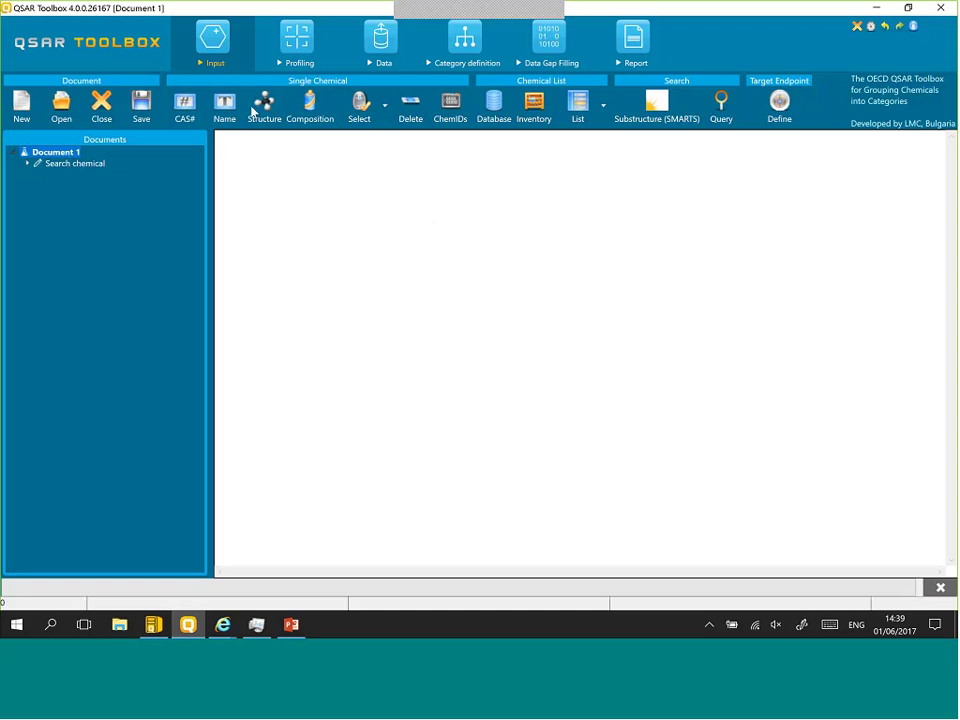
Step: Search for chemicals matching a benzene ring drawn in the 2D structure editor, then dismiss the matches without adding any
{"action": "left_click", "coordinate": [262, 108]}
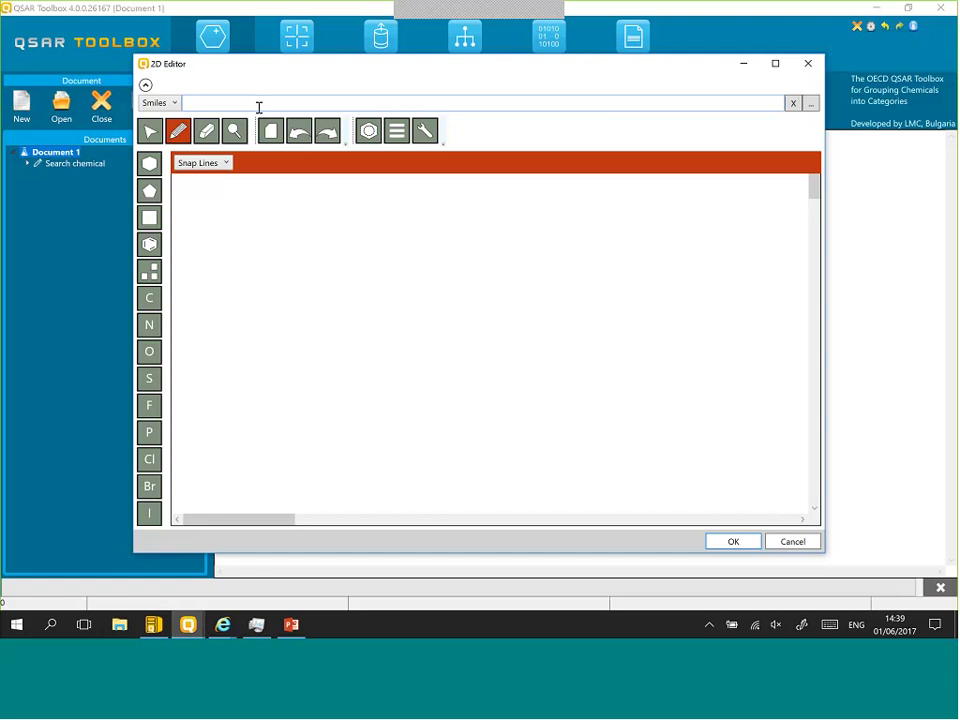
{"action": "left_click", "coordinate": [150, 245]}
{"action": "left_click", "coordinate": [334, 296]}
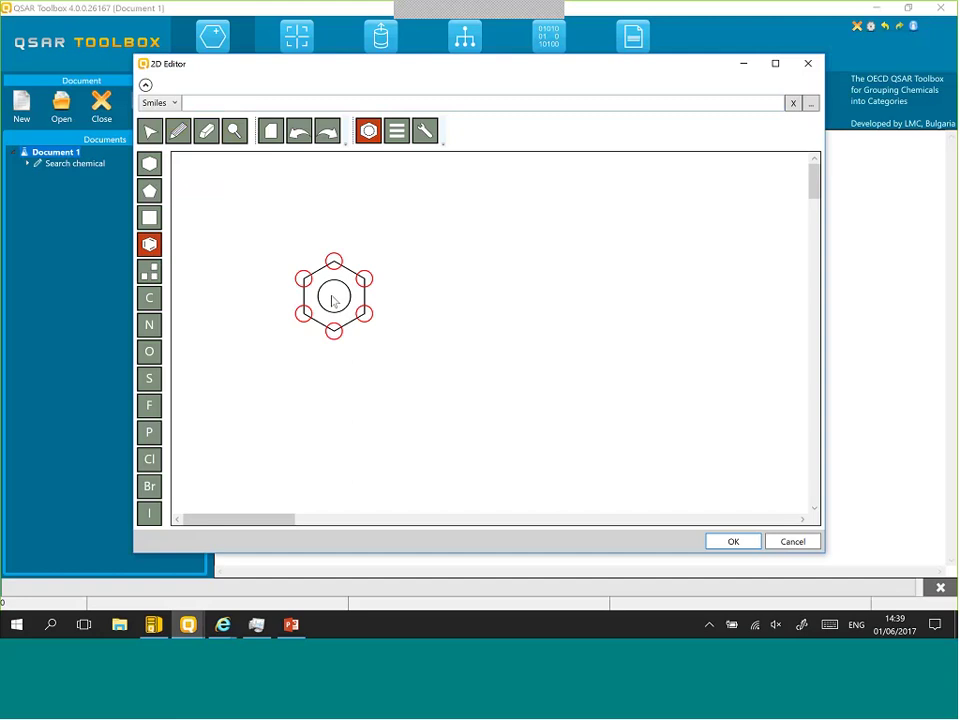
{"action": "left_click", "coordinate": [733, 542]}
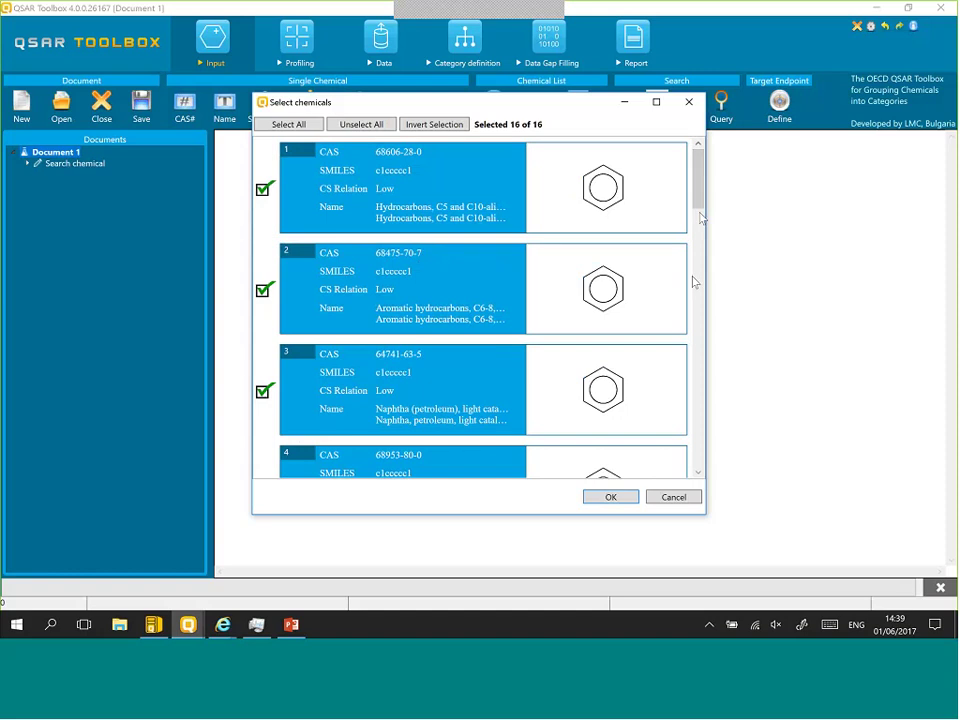
{"action": "left_click", "coordinate": [673, 497]}
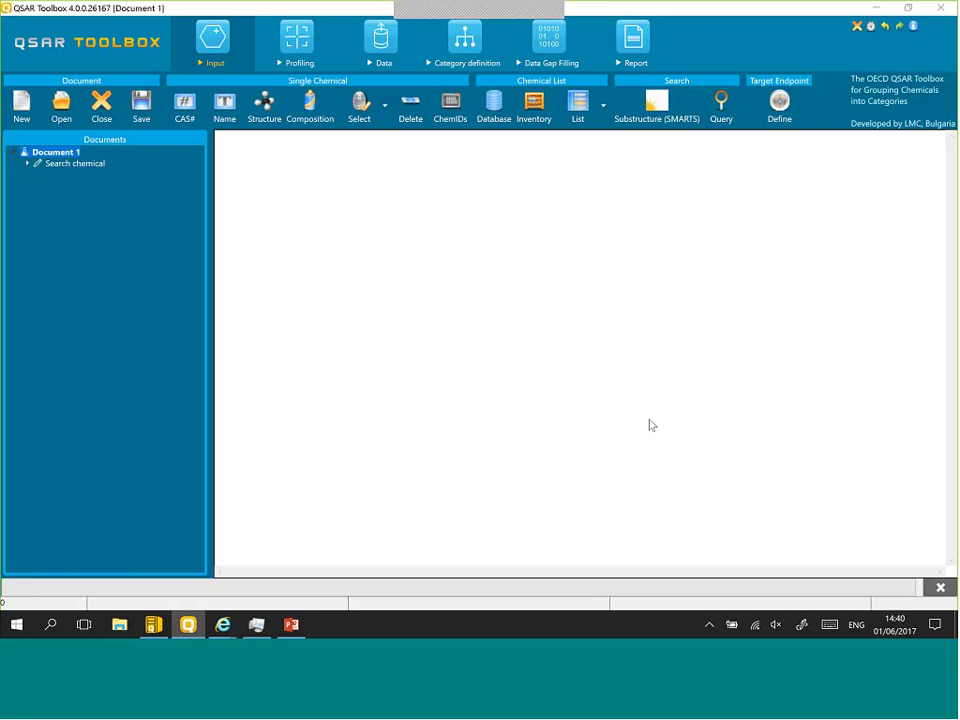
Step: Search for CAS number 68603-87-2 and add both matching substances to the data matrix
{"action": "left_click", "coordinate": [197, 105]}
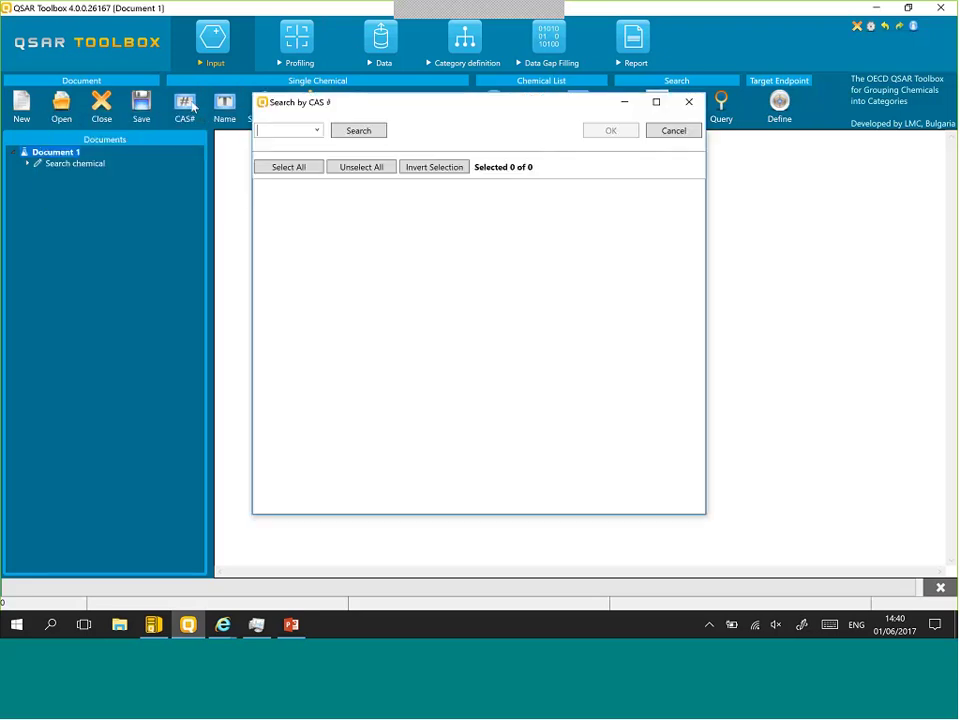
{"action": "left_click", "coordinate": [316, 130]}
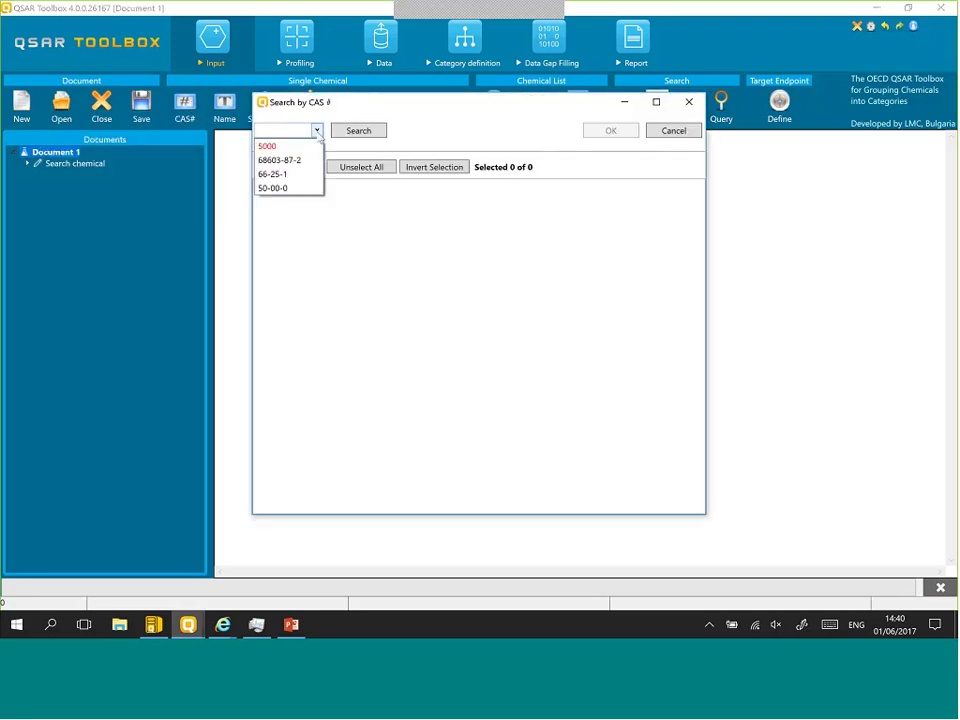
{"action": "left_click", "coordinate": [300, 160]}
{"action": "left_click", "coordinate": [366, 131]}
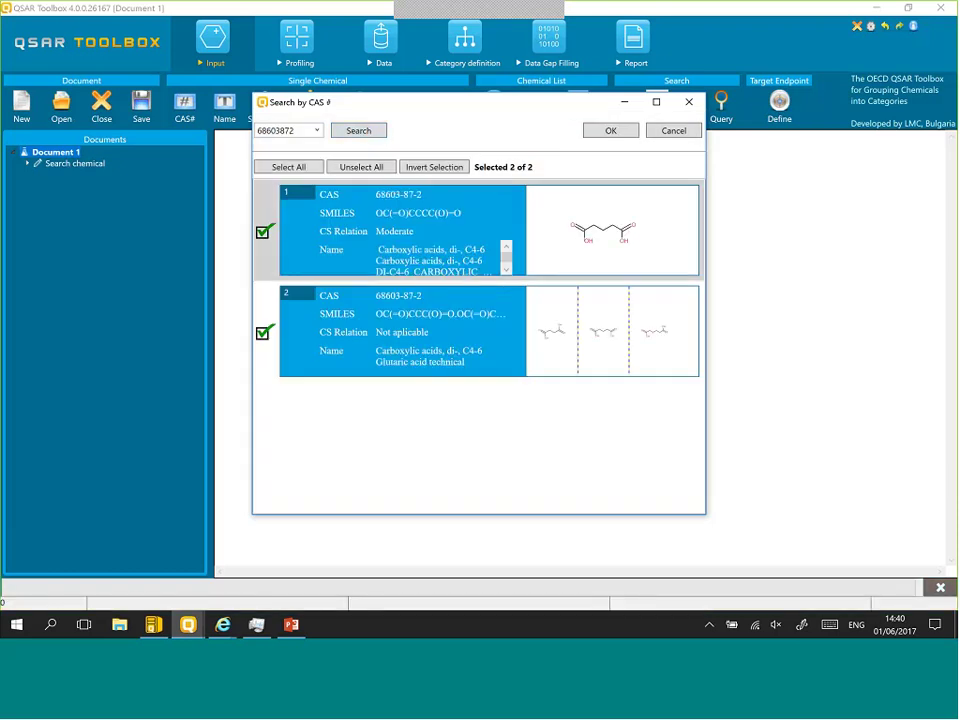
{"action": "left_click", "coordinate": [622, 132]}
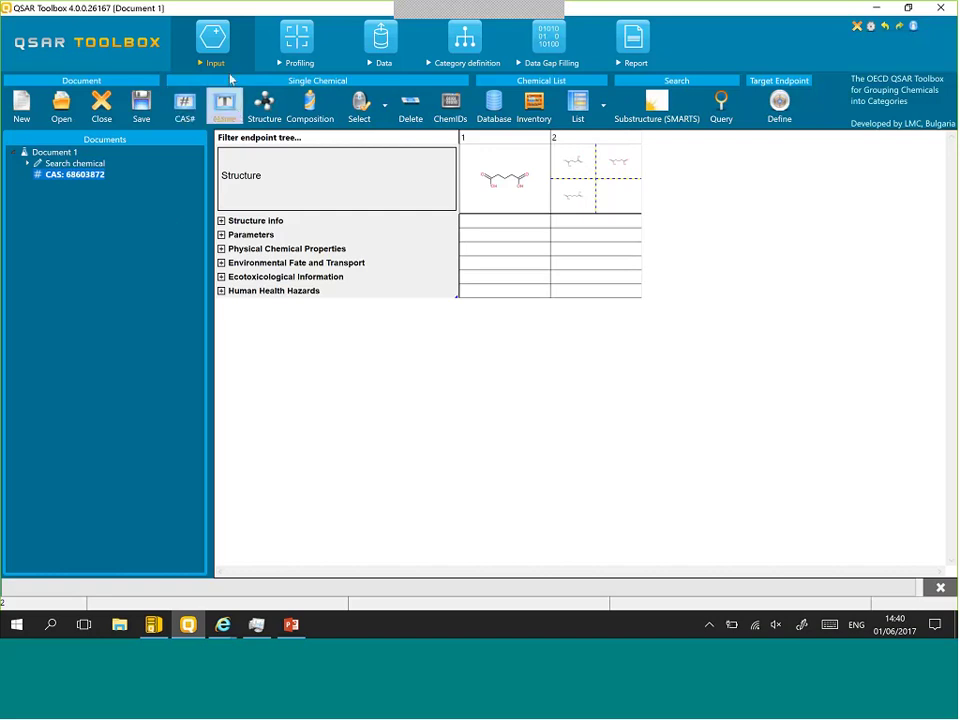
Step: Profile the substances with the Database Affiliation and Inventory Affiliation methods
{"action": "left_click", "coordinate": [293, 41]}
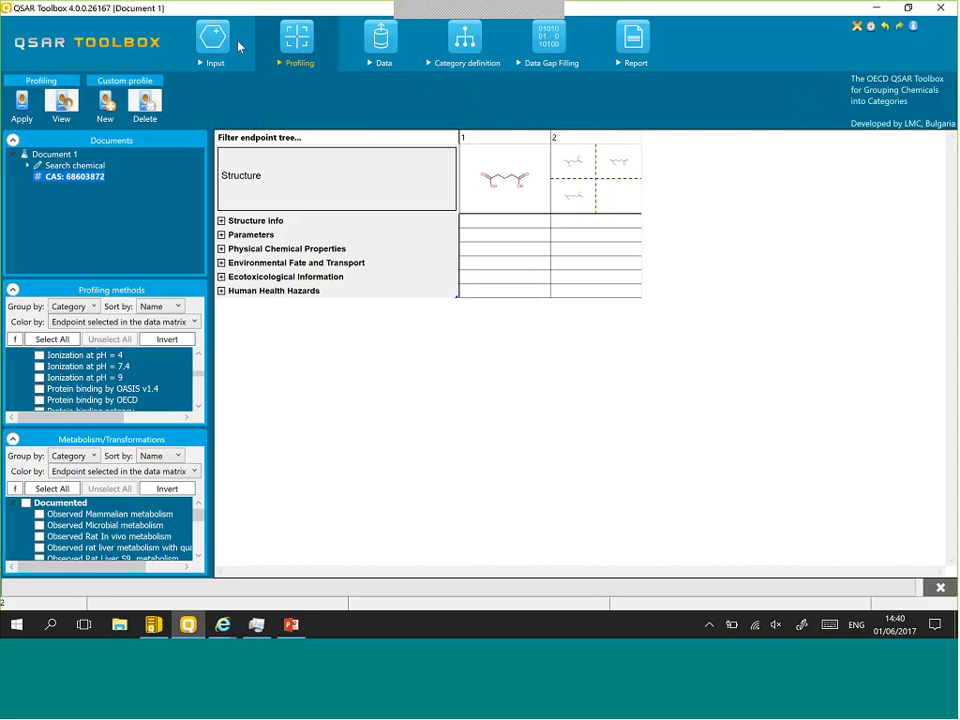
{"action": "left_click", "coordinate": [13, 141]}
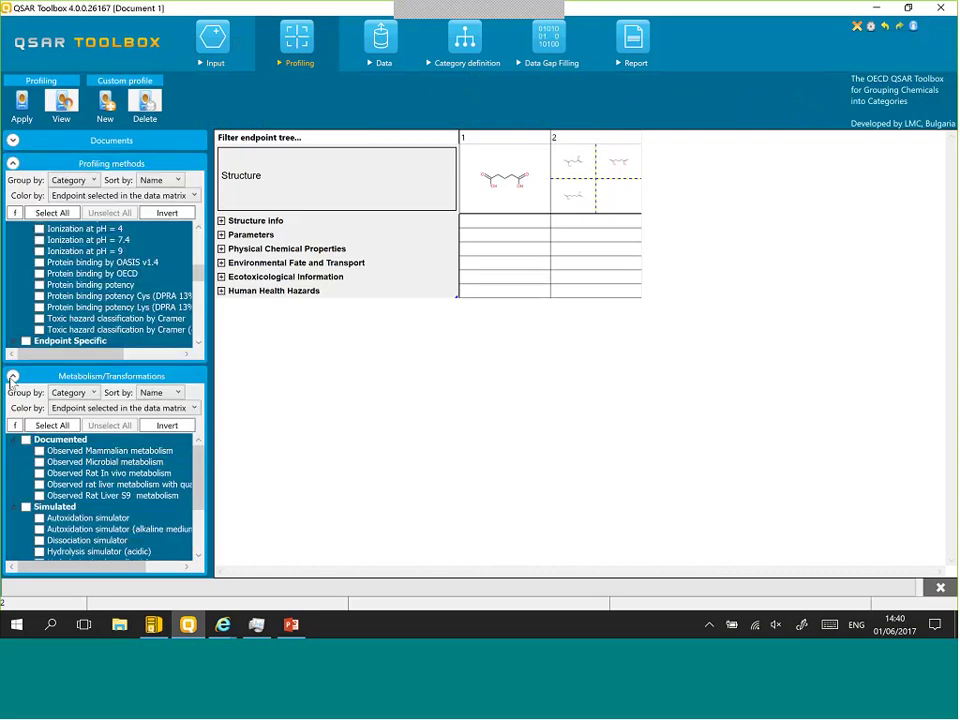
{"action": "left_click", "coordinate": [13, 378]}
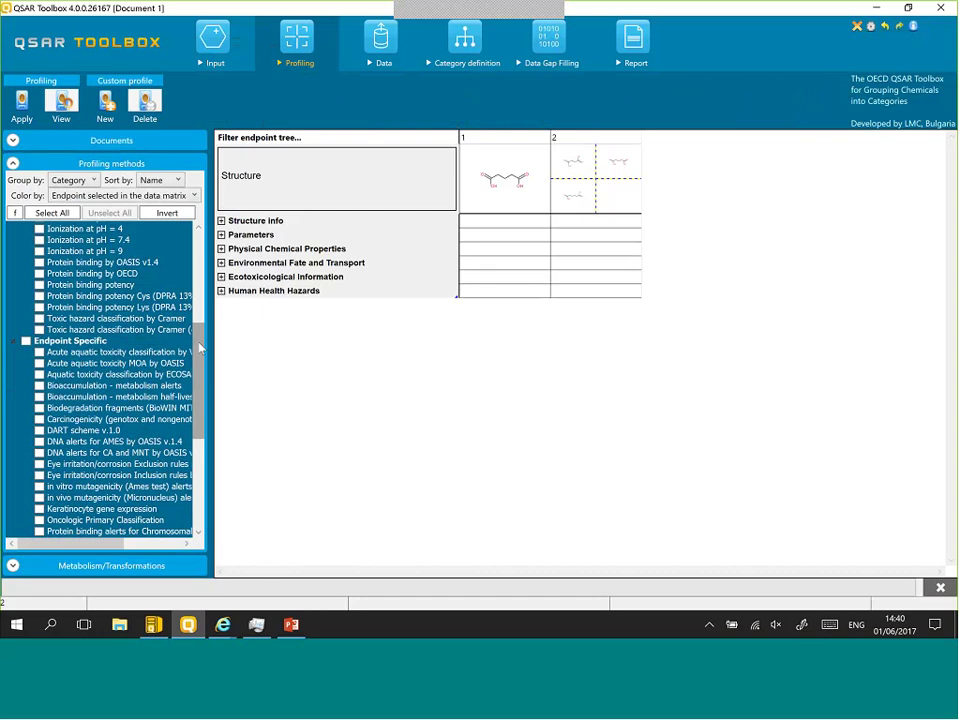
{"action": "left_click_drag", "start_coordinate": [199, 407], "coordinate": [208, 230]}
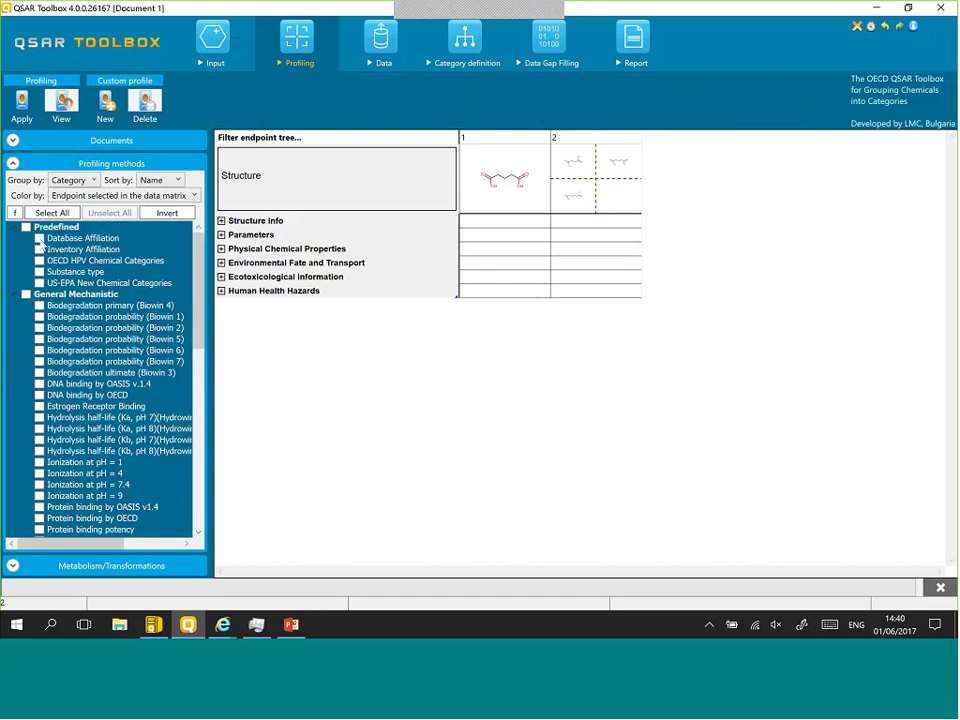
{"action": "left_click", "coordinate": [39, 238]}
{"action": "left_click", "coordinate": [39, 249]}
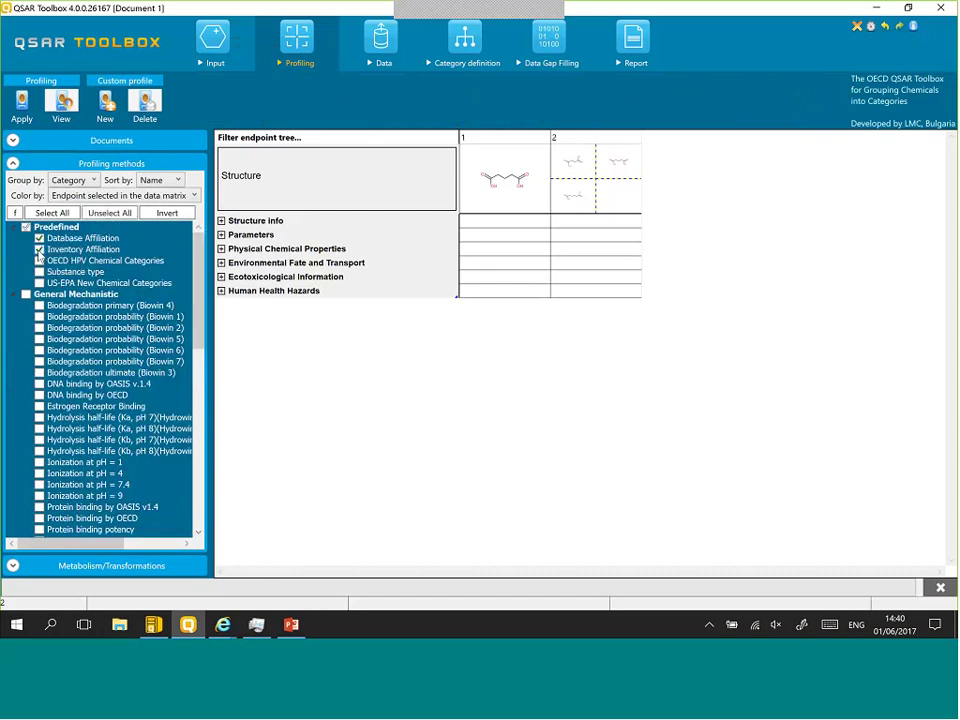
{"action": "left_click", "coordinate": [27, 108]}
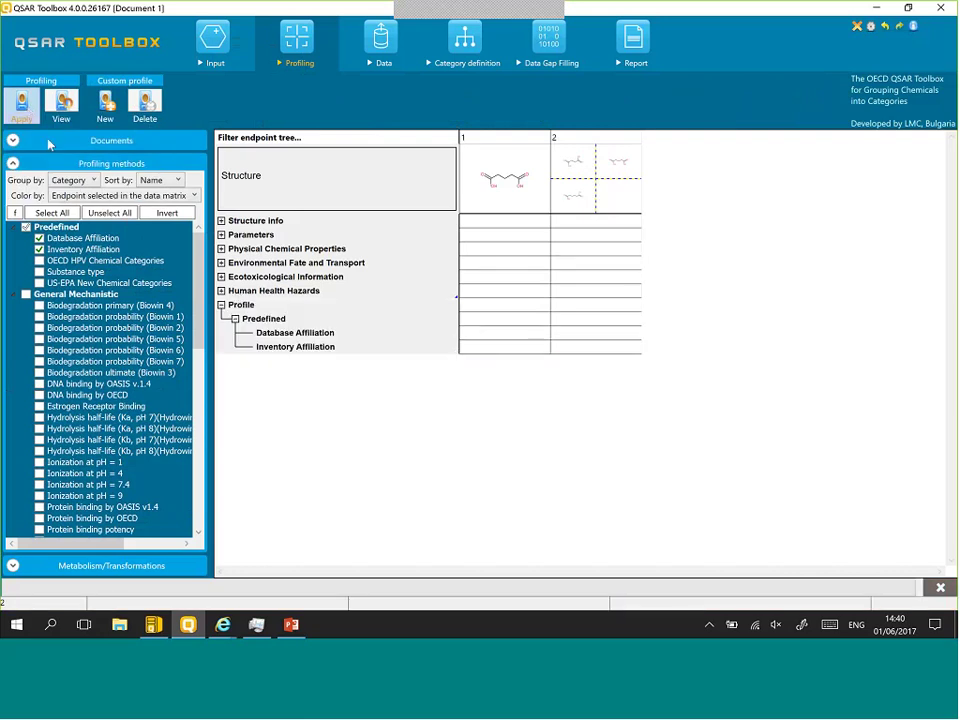
Step: Inspect the affiliation results of both substances and view the second substance's component structures enlarged
{"action": "left_click", "coordinate": [508, 349]}
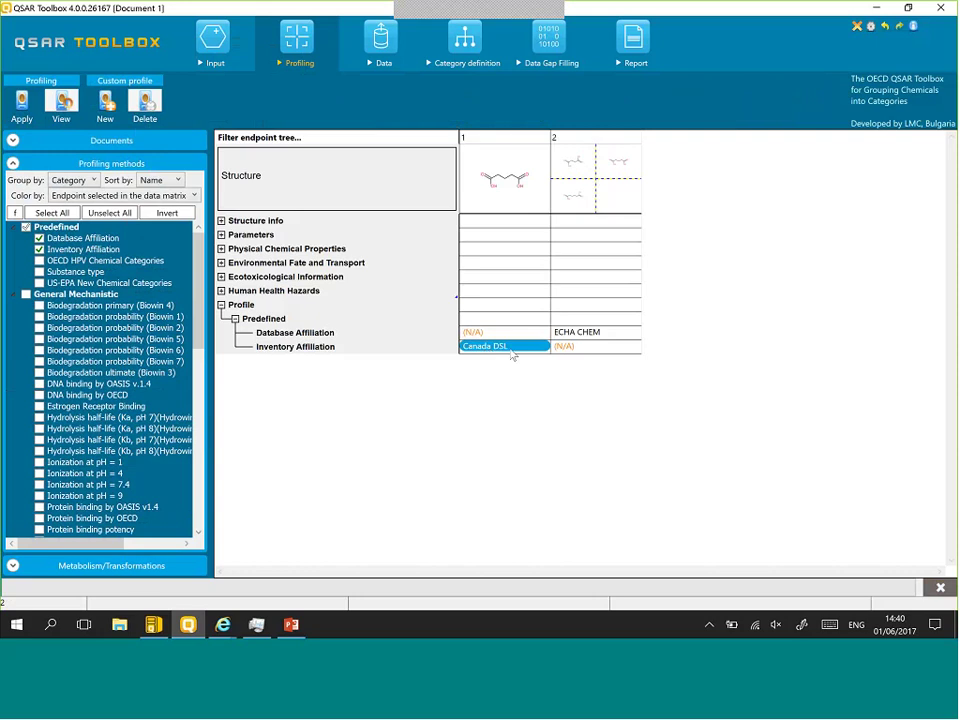
{"action": "left_click", "coordinate": [600, 332]}
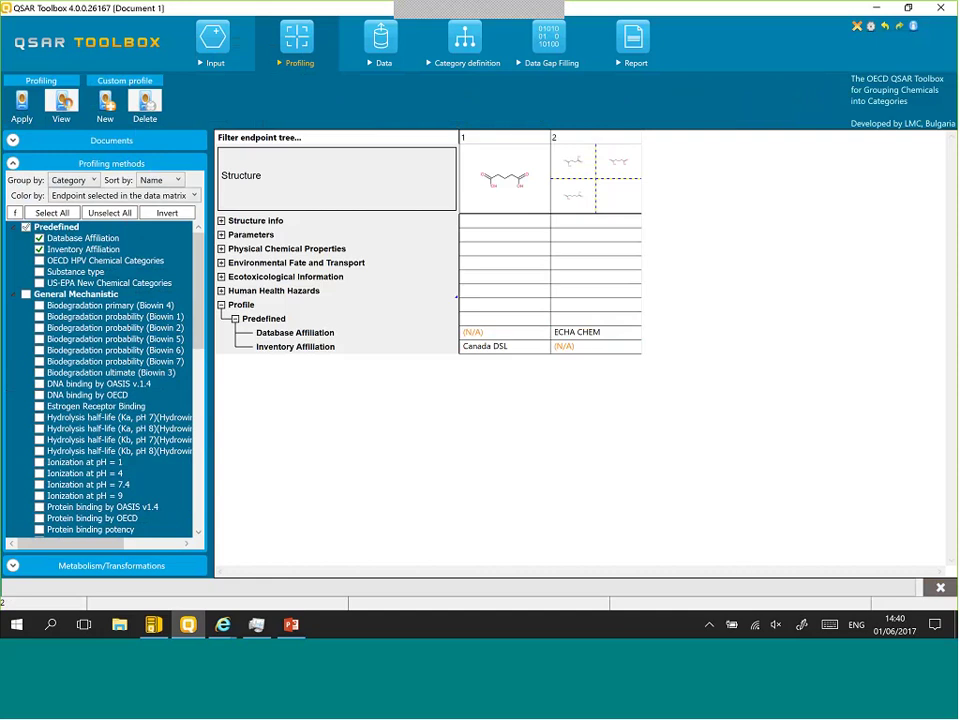
{"action": "double_click", "coordinate": [589, 190]}
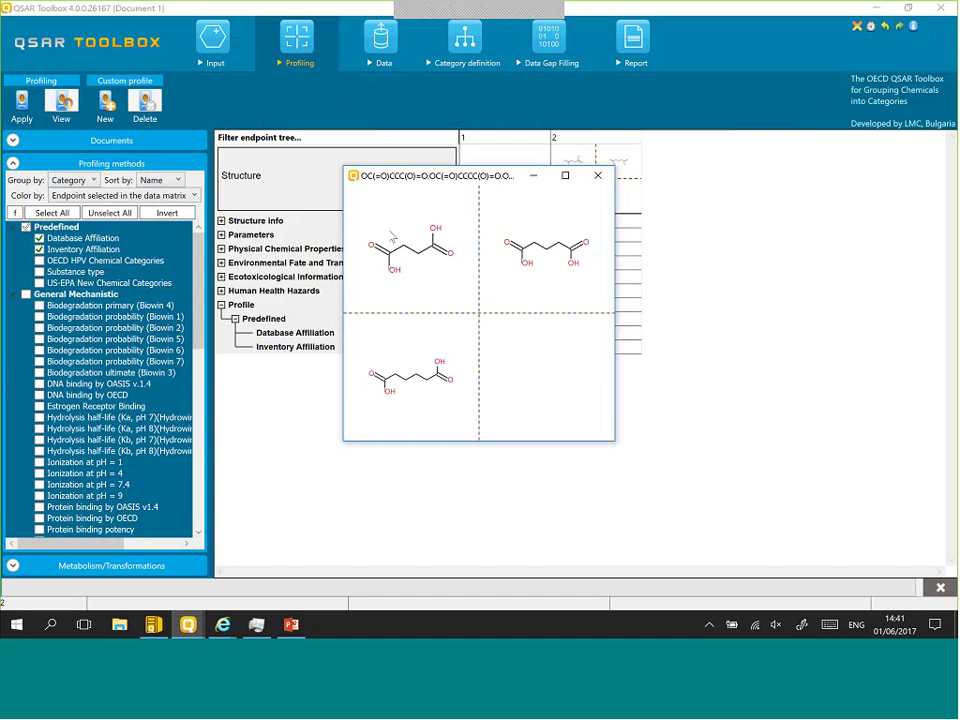
{"action": "left_click", "coordinate": [598, 175]}
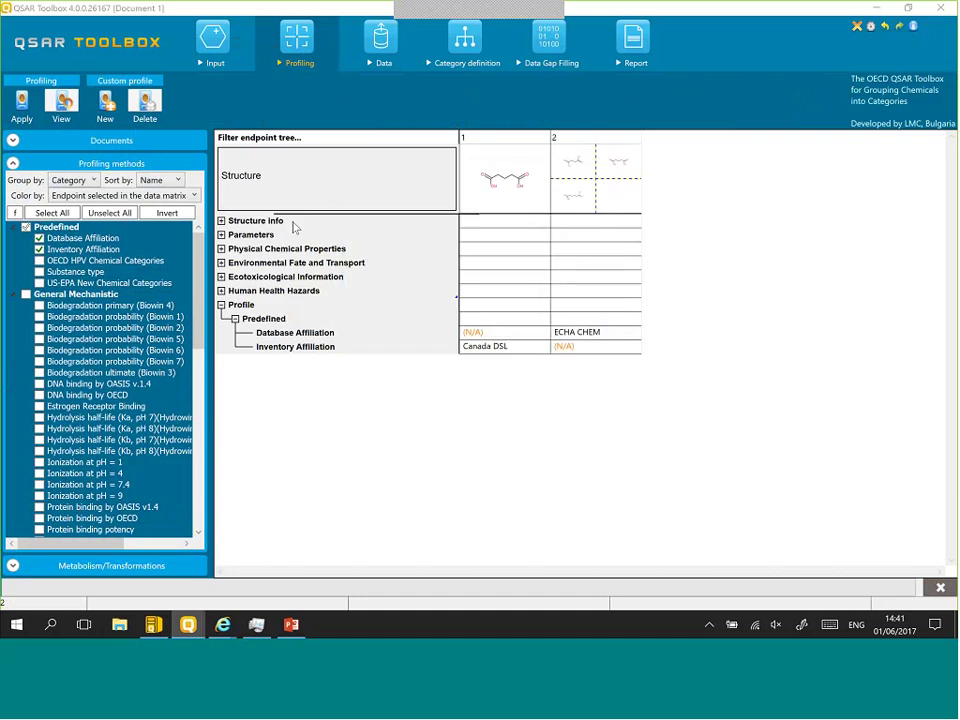
Step: Expand the Structure info section and review the second substance's names, predefined substance type, molecular formula and composition
{"action": "left_click", "coordinate": [221, 221]}
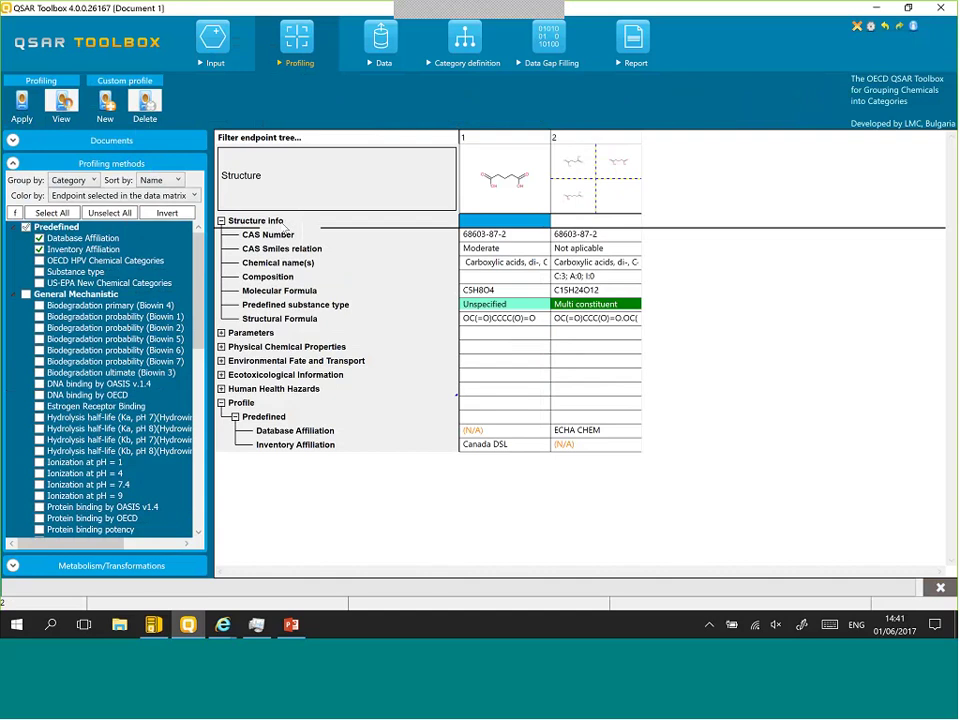
{"action": "left_click", "coordinate": [602, 262]}
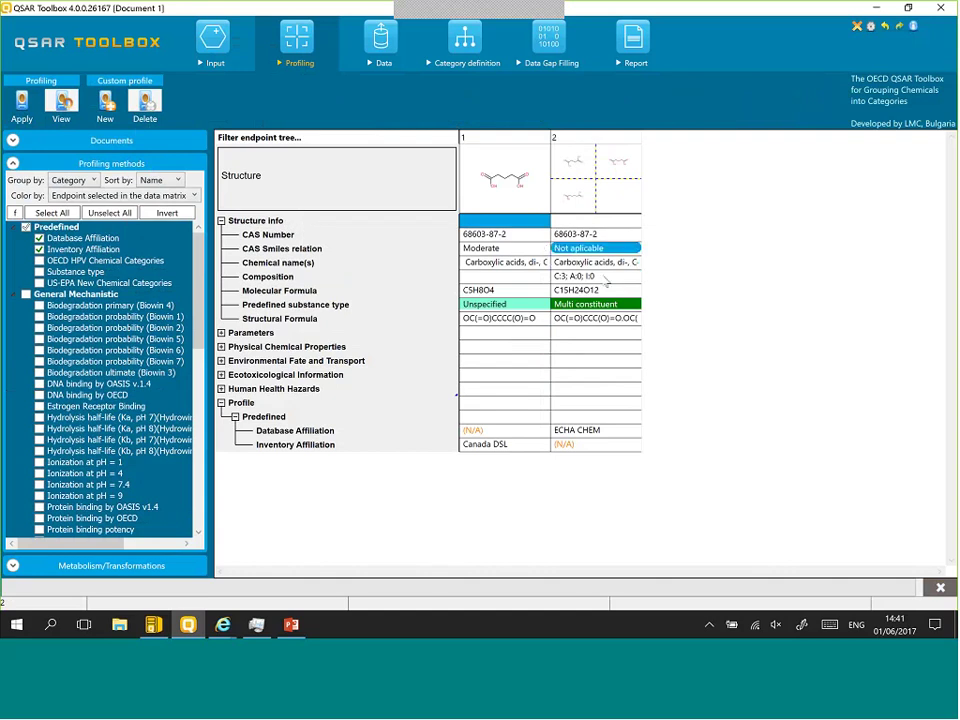
{"action": "left_click", "coordinate": [603, 304]}
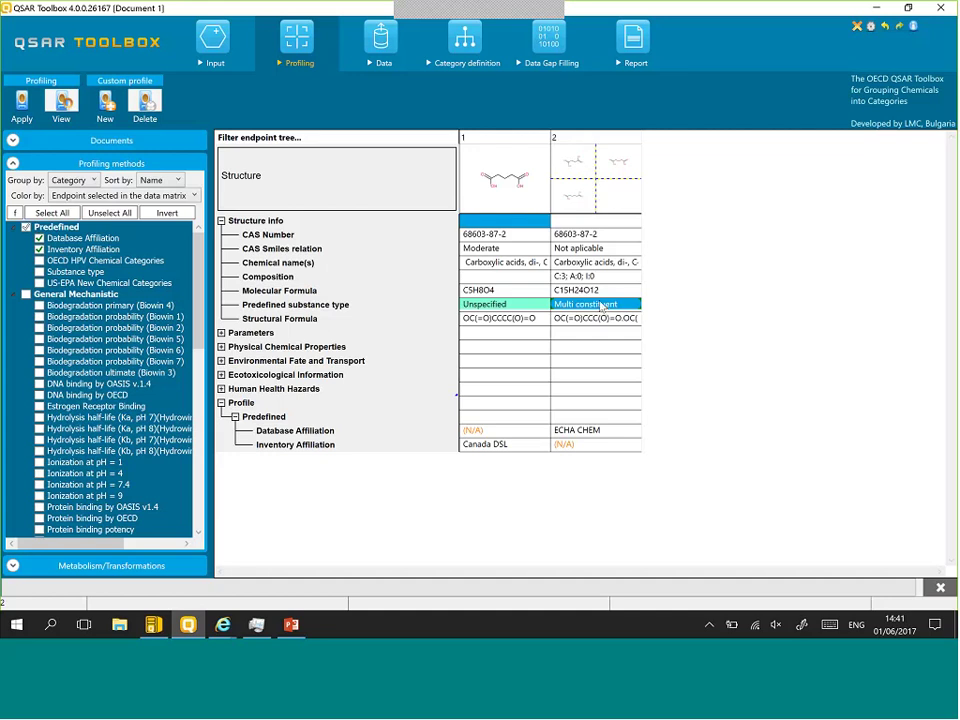
{"action": "left_click", "coordinate": [592, 290]}
{"action": "left_click", "coordinate": [589, 277]}
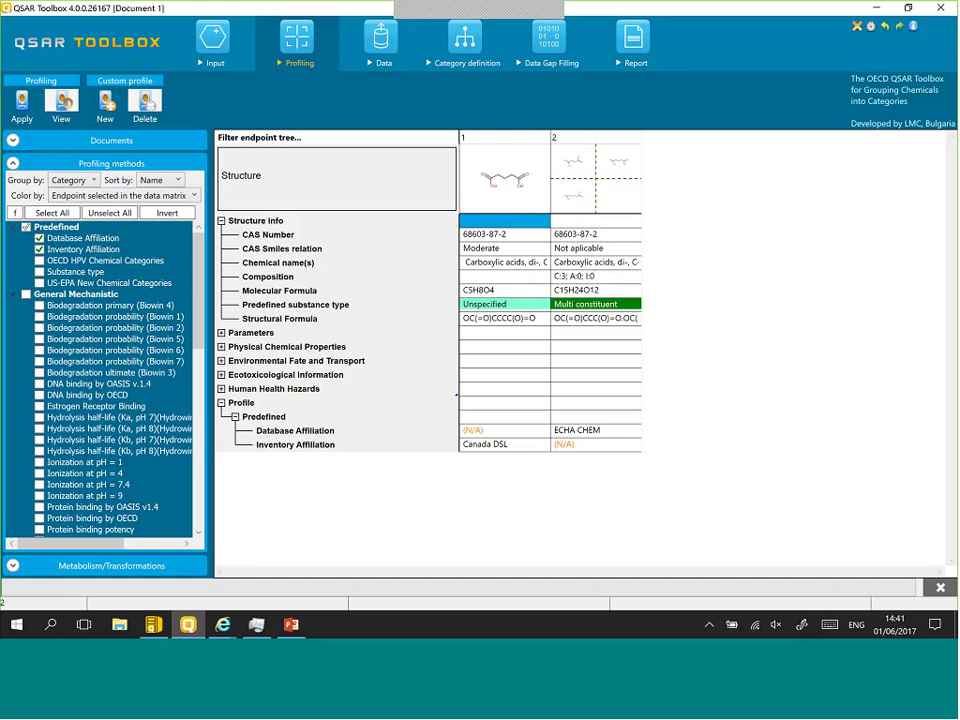
Step: In the Data module, expand Ecotoxicological Information and select Aquatic Toxicity for the first substance to highlight the relevant databases
{"action": "left_click", "coordinate": [384, 44]}
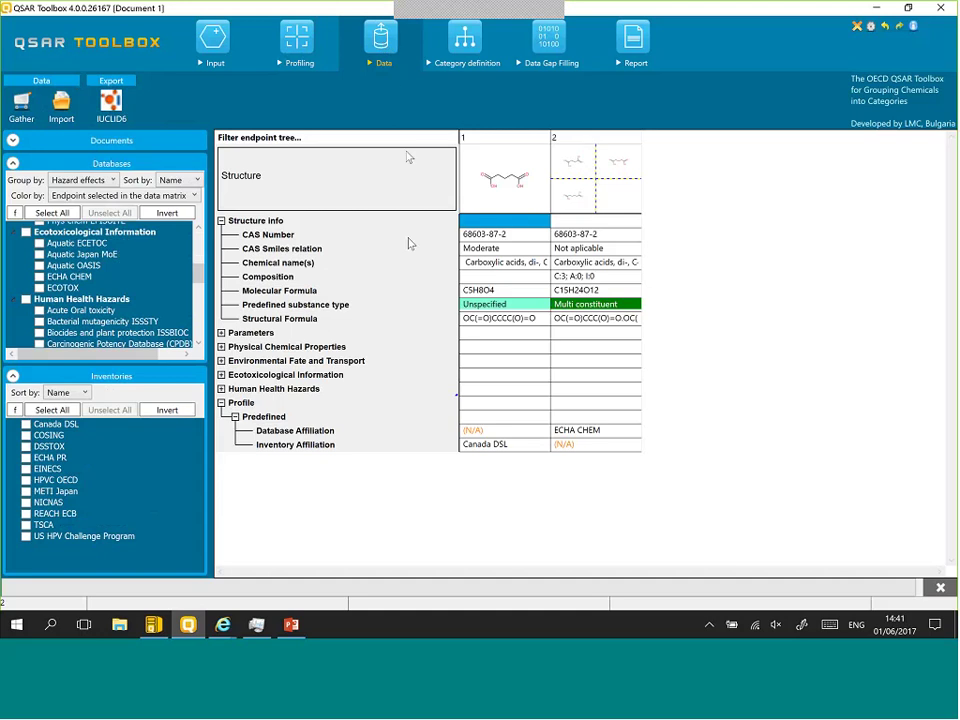
{"action": "left_click", "coordinate": [221, 374]}
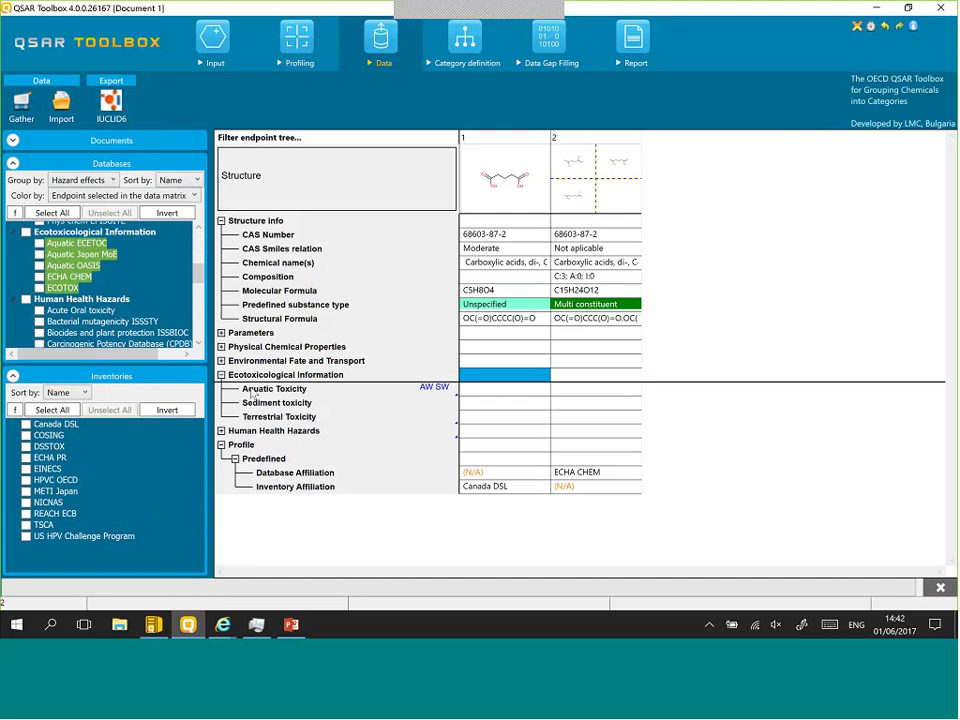
{"action": "left_click", "coordinate": [485, 390]}
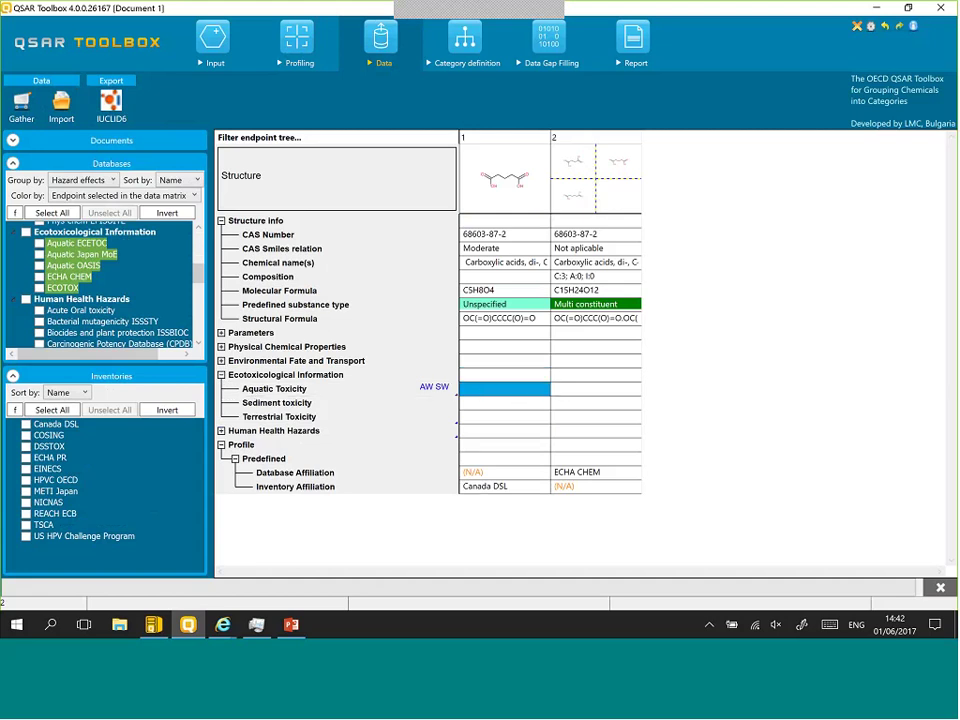
Step: Enable the Aquatic ECETOC, Aquatic Japan MoE, Aquatic OASIS, ECHA CHEM and ECOTOX databases under Ecotoxicological Information
{"action": "left_click", "coordinate": [13, 376]}
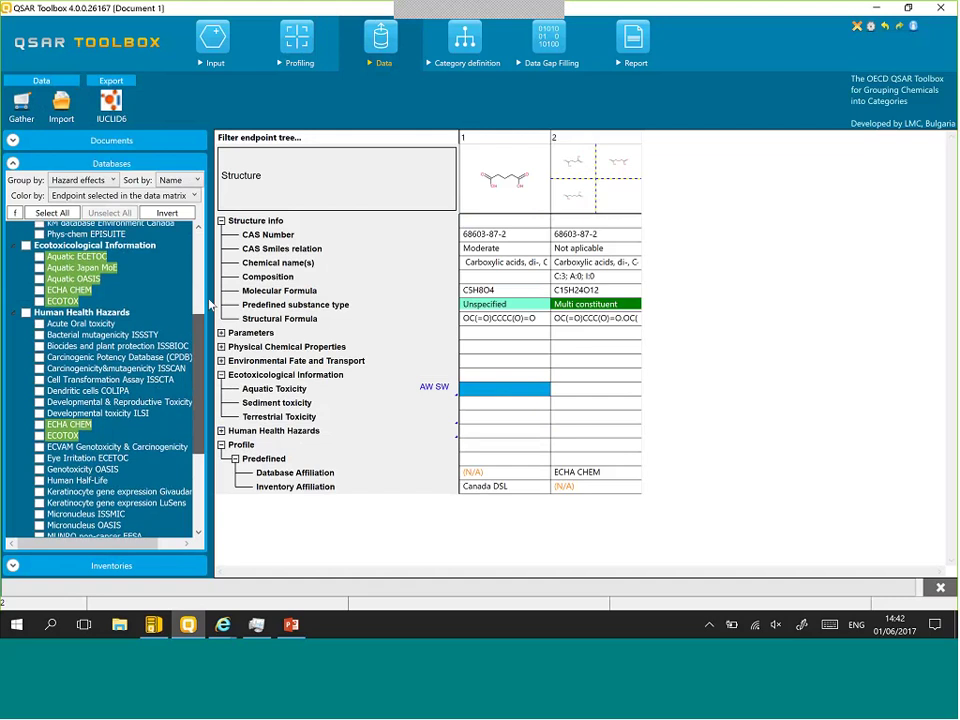
{"action": "left_click_drag", "start_coordinate": [210, 304], "coordinate": [210, 257]}
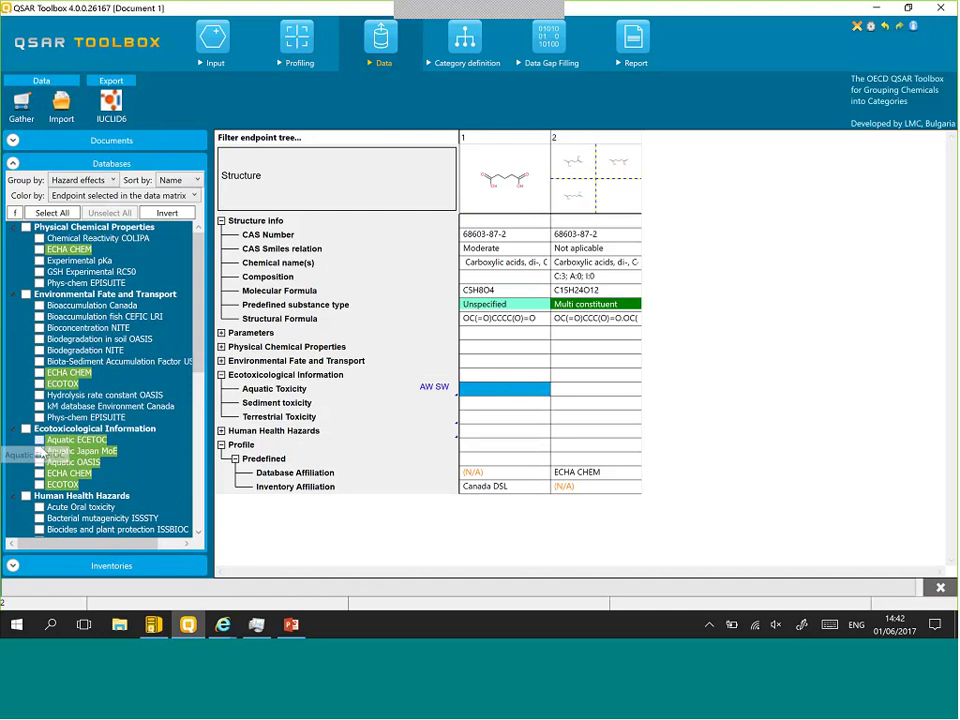
{"action": "left_click", "coordinate": [39, 440]}
{"action": "left_click", "coordinate": [39, 451]}
{"action": "left_click", "coordinate": [39, 462]}
{"action": "left_click", "coordinate": [39, 473]}
{"action": "left_click", "coordinate": [39, 484]}
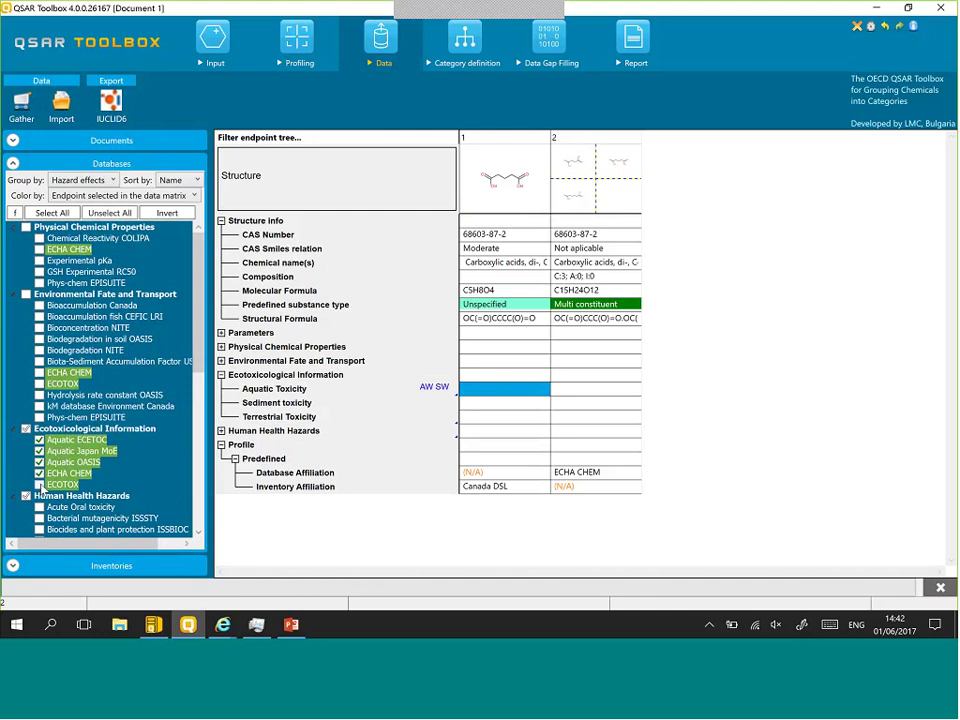
Step: Gather data from the selected databases for the Aquatic Toxicity endpoint only
{"action": "left_click", "coordinate": [22, 110]}
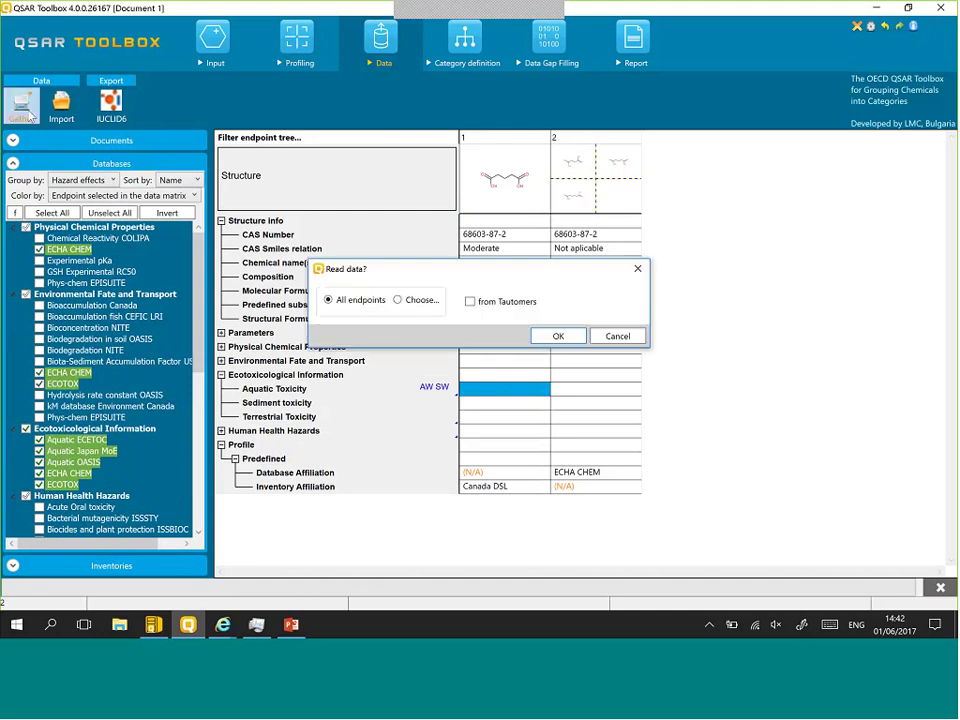
{"action": "left_click", "coordinate": [398, 300]}
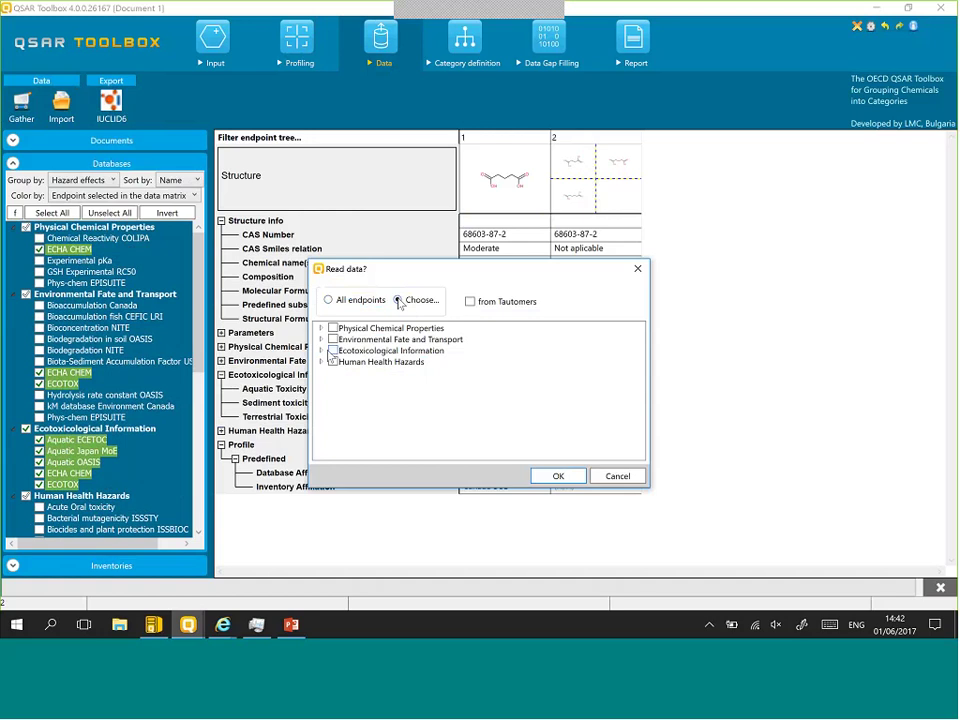
{"action": "left_click", "coordinate": [320, 351]}
{"action": "left_click", "coordinate": [346, 362]}
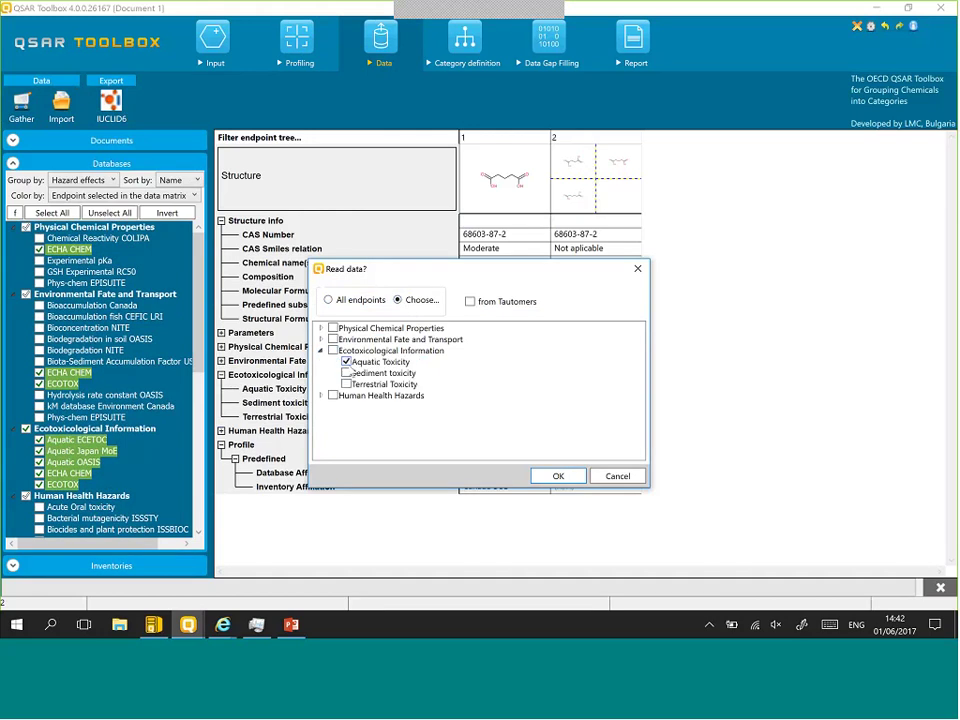
{"action": "left_click", "coordinate": [560, 477]}
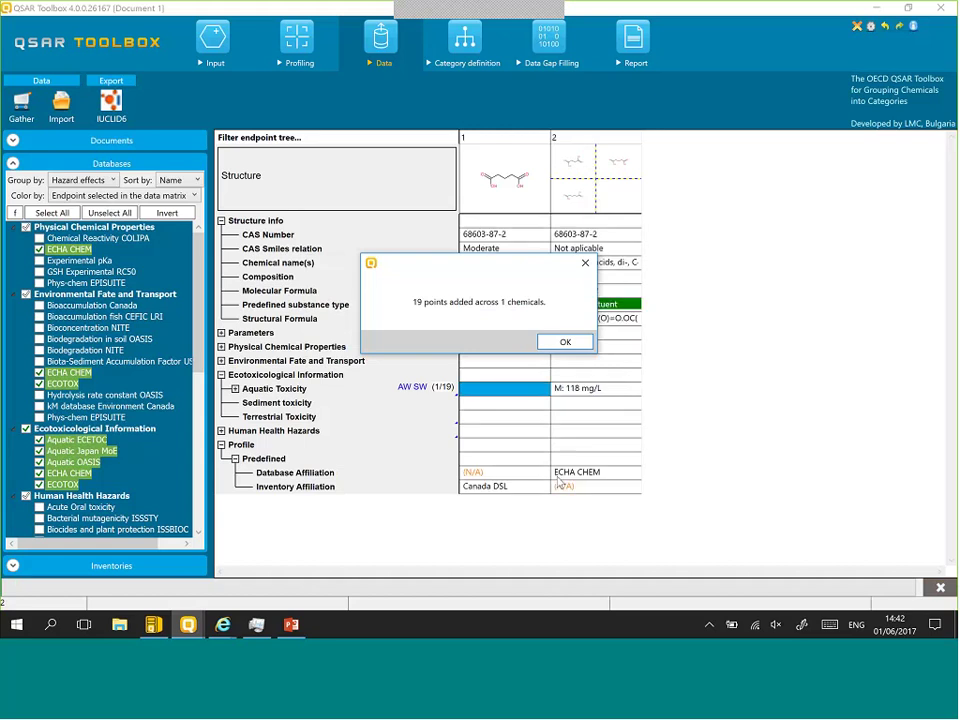
{"action": "left_click", "coordinate": [565, 343]}
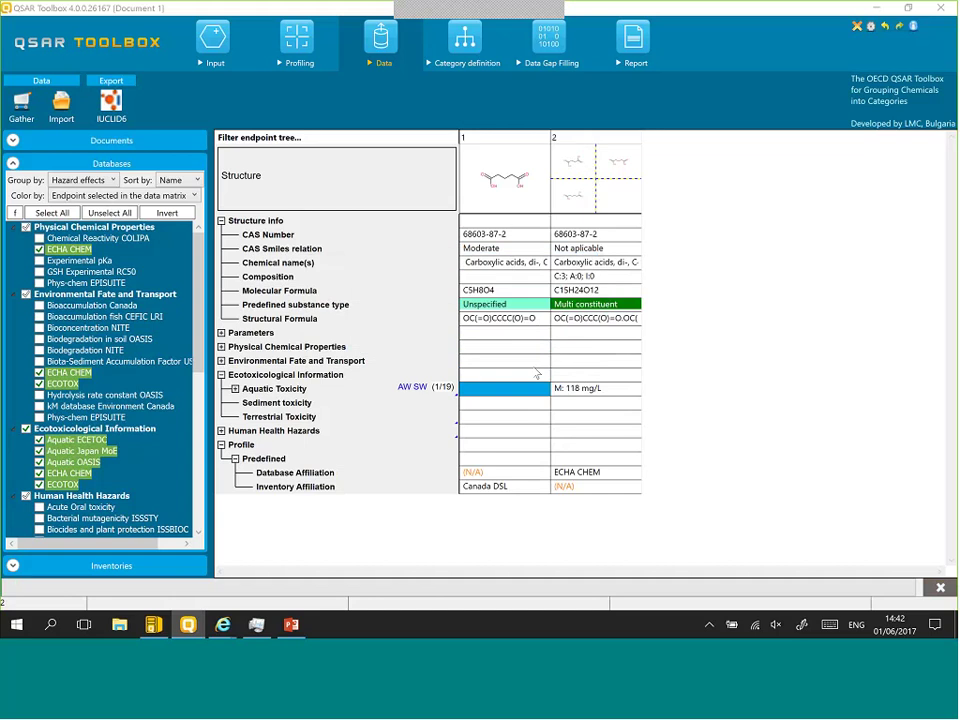
Step: Expand Aquatic Toxicity down to Daphnia magna and open the second substance's 48 h data points
{"action": "left_click", "coordinate": [234, 389]}
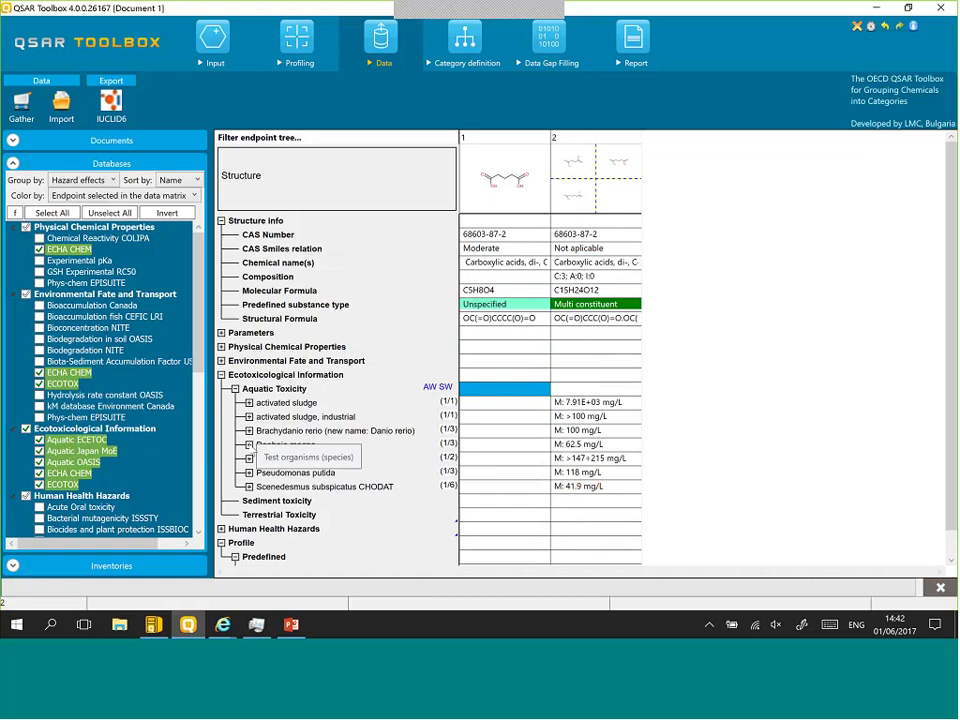
{"action": "left_click", "coordinate": [249, 444]}
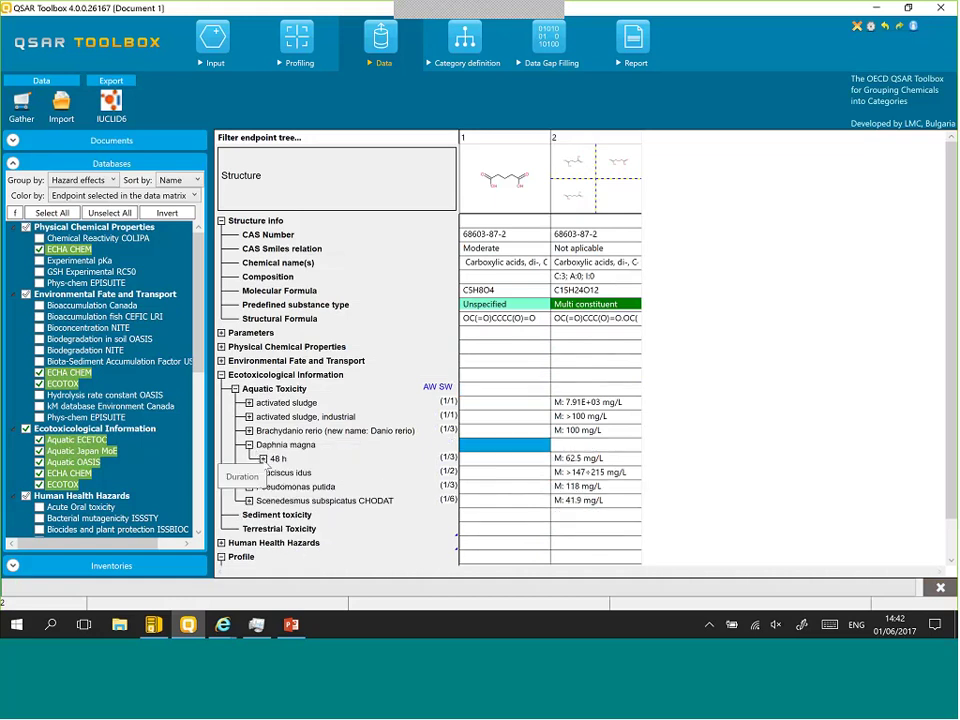
{"action": "left_click", "coordinate": [604, 460]}
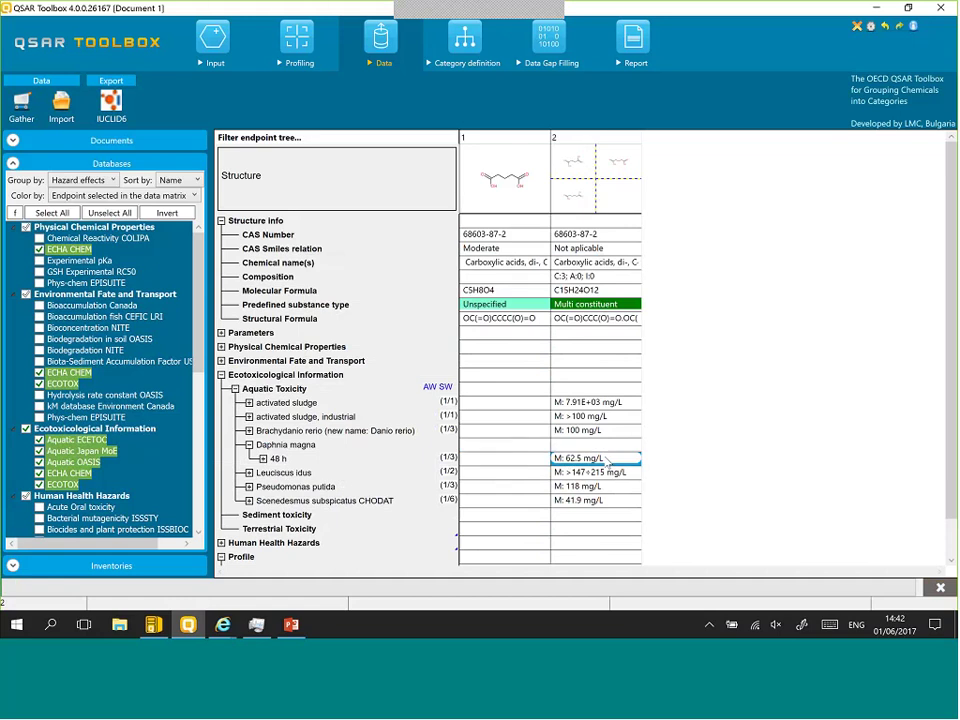
{"action": "double_click", "coordinate": [605, 459]}
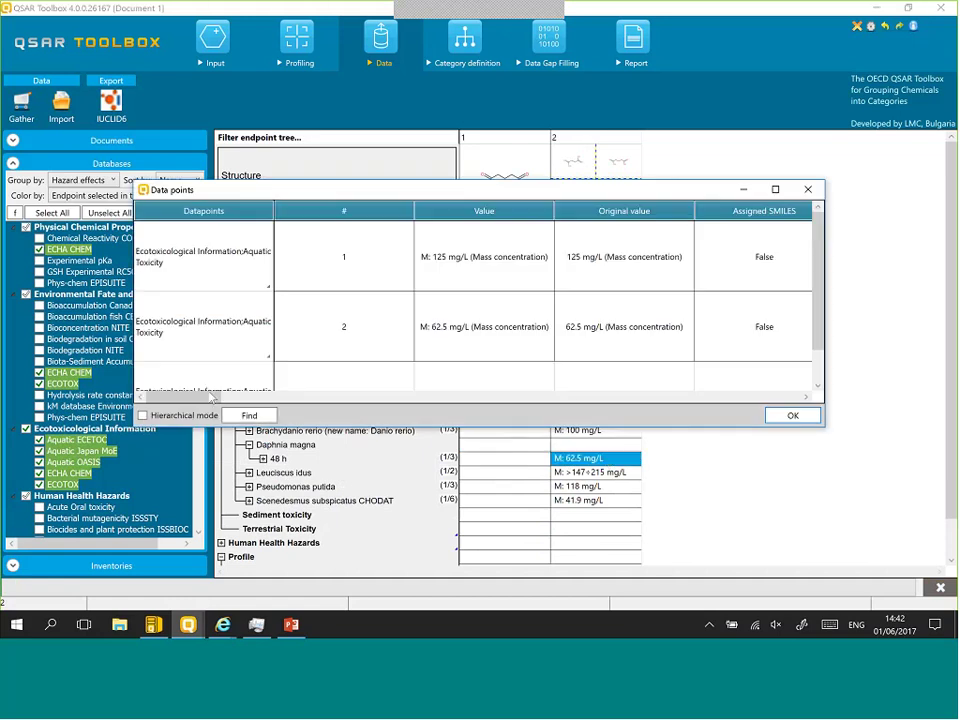
Step: Copy the registration dossier URL of the first Daphnia magna data point
{"action": "left_click_drag", "start_coordinate": [204, 398], "coordinate": [531, 403]}
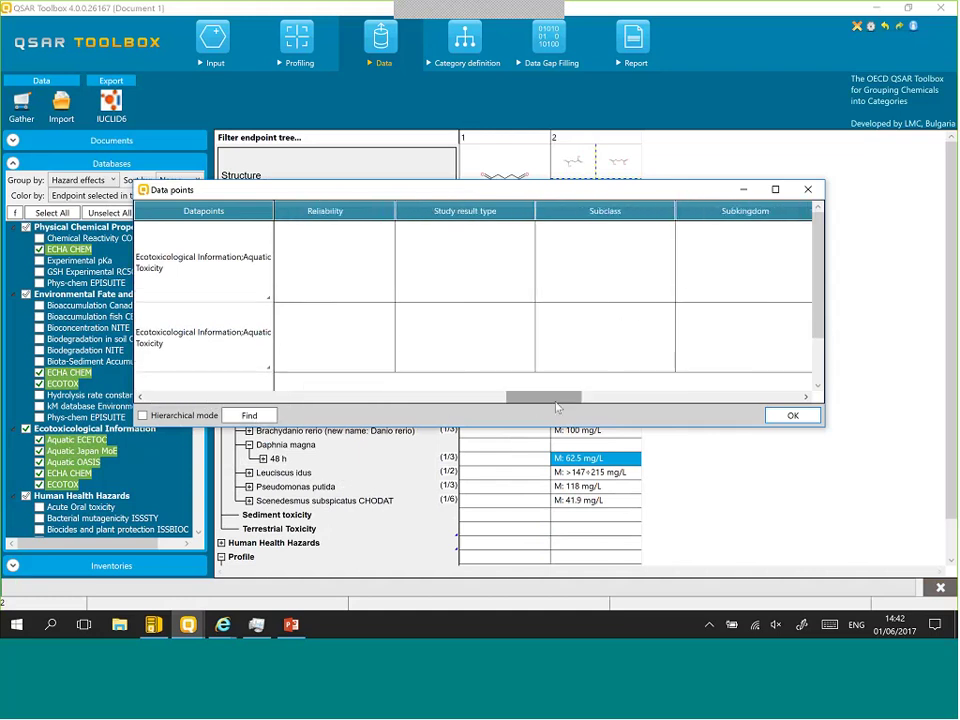
{"action": "left_click", "coordinate": [738, 400]}
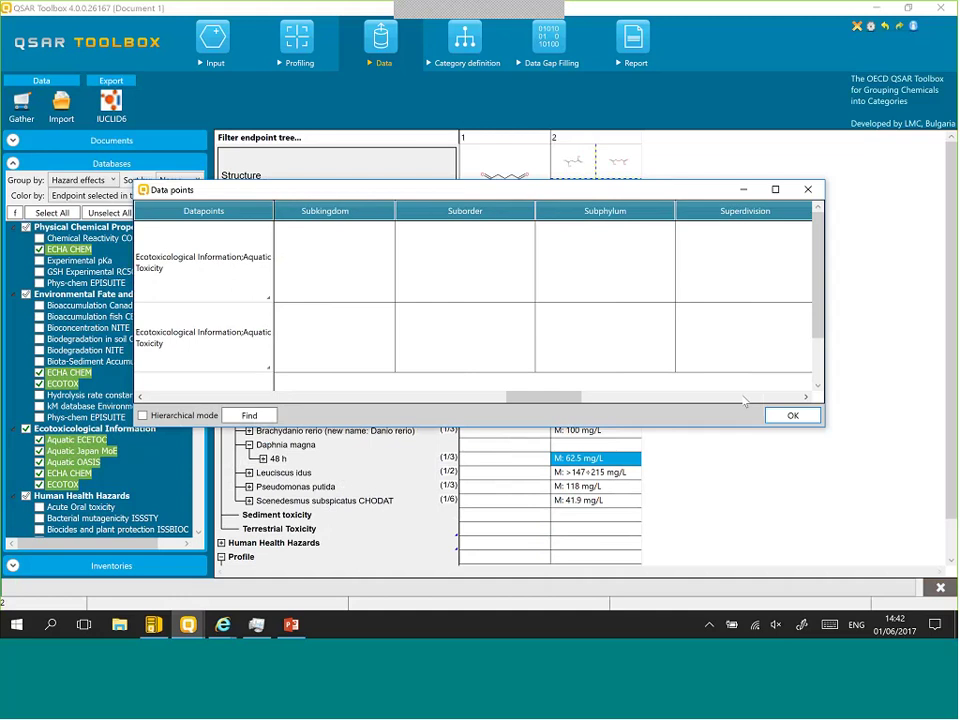
{"action": "left_click", "coordinate": [744, 398]}
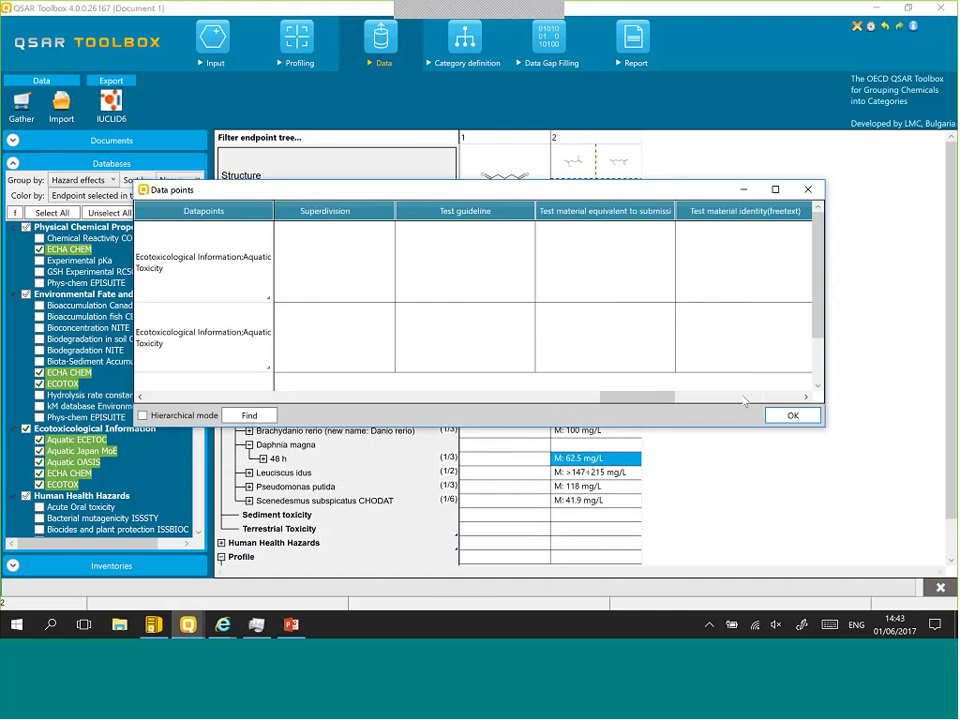
{"action": "left_click", "coordinate": [738, 397]}
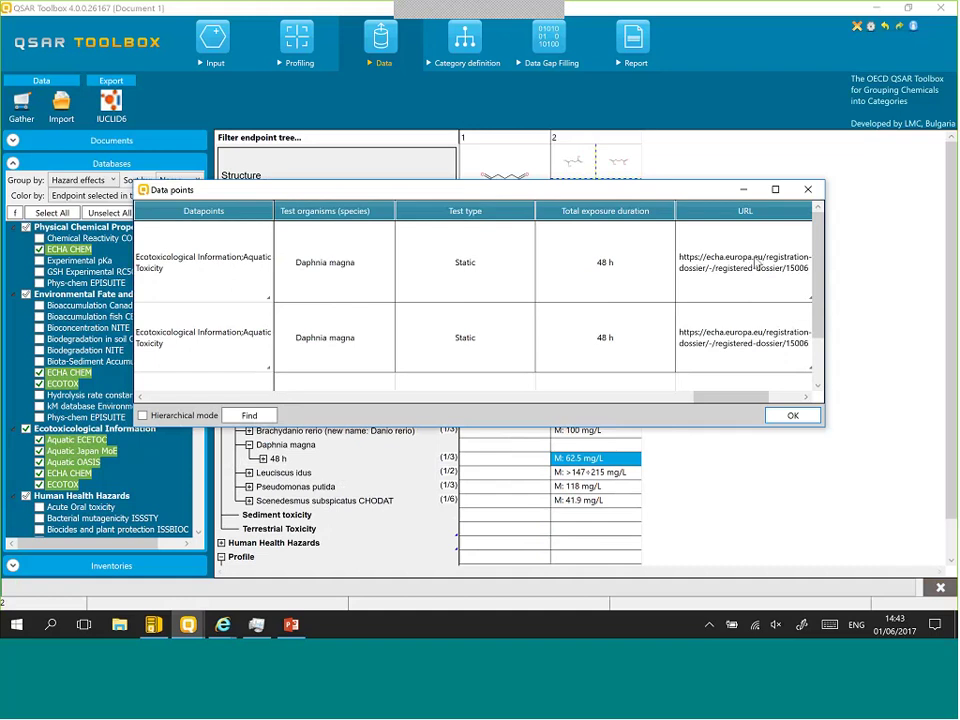
{"action": "left_click", "coordinate": [756, 262]}
{"action": "right_click", "coordinate": [755, 262]}
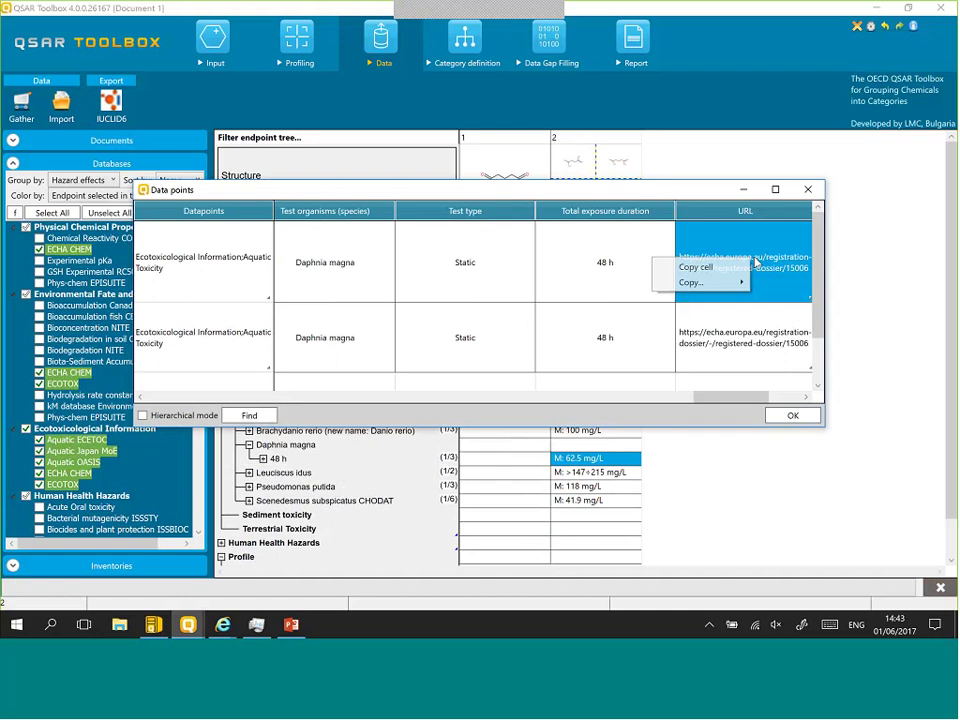
{"action": "left_click", "coordinate": [704, 268]}
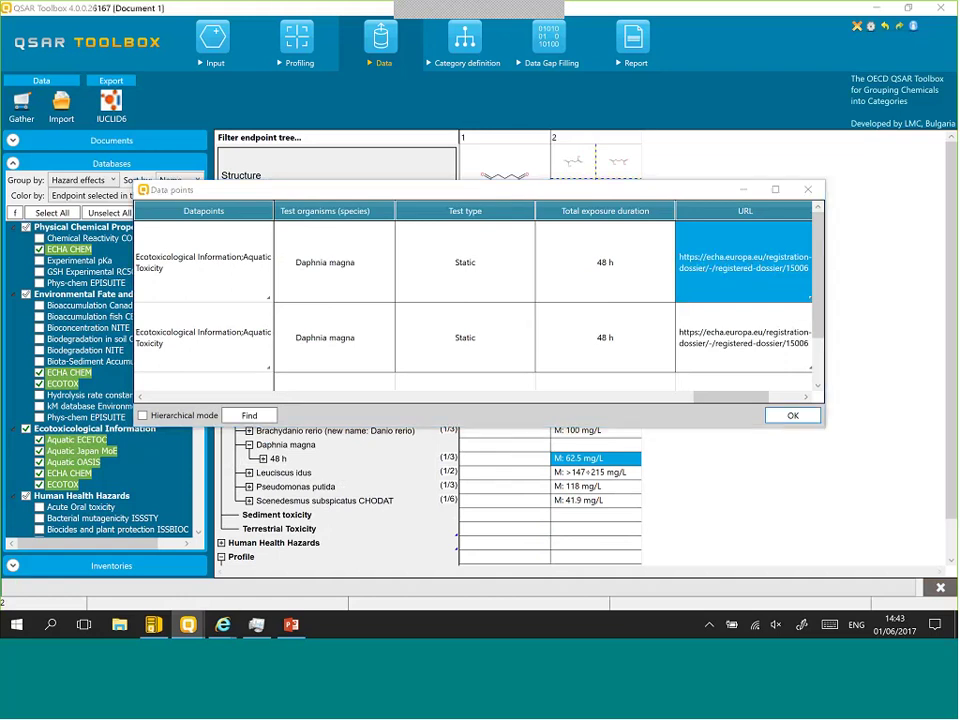
Step: Switch to Internet Explorer, open the copied dossier URL in a new tab and review the substance's general information
{"action": "left_click", "coordinate": [223, 625]}
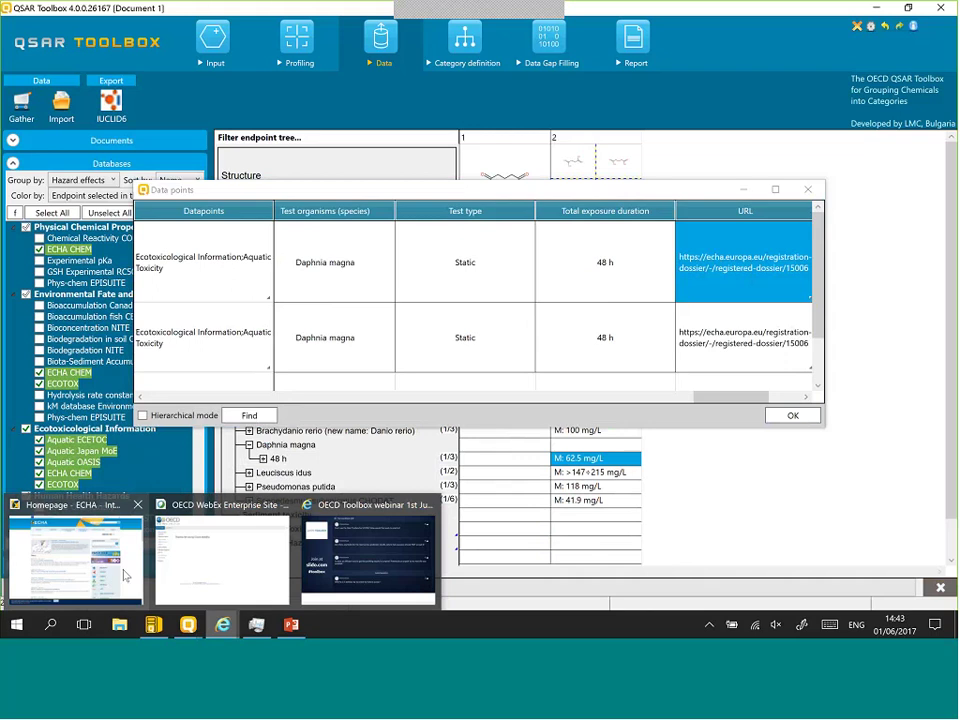
{"action": "left_click", "coordinate": [75, 555]}
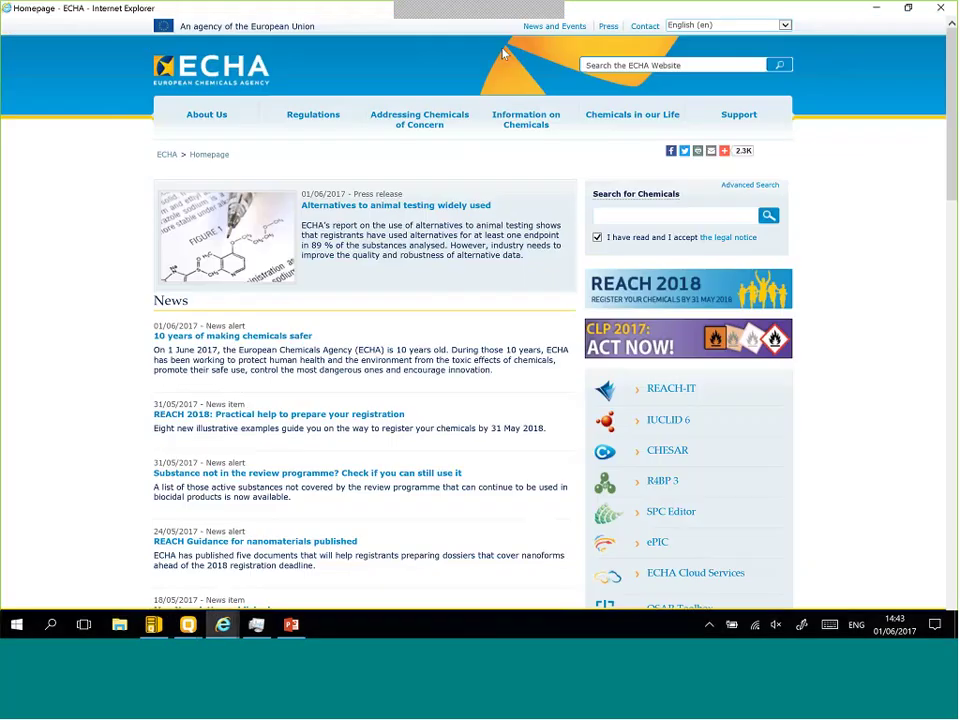
{"action": "key", "text": "ctrl+t"}
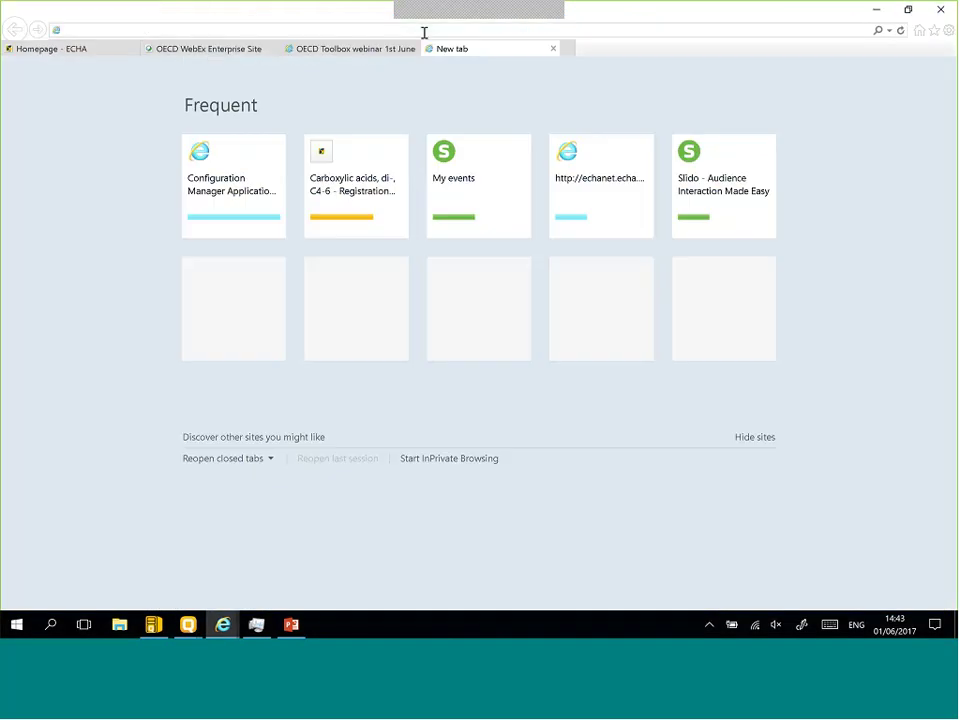
{"action": "key", "text": "ctrl+v"}
{"action": "key", "text": "Return"}
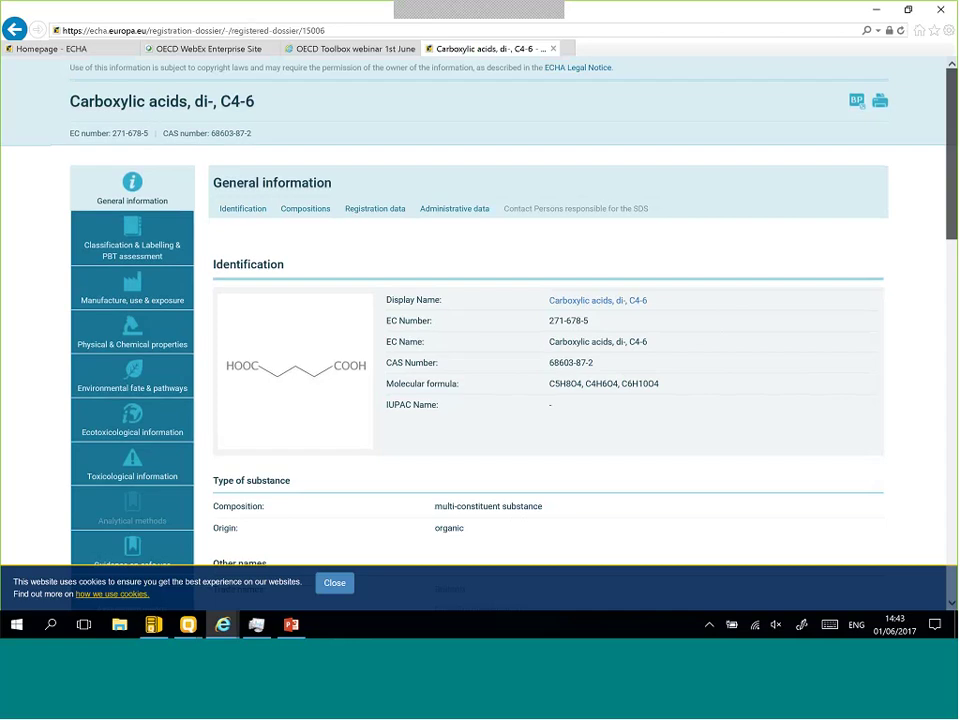
{"action": "scroll", "coordinate": [570, 420], "scroll_direction": "down", "scroll_amount": 1}
Step: Return to QSAR Toolbox, search eChemPortal for the second substance's CAS number and review the query results
{"action": "mouse_move", "coordinate": [188, 628]}
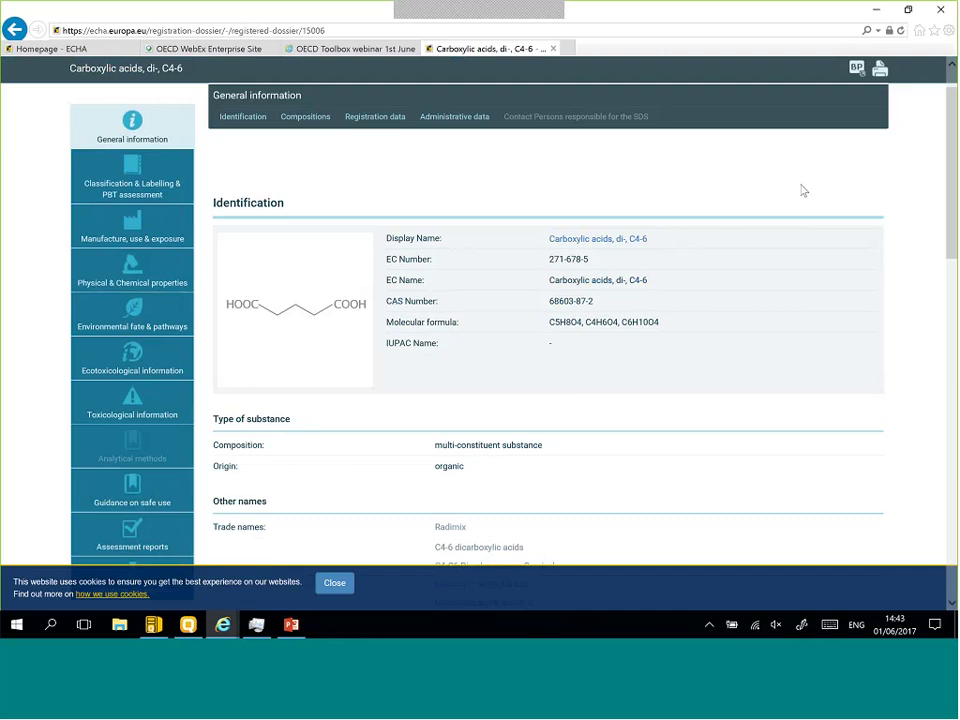
{"action": "left_click", "coordinate": [195, 623]}
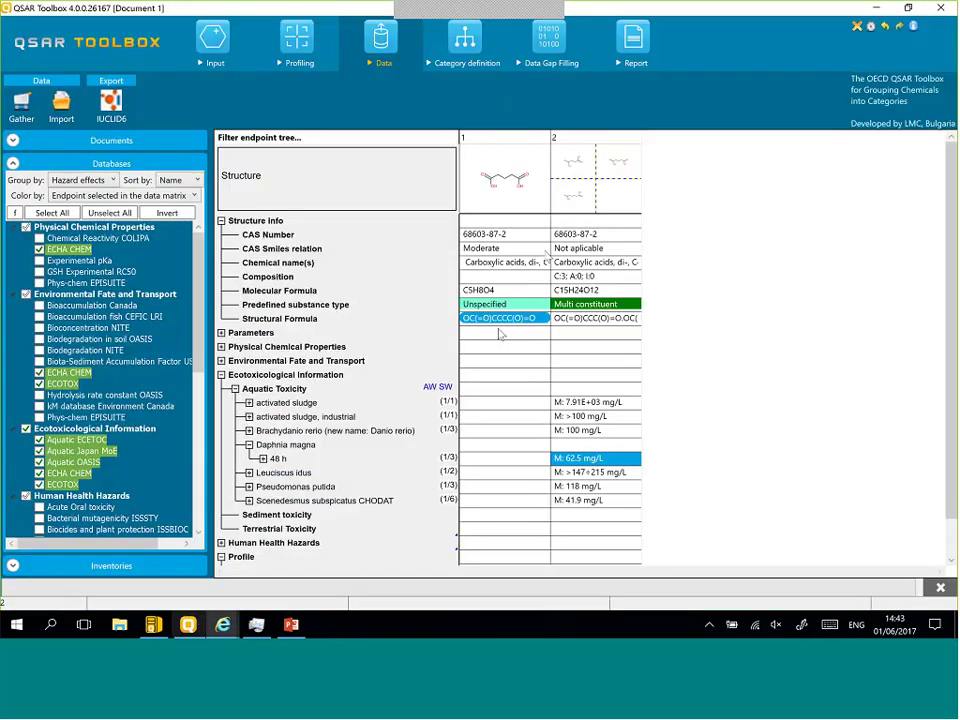
{"action": "left_click", "coordinate": [570, 236]}
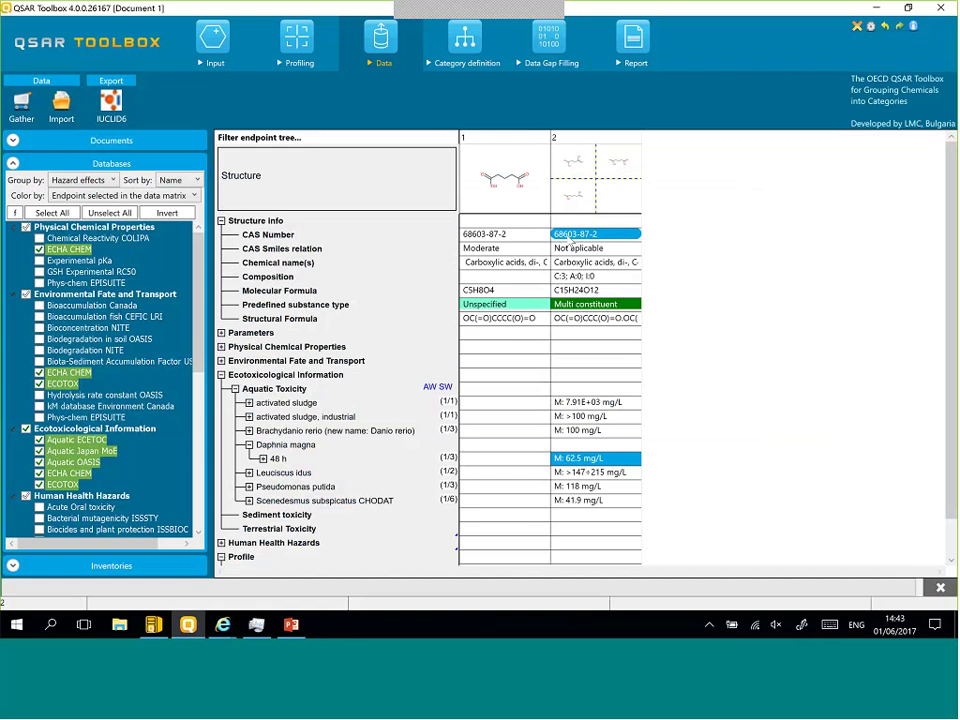
{"action": "right_click", "coordinate": [572, 240]}
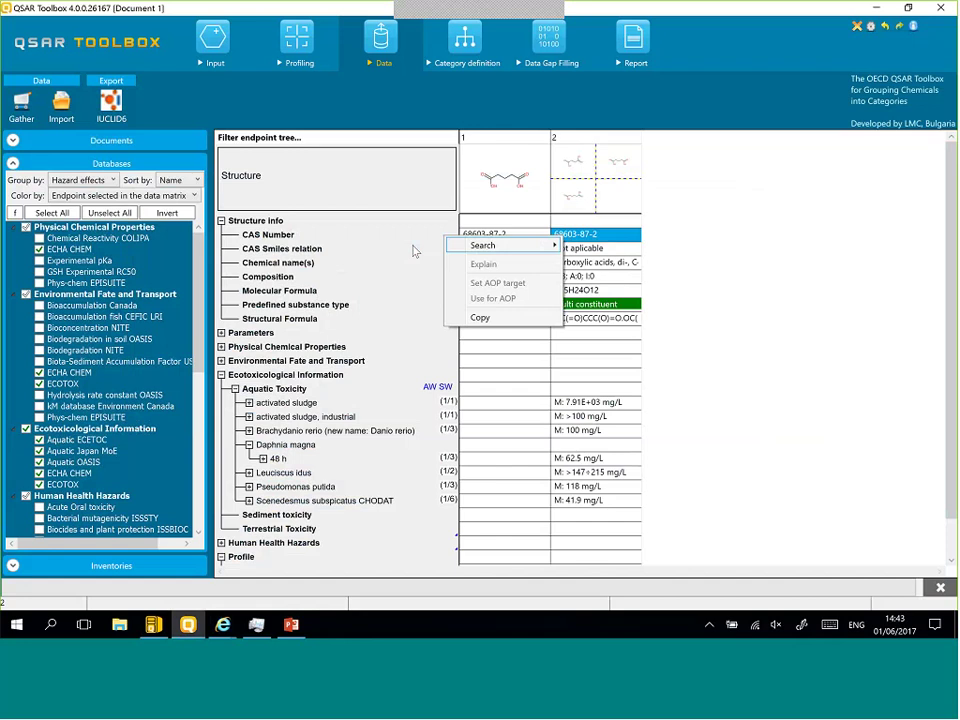
{"action": "left_click", "coordinate": [415, 251]}
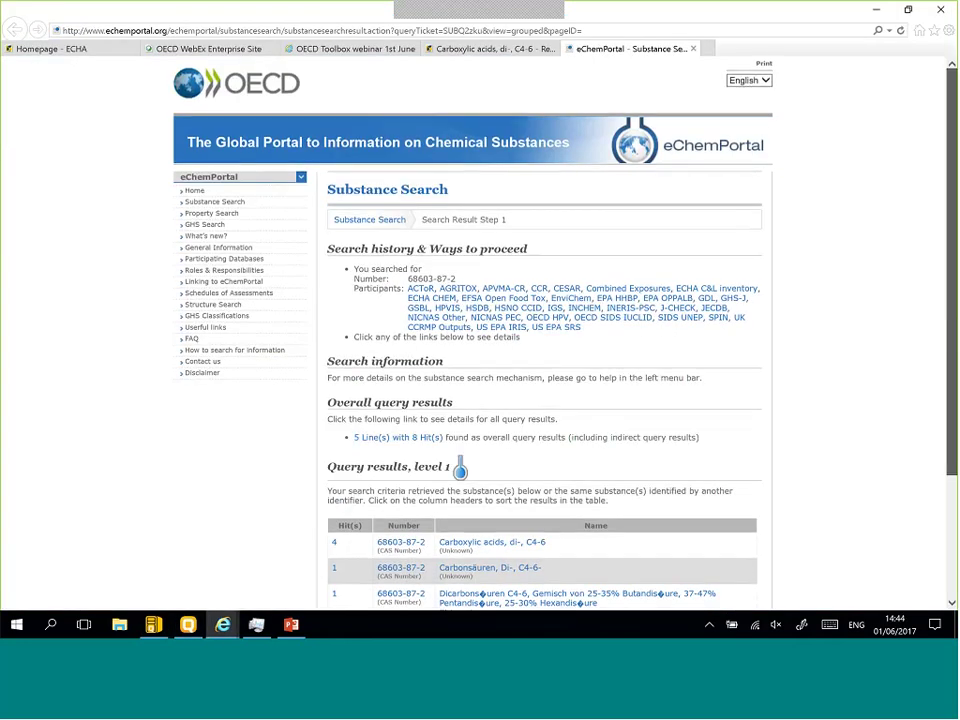
{"action": "scroll", "coordinate": [596, 455], "scroll_direction": "down", "scroll_amount": 2}
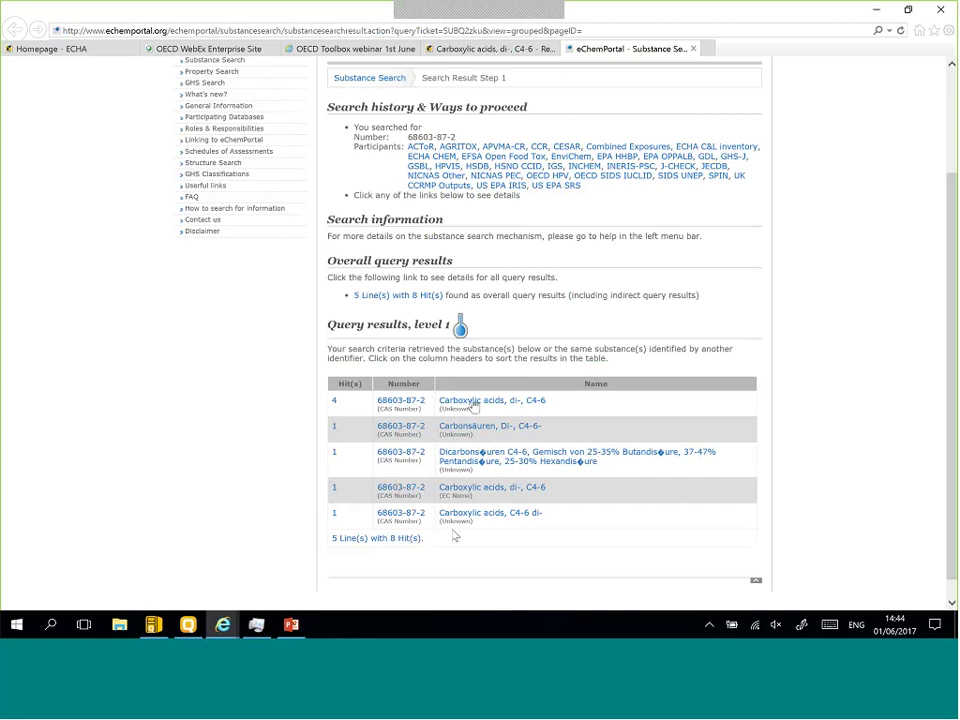
Step: Back in QSAR Toolbox, open the About information of the ECHA CHEM database and review its description, disclaimer, details and endpoint paths
{"action": "left_click", "coordinate": [188, 626]}
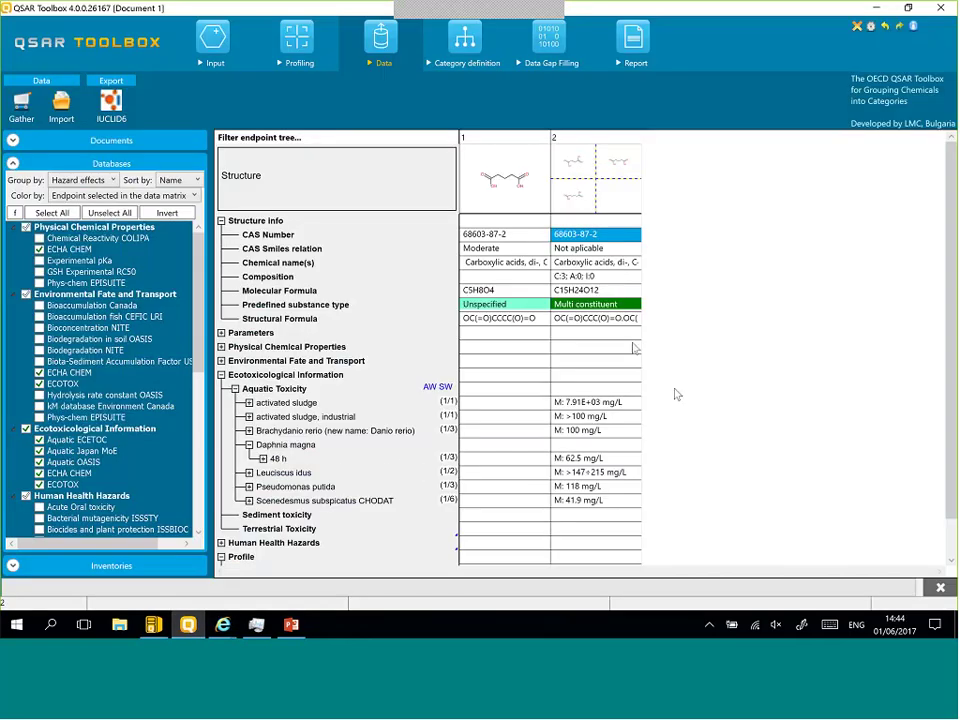
{"action": "left_click", "coordinate": [562, 320]}
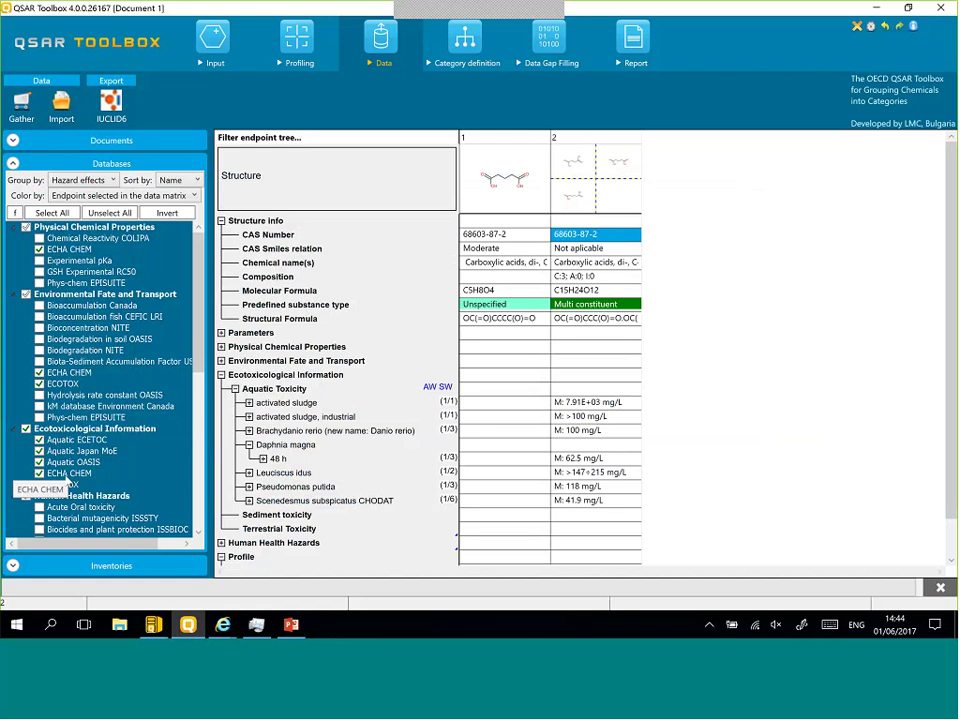
{"action": "right_click", "coordinate": [68, 482]}
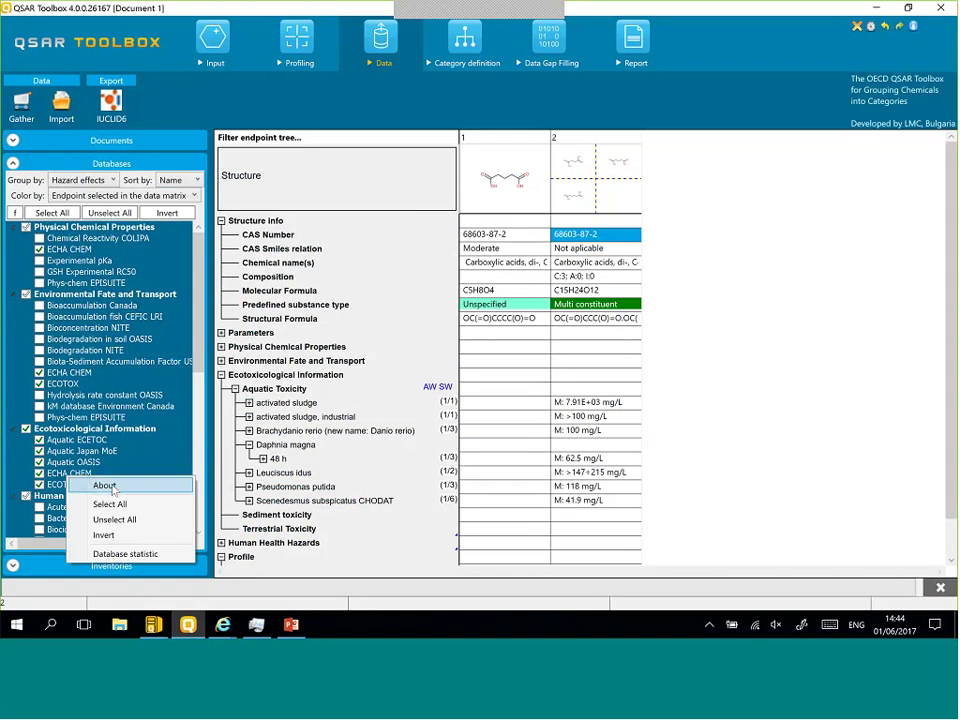
{"action": "left_click", "coordinate": [113, 487]}
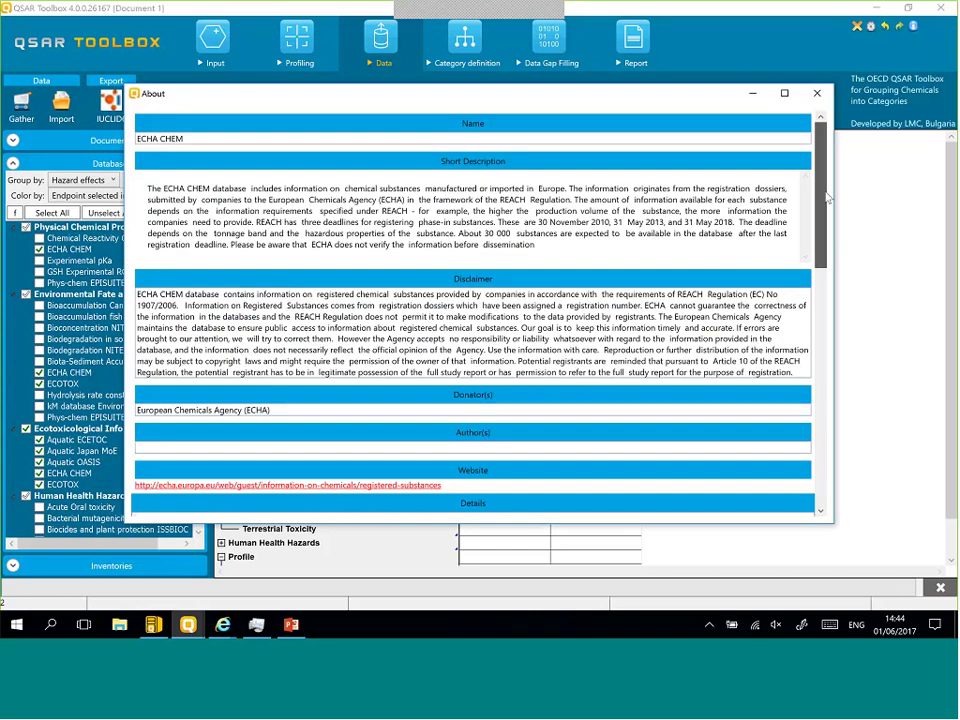
{"action": "scroll", "coordinate": [826, 230], "scroll_direction": "down", "scroll_amount": 1}
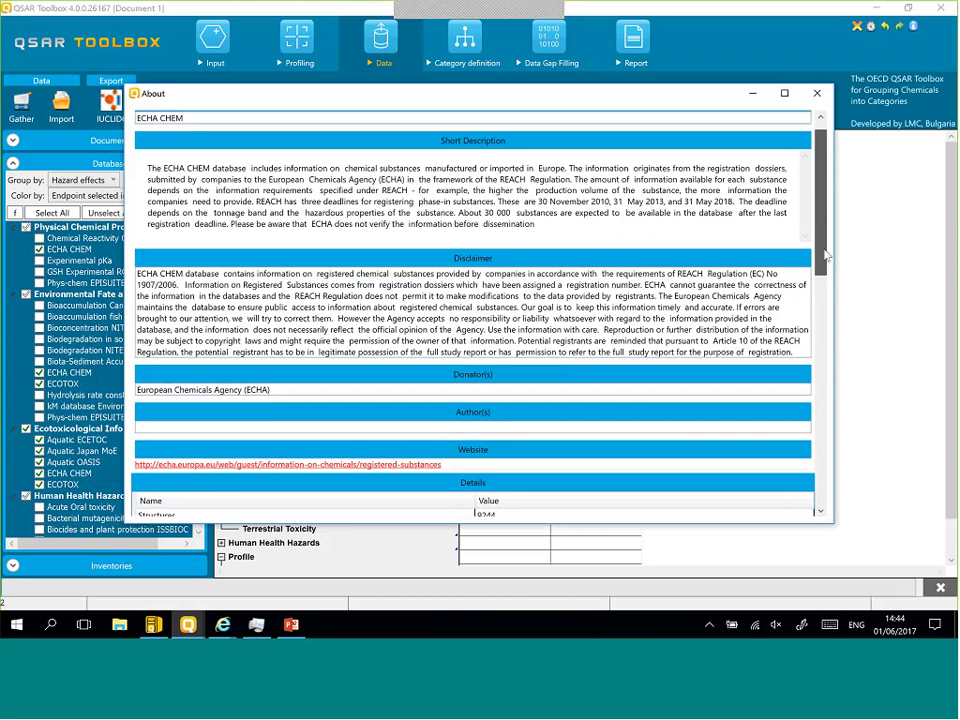
{"action": "scroll", "coordinate": [825, 330], "scroll_direction": "down", "scroll_amount": 3}
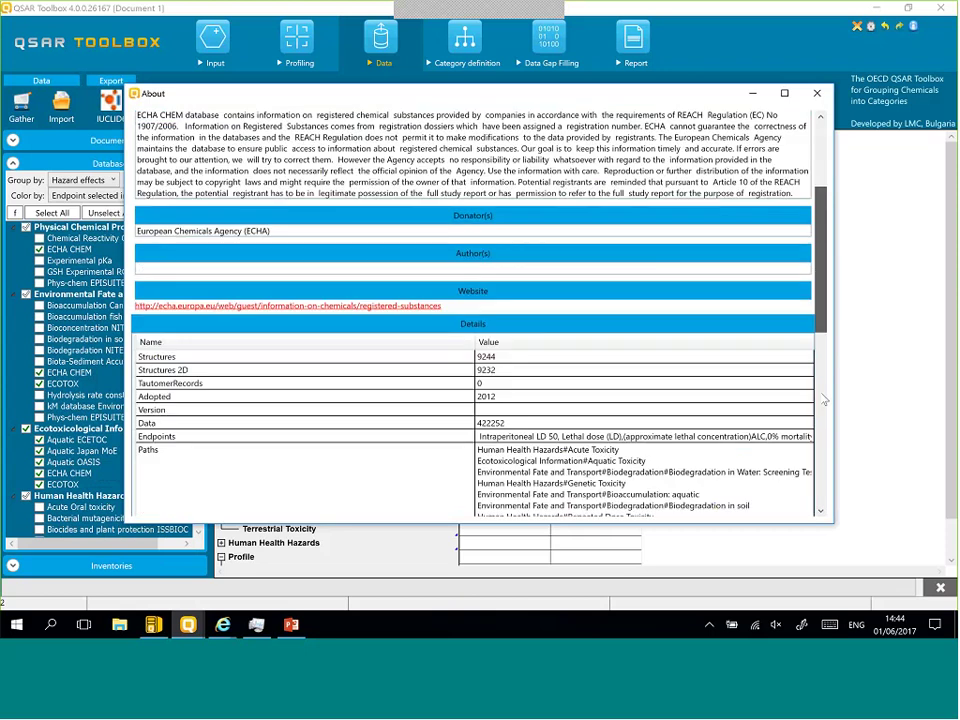
{"action": "scroll", "coordinate": [825, 400], "scroll_direction": "down", "scroll_amount": 10}
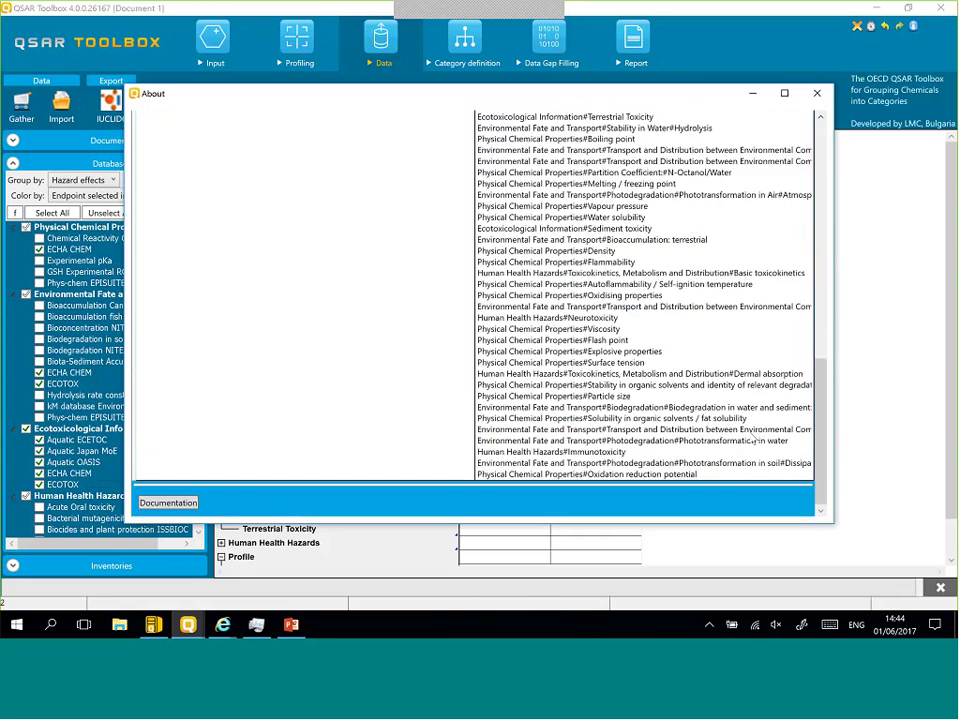
Step: Open the ECHA CHEM documentation PDF and read through its quality assurance criteria to the disclaimer
{"action": "left_click", "coordinate": [182, 503]}
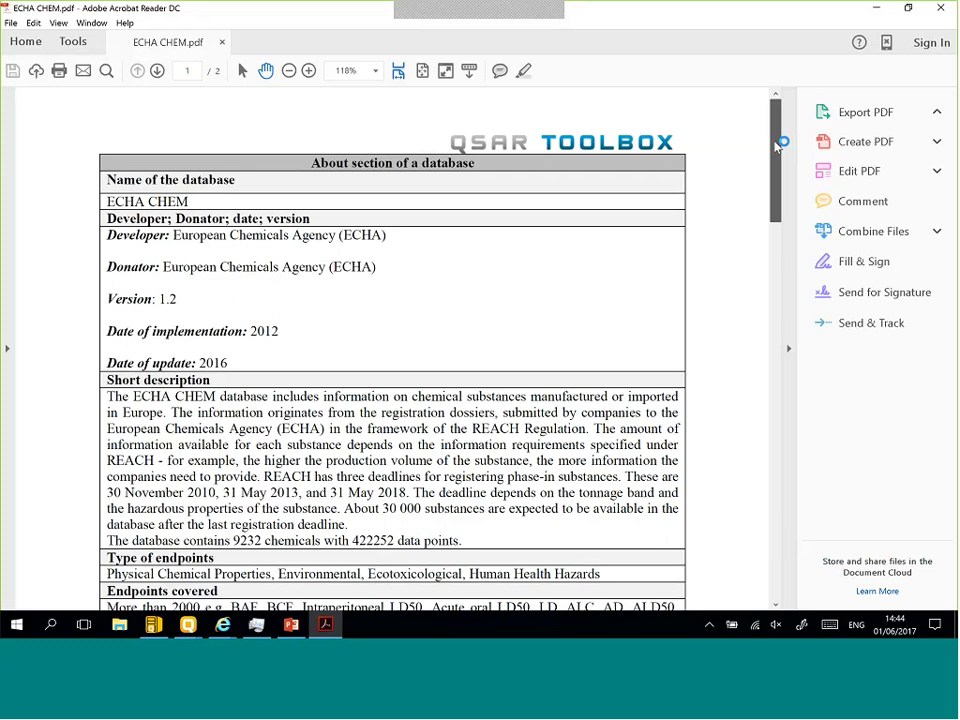
{"action": "scroll", "coordinate": [773, 260], "scroll_direction": "down", "scroll_amount": 1}
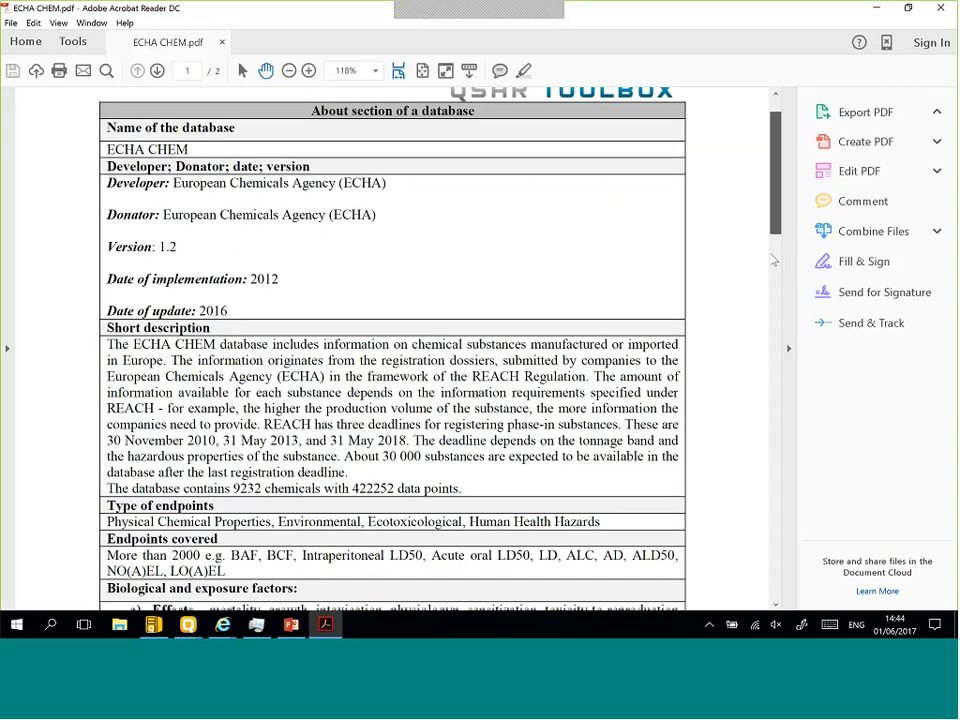
{"action": "scroll", "coordinate": [124, 251], "scroll_direction": "down", "scroll_amount": 10}
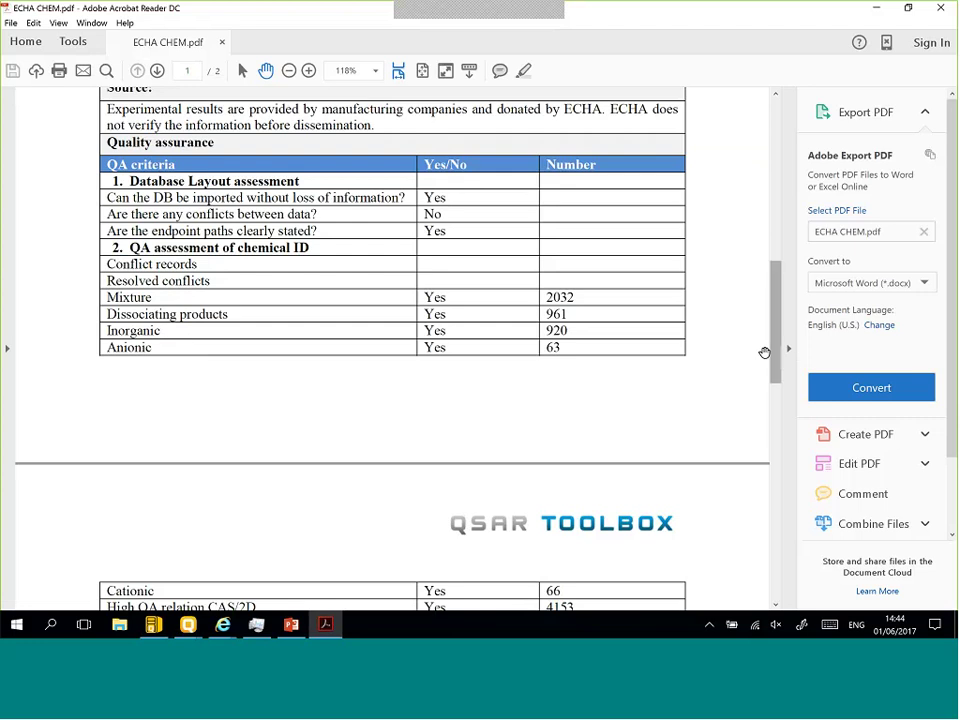
{"action": "scroll", "coordinate": [775, 365], "scroll_direction": "down", "scroll_amount": 2}
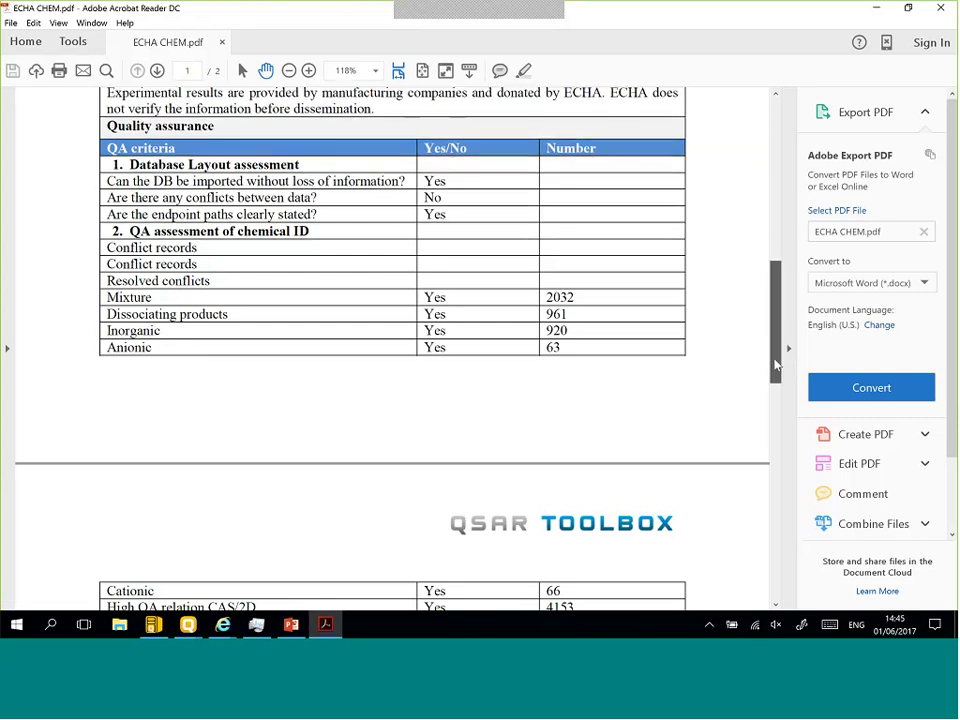
{"action": "left_click", "coordinate": [773, 447]}
{"action": "left_click", "coordinate": [773, 447]}
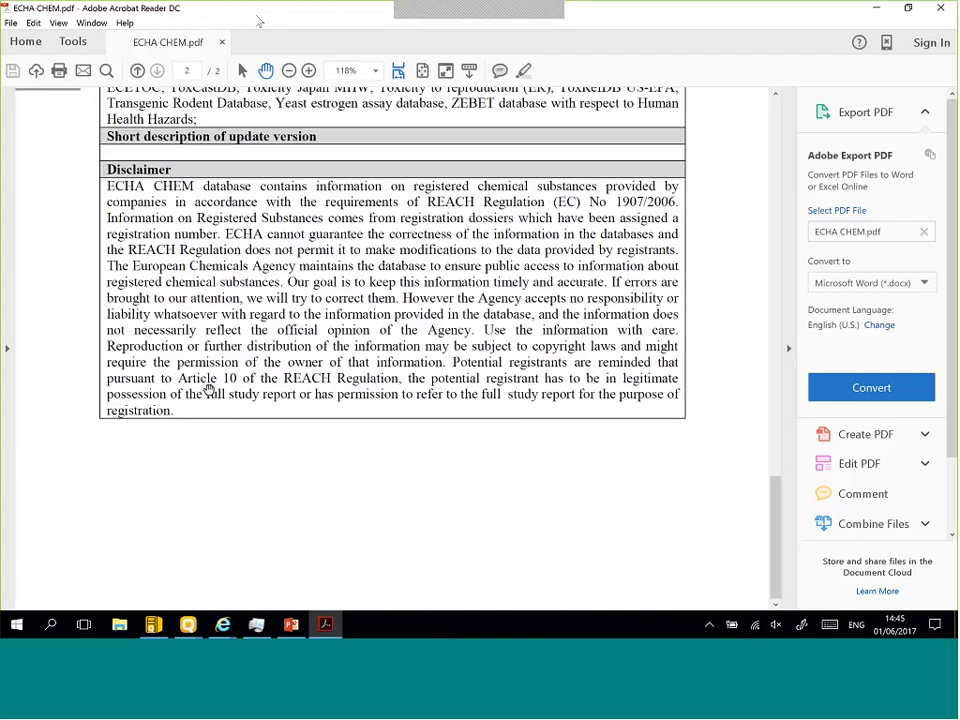
Step: Return to QSAR Toolbox and close the ECHA CHEM About information
{"action": "mouse_move", "coordinate": [190, 628]}
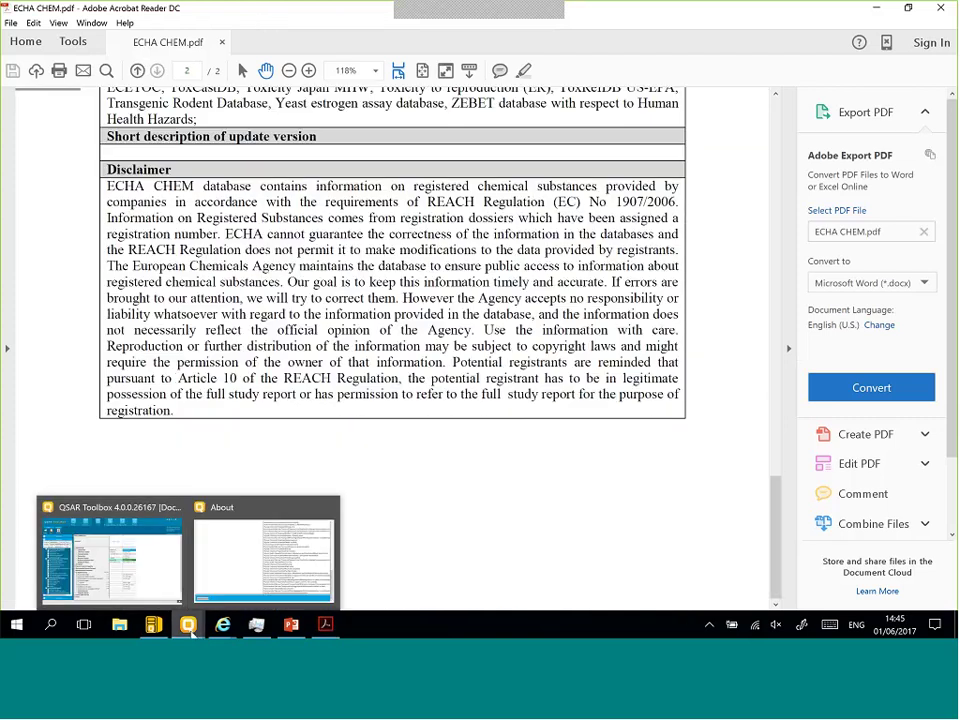
{"action": "left_click", "coordinate": [143, 574]}
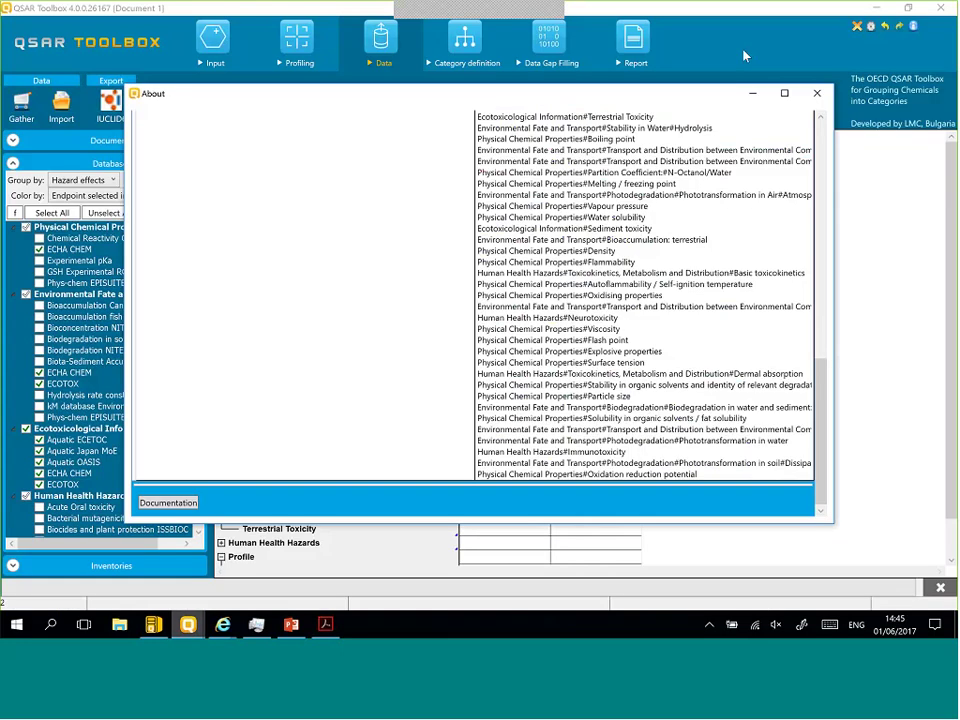
{"action": "left_click", "coordinate": [818, 94]}
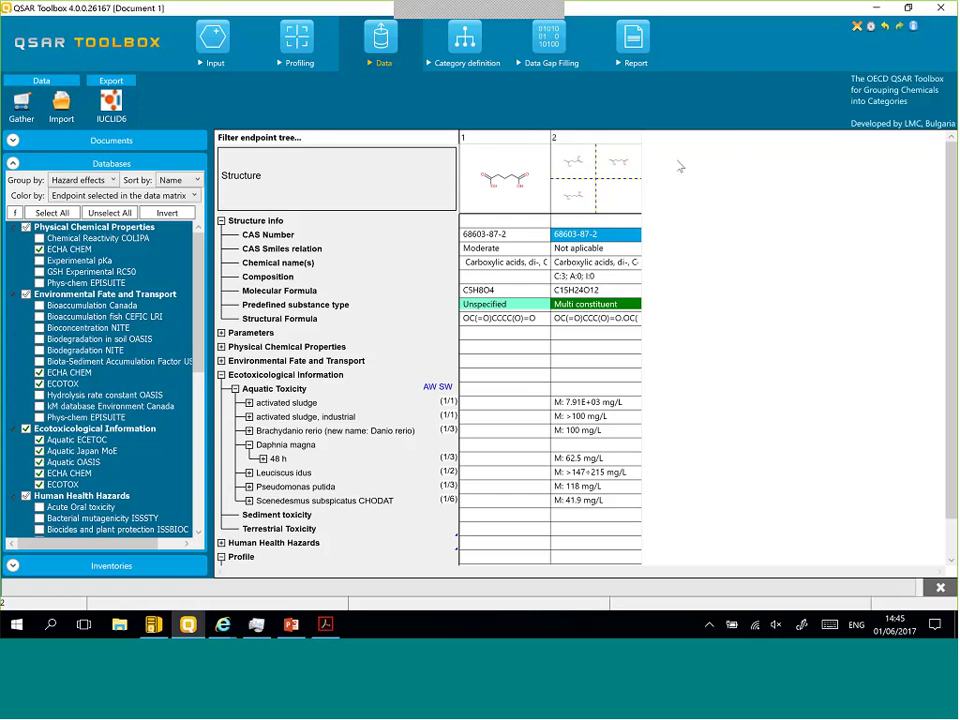
Step: Create a new document named Document 2 with the Ignore stereo option
{"action": "left_click", "coordinate": [208, 44]}
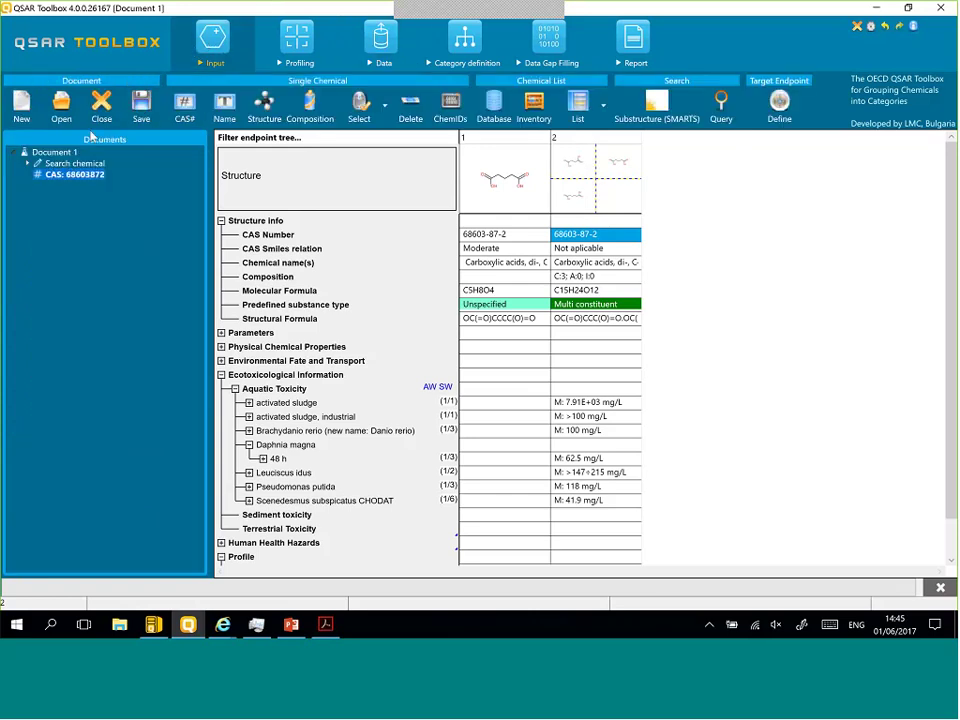
{"action": "left_click", "coordinate": [19, 108]}
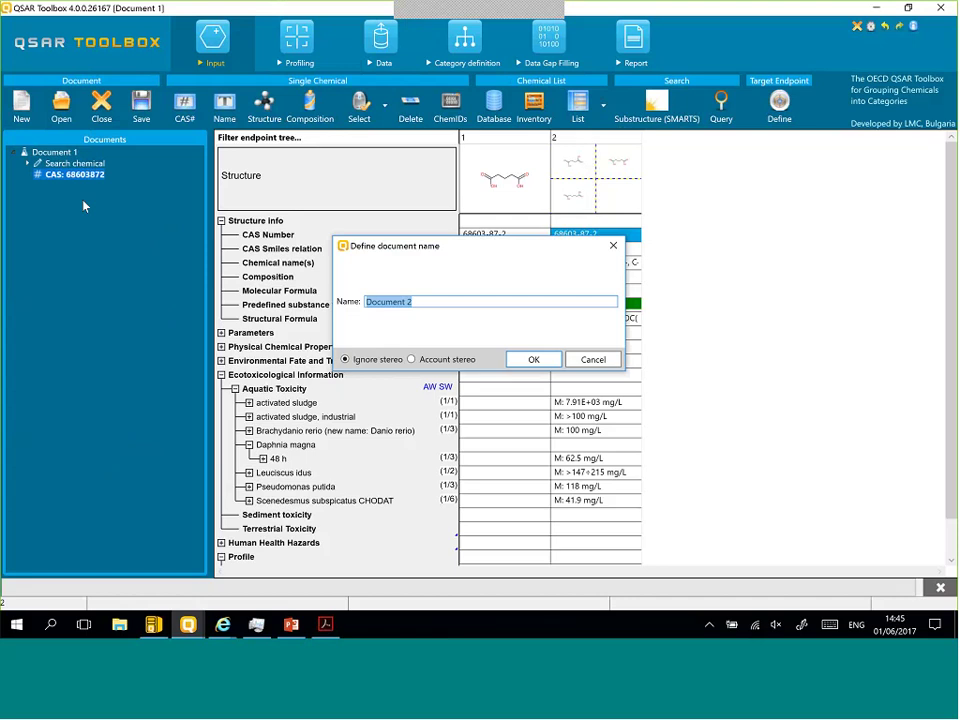
{"action": "left_click", "coordinate": [538, 360]}
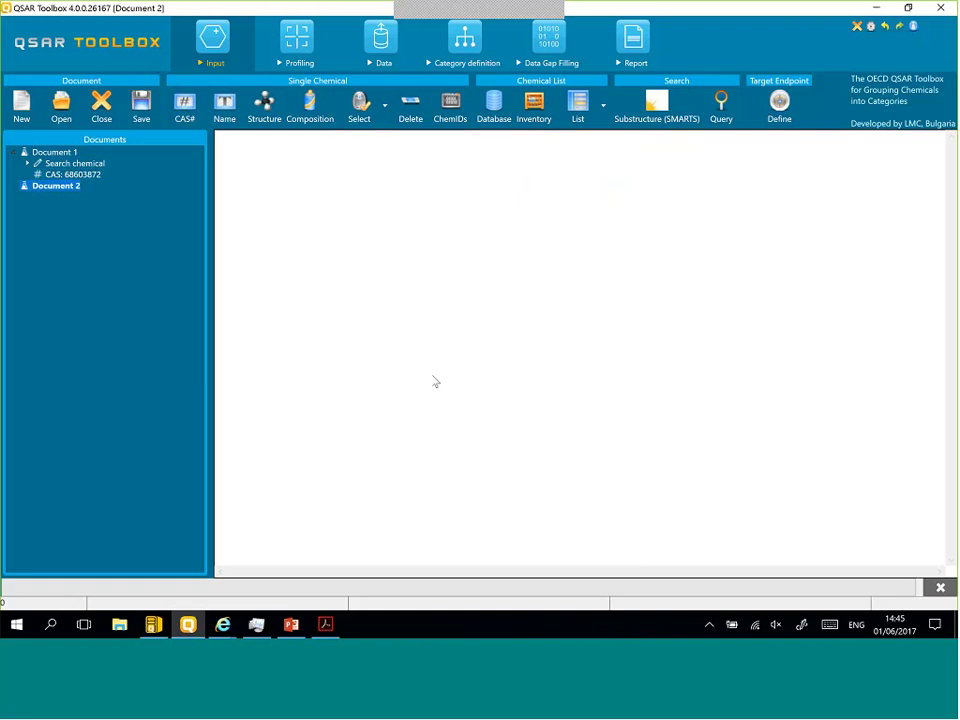
Step: Clear the current database selection and select only Aquatic OASIS under Ecotoxicological Information
{"action": "left_click", "coordinate": [384, 40]}
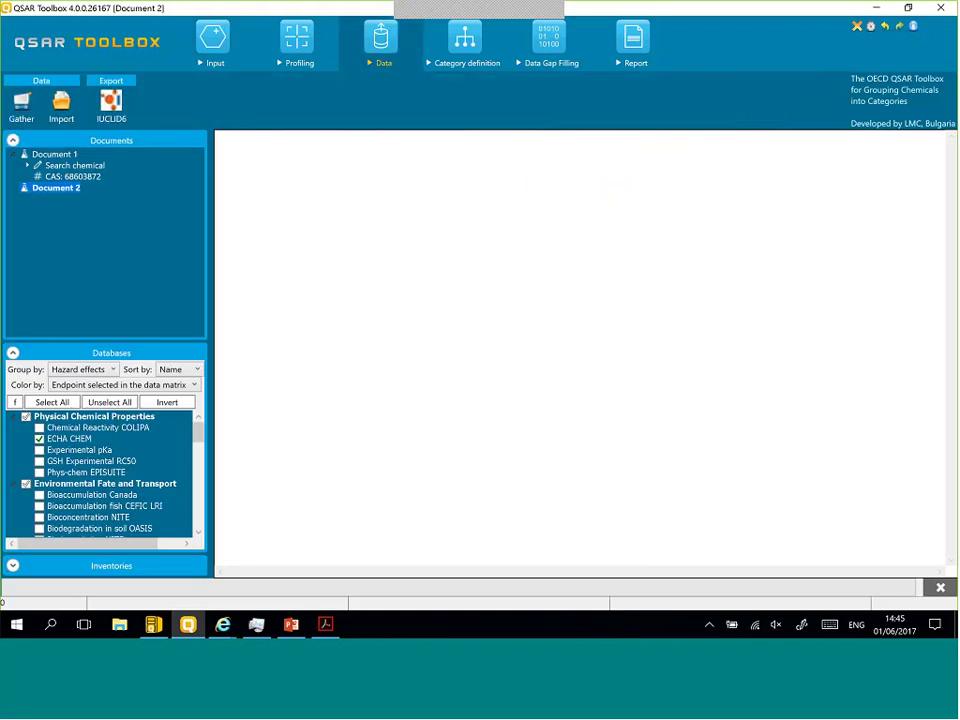
{"action": "left_click", "coordinate": [13, 140]}
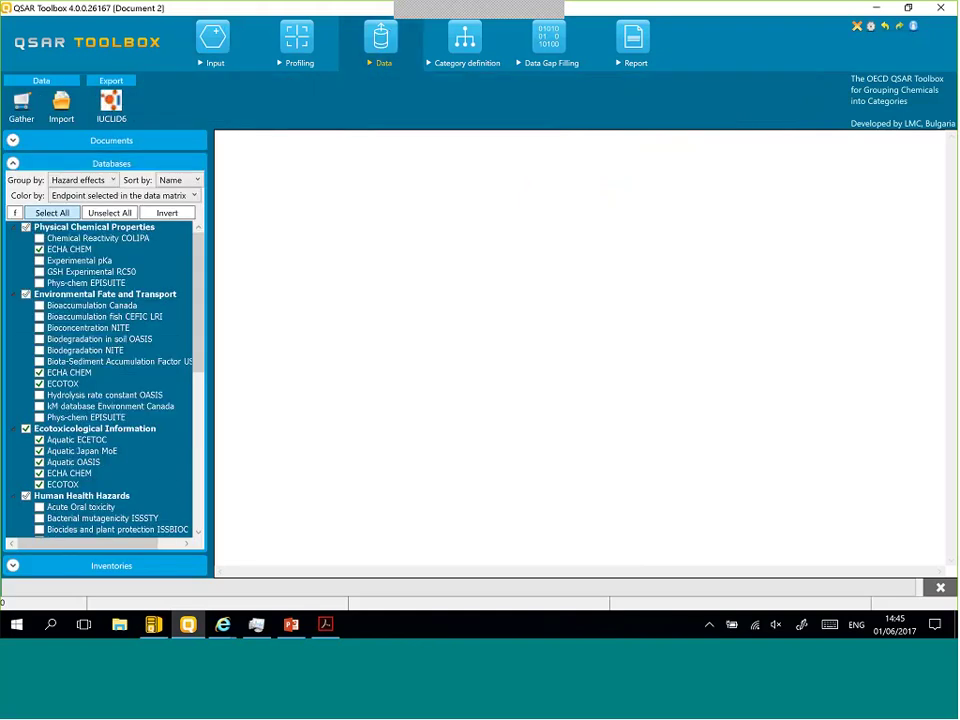
{"action": "scroll", "coordinate": [100, 270], "scroll_direction": "down", "scroll_amount": 2}
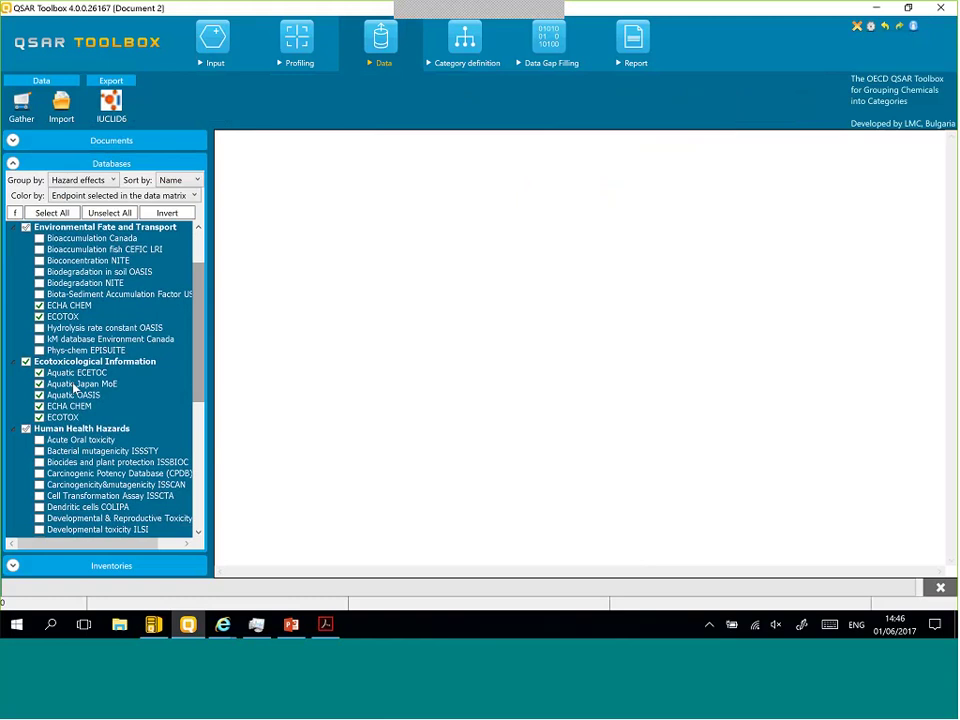
{"action": "left_click", "coordinate": [26, 362]}
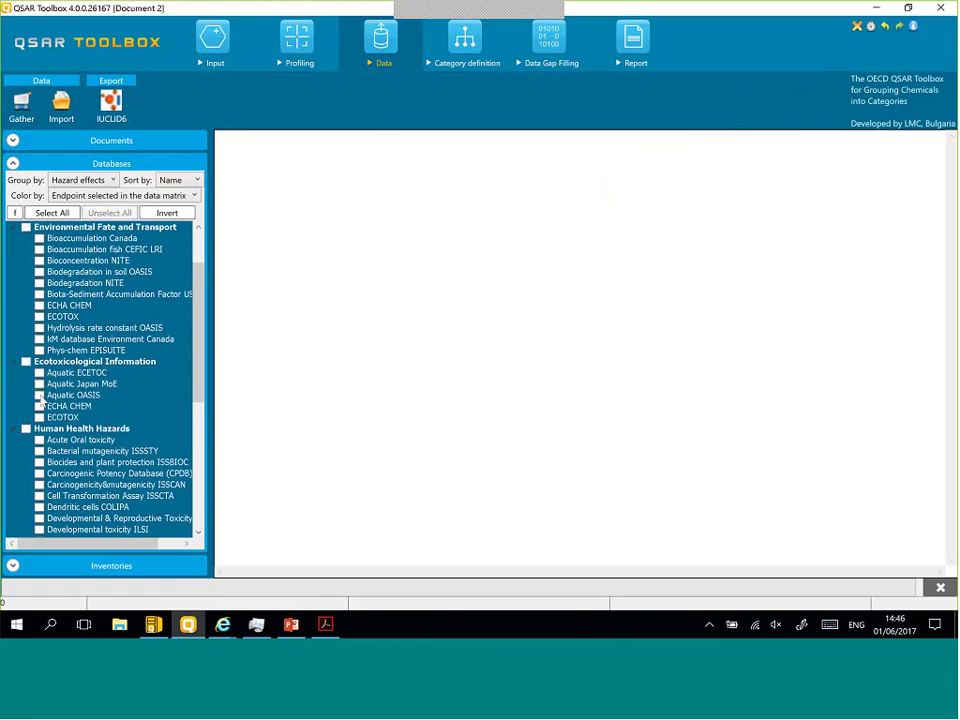
{"action": "left_click", "coordinate": [40, 396]}
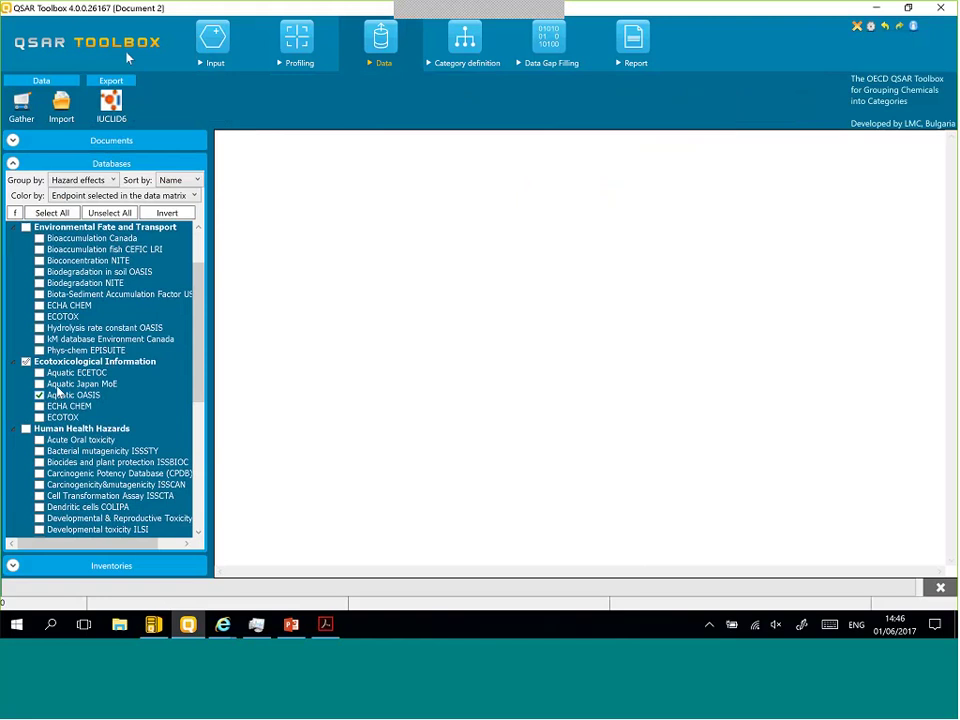
Step: Start a Query Tool search on the selected databases and list the CAS numbers 65-85-0, 532-32-1 and 100-51-6
{"action": "left_click", "coordinate": [216, 44]}
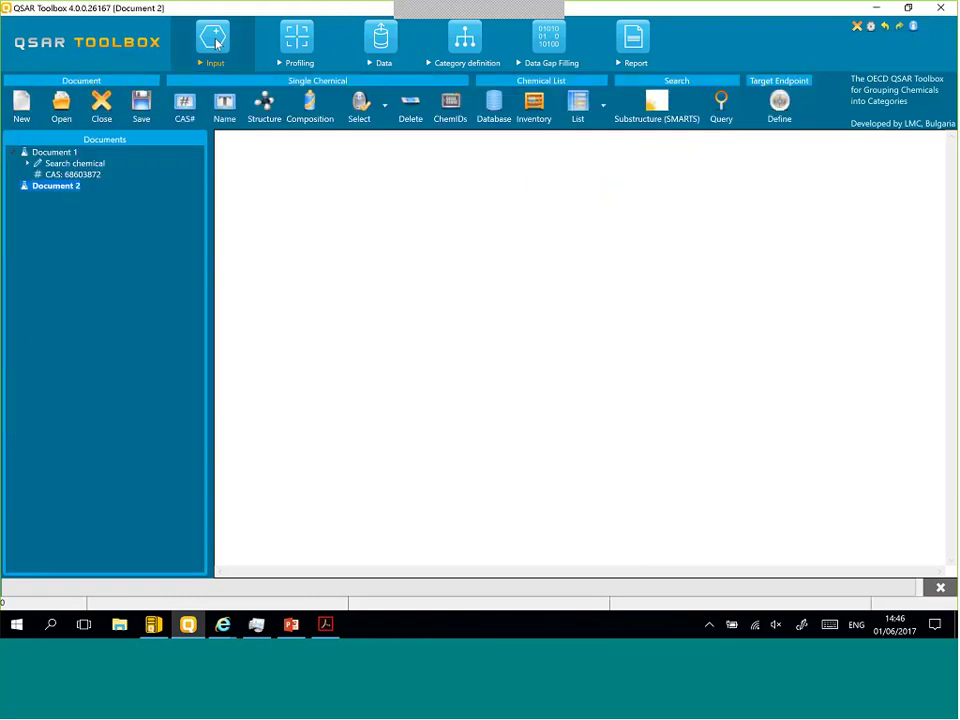
{"action": "left_click", "coordinate": [729, 113]}
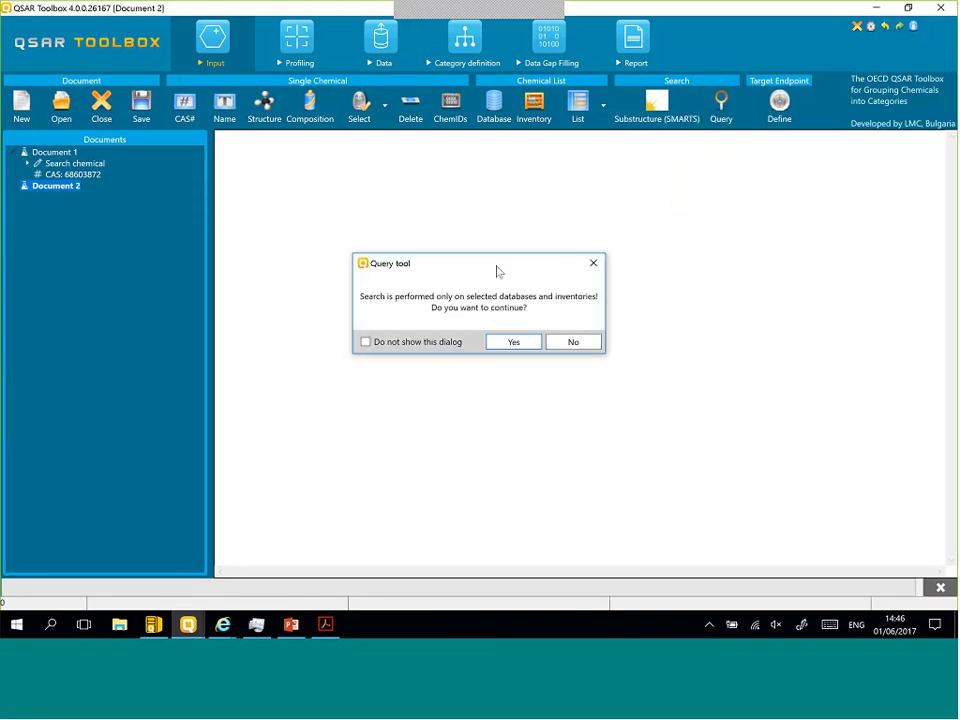
{"action": "left_click", "coordinate": [514, 346]}
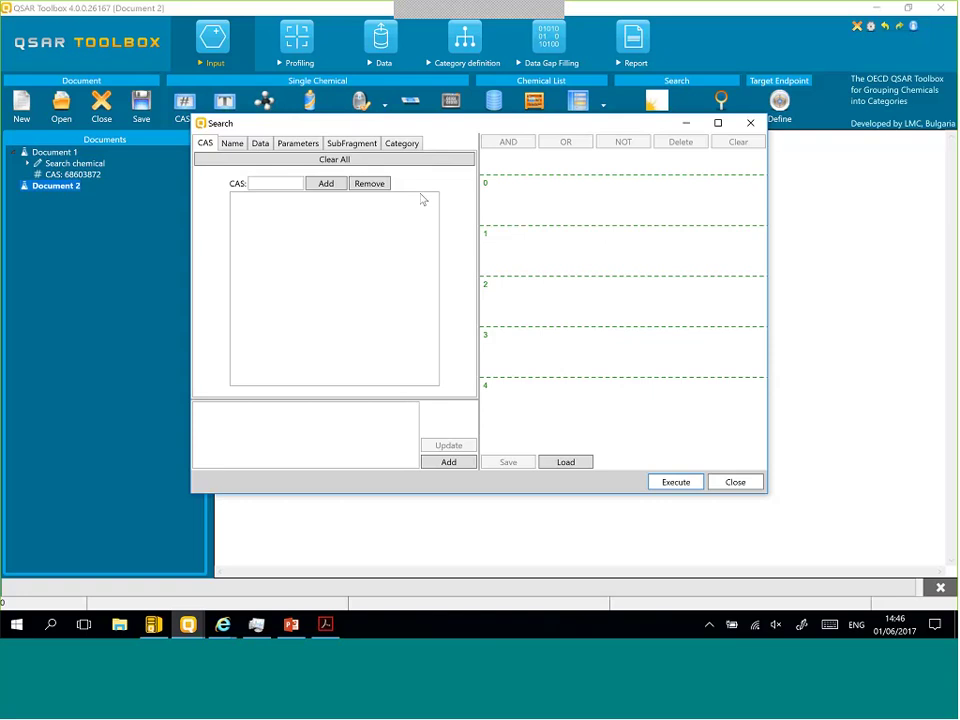
{"action": "left_click", "coordinate": [263, 183]}
{"action": "type", "text": "65850"}
{"action": "left_click", "coordinate": [326, 184]}
{"action": "left_click_drag", "start_coordinate": [275, 186], "coordinate": [230, 186]}
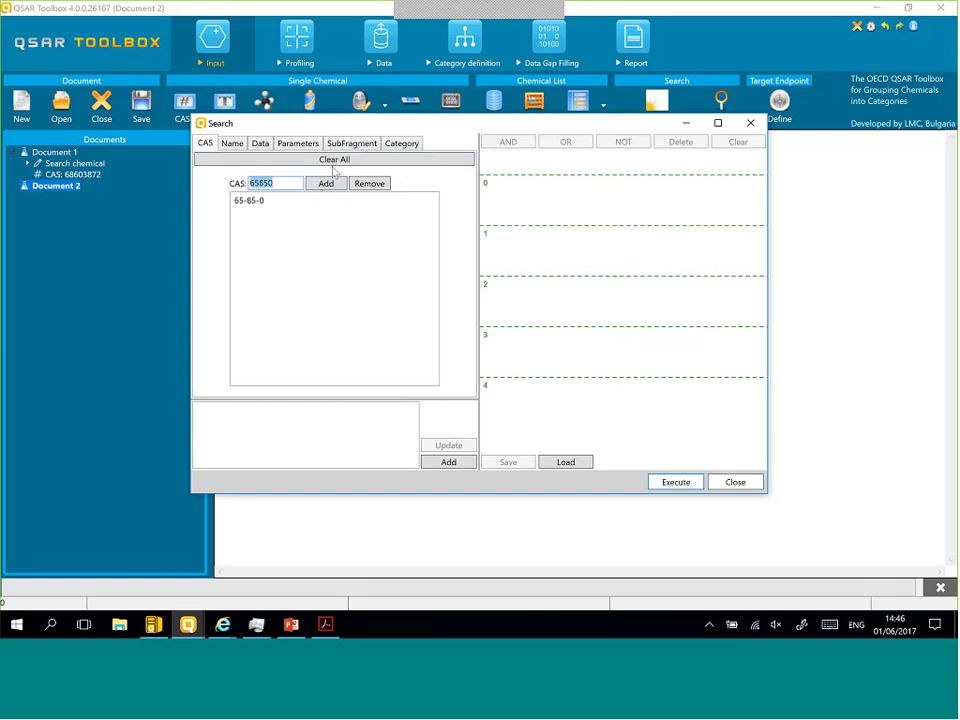
{"action": "type", "text": "532321"}
{"action": "left_click", "coordinate": [326, 183]}
{"action": "double_click", "coordinate": [285, 183]}
{"action": "type", "text": "100516"}
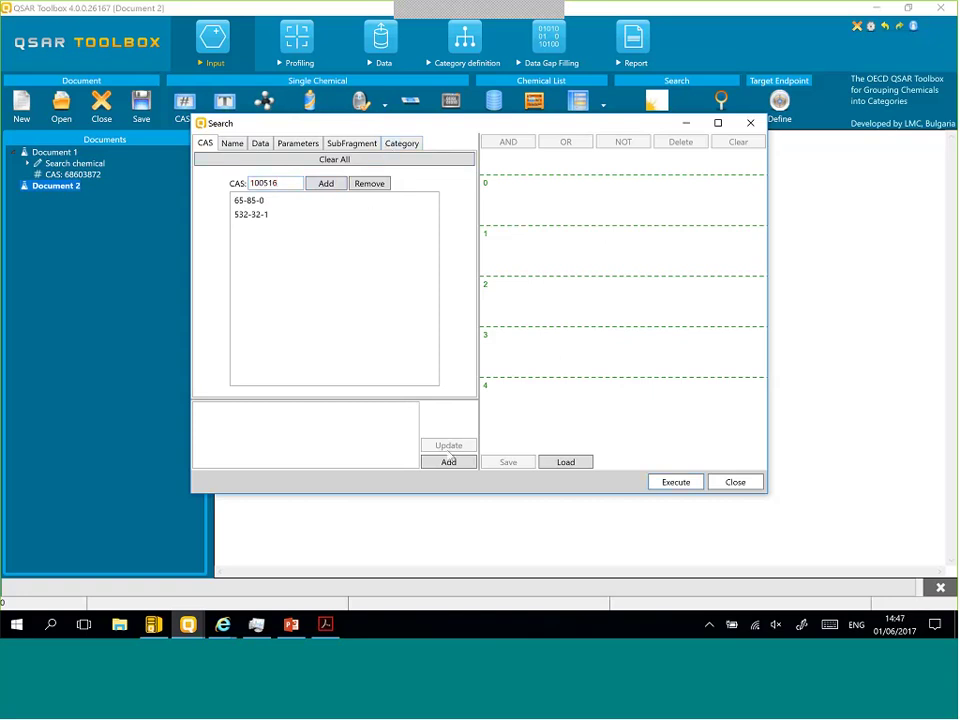
{"action": "left_click", "coordinate": [324, 184]}
Step: Add the CAS list as a search condition, execute the query and expand the structure info of the retrieved chemicals
{"action": "left_click", "coordinate": [449, 462]}
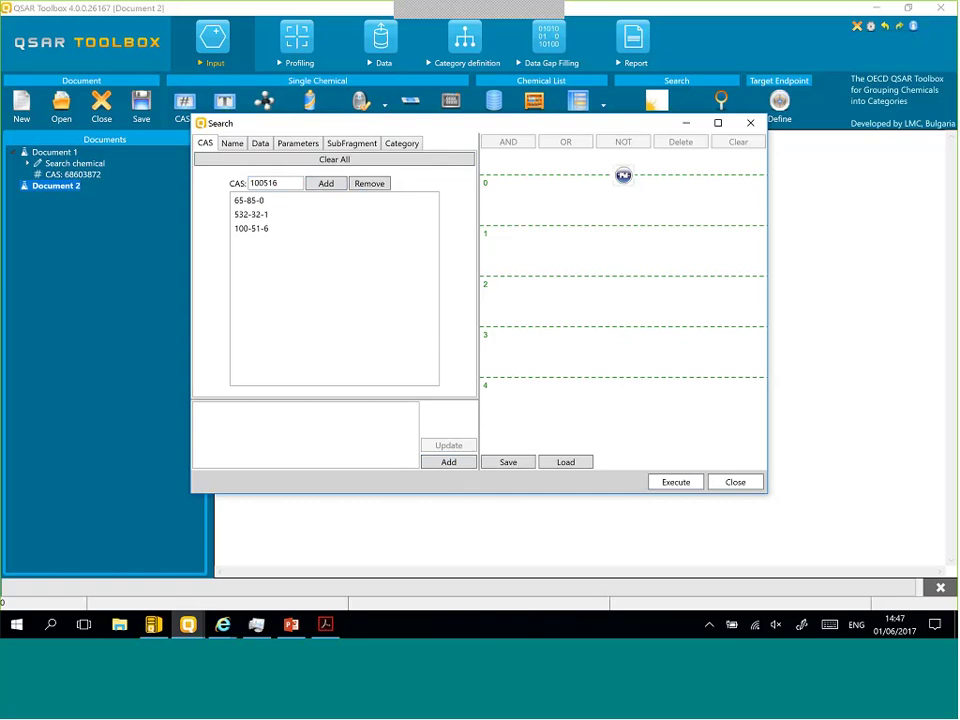
{"action": "left_click", "coordinate": [624, 176]}
{"action": "key", "text": "Return"}
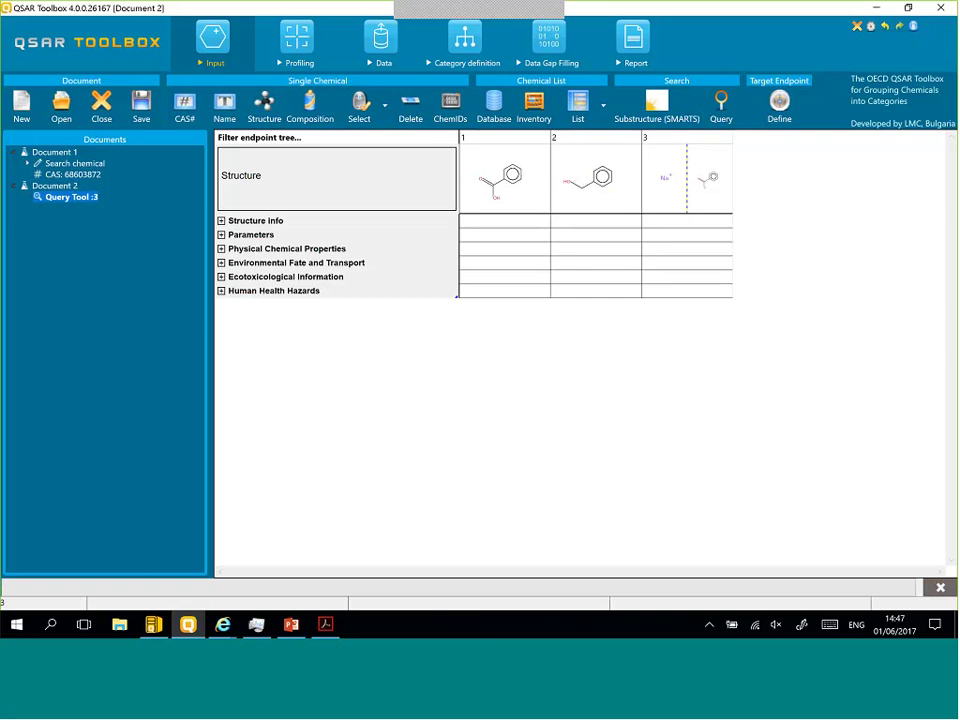
{"action": "left_click", "coordinate": [221, 221]}
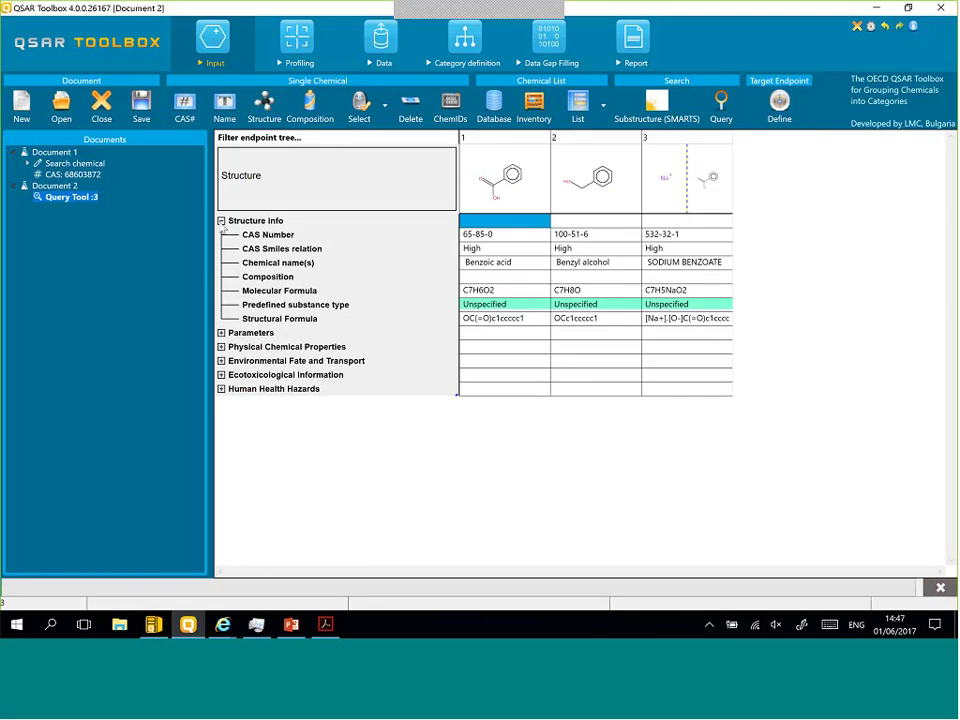
Step: In the Profiling stage, expand Ecotoxicological Information and select the first chemical's Aquatic Toxicity cell to highlight the profilers relevant to that endpoint
{"action": "left_click", "coordinate": [300, 42]}
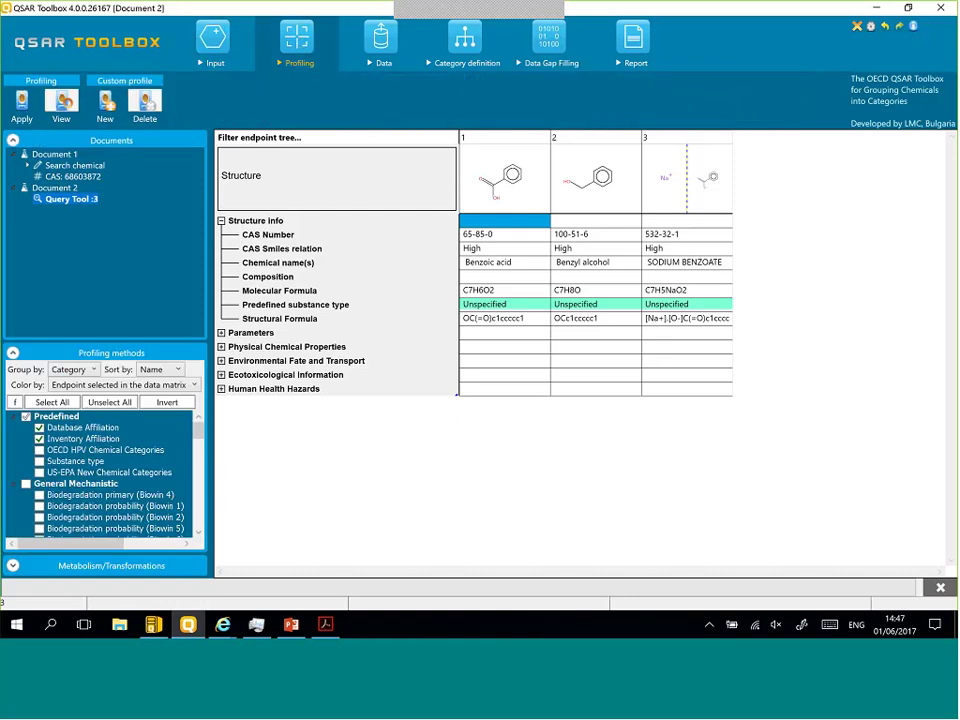
{"action": "left_click", "coordinate": [13, 141]}
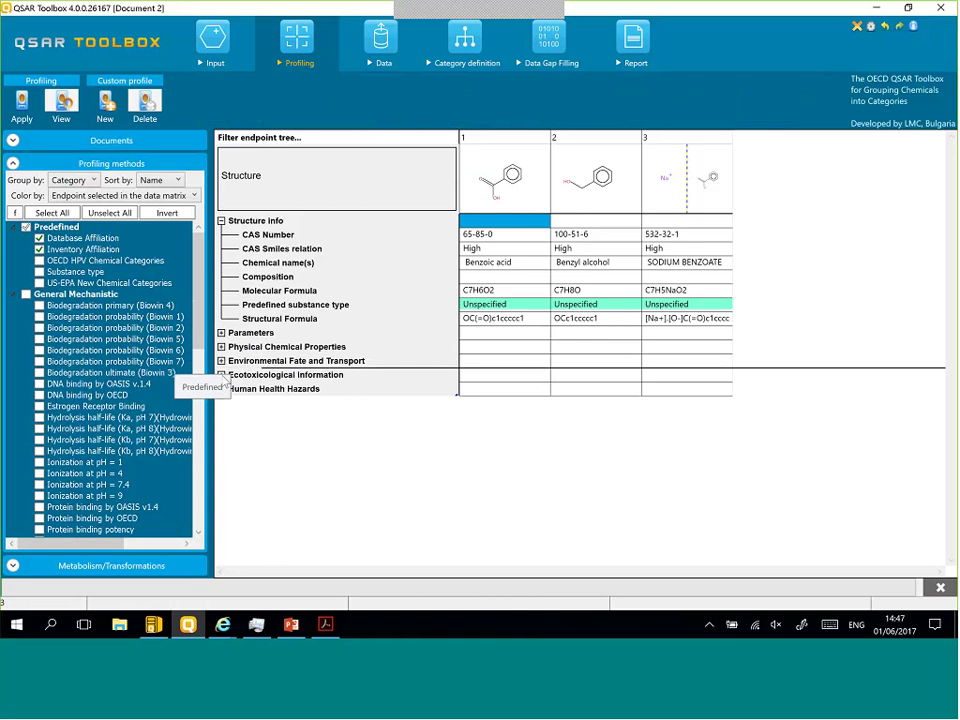
{"action": "left_click", "coordinate": [222, 374]}
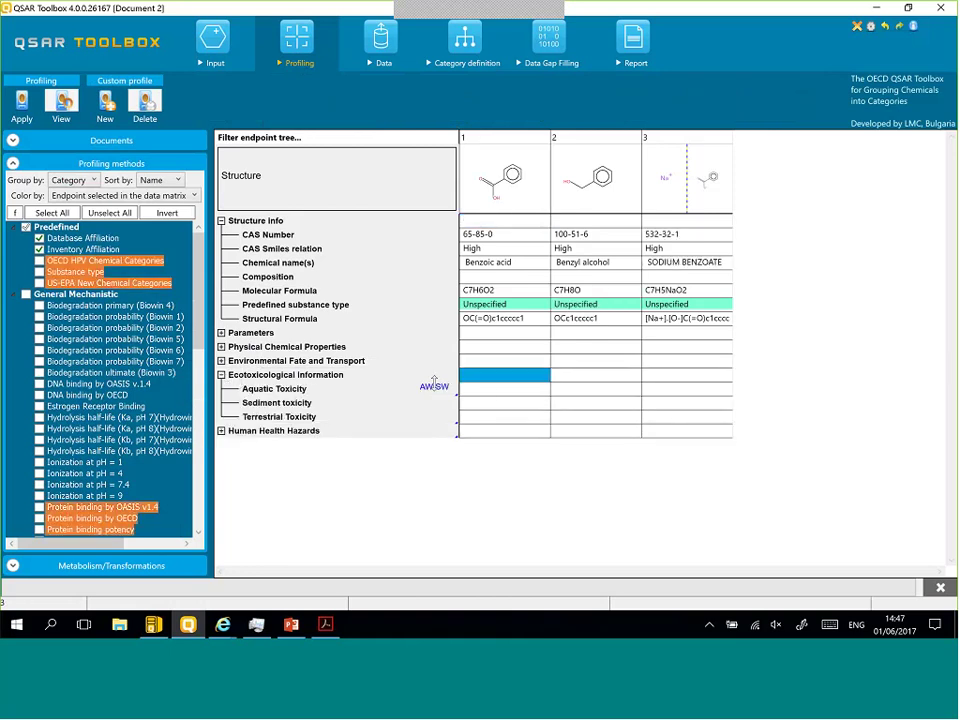
{"action": "left_click", "coordinate": [500, 394]}
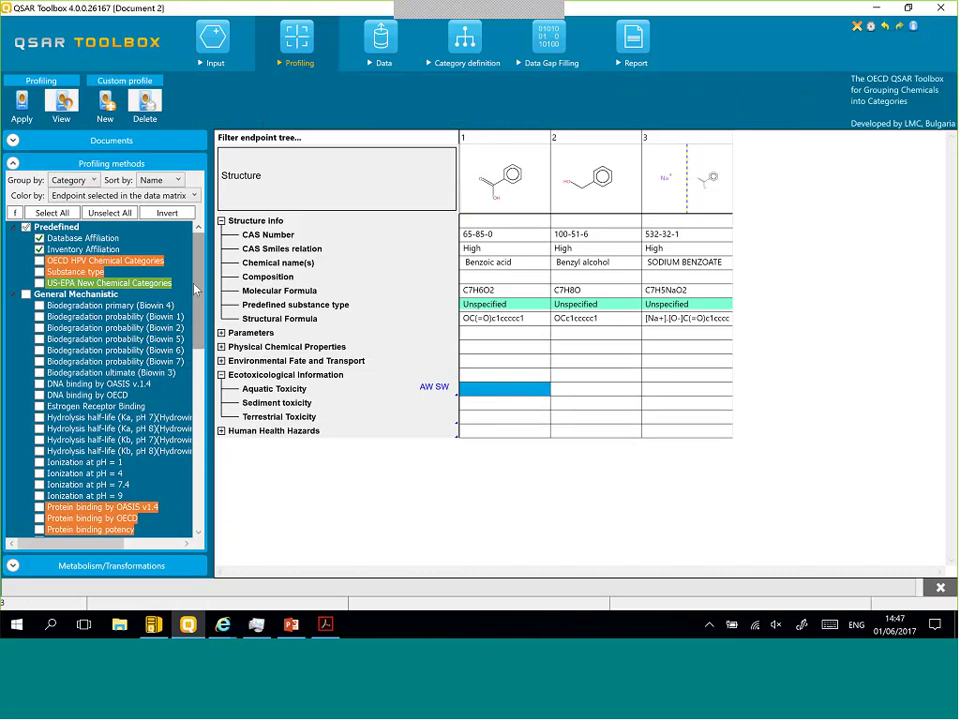
Step: Widen the profiling methods area and view the legend explaining the profiler highlight colours
{"action": "scroll", "coordinate": [196, 289], "scroll_direction": "down", "scroll_amount": 1}
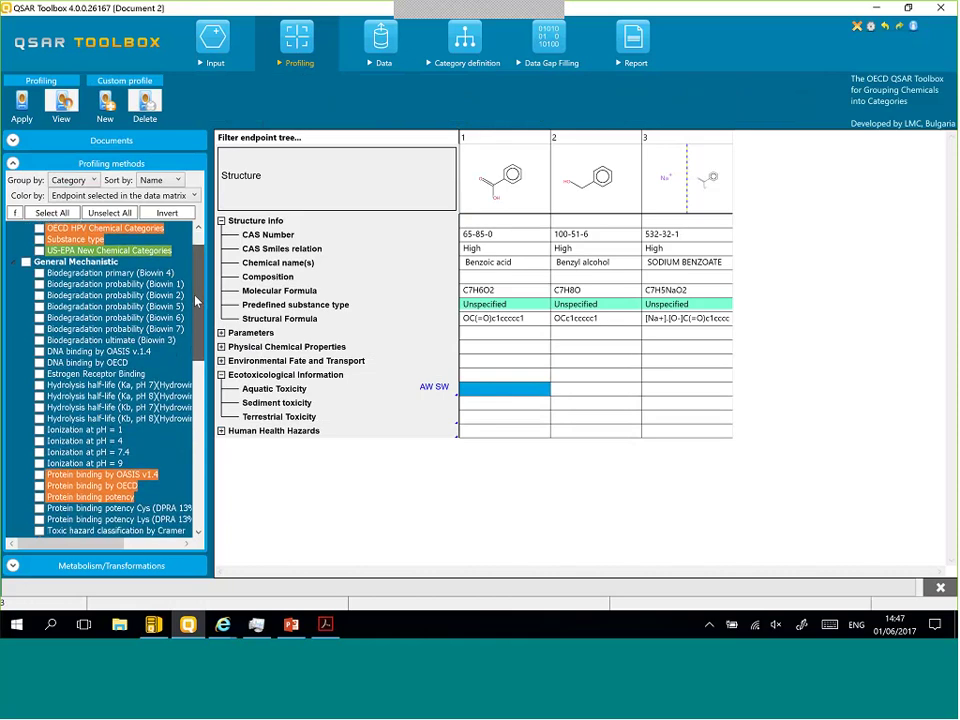
{"action": "scroll", "coordinate": [196, 301], "scroll_direction": "down", "scroll_amount": 1}
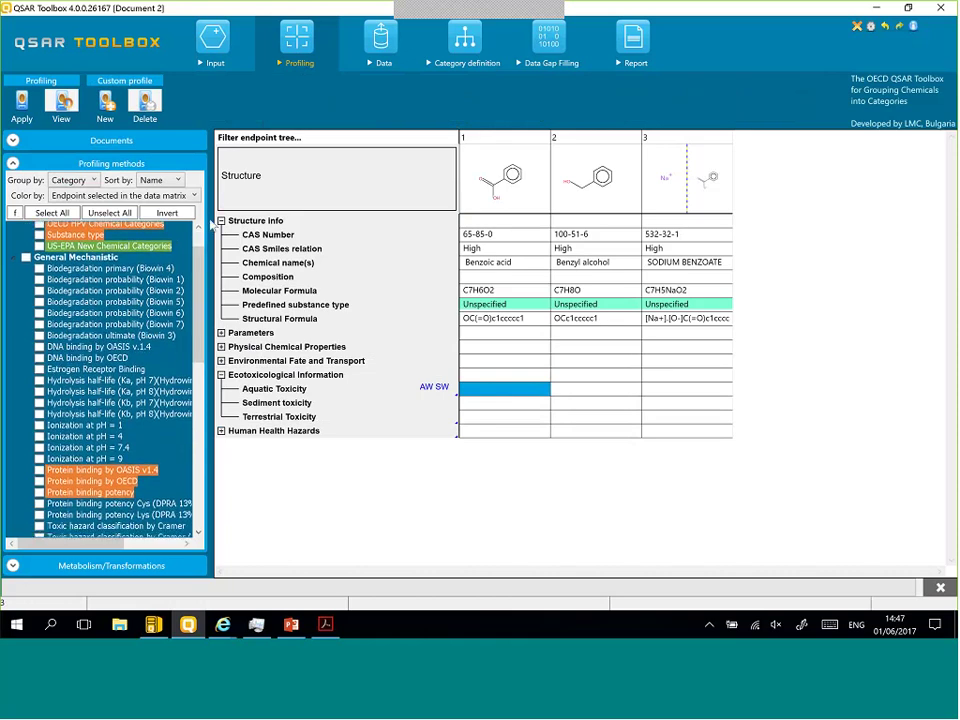
{"action": "mouse_move", "coordinate": [220, 198]}
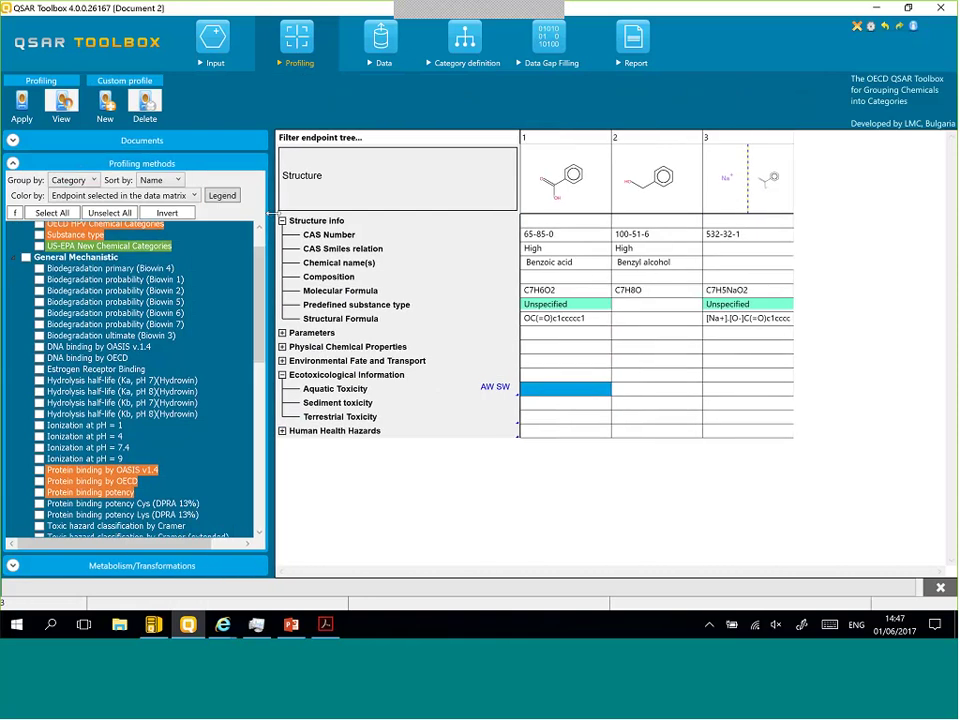
{"action": "left_click", "coordinate": [224, 199]}
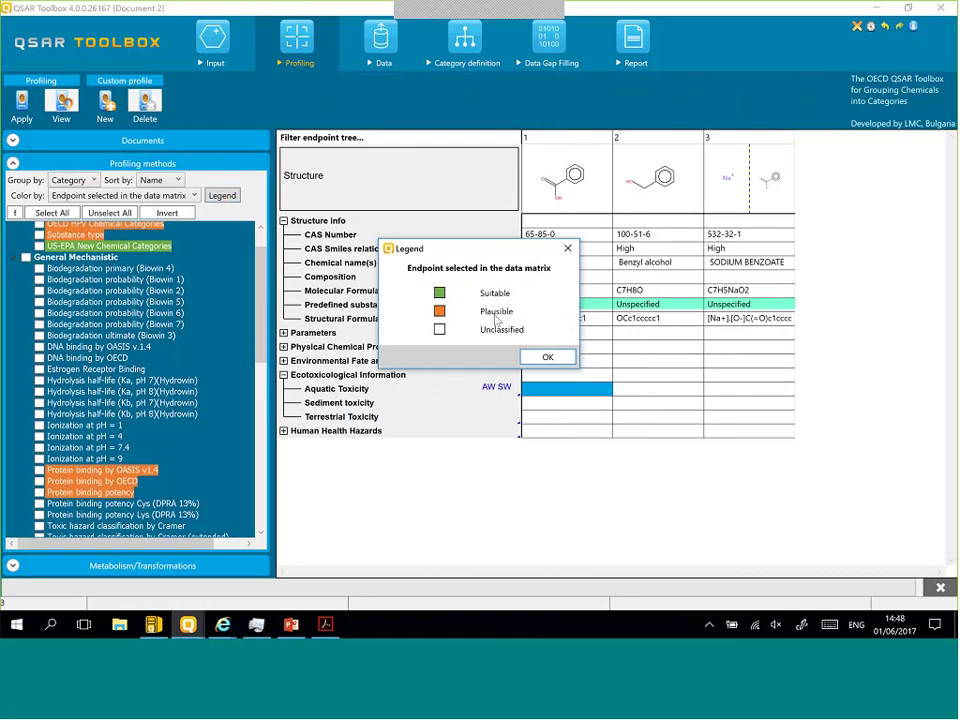
{"action": "left_click", "coordinate": [548, 357]}
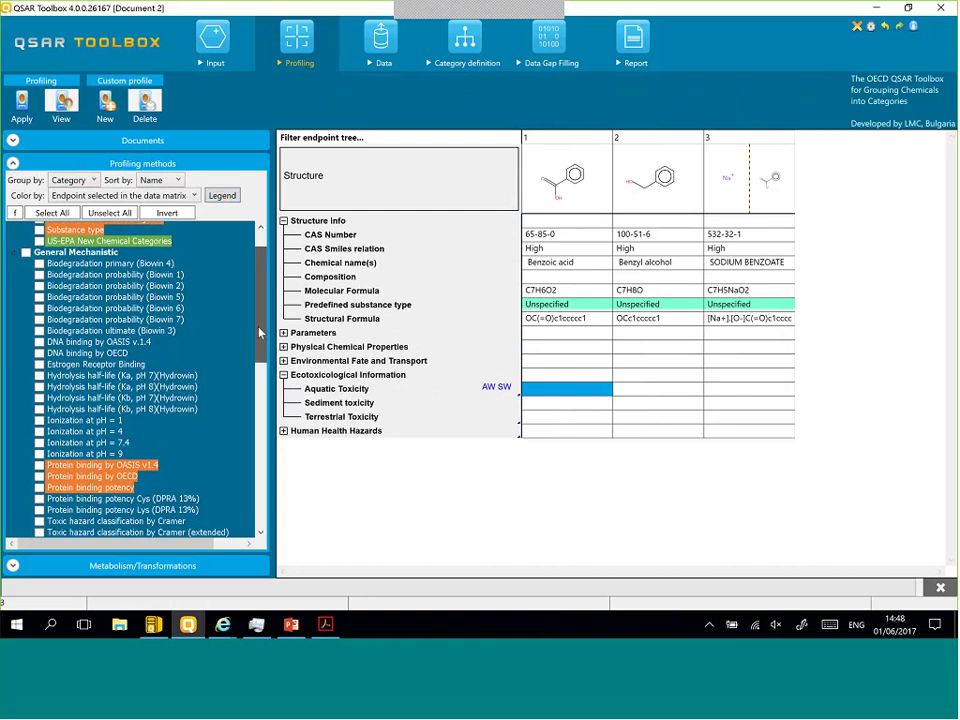
Step: Select the predefined profilers OECD HPV Chemical Categories, Substance type and US-EPA New Chemical Categories
{"action": "scroll", "coordinate": [192, 207], "scroll_direction": "up", "scroll_amount": 1}
{"action": "left_click", "coordinate": [39, 260]}
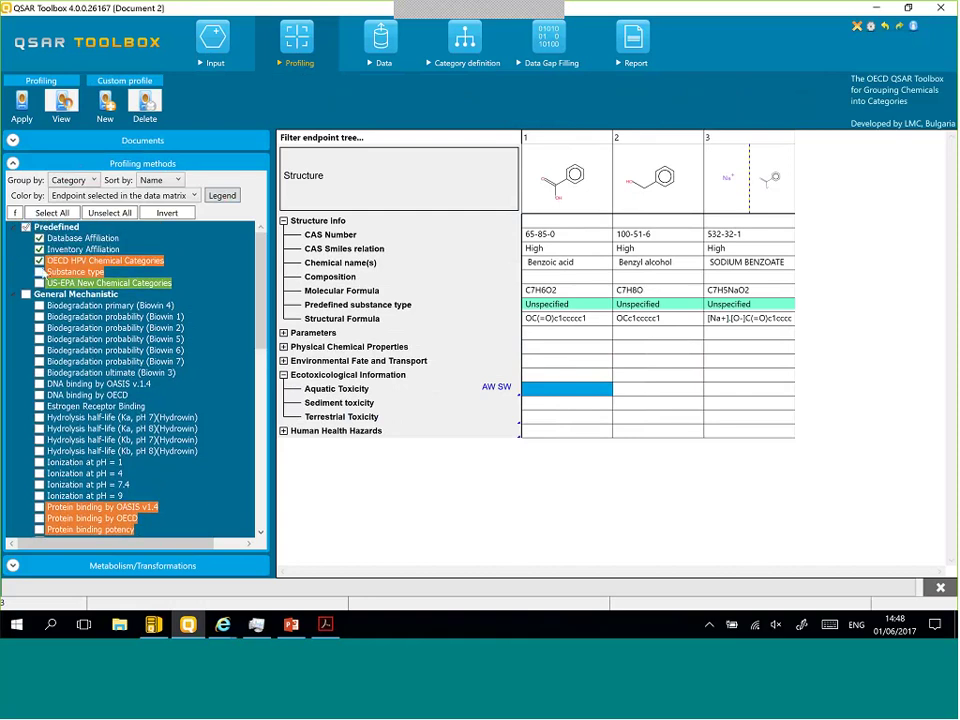
{"action": "left_click", "coordinate": [39, 271]}
{"action": "left_click", "coordinate": [39, 283]}
Step: Select the profilers Protein binding by OASIS v1.4, by OECD and potency, plus the Verhaar, MOA by OASIS and ECOSAR aquatic toxicity profilers
{"action": "scroll", "coordinate": [150, 320], "scroll_direction": "down", "scroll_amount": 6}
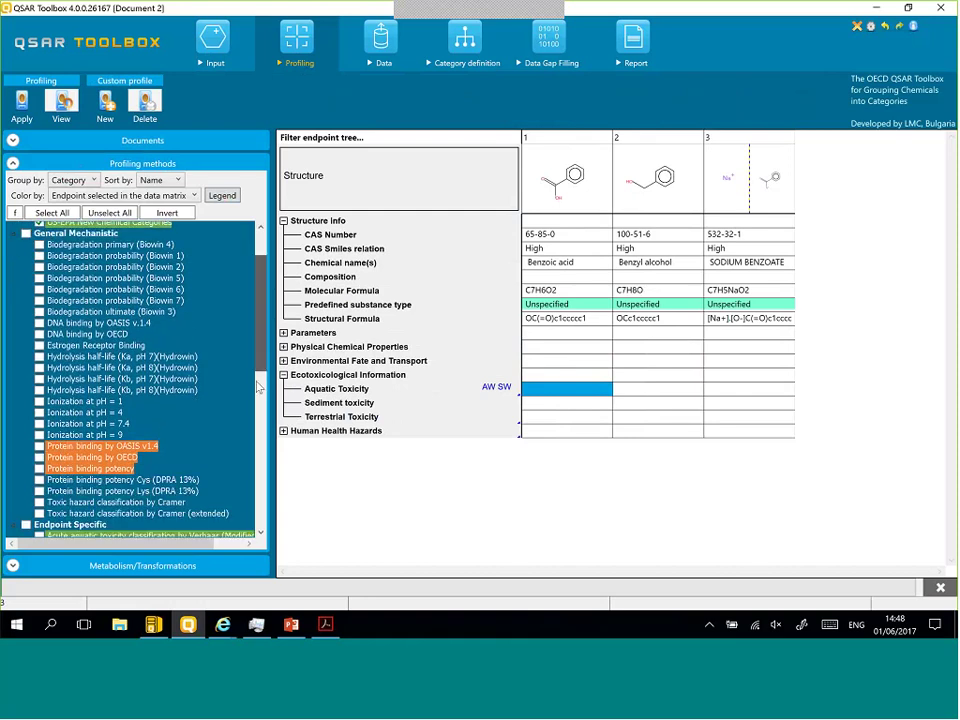
{"action": "left_click", "coordinate": [39, 300]}
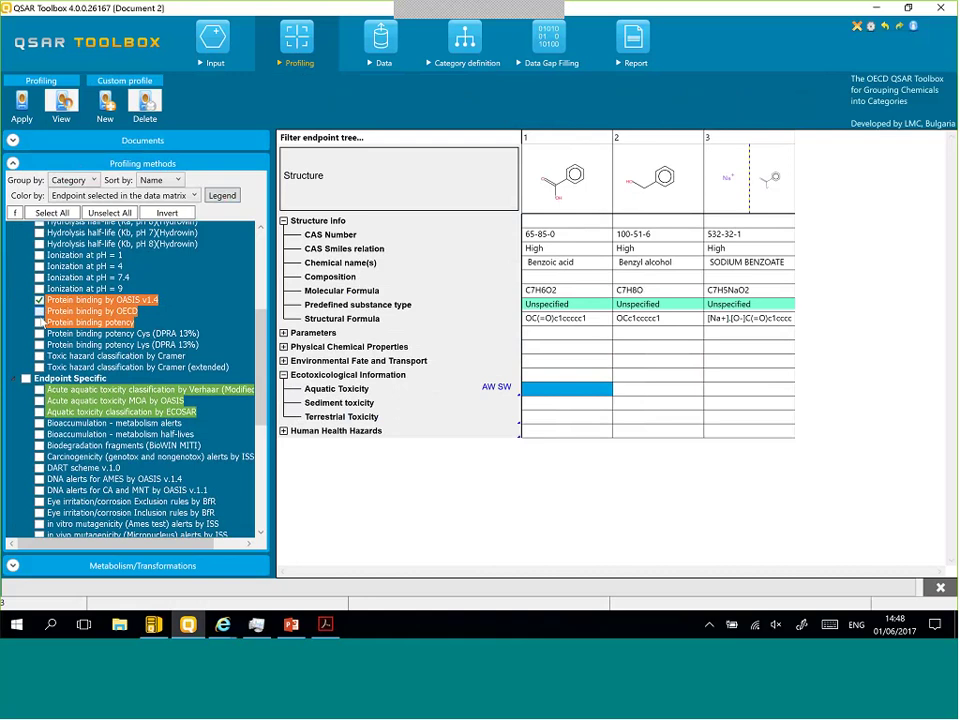
{"action": "left_click", "coordinate": [39, 311]}
{"action": "left_click", "coordinate": [39, 322]}
{"action": "left_click", "coordinate": [39, 389]}
{"action": "left_click", "coordinate": [39, 400]}
{"action": "left_click", "coordinate": [39, 411]}
Step: Select the empiric profilers Chemical elements, Groups of elements, Lipinski Rule Oasis, all four organic functional groups profilers and Structure similarity
{"action": "scroll", "coordinate": [265, 466], "scroll_direction": "down", "scroll_amount": 4}
{"action": "scroll", "coordinate": [265, 466], "scroll_direction": "down", "scroll_amount": 5}
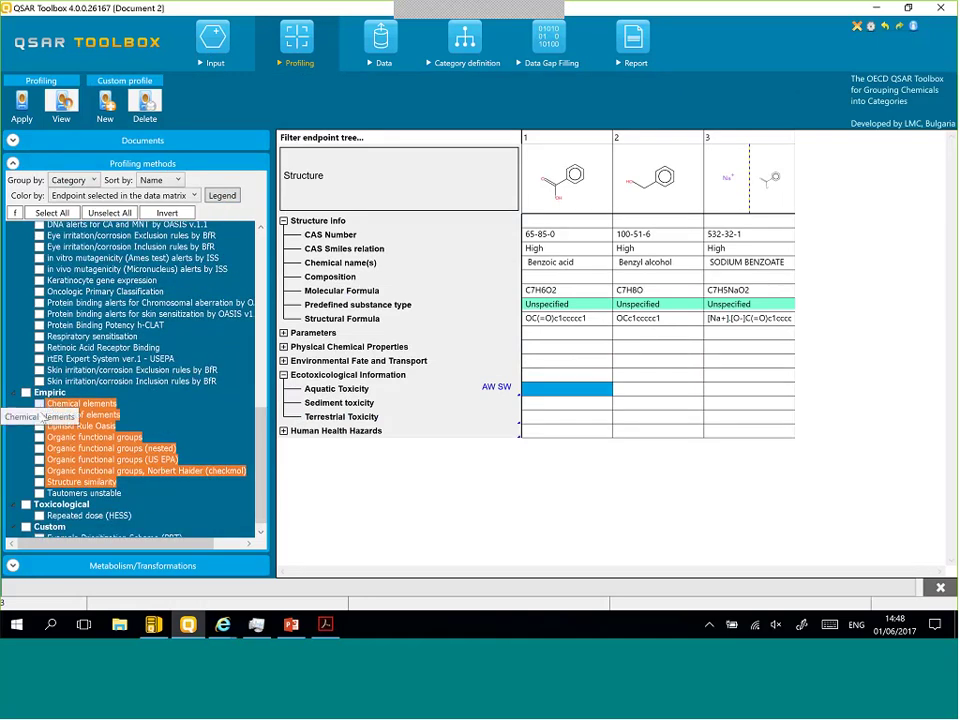
{"action": "left_click", "coordinate": [39, 403]}
{"action": "left_click", "coordinate": [39, 414]}
{"action": "left_click", "coordinate": [39, 426]}
{"action": "left_click", "coordinate": [39, 437]}
{"action": "left_click", "coordinate": [39, 448]}
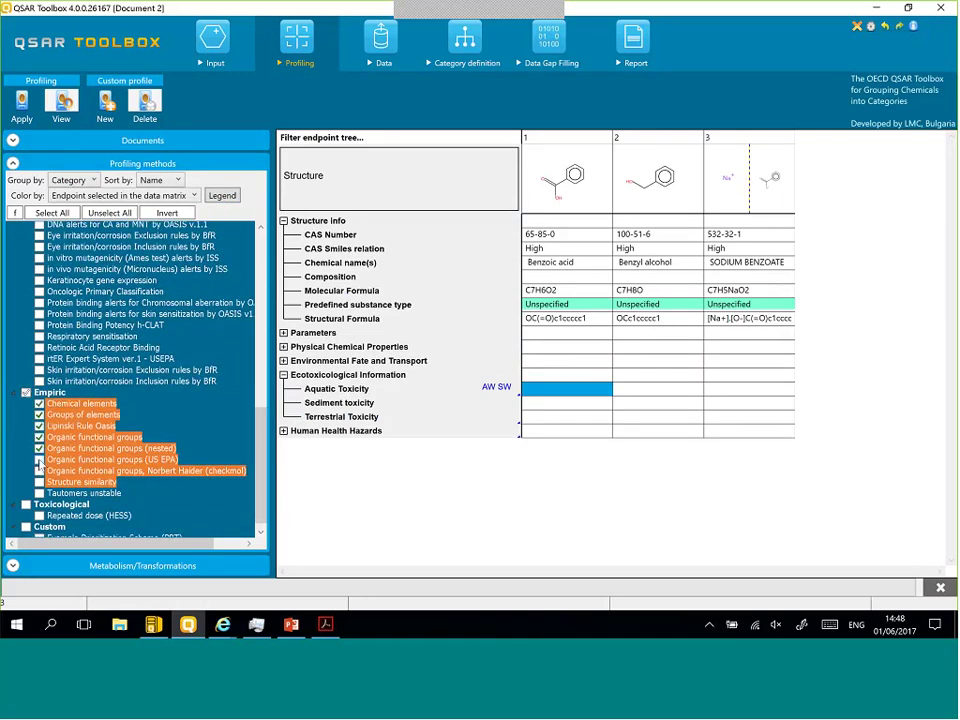
{"action": "left_click", "coordinate": [39, 459]}
{"action": "left_click", "coordinate": [39, 470]}
{"action": "left_click", "coordinate": [39, 481]}
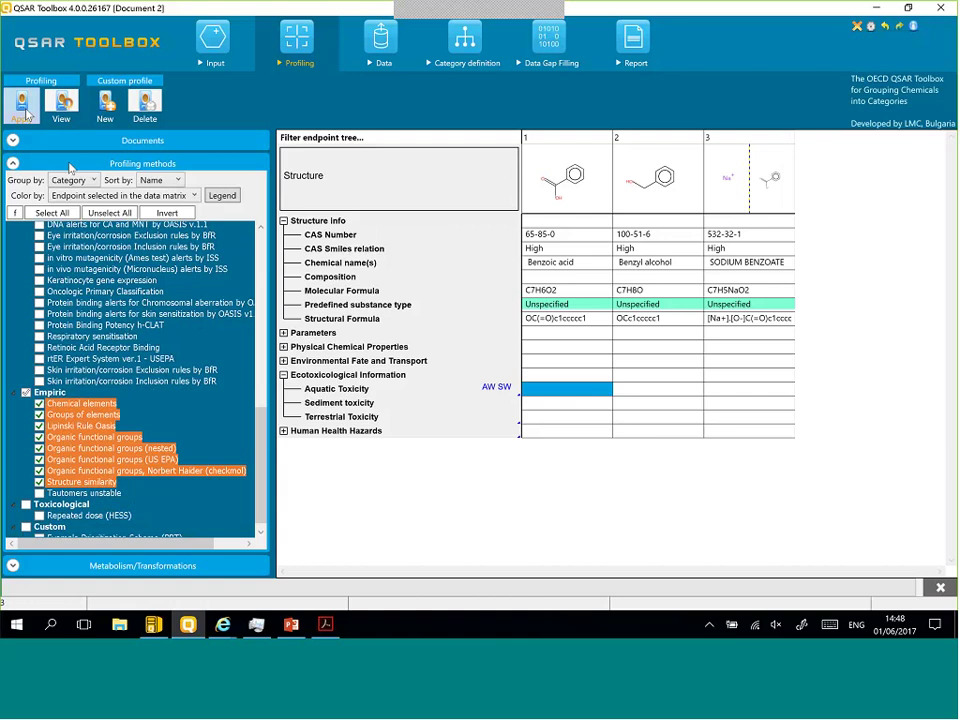
Step: Apply the selected profilers to the three chemicals and enlarge the Database Affiliation row to review its entries
{"action": "left_click", "coordinate": [22, 105]}
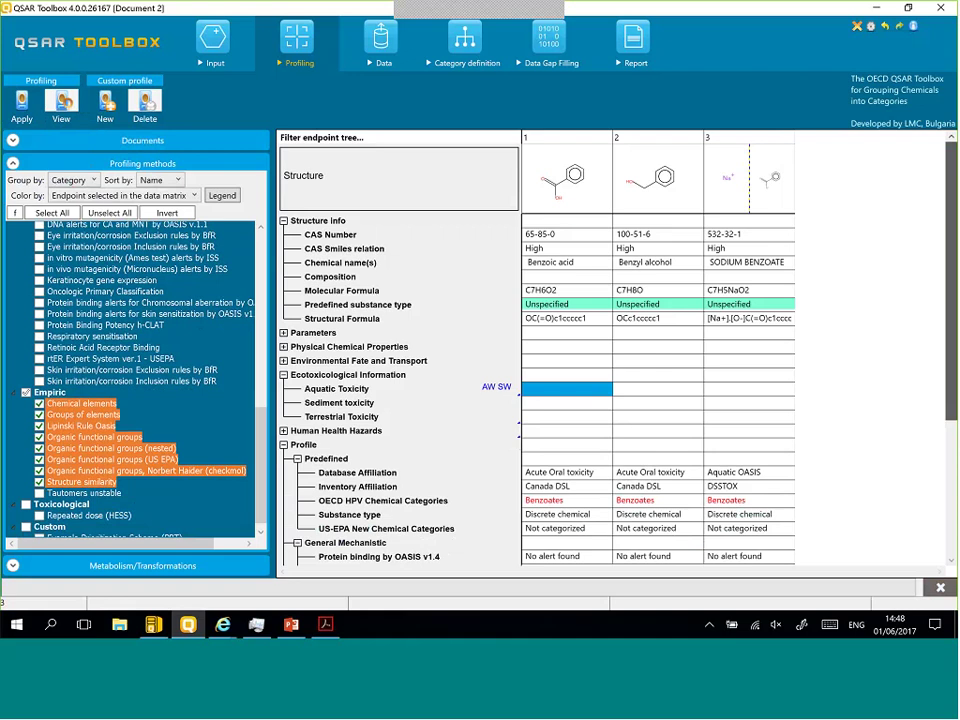
{"action": "scroll", "coordinate": [951, 424], "scroll_direction": "down", "scroll_amount": 2}
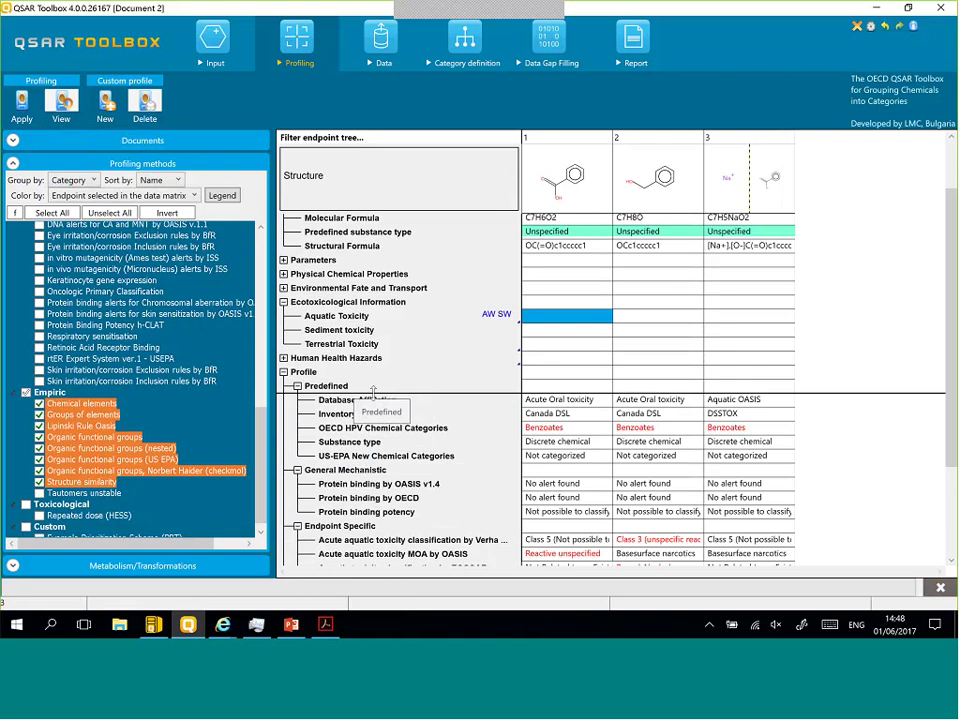
{"action": "left_click_drag", "start_coordinate": [372, 392], "coordinate": [405, 515]}
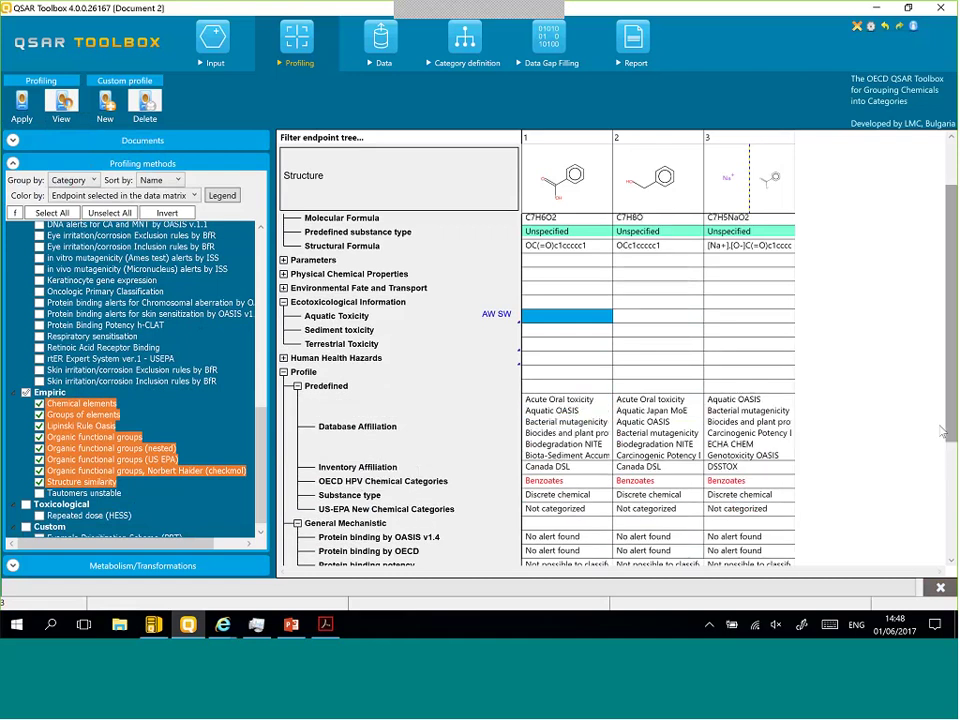
{"action": "scroll", "coordinate": [536, 407], "scroll_direction": "down", "scroll_amount": 1}
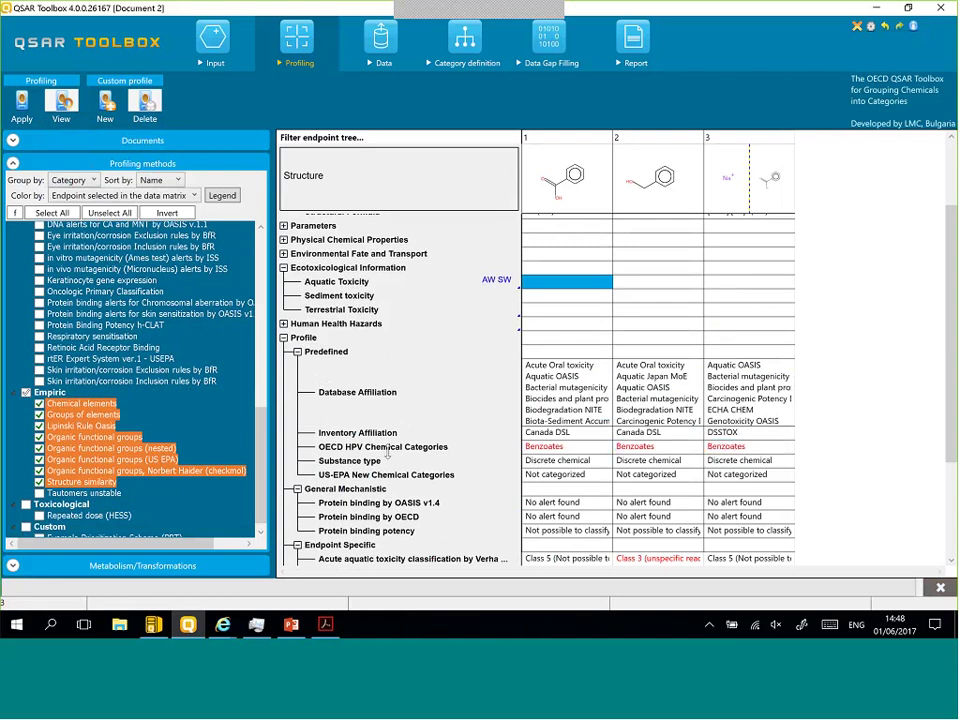
Step: Examine the OECD HPV category, protein binding and acute aquatic toxicity profiling results for the three chemicals
{"action": "left_click_drag", "start_coordinate": [331, 453], "coordinate": [330, 457]}
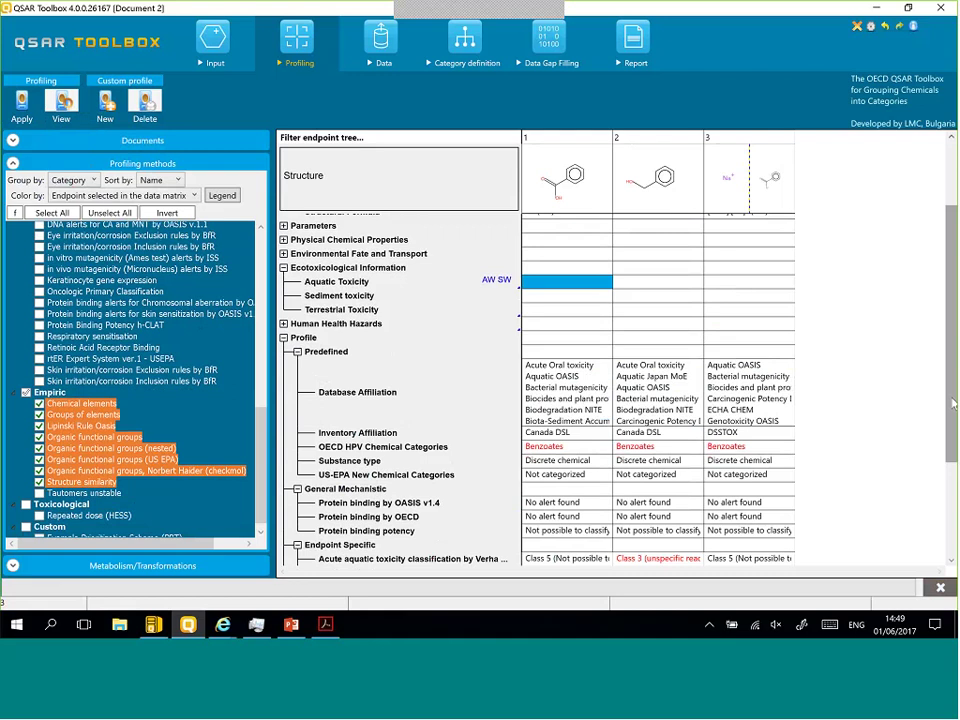
{"action": "left_click_drag", "start_coordinate": [953, 476], "coordinate": [955, 477]}
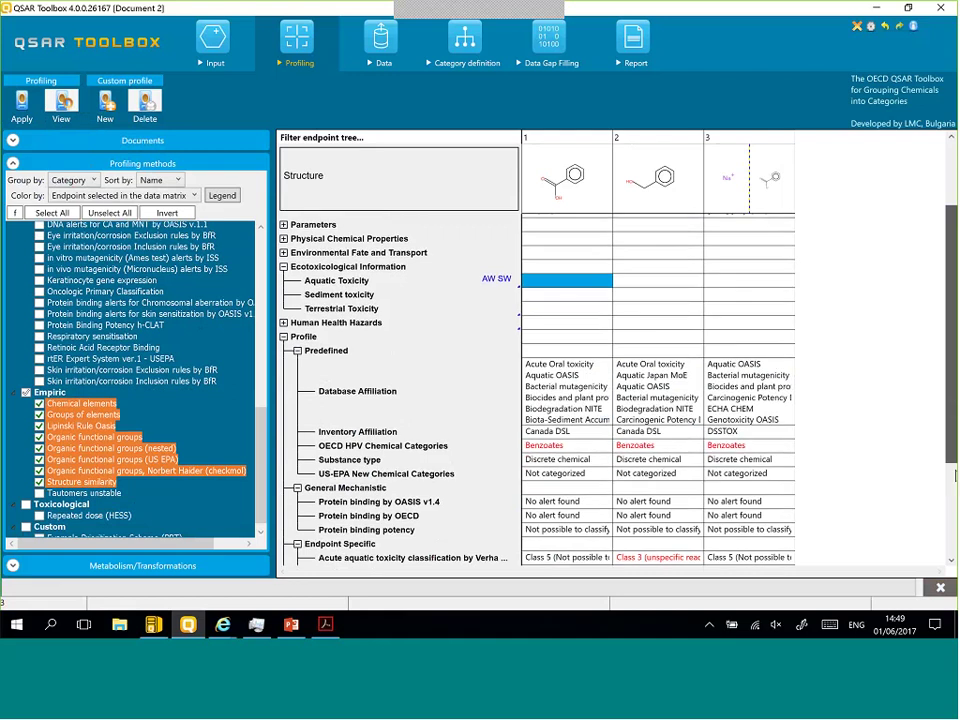
{"action": "scroll", "coordinate": [953, 476], "scroll_direction": "down", "scroll_amount": 3}
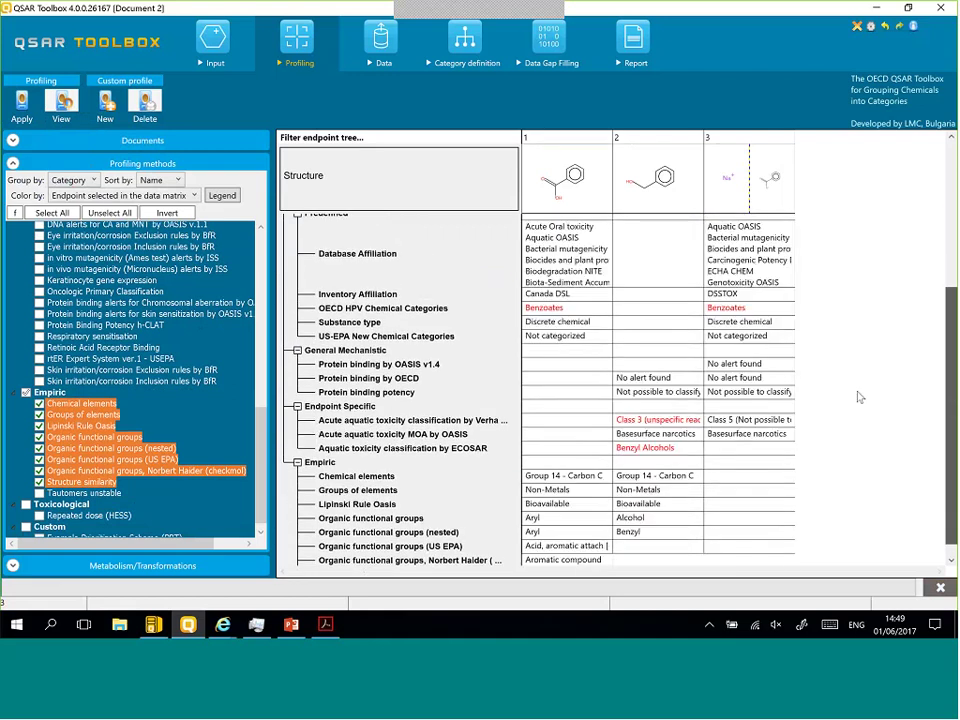
{"action": "left_click", "coordinate": [745, 321]}
{"action": "left_click", "coordinate": [730, 307]}
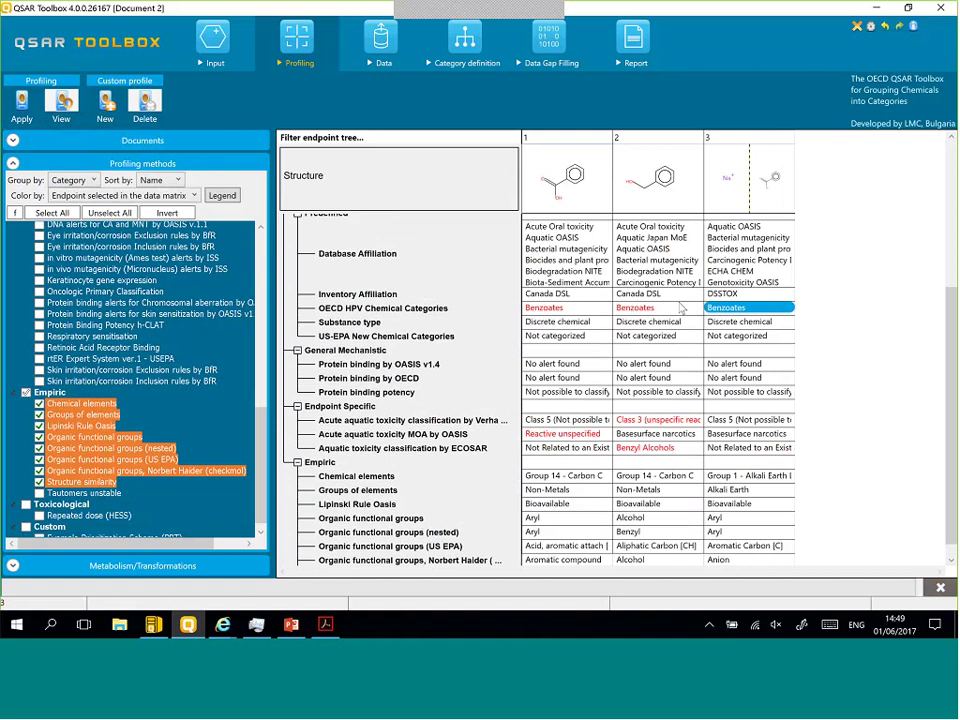
{"action": "left_click", "coordinate": [669, 352]}
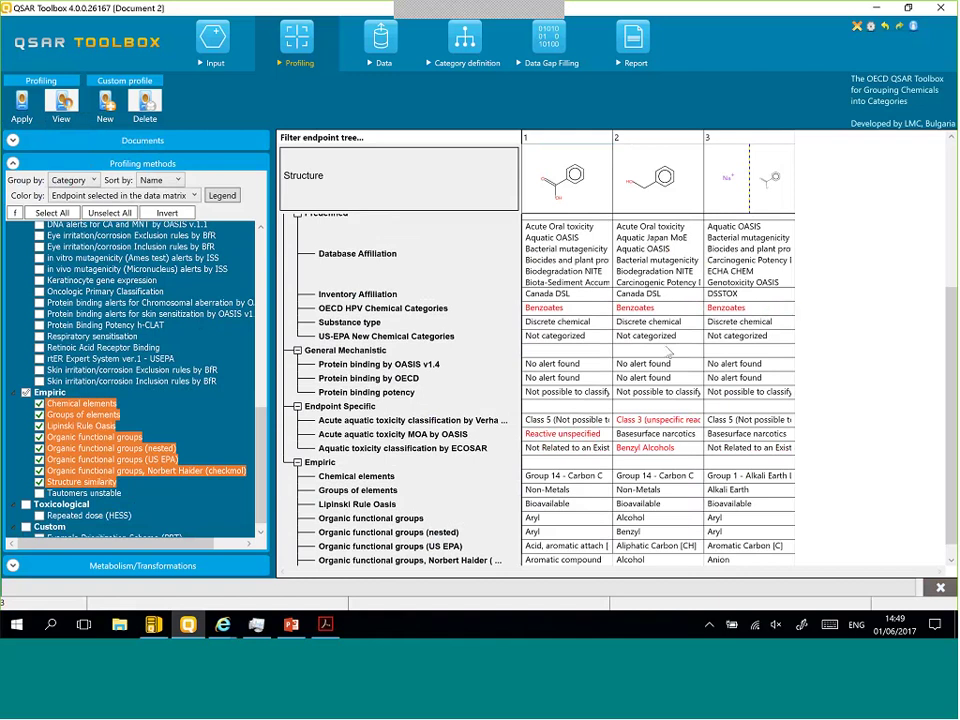
{"action": "left_click", "coordinate": [745, 364]}
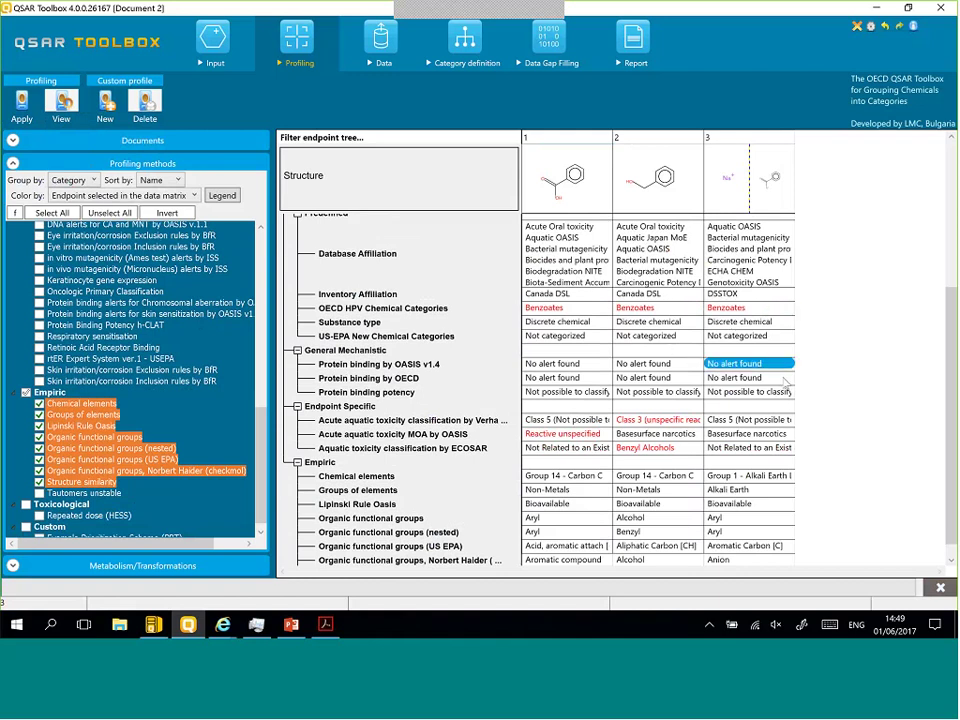
{"action": "left_click", "coordinate": [750, 434]}
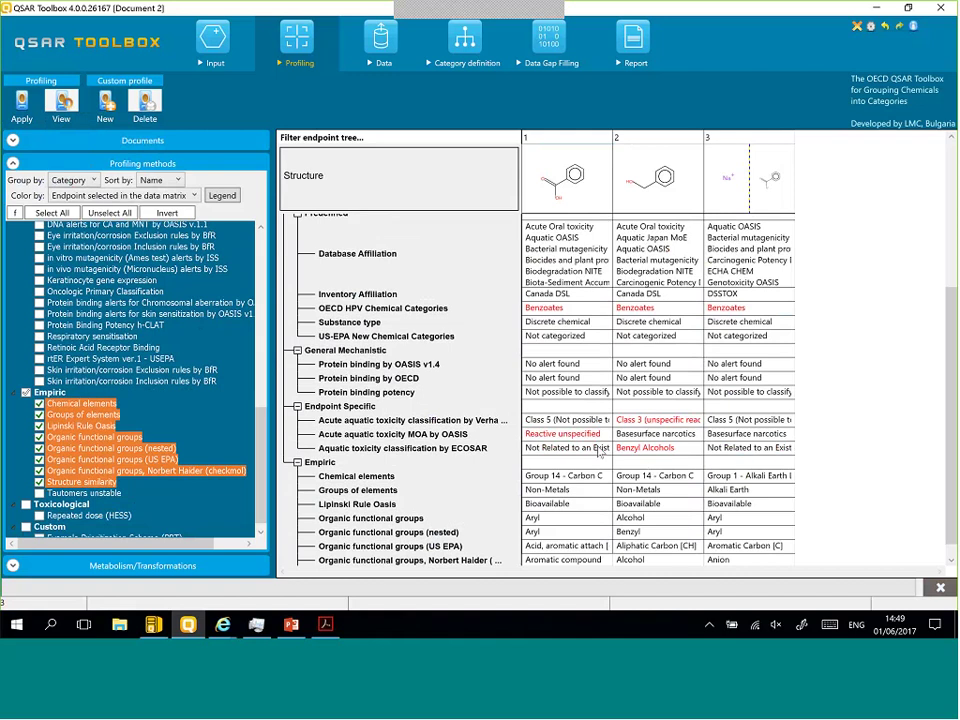
{"action": "left_click", "coordinate": [636, 402]}
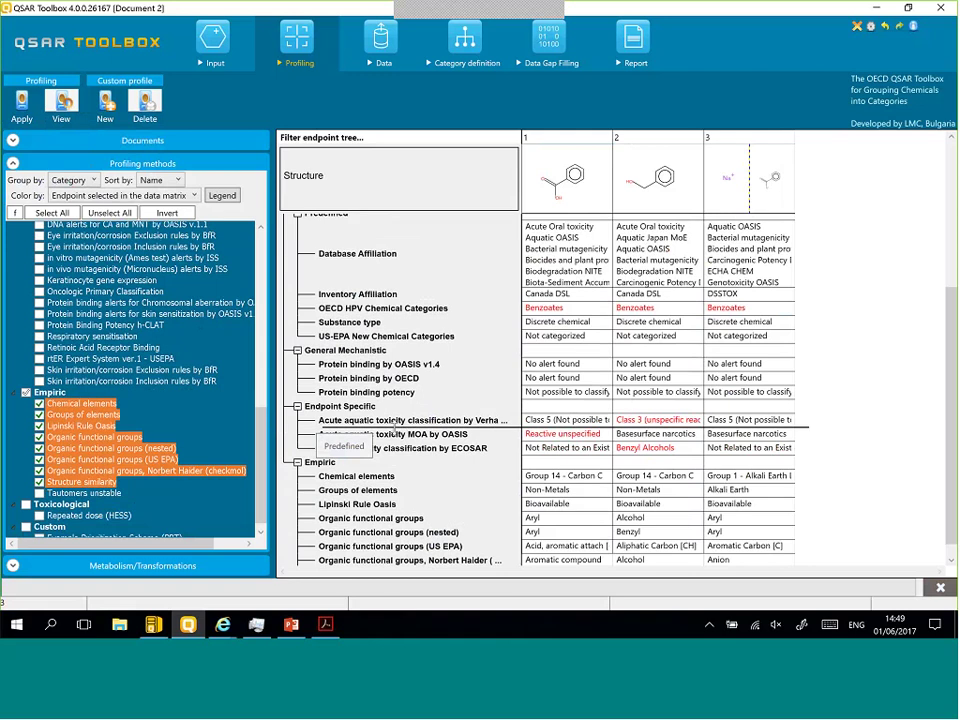
Step: Widen the endpoint tree column until the full Verhaar (Modified) and Norbert Haider (checkmol) profiler names fit
{"action": "left_click_drag", "start_coordinate": [343, 425], "coordinate": [508, 534]}
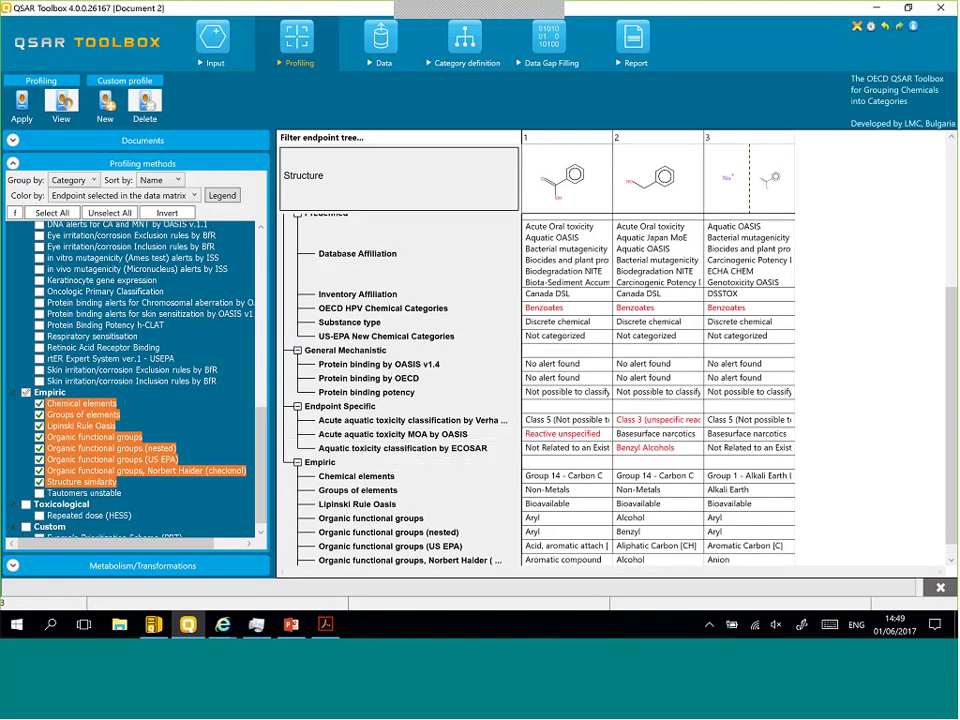
{"action": "left_click_drag", "start_coordinate": [521, 136], "coordinate": [541, 363]}
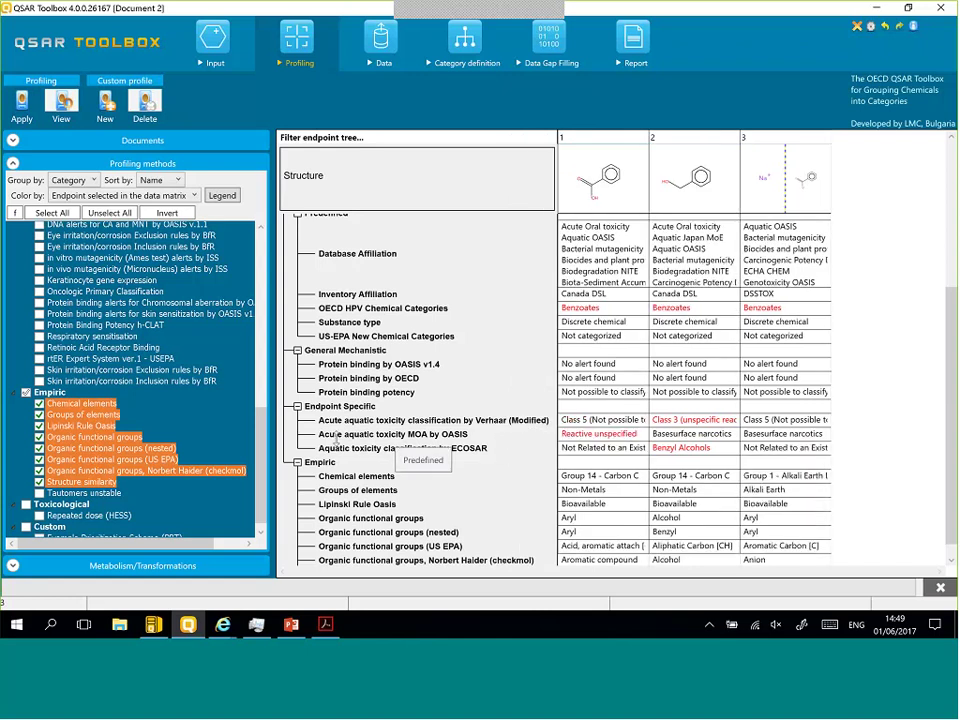
{"action": "left_click_drag", "start_coordinate": [363, 457], "coordinate": [545, 480]}
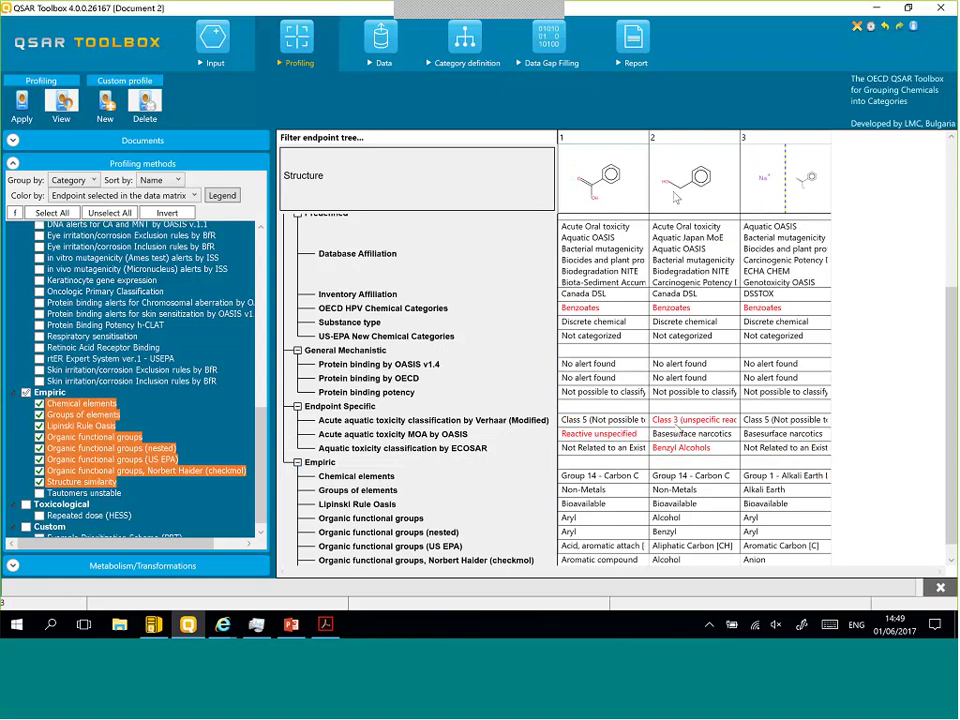
Step: Compare the endpoint-specific aquatic toxicity results of benzoic acid and benzyl alcohol, and inspect sodium benzoate's enlarged structure
{"action": "left_click", "coordinate": [605, 434]}
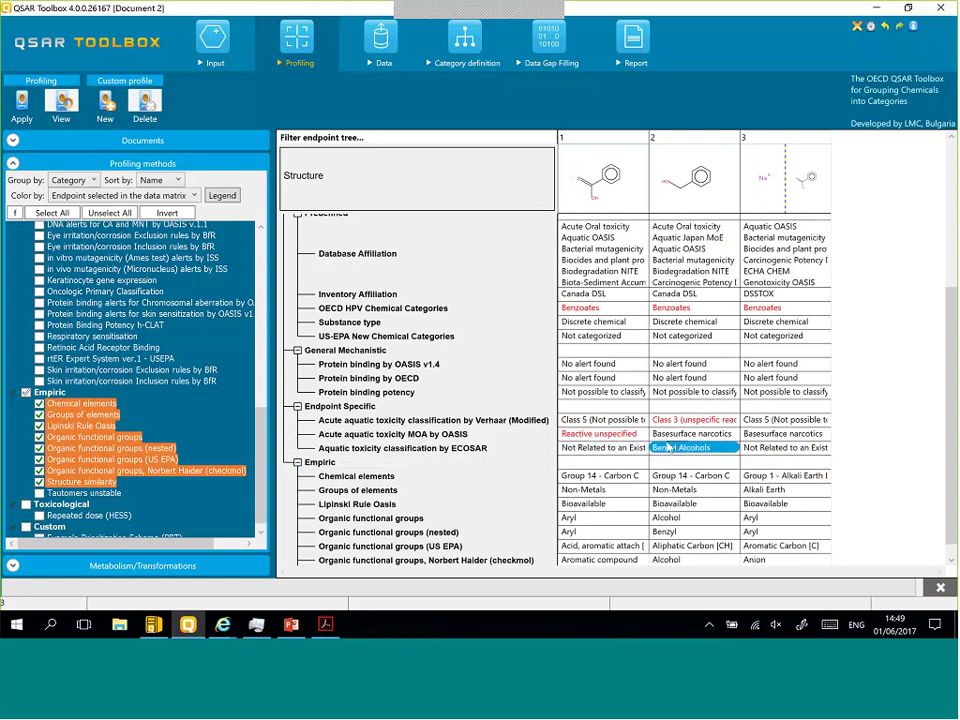
{"action": "left_click", "coordinate": [651, 439]}
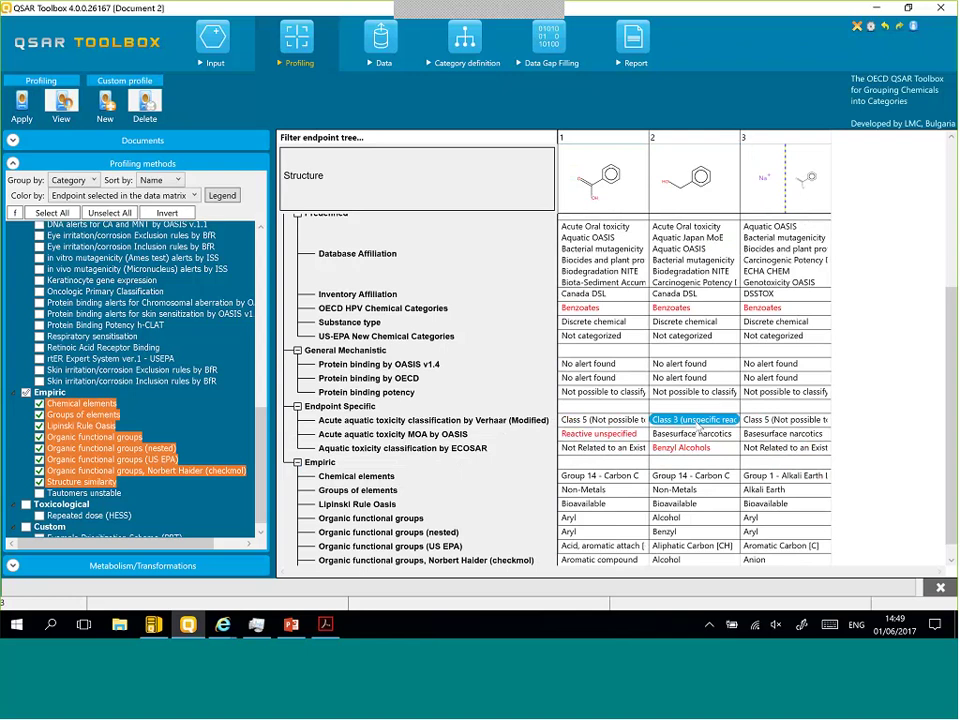
{"action": "left_click", "coordinate": [676, 450]}
{"action": "left_click", "coordinate": [692, 271]}
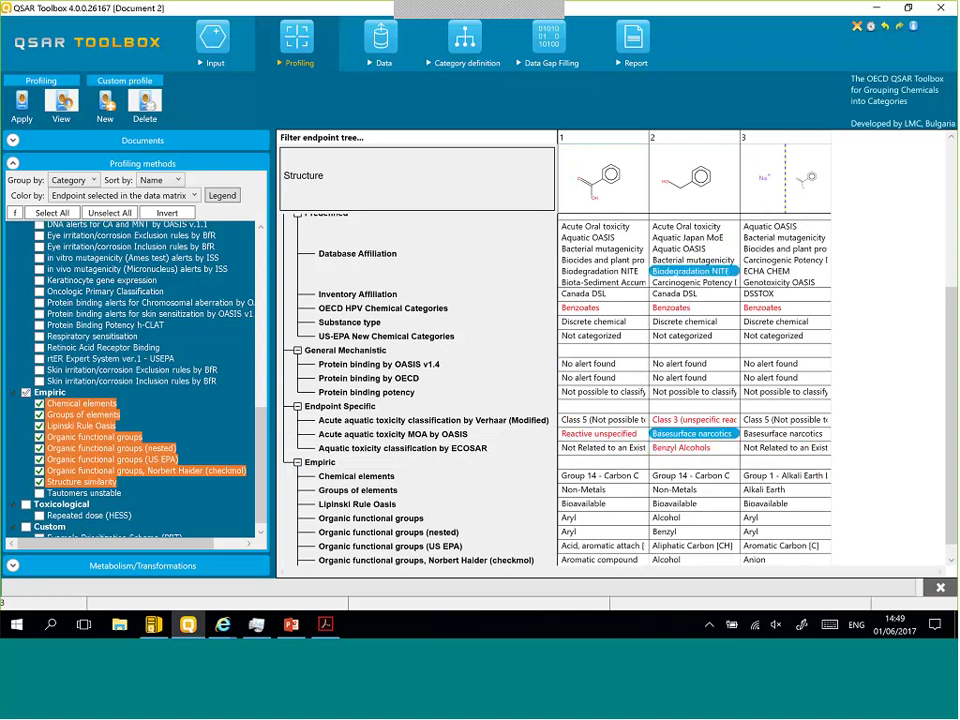
{"action": "double_click", "coordinate": [785, 178]}
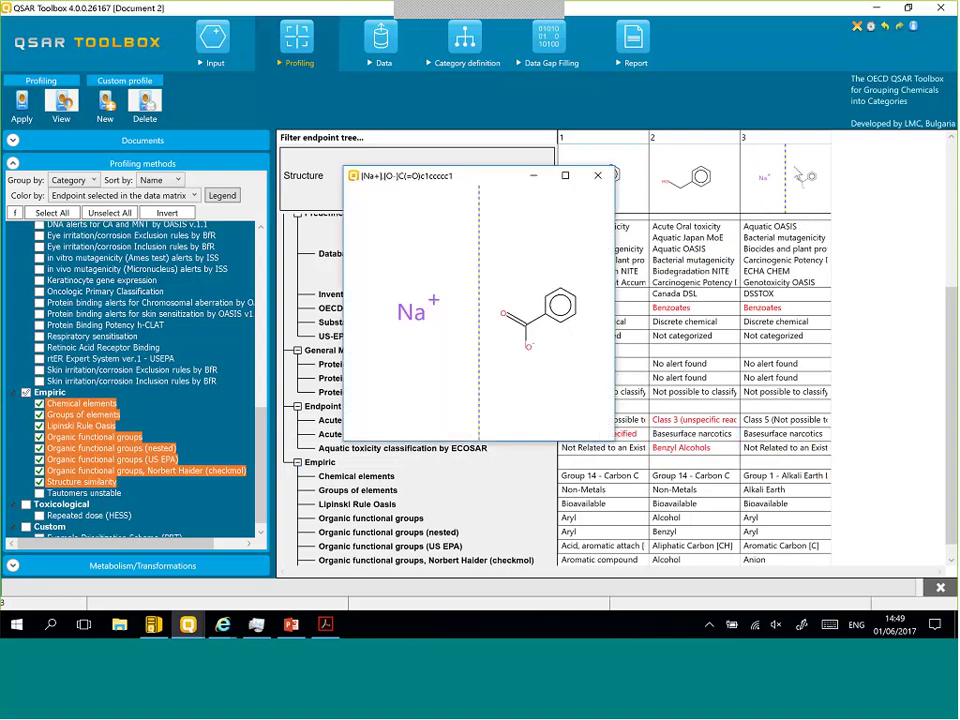
{"action": "left_click", "coordinate": [606, 183]}
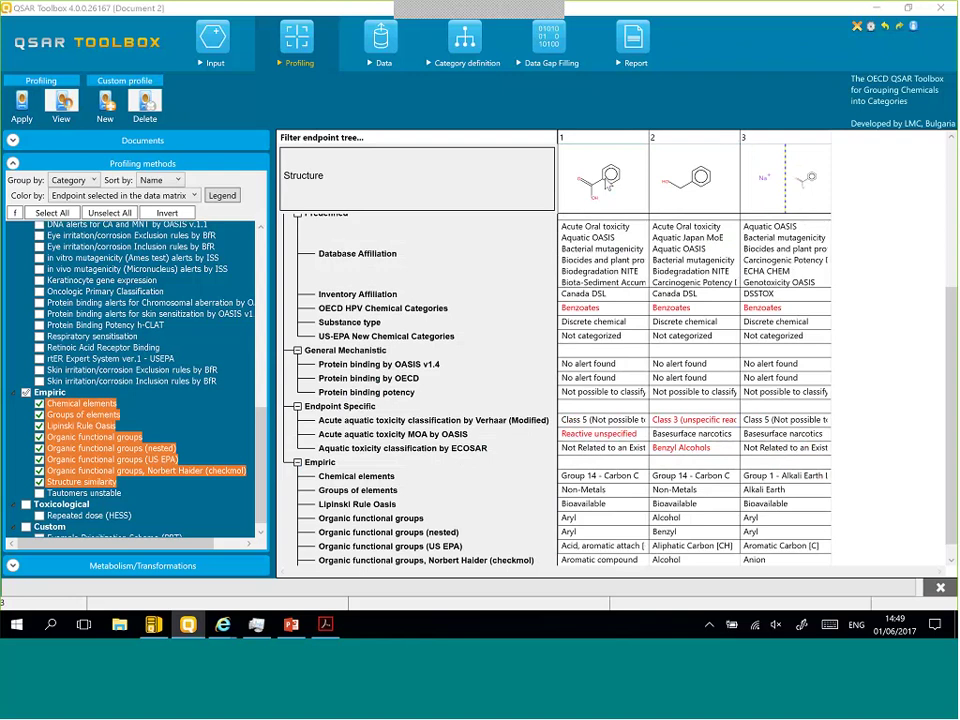
Step: Compare the OECD HPV category and the OASIS, OECD and potency protein binding results across the three chemicals
{"action": "left_click", "coordinate": [600, 307]}
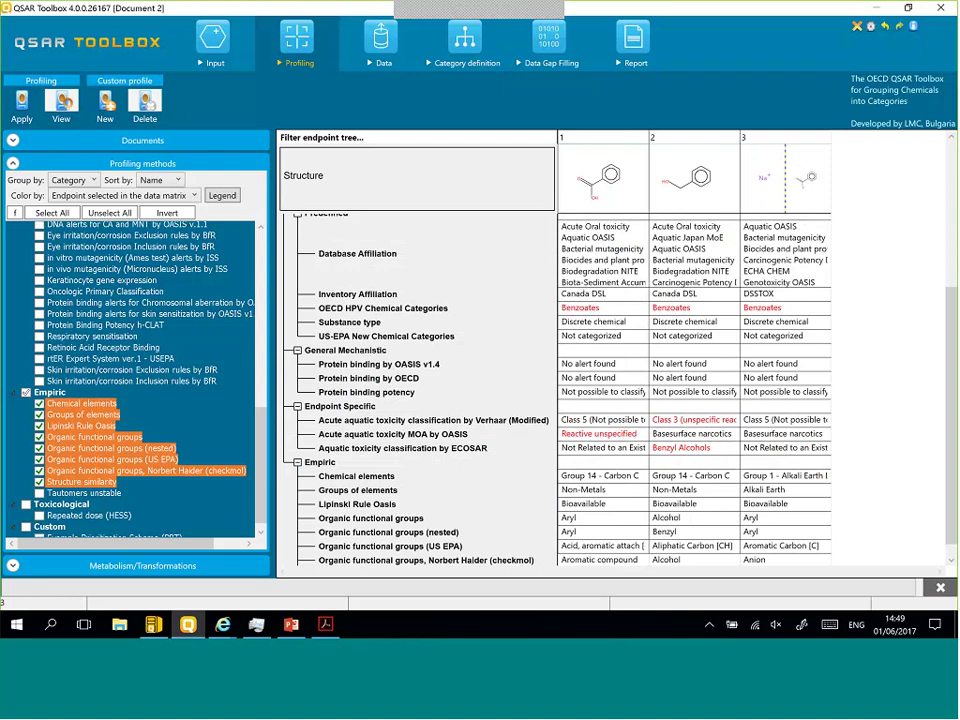
{"action": "left_click", "coordinate": [600, 363]}
{"action": "left_click", "coordinate": [602, 391]}
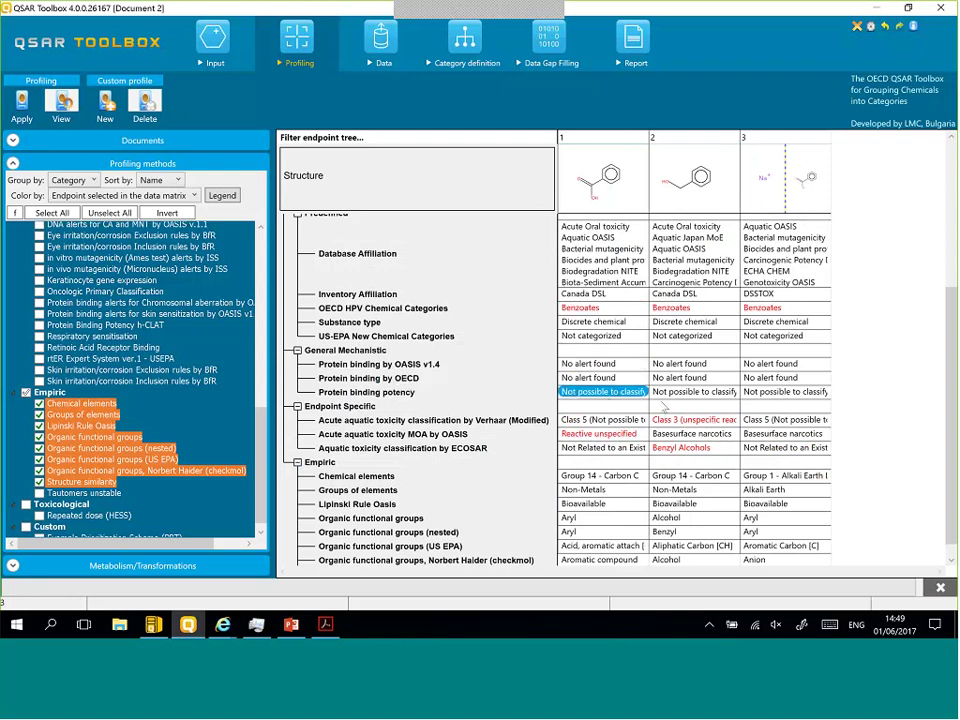
{"action": "left_click", "coordinate": [674, 364]}
{"action": "left_click", "coordinate": [594, 364]}
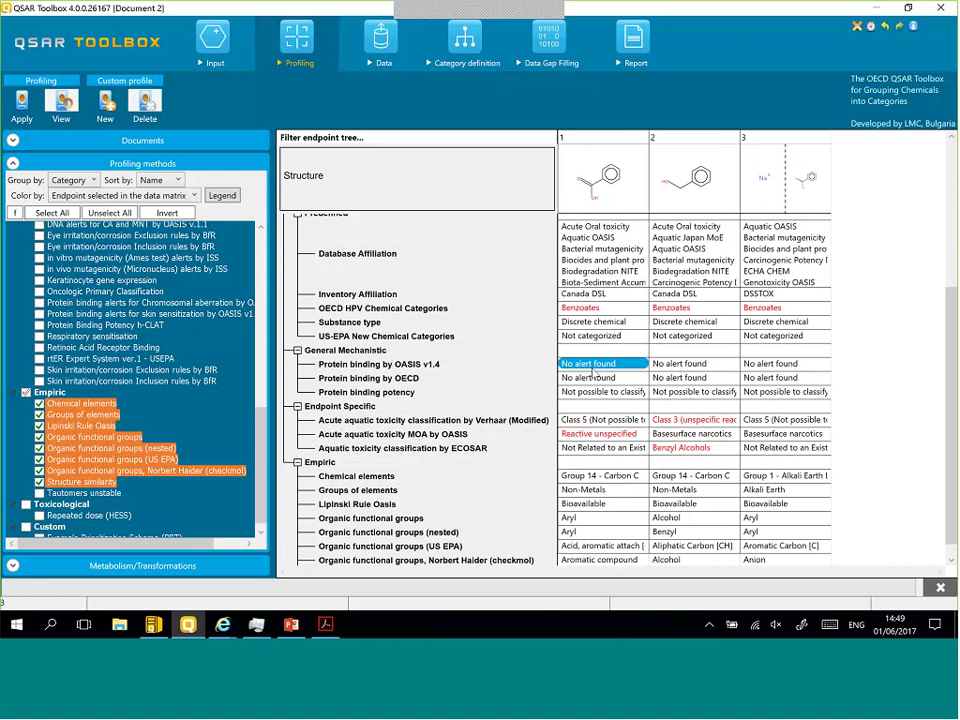
{"action": "left_click", "coordinate": [593, 377]}
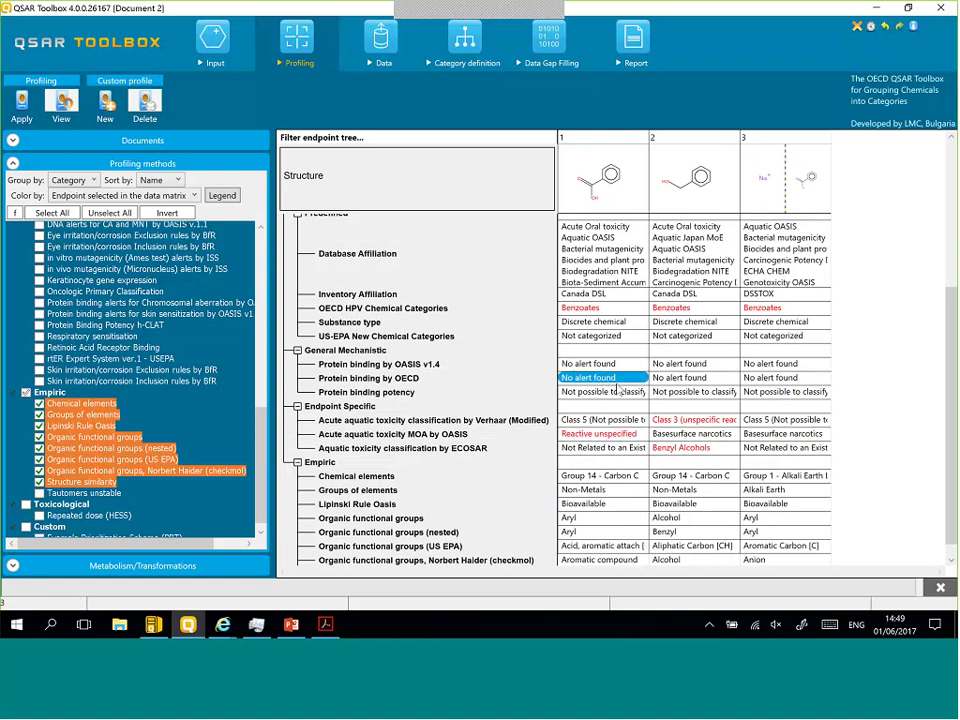
{"action": "left_click", "coordinate": [625, 391]}
{"action": "left_click", "coordinate": [682, 392]}
{"action": "left_click", "coordinate": [773, 390]}
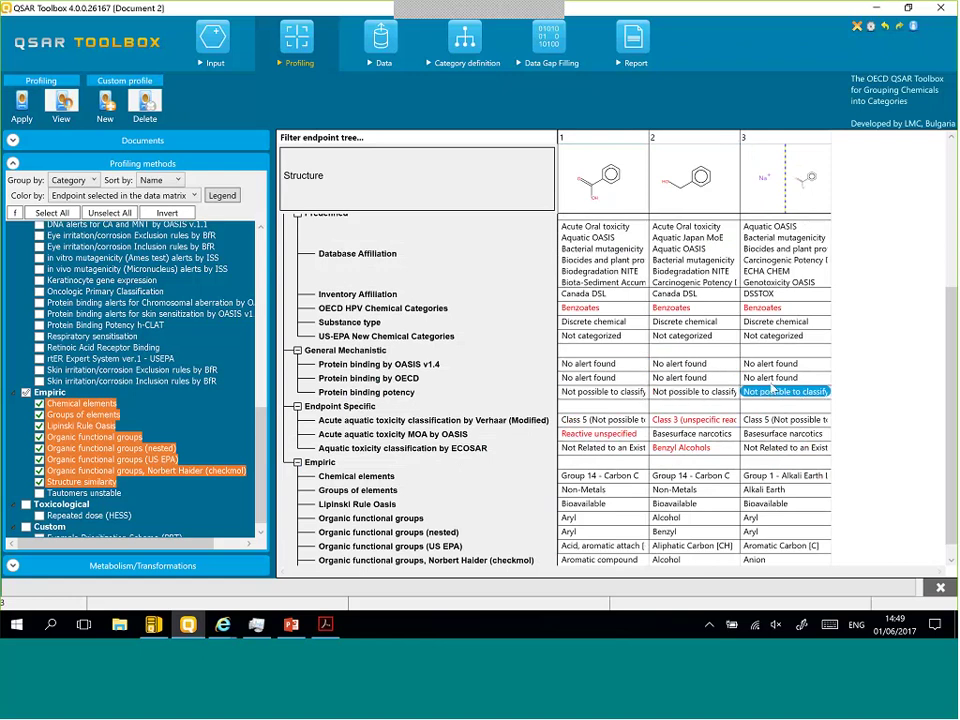
{"action": "left_click", "coordinate": [723, 377]}
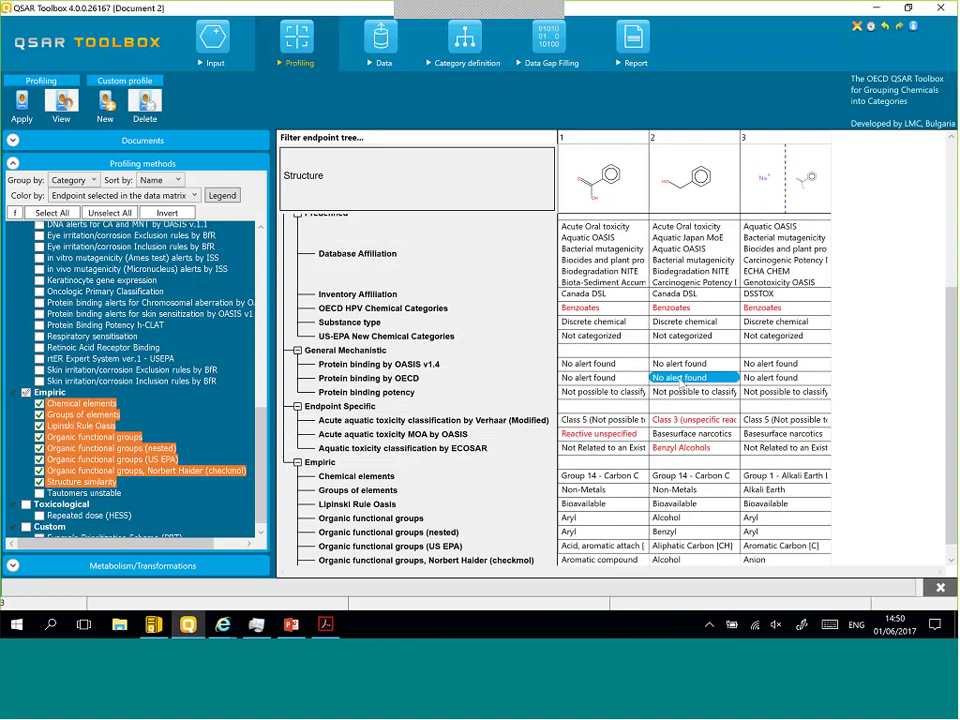
{"action": "key", "text": "Left"}
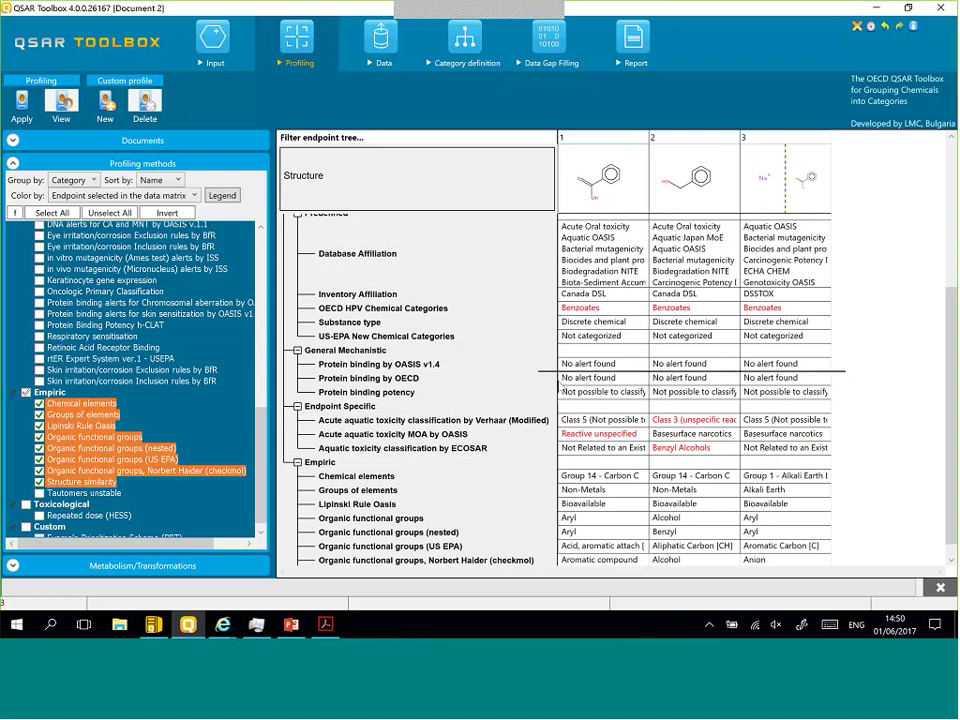
Step: Select the four Hydrowin hydrolysis half-life profilers and Ionization at pH 1, 4, 7.4 and 9, and apply them to the three chemicals
{"action": "scroll", "coordinate": [194, 322], "scroll_direction": "up", "scroll_amount": 2}
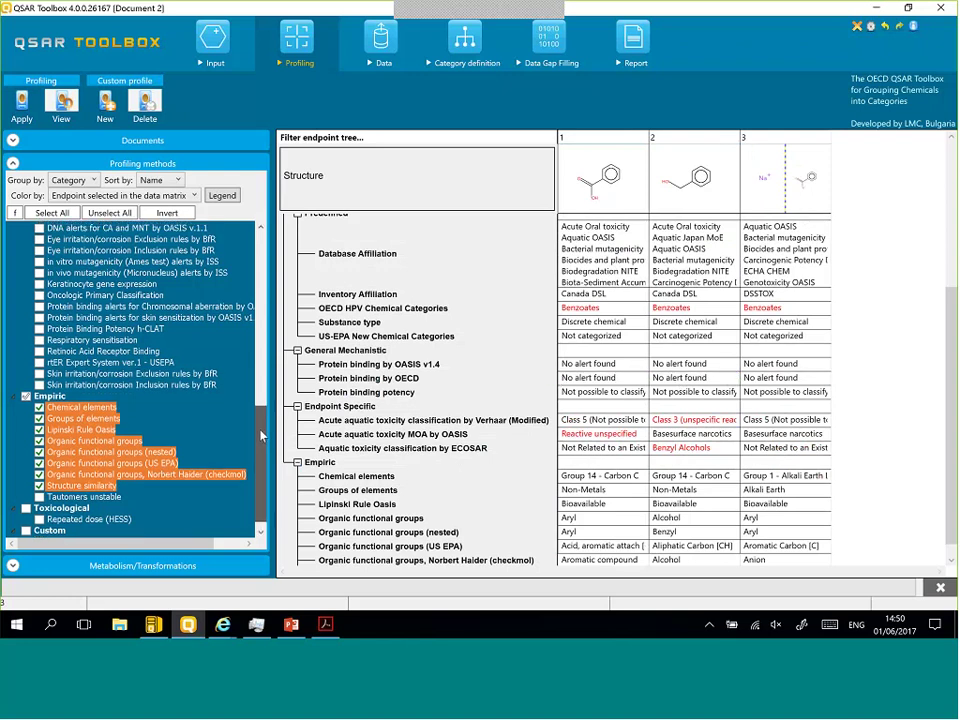
{"action": "left_click_drag", "start_coordinate": [263, 431], "coordinate": [260, 326]}
{"action": "scroll", "coordinate": [193, 227], "scroll_direction": "up", "scroll_amount": 5}
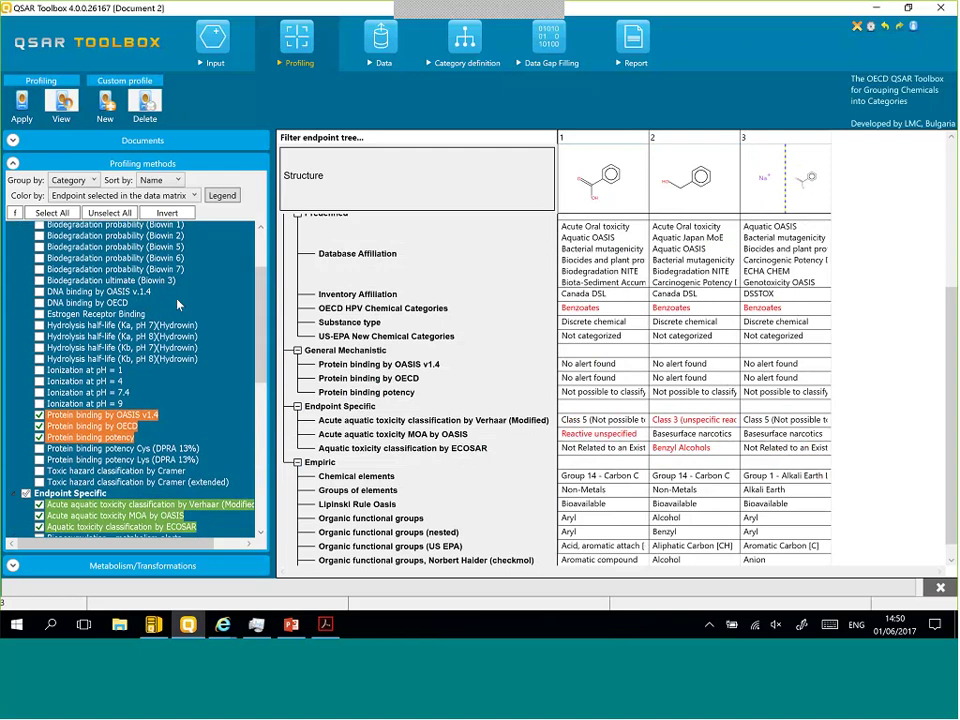
{"action": "left_click", "coordinate": [39, 325]}
{"action": "left_click", "coordinate": [39, 336]}
{"action": "left_click", "coordinate": [39, 347]}
{"action": "left_click", "coordinate": [39, 358]}
{"action": "left_click", "coordinate": [39, 370]}
{"action": "left_click", "coordinate": [39, 381]}
{"action": "left_click", "coordinate": [39, 403]}
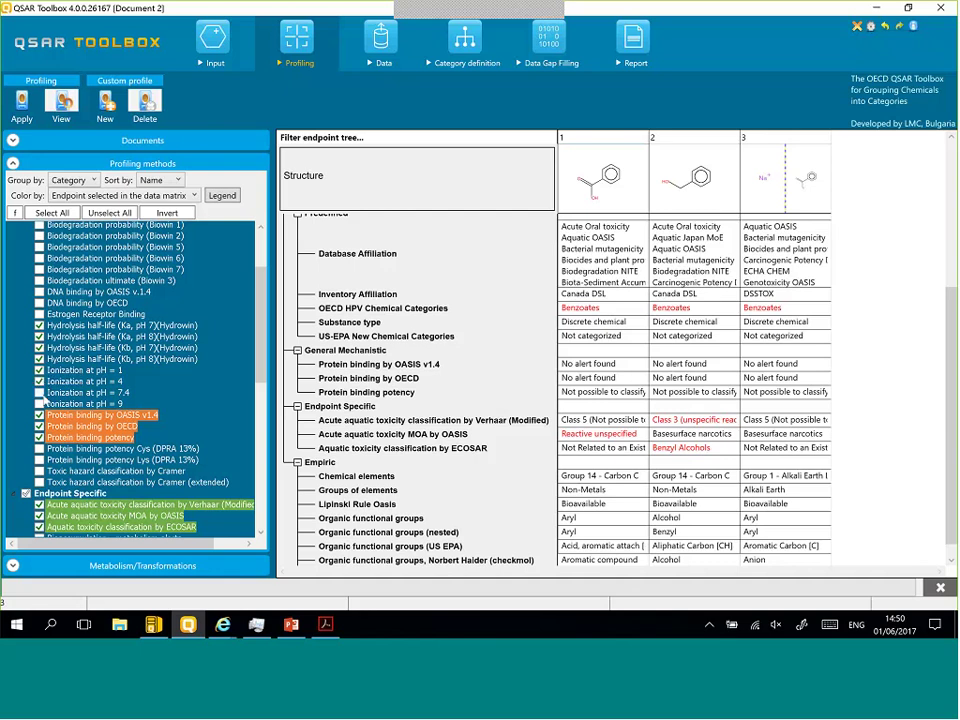
{"action": "left_click", "coordinate": [39, 392]}
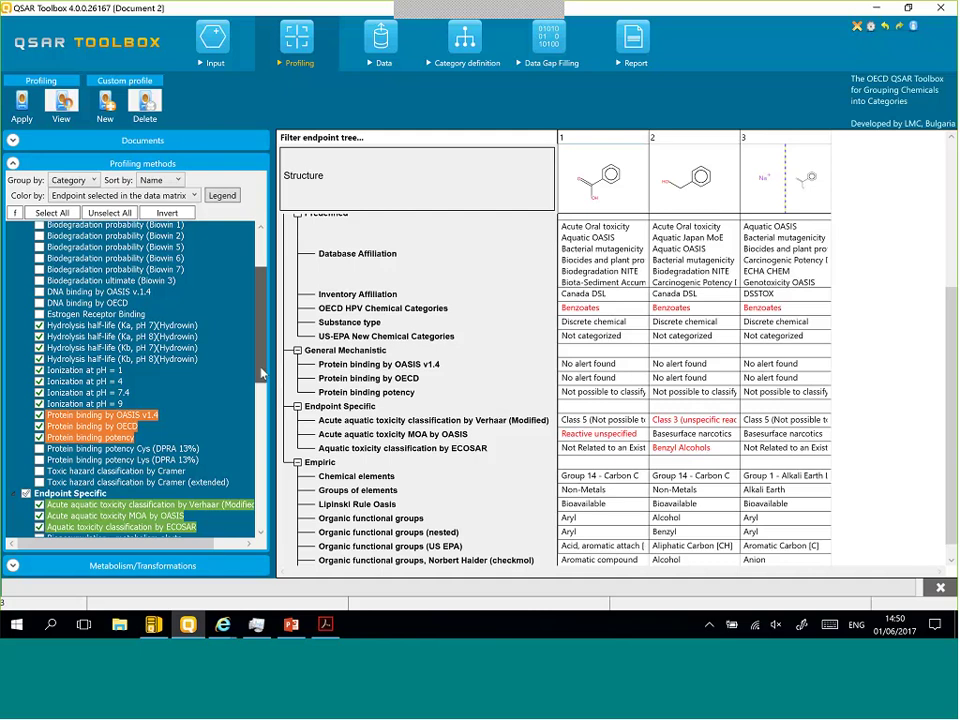
{"action": "scroll", "coordinate": [256, 379], "scroll_direction": "down", "scroll_amount": 2}
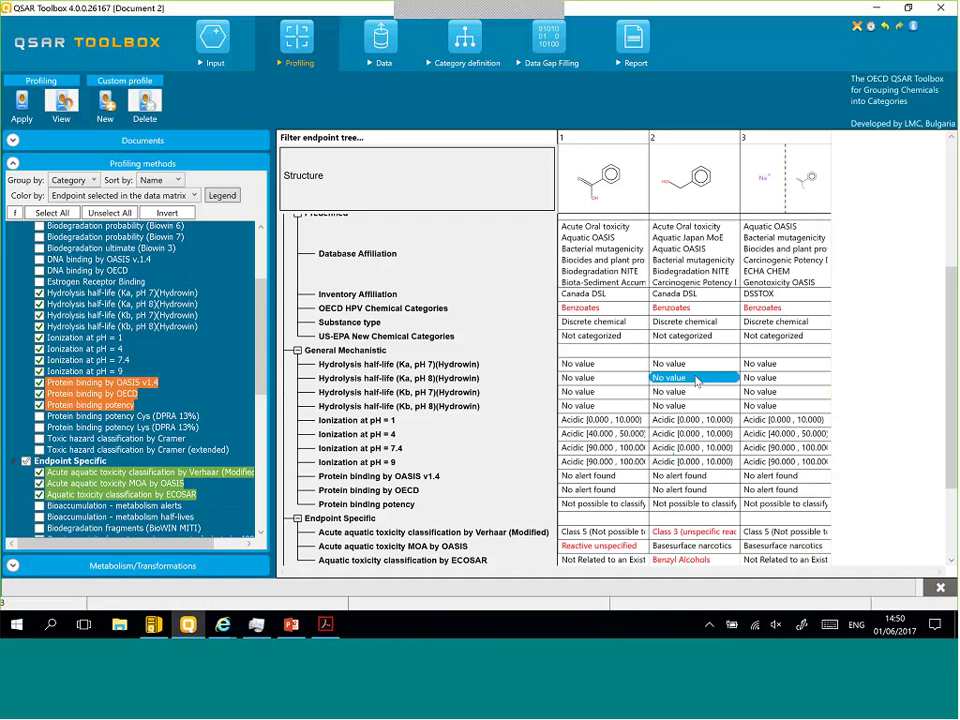
Step: Review the hydrolysis half-life Ka and Kb results at pH 7 and 8 for the three chemicals
{"action": "left_click", "coordinate": [655, 364]}
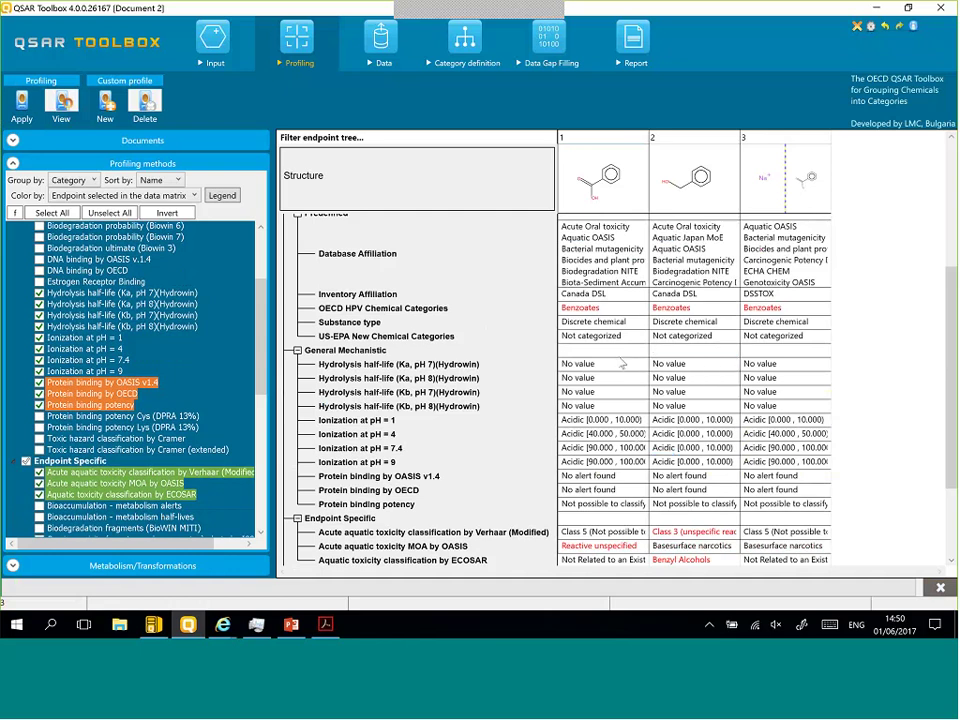
{"action": "left_click", "coordinate": [605, 366]}
{"action": "left_click", "coordinate": [605, 378]}
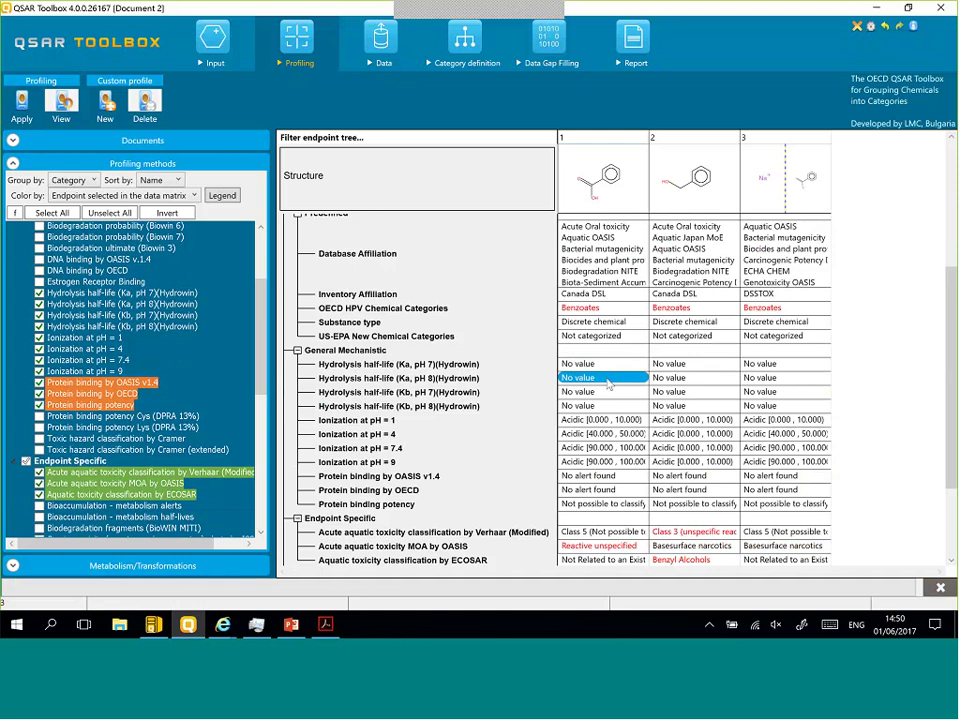
{"action": "left_click", "coordinate": [668, 406]}
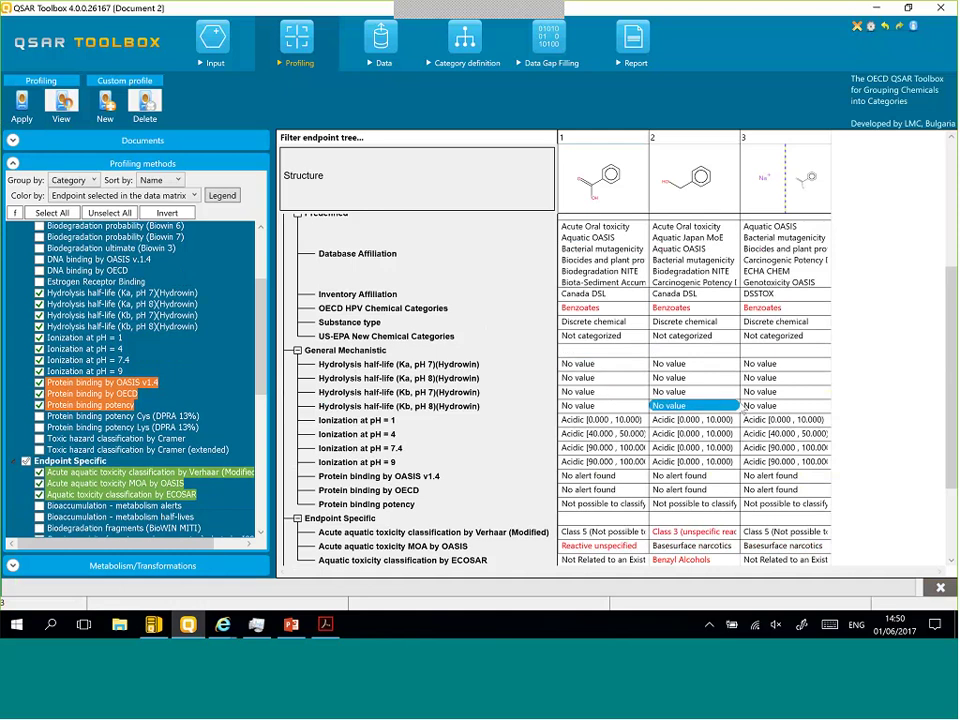
{"action": "left_click", "coordinate": [725, 404]}
{"action": "left_click", "coordinate": [750, 405]}
Step: Compare the ionization results at pH 1, 4, 7.4 and 9 for benzyl alcohol and benzoic acid
{"action": "left_click", "coordinate": [744, 433]}
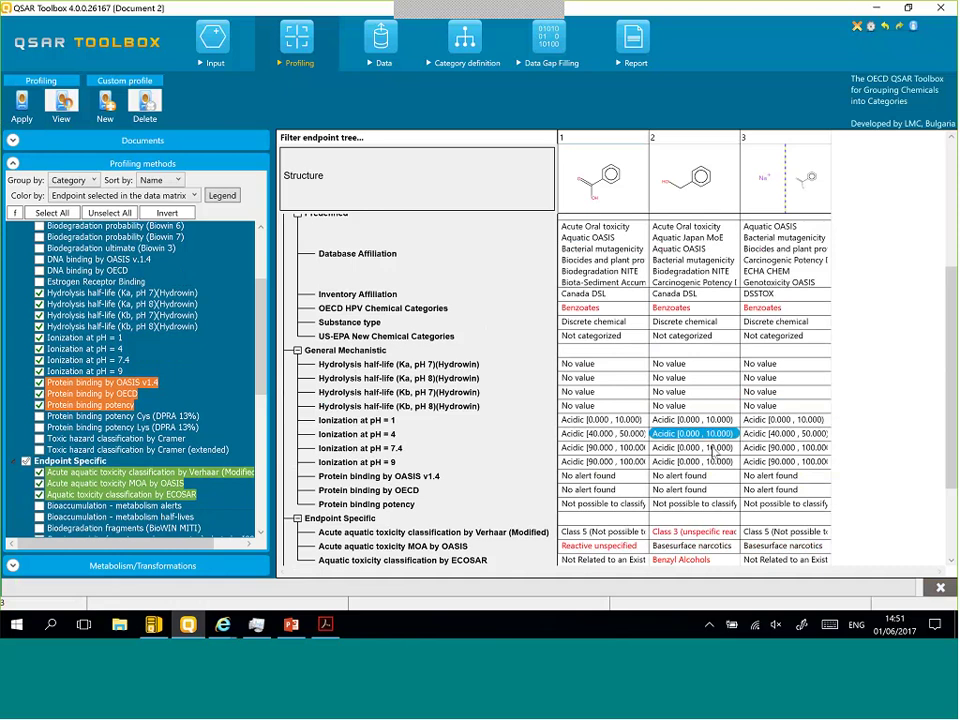
{"action": "left_click", "coordinate": [695, 462]}
{"action": "left_click", "coordinate": [648, 462]}
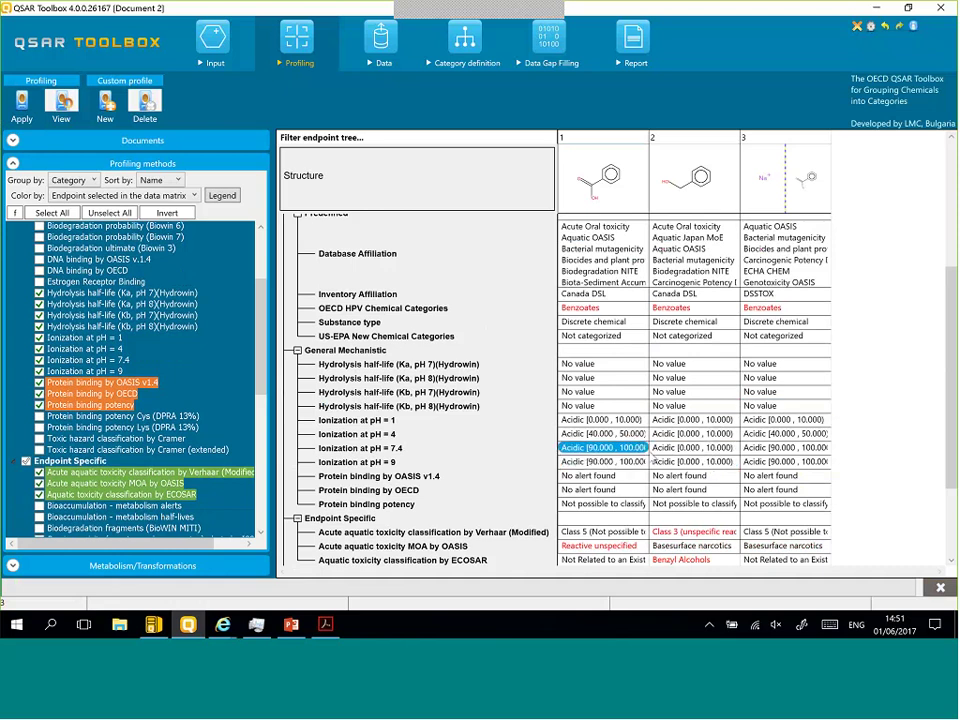
{"action": "left_click", "coordinate": [612, 420]}
{"action": "left_click", "coordinate": [610, 448]}
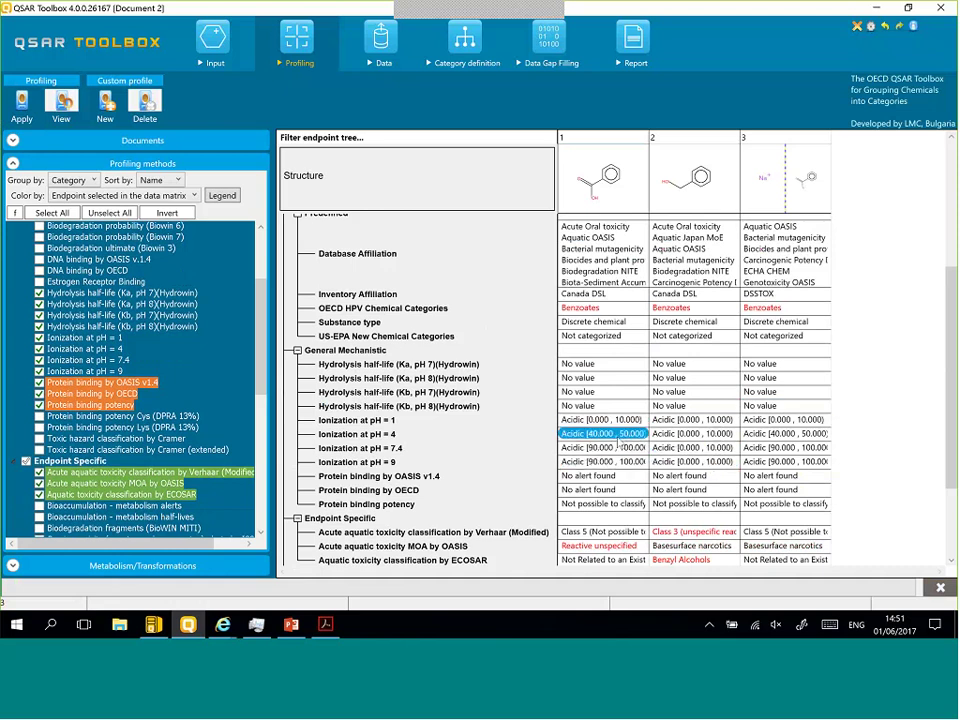
{"action": "left_click", "coordinate": [610, 462]}
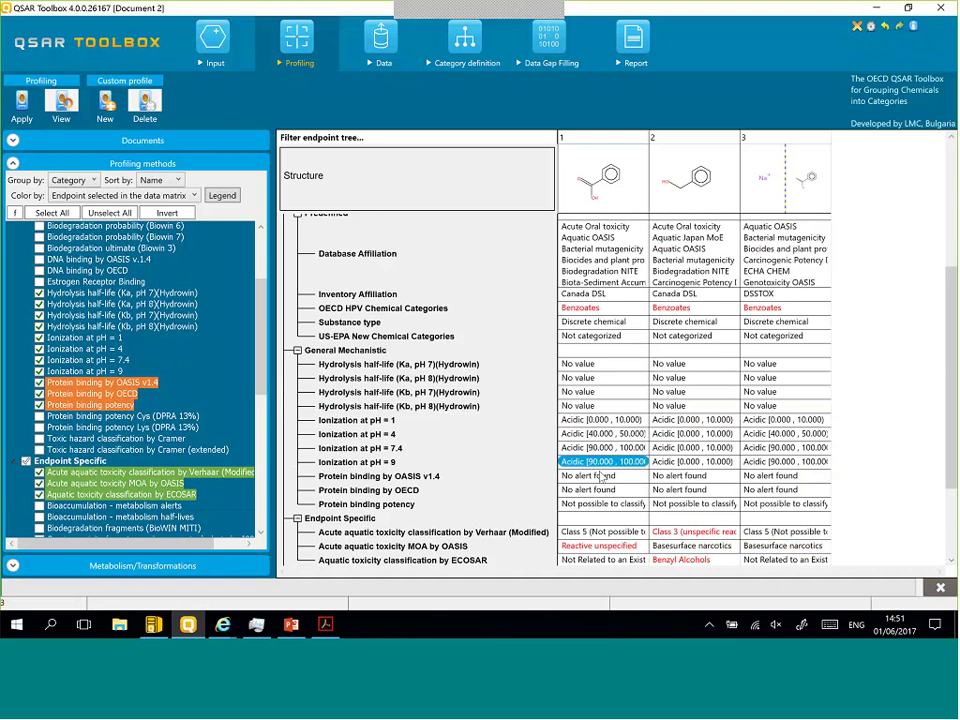
Step: Recheck benzoic acid's ionization across the pH range and benzyl alcohol's ionization at pH 7.4 and 9
{"action": "left_click", "coordinate": [606, 476]}
{"action": "left_click", "coordinate": [604, 462]}
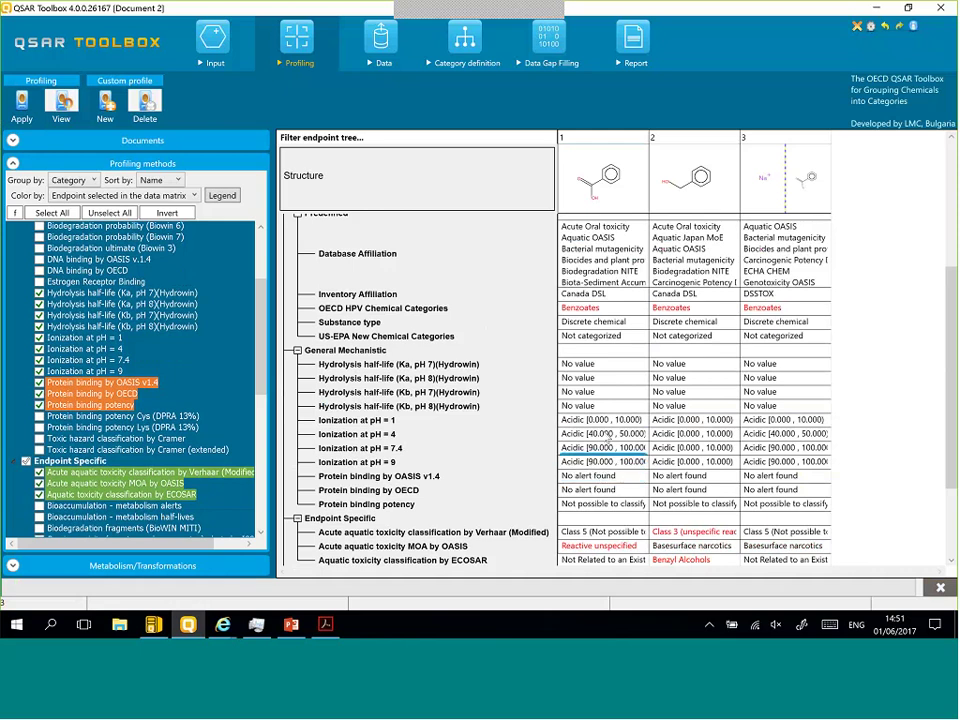
{"action": "left_click", "coordinate": [606, 421]}
{"action": "left_click", "coordinate": [612, 431]}
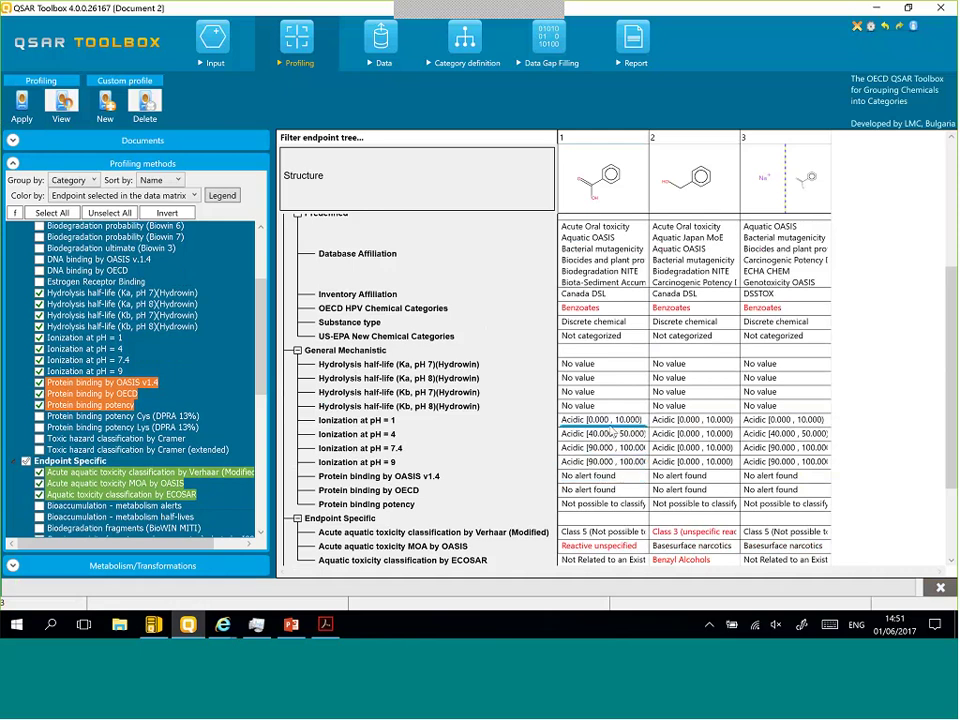
{"action": "left_click", "coordinate": [615, 427]}
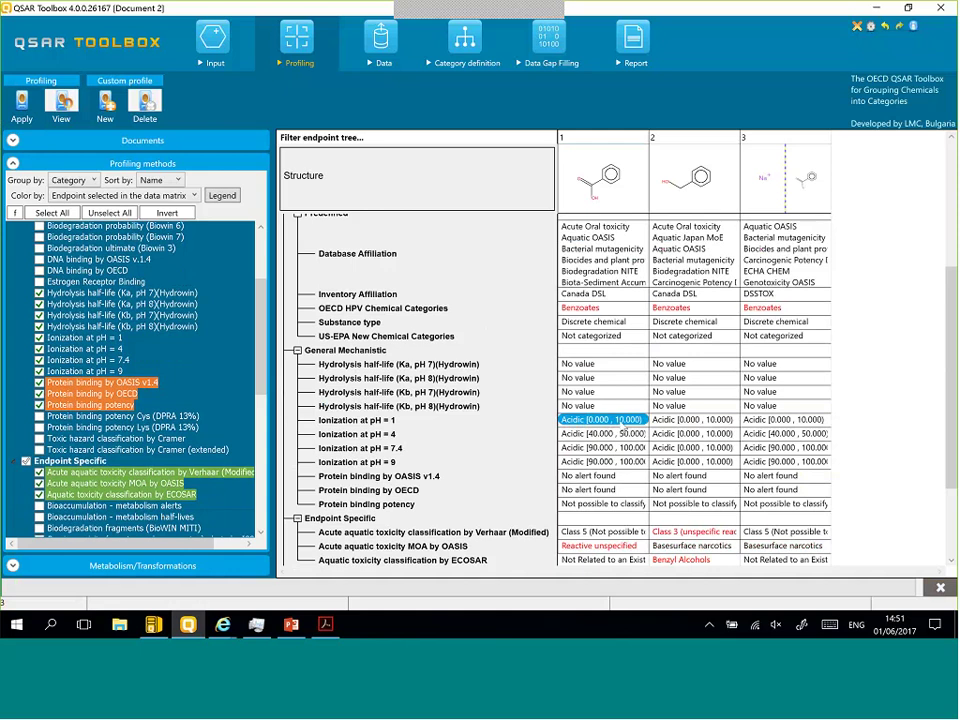
{"action": "left_click", "coordinate": [687, 450]}
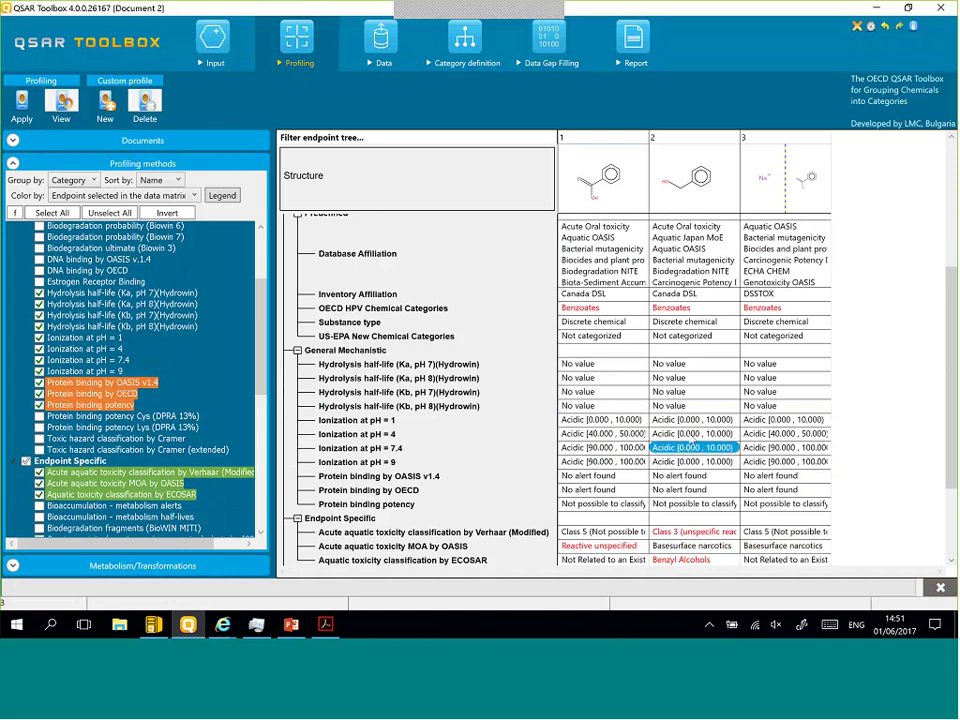
{"action": "left_click", "coordinate": [688, 462]}
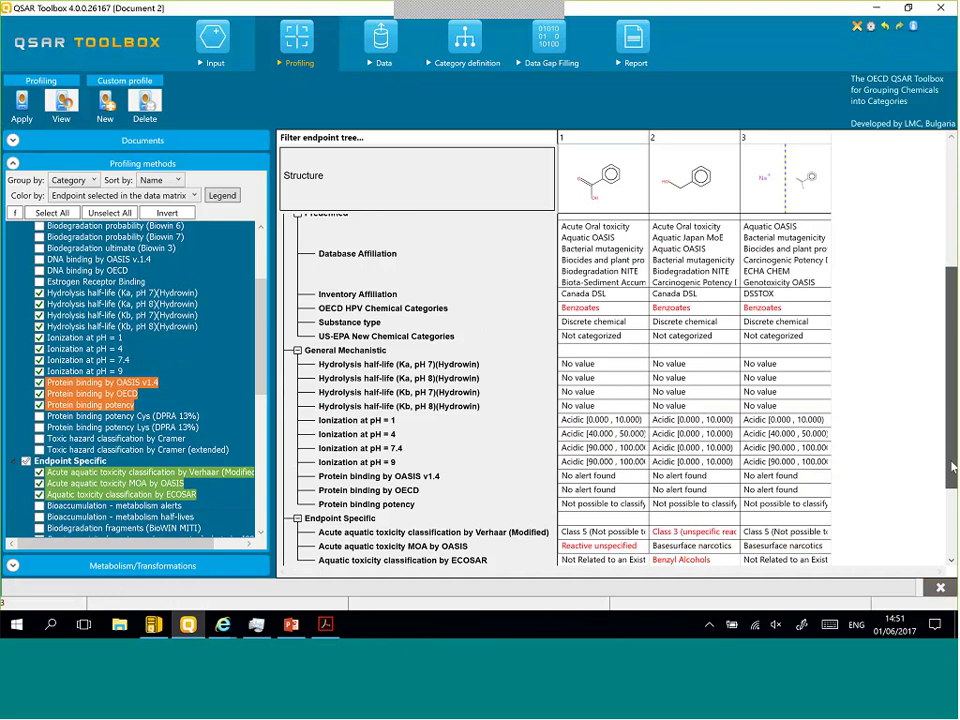
{"action": "scroll", "coordinate": [953, 467], "scroll_direction": "down", "scroll_amount": 1}
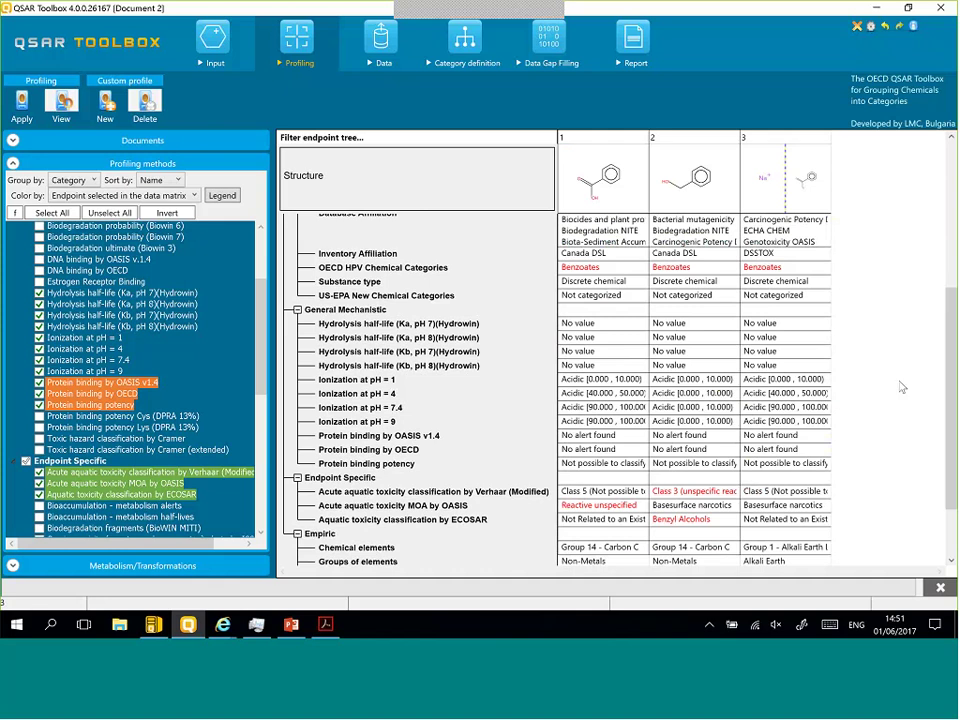
{"action": "left_click", "coordinate": [601, 253]}
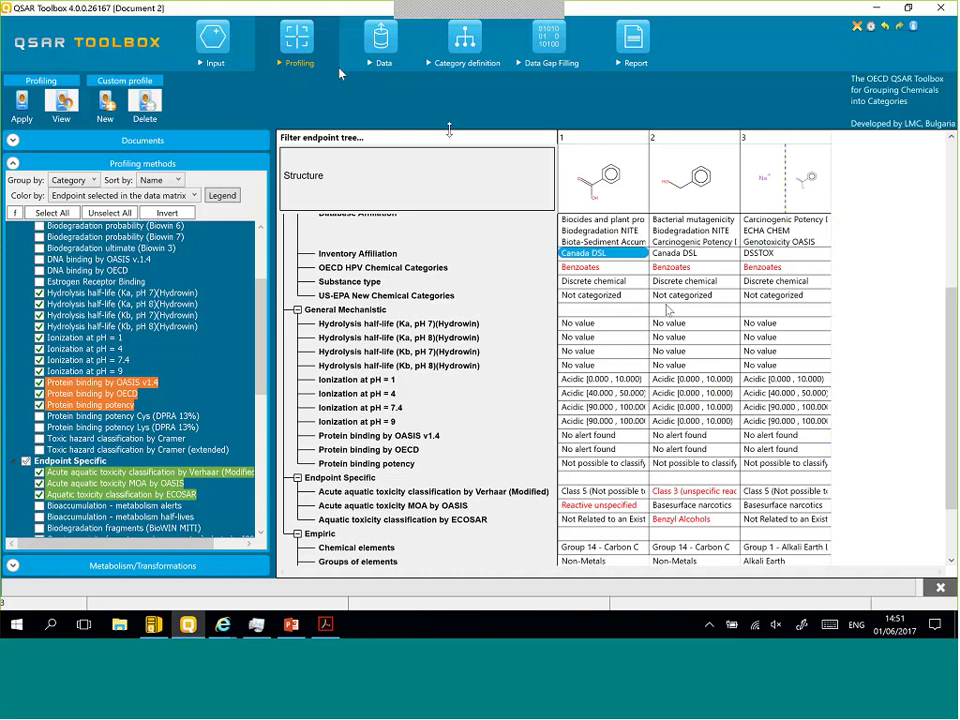
Step: Gather the Aquatic OASIS database's experimental data for all endpoints of the three chemicals, without data from tautomers
{"action": "left_click", "coordinate": [381, 42]}
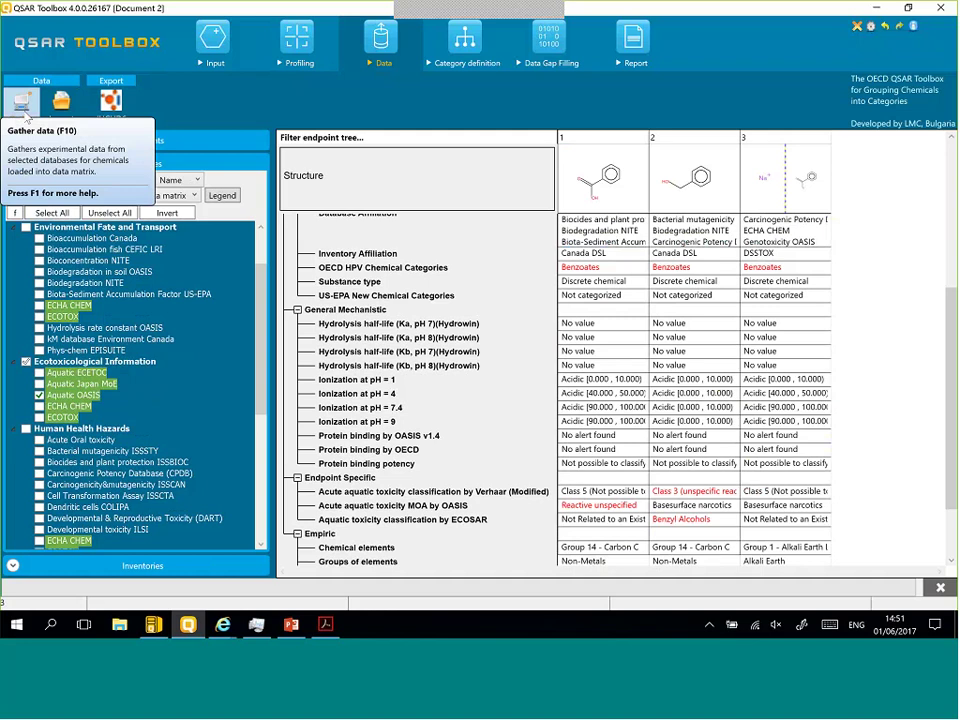
{"action": "left_click", "coordinate": [21, 104]}
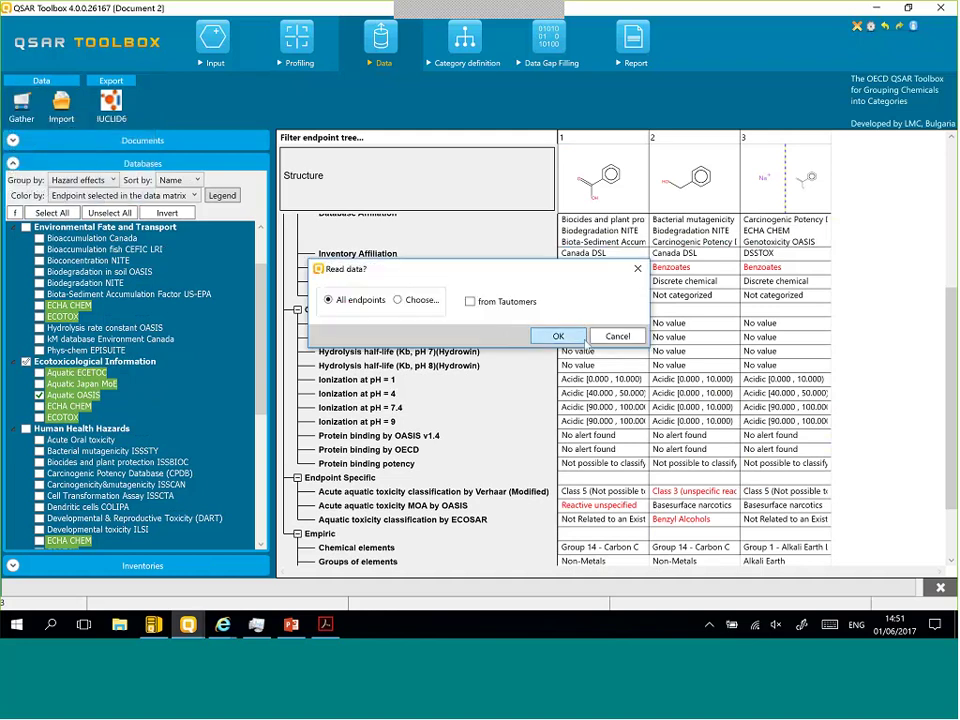
{"action": "left_click", "coordinate": [561, 337]}
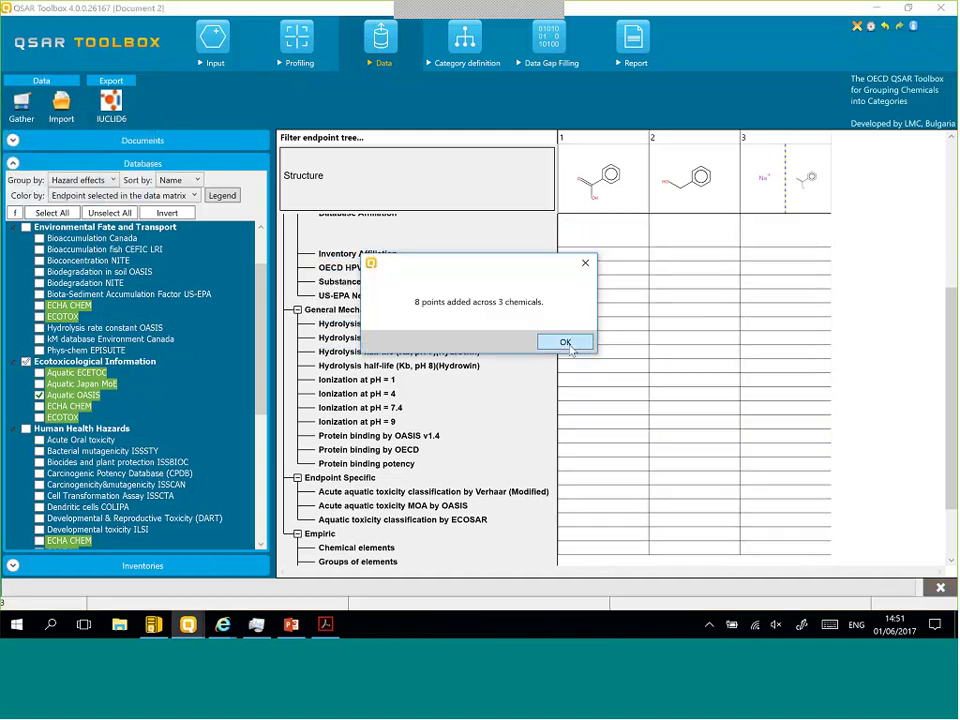
{"action": "left_click", "coordinate": [566, 343]}
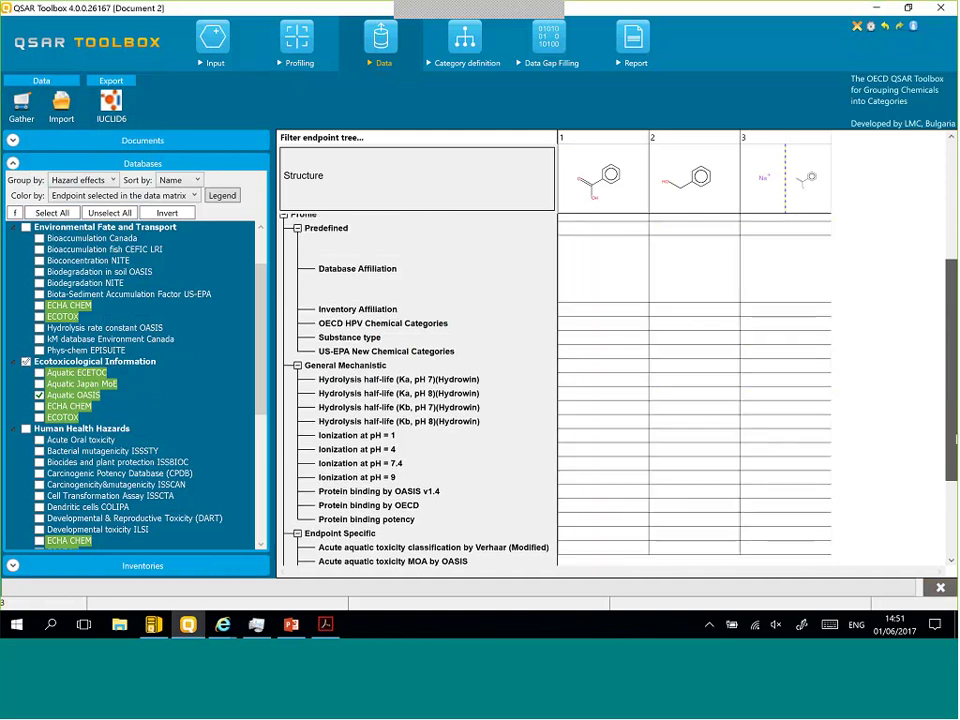
Step: Expand the Aquatic Toxicity endpoint by species and review the measured values for the three chemicals
{"action": "scroll", "coordinate": [953, 451], "scroll_direction": "down", "scroll_amount": 3}
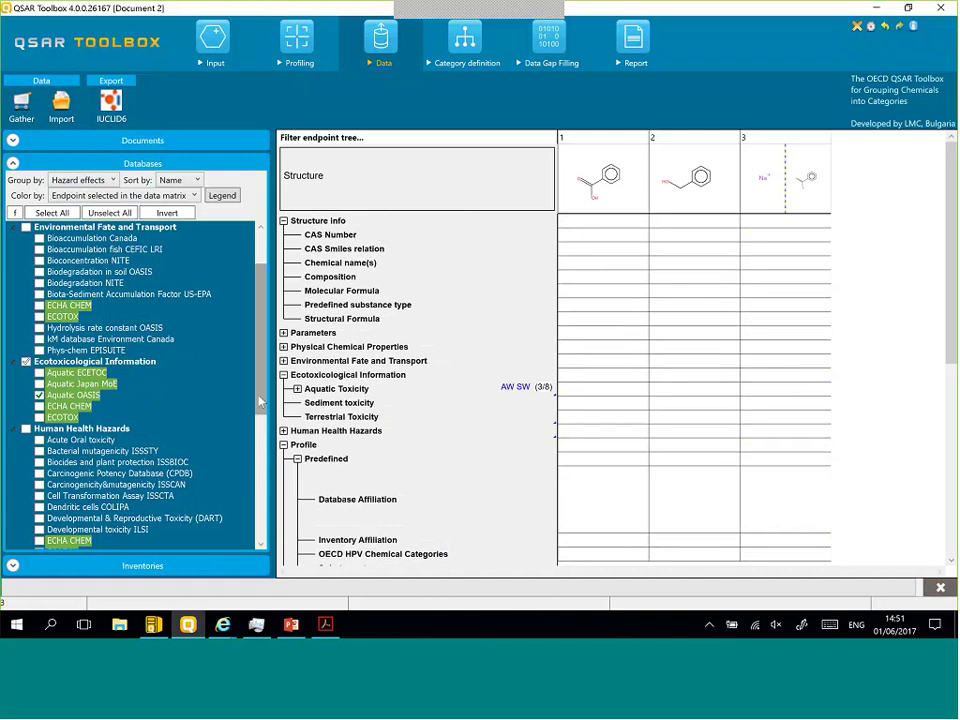
{"action": "left_click", "coordinate": [284, 374]}
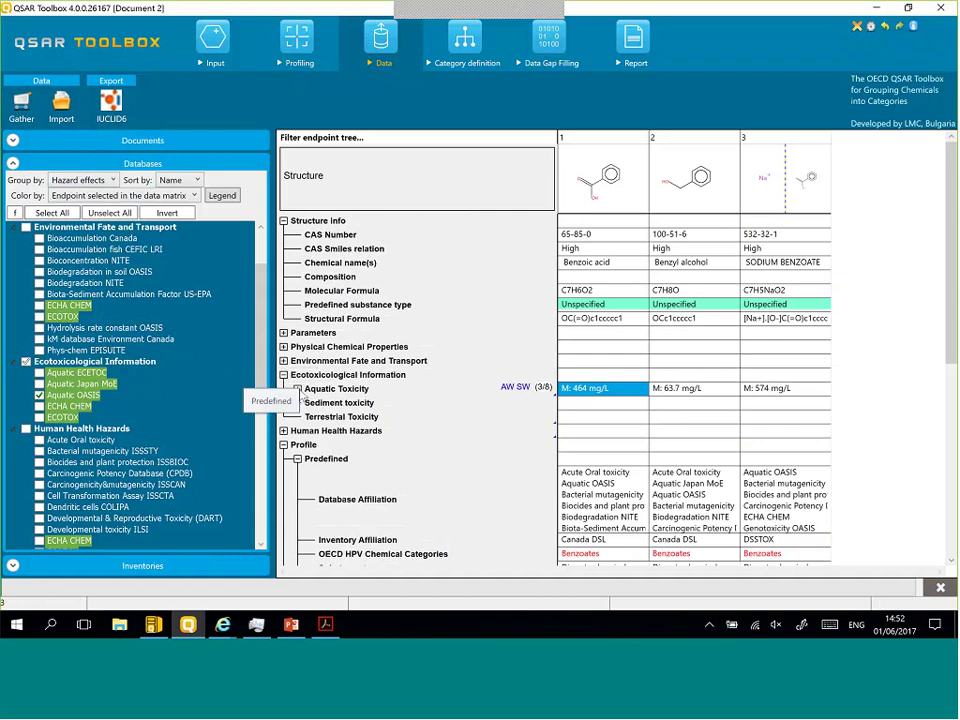
{"action": "left_click", "coordinate": [297, 389]}
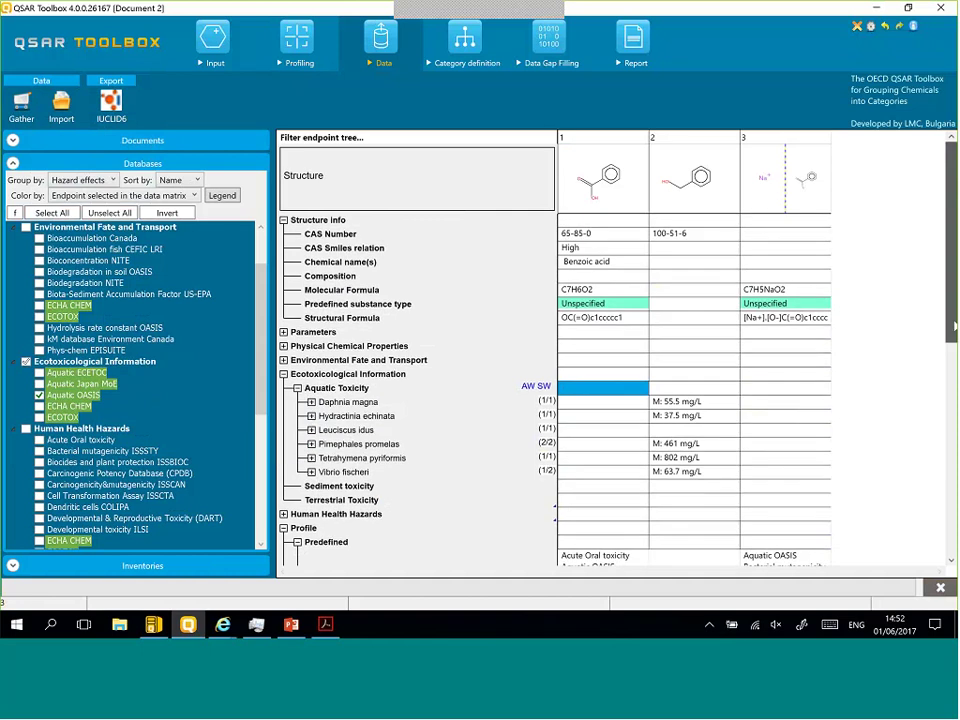
{"action": "scroll", "coordinate": [872, 396], "scroll_direction": "down", "scroll_amount": 2}
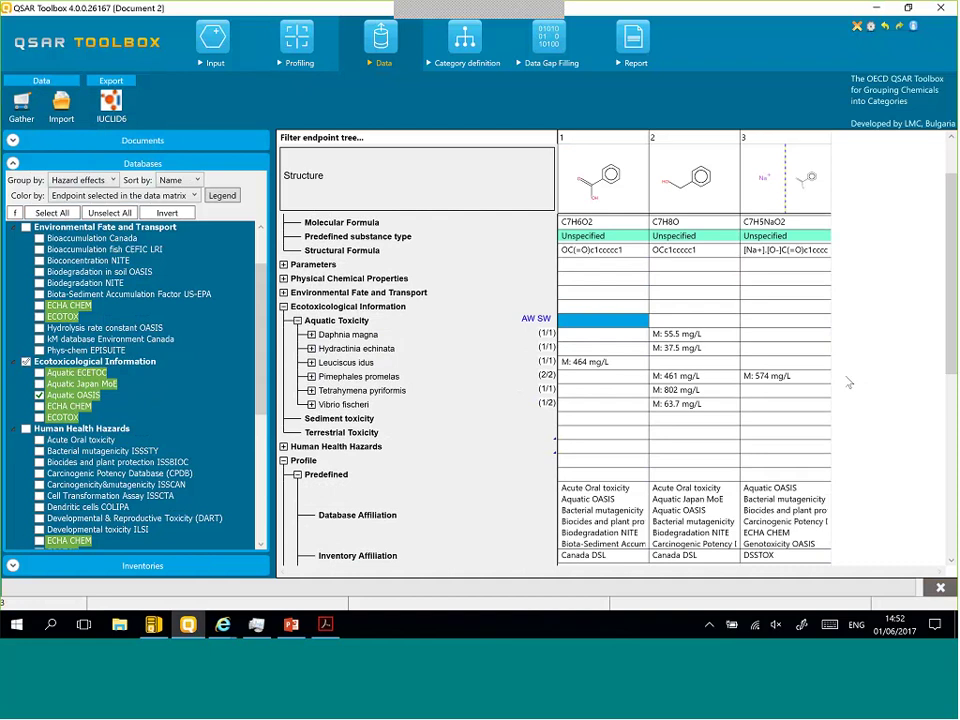
{"action": "left_click", "coordinate": [700, 403]}
{"action": "left_click", "coordinate": [680, 348]}
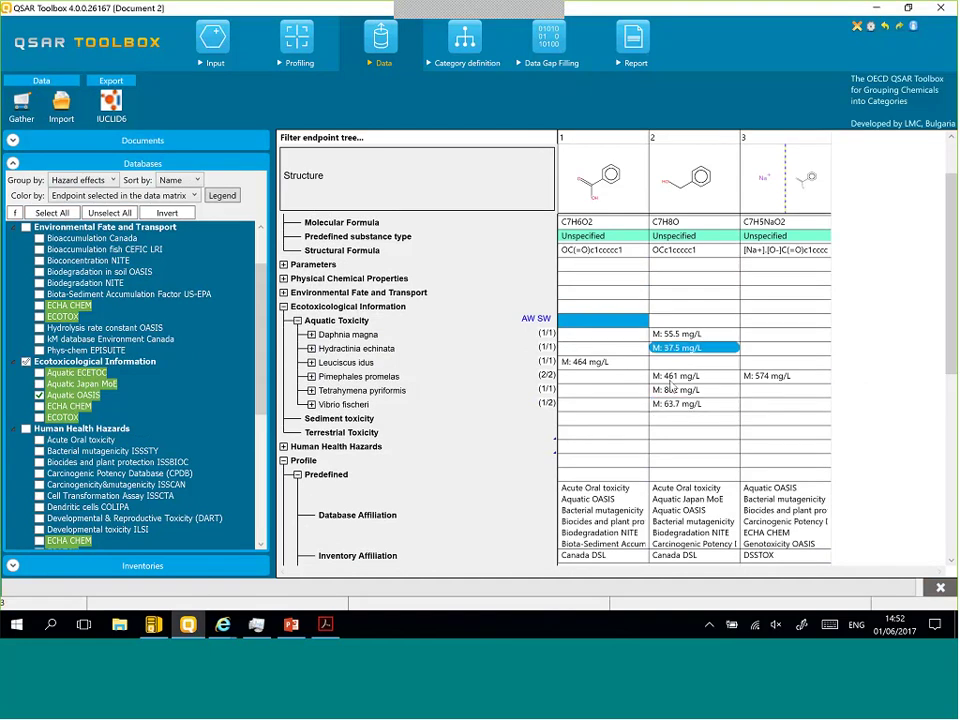
{"action": "left_click", "coordinate": [681, 390]}
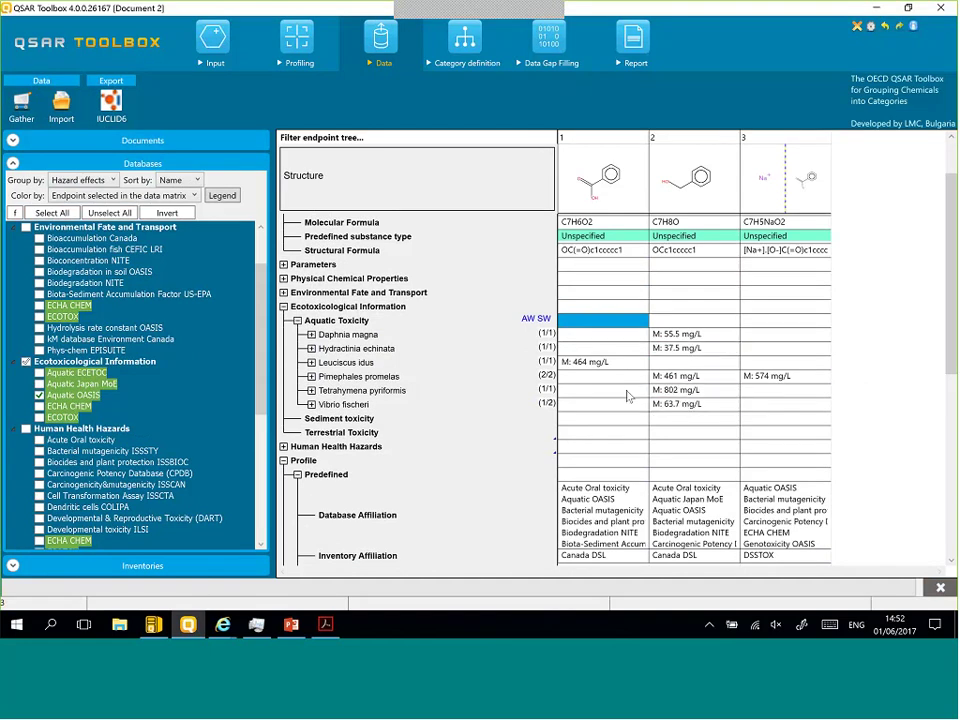
Step: Set up a data matrix export covering Structure info, Aquatic Toxicity and Profile, and dismiss it without exporting
{"action": "right_click", "coordinate": [366, 327]}
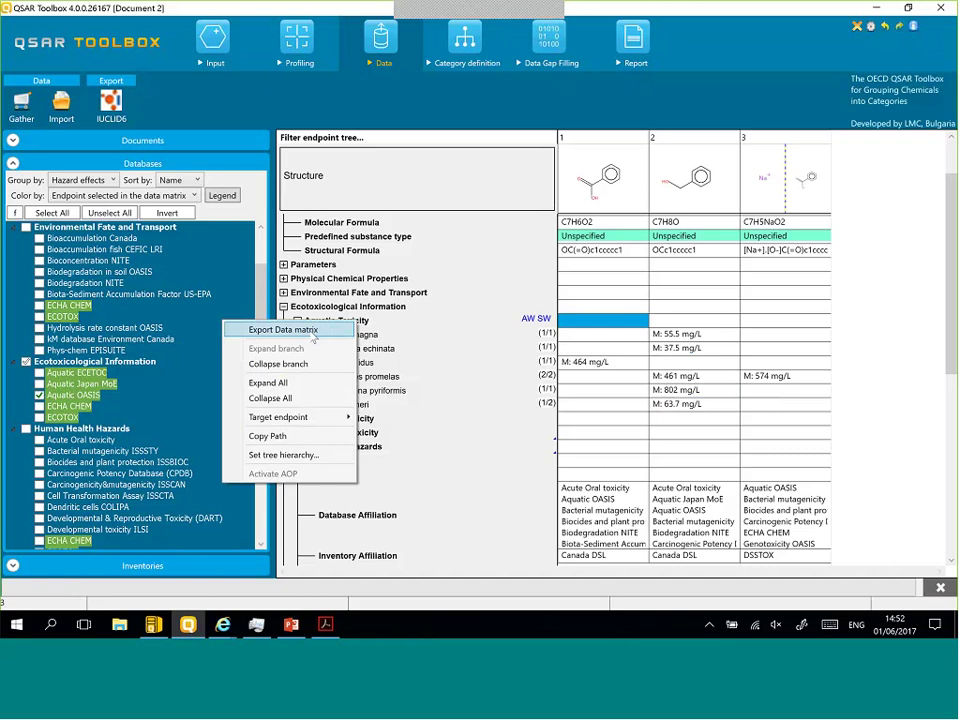
{"action": "left_click", "coordinate": [314, 337]}
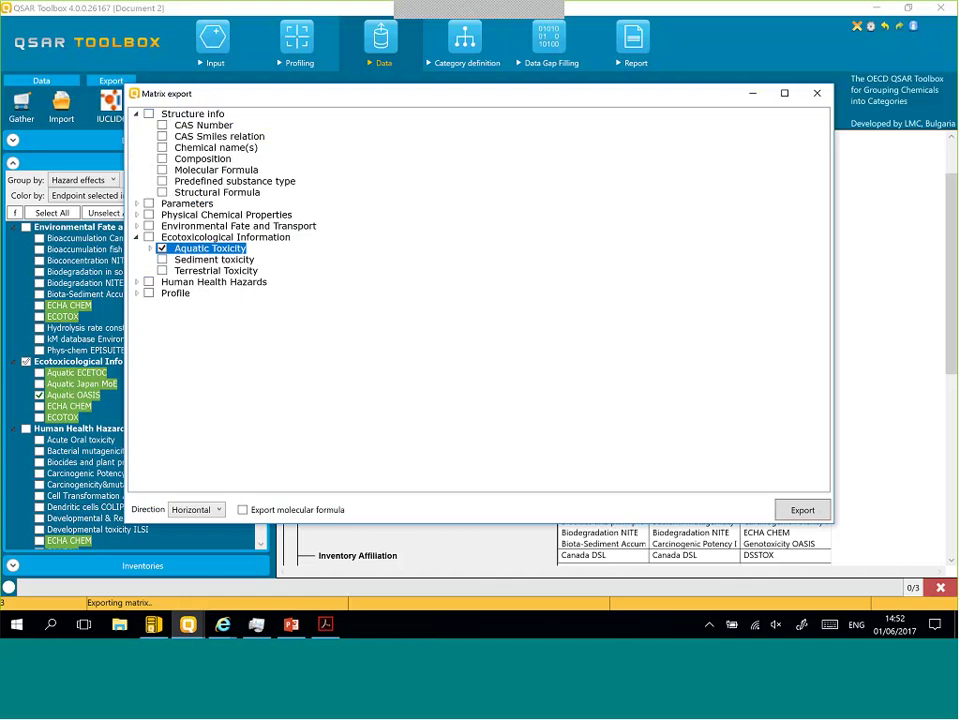
{"action": "left_click", "coordinate": [162, 192]}
{"action": "left_click", "coordinate": [148, 114]}
{"action": "left_click", "coordinate": [136, 203]}
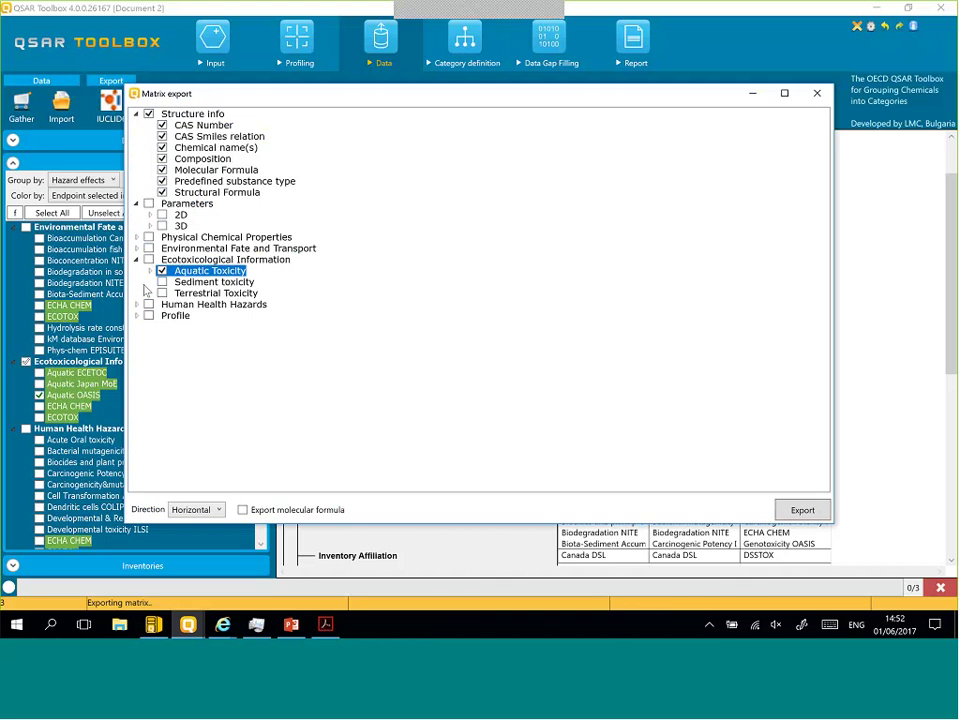
{"action": "left_click", "coordinate": [137, 316]}
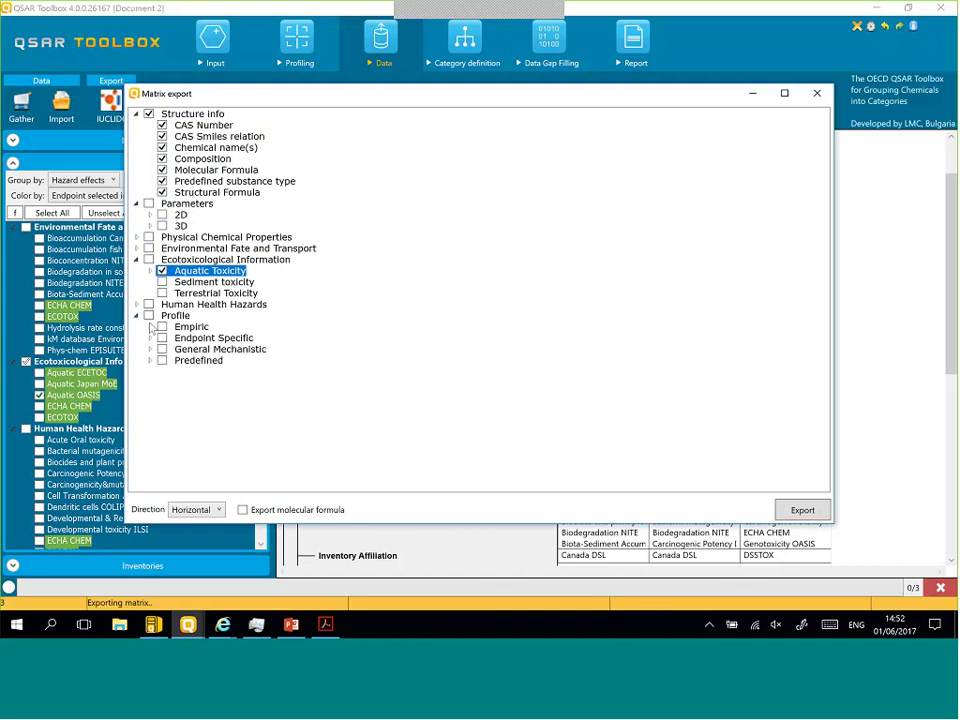
{"action": "left_click", "coordinate": [149, 316]}
{"action": "left_click", "coordinate": [816, 95]}
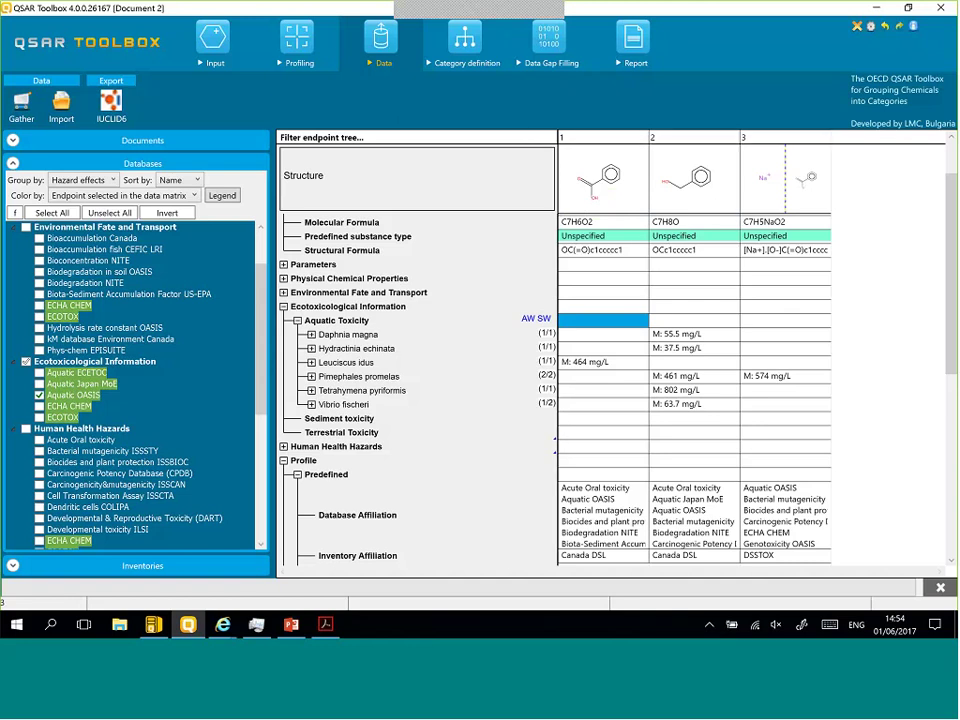
Step: Create a new blank Toolbox document
{"action": "left_click", "coordinate": [213, 40]}
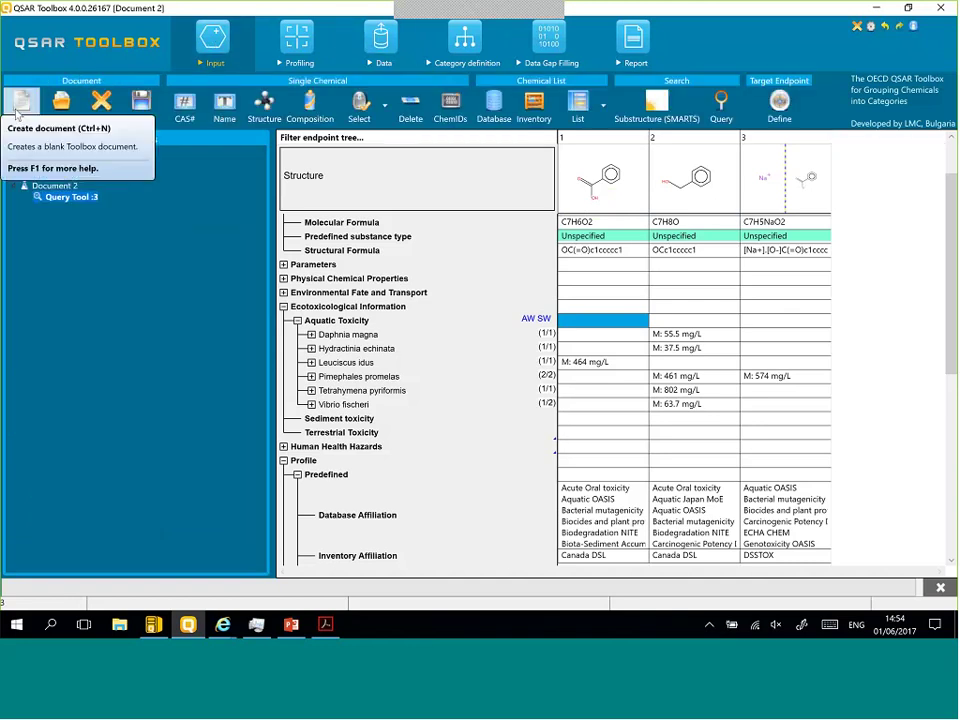
{"action": "left_click", "coordinate": [20, 103]}
{"action": "left_click", "coordinate": [533, 359]}
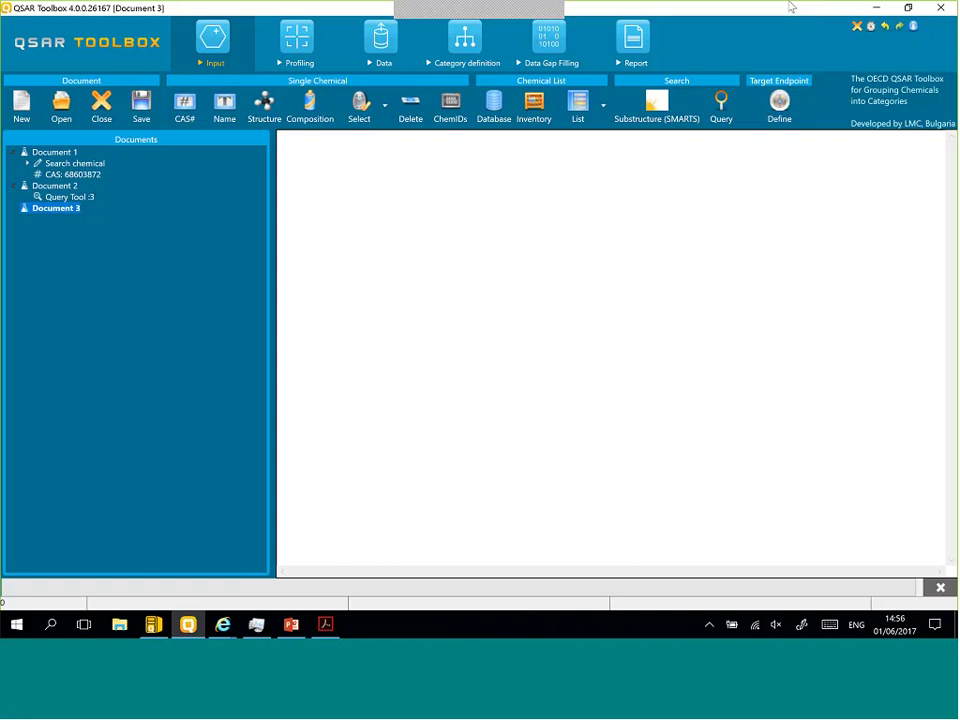
{"action": "left_click", "coordinate": [666, 108]}
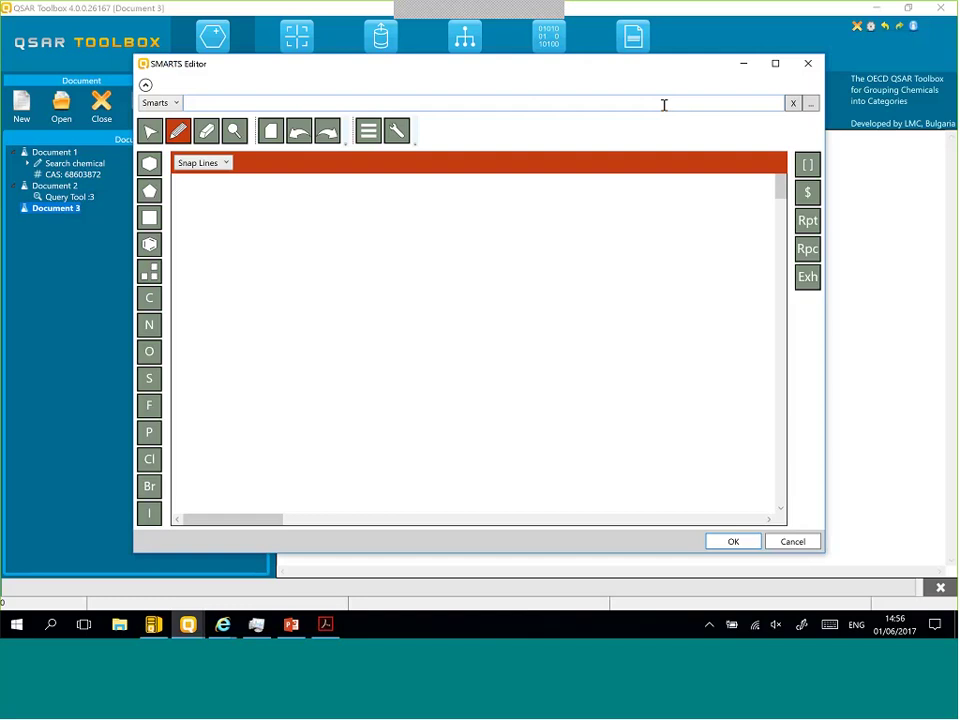
{"action": "left_click", "coordinate": [808, 64]}
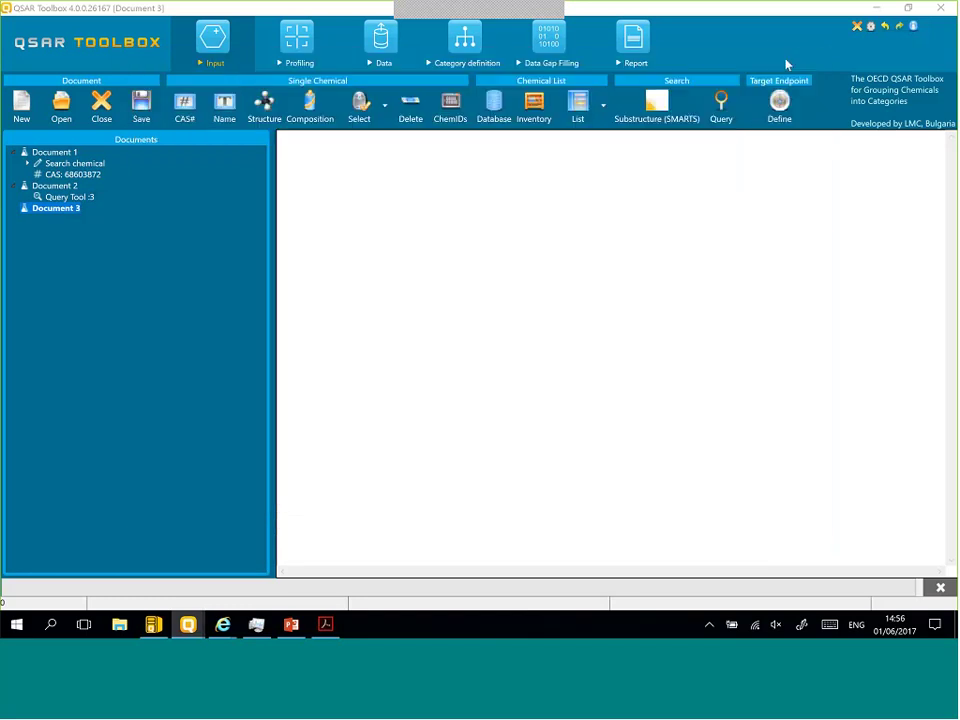
Step: Clear the selection of all databases under Ecotoxicological Information, including Aquatic OASIS
{"action": "left_click", "coordinate": [381, 63]}
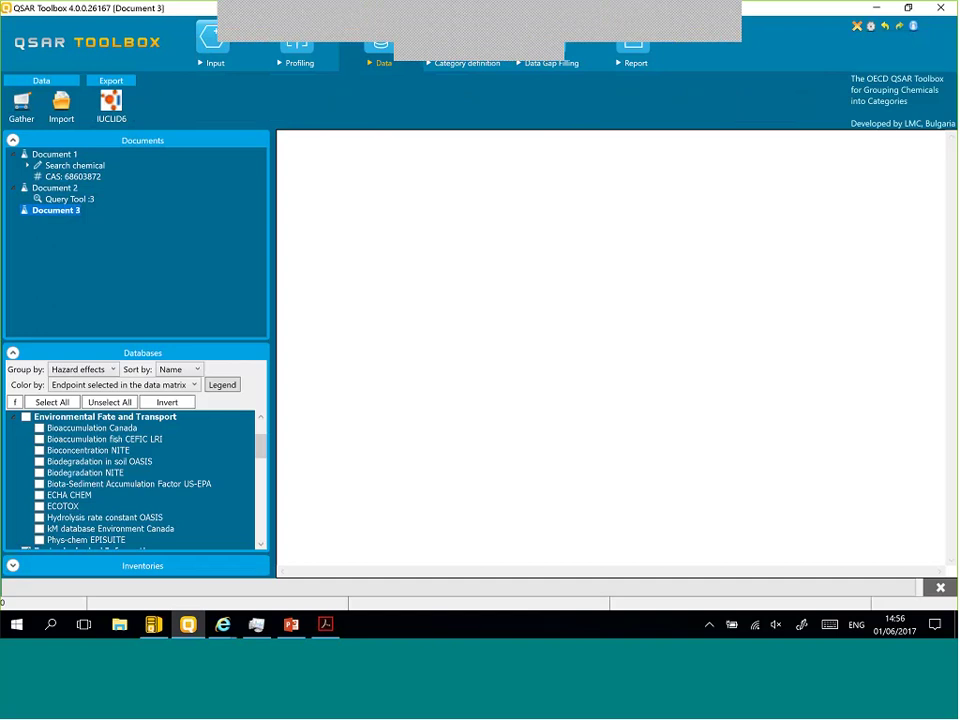
{"action": "left_click", "coordinate": [13, 141]}
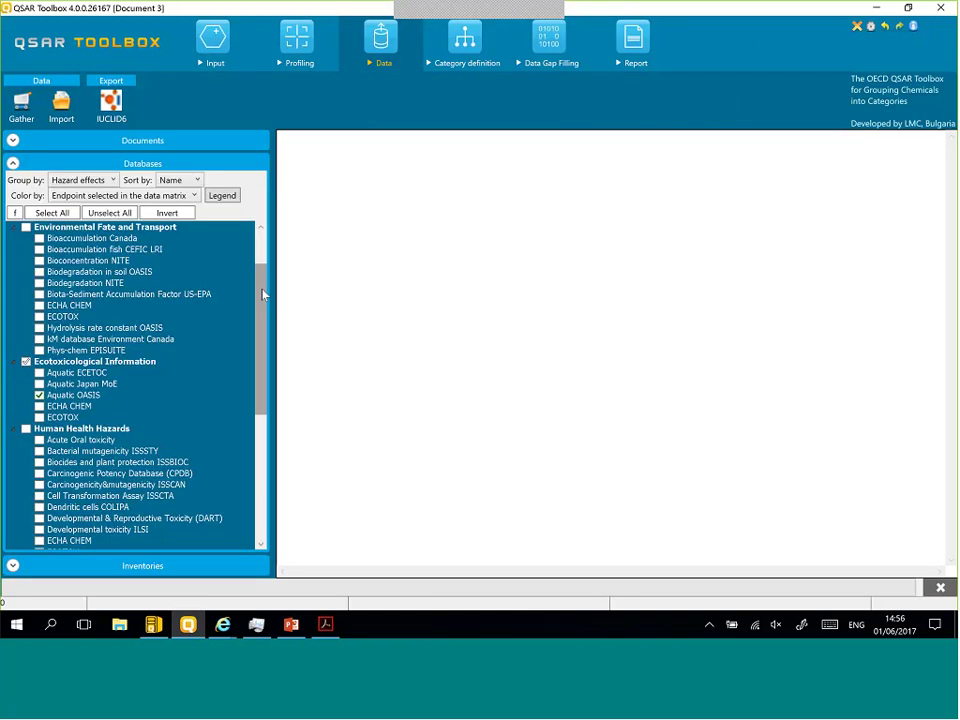
{"action": "scroll", "coordinate": [261, 340], "scroll_direction": "down", "scroll_amount": 6}
{"action": "scroll", "coordinate": [255, 335], "scroll_direction": "up", "scroll_amount": 5}
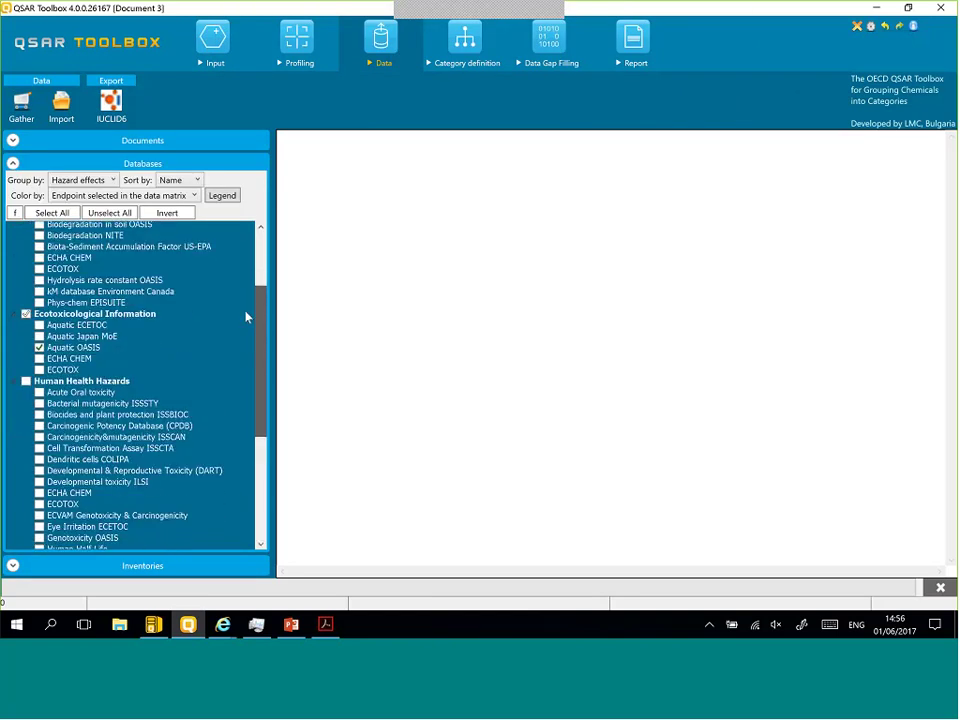
{"action": "left_click", "coordinate": [26, 314]}
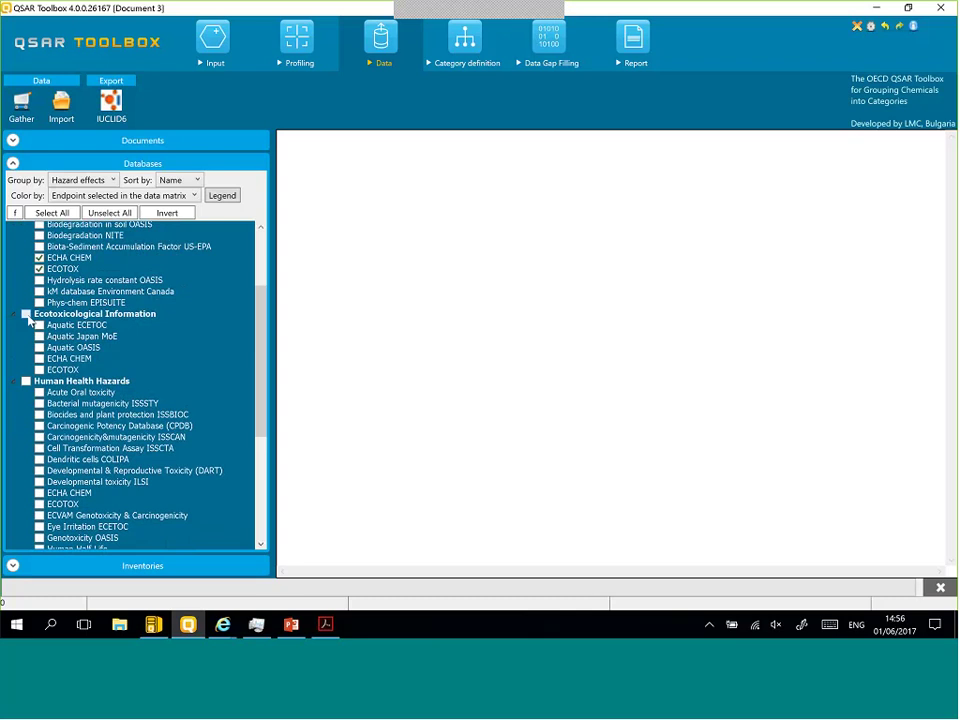
Step: Start a SMARTS substructure search, place an exhaust (Exh) fragment on the canvas, and open its properties
{"action": "left_click", "coordinate": [212, 40]}
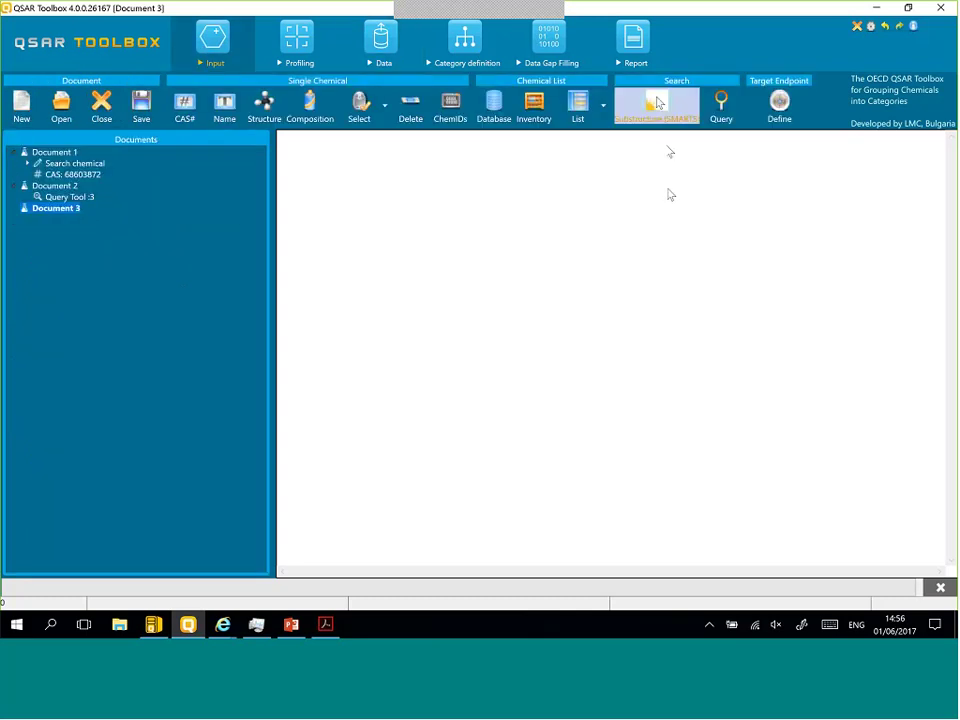
{"action": "left_click", "coordinate": [657, 101]}
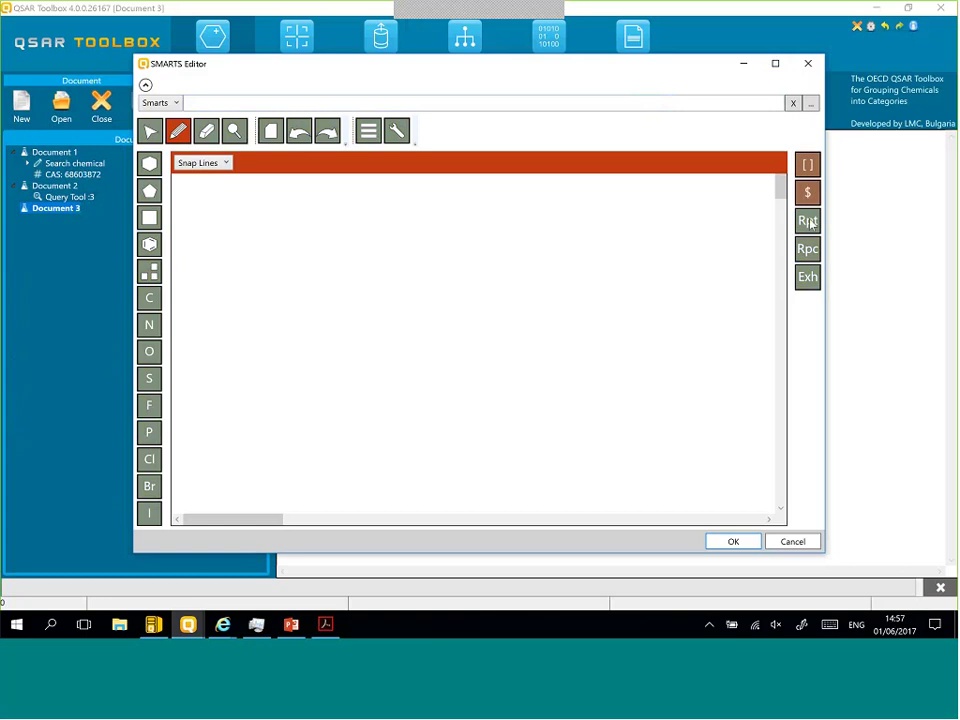
{"action": "left_click", "coordinate": [808, 279]}
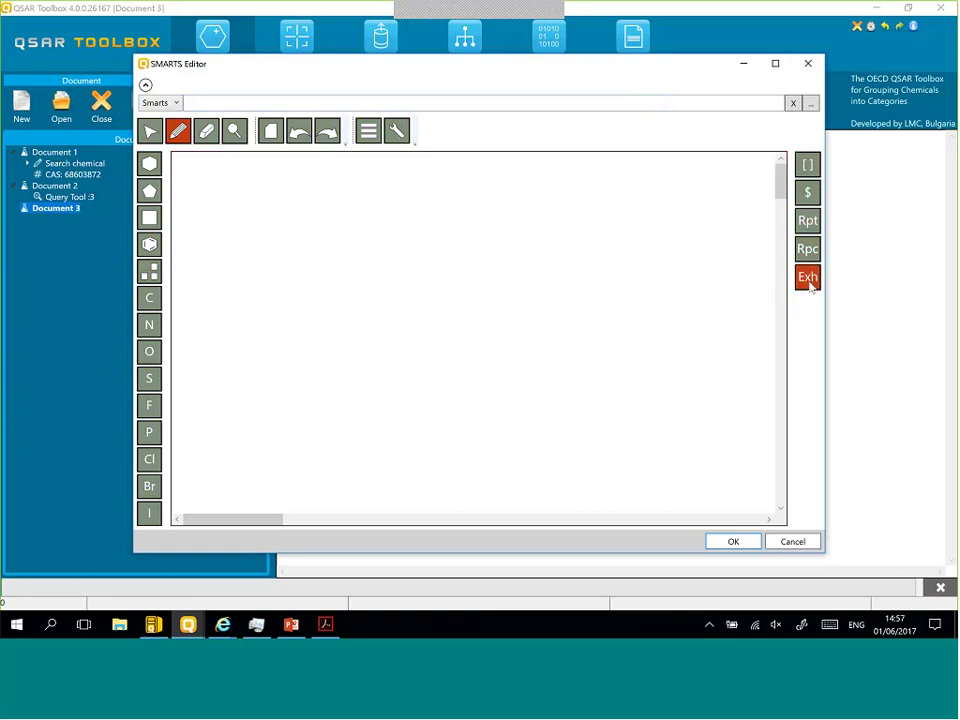
{"action": "left_click", "coordinate": [429, 300]}
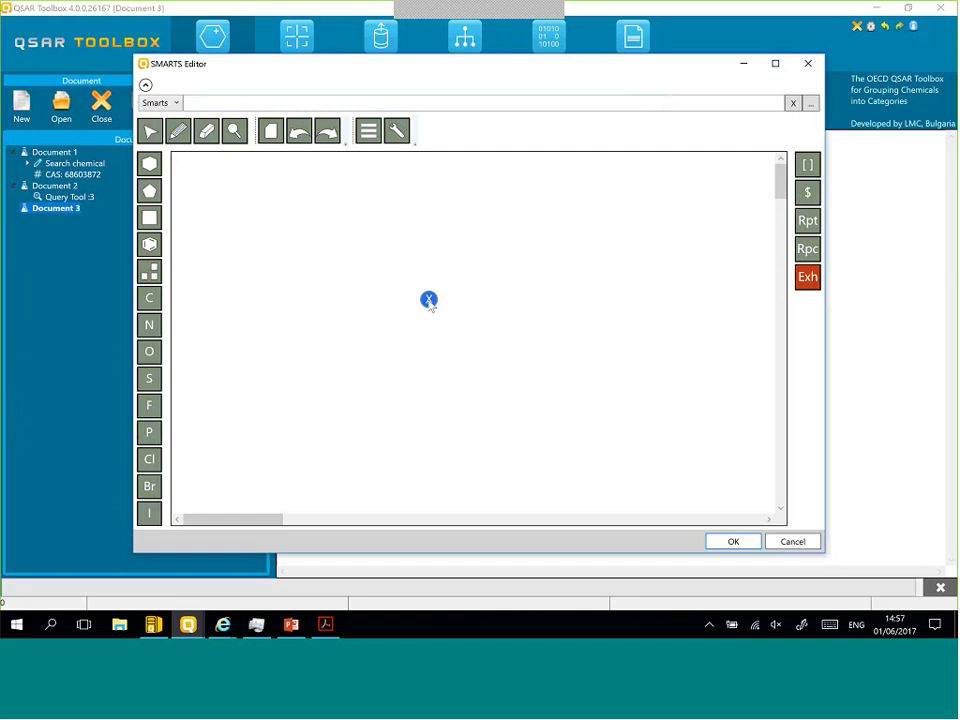
{"action": "left_click", "coordinate": [150, 131]}
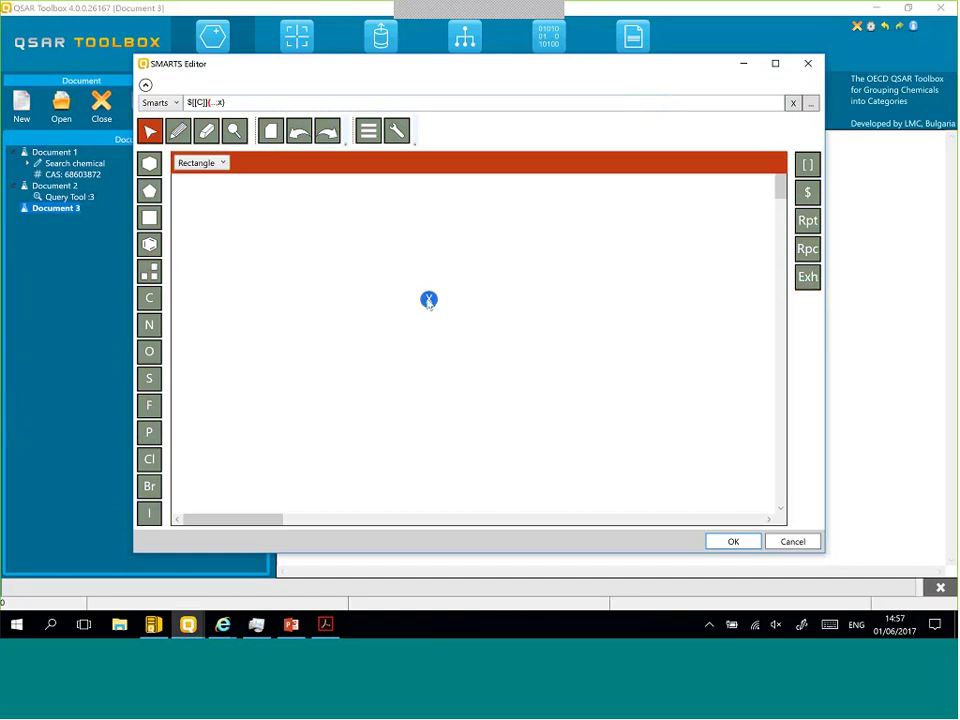
{"action": "left_click", "coordinate": [429, 300]}
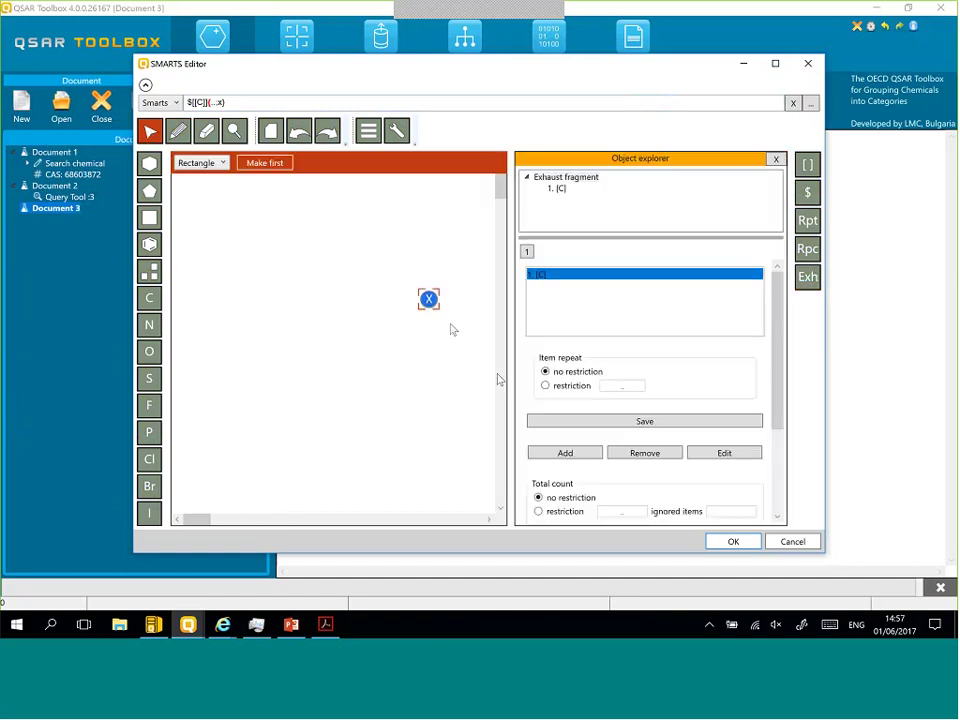
Step: Add a second item to the exhaust fragment and define it as nitrogen with total hydrogens set to 2
{"action": "left_click", "coordinate": [566, 453]}
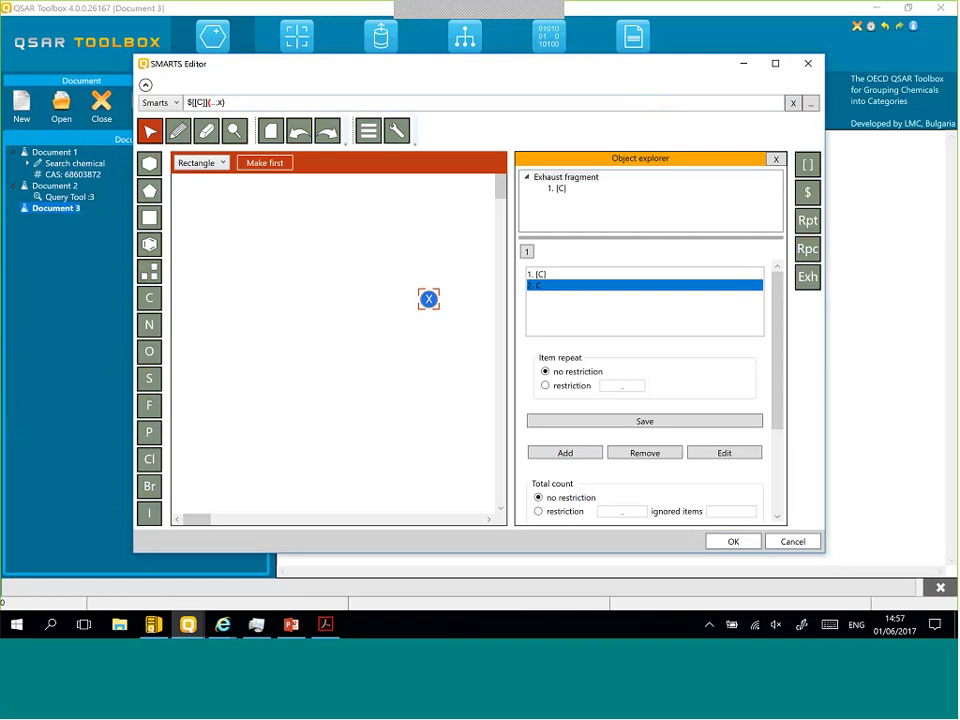
{"action": "left_click", "coordinate": [724, 453]}
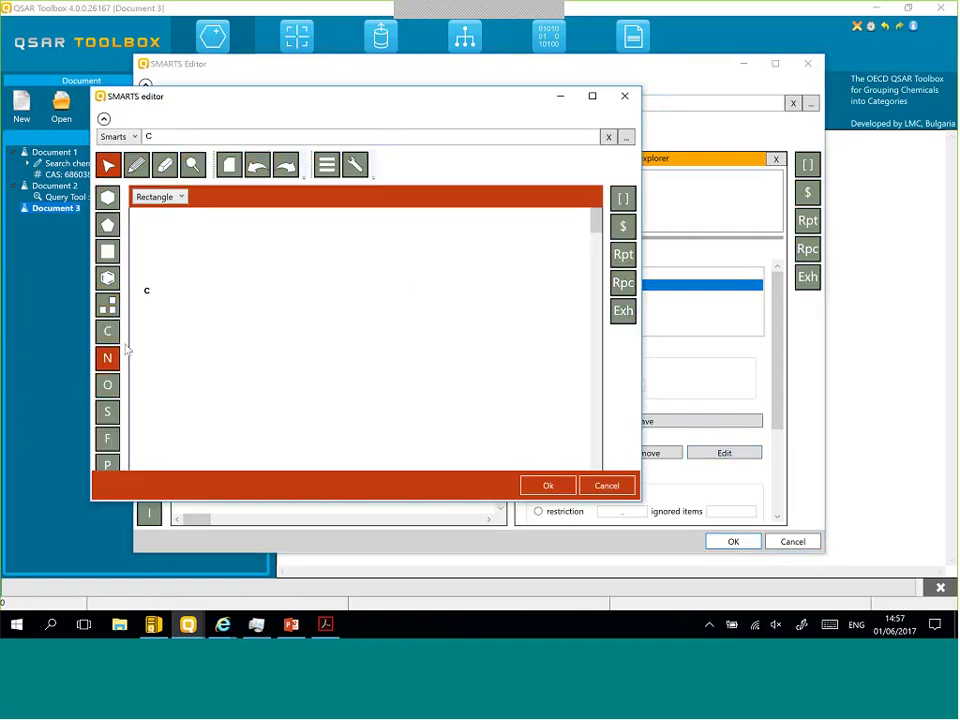
{"action": "left_click", "coordinate": [148, 294]}
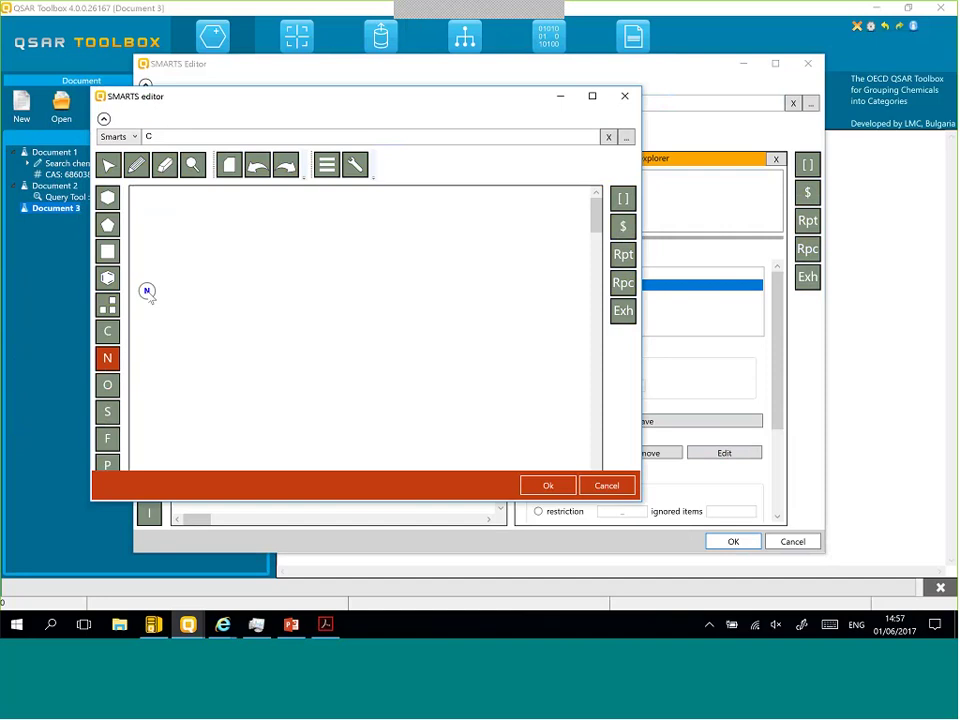
{"action": "left_click", "coordinate": [108, 164]}
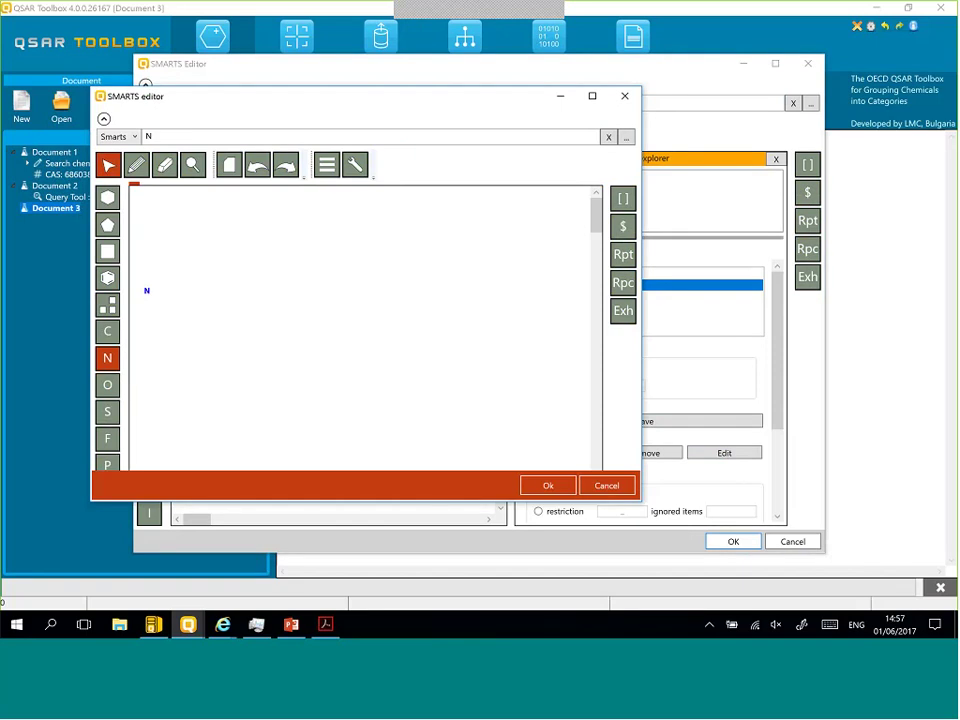
{"action": "left_click", "coordinate": [146, 291]}
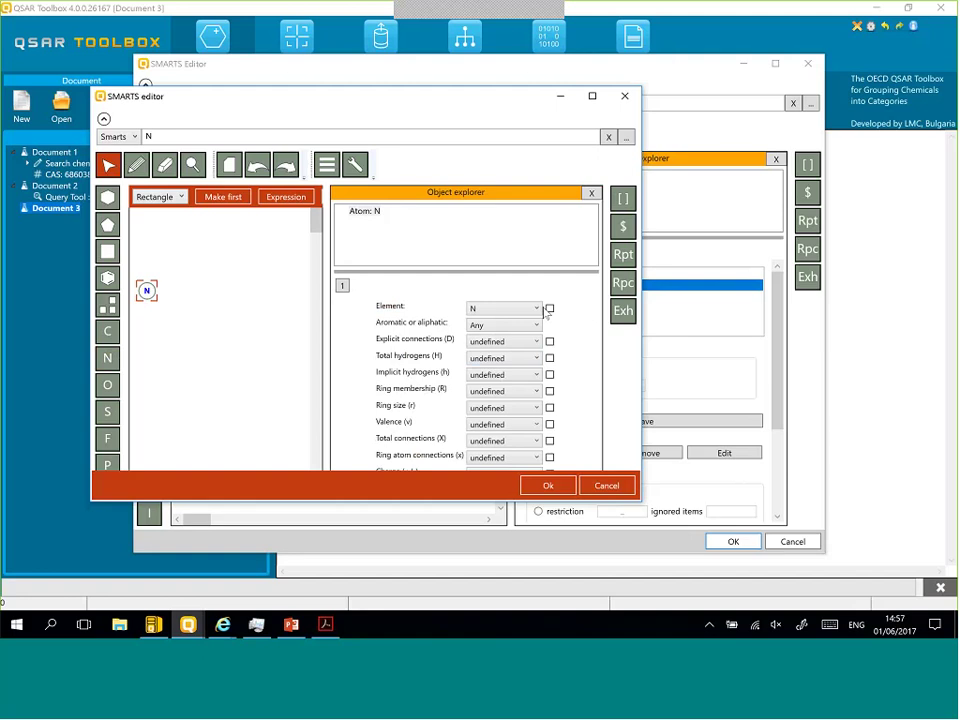
{"action": "left_click", "coordinate": [528, 364]}
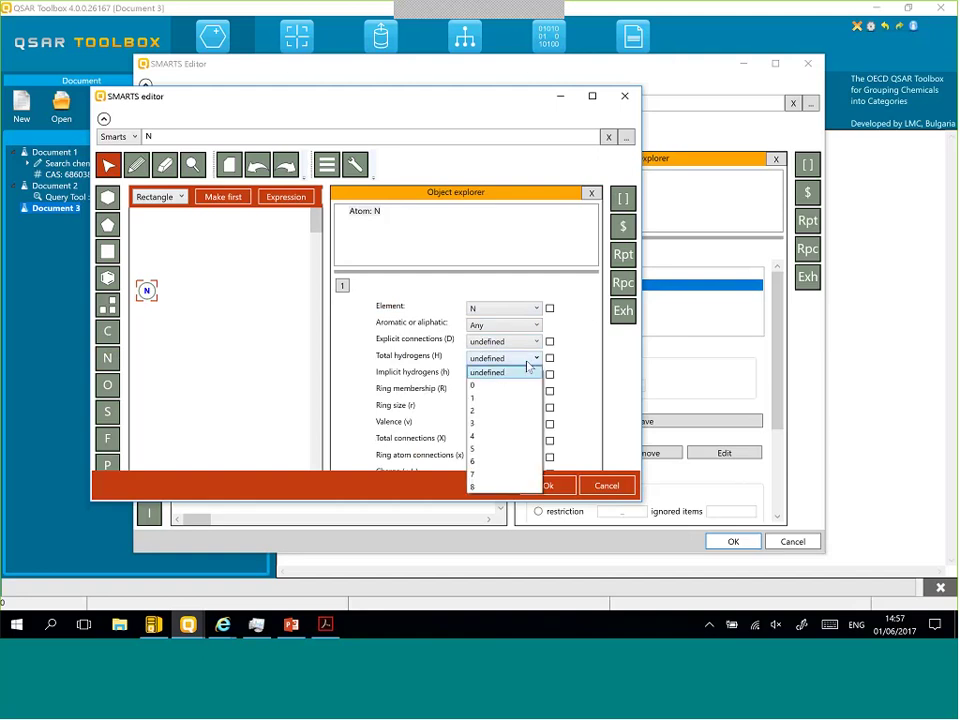
{"action": "left_click", "coordinate": [486, 411]}
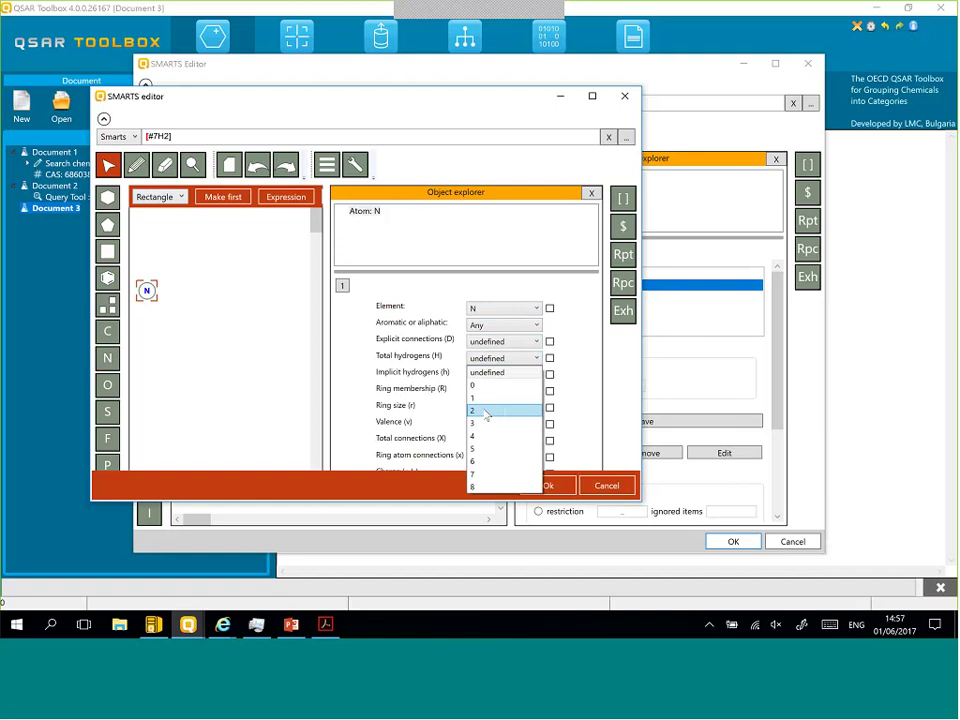
{"action": "left_click", "coordinate": [486, 411]}
{"action": "left_click", "coordinate": [546, 486]}
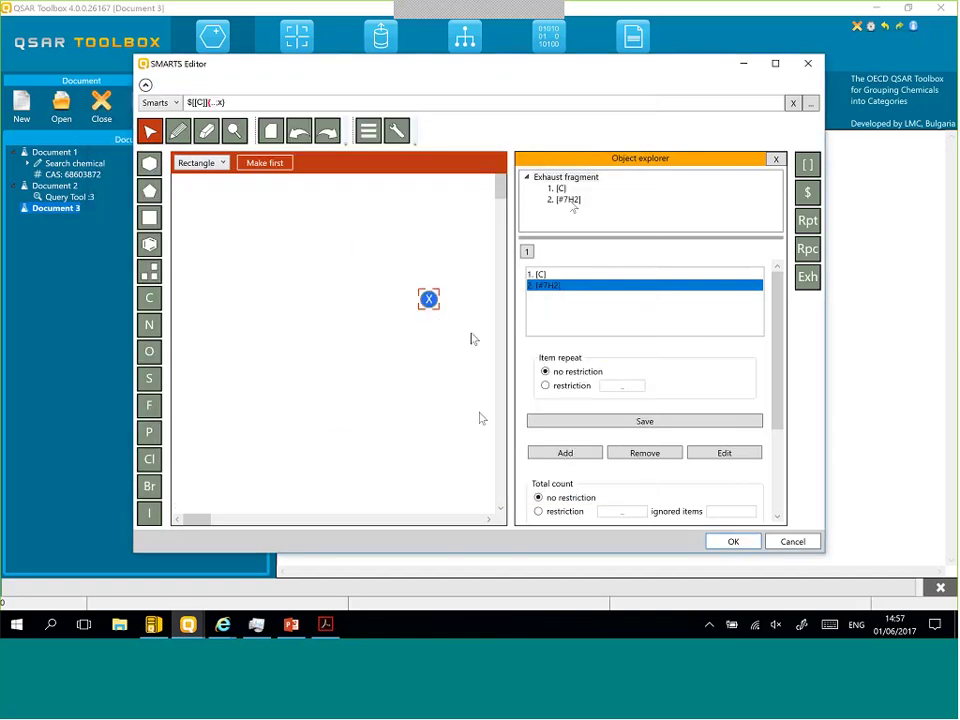
Step: Limit the [#7H2] item's repeat from 1 to 1 instead of all possible, and save the setting
{"action": "left_click", "coordinate": [569, 200]}
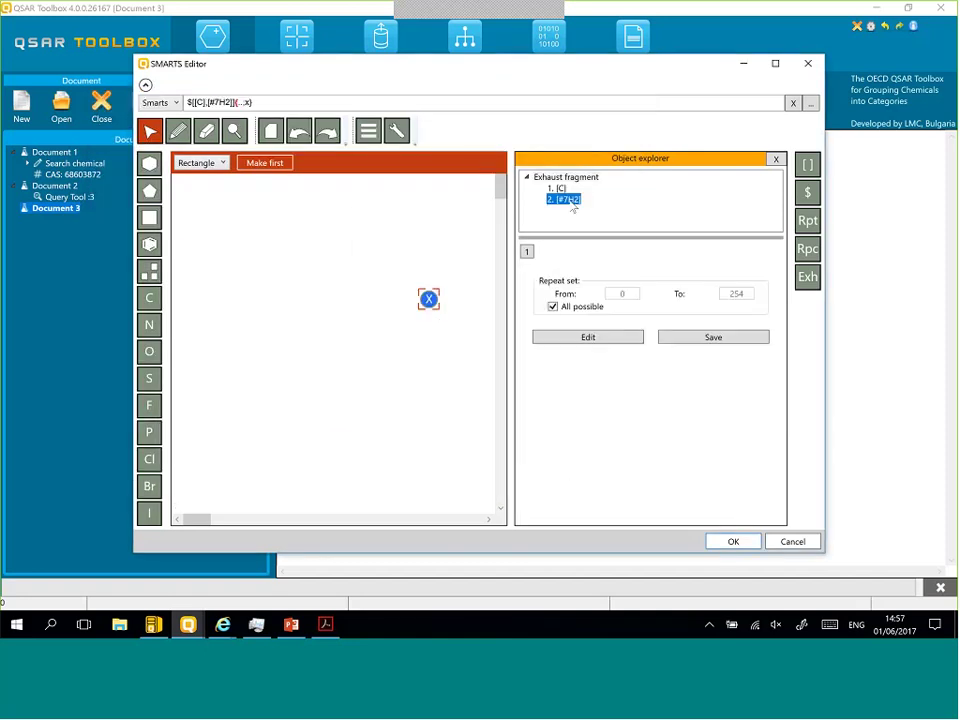
{"action": "left_click", "coordinate": [552, 307]}
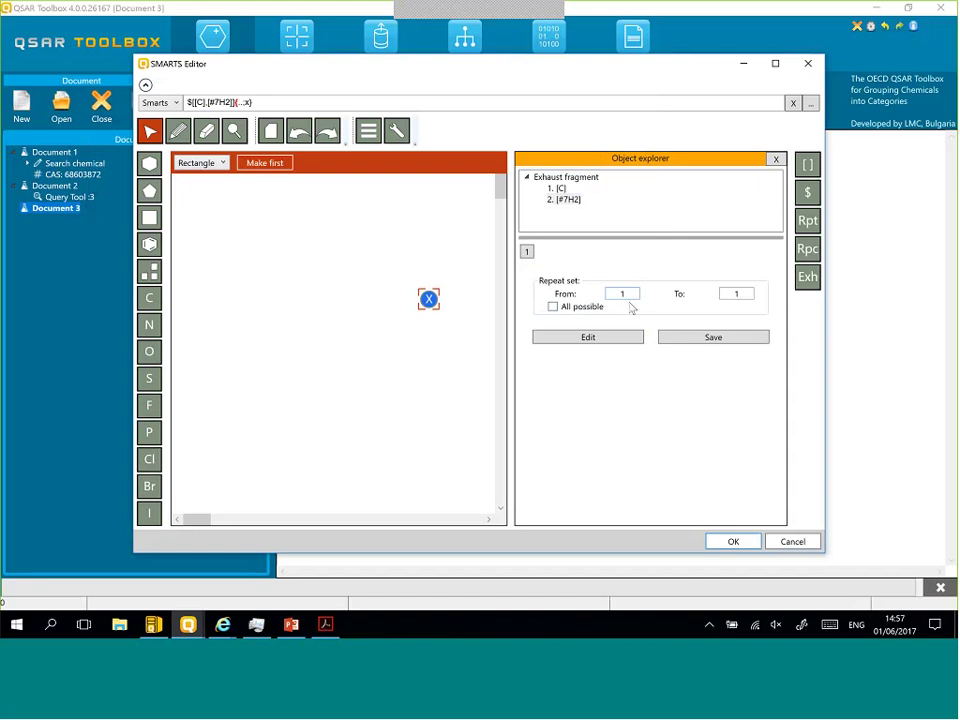
{"action": "left_click", "coordinate": [727, 341]}
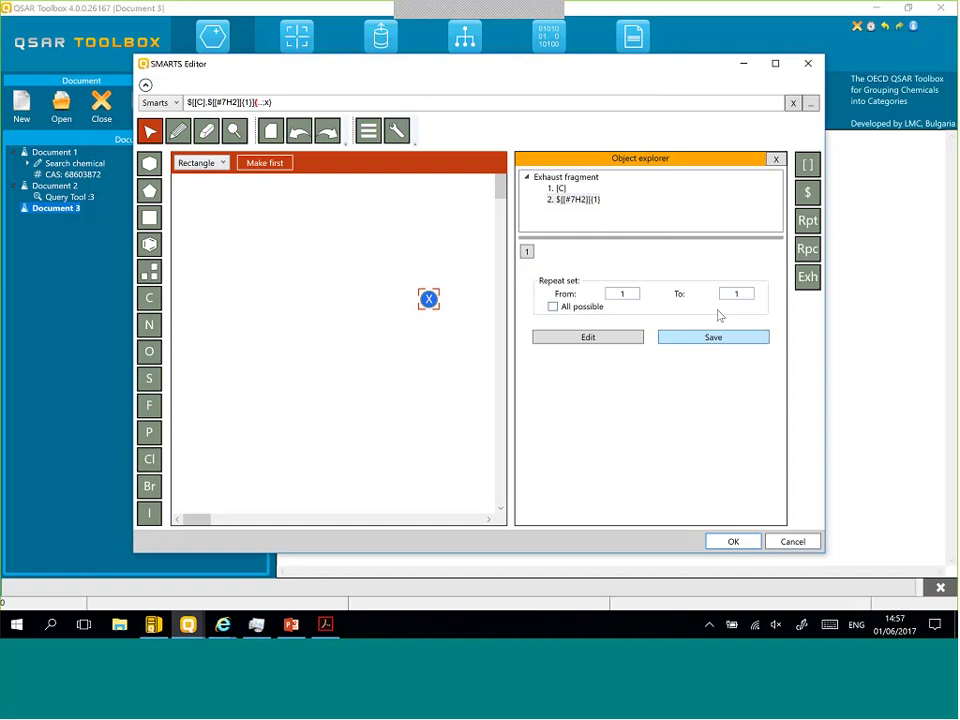
Step: Restrict the exhaust fragment's total count to 10..30, save it, and run the search, loading all the chemicals it lists
{"action": "left_click", "coordinate": [579, 182]}
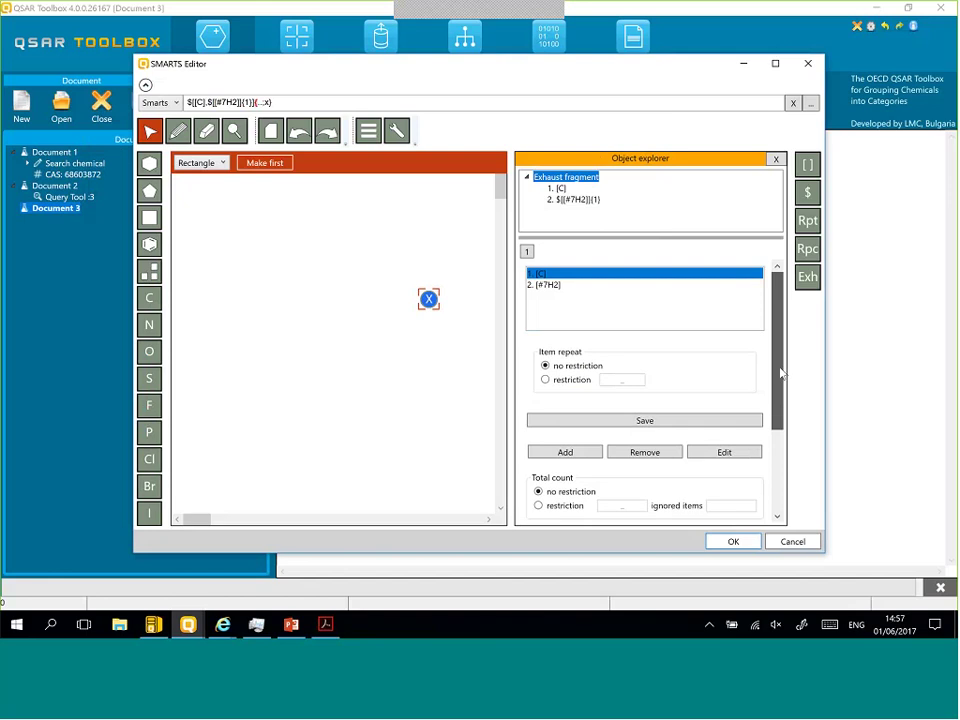
{"action": "left_click_drag", "start_coordinate": [780, 370], "coordinate": [778, 437]}
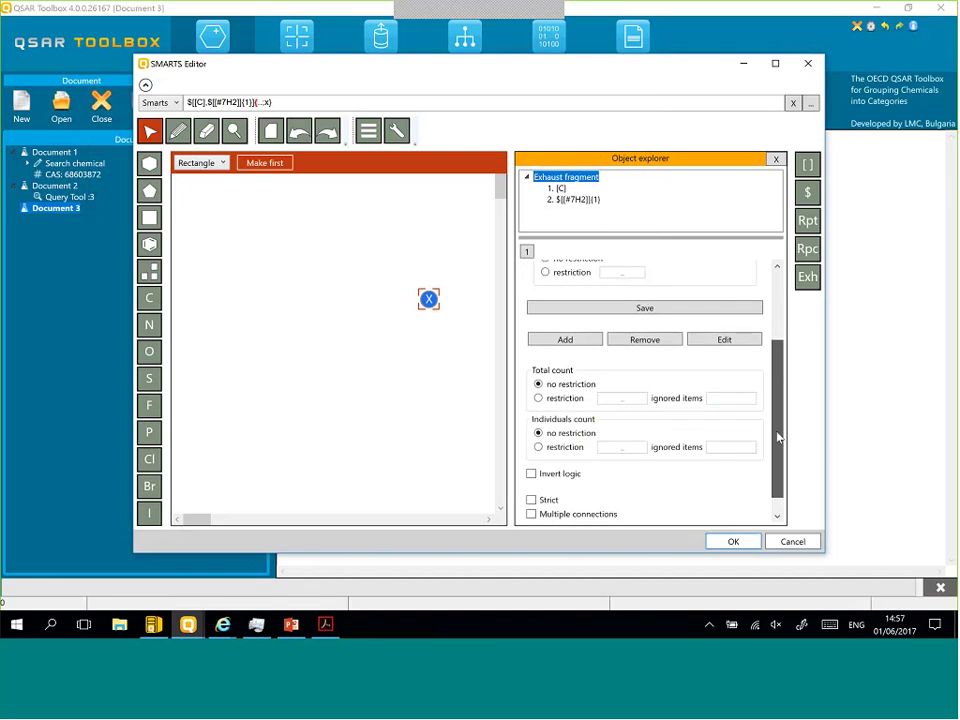
{"action": "left_click", "coordinate": [540, 398]}
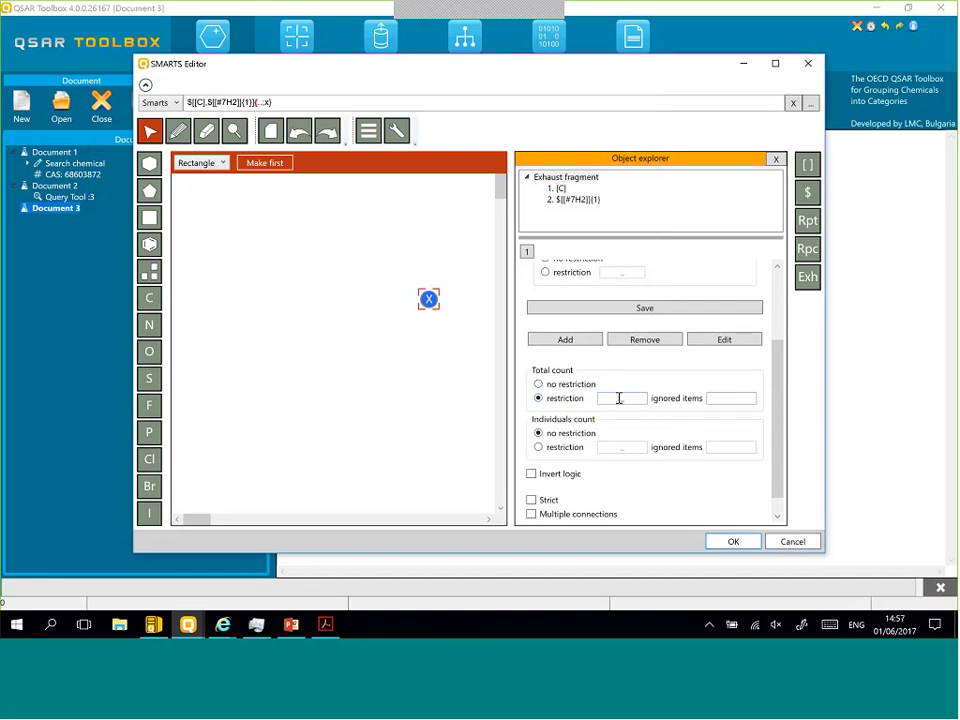
{"action": "left_click", "coordinate": [620, 398]}
{"action": "type", "text": "10..30"}
{"action": "left_click", "coordinate": [707, 342]}
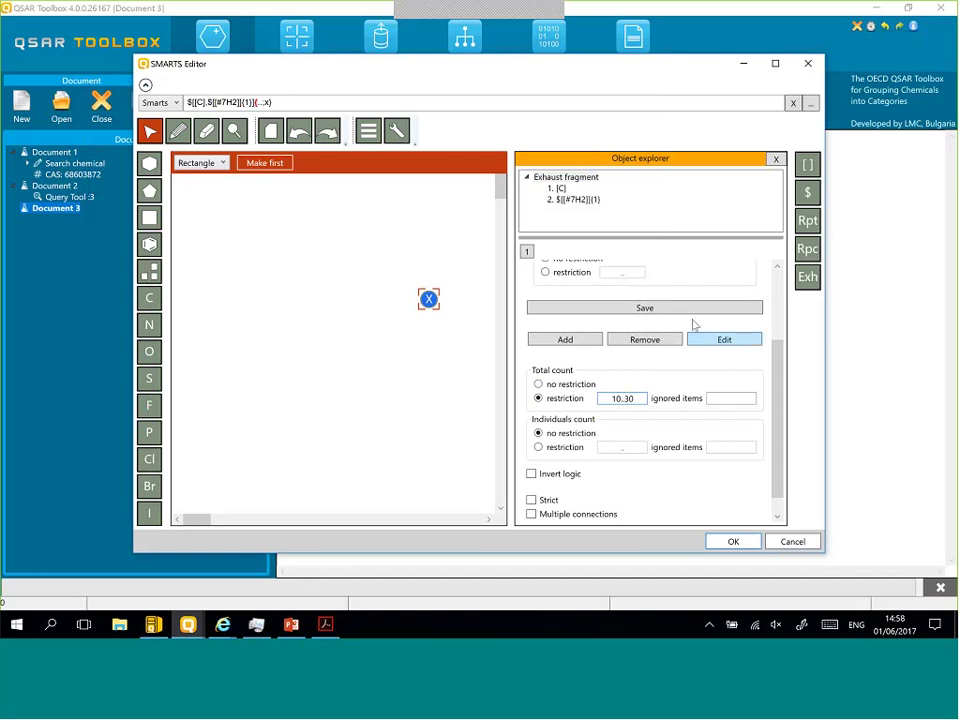
{"action": "left_click", "coordinate": [641, 307]}
{"action": "left_click", "coordinate": [738, 545]}
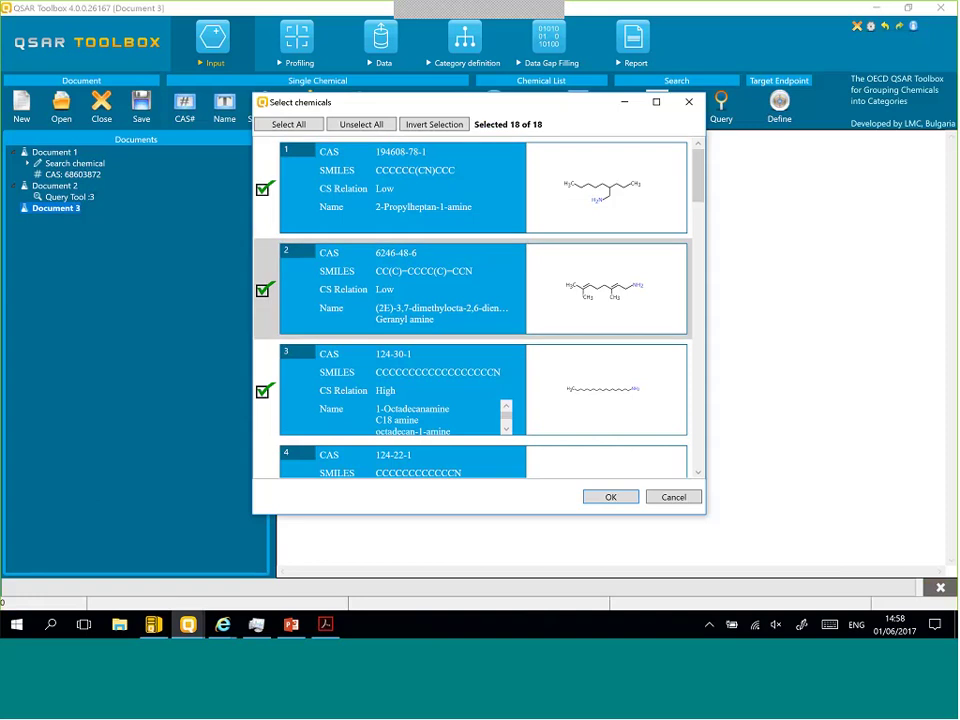
{"action": "left_click", "coordinate": [611, 497]}
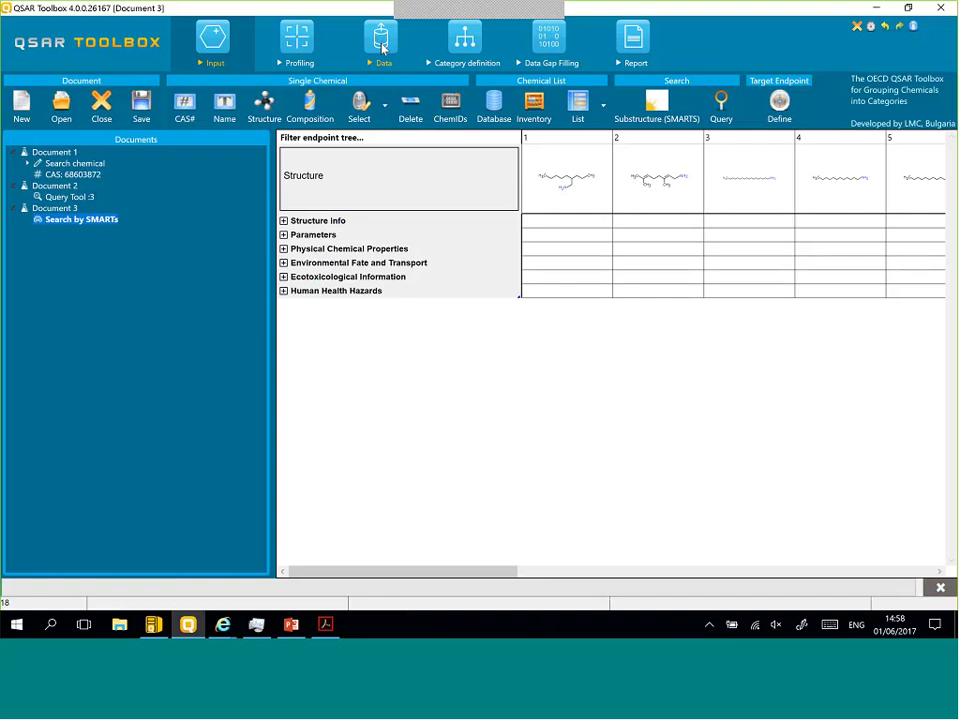
Step: Gather experimental data for the loaded chemicals, limited to the Aquatic Toxicity endpoint under Ecotoxicological Information
{"action": "left_click", "coordinate": [383, 48]}
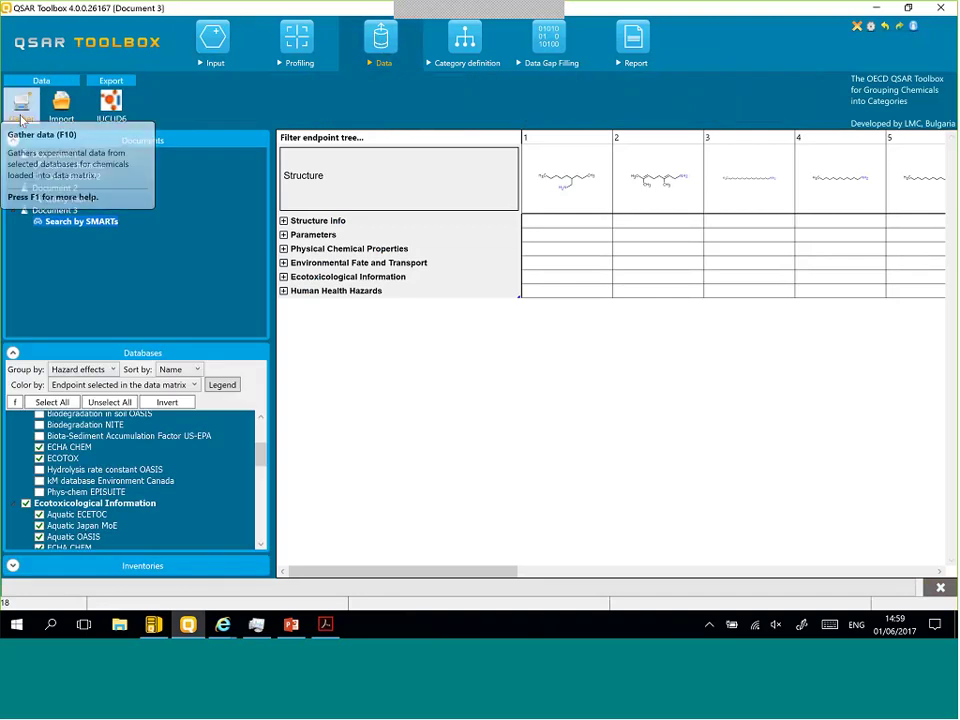
{"action": "left_click", "coordinate": [22, 120]}
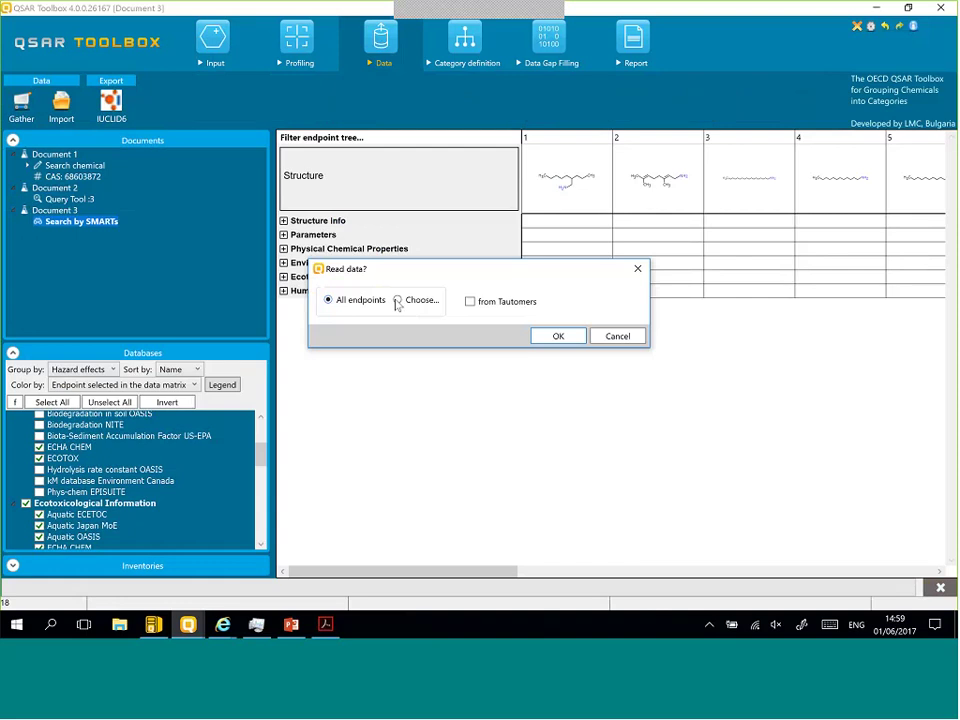
{"action": "left_click", "coordinate": [397, 301]}
{"action": "double_click", "coordinate": [385, 350]}
{"action": "left_click", "coordinate": [346, 361]}
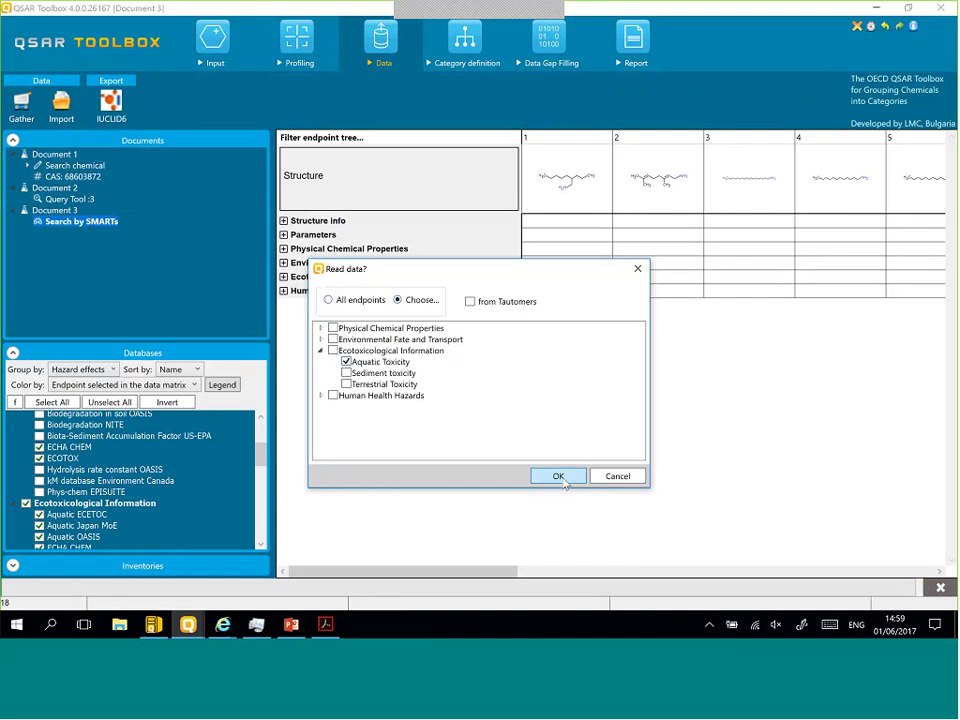
{"action": "left_click", "coordinate": [560, 476]}
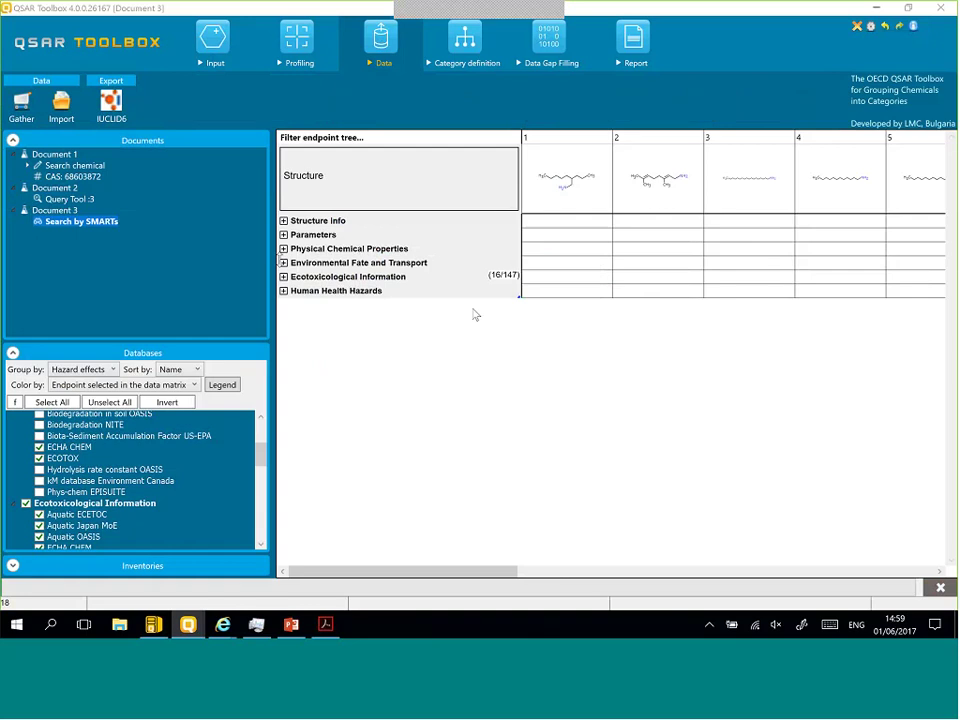
Step: Expand Aquatic Toxicity by species and examine the measured data across all the chemicals in the matrix
{"action": "left_click", "coordinate": [284, 277]}
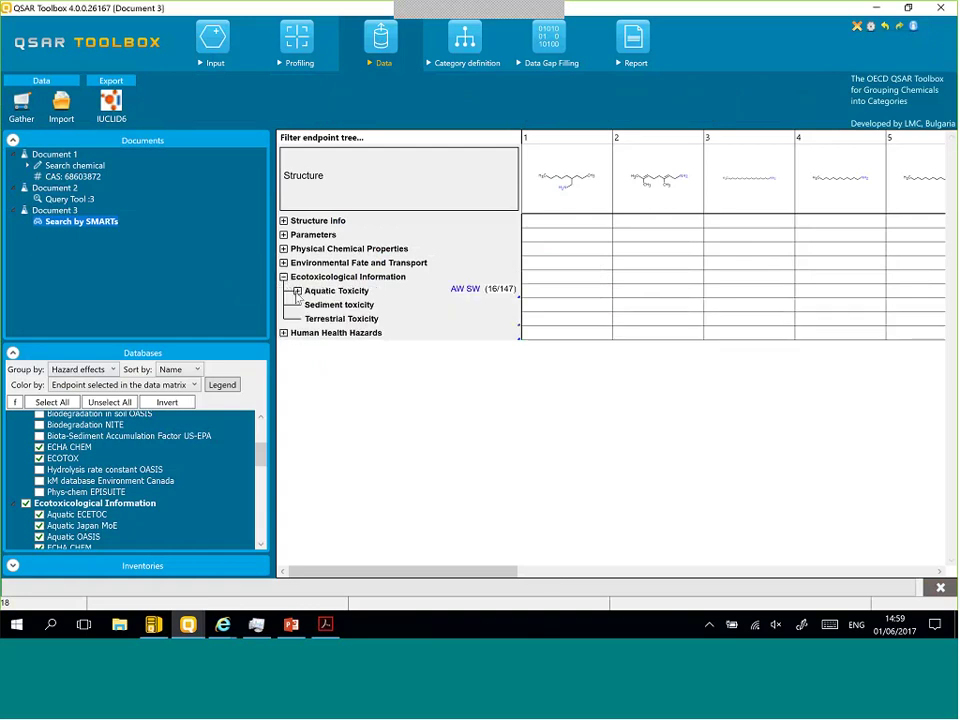
{"action": "left_click", "coordinate": [297, 291]}
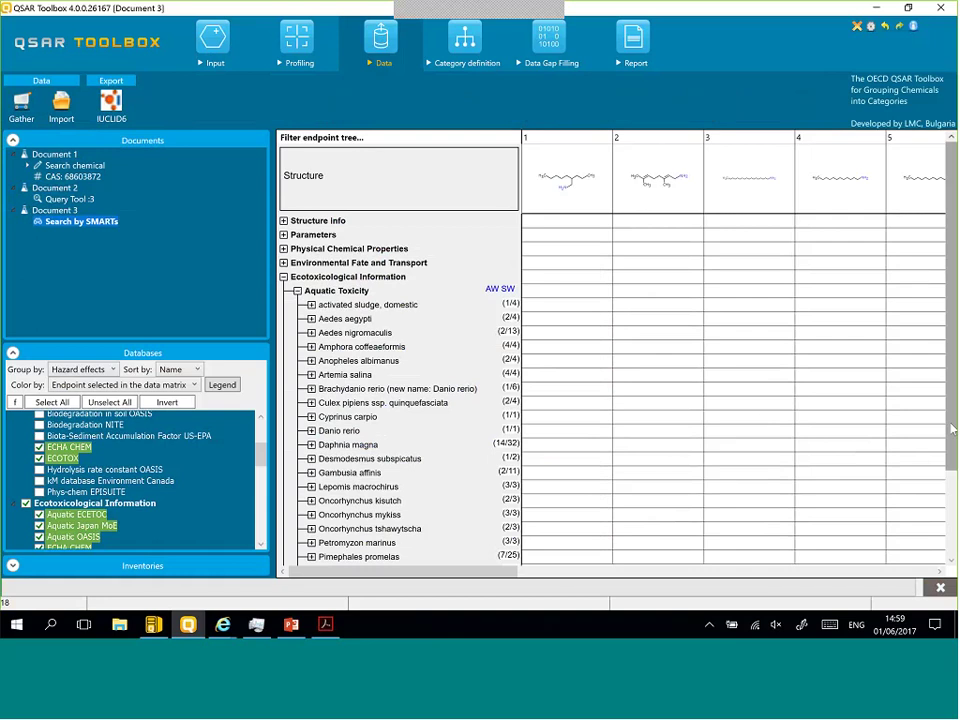
{"action": "scroll", "coordinate": [953, 435], "scroll_direction": "down", "scroll_amount": 3}
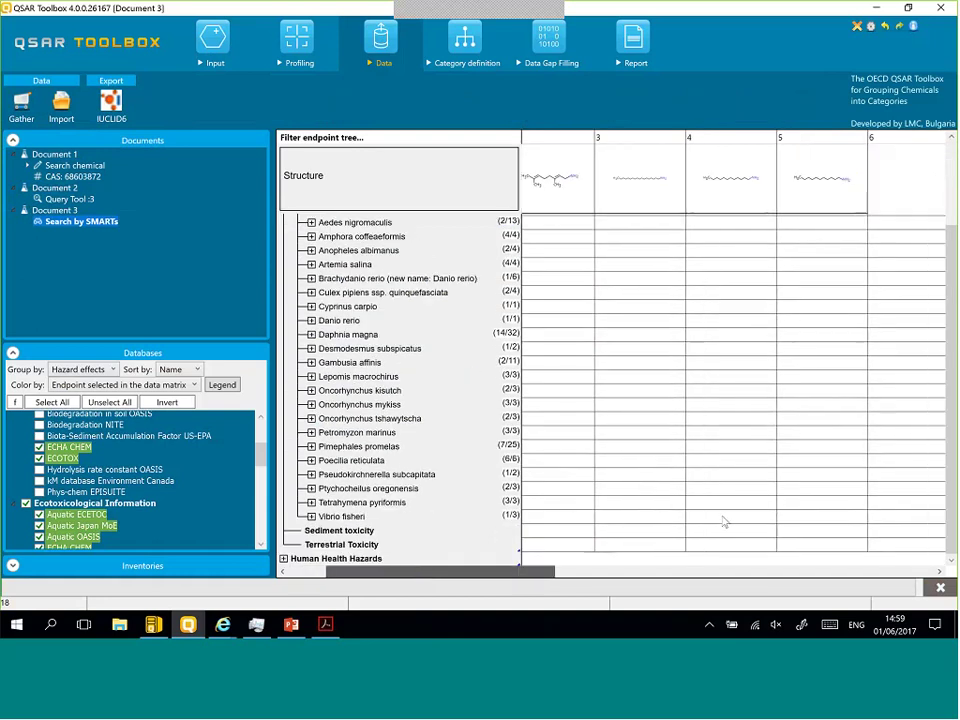
{"action": "left_click_drag", "start_coordinate": [724, 572], "coordinate": [736, 388]}
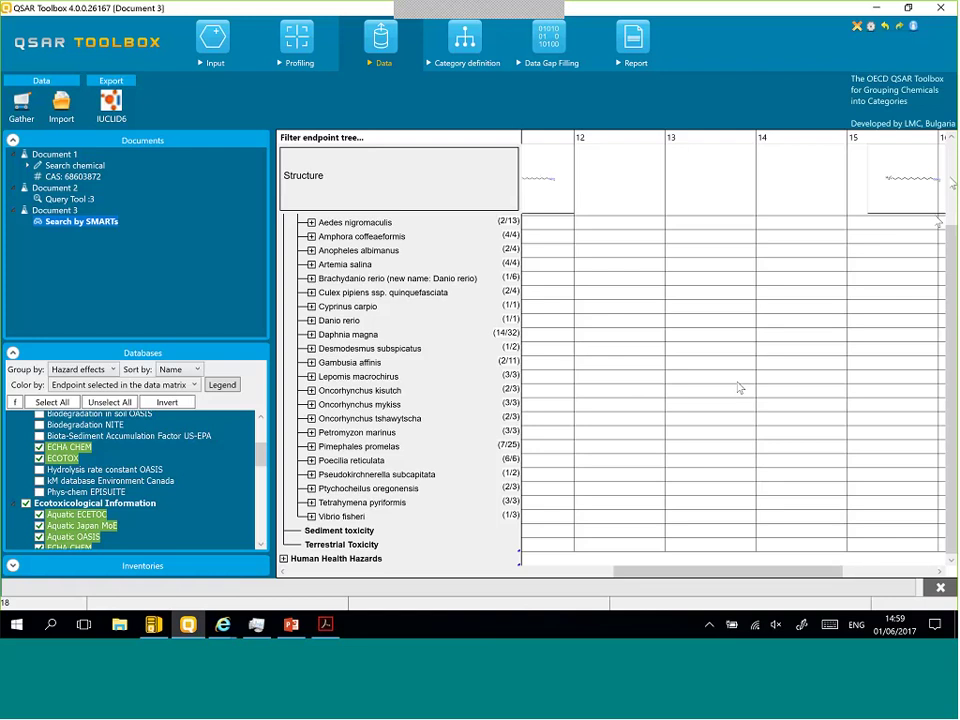
{"action": "scroll", "coordinate": [715, 561], "scroll_direction": "up", "scroll_amount": 3}
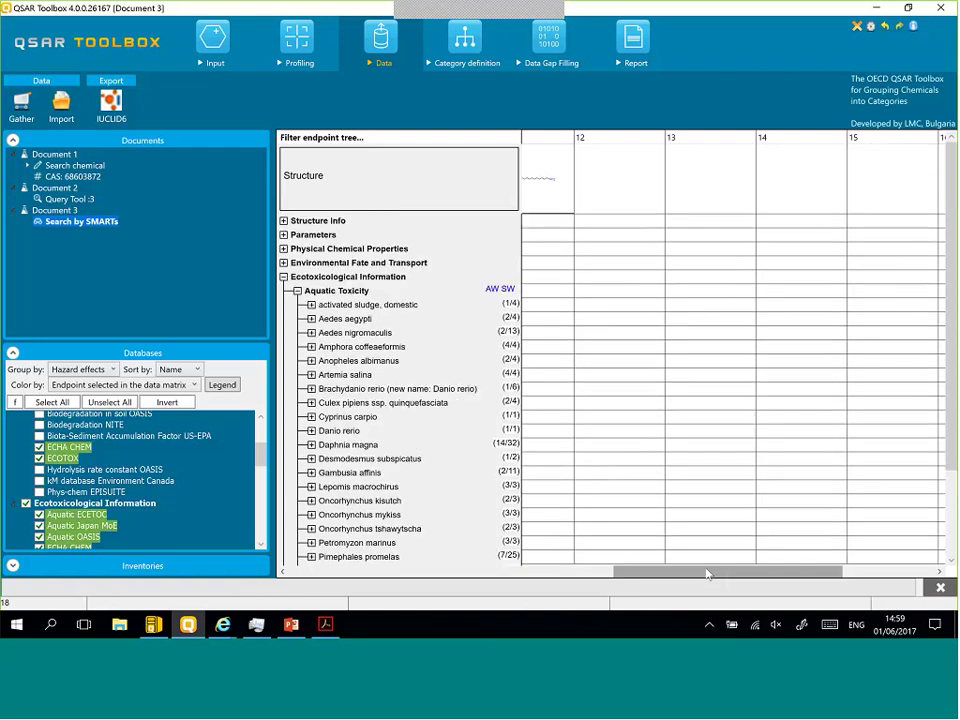
{"action": "left_click_drag", "start_coordinate": [706, 574], "coordinate": [324, 577]}
{"action": "left_click", "coordinate": [919, 571]}
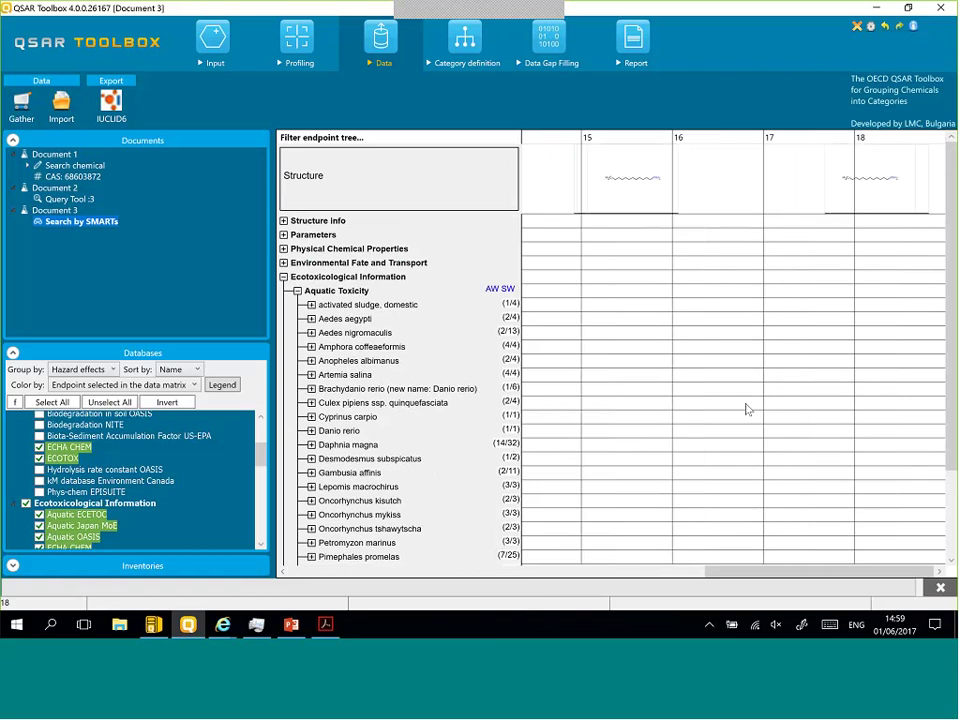
{"action": "left_click_drag", "start_coordinate": [673, 208], "coordinate": [676, 208]}
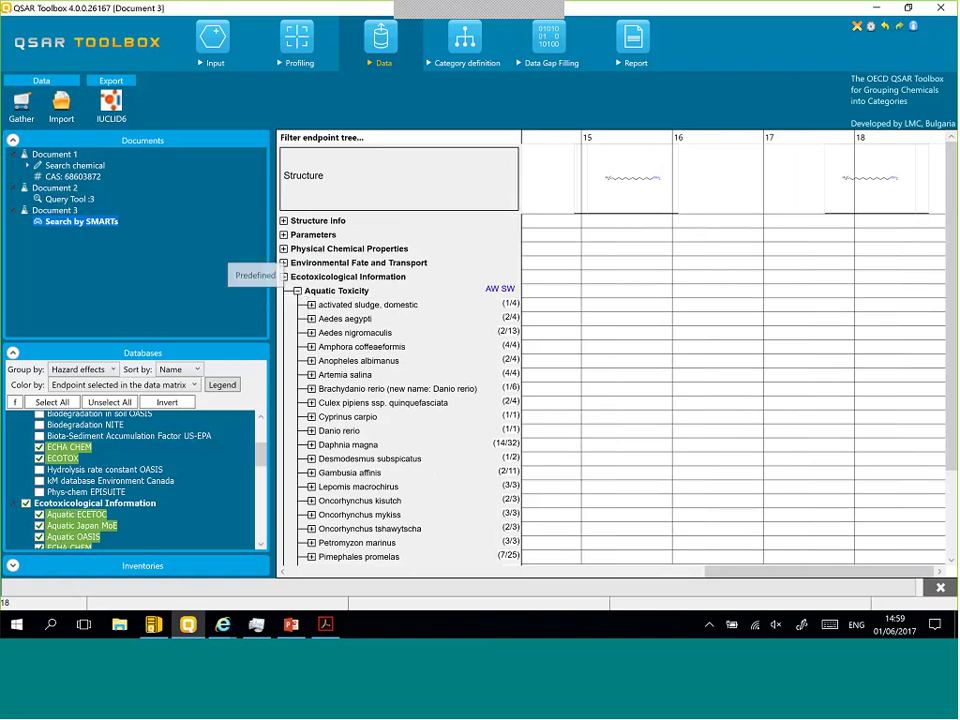
Step: Define the target endpoint as Aquatic Toxicity under Ecotoxicological Information, with LC50 as the endpoint
{"action": "left_click", "coordinate": [213, 48]}
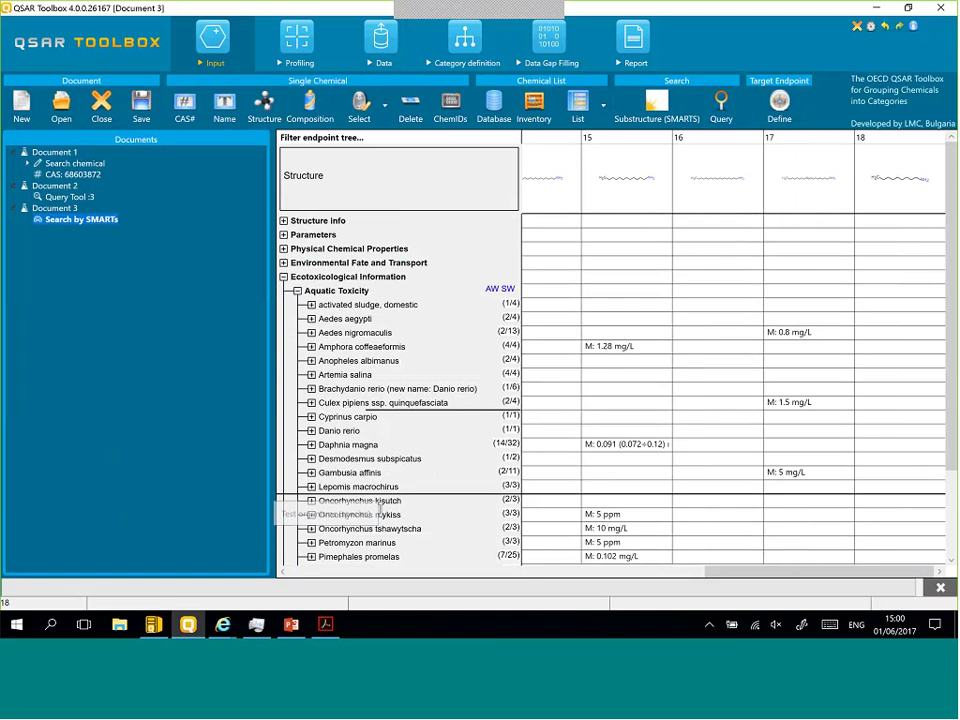
{"action": "left_click", "coordinate": [626, 556]}
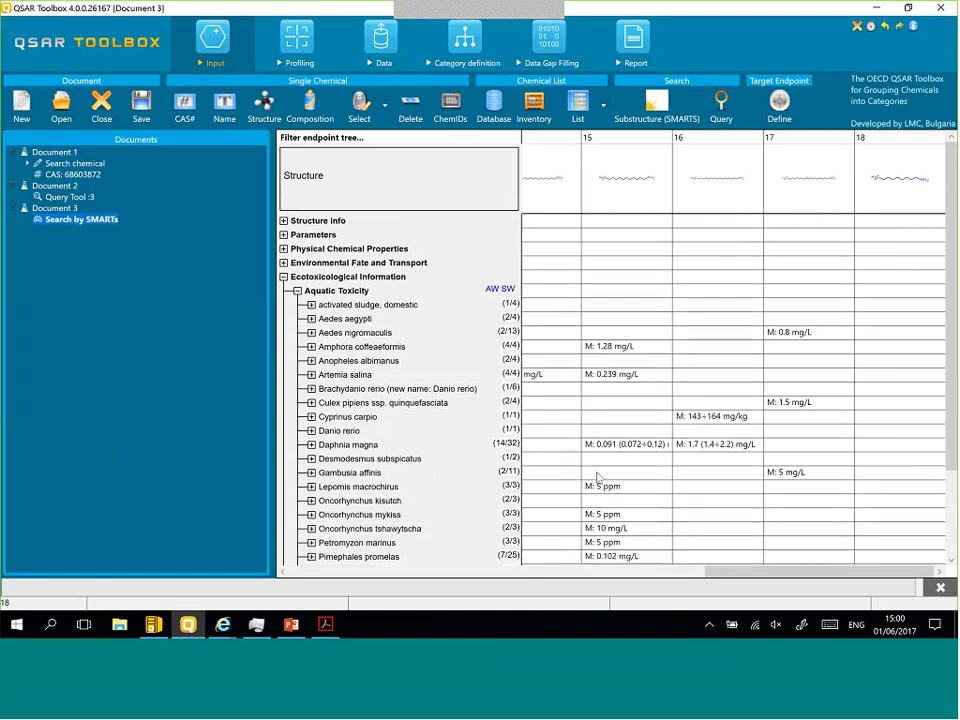
{"action": "left_click", "coordinate": [900, 458]}
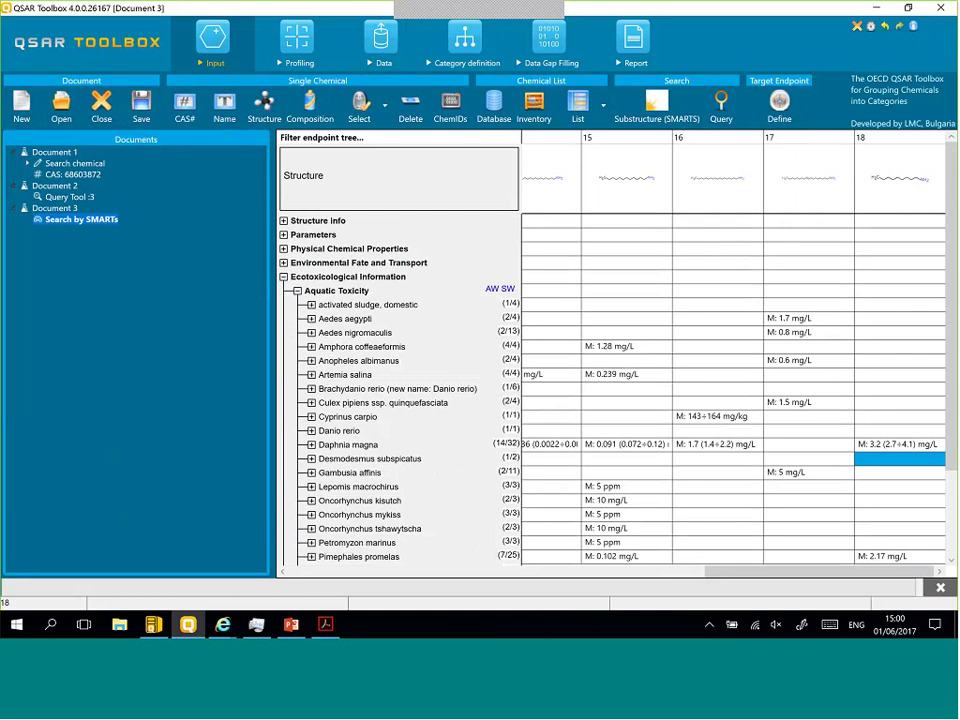
{"action": "left_click", "coordinate": [785, 103]}
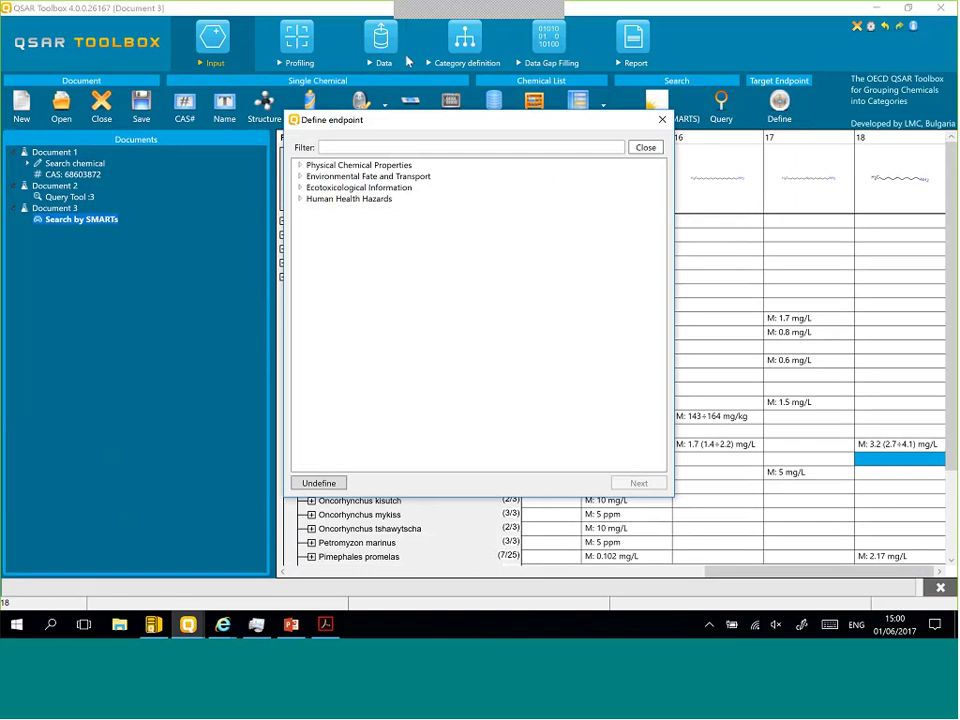
{"action": "left_click", "coordinate": [301, 188]}
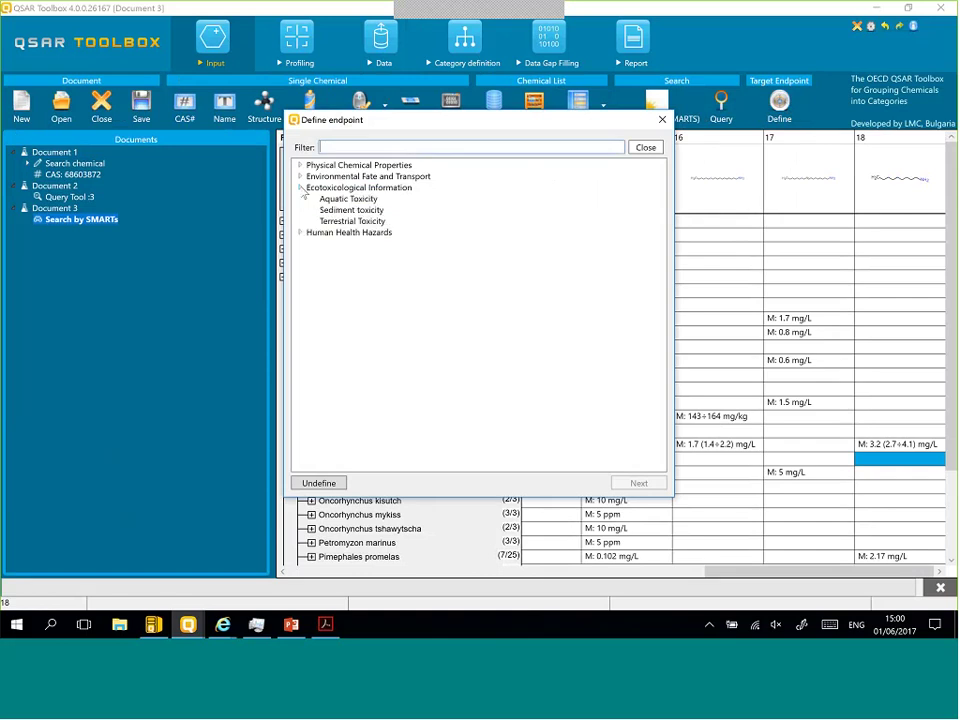
{"action": "left_click", "coordinate": [348, 199]}
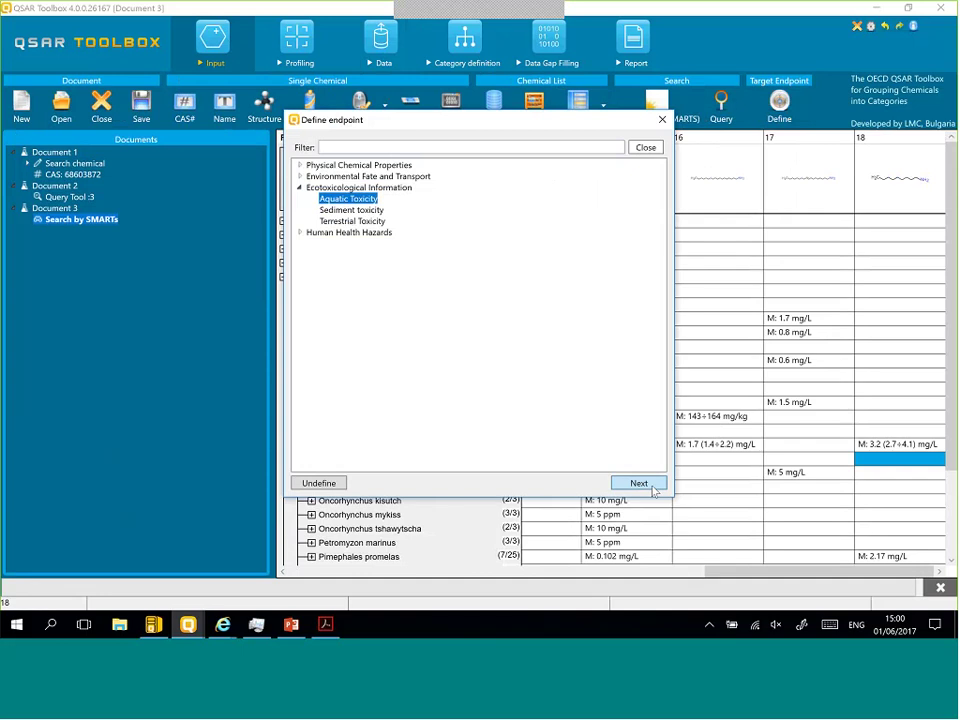
{"action": "left_click", "coordinate": [639, 483]}
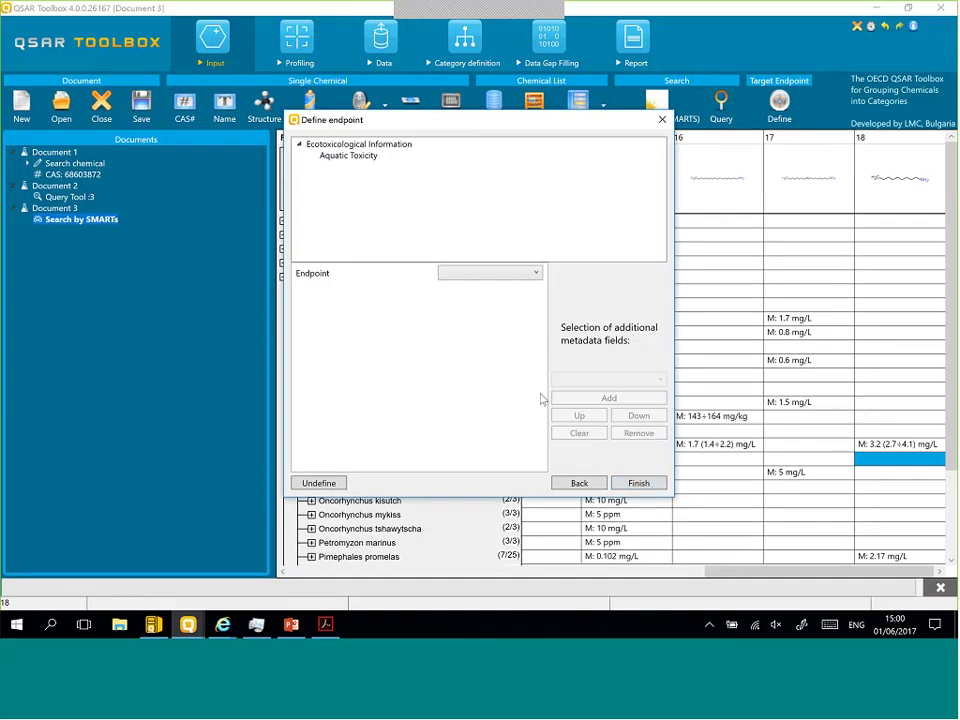
{"action": "left_click", "coordinate": [480, 277]}
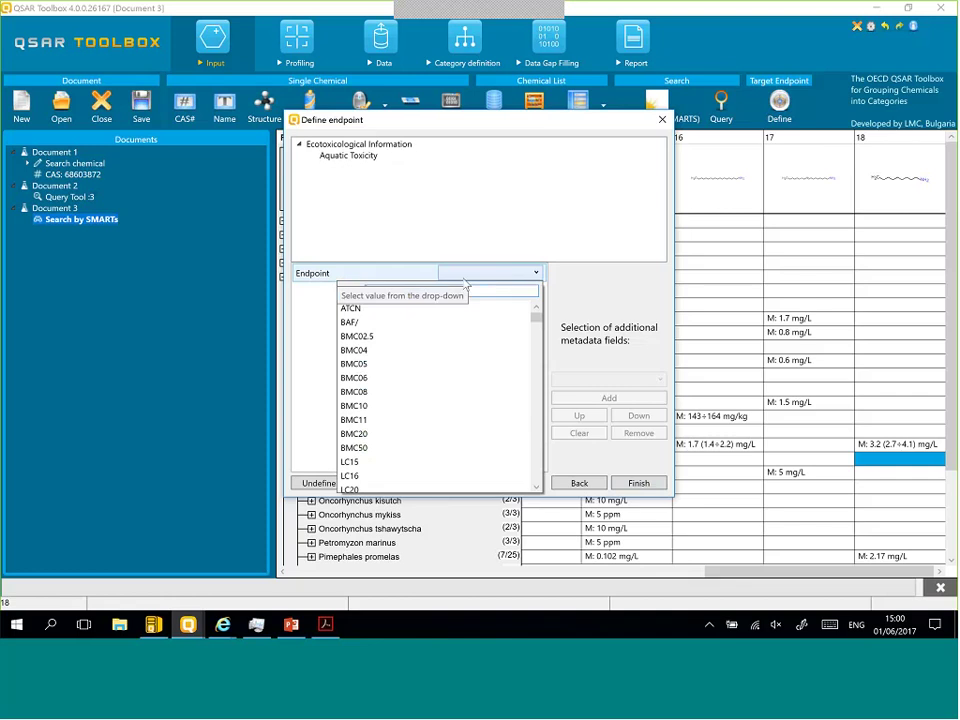
{"action": "type", "text": "LC5"}
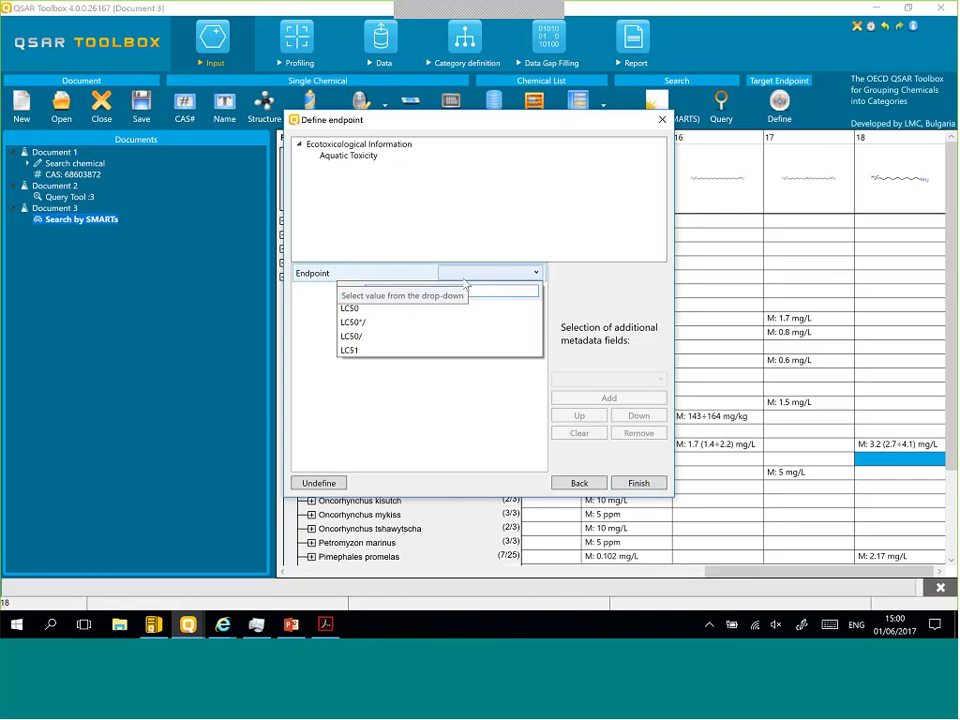
{"action": "type", "text": "0"}
{"action": "left_click", "coordinate": [345, 308]}
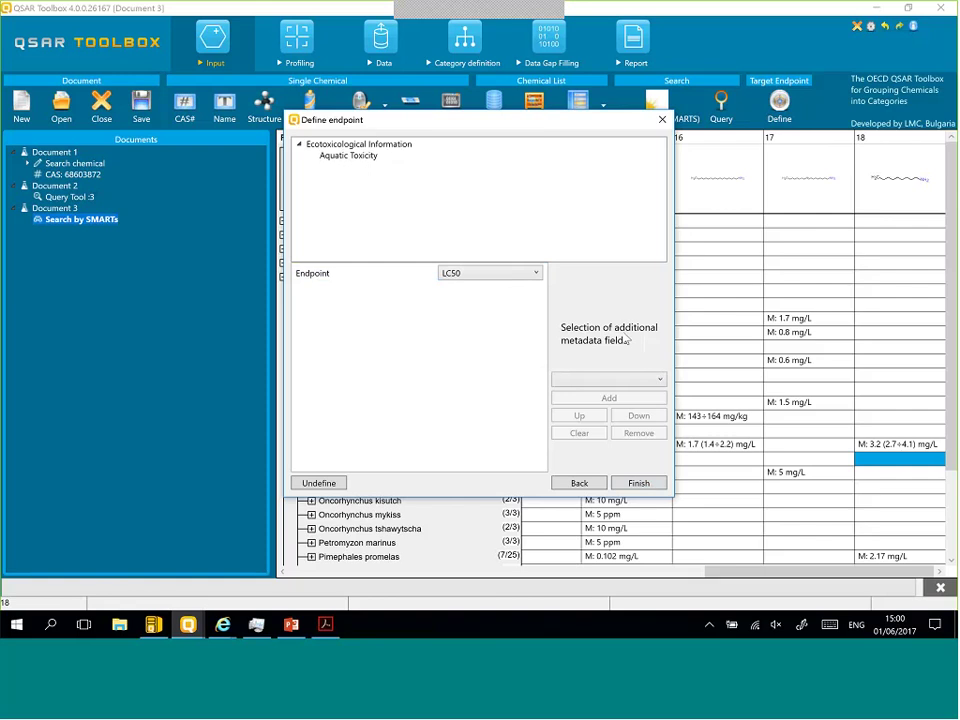
Step: Add the Duration metadata field to the target endpoint, set it to 96 h, and finish the definition
{"action": "left_click", "coordinate": [621, 381]}
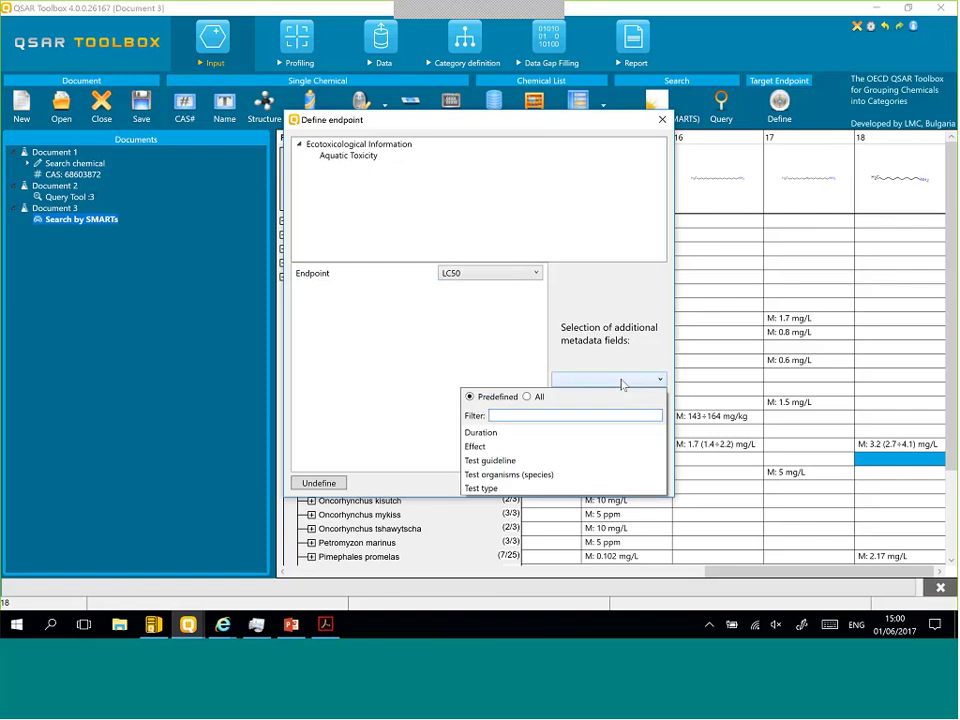
{"action": "left_click", "coordinate": [497, 433]}
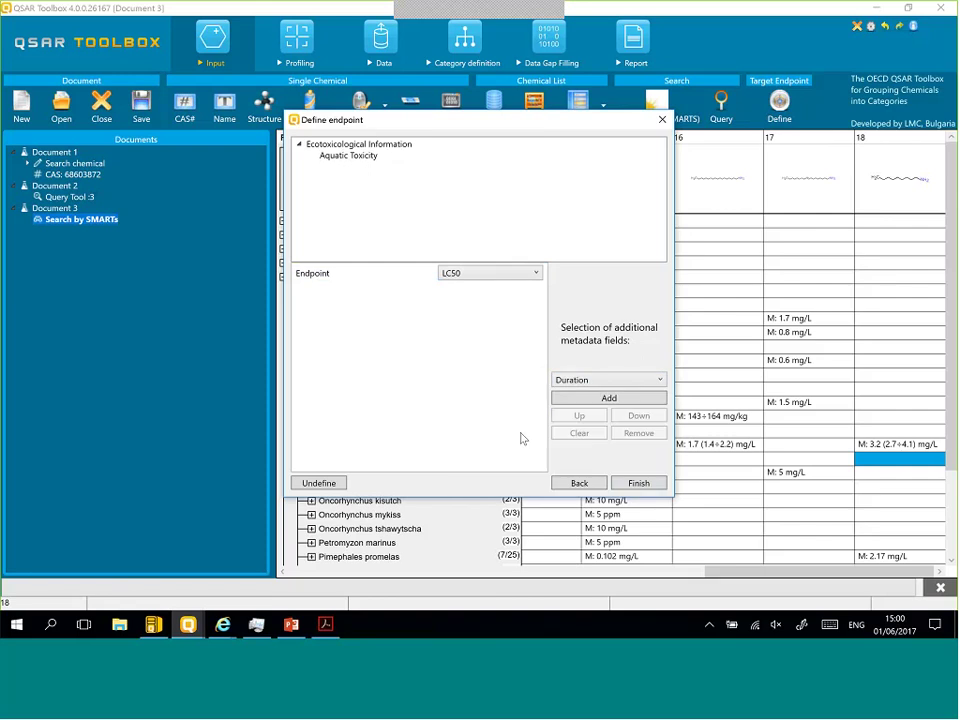
{"action": "left_click", "coordinate": [600, 398]}
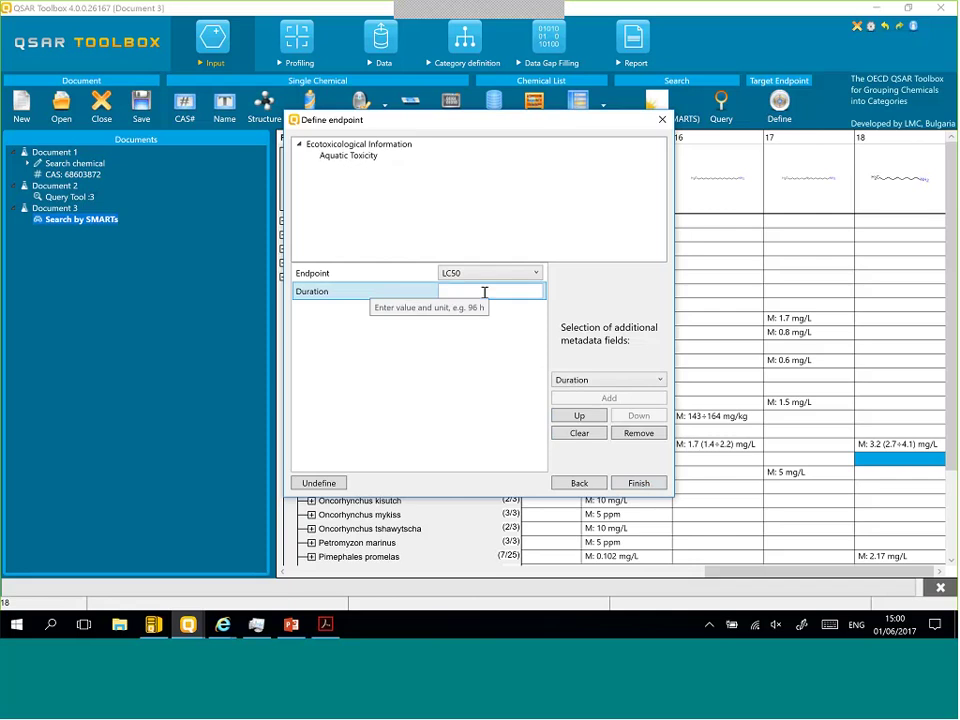
{"action": "left_click", "coordinate": [484, 292]}
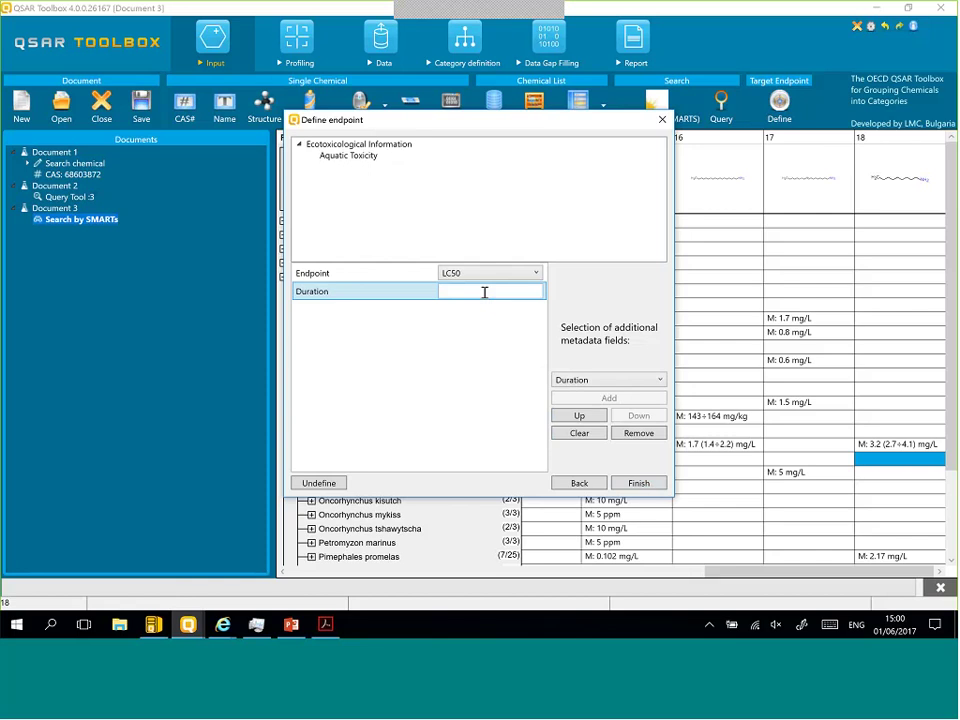
{"action": "type", "text": "96 h"}
{"action": "left_click", "coordinate": [648, 486]}
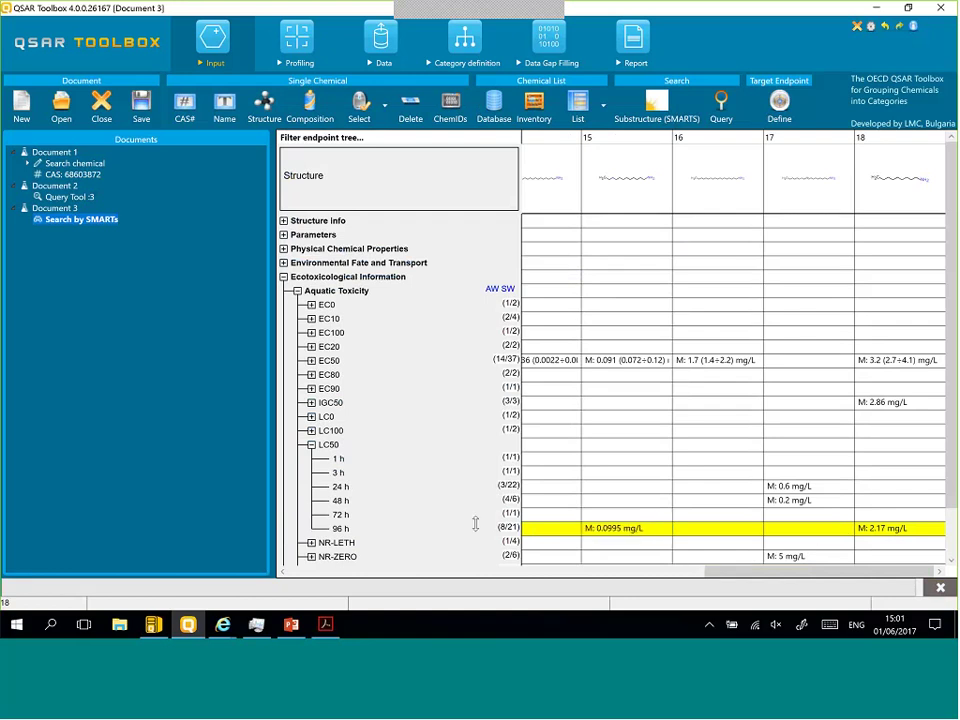
Step: Examine the data points behind chemical 15's 96 h LC50 value, including their source databases, and close the details
{"action": "double_click", "coordinate": [619, 529]}
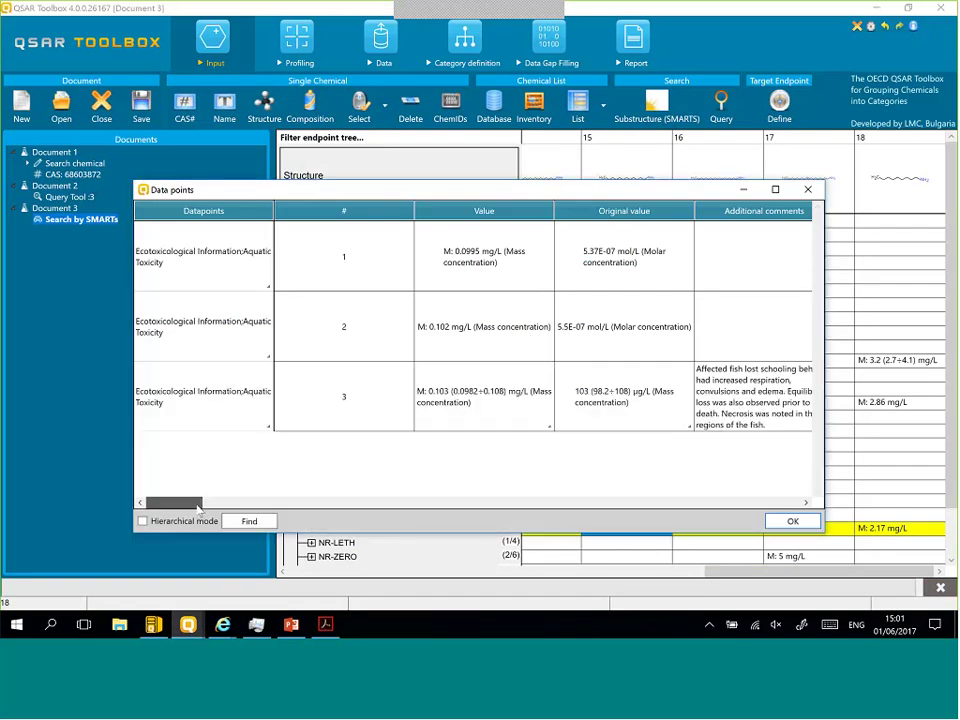
{"action": "left_click_drag", "start_coordinate": [197, 505], "coordinate": [312, 505]}
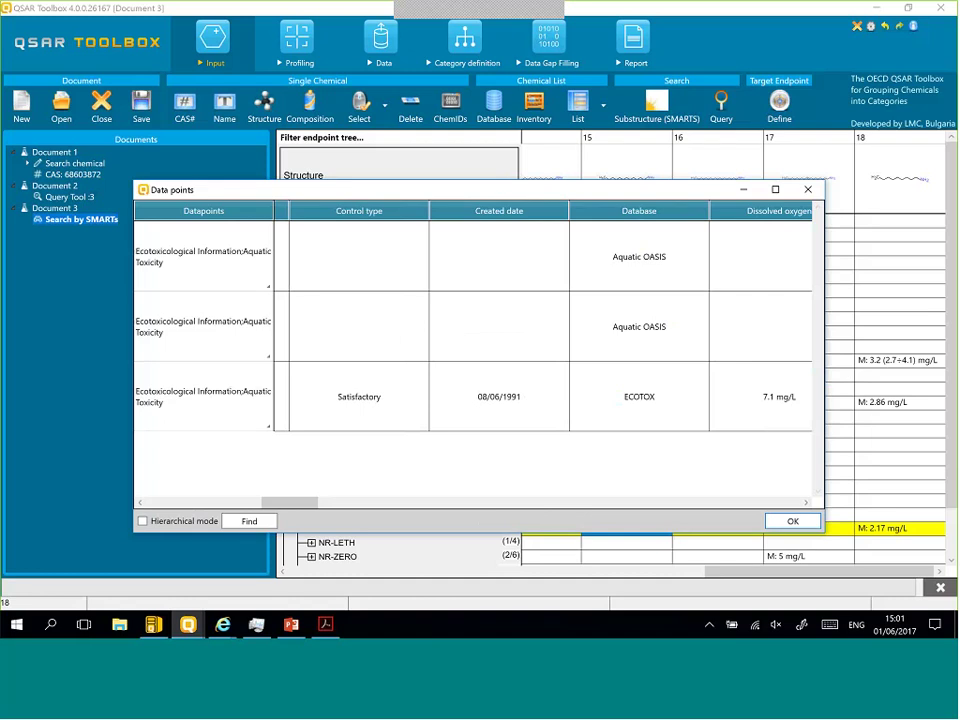
{"action": "left_click", "coordinate": [810, 190]}
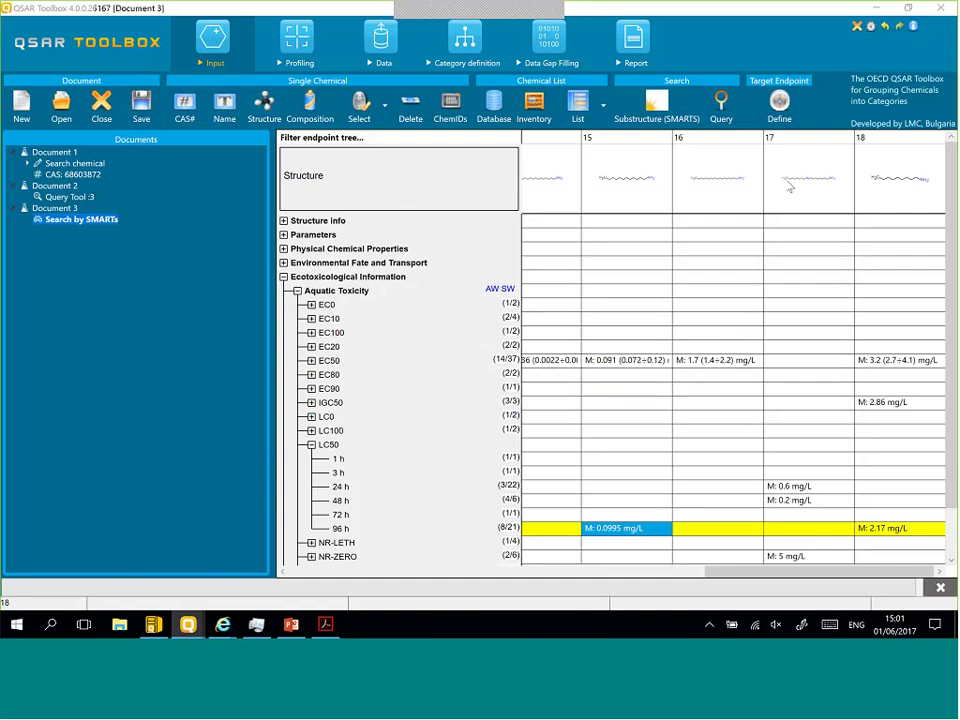
{"action": "left_click", "coordinate": [675, 118]}
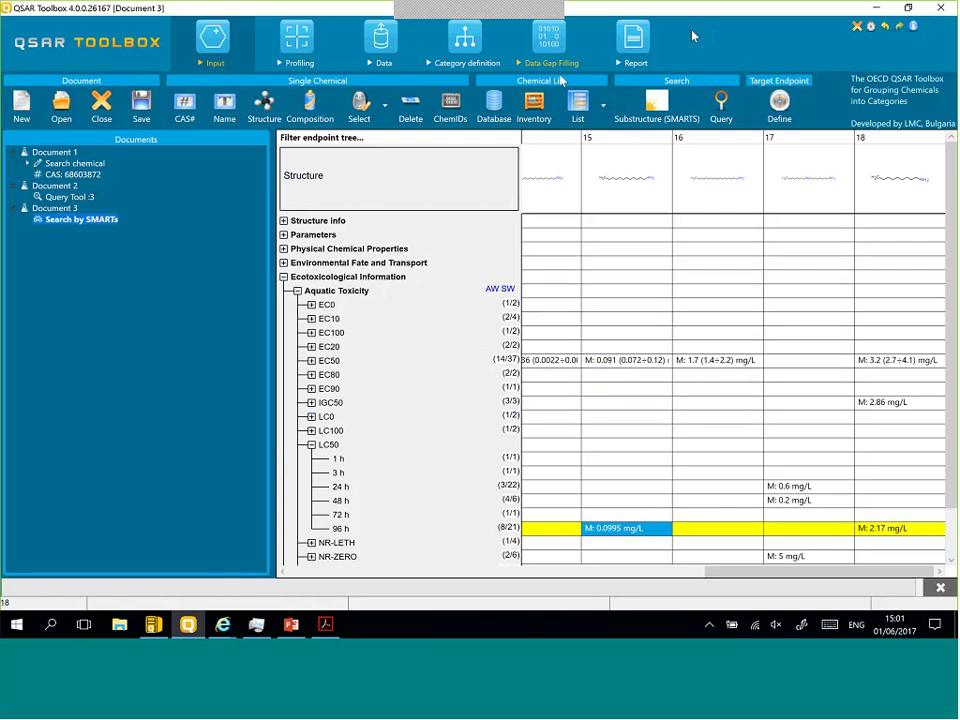
Step: Create a new document and restrict the selected databases to Aquatic OASIS only
{"action": "left_click", "coordinate": [21, 103]}
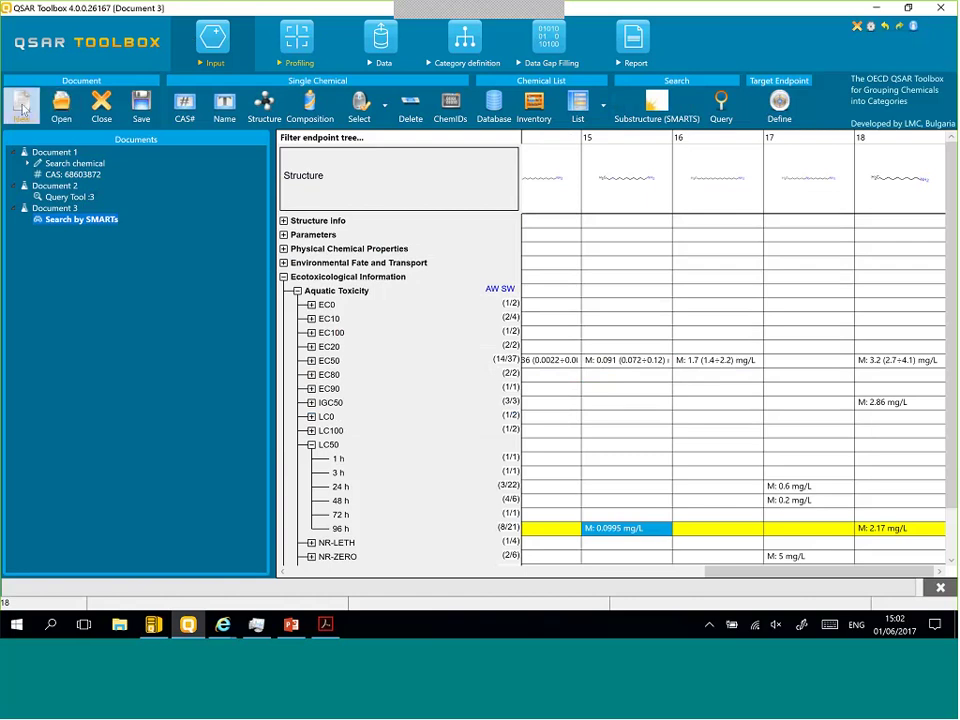
{"action": "left_click", "coordinate": [533, 360]}
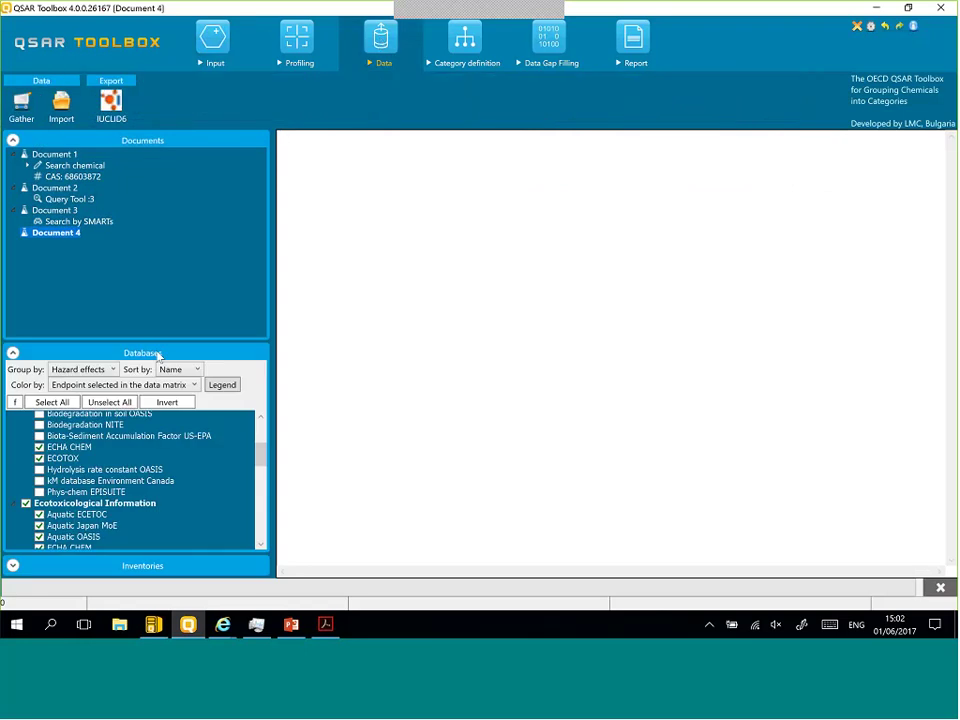
{"action": "scroll", "coordinate": [260, 458], "scroll_direction": "down", "scroll_amount": 1}
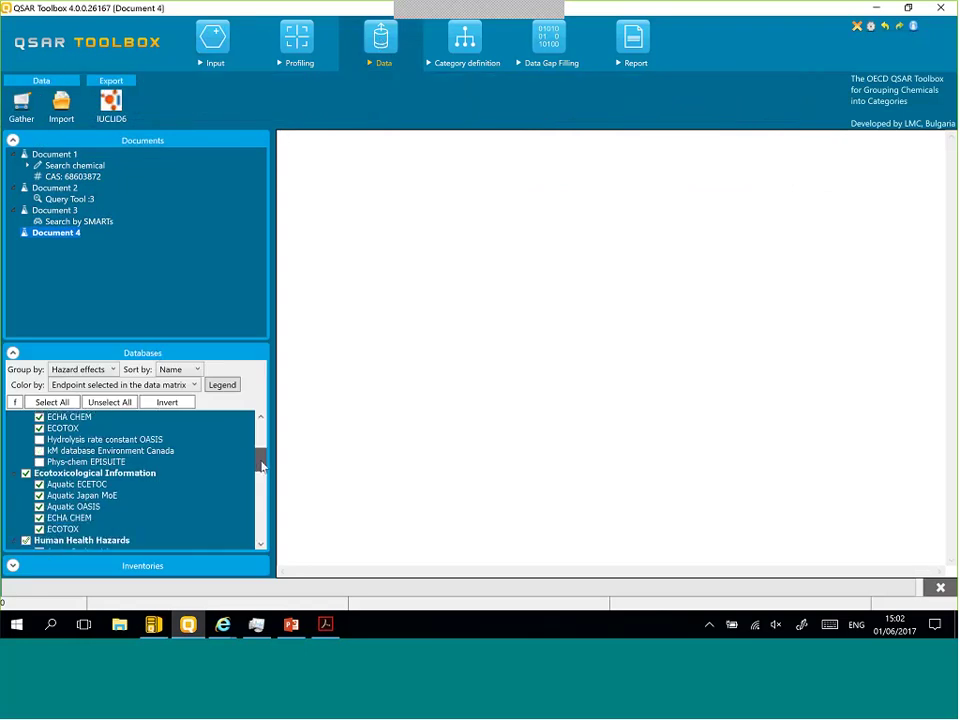
{"action": "scroll", "coordinate": [260, 466], "scroll_direction": "down", "scroll_amount": 1}
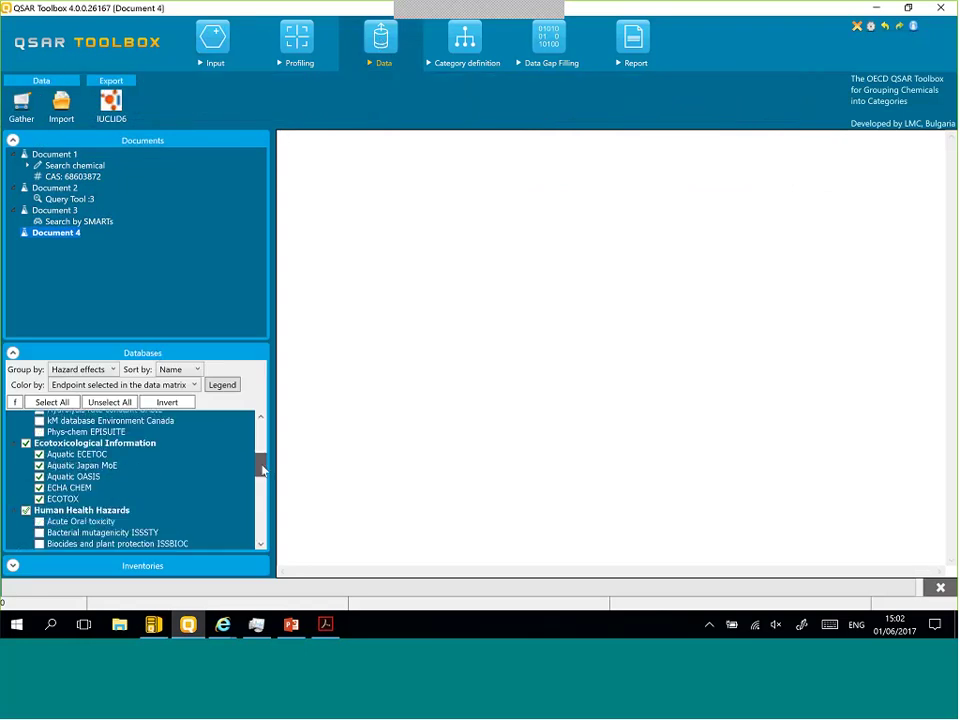
{"action": "left_click", "coordinate": [26, 443]}
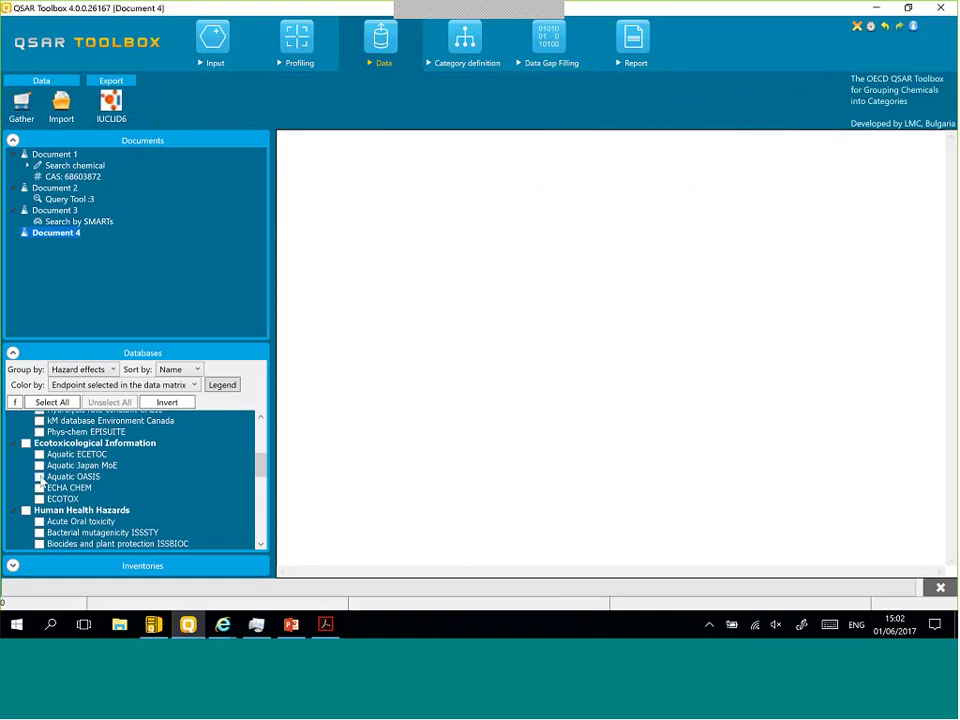
{"action": "left_click", "coordinate": [40, 477]}
Step: Start a Query tool search on the selected database, choosing LC50 under Aquatic Toxicity as the data endpoint
{"action": "left_click", "coordinate": [212, 45]}
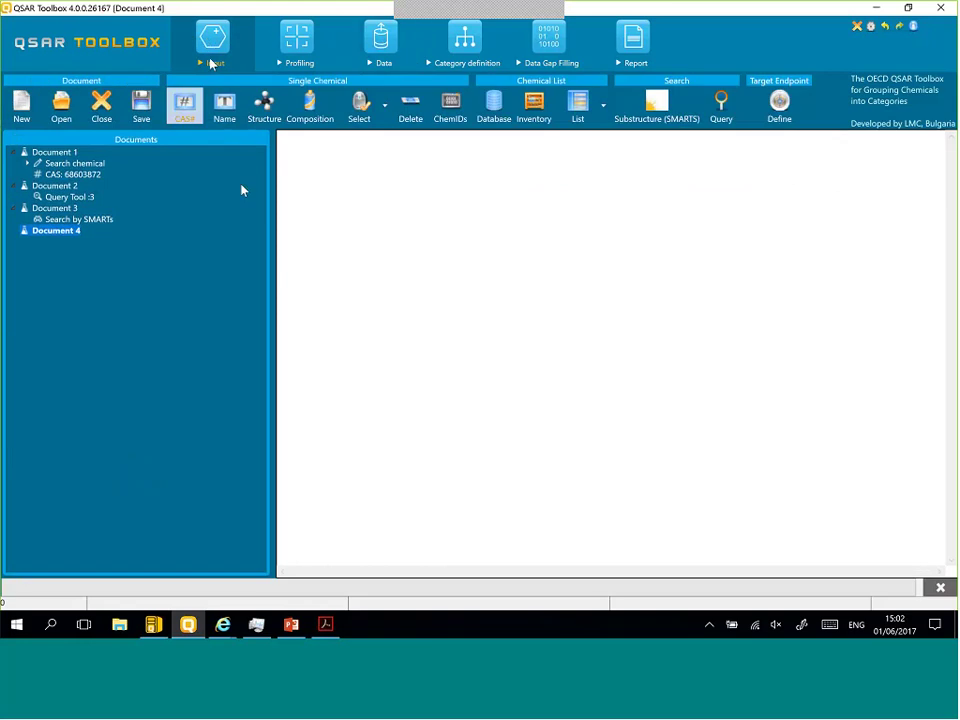
{"action": "left_click", "coordinate": [720, 103]}
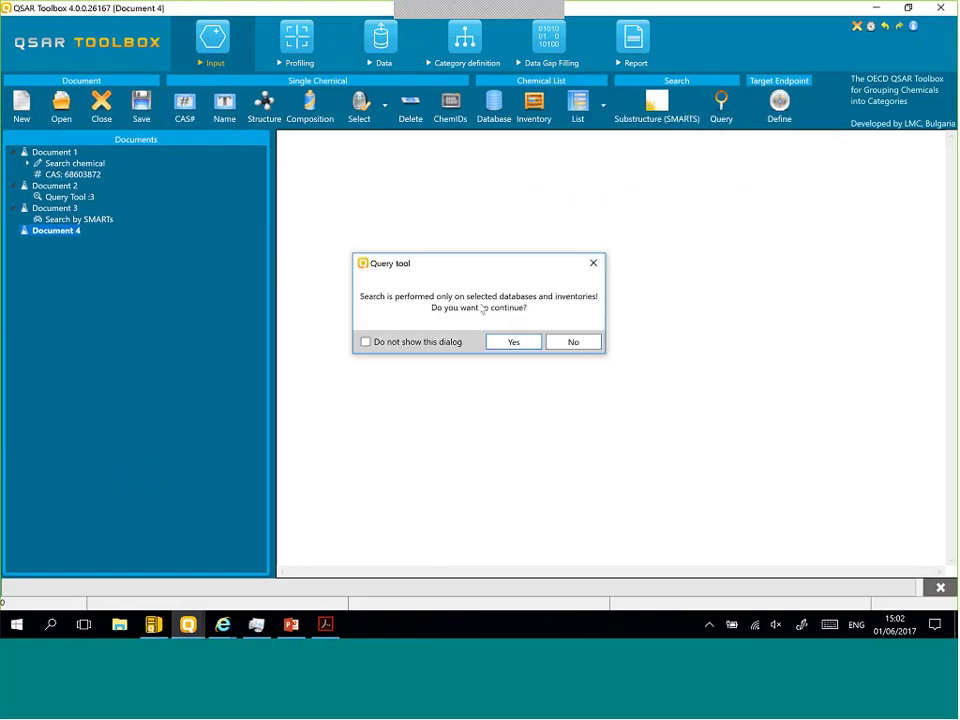
{"action": "left_click", "coordinate": [518, 346]}
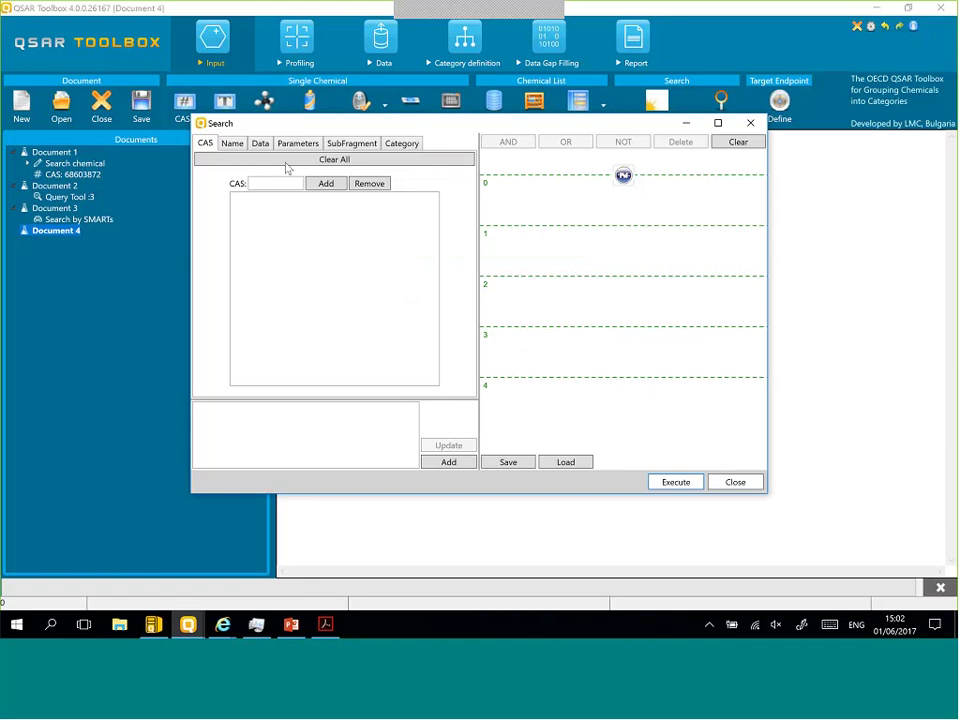
{"action": "left_click", "coordinate": [261, 145]}
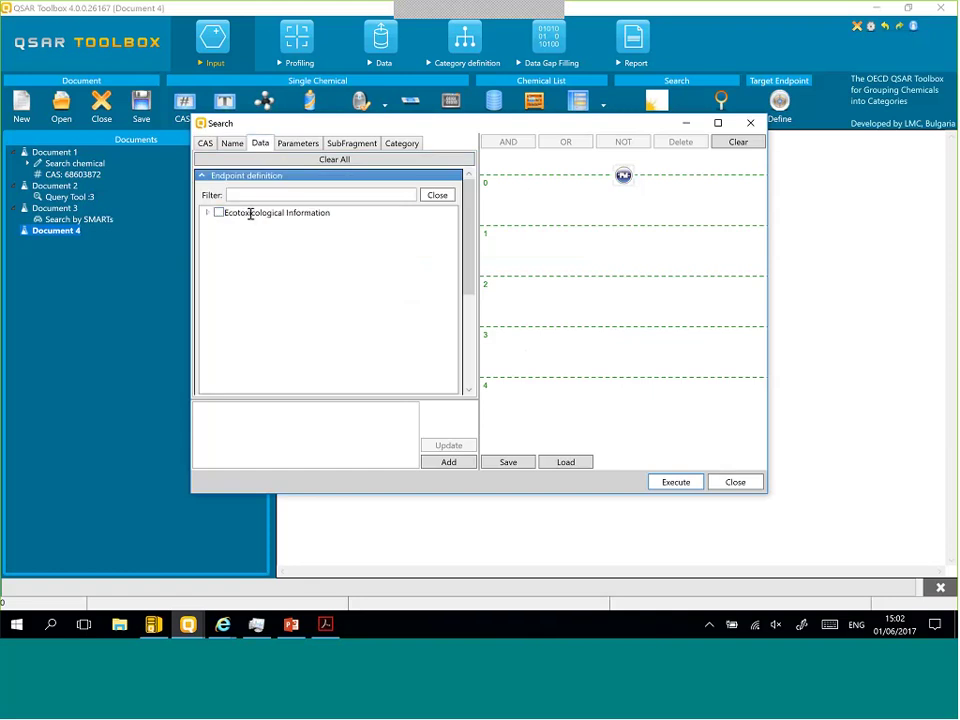
{"action": "left_click", "coordinate": [207, 213]}
{"action": "left_click", "coordinate": [220, 224]}
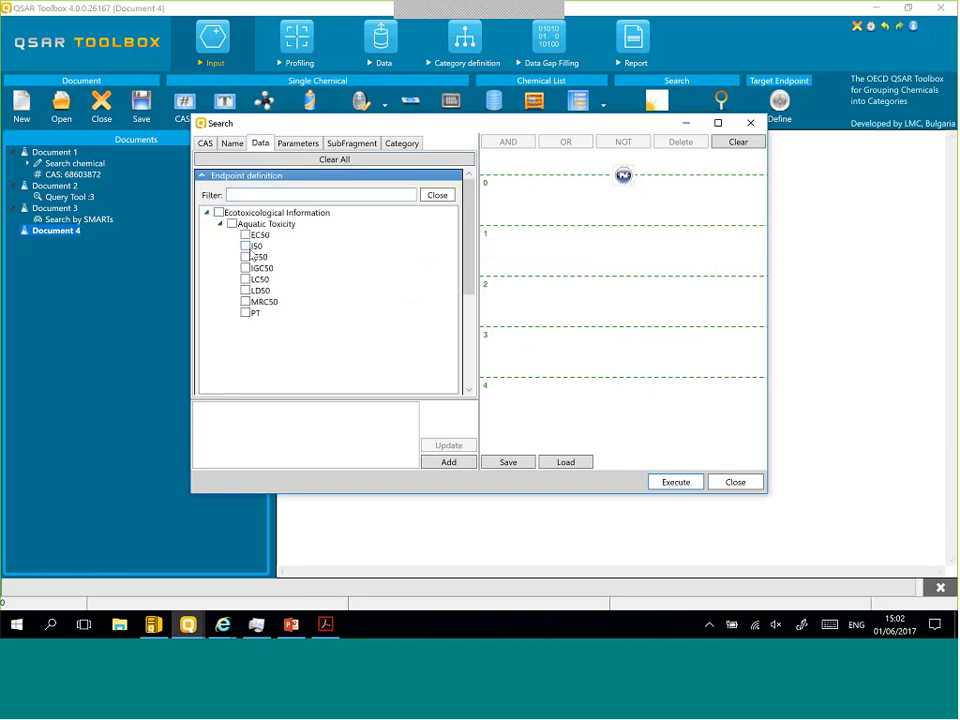
{"action": "left_click", "coordinate": [245, 280]}
Step: Set the unit of the data query to mass concentration in mg/L
{"action": "scroll", "coordinate": [413, 332], "scroll_direction": "down", "scroll_amount": 2}
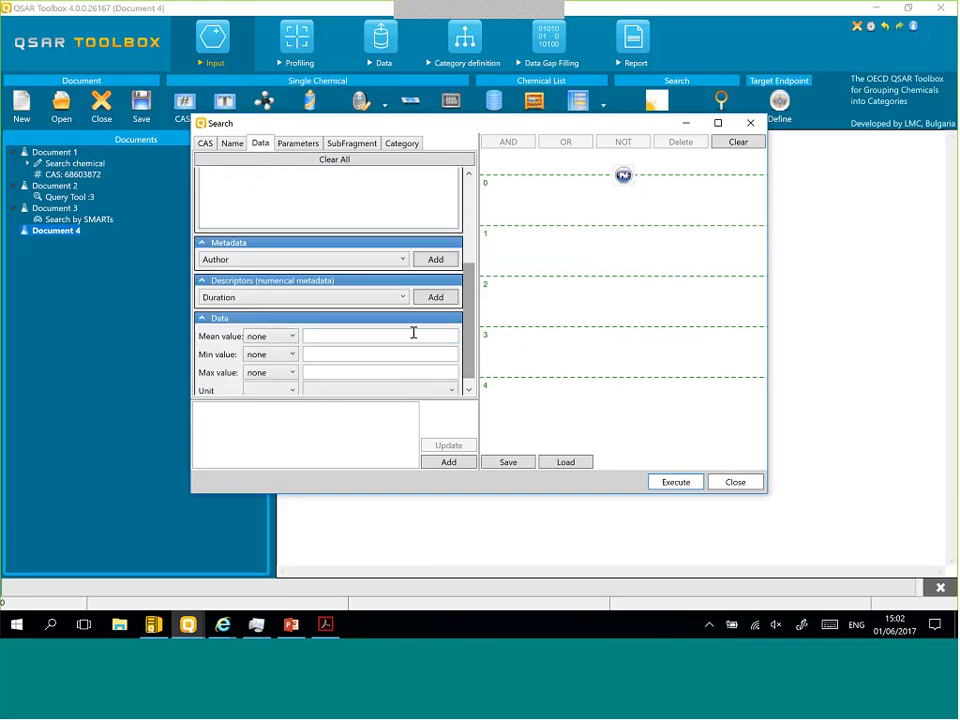
{"action": "scroll", "coordinate": [470, 325], "scroll_direction": "down", "scroll_amount": 1}
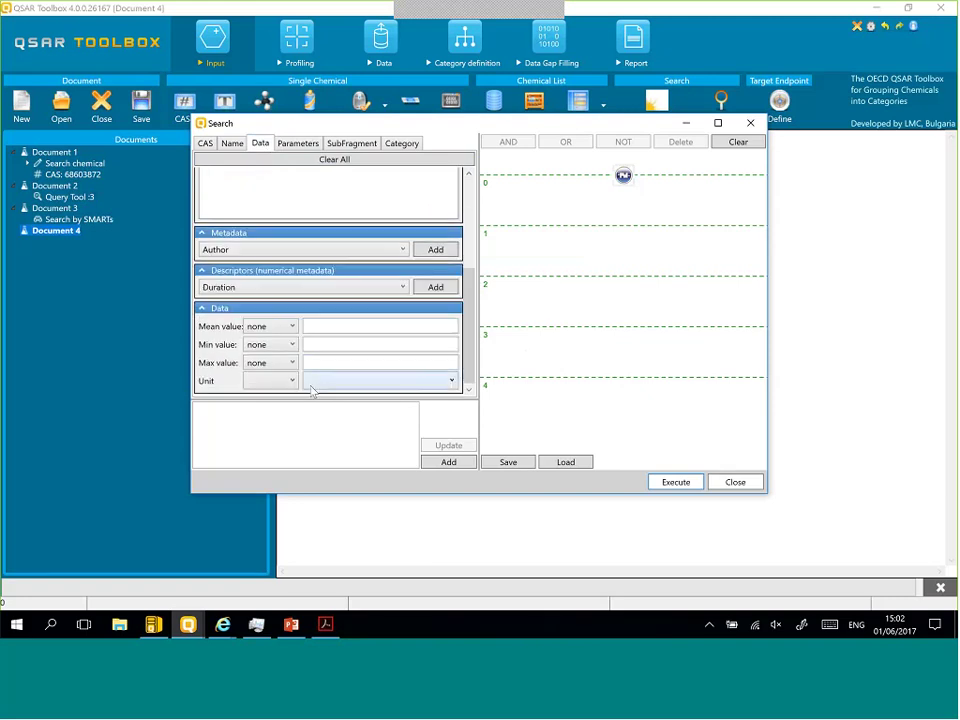
{"action": "left_click", "coordinate": [272, 384]}
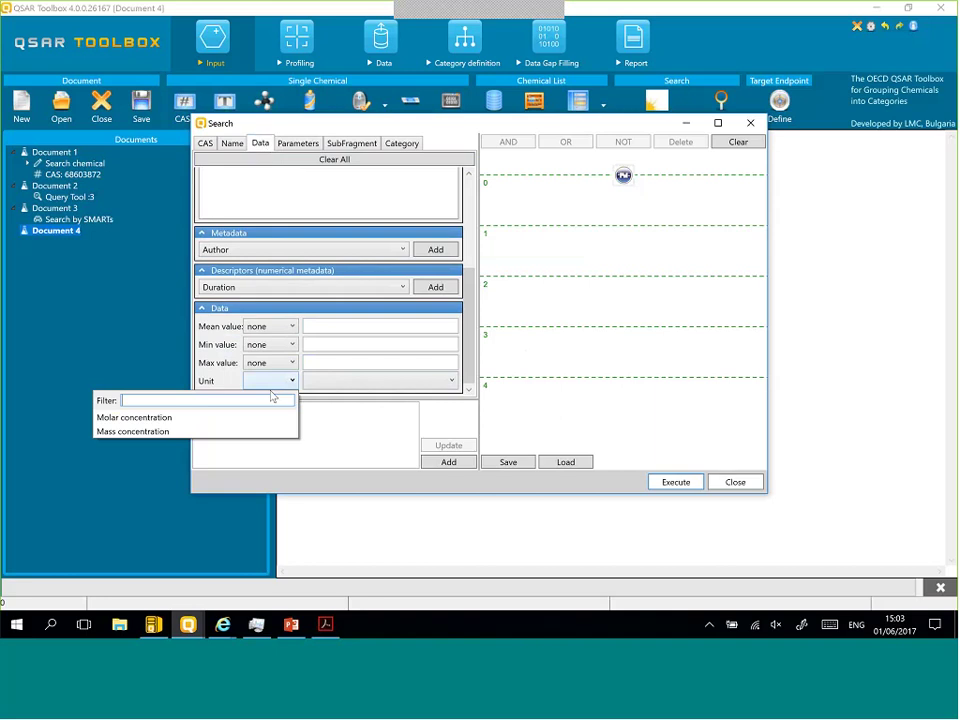
{"action": "left_click", "coordinate": [190, 431]}
{"action": "left_click", "coordinate": [351, 385]}
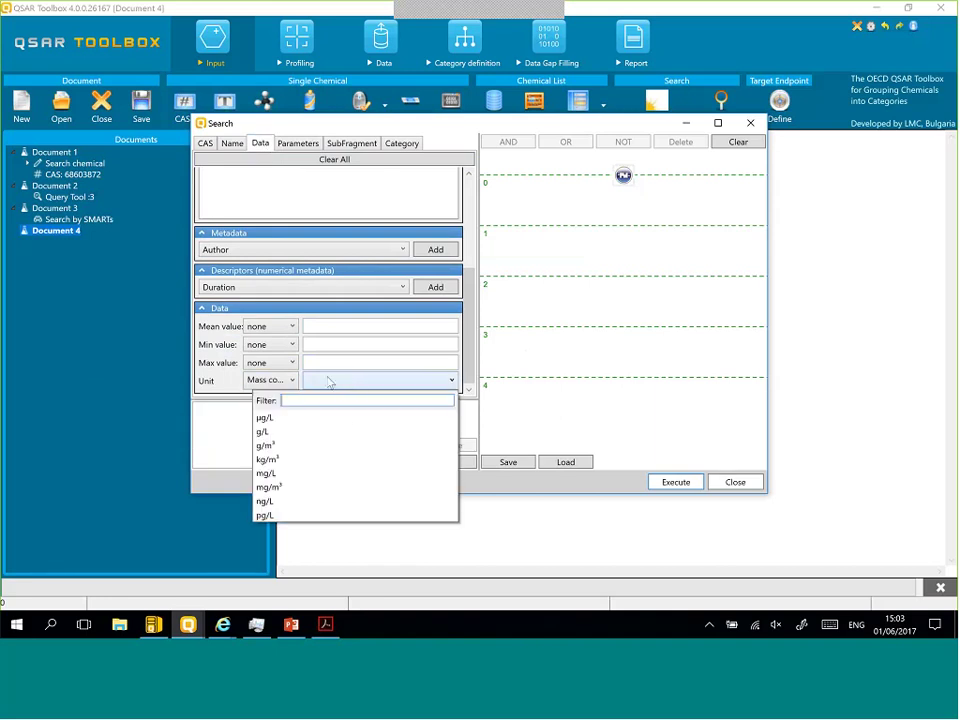
{"action": "left_click", "coordinate": [266, 473]}
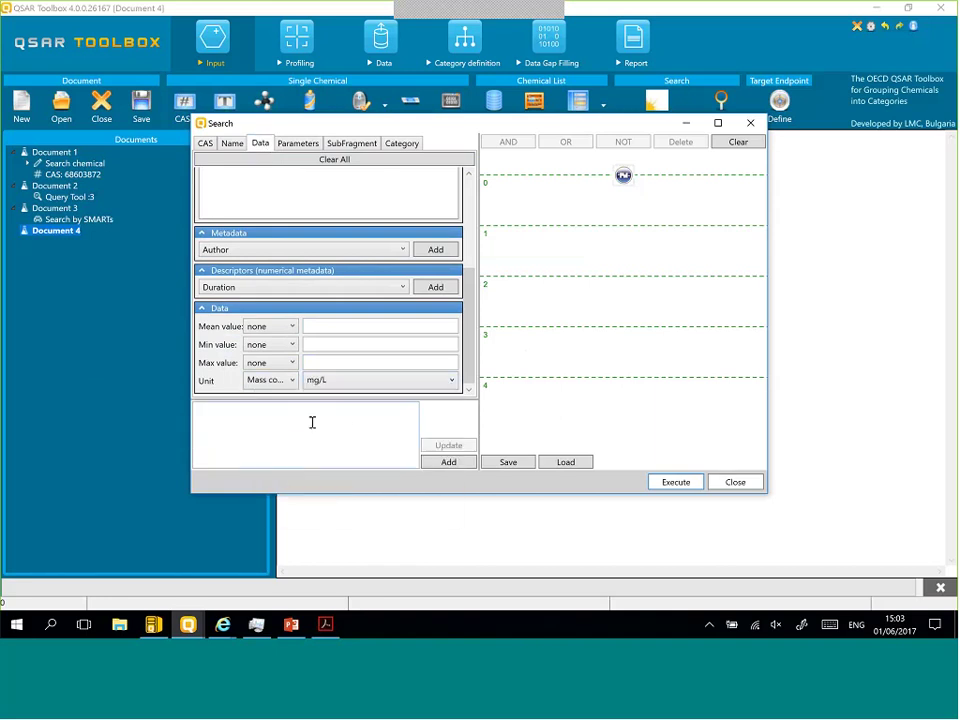
Step: Limit the LC50 data condition to a mean value below 1 mg/L and add it to the query
{"action": "left_click", "coordinate": [318, 327]}
{"action": "left_click", "coordinate": [266, 326]}
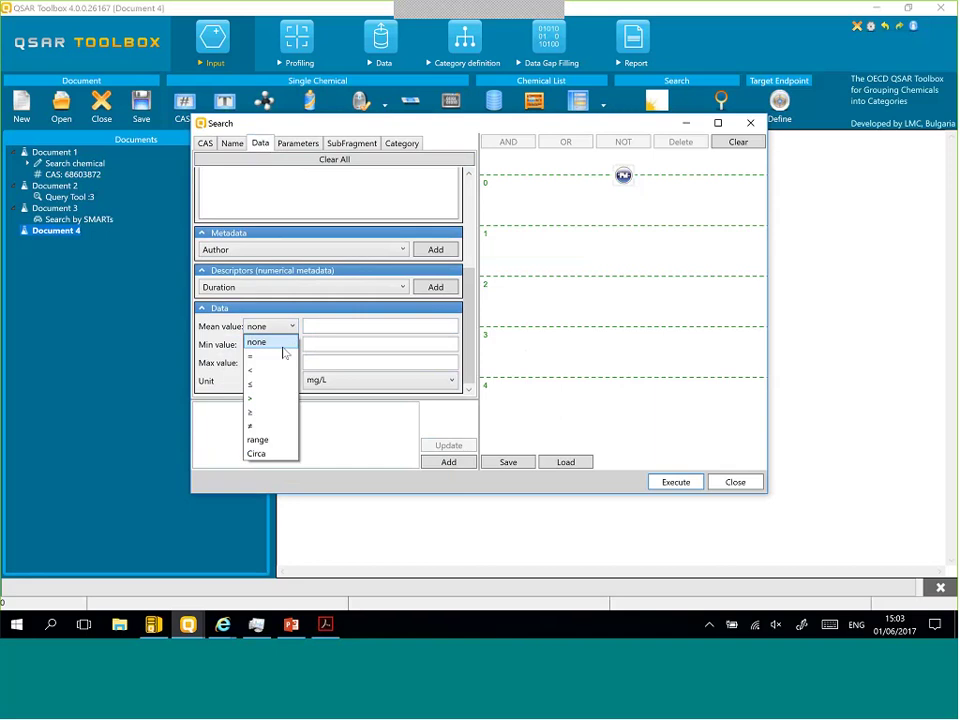
{"action": "left_click", "coordinate": [253, 368]}
{"action": "left_click", "coordinate": [315, 325]}
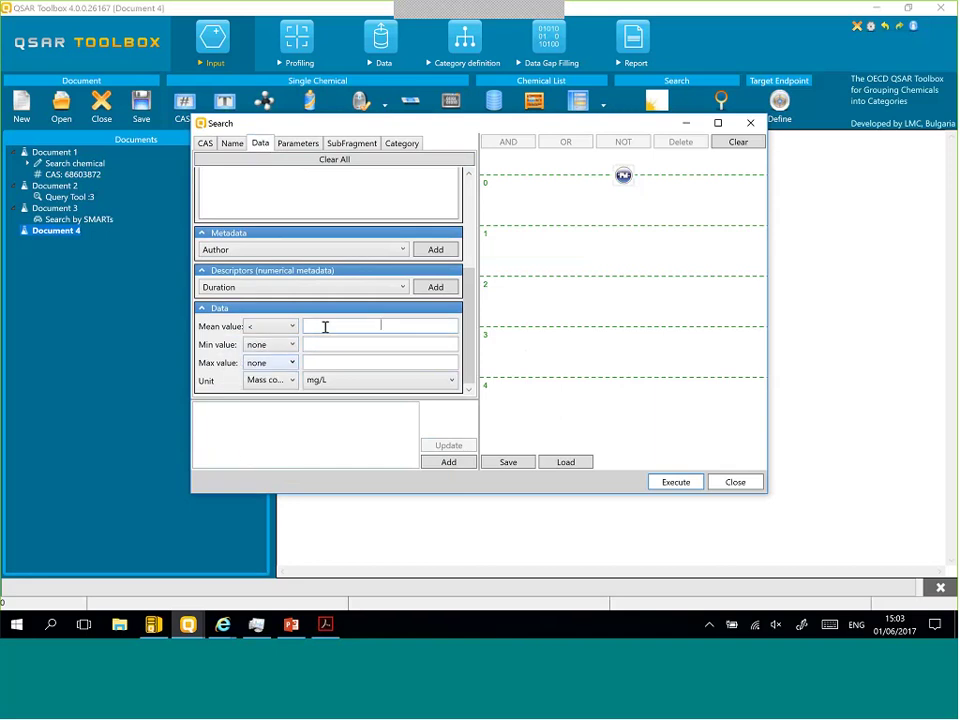
{"action": "type", "text": "1"}
{"action": "left_click", "coordinate": [449, 463]}
{"action": "left_click", "coordinate": [675, 178]}
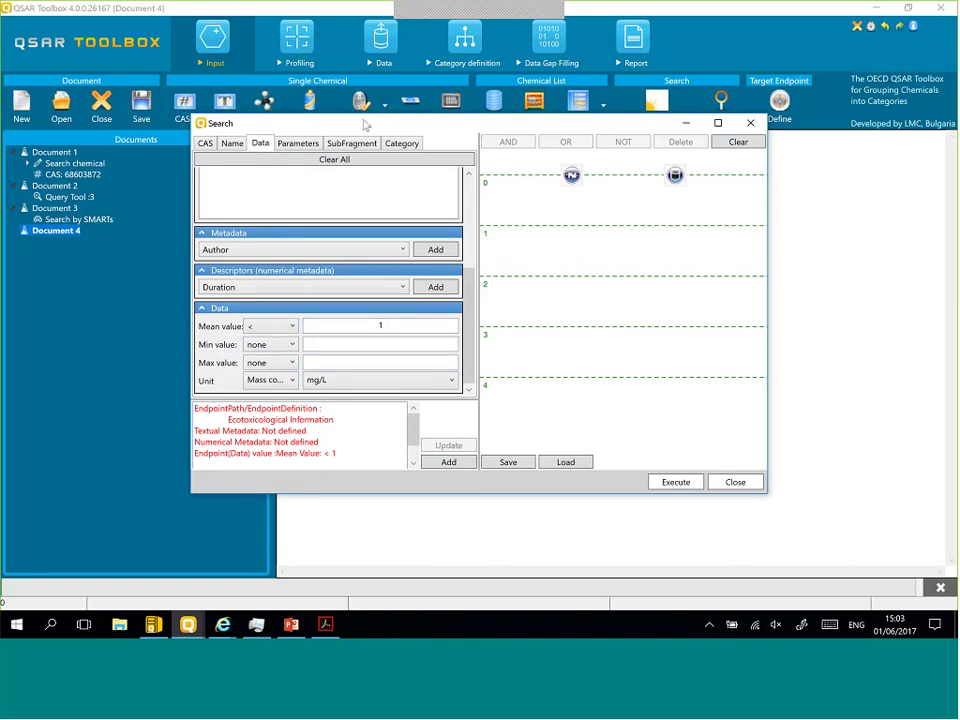
Step: Define a parameter condition for the 2D calculator BCF with an expression greater than 3.3
{"action": "left_click", "coordinate": [298, 146]}
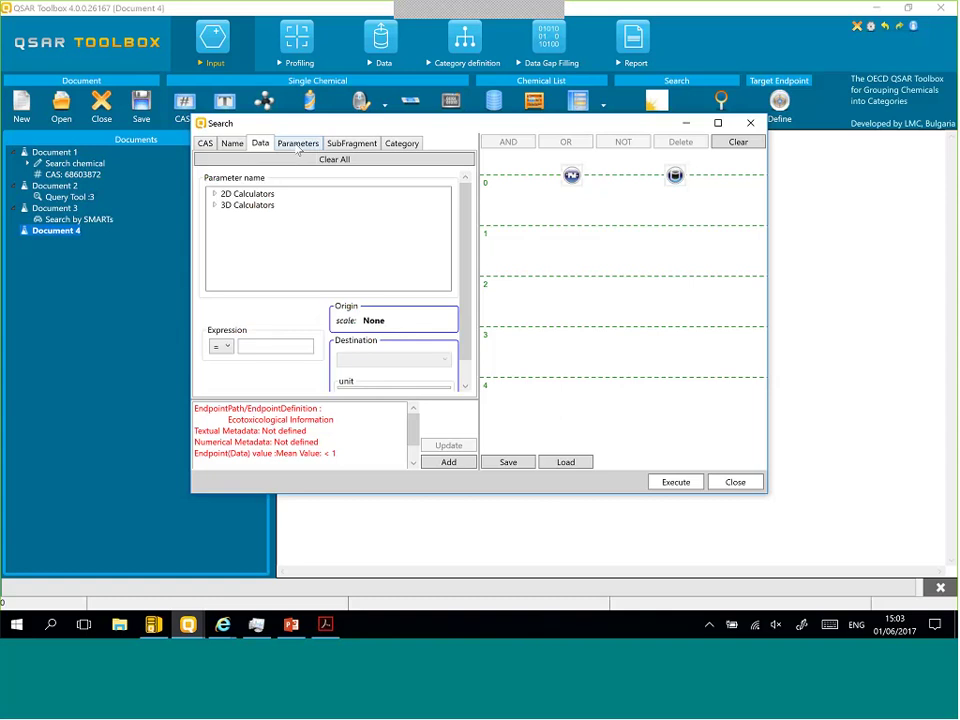
{"action": "left_click", "coordinate": [216, 193]}
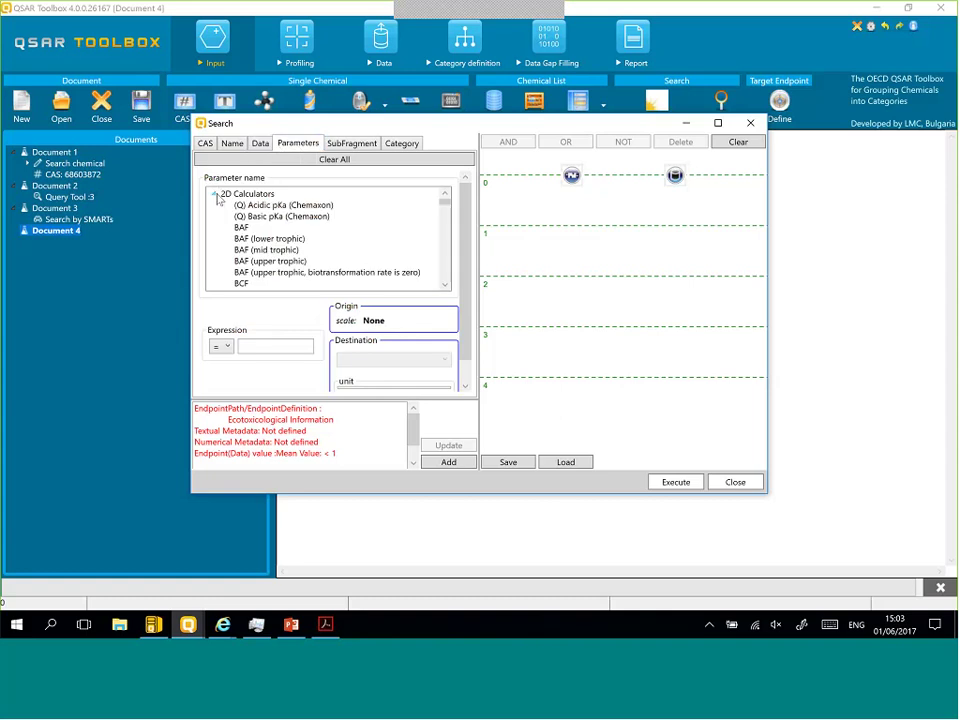
{"action": "left_click", "coordinate": [241, 285]}
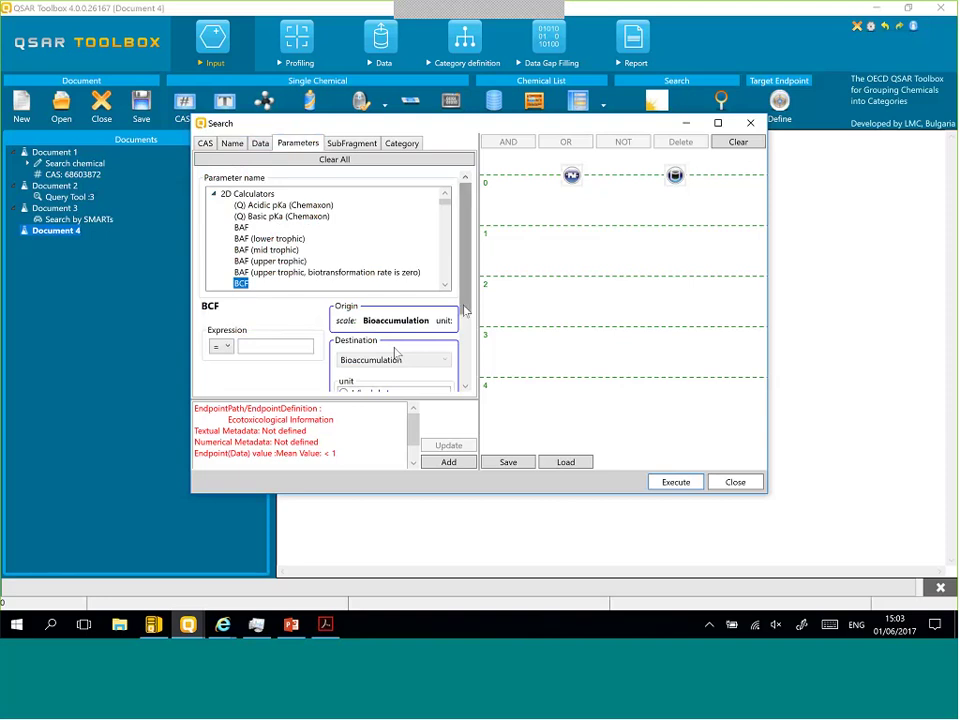
{"action": "left_click", "coordinate": [226, 346]}
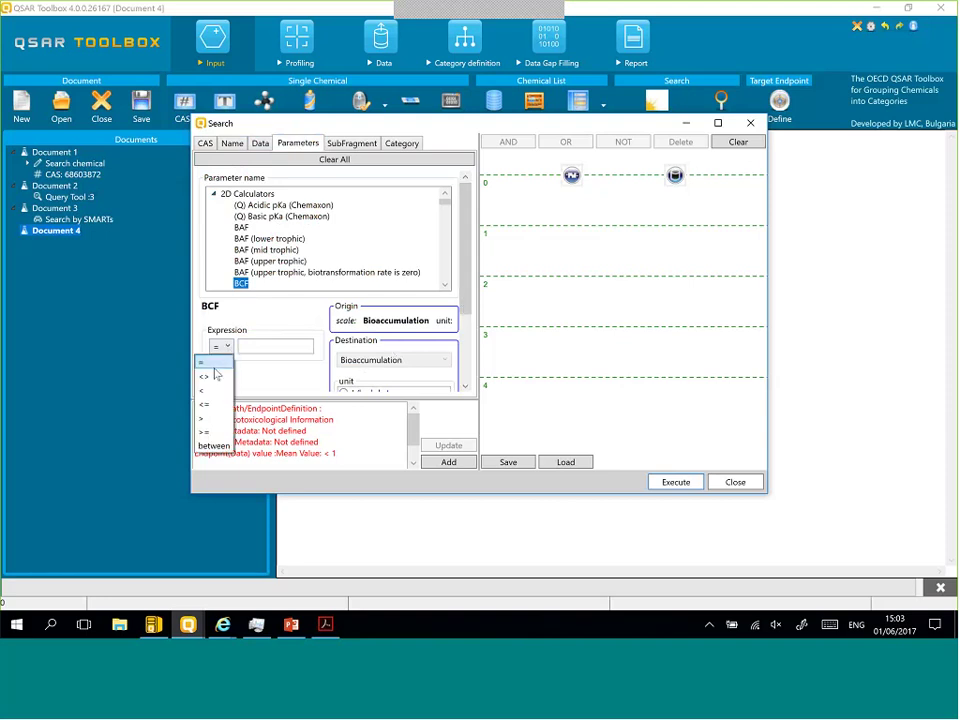
{"action": "left_click", "coordinate": [205, 418]}
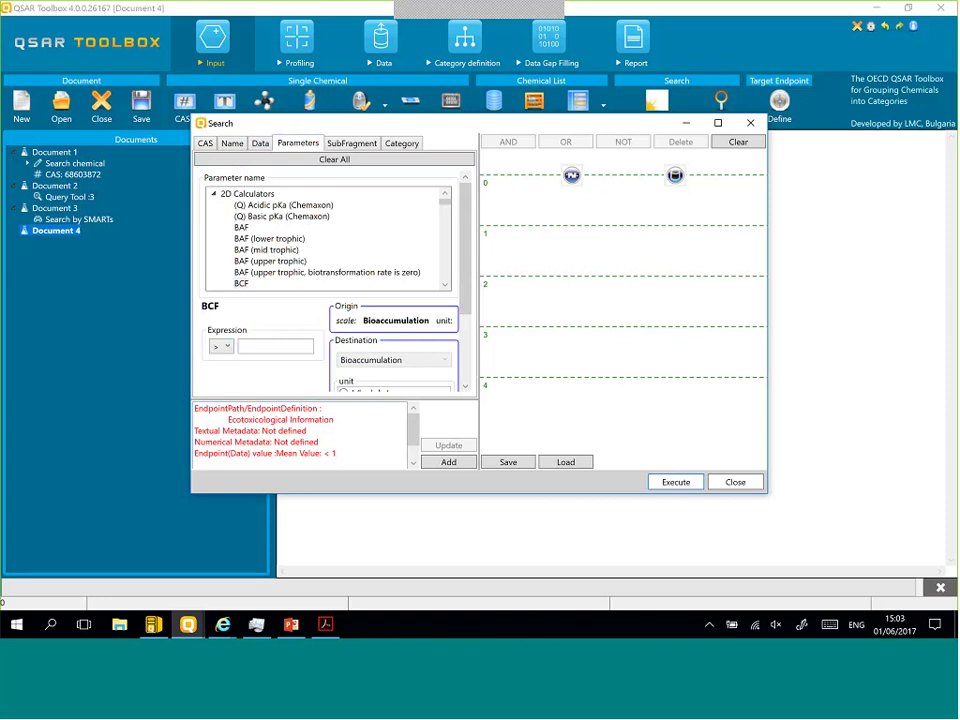
{"action": "left_click", "coordinate": [296, 342]}
{"action": "type", "text": "3.3"}
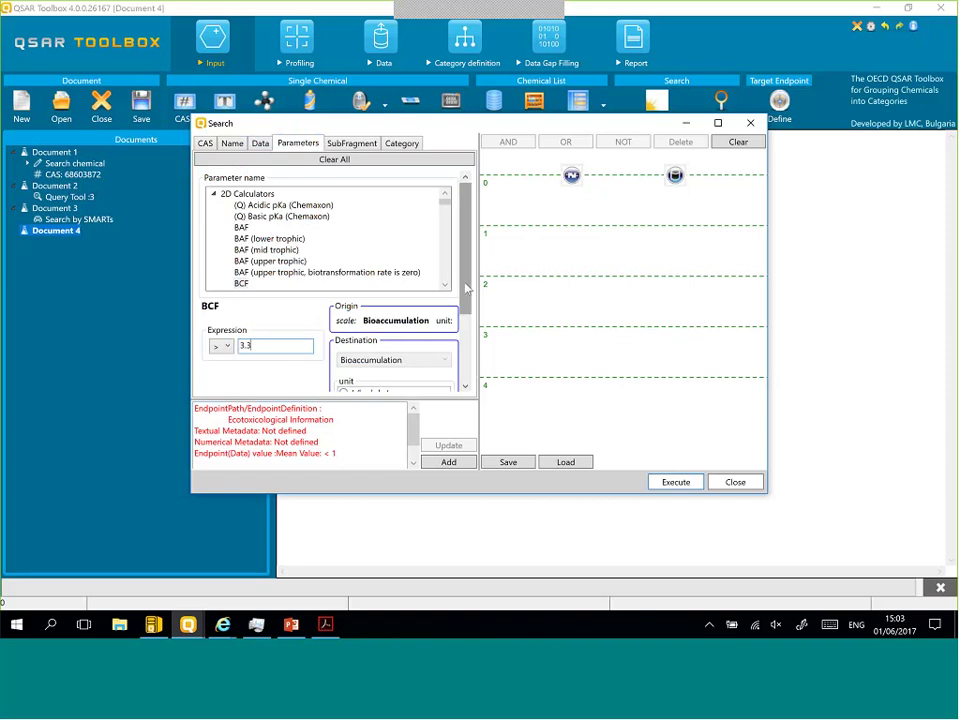
Step: Set the BCF condition's unit to L/kg bdwt and add the condition to the query
{"action": "scroll", "coordinate": [474, 325], "scroll_direction": "down", "scroll_amount": 1}
{"action": "scroll", "coordinate": [474, 325], "scroll_direction": "down", "scroll_amount": 4}
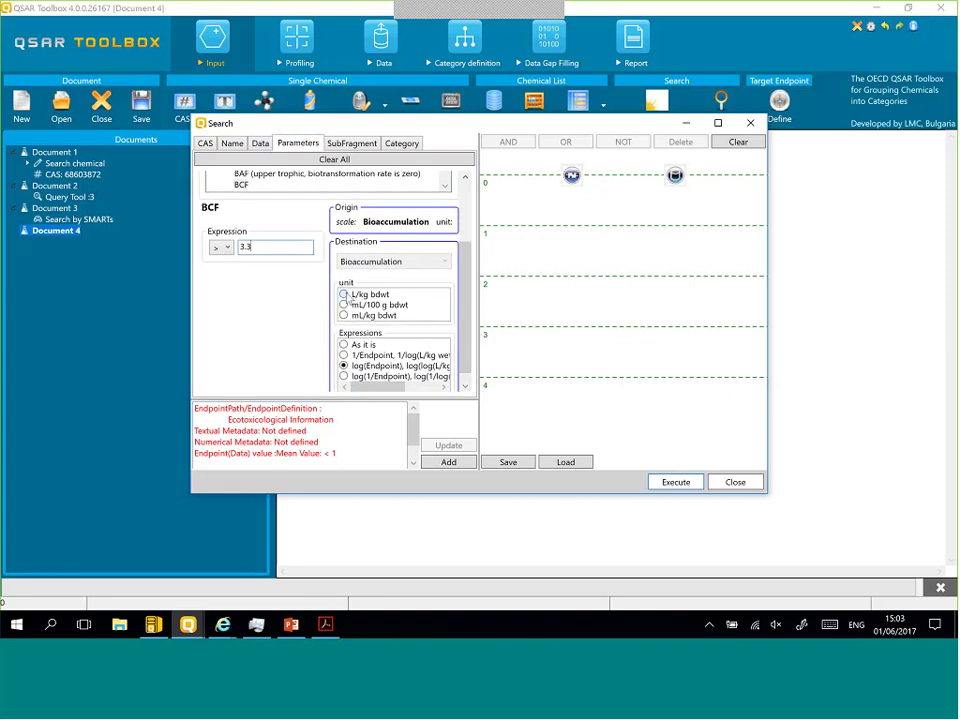
{"action": "left_click", "coordinate": [344, 294]}
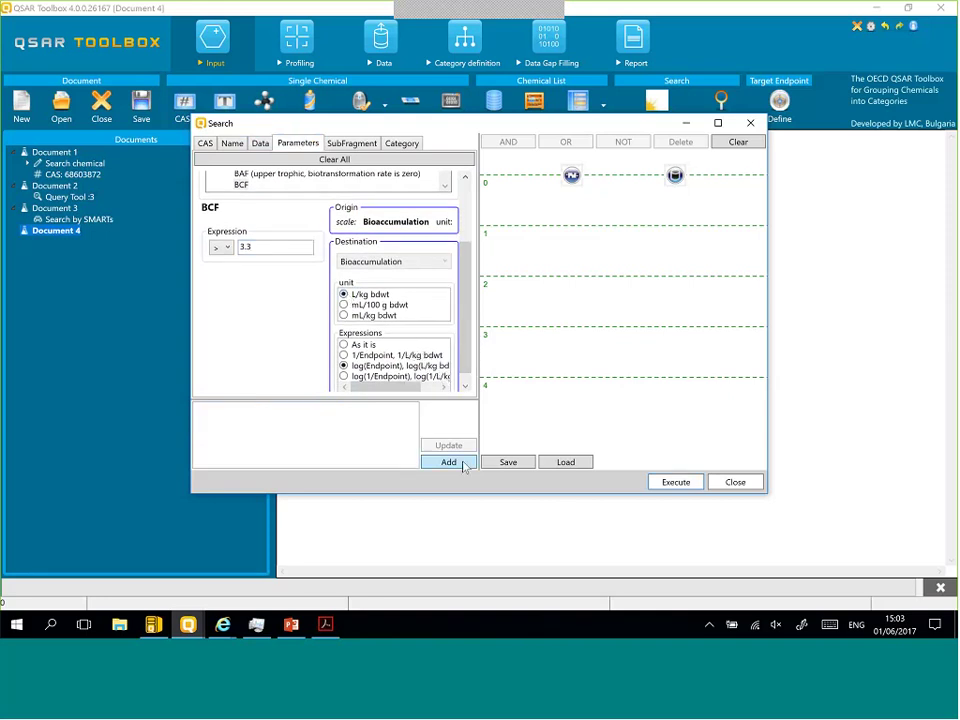
{"action": "left_click", "coordinate": [449, 462]}
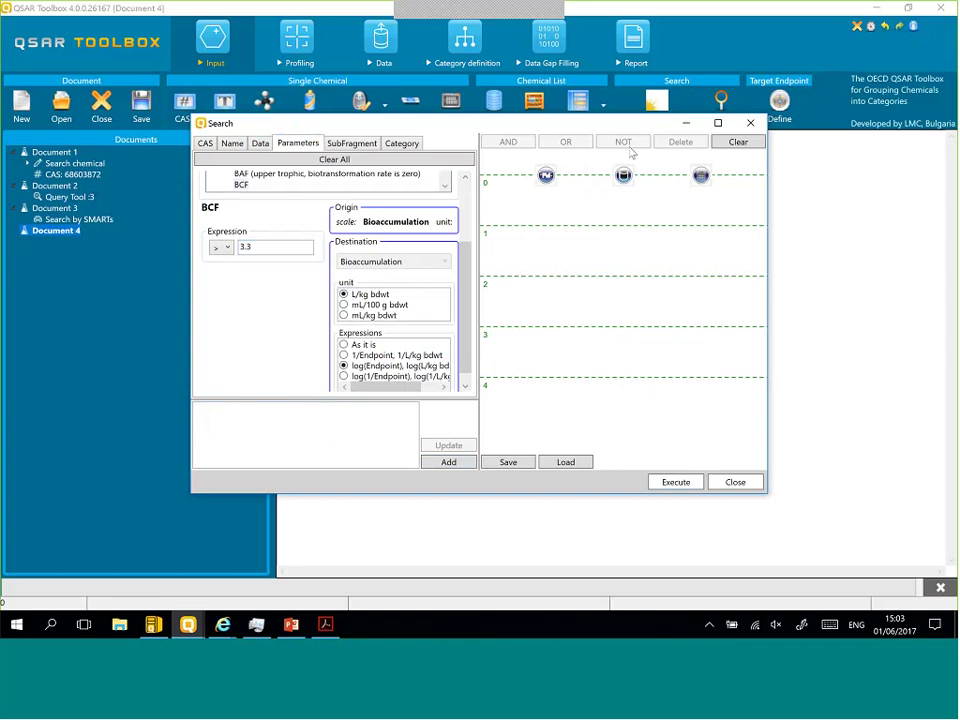
Step: Combine the LC50 data and BCF parameter conditions with a logical AND and execute the combined query
{"action": "left_click", "coordinate": [703, 177]}
{"action": "left_click", "coordinate": [703, 177]}
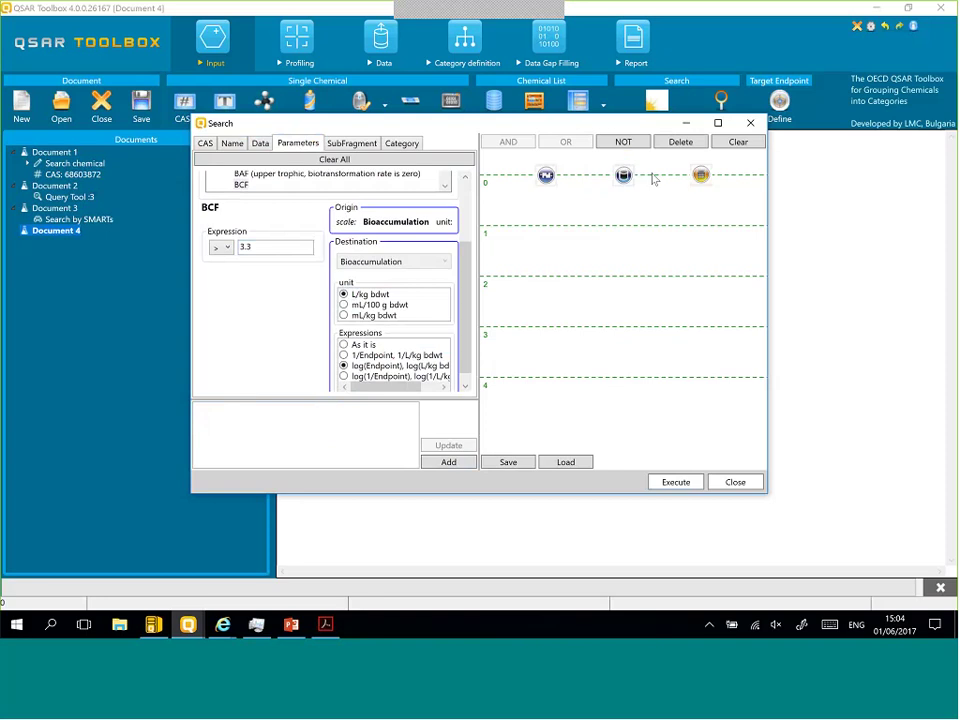
{"action": "left_click", "coordinate": [622, 177], "text": "ctrl"}
{"action": "left_click_drag", "start_coordinate": [628, 178], "coordinate": [639, 178]}
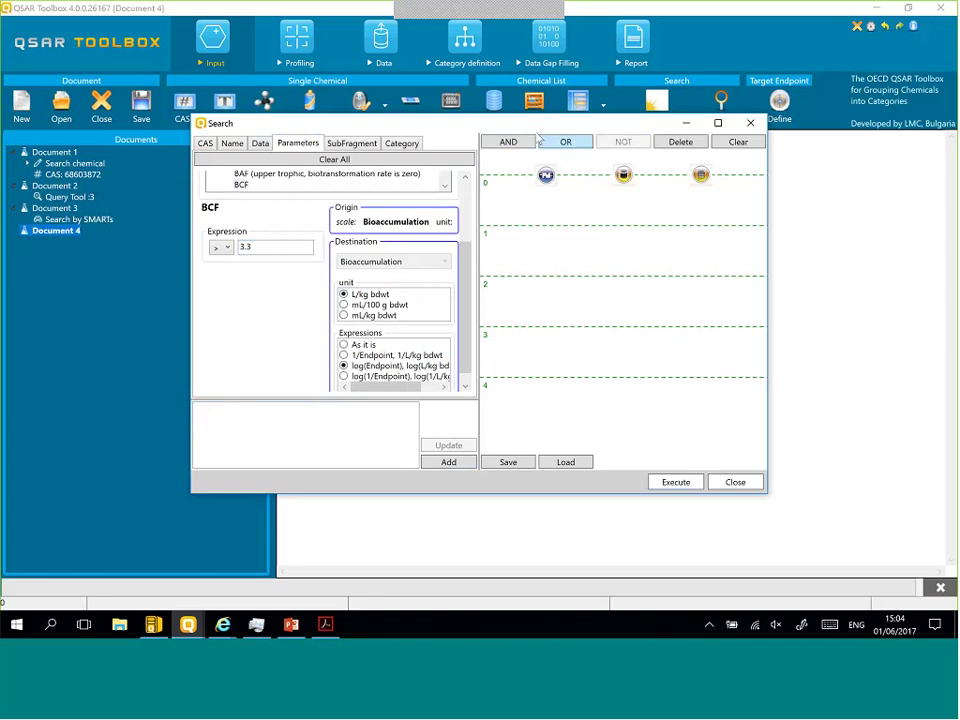
{"action": "left_click", "coordinate": [510, 143]}
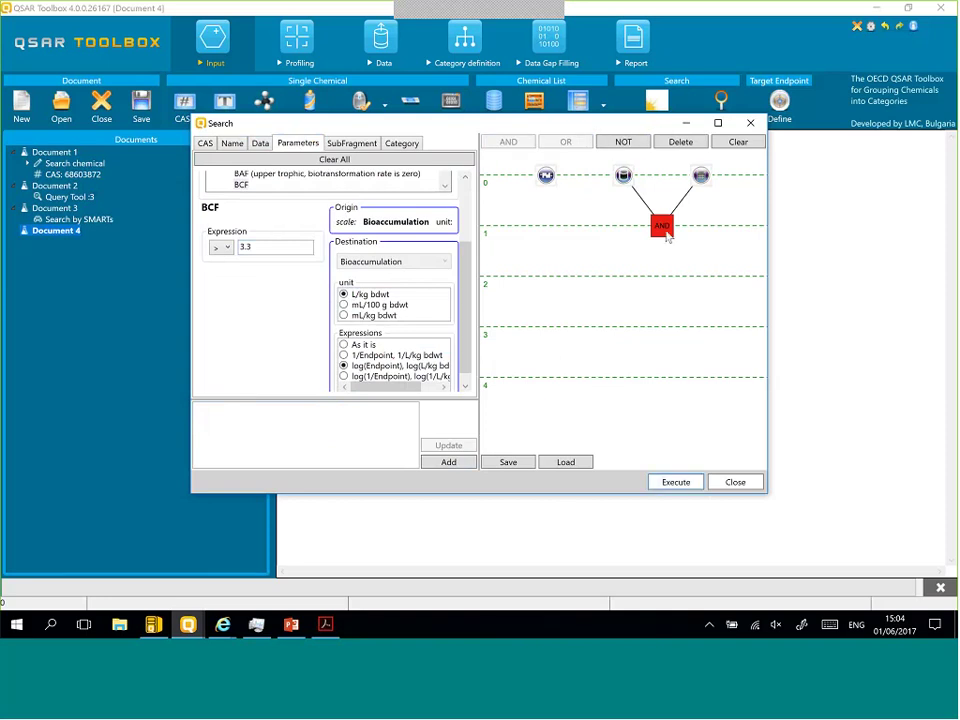
{"action": "left_click", "coordinate": [668, 230]}
{"action": "key", "text": "Return"}
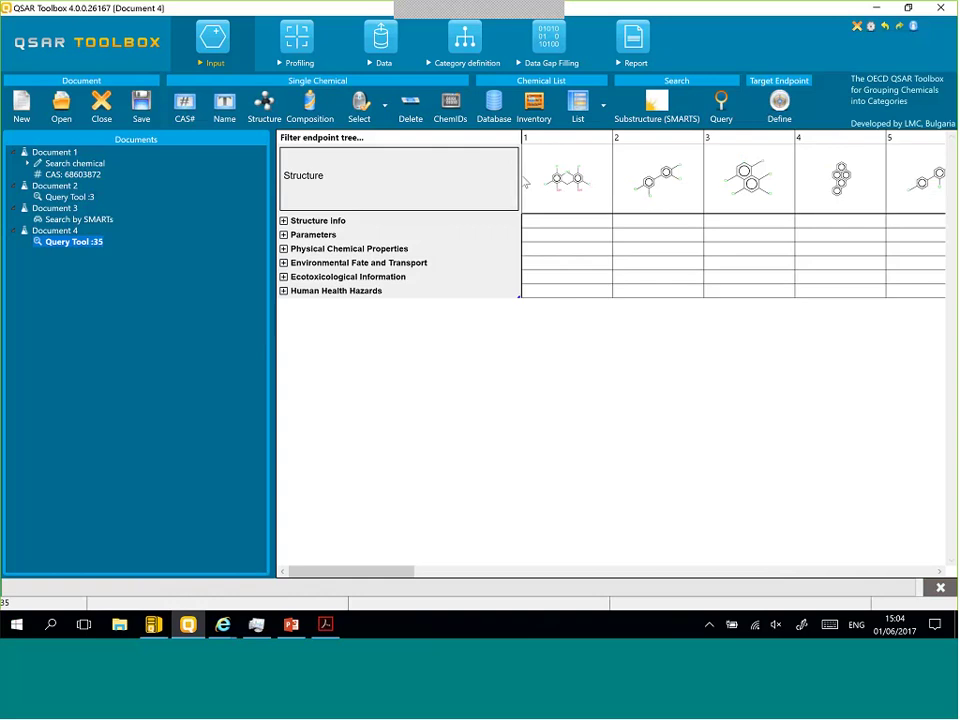
{"action": "left_click_drag", "start_coordinate": [518, 170], "coordinate": [518, 170]}
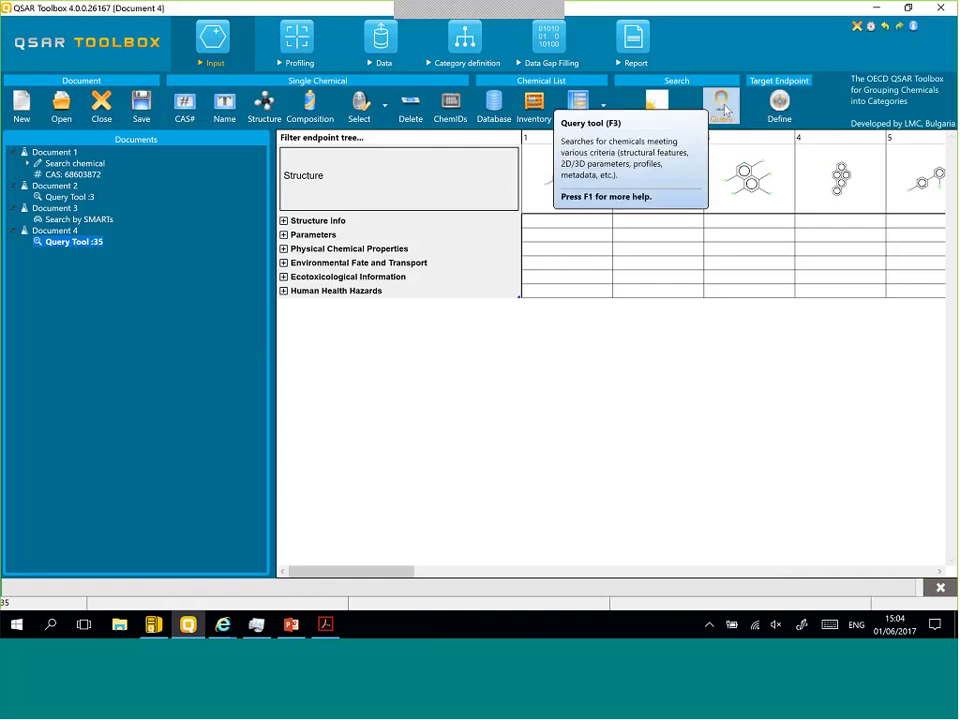
Step: Reopen the Query tool on the selected database and add a benzene ring (c1ccccc1) drawn in the SMARTS editor as a subfragment condition
{"action": "left_click", "coordinate": [722, 106]}
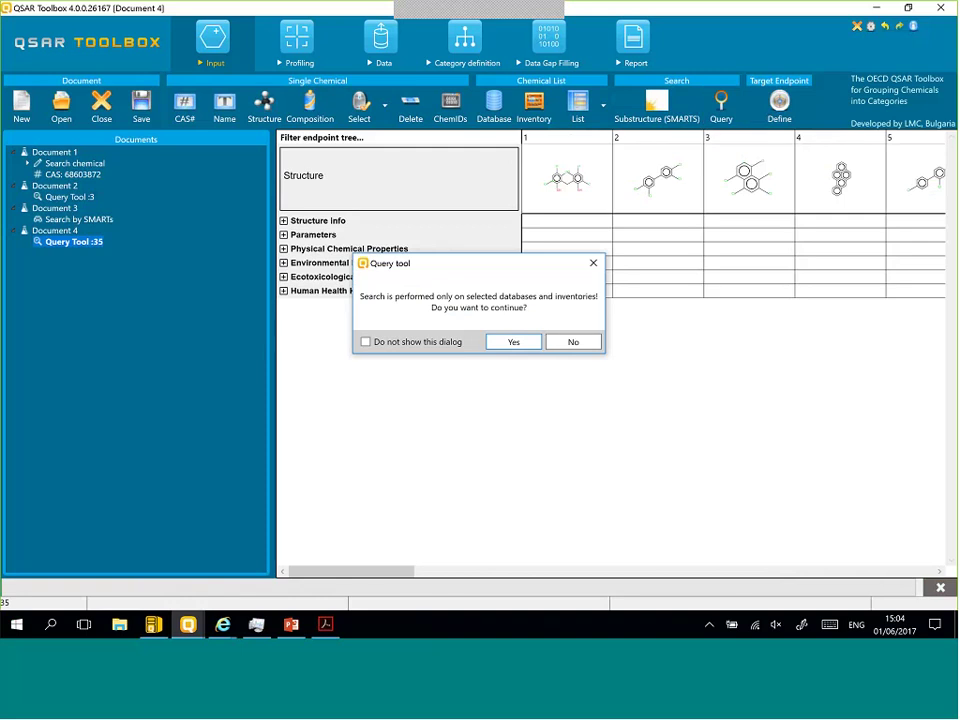
{"action": "left_click", "coordinate": [540, 342]}
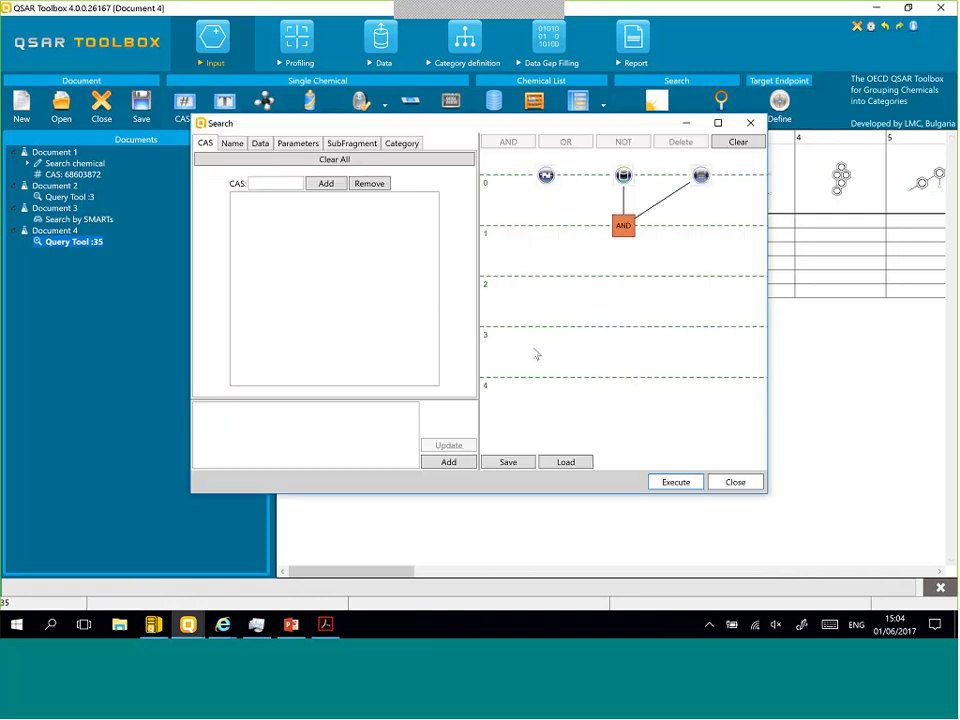
{"action": "left_click", "coordinate": [347, 145]}
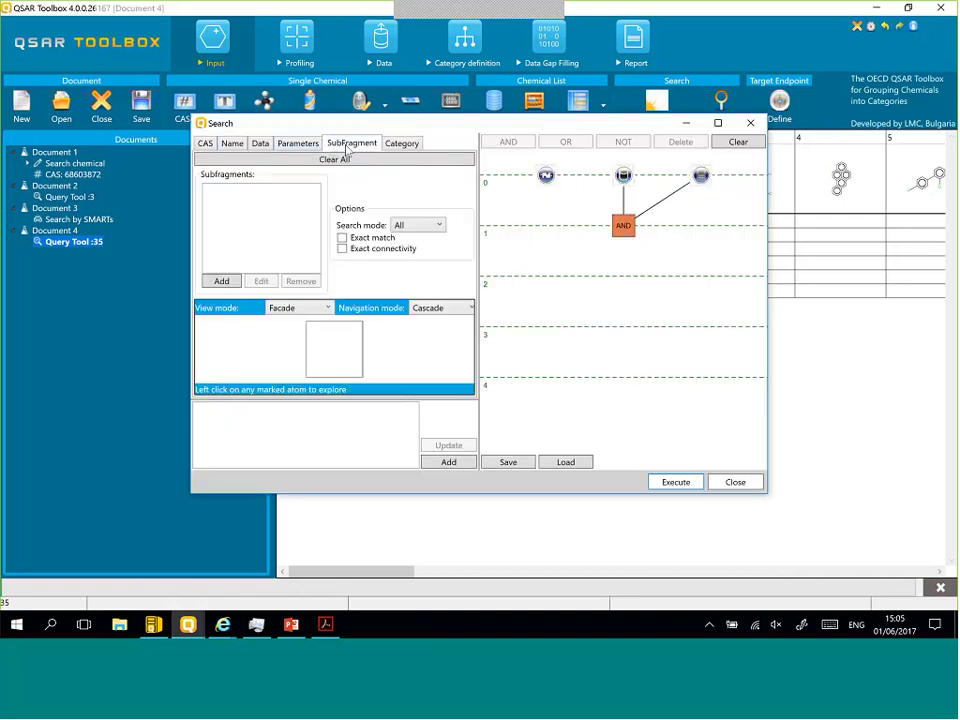
{"action": "left_click", "coordinate": [222, 281]}
{"action": "left_click", "coordinate": [149, 244]}
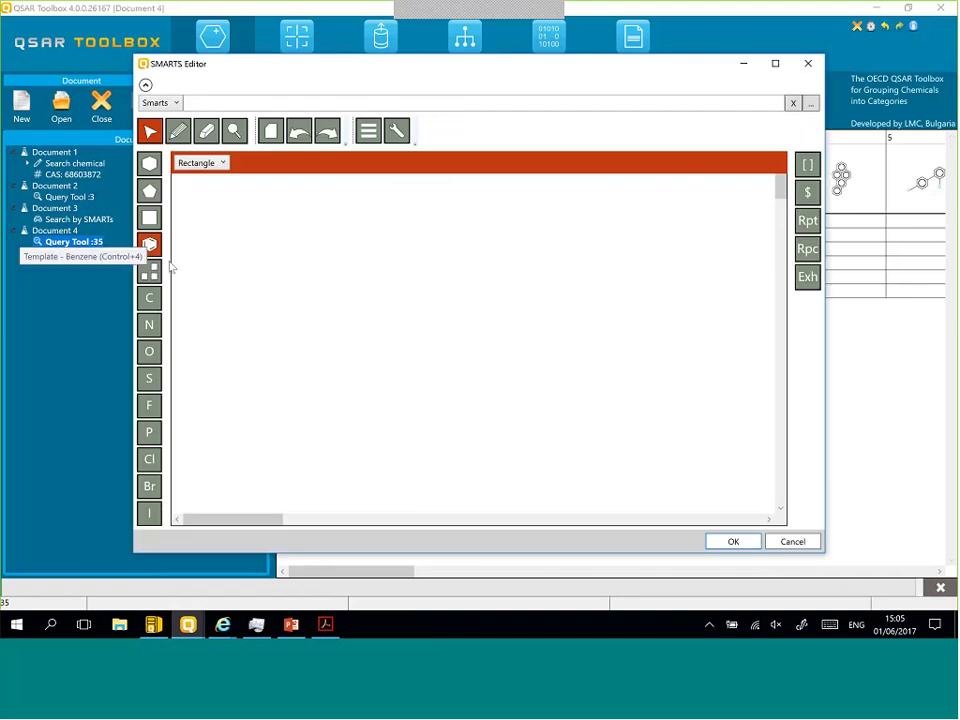
{"action": "left_click", "coordinate": [366, 291]}
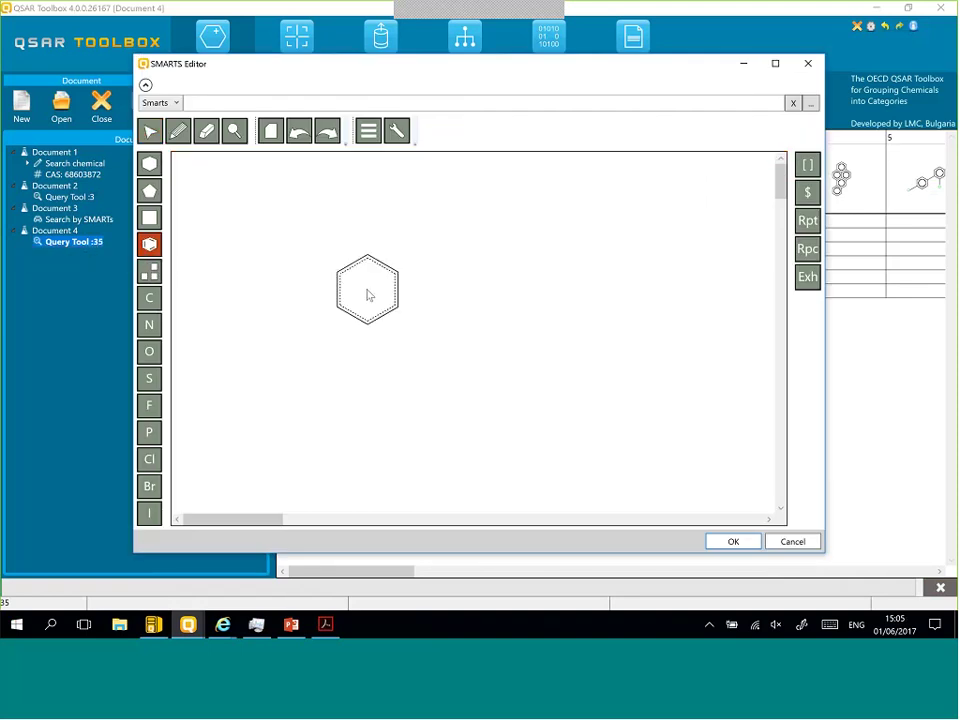
{"action": "left_click", "coordinate": [733, 543]}
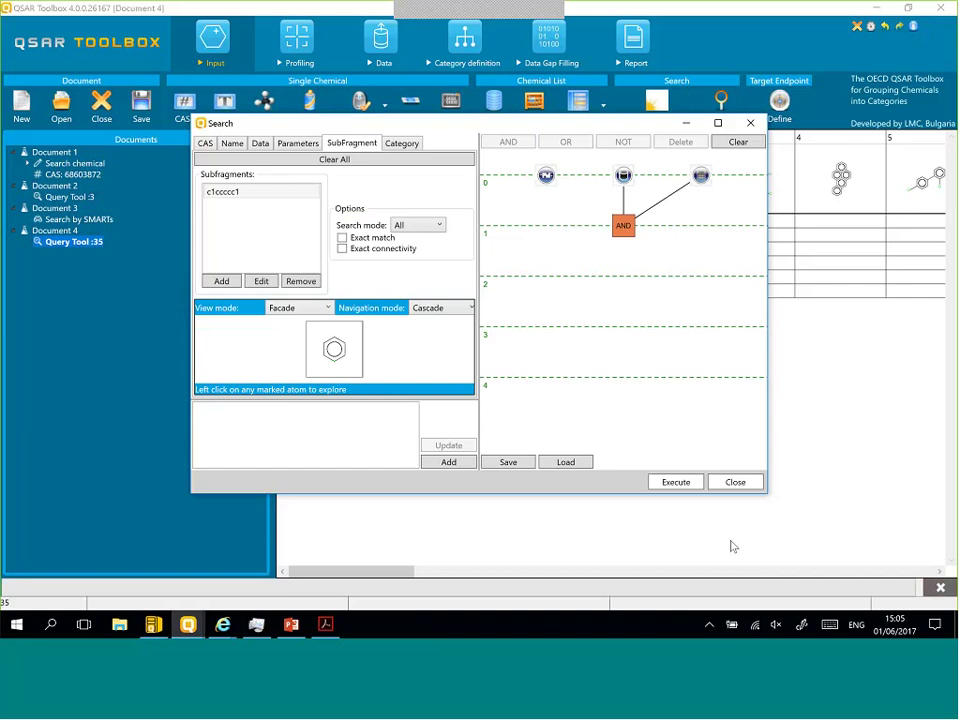
{"action": "left_click", "coordinate": [449, 461]}
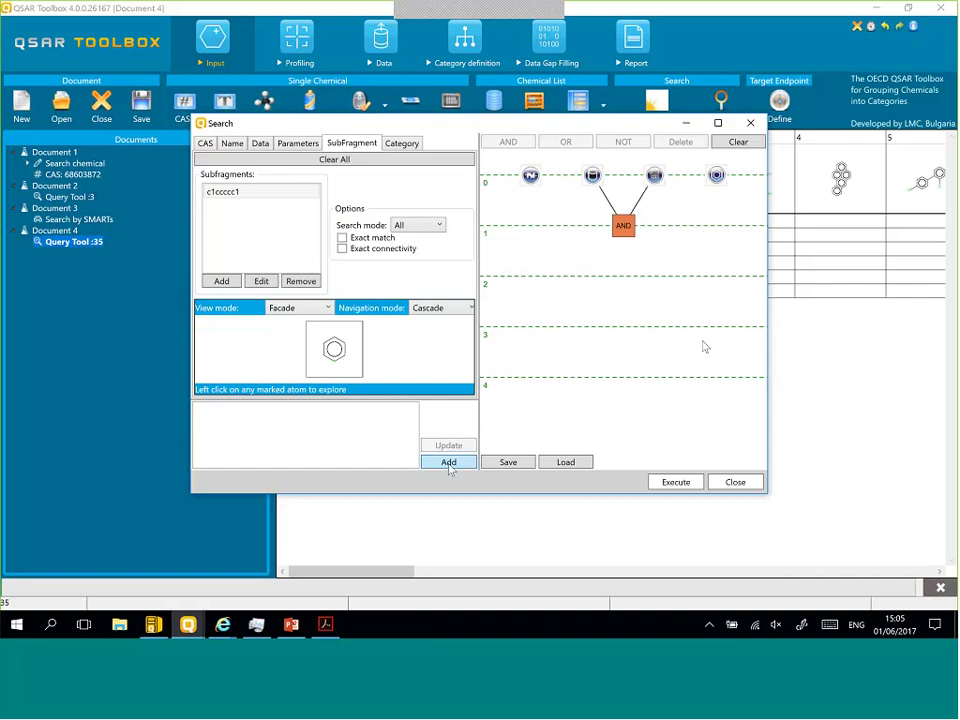
Step: Negate the benzene subfragment condition with NOT, join it by AND to the existing LC50–BCF combination, and execute the query
{"action": "left_click", "coordinate": [716, 176]}
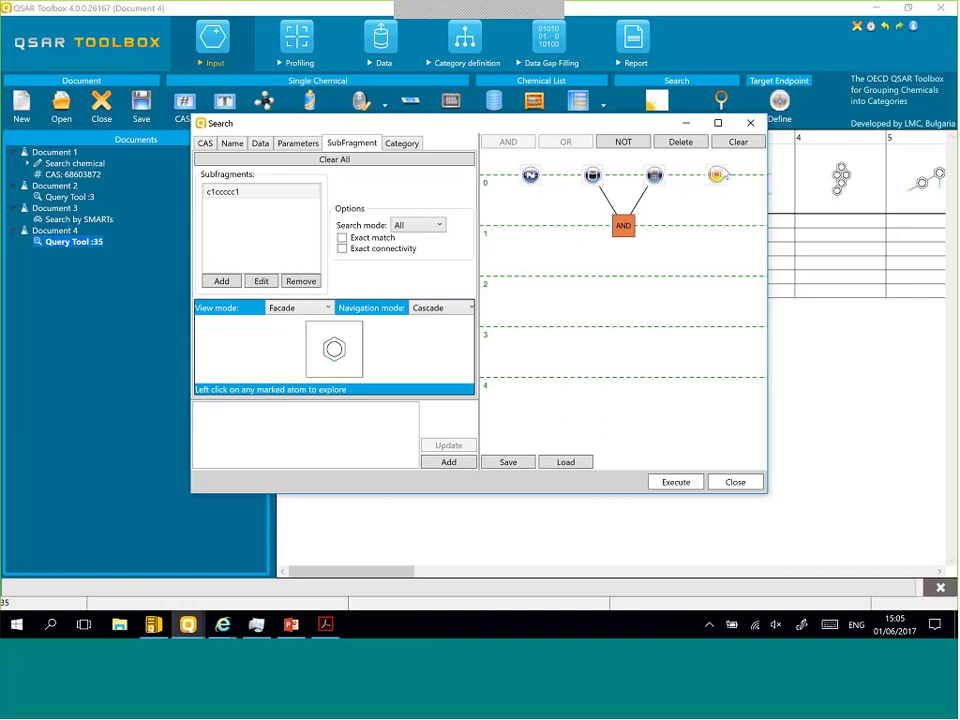
{"action": "left_click", "coordinate": [624, 143]}
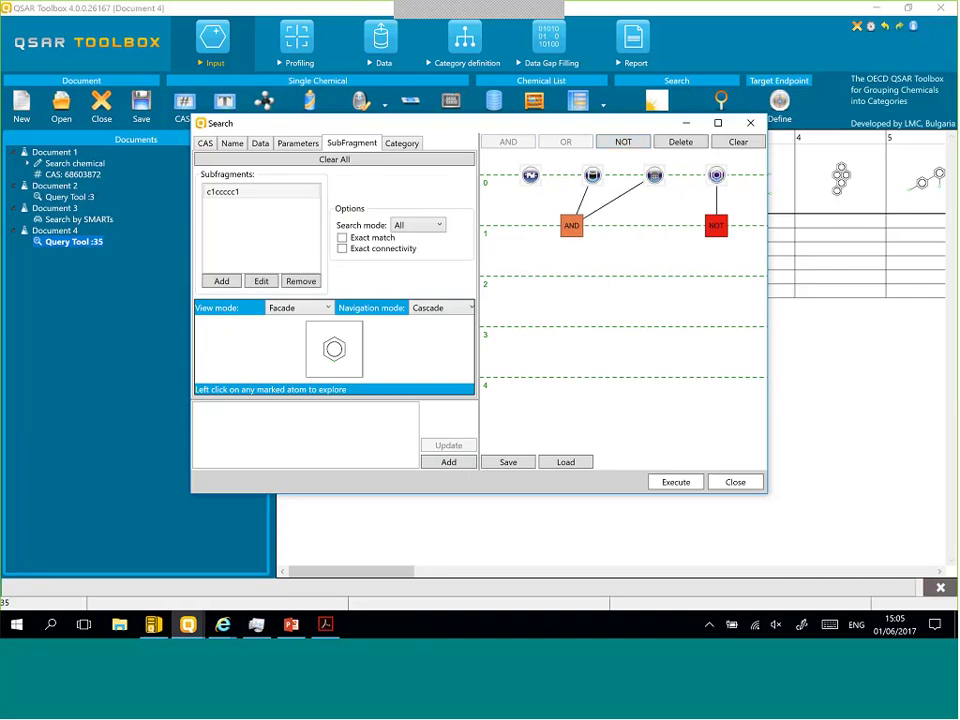
{"action": "left_click", "coordinate": [574, 227]}
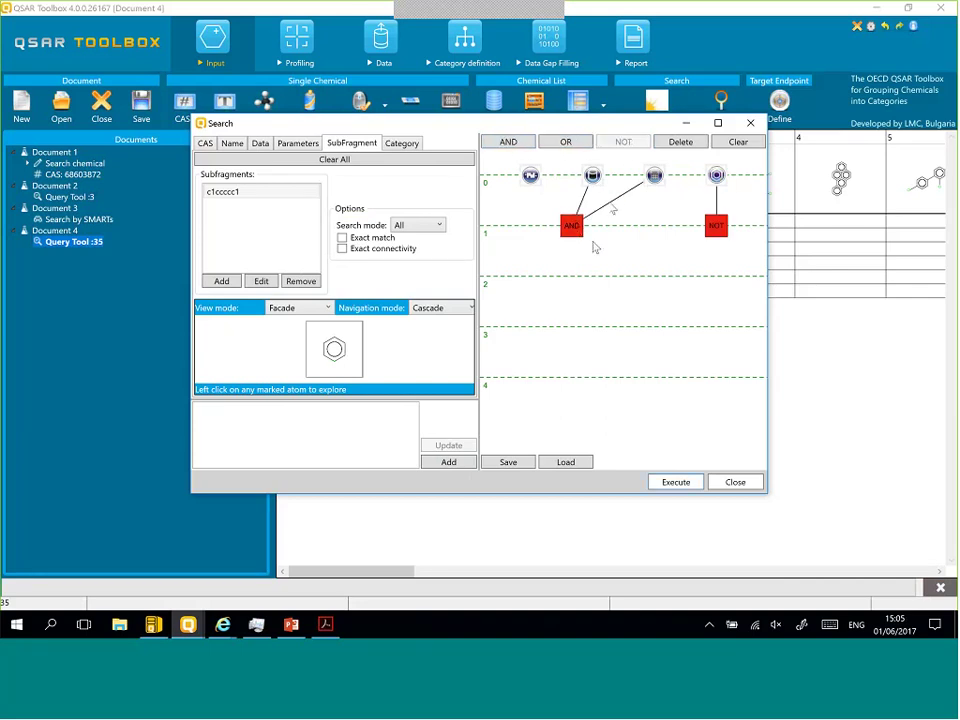
{"action": "left_click", "coordinate": [510, 143]}
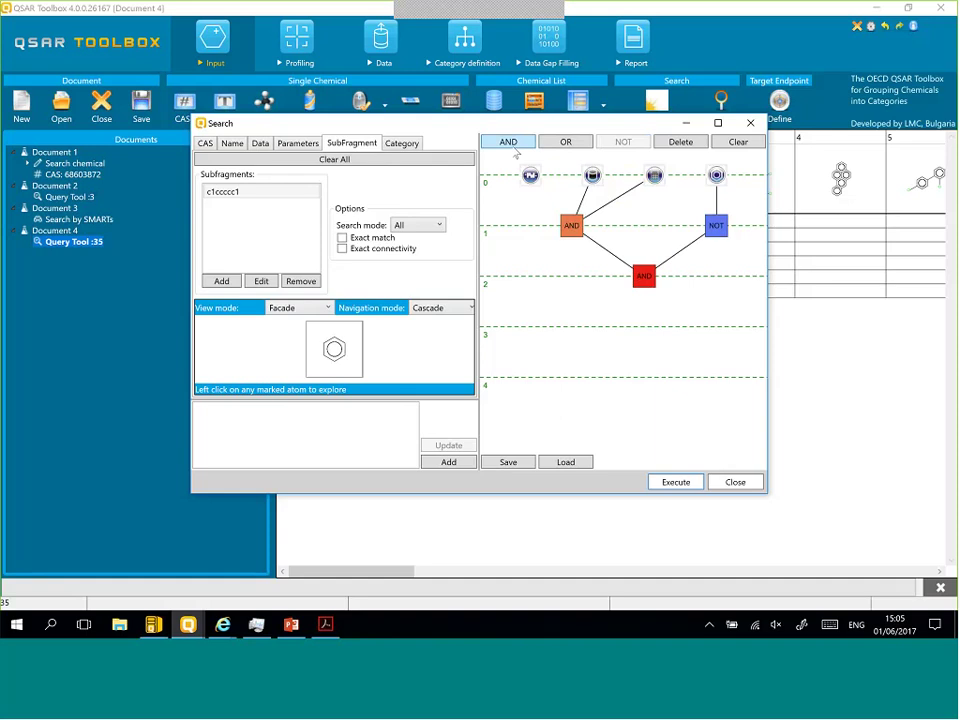
{"action": "left_click", "coordinate": [646, 279]}
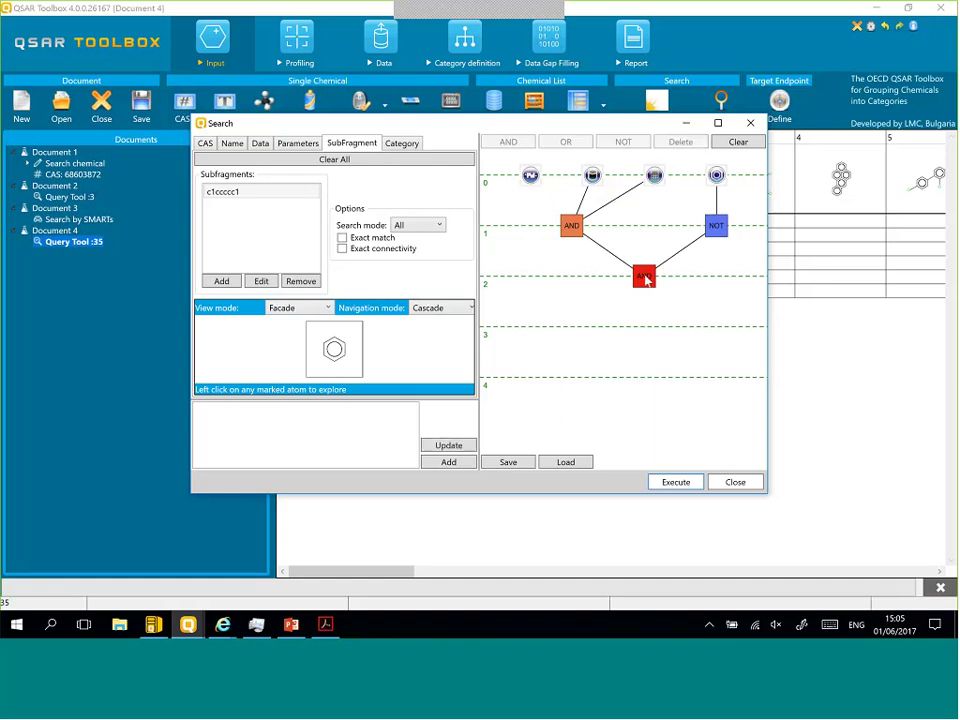
{"action": "key", "text": "Escape"}
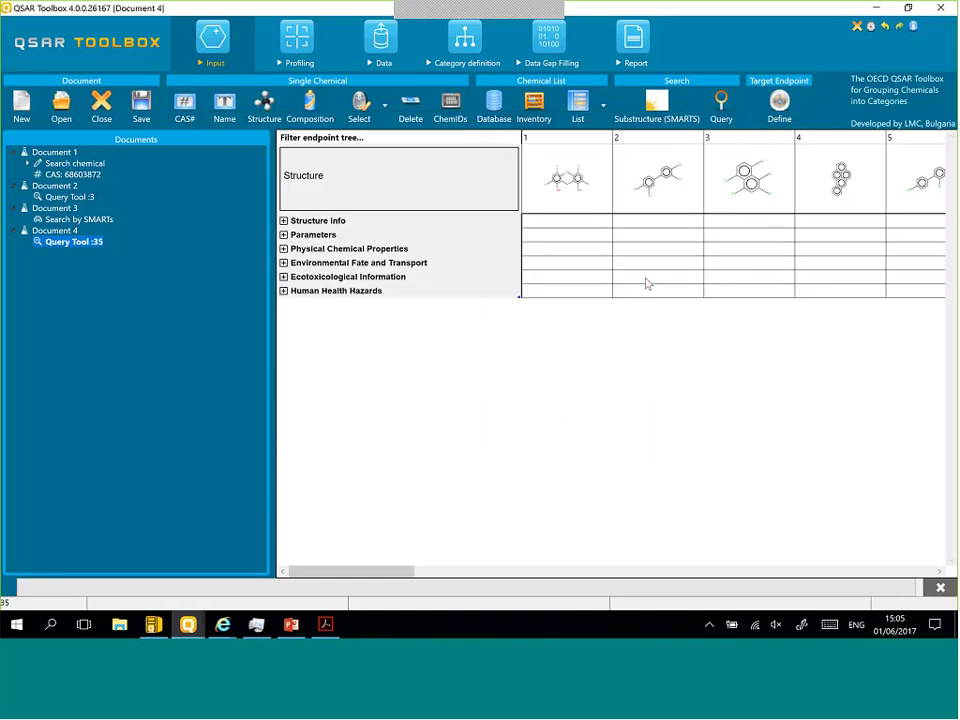
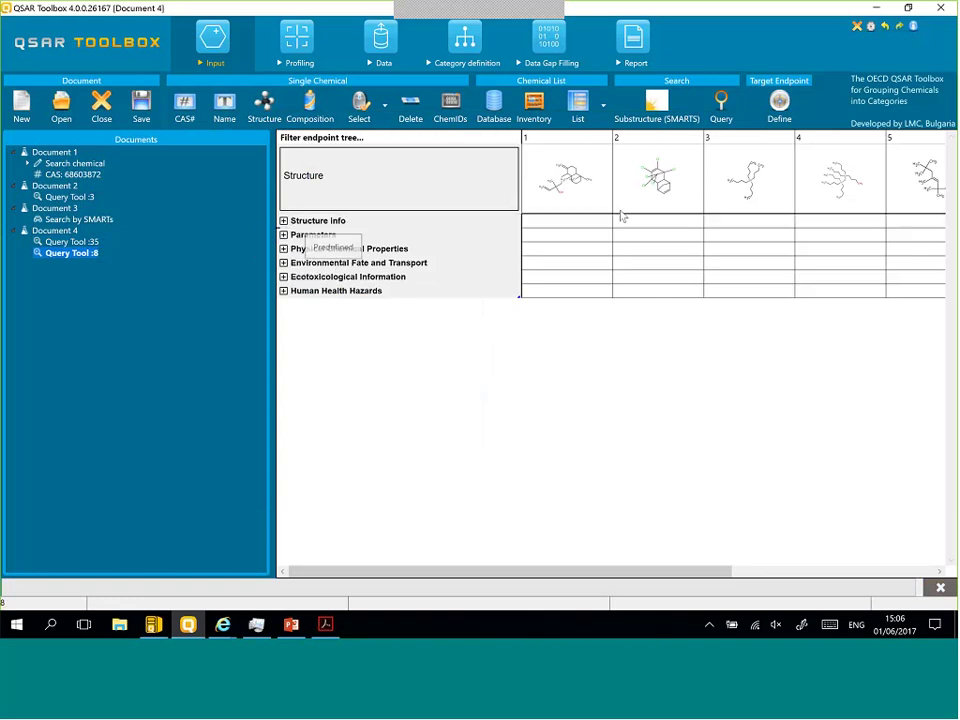
Step: Calculate the 2D parameter BCF for all chemicals returned by the query
{"action": "left_click", "coordinate": [283, 234]}
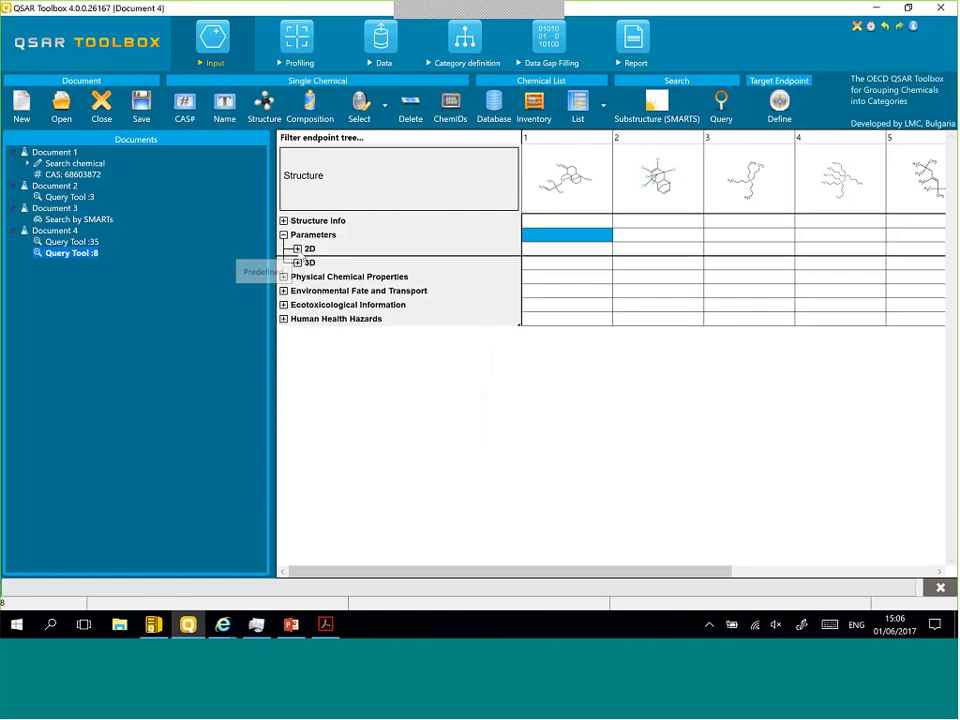
{"action": "left_click", "coordinate": [297, 248]}
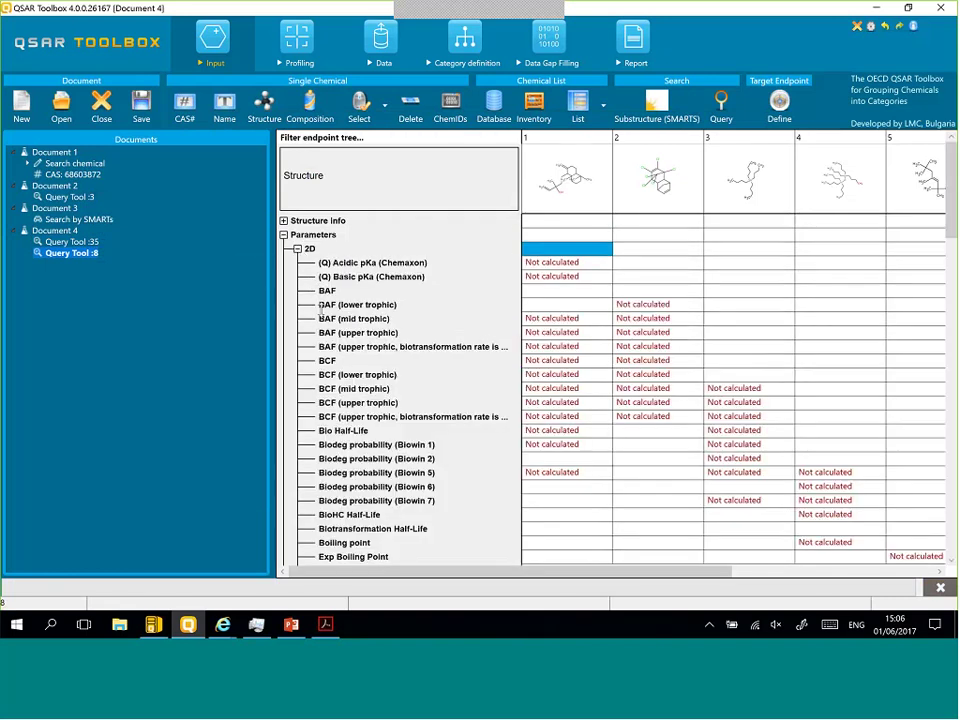
{"action": "right_click", "coordinate": [336, 369]}
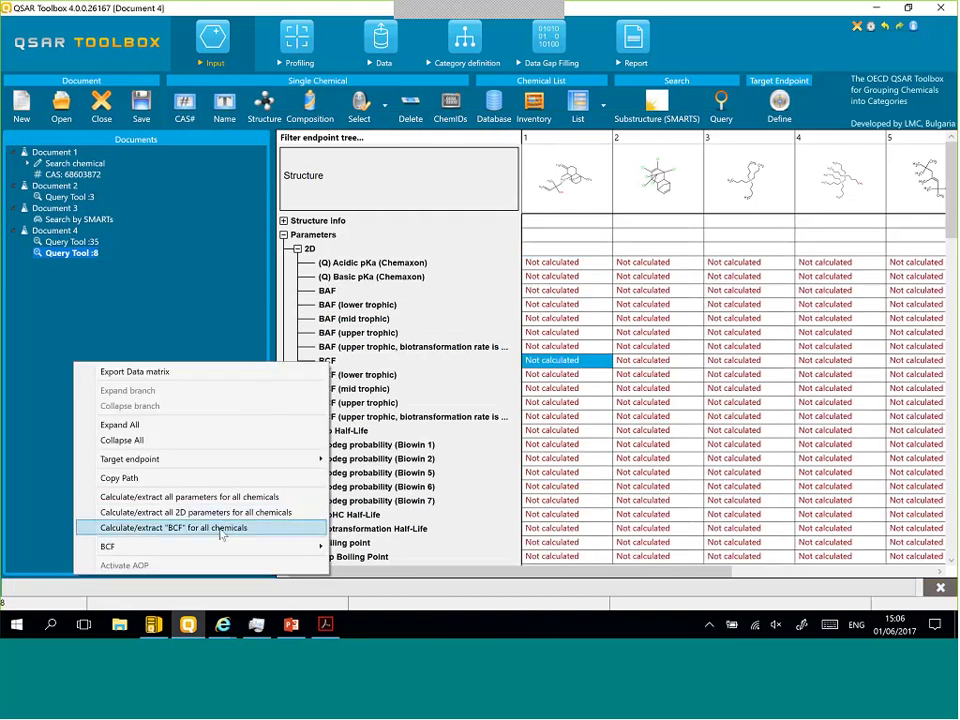
{"action": "left_click", "coordinate": [222, 532]}
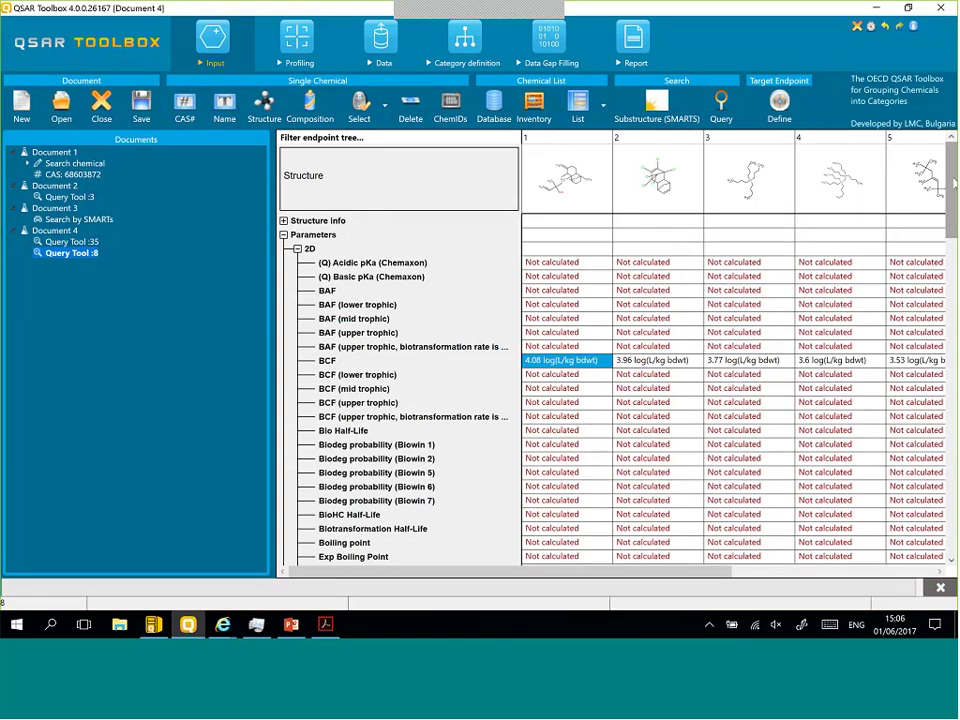
Step: Gather the Aquatic Toxicity endpoint data under Ecotoxicological Information from the Aquatic OASIS database for the queried chemicals
{"action": "scroll", "coordinate": [543, 514], "scroll_direction": "down", "scroll_amount": 2}
{"action": "scroll", "coordinate": [612, 390], "scroll_direction": "down", "scroll_amount": 6}
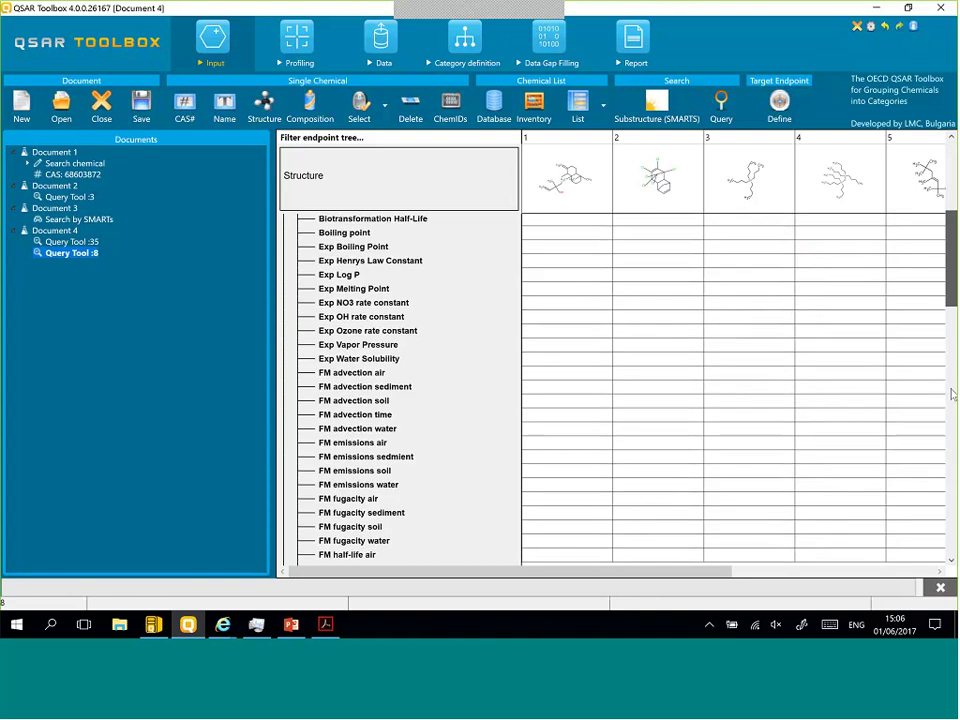
{"action": "scroll", "coordinate": [952, 393], "scroll_direction": "down", "scroll_amount": 4}
{"action": "scroll", "coordinate": [952, 484], "scroll_direction": "down", "scroll_amount": 10}
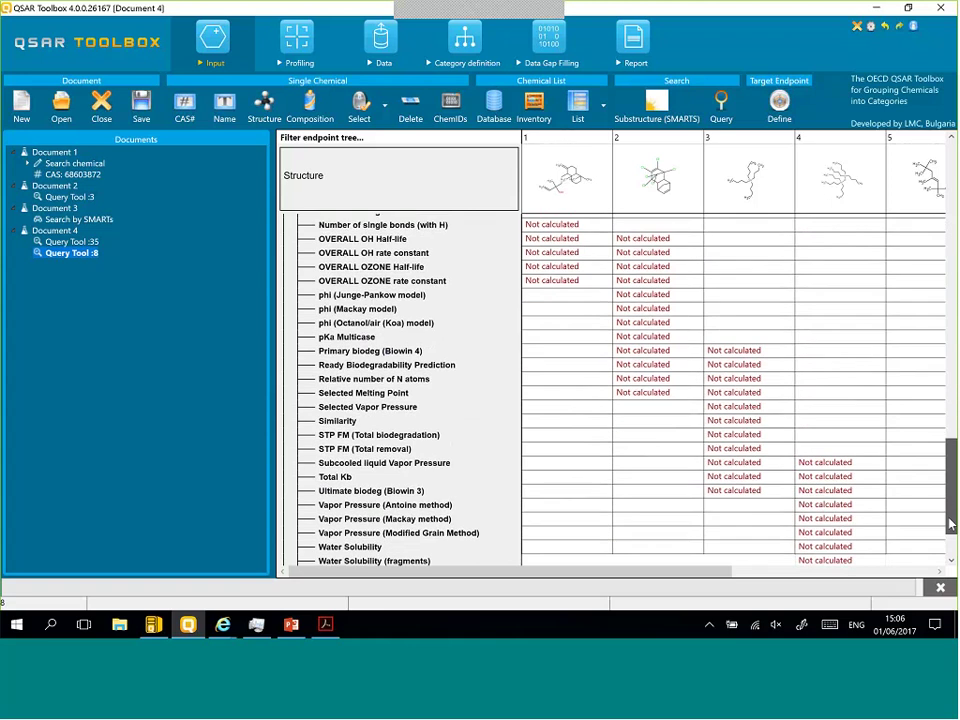
{"action": "scroll", "coordinate": [952, 484], "scroll_direction": "down", "scroll_amount": 3}
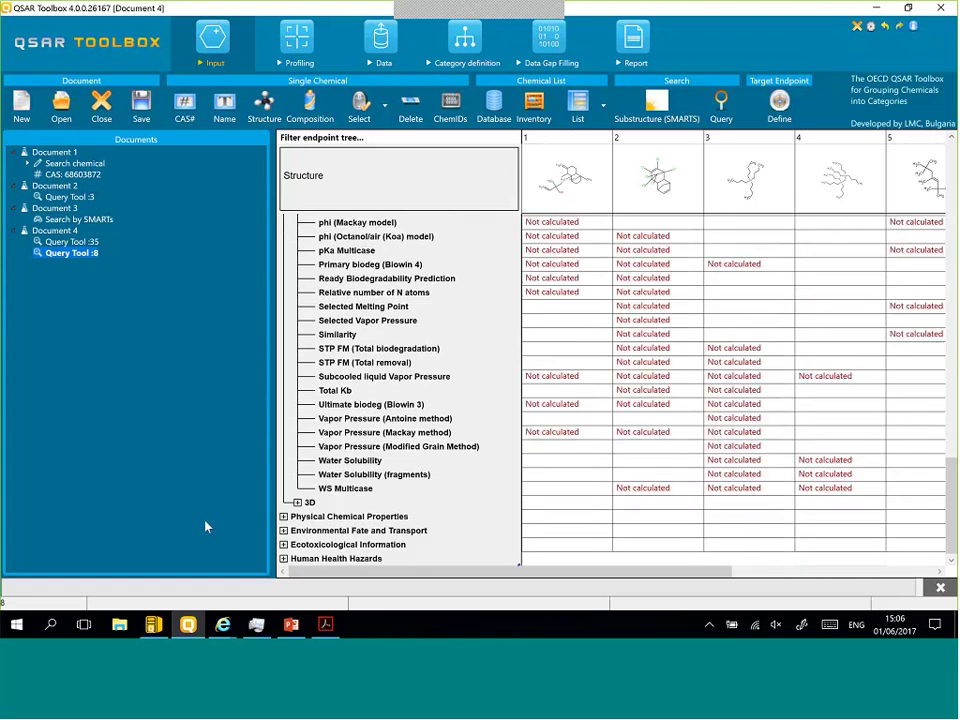
{"action": "left_click", "coordinate": [381, 40]}
{"action": "left_click", "coordinate": [21, 105]}
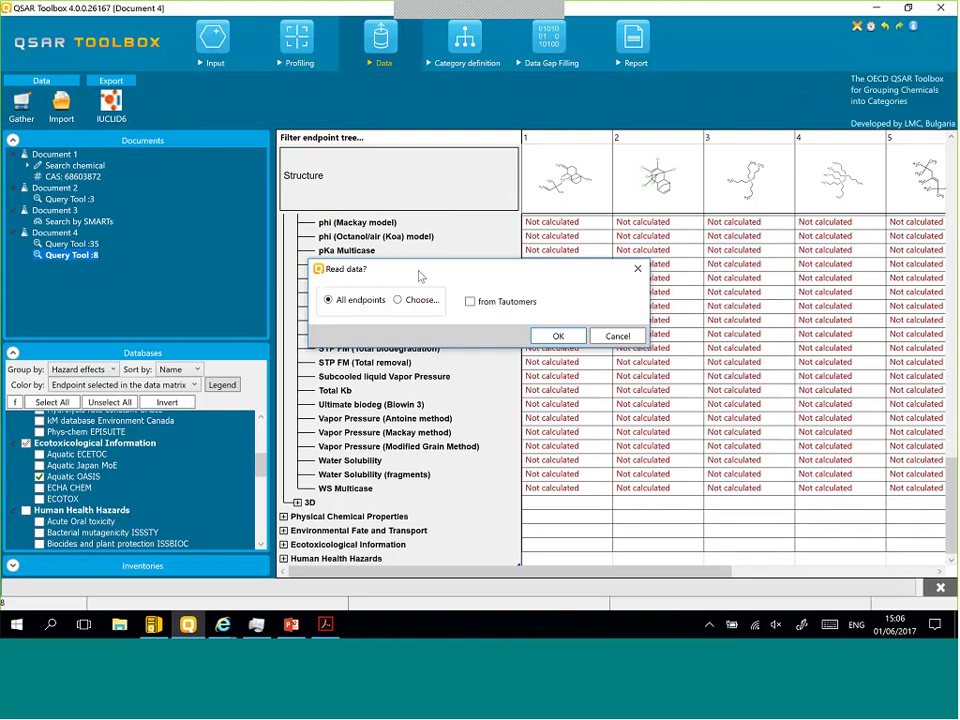
{"action": "left_click", "coordinate": [397, 299]}
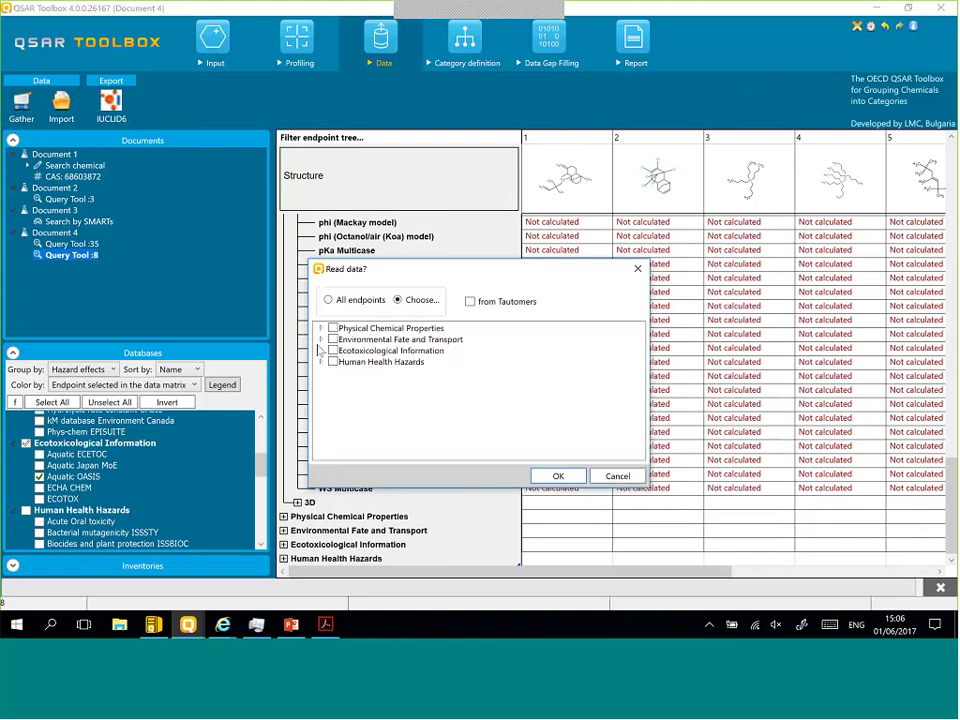
{"action": "left_click", "coordinate": [321, 350]}
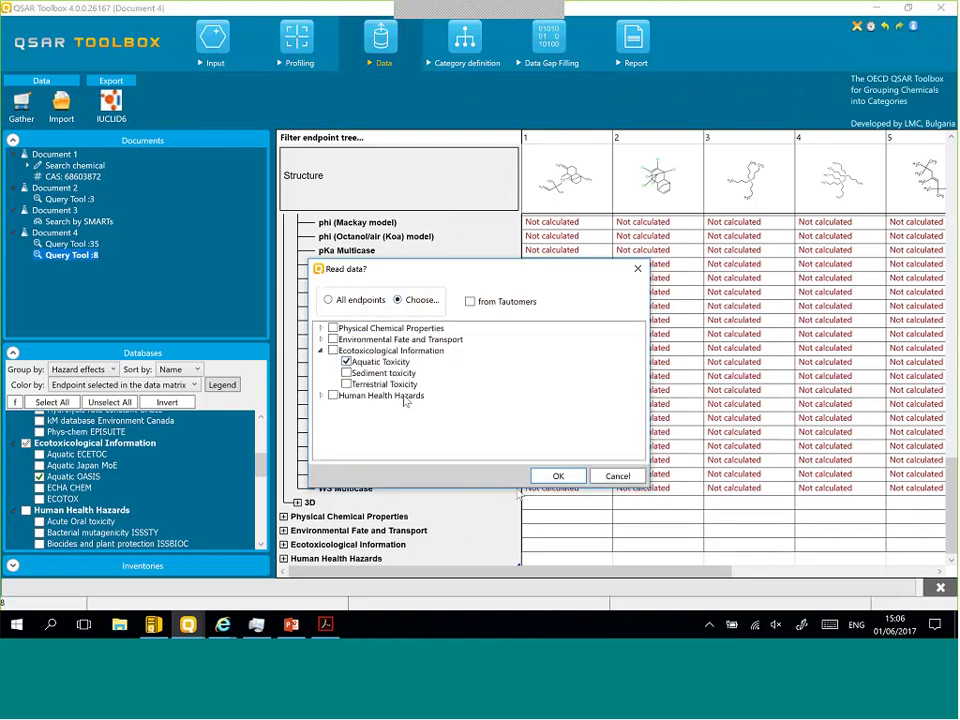
{"action": "left_click", "coordinate": [557, 476]}
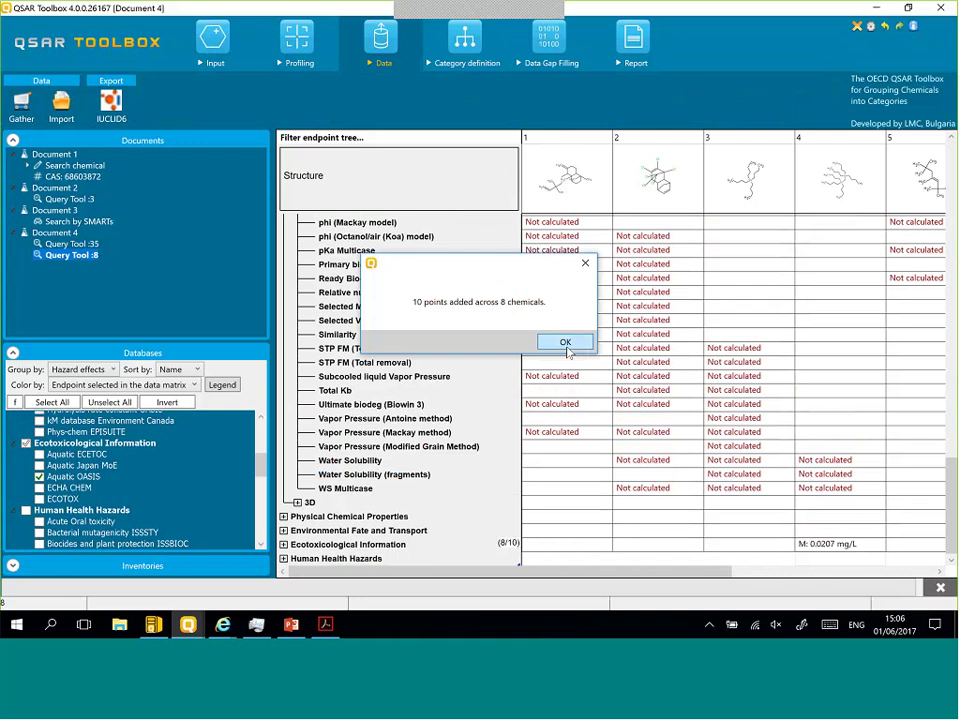
{"action": "left_click", "coordinate": [565, 343]}
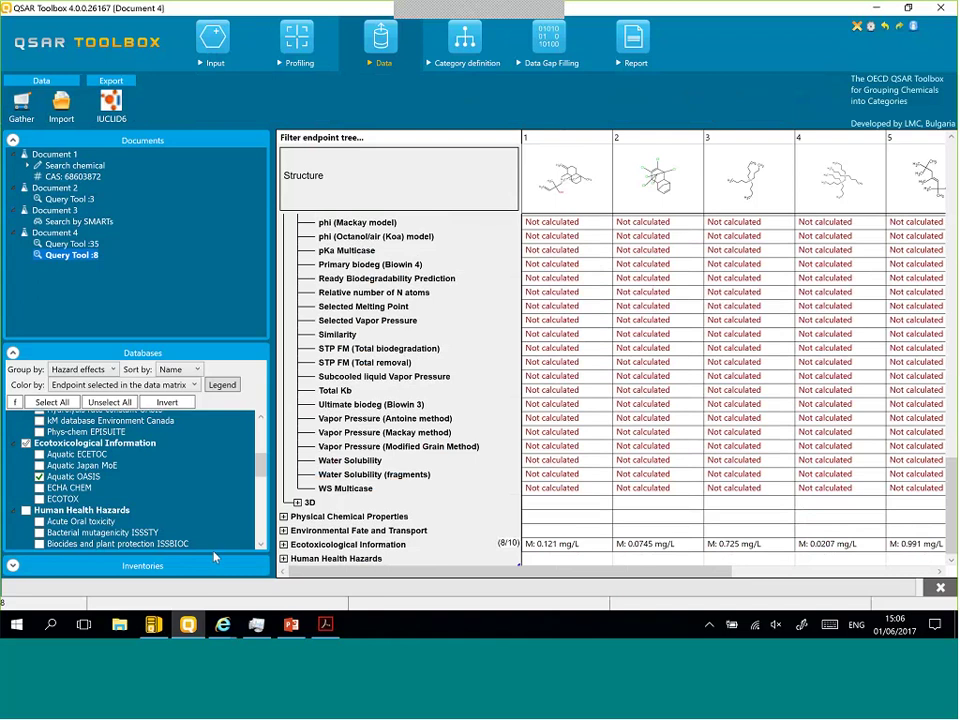
Step: Expand the gathered aquatic toxicity data down to the Pimephales promelas 96 h mortality LC50 level and examine the values
{"action": "left_click", "coordinate": [284, 544]}
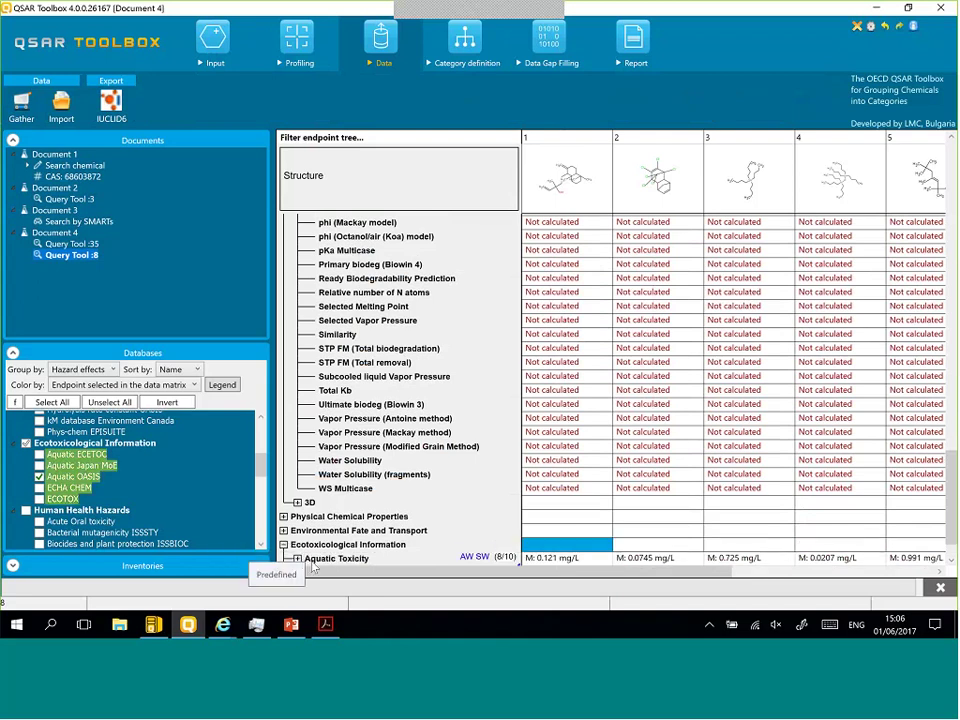
{"action": "double_click", "coordinate": [356, 561]}
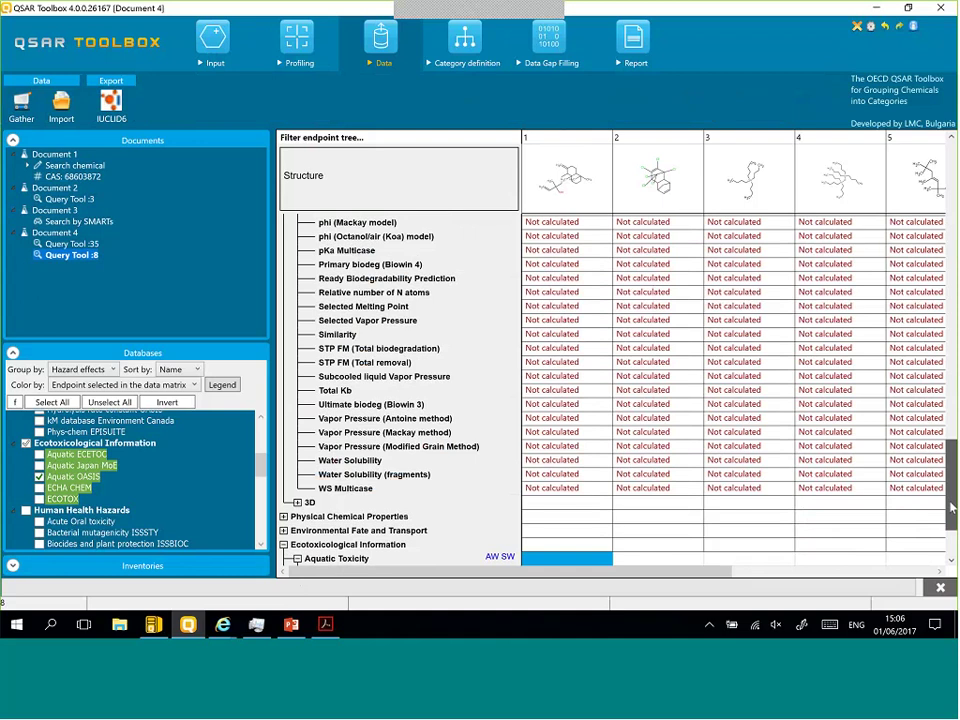
{"action": "scroll", "coordinate": [565, 548], "scroll_direction": "down", "scroll_amount": 3}
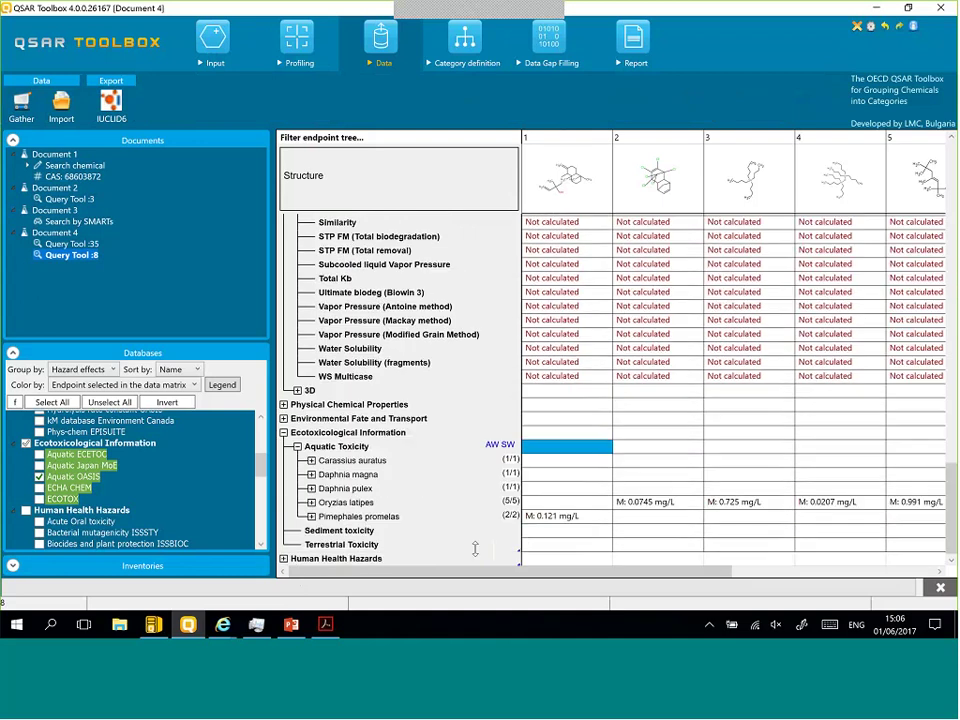
{"action": "left_click", "coordinate": [680, 503]}
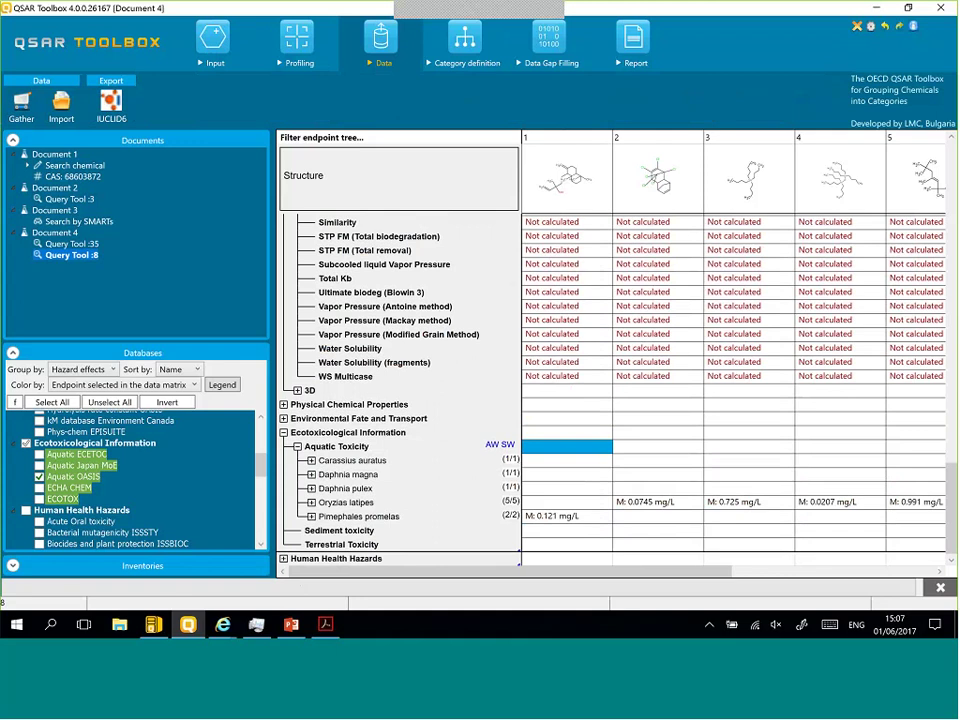
{"action": "left_click", "coordinate": [311, 516]}
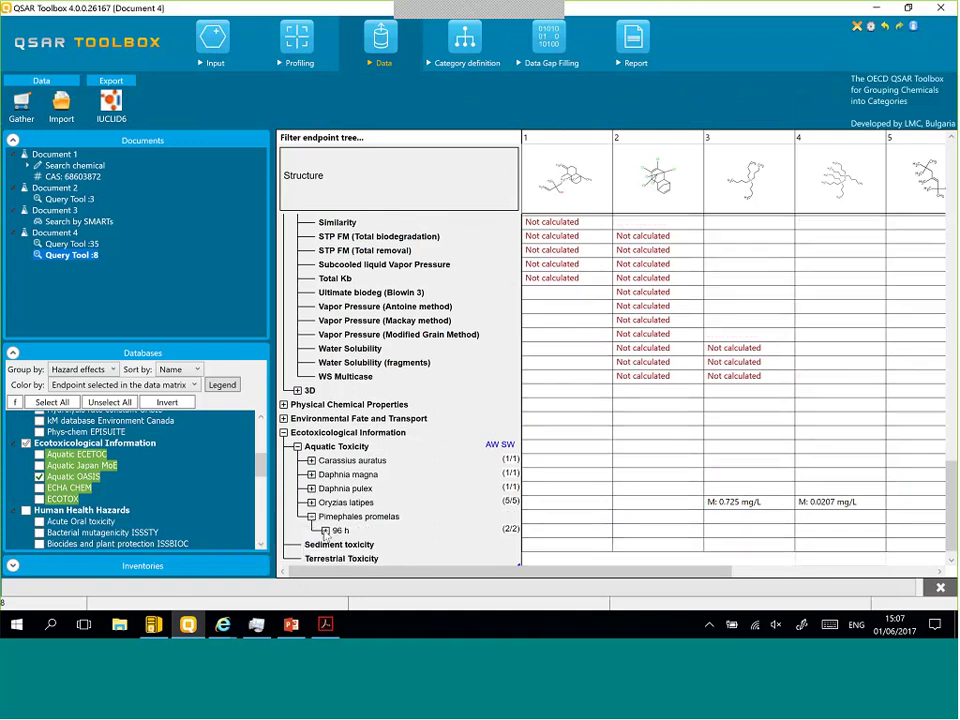
{"action": "left_click", "coordinate": [325, 530]}
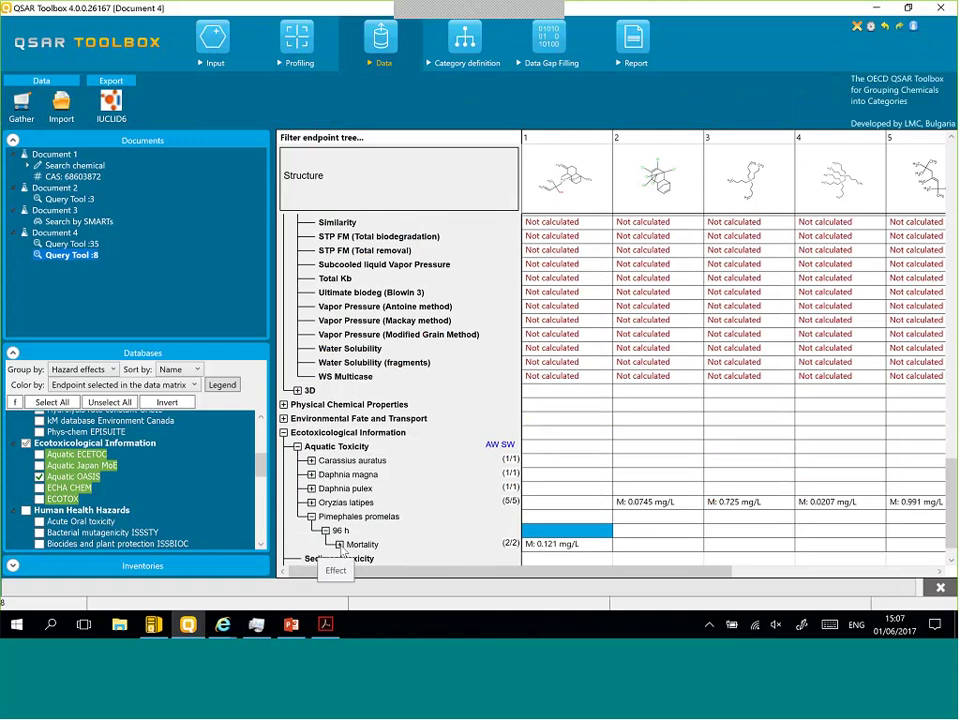
{"action": "left_click", "coordinate": [340, 544]}
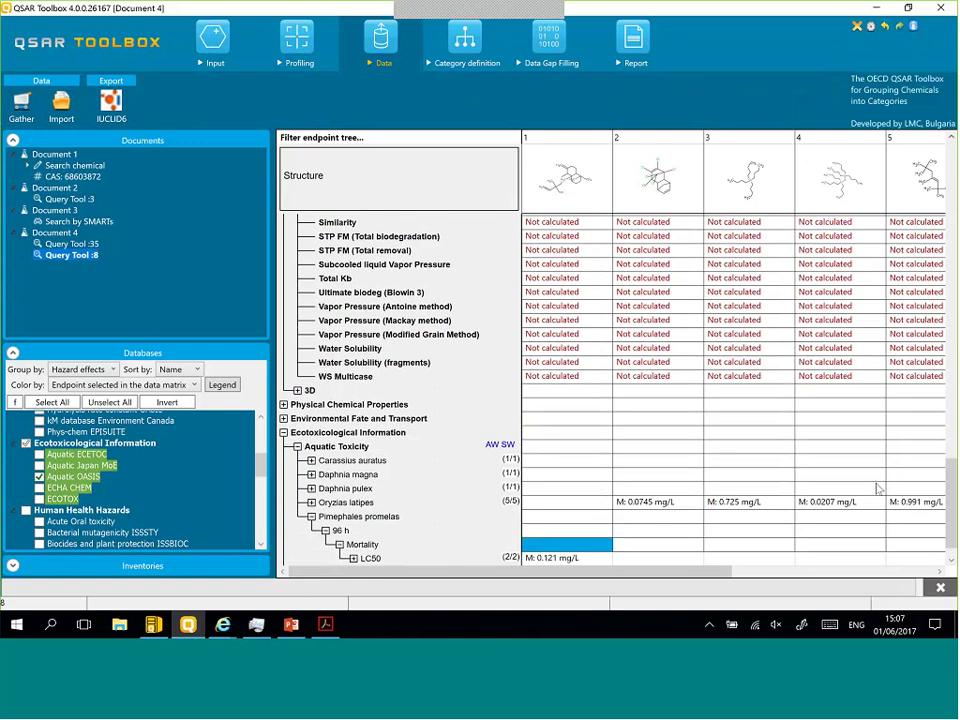
{"action": "scroll", "coordinate": [654, 553], "scroll_direction": "down", "scroll_amount": 1}
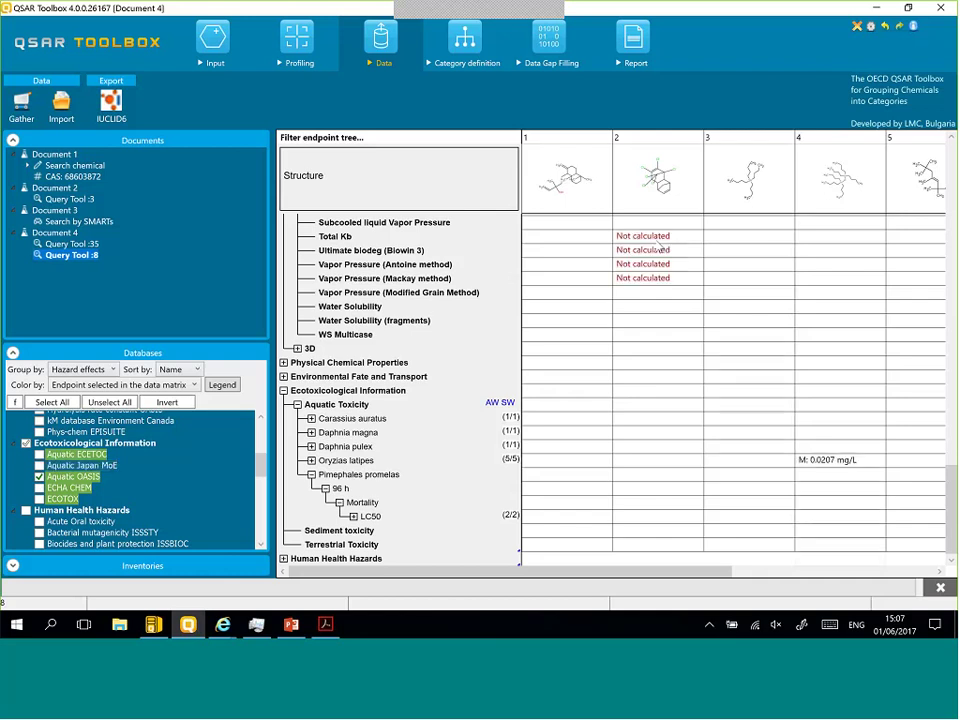
Step: Switch to Internet Explorer and show the OECD Toolbox webinar page with the audience questions
{"action": "left_click", "coordinate": [657, 238]}
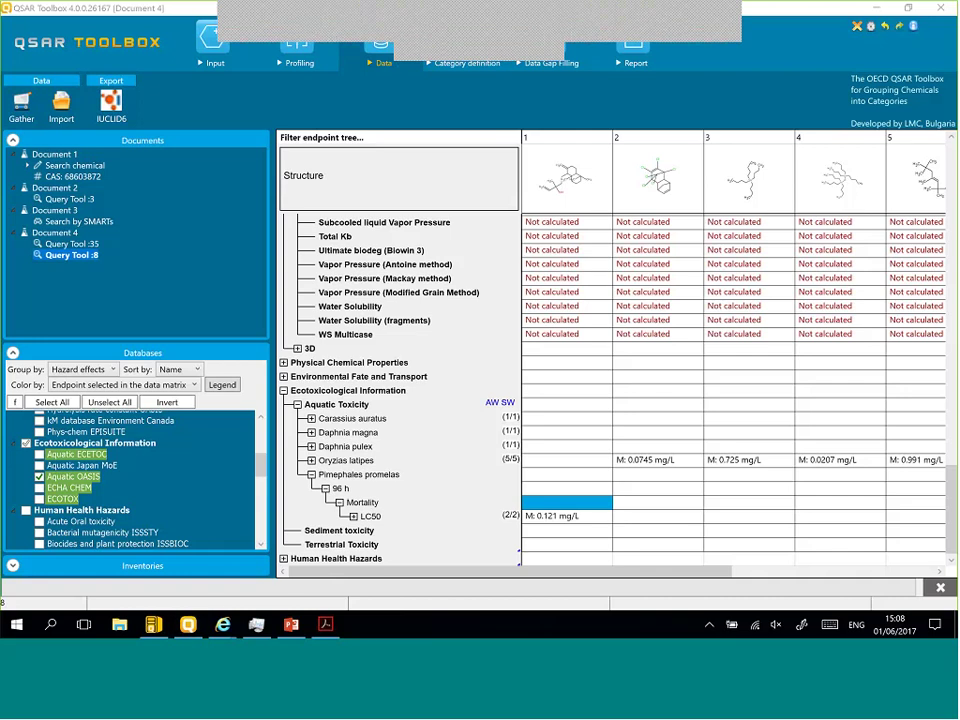
{"action": "mouse_move", "coordinate": [223, 628]}
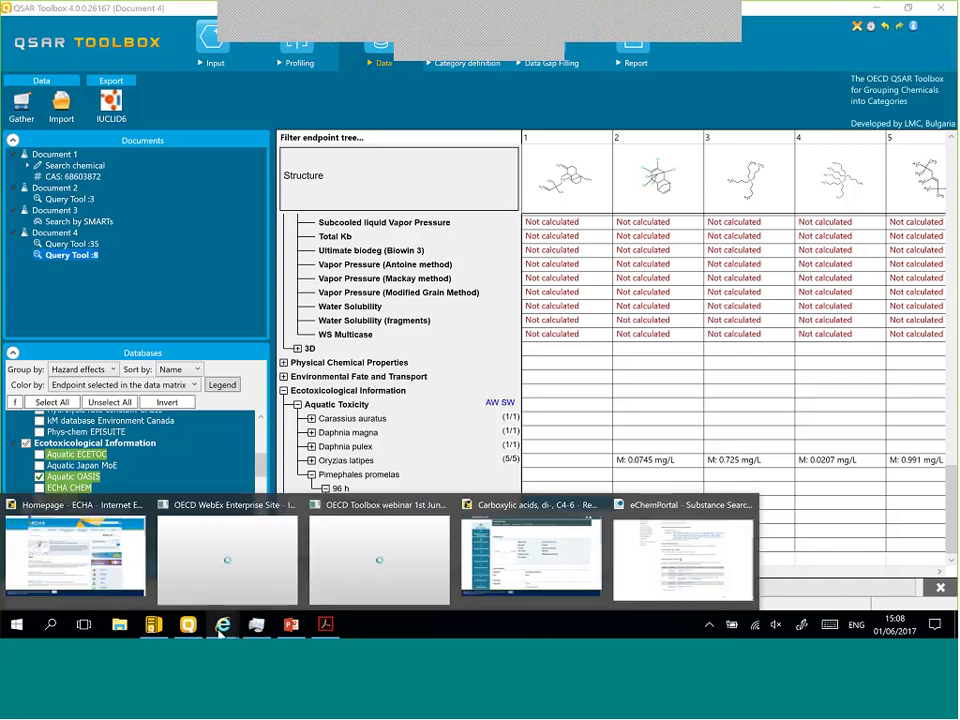
{"action": "left_click", "coordinate": [347, 584]}
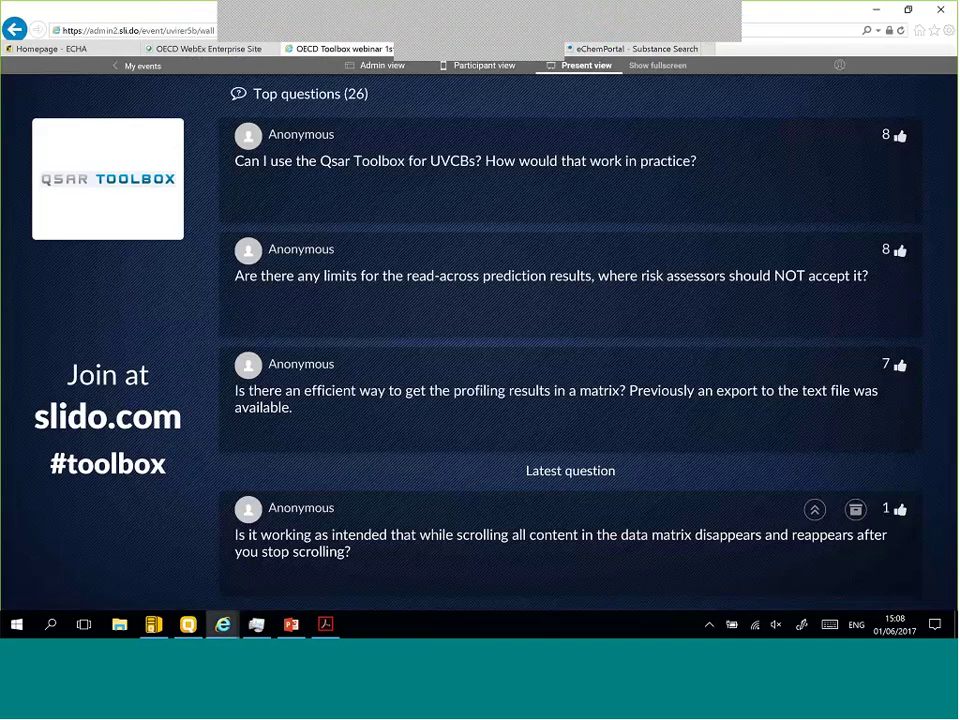
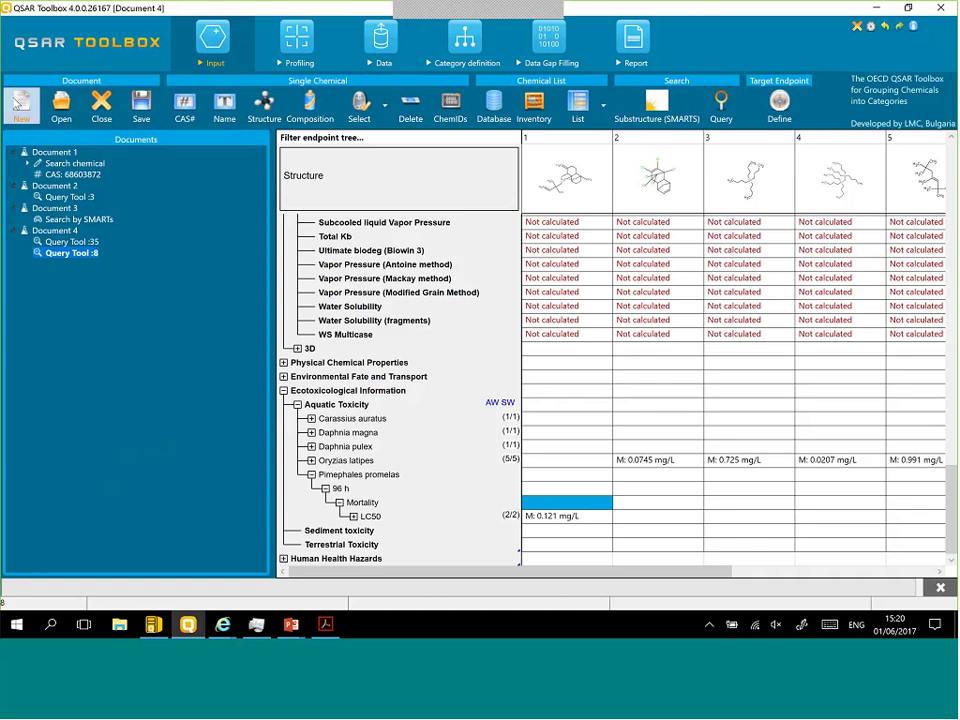
Step: Create a new empty document and collapse the Document 4 branch in the document tree
{"action": "left_click", "coordinate": [21, 105]}
{"action": "left_click", "coordinate": [540, 364]}
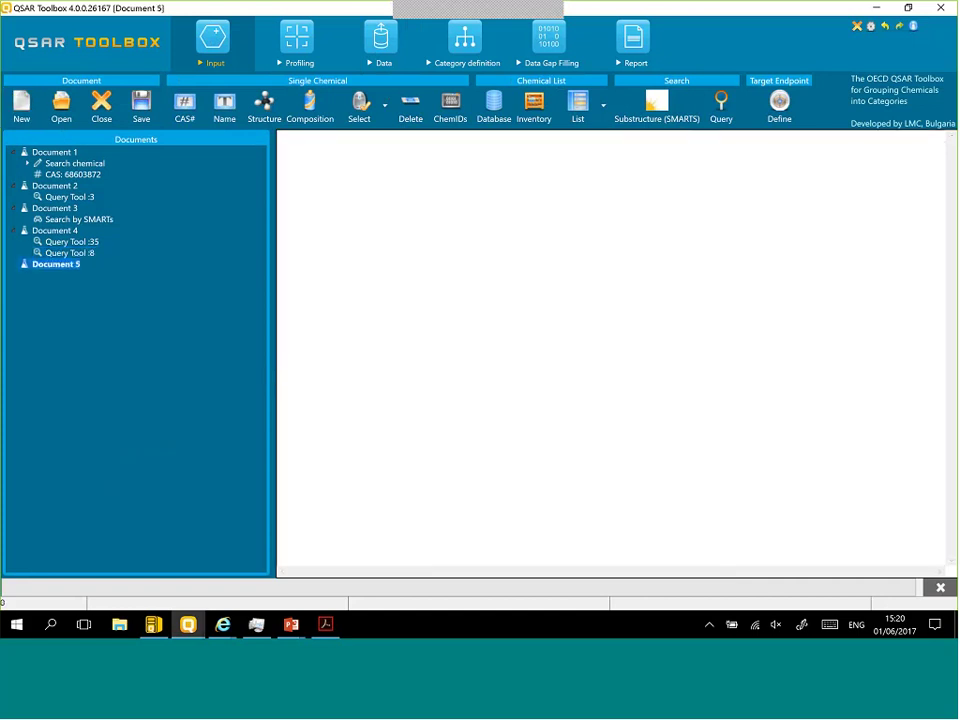
{"action": "left_click", "coordinate": [17, 231]}
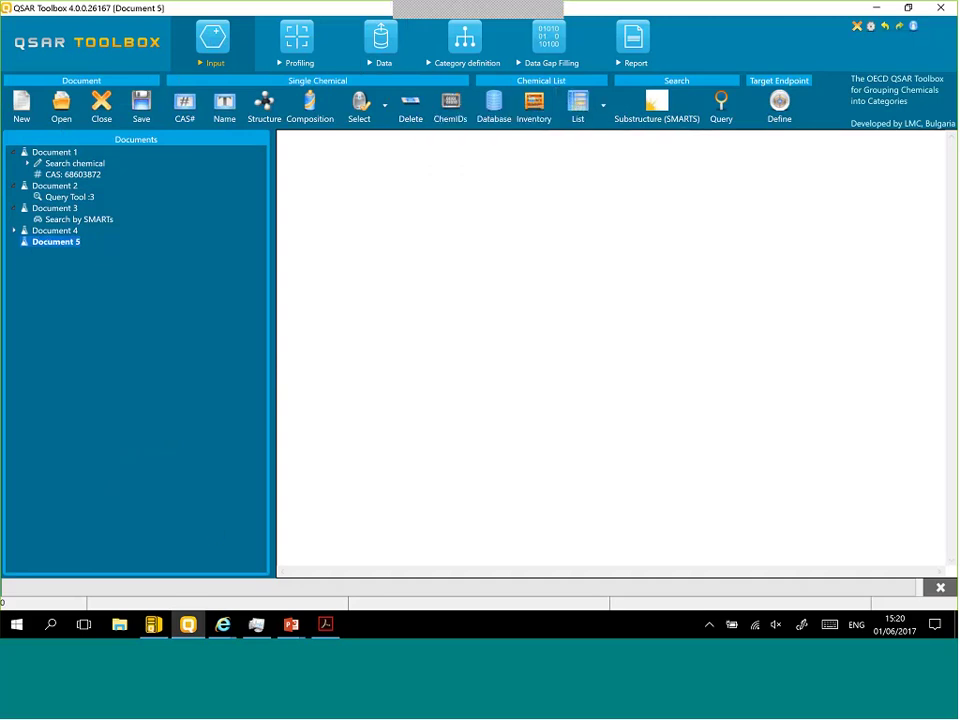
Step: Inspect the SMILES strings in meta.smi from the FILES\Webinar folder on Data (B:), then put the file windows away
{"action": "left_click", "coordinate": [120, 626]}
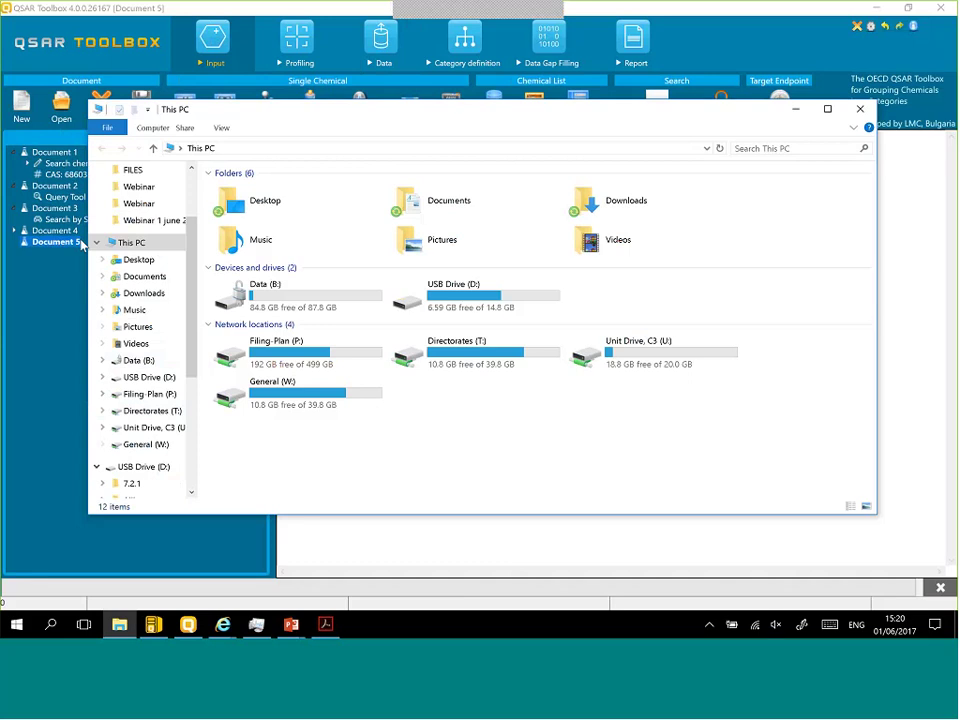
{"action": "double_click", "coordinate": [293, 300]}
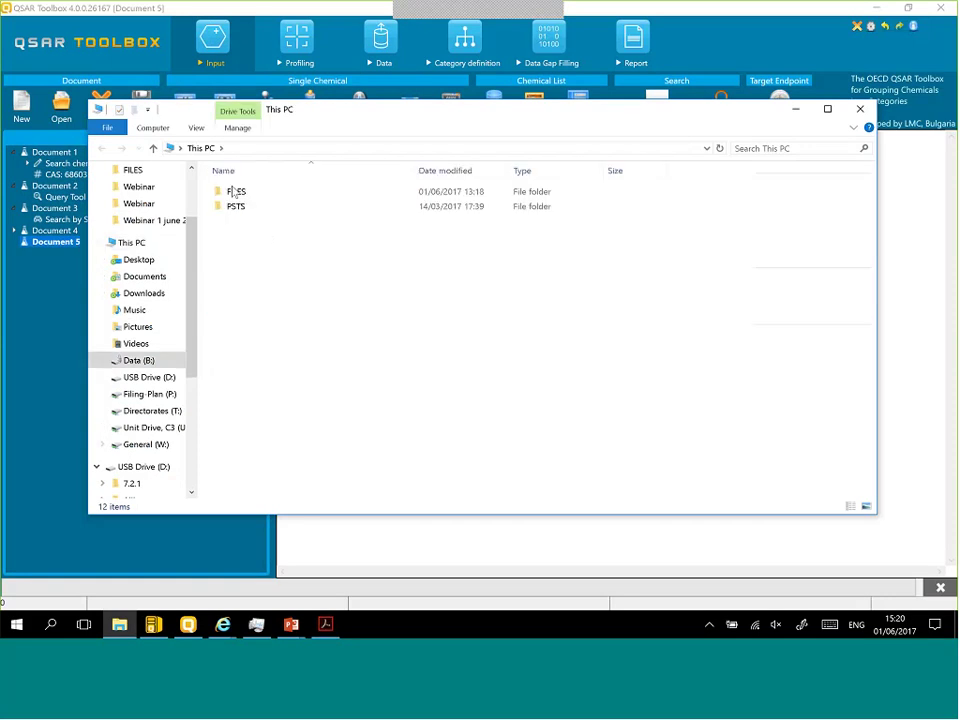
{"action": "double_click", "coordinate": [233, 192]}
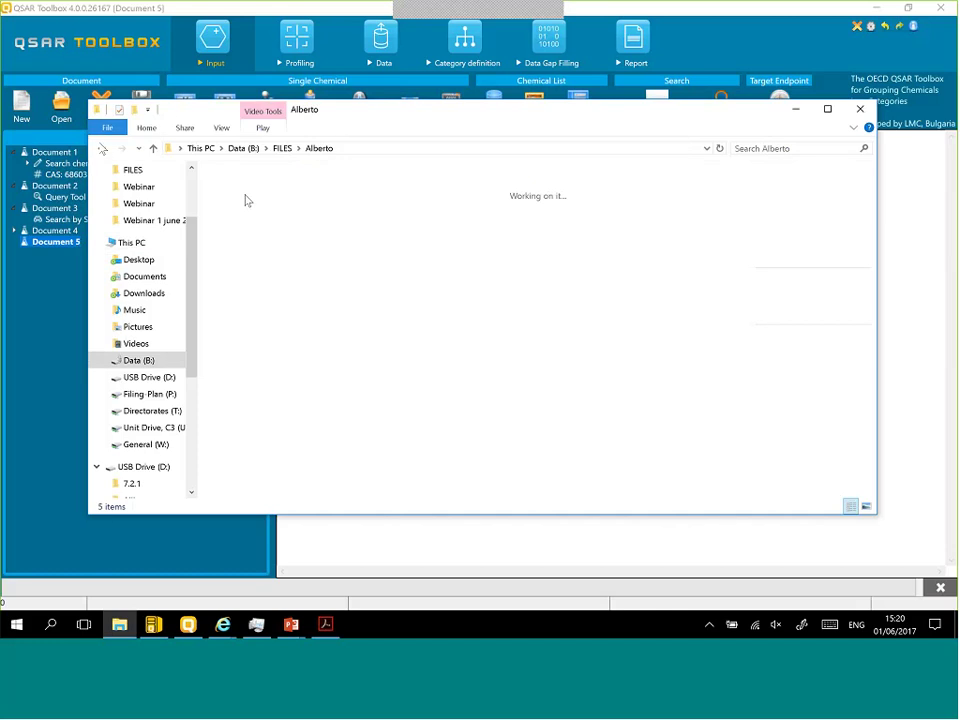
{"action": "key", "text": "alt+Left"}
{"action": "double_click", "coordinate": [236, 252]}
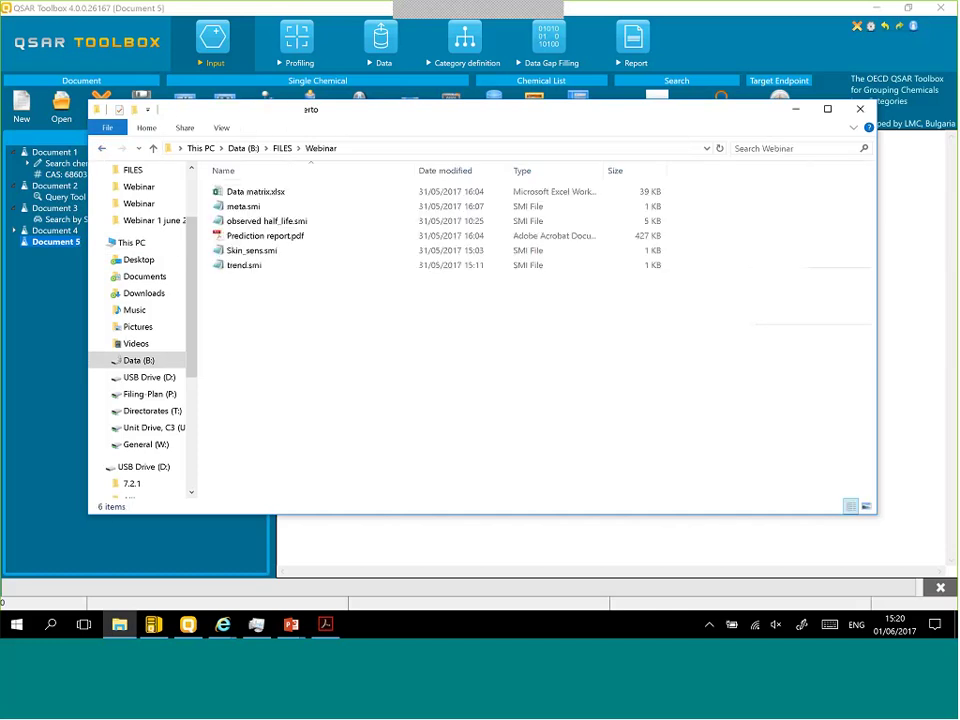
{"action": "double_click", "coordinate": [241, 210]}
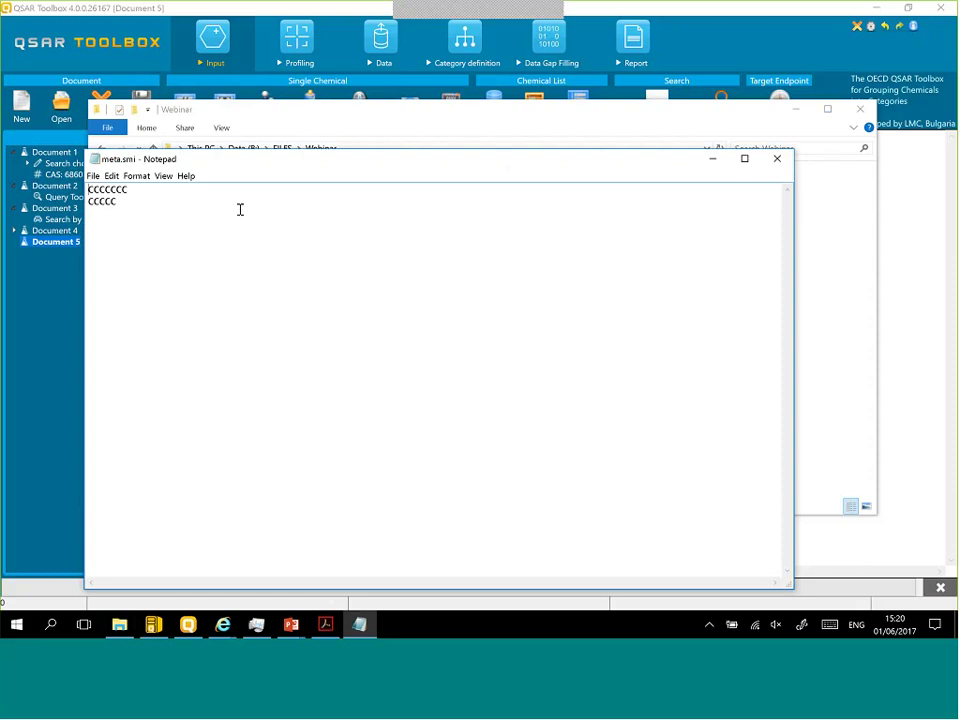
{"action": "left_click_drag", "start_coordinate": [338, 158], "coordinate": [416, 150]}
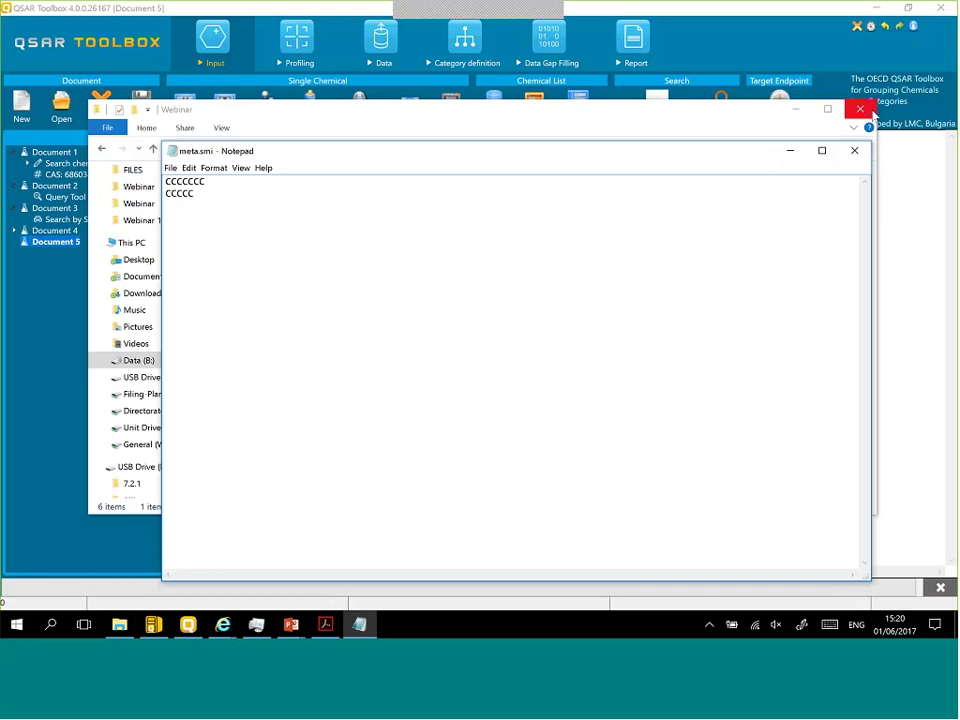
{"action": "left_click", "coordinate": [795, 108]}
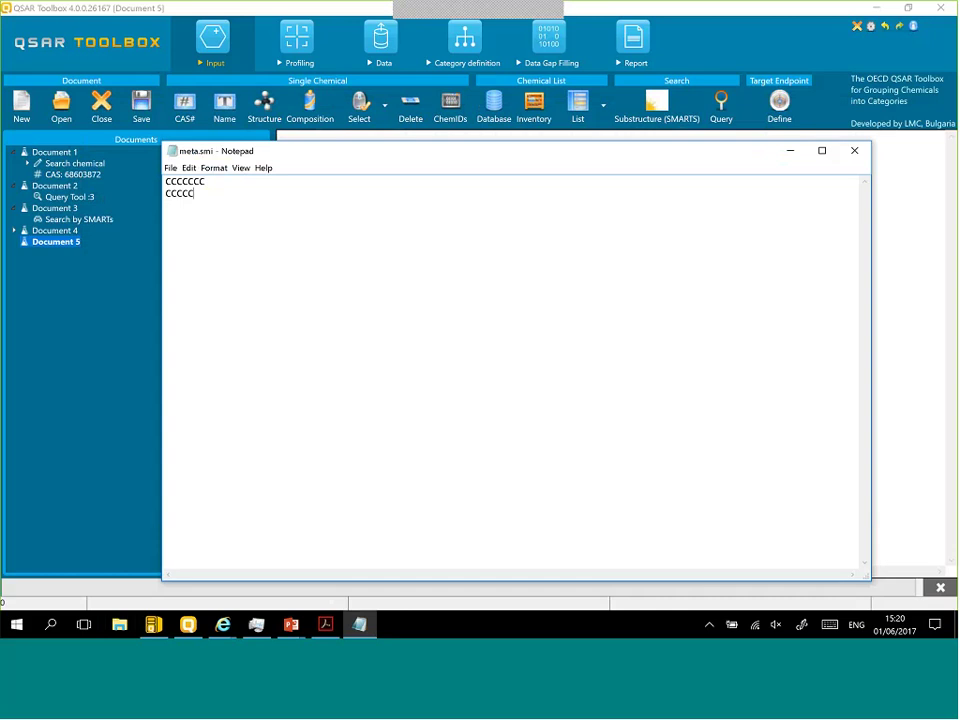
{"action": "left_click", "coordinate": [855, 151]}
Step: Import the chemical list file meta.smi from the Webinar folder into the new document
{"action": "left_click", "coordinate": [580, 106]}
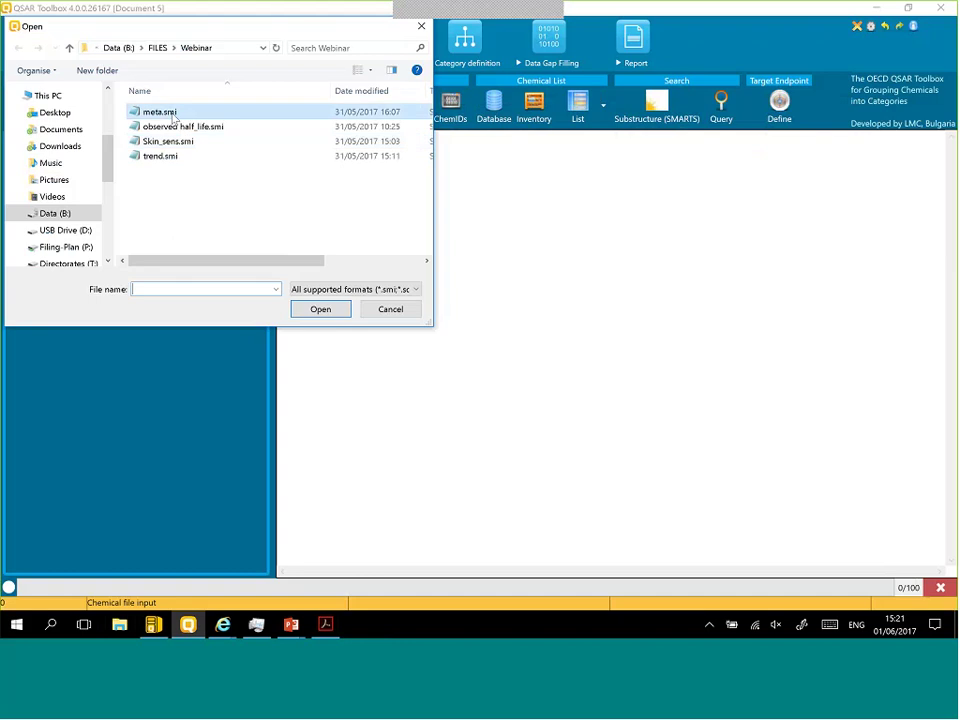
{"action": "left_click", "coordinate": [172, 115]}
{"action": "left_click", "coordinate": [319, 309]}
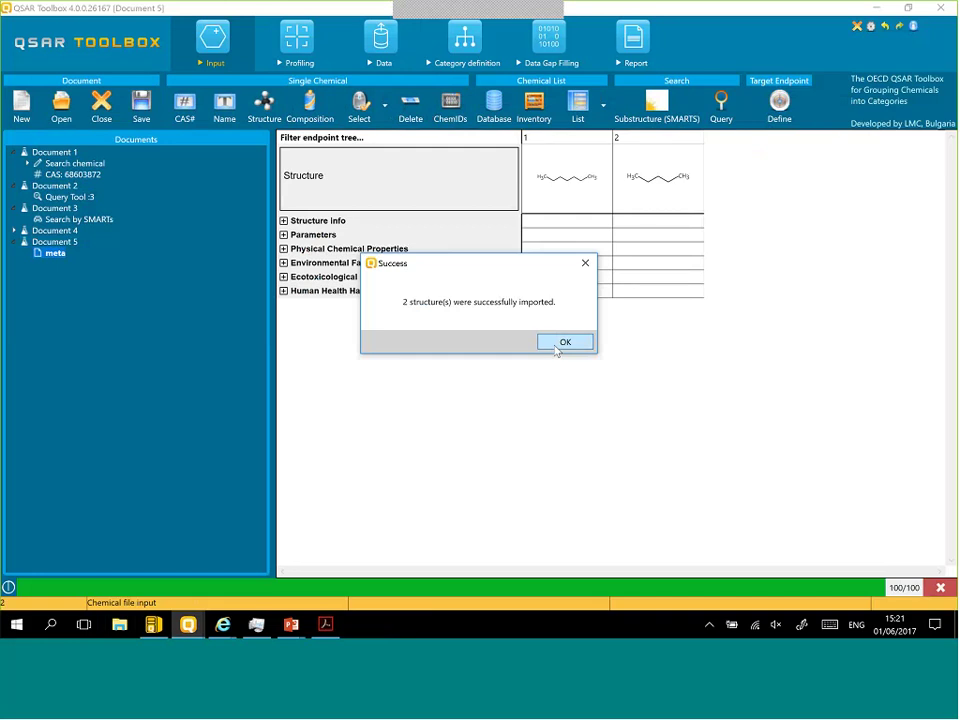
{"action": "left_click", "coordinate": [562, 342]}
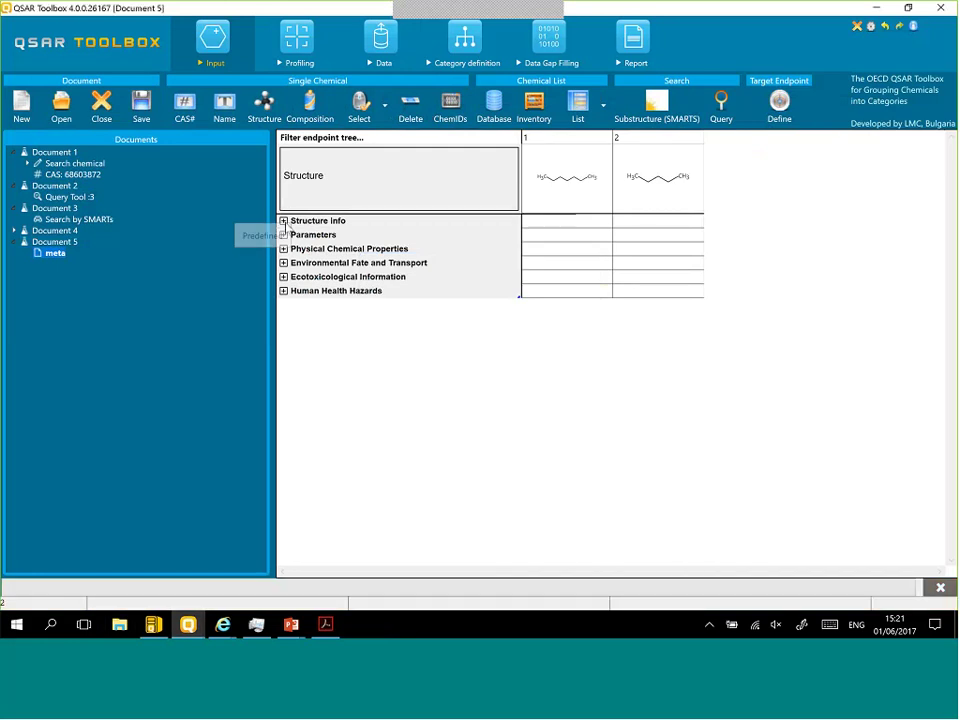
Step: Check the structure info of the imported chemicals, collapse it again, and switch to the Profiling module
{"action": "left_click", "coordinate": [284, 221]}
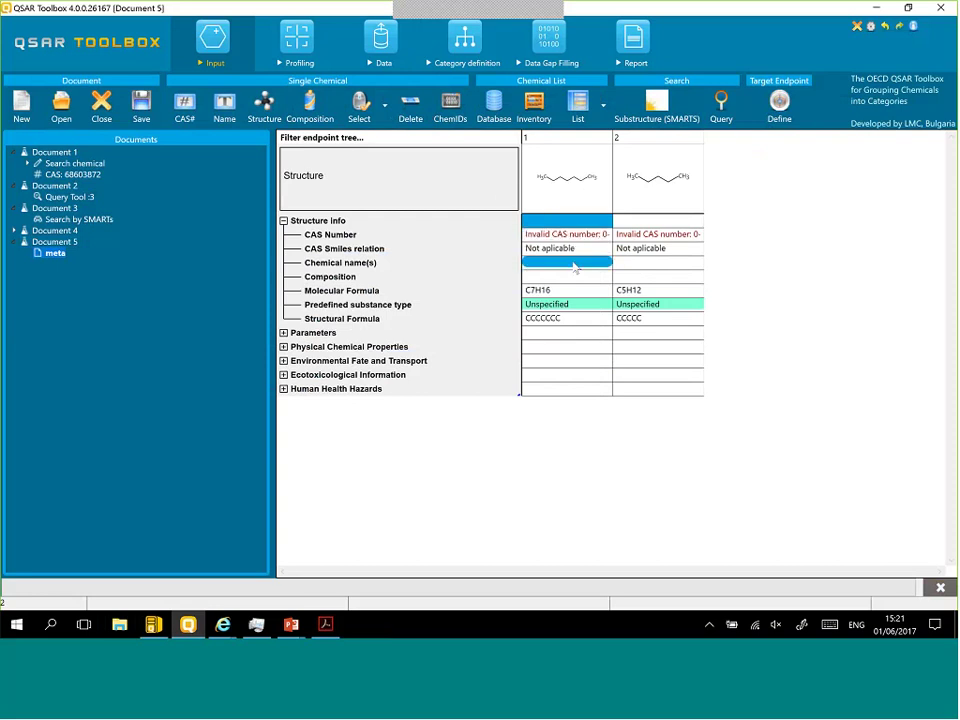
{"action": "left_click", "coordinate": [284, 221]}
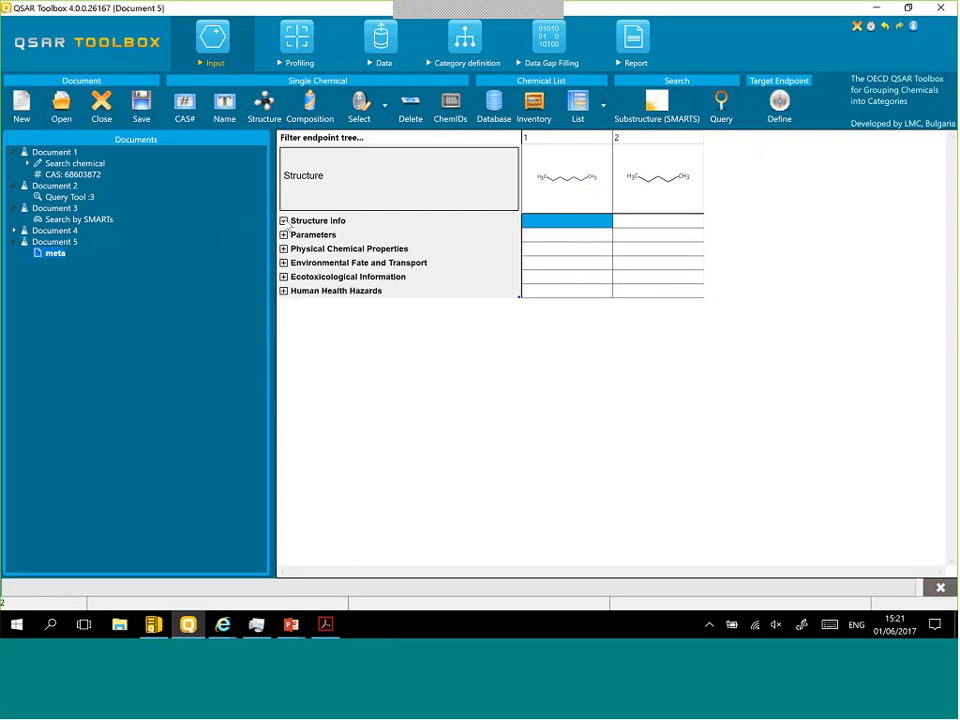
{"action": "left_click", "coordinate": [296, 50]}
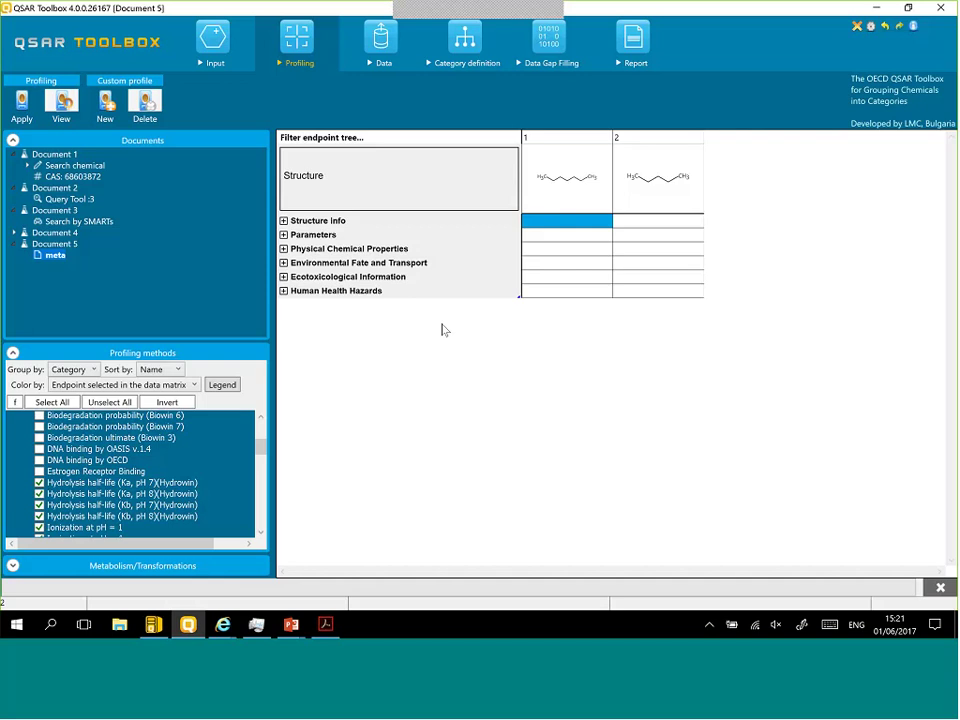
Step: Look at the multiplication options available for the meta chemical list, including Metabolism/Transformations, without applying any
{"action": "left_click", "coordinate": [56, 256]}
{"action": "right_click", "coordinate": [61, 259]}
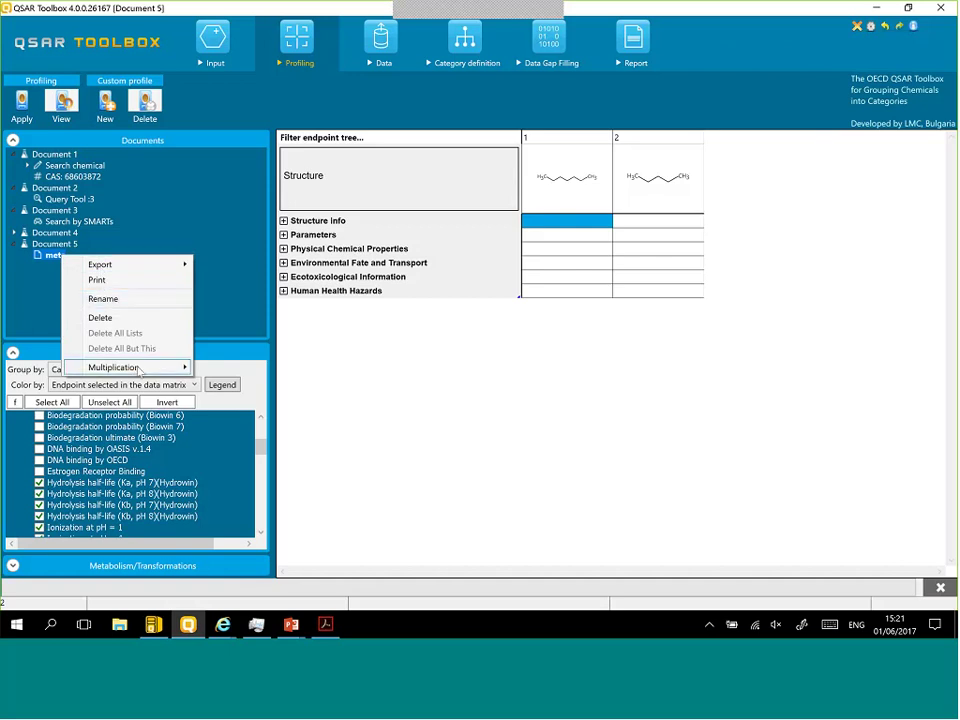
{"action": "mouse_move", "coordinate": [139, 370]}
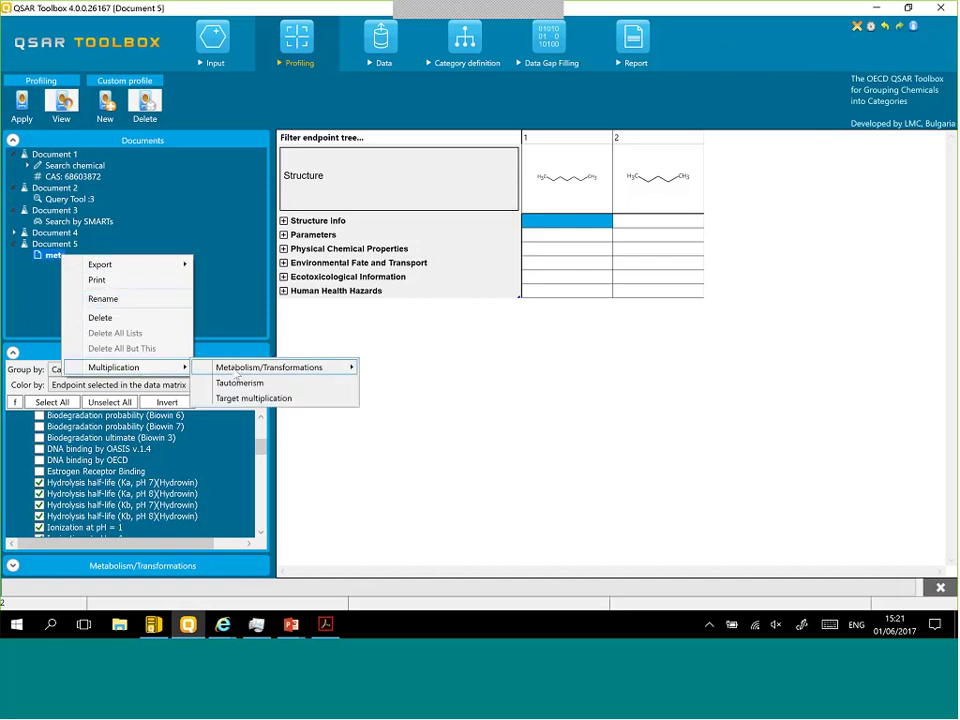
{"action": "mouse_move", "coordinate": [300, 368]}
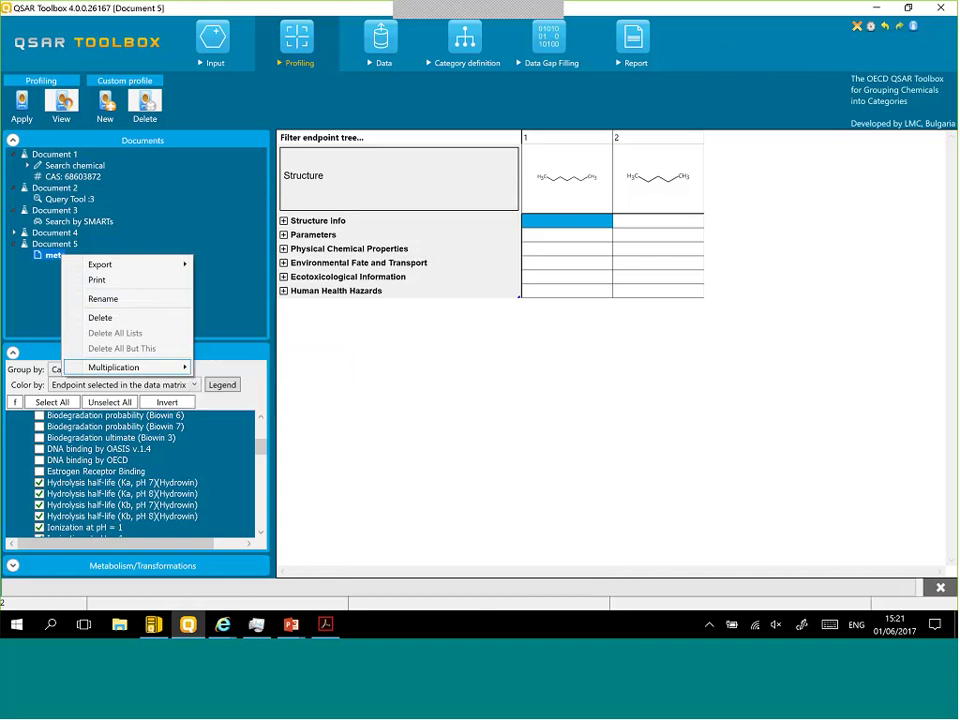
{"action": "left_click", "coordinate": [96, 243]}
Step: Collapse the Documents and Profiling methods sections and show the documented metabolisms under Metabolism/Transformations
{"action": "left_click", "coordinate": [13, 141]}
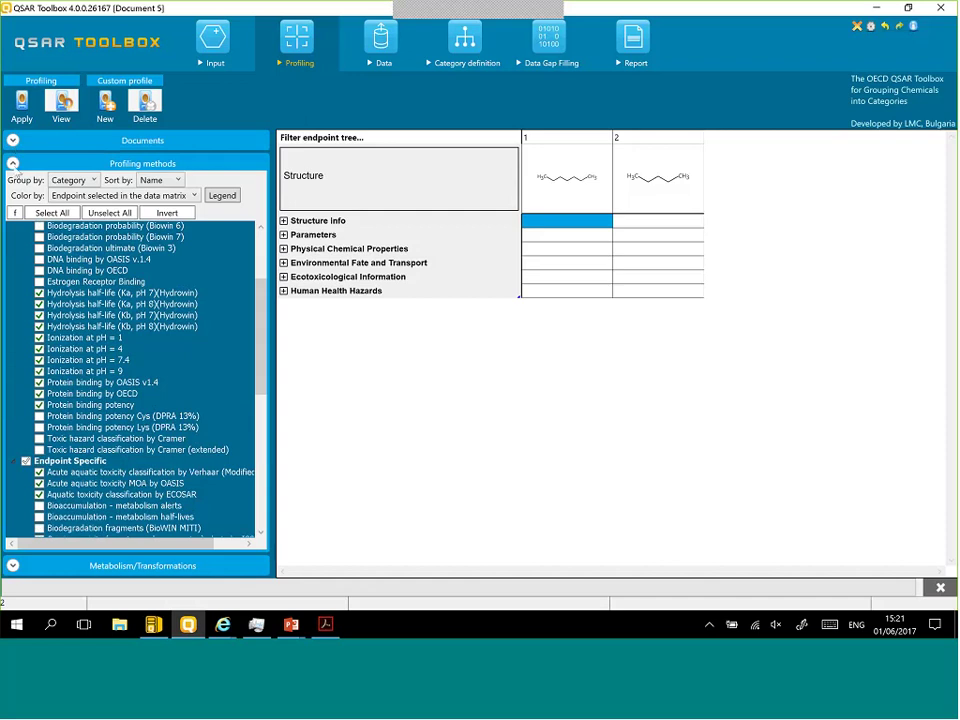
{"action": "left_click", "coordinate": [13, 164]}
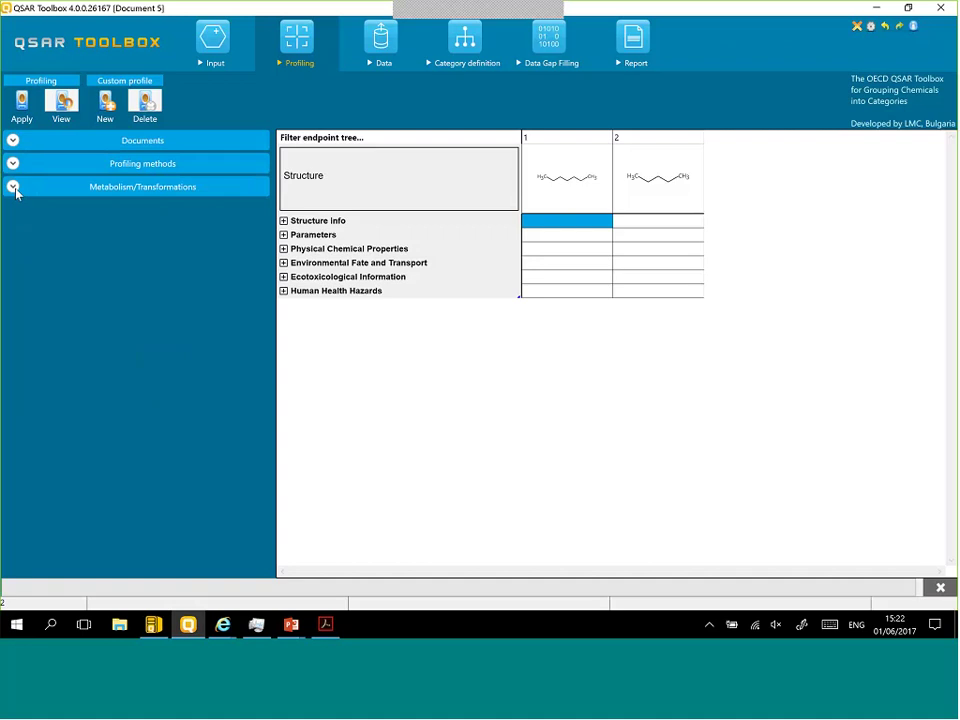
{"action": "left_click", "coordinate": [13, 188]}
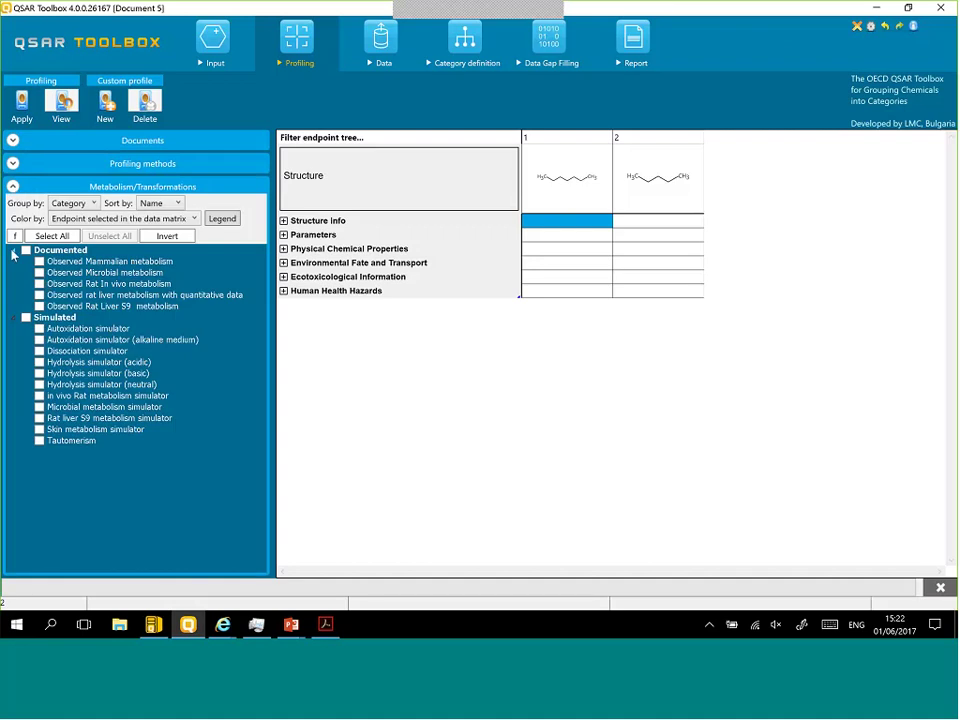
{"action": "left_click", "coordinate": [13, 250]}
{"action": "left_click", "coordinate": [13, 261]}
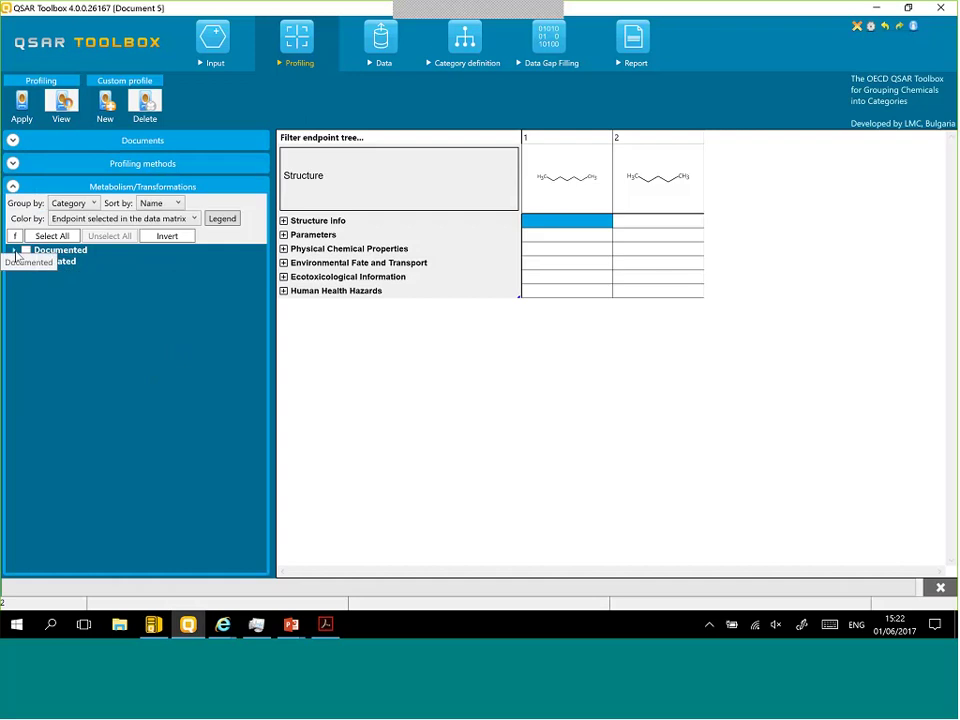
{"action": "left_click", "coordinate": [13, 250]}
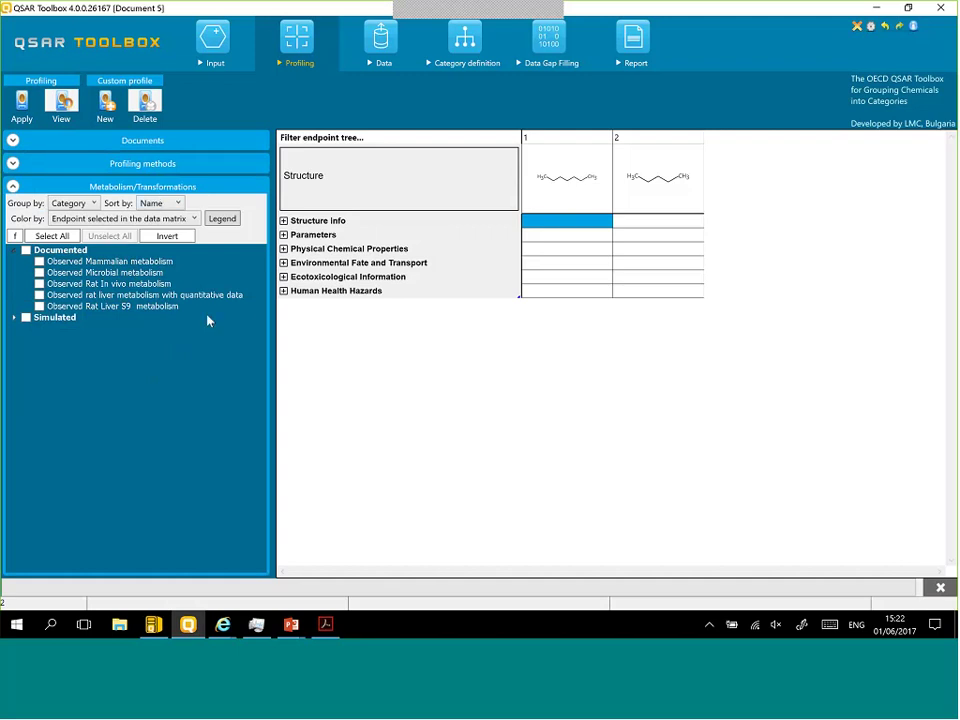
Step: Show the simulated metabolisms and colour them by their relevance to the Sensitisation endpoint under Human Health Hazards for chemical 1
{"action": "left_click", "coordinate": [15, 318]}
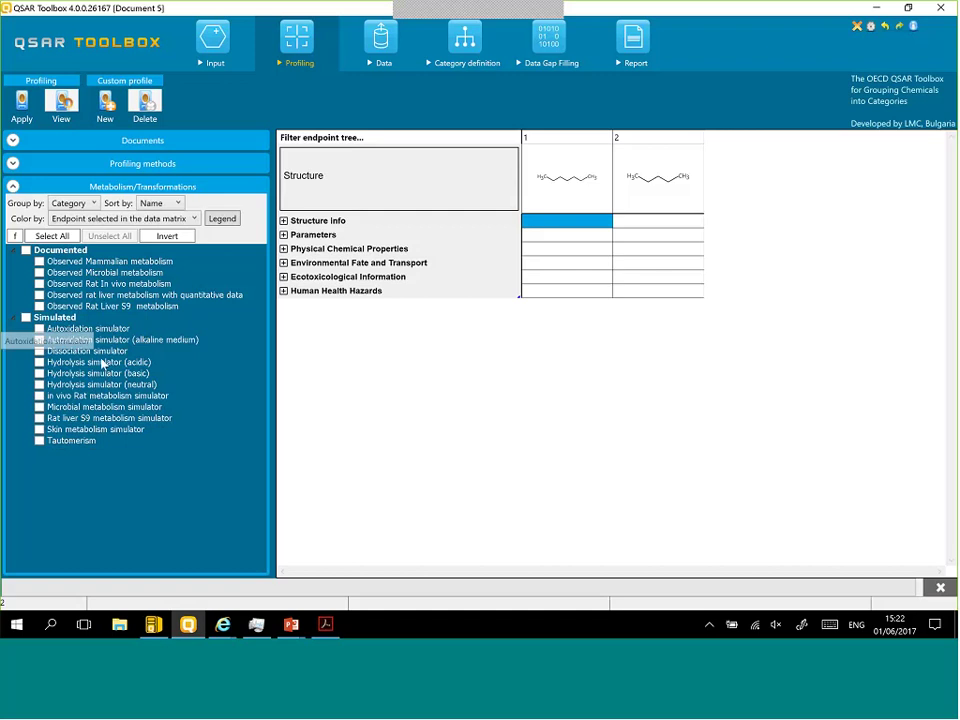
{"action": "left_click", "coordinate": [284, 291]}
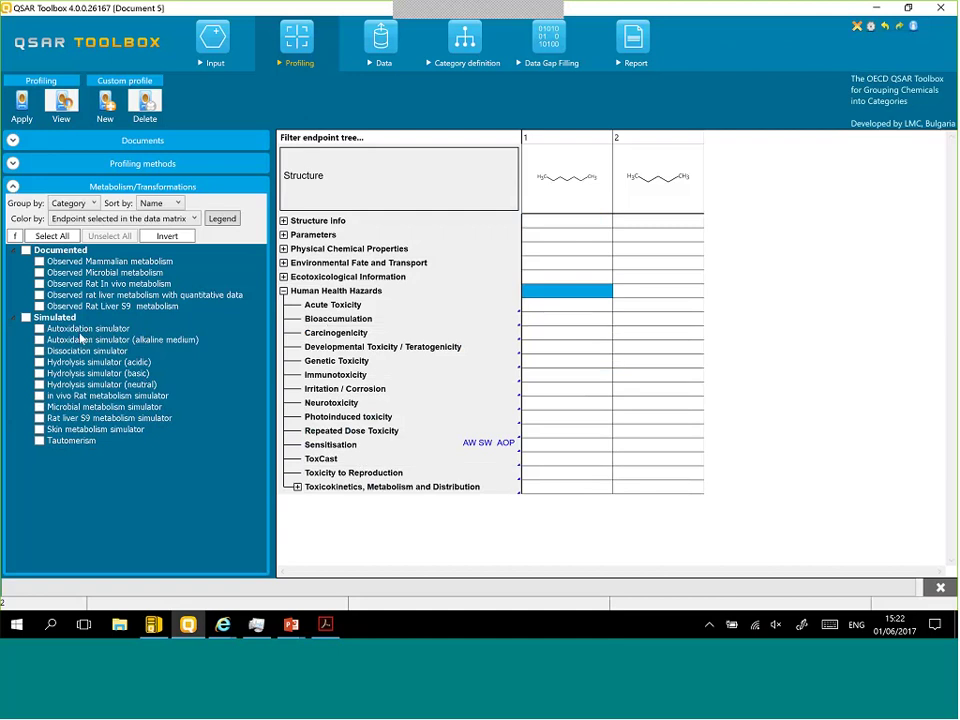
{"action": "left_click", "coordinate": [562, 446]}
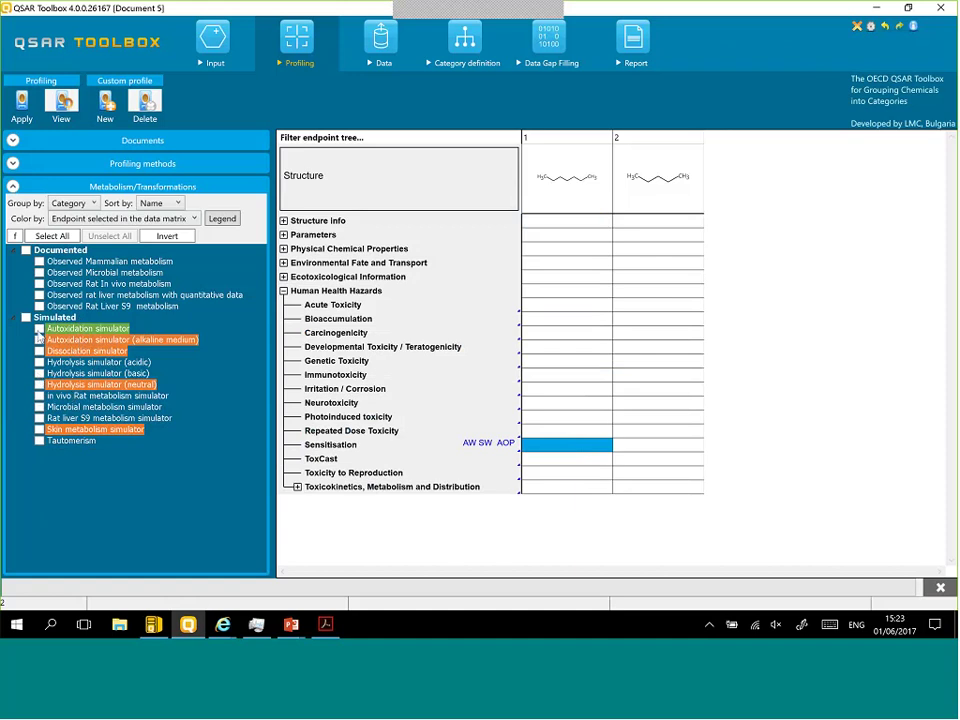
Step: Deselect all profiling methods and collapse their section again
{"action": "left_click", "coordinate": [13, 164]}
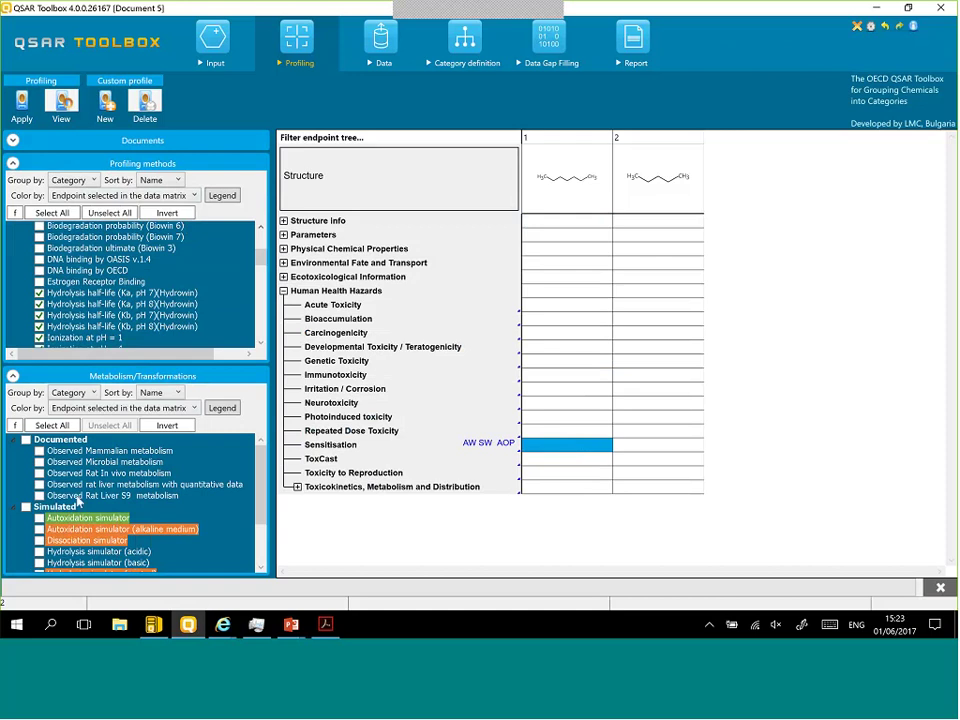
{"action": "scroll", "coordinate": [105, 505], "scroll_direction": "down", "scroll_amount": 2}
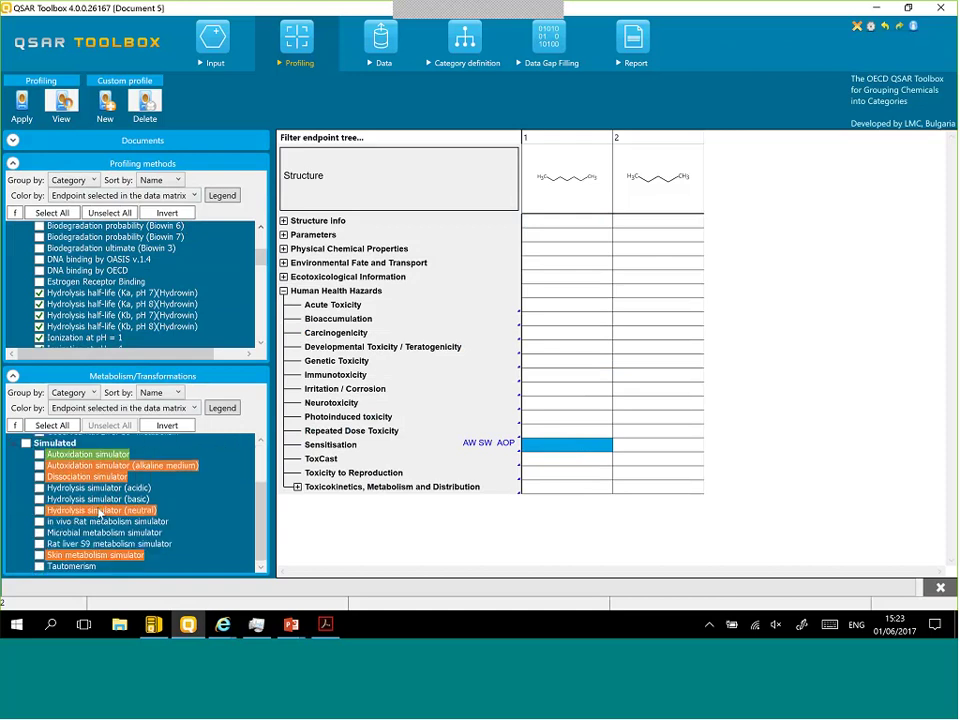
{"action": "scroll", "coordinate": [100, 480], "scroll_direction": "up", "scroll_amount": 2}
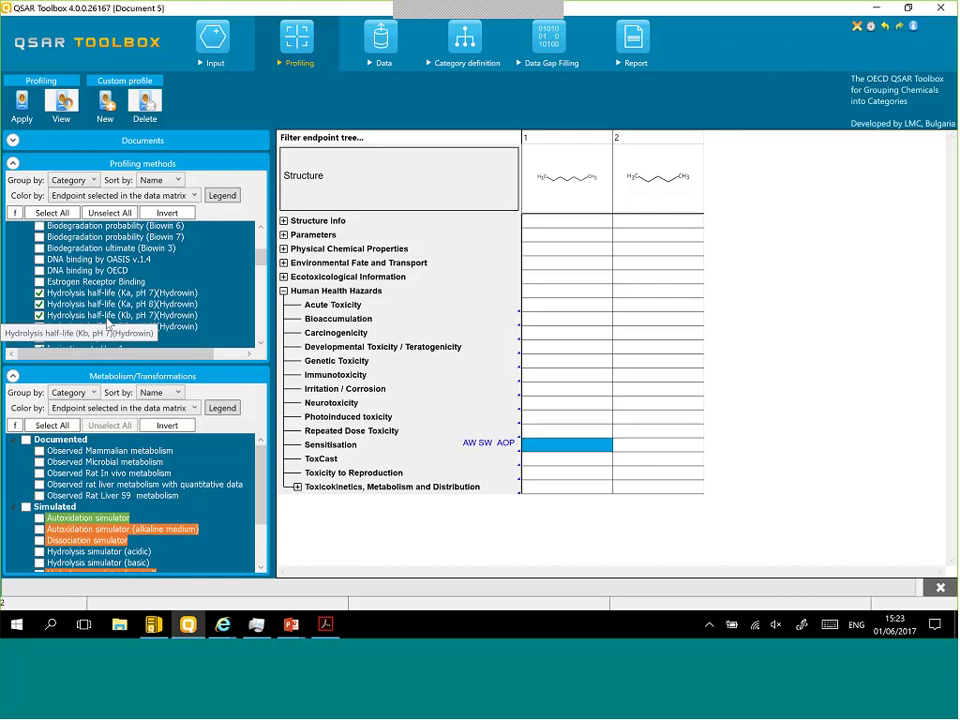
{"action": "left_click", "coordinate": [105, 213]}
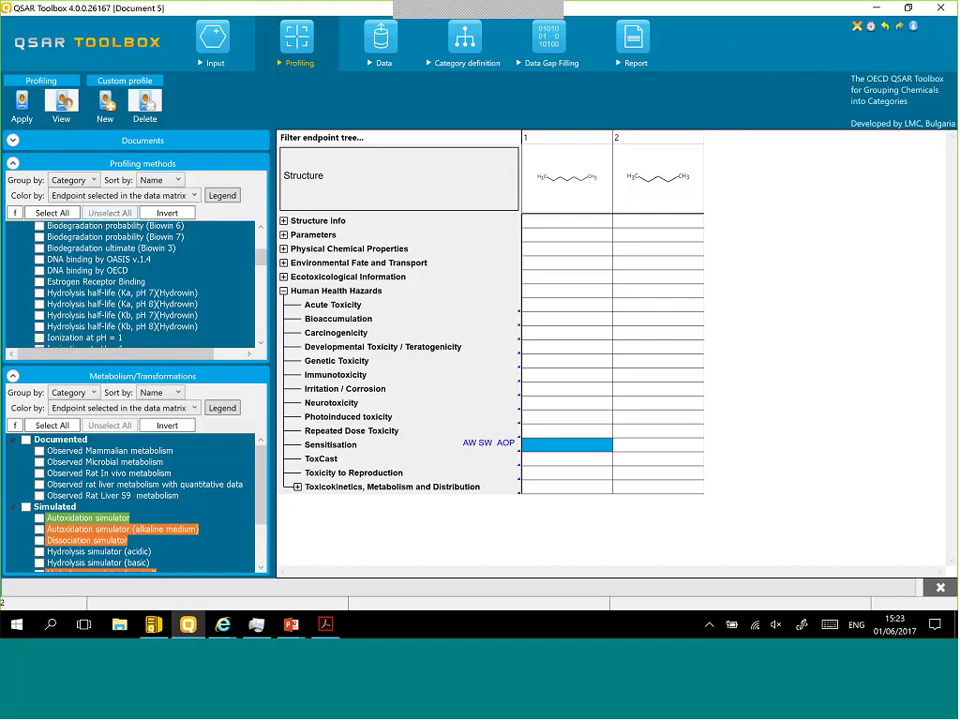
{"action": "left_click", "coordinate": [14, 163]}
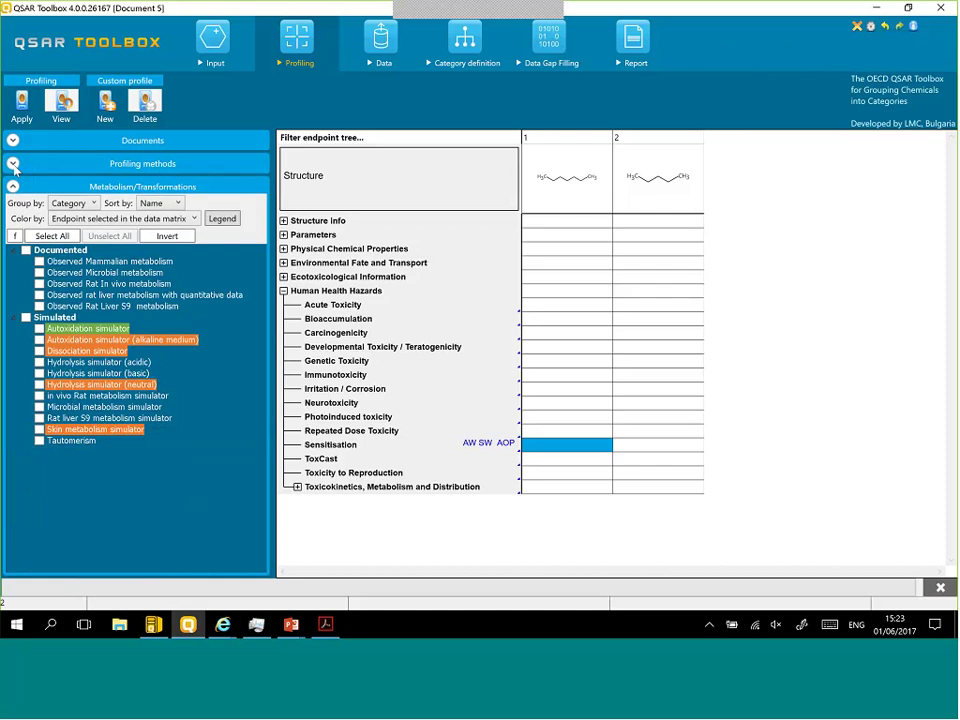
Step: Profile the chemicals with Observed Rat In vivo metabolism and the in vivo Rat metabolism simulator, and expand the Metabolism/Transformations results under Profile
{"action": "left_click", "coordinate": [14, 186]}
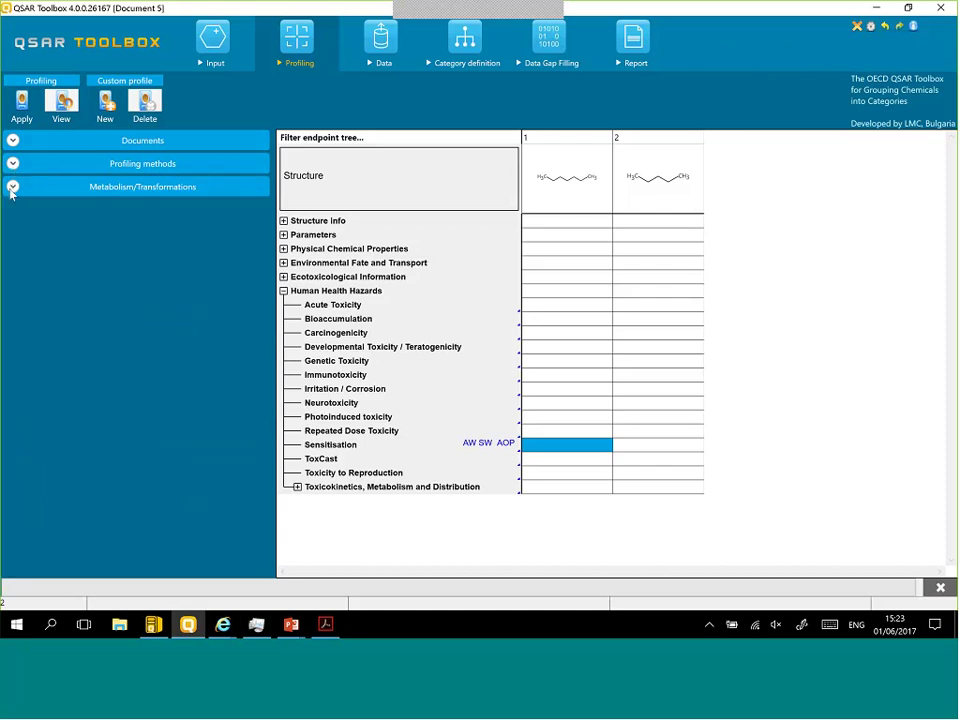
{"action": "left_click", "coordinate": [13, 186]}
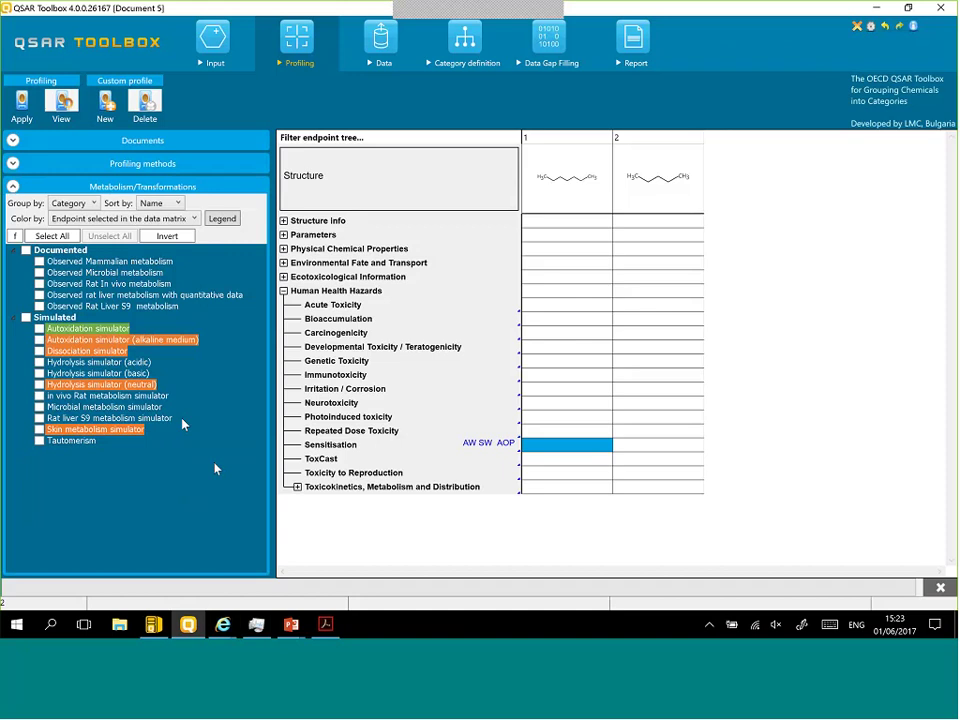
{"action": "left_click", "coordinate": [39, 284]}
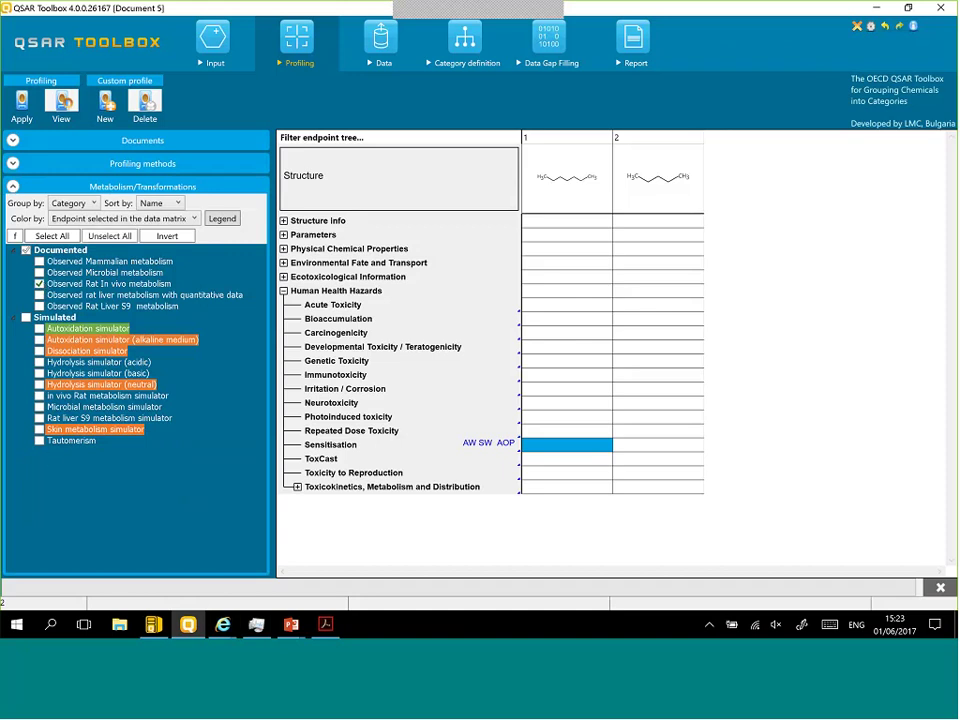
{"action": "left_click", "coordinate": [39, 395]}
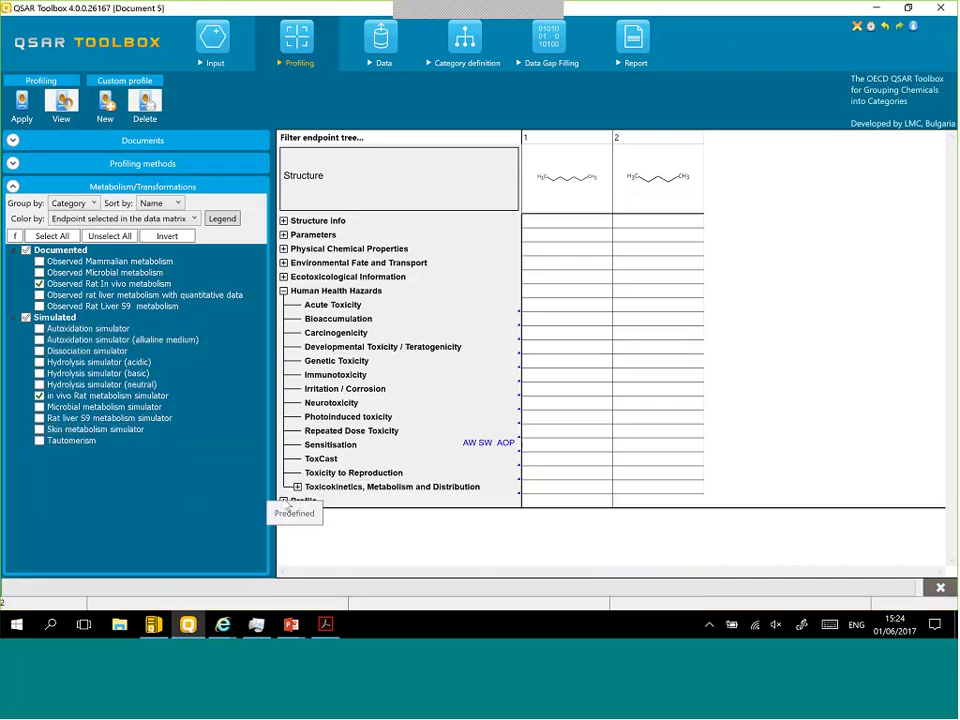
{"action": "left_click", "coordinate": [284, 501]}
{"action": "left_click", "coordinate": [297, 514]}
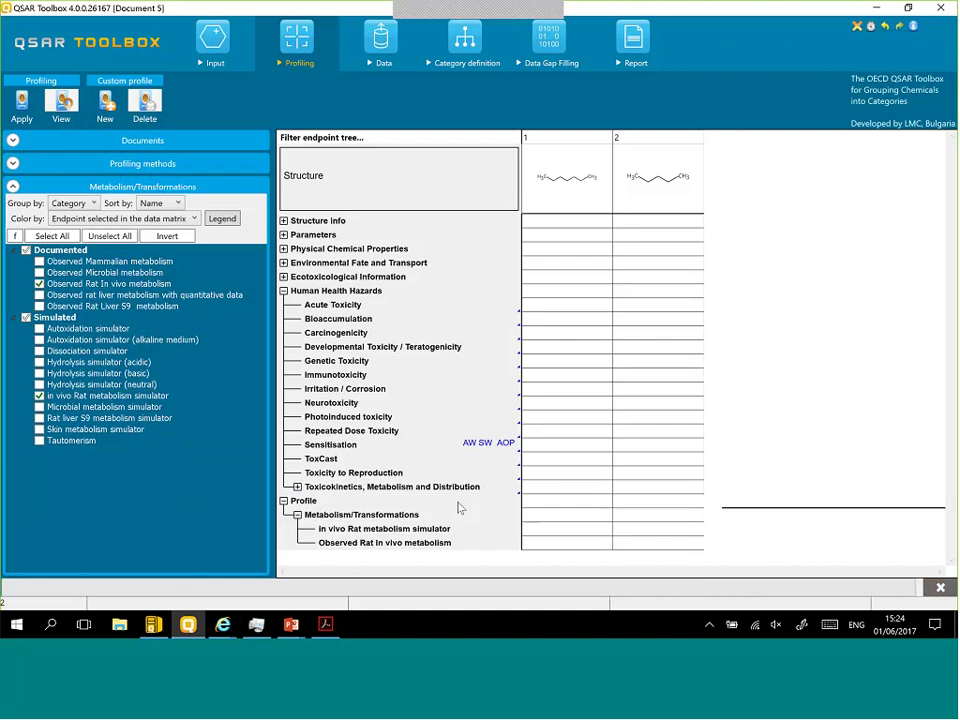
Step: Compare the observed and simulated rat in vivo metabolite results of the two chemicals in the data matrix
{"action": "left_click", "coordinate": [658, 543]}
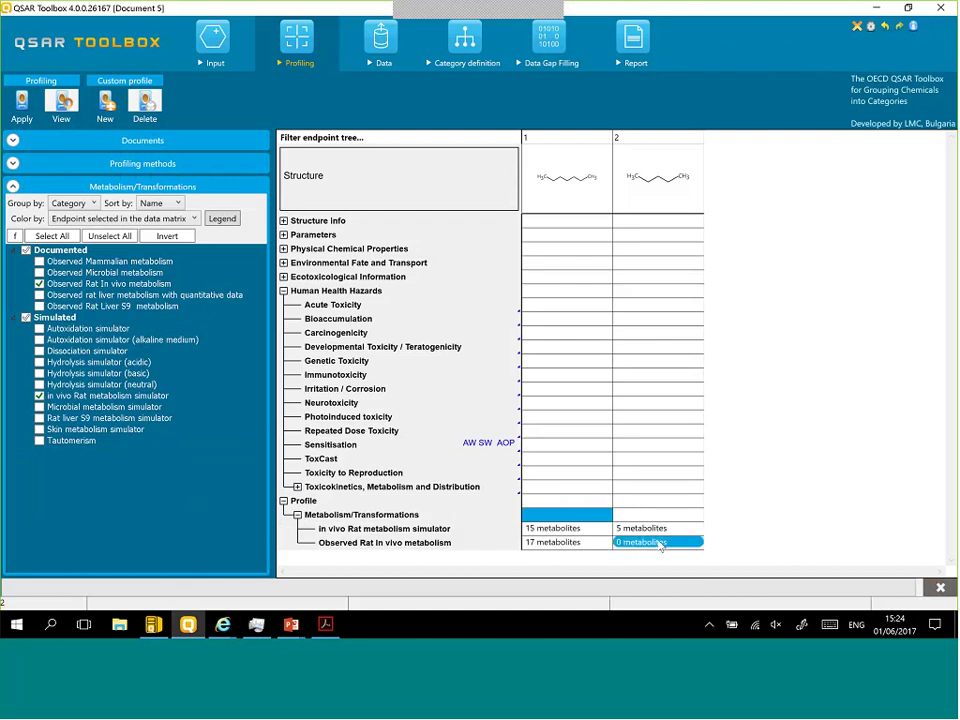
{"action": "left_click", "coordinate": [566, 543]}
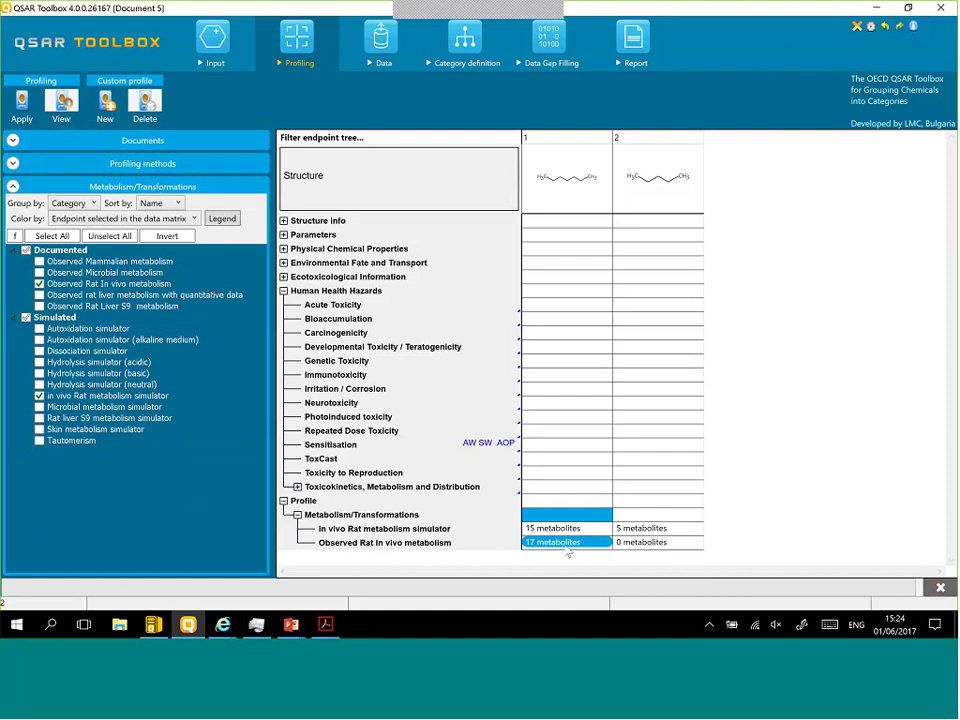
{"action": "left_click", "coordinate": [640, 542]}
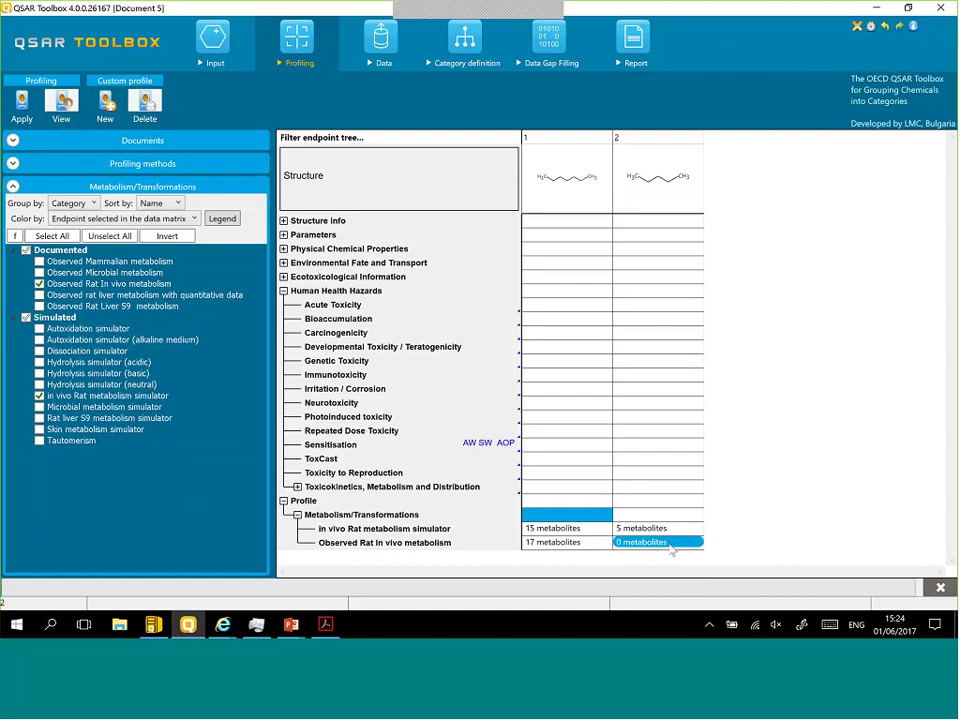
{"action": "double_click", "coordinate": [670, 546]}
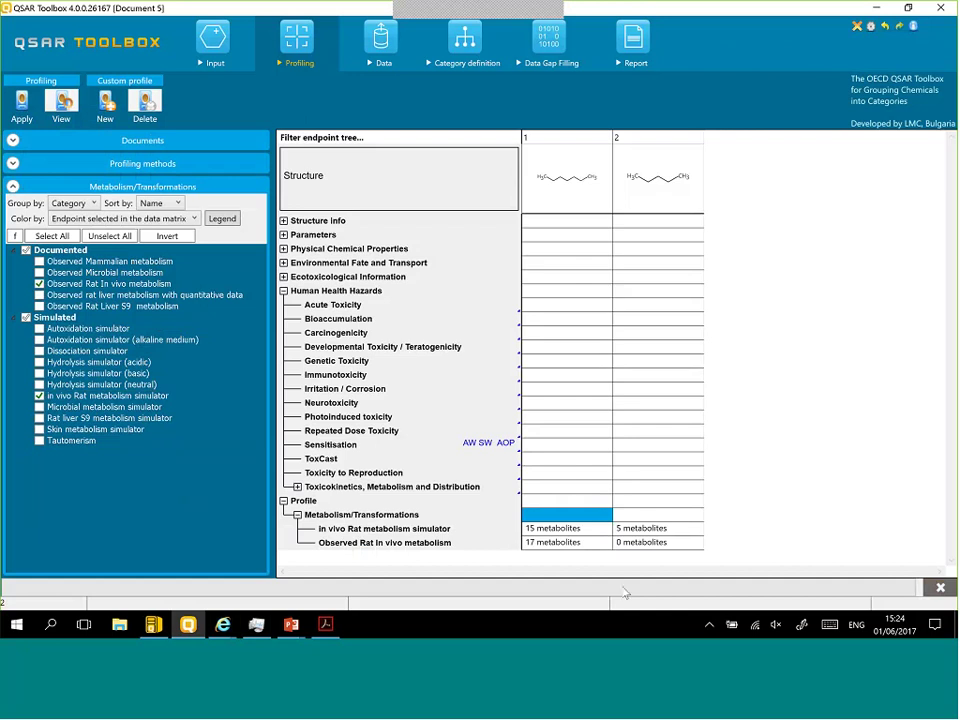
{"action": "left_click", "coordinate": [555, 543]}
{"action": "left_click", "coordinate": [617, 530]}
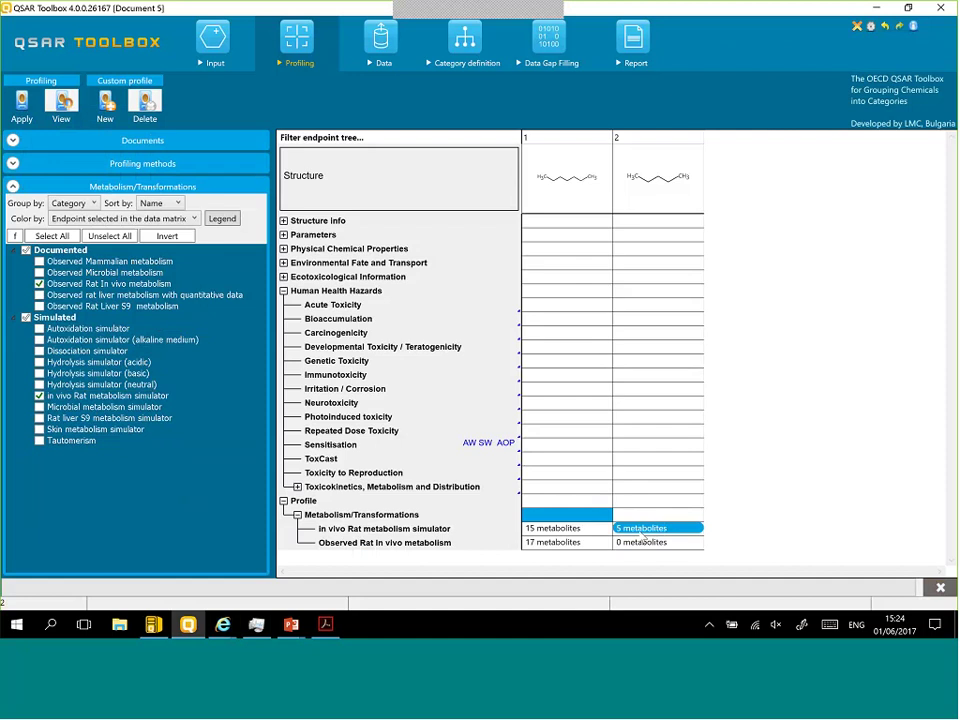
Step: View the in vivo Rat metabolism simulator's metabolites for chemical 2, enlarge the first metabolite's structure, and close both windows
{"action": "double_click", "coordinate": [642, 530]}
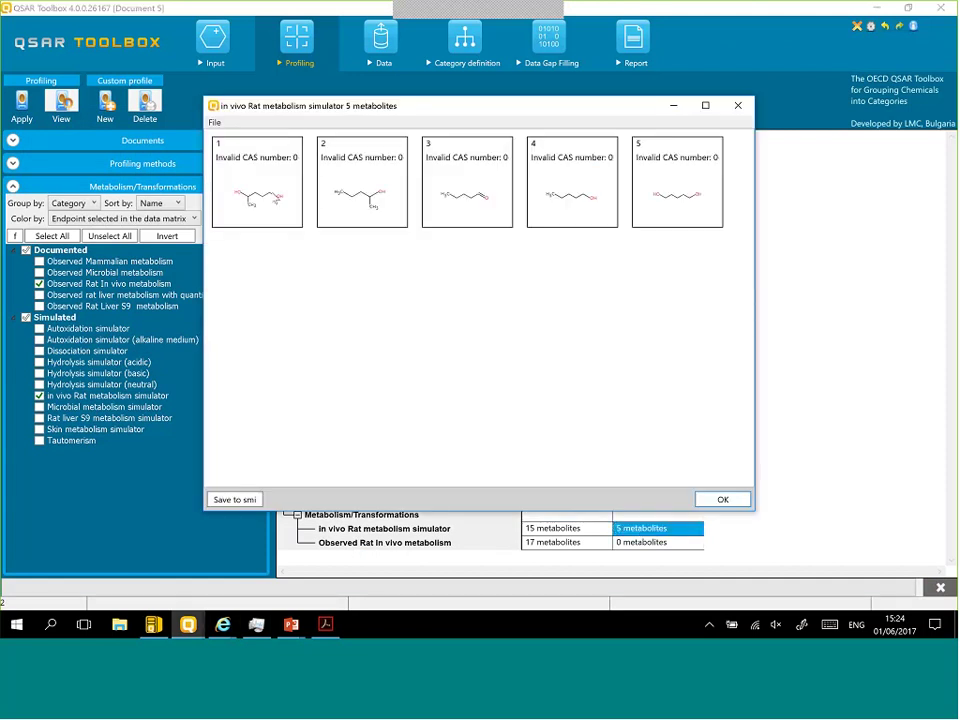
{"action": "double_click", "coordinate": [257, 190]}
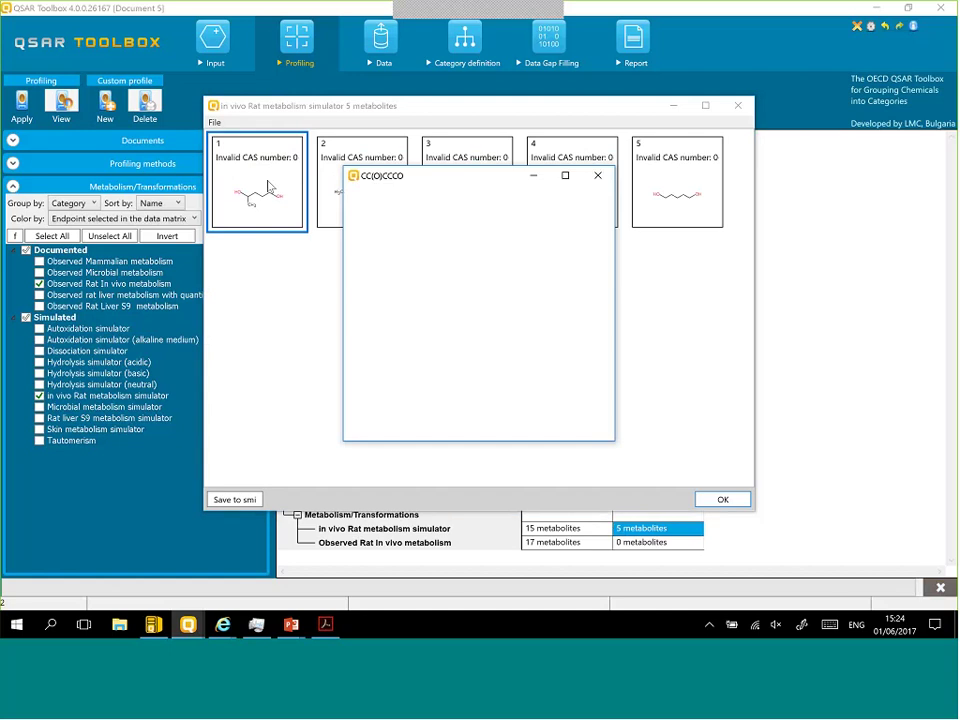
{"action": "left_click", "coordinate": [598, 176]}
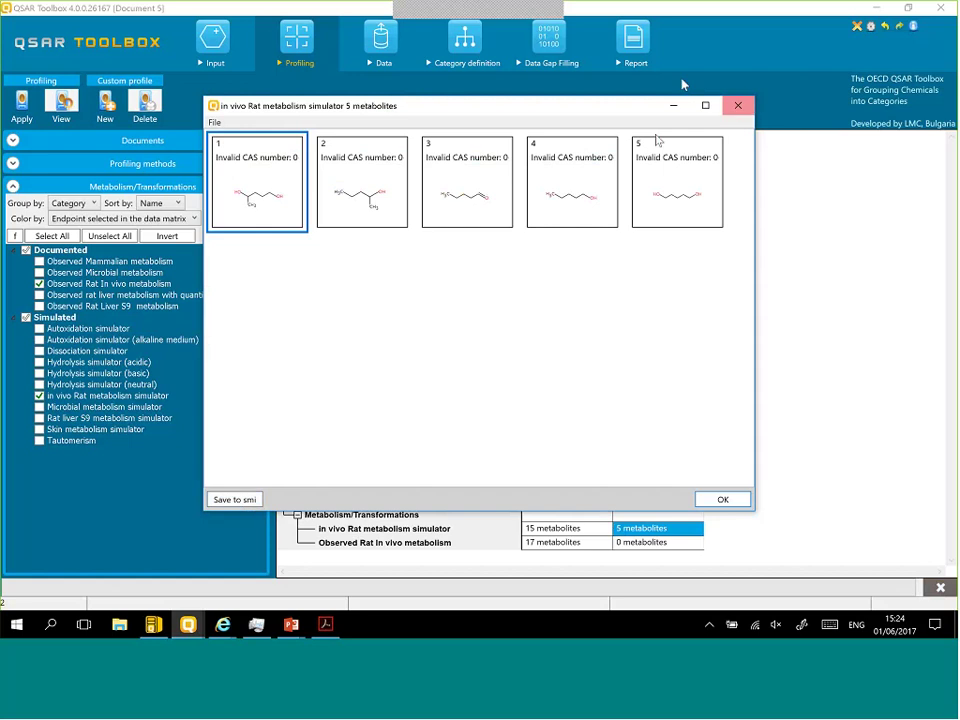
{"action": "left_click", "coordinate": [735, 106]}
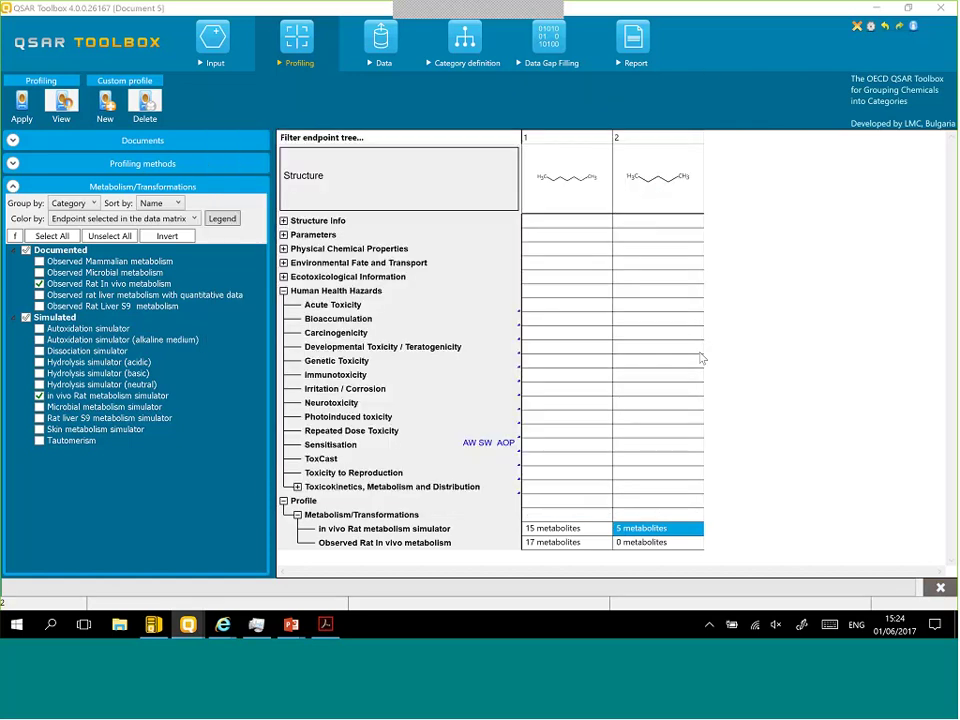
Step: View the first chemical's metabolites from the in vivo Rat metabolism simulator and from Observed Rat In vivo metabolism
{"action": "double_click", "coordinate": [570, 529]}
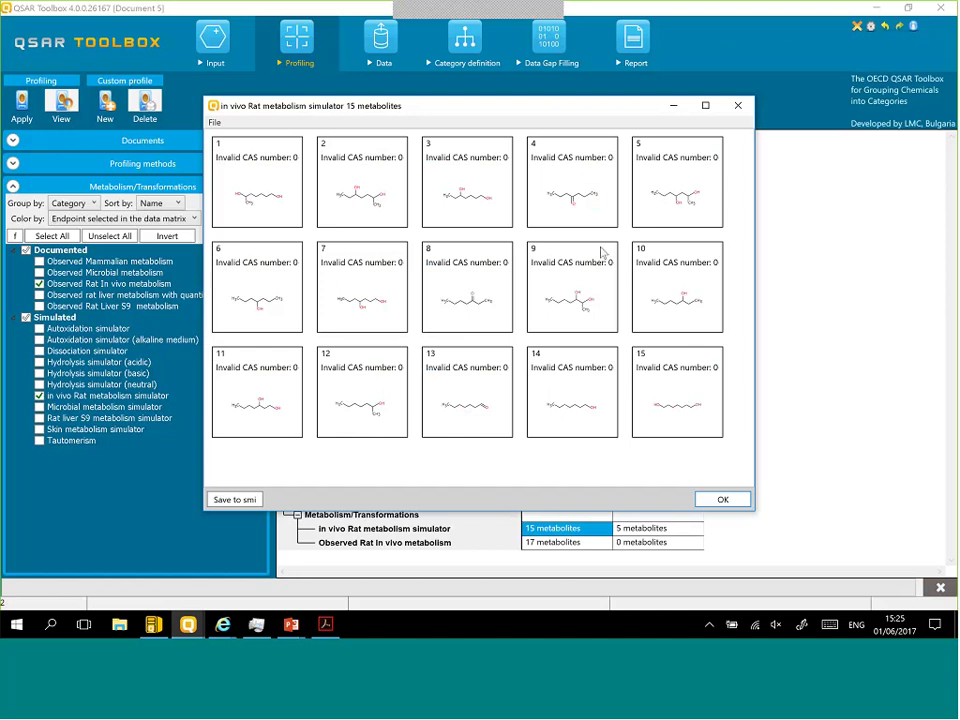
{"action": "left_click", "coordinate": [738, 105]}
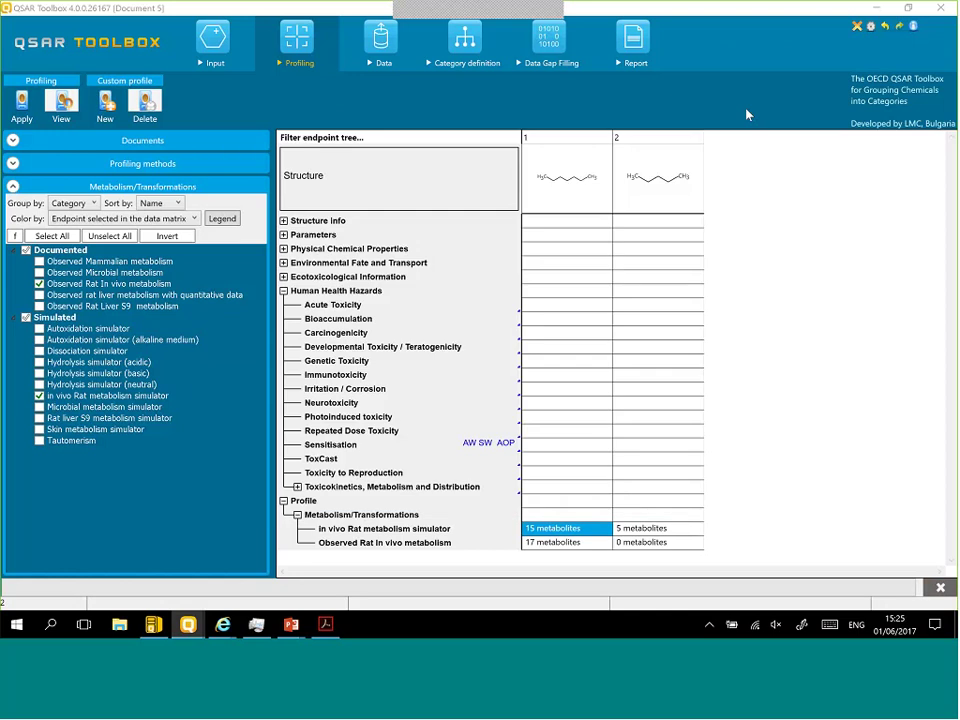
{"action": "left_click", "coordinate": [584, 545]}
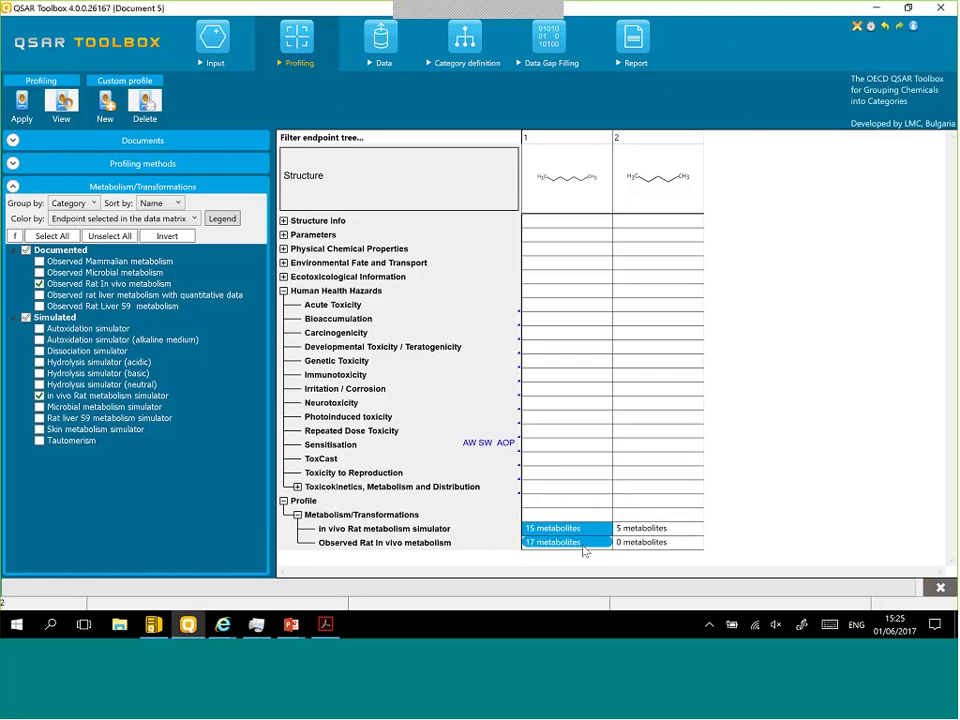
{"action": "double_click", "coordinate": [585, 545]}
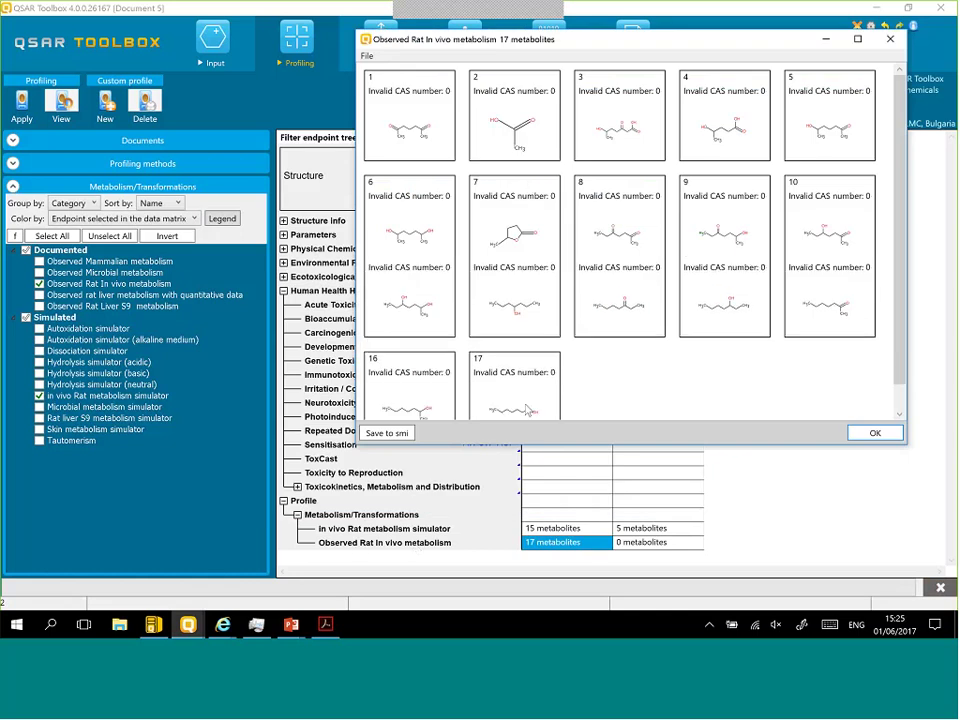
{"action": "scroll", "coordinate": [879, 96], "scroll_direction": "down", "scroll_amount": 1}
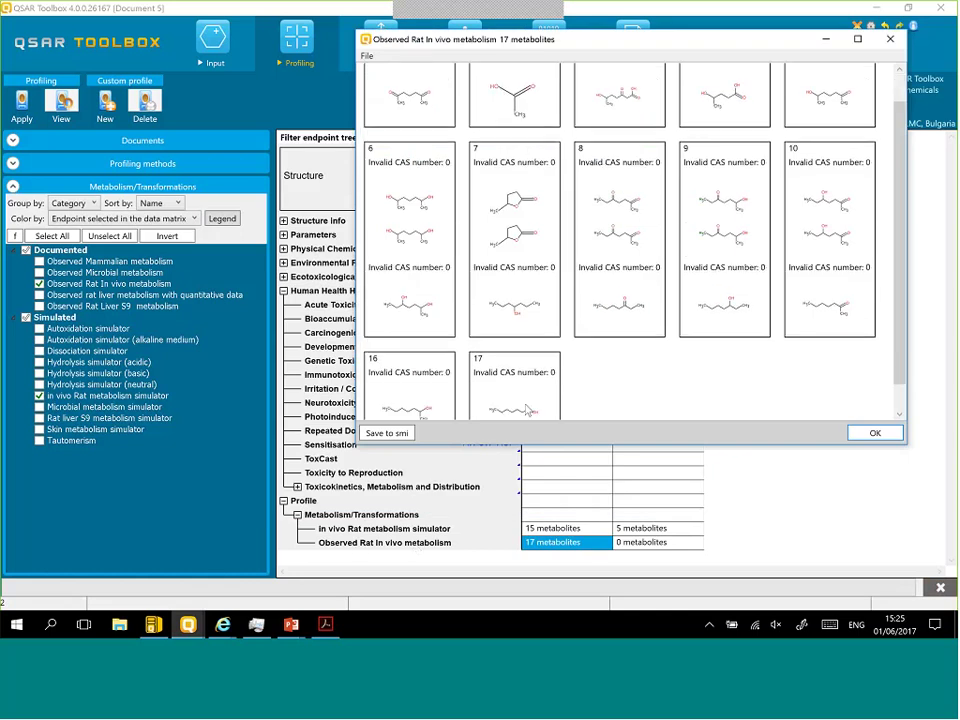
{"action": "left_click", "coordinate": [890, 39]}
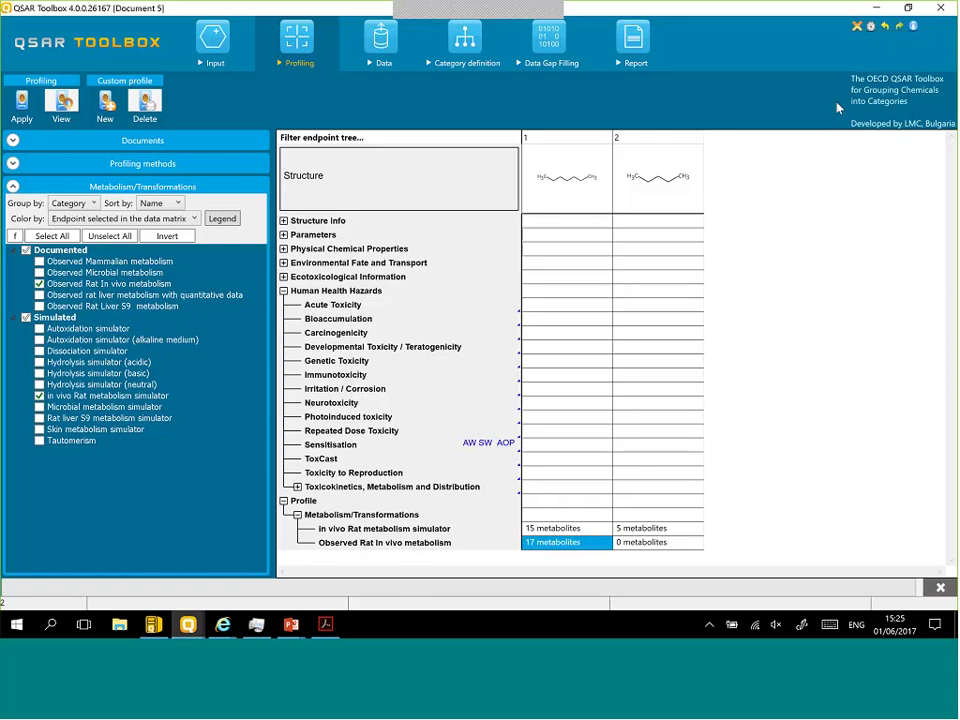
Step: Open the Observed Rat In vivo metabolism tree for n-heptane and view an enlarged depiction of the parent structure
{"action": "right_click", "coordinate": [414, 548]}
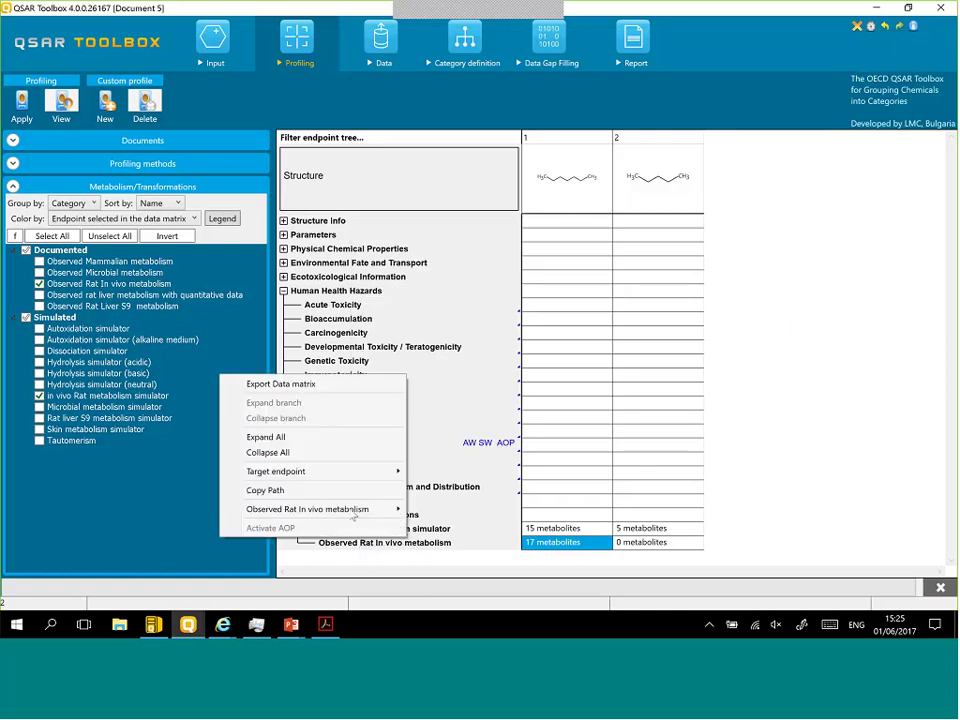
{"action": "mouse_move", "coordinate": [354, 510]}
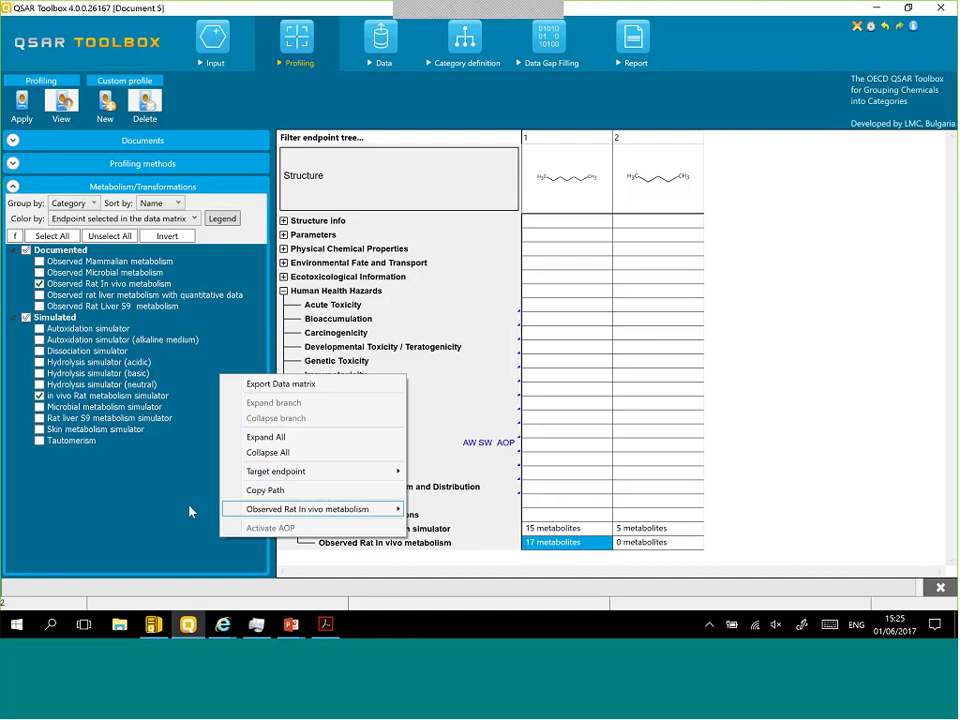
{"action": "left_click", "coordinate": [190, 509]}
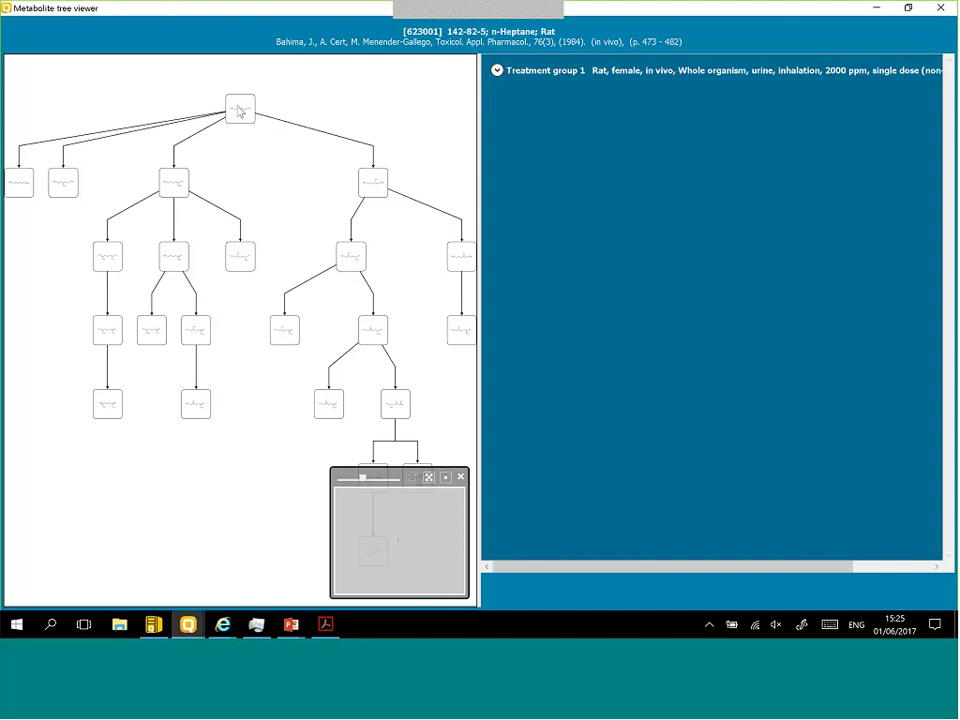
{"action": "double_click", "coordinate": [240, 111]}
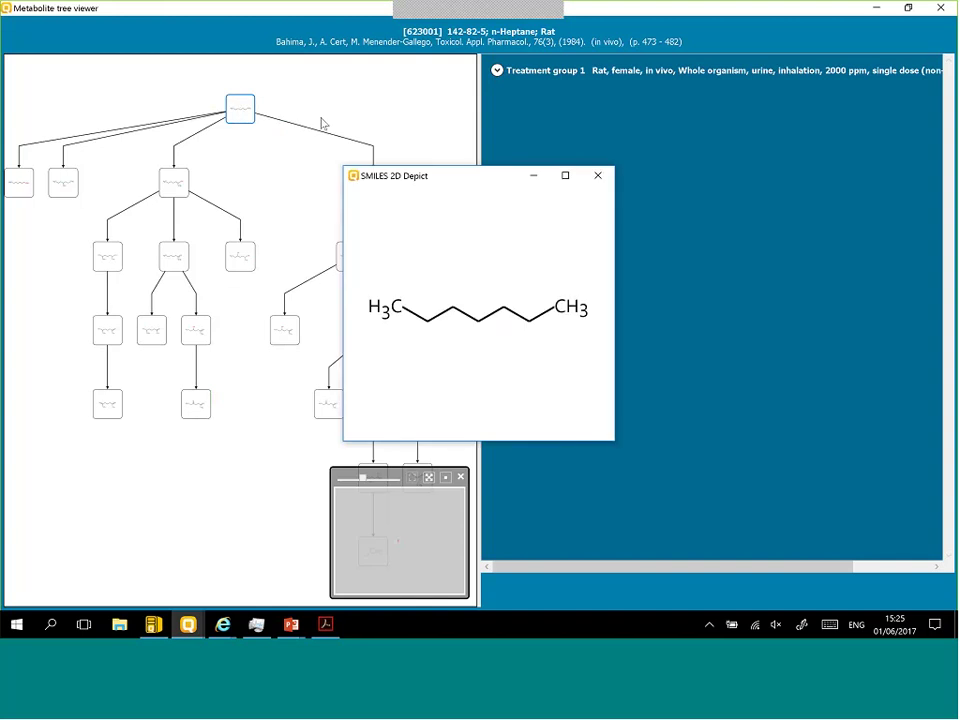
{"action": "left_click", "coordinate": [598, 175]}
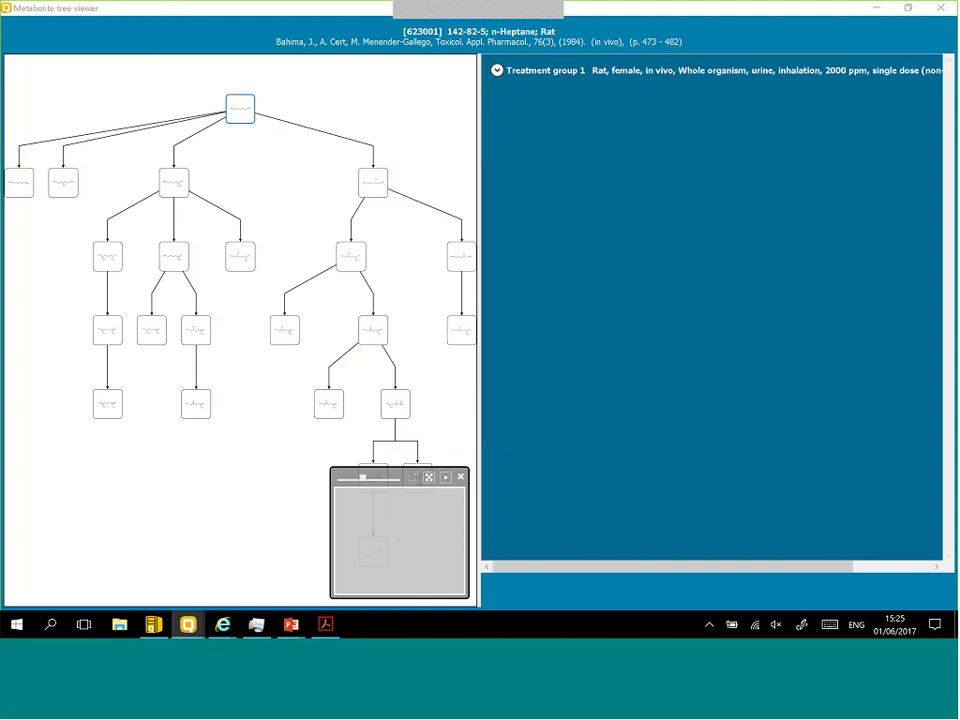
Step: Examine the metabolite structures along the central branch of the n-heptane metabolite tree
{"action": "left_click", "coordinate": [175, 185]}
{"action": "left_click", "coordinate": [166, 260]}
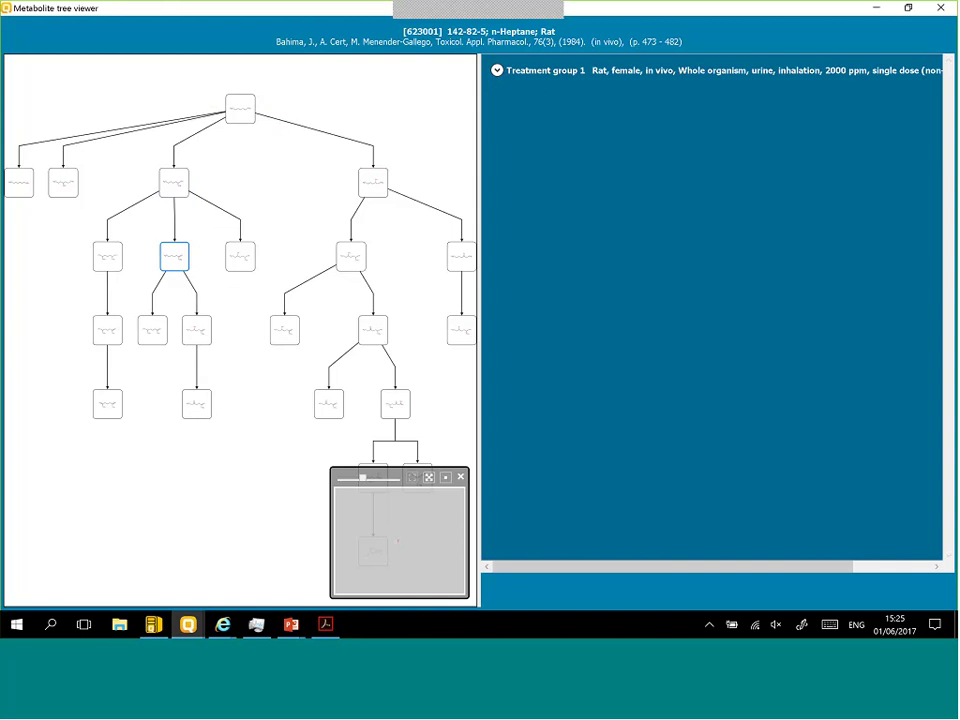
{"action": "left_click", "coordinate": [188, 335]}
{"action": "left_click", "coordinate": [196, 404]}
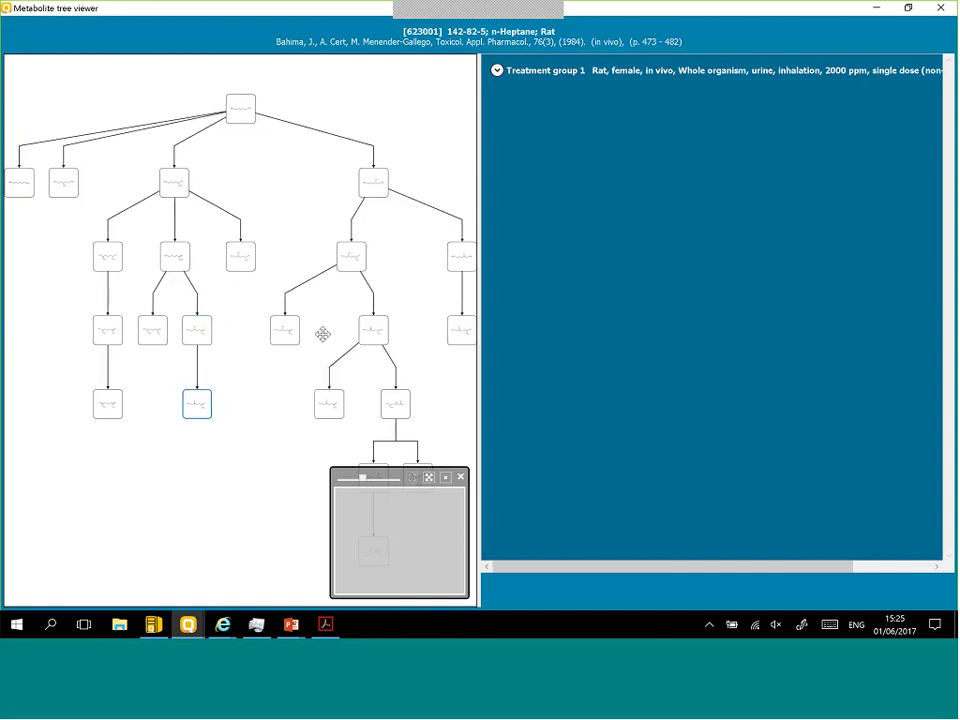
{"action": "scroll", "coordinate": [322, 334], "scroll_direction": "down", "scroll_amount": 3}
{"action": "left_click_drag", "start_coordinate": [343, 591], "coordinate": [371, 480]}
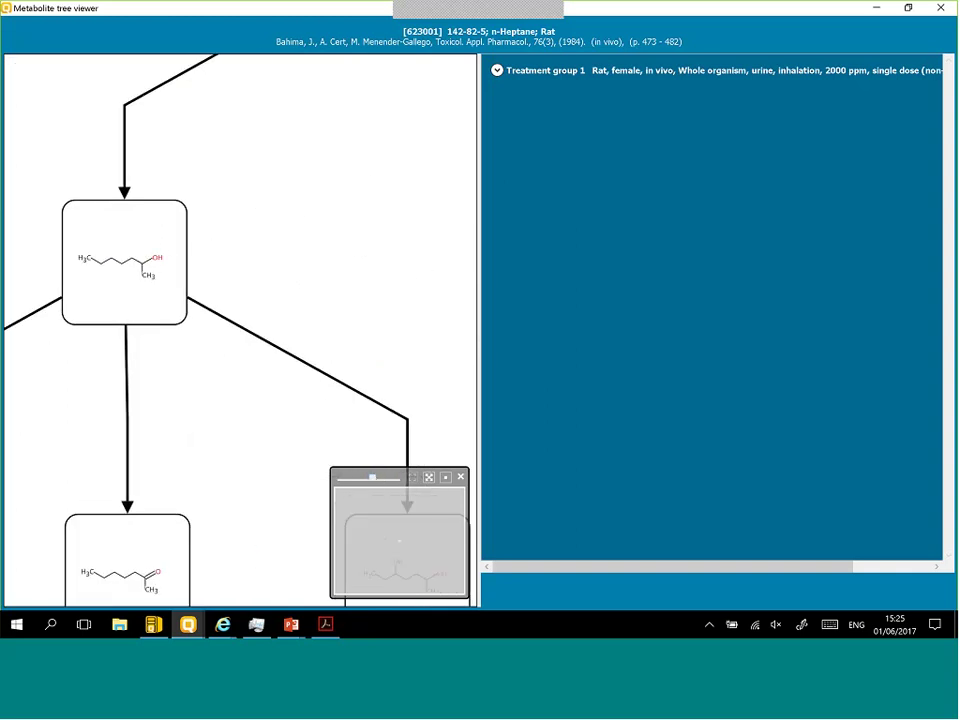
{"action": "scroll", "coordinate": [250, 220], "scroll_direction": "down", "scroll_amount": 2}
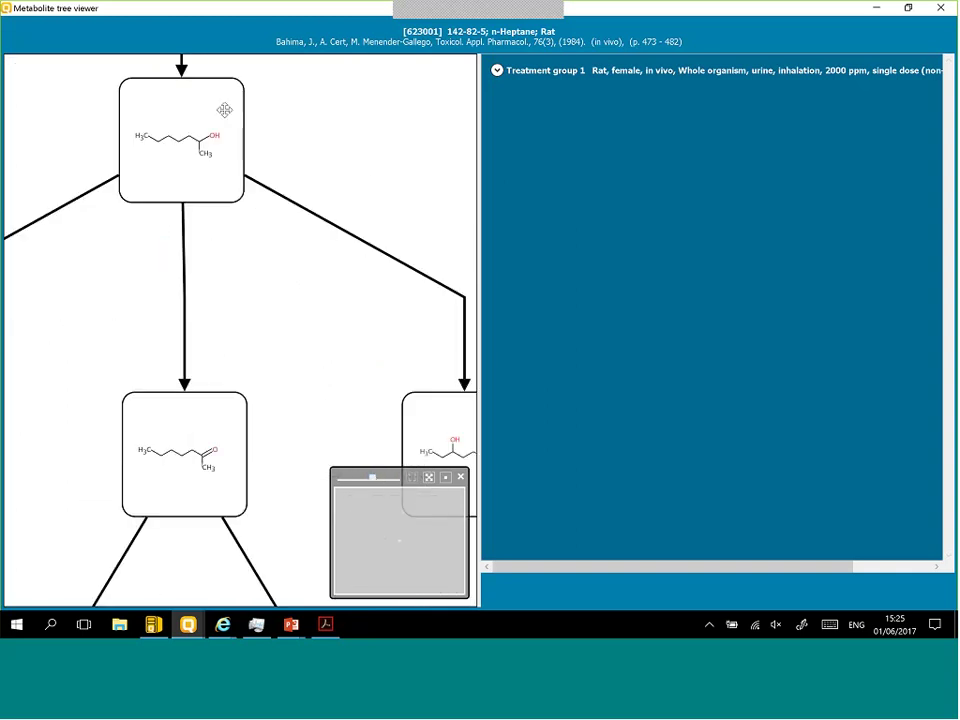
{"action": "scroll", "coordinate": [240, 170], "scroll_direction": "down", "scroll_amount": 3}
{"action": "left_click", "coordinate": [377, 499]}
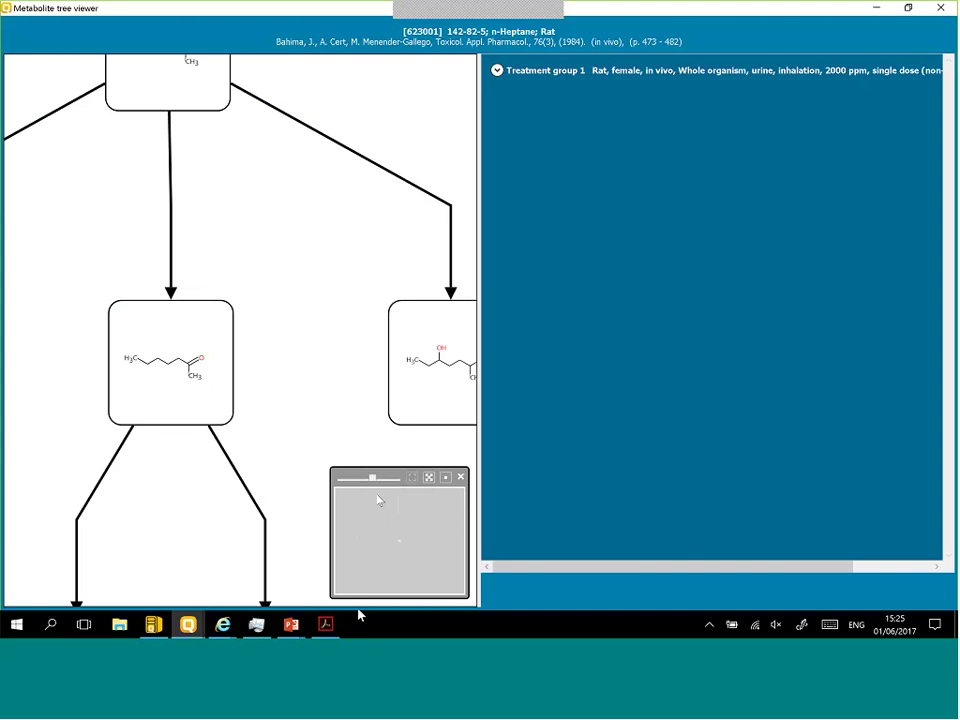
{"action": "left_click_drag", "start_coordinate": [375, 478], "coordinate": [364, 479]}
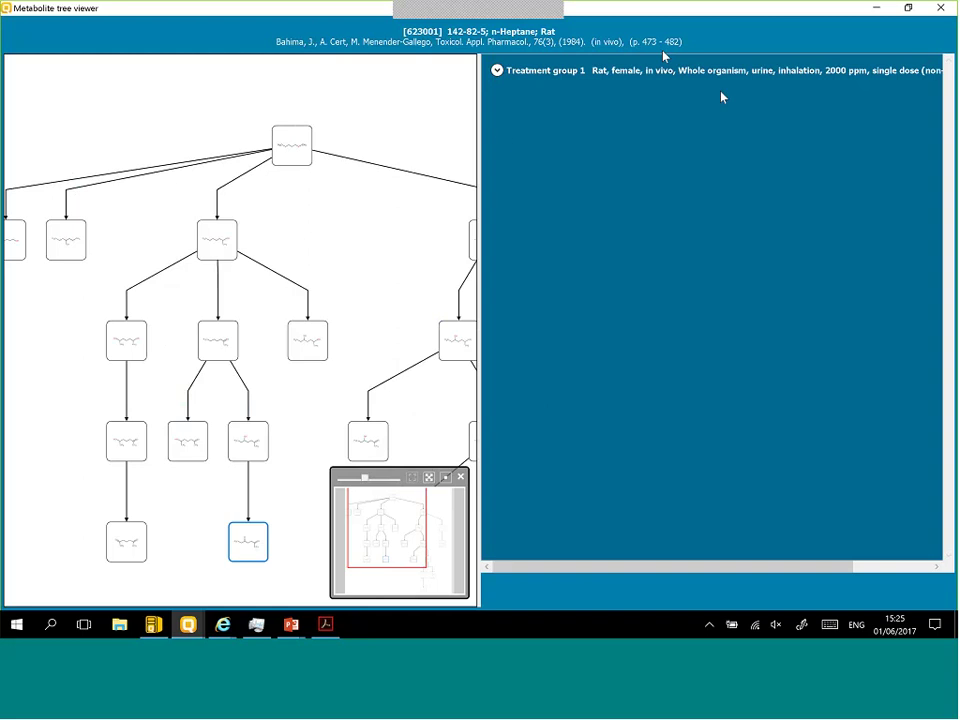
Step: Review the study details of Treatment group 1 and close the metabolite tree viewer
{"action": "left_click", "coordinate": [498, 75]}
{"action": "left_click", "coordinate": [498, 76]}
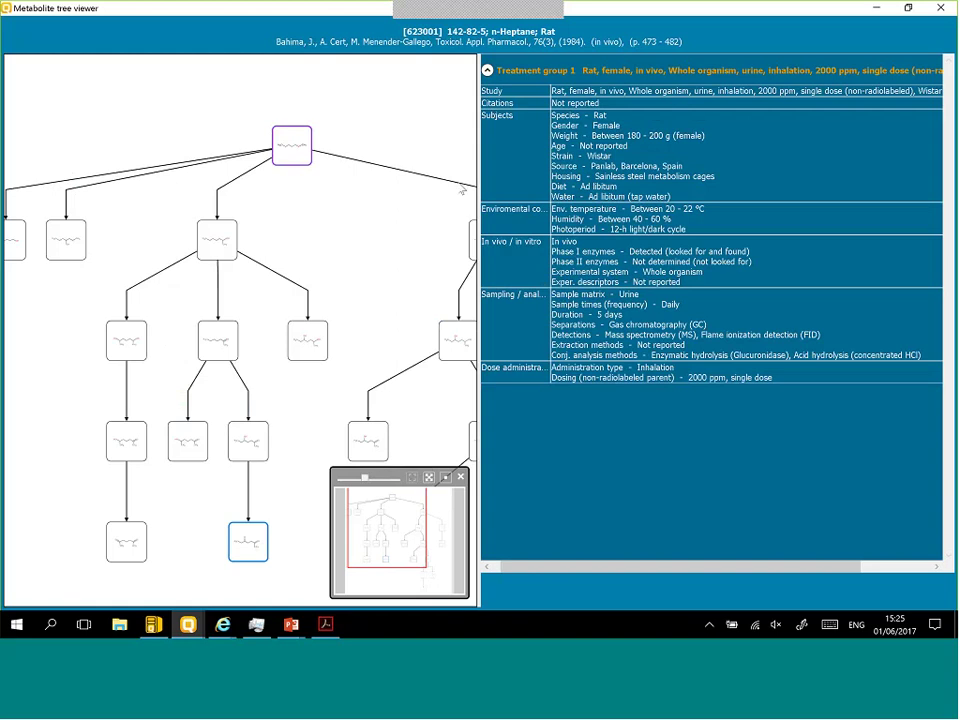
{"action": "left_click", "coordinate": [944, 12]}
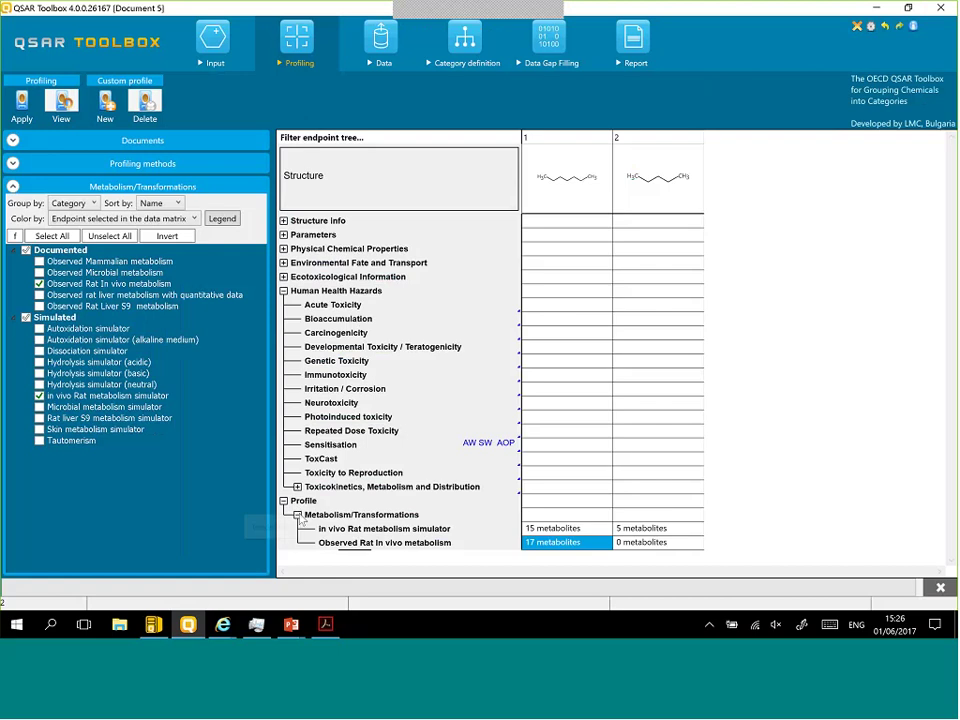
Step: Profile the chemicals and all their metabolites with Carcinogenicity (genotox and nongenotox) alerts by ISS and DART scheme v.1.0
{"action": "left_click", "coordinate": [13, 163]}
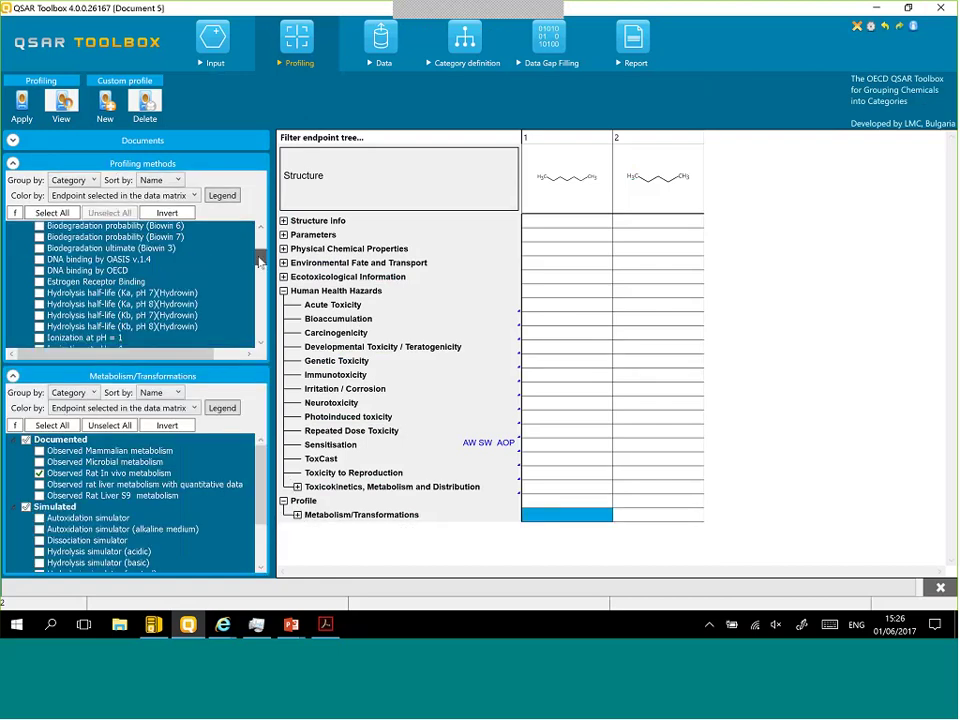
{"action": "left_click_drag", "start_coordinate": [260, 260], "coordinate": [259, 274]}
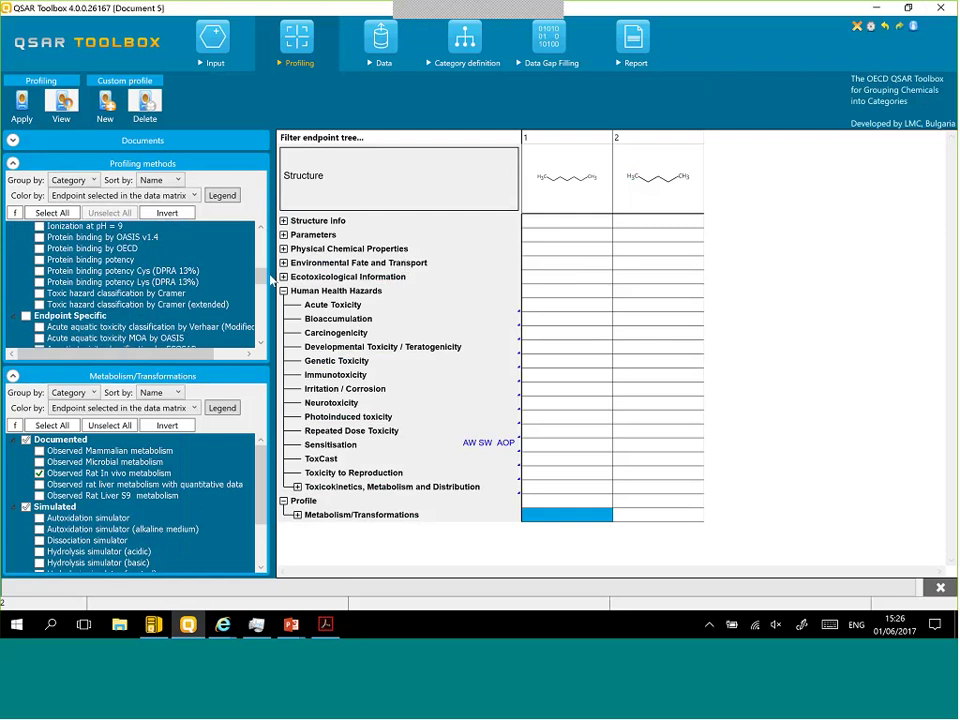
{"action": "scroll", "coordinate": [265, 296], "scroll_direction": "down", "scroll_amount": 2}
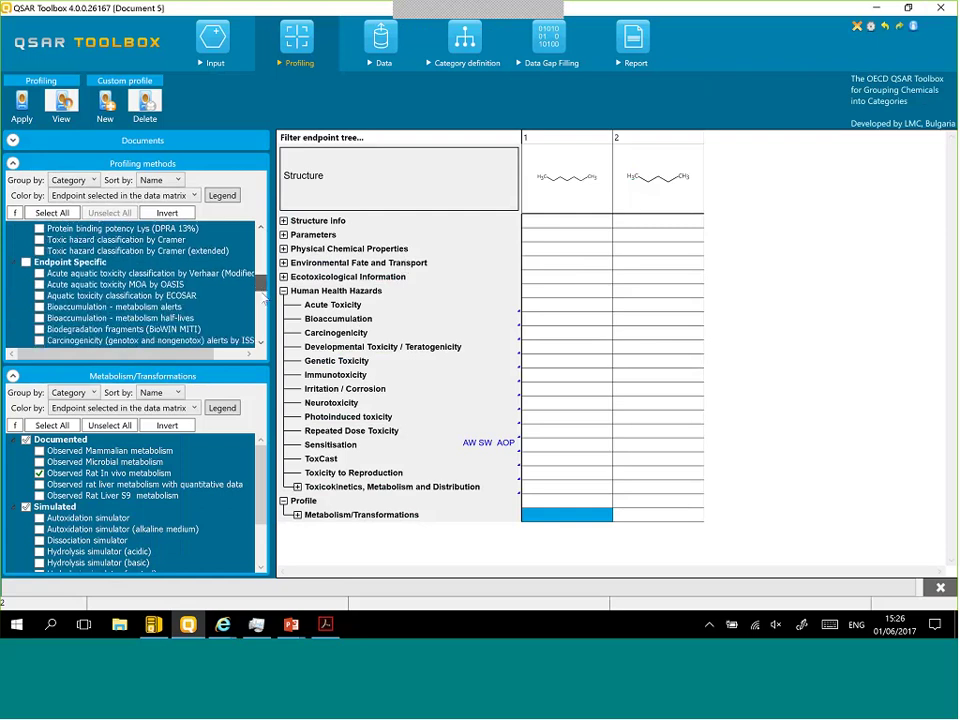
{"action": "left_click", "coordinate": [39, 302]}
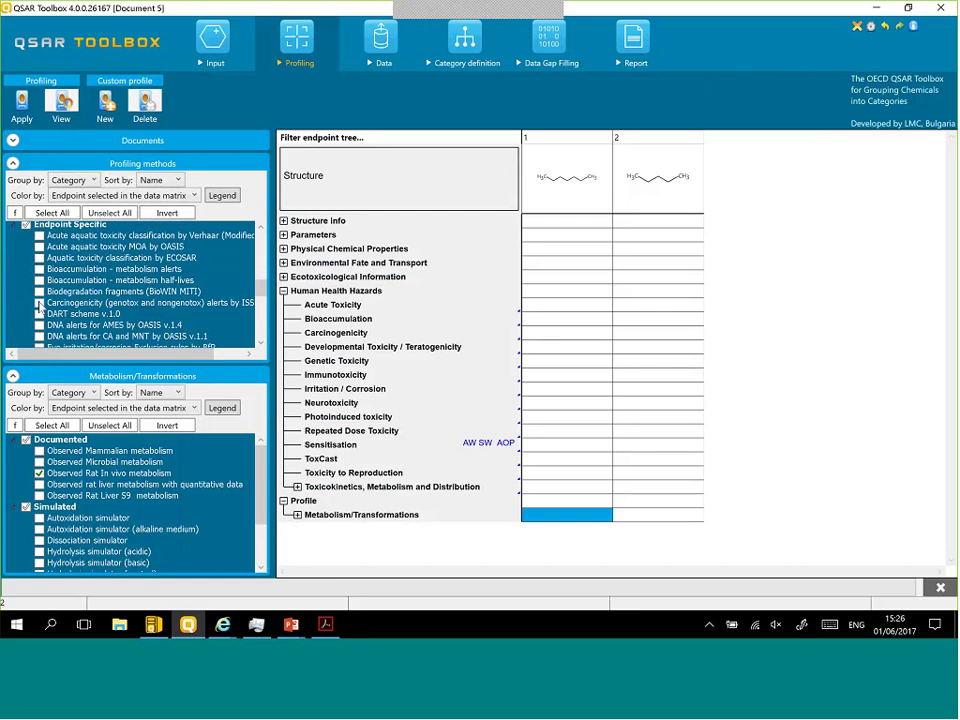
{"action": "left_click", "coordinate": [39, 314]}
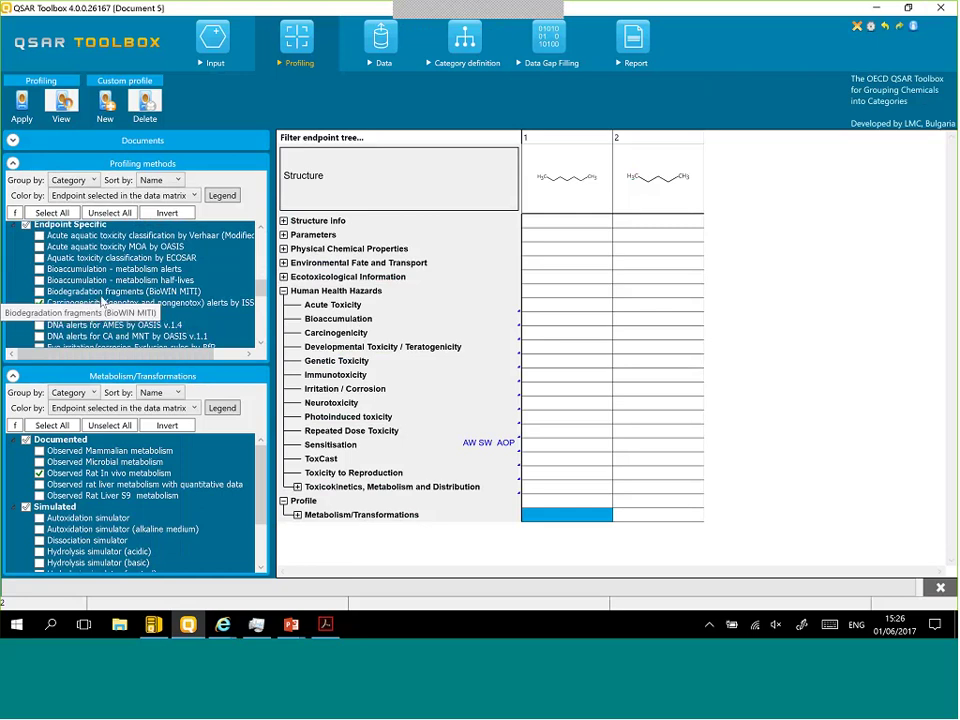
{"action": "left_click", "coordinate": [41, 315]}
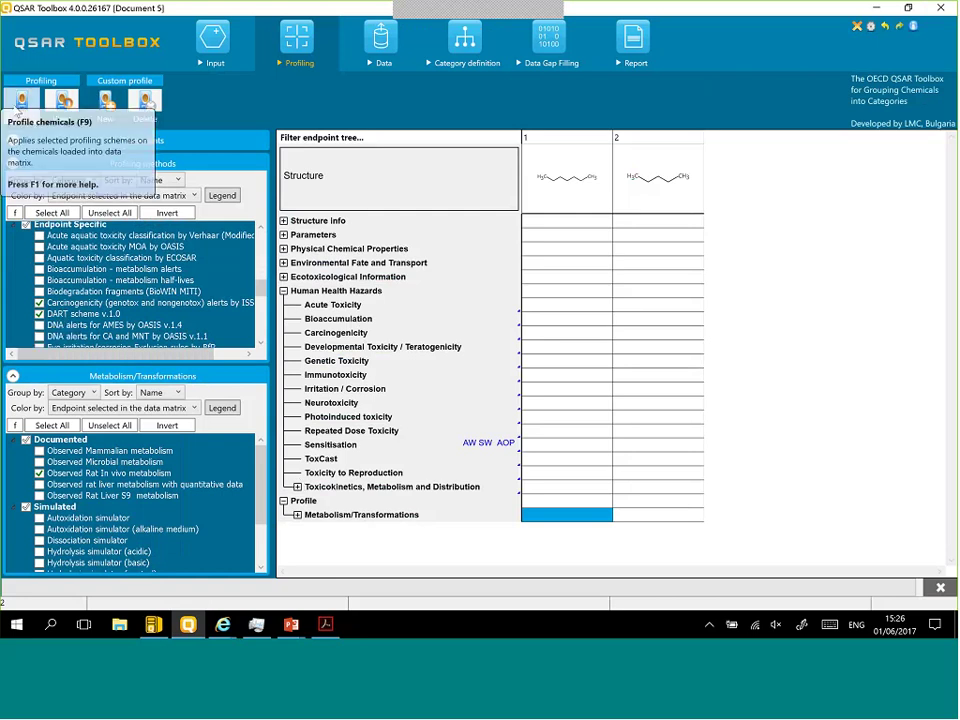
{"action": "left_click", "coordinate": [14, 106]}
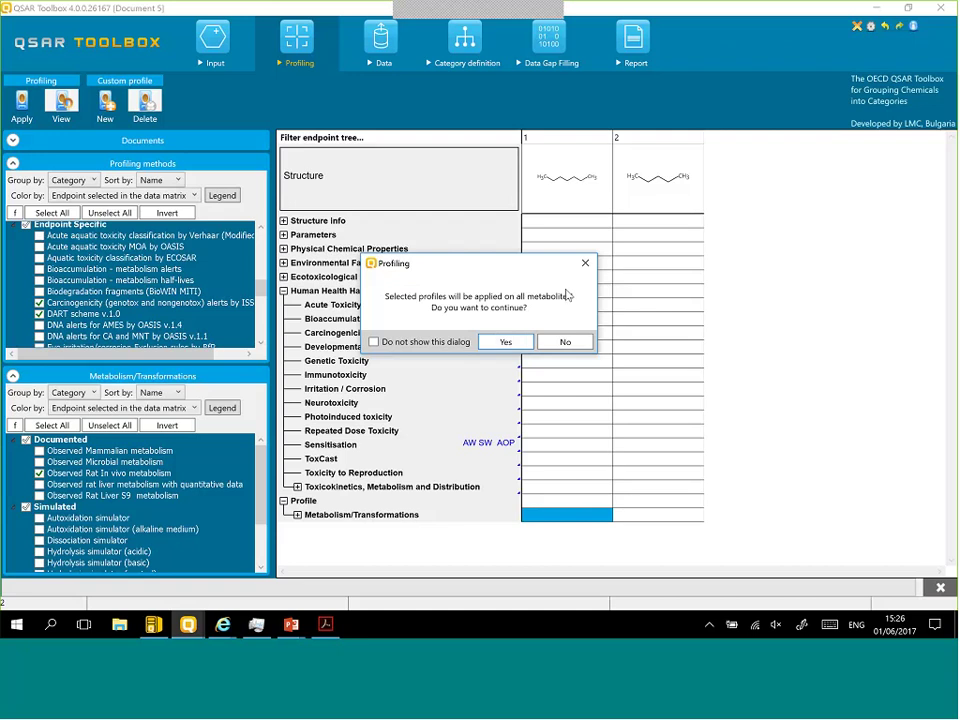
{"action": "left_click", "coordinate": [510, 343]}
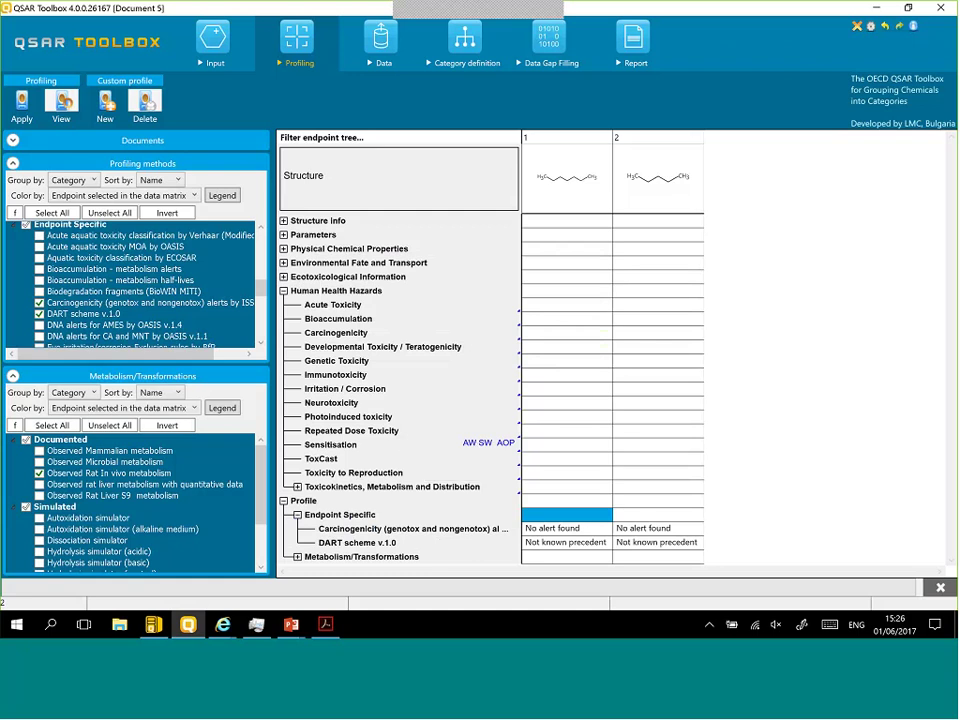
Step: Compare the carcinogenicity alert and DART scheme v.1.0 results of the two parent chemicals in the data matrix
{"action": "left_click", "coordinate": [544, 529]}
{"action": "left_click_drag", "start_coordinate": [544, 533], "coordinate": [635, 535]}
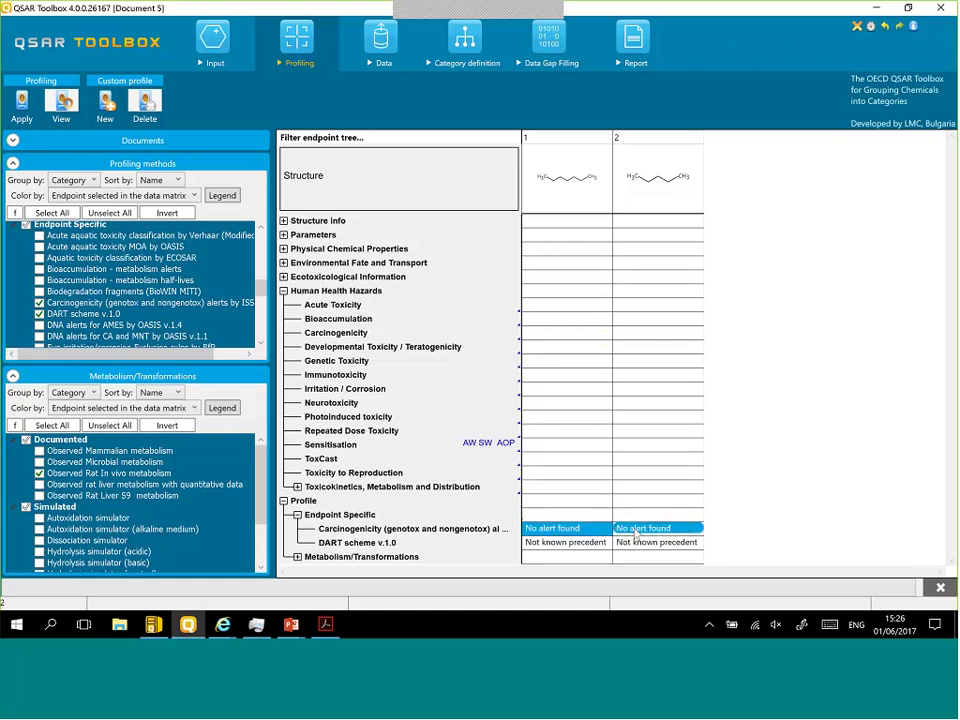
{"action": "left_click_drag", "start_coordinate": [560, 541], "coordinate": [640, 541]}
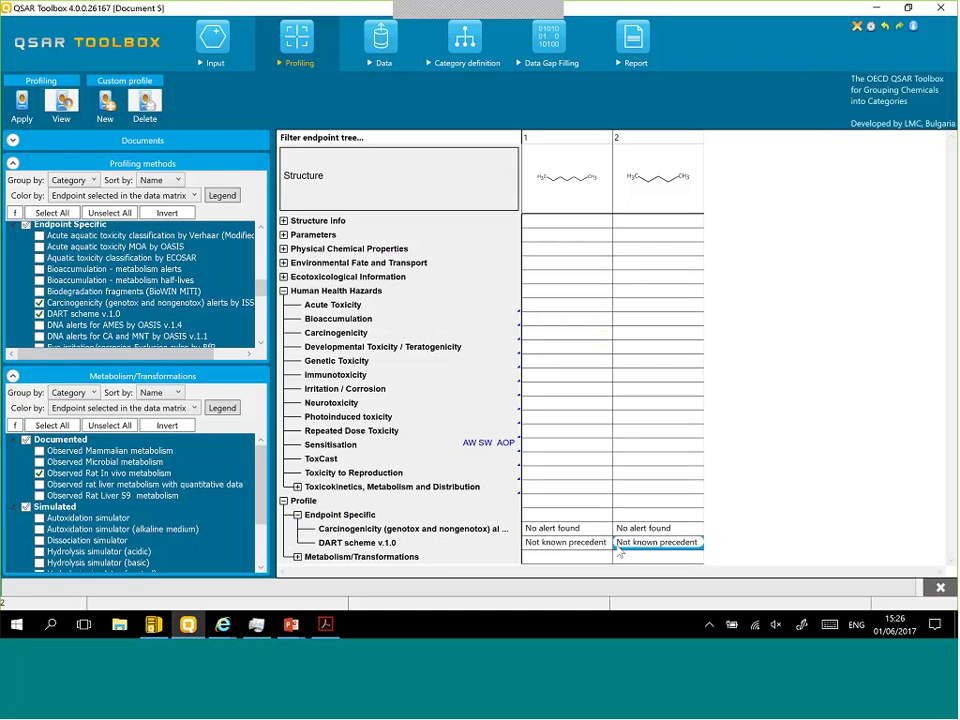
{"action": "left_click", "coordinate": [739, 527]}
{"action": "mouse_move", "coordinate": [568, 552]}
{"action": "left_mouse_down"}
{"action": "mouse_move", "coordinate": [640, 543]}
{"action": "mouse_move", "coordinate": [448, 456]}
{"action": "left_mouse_up"}
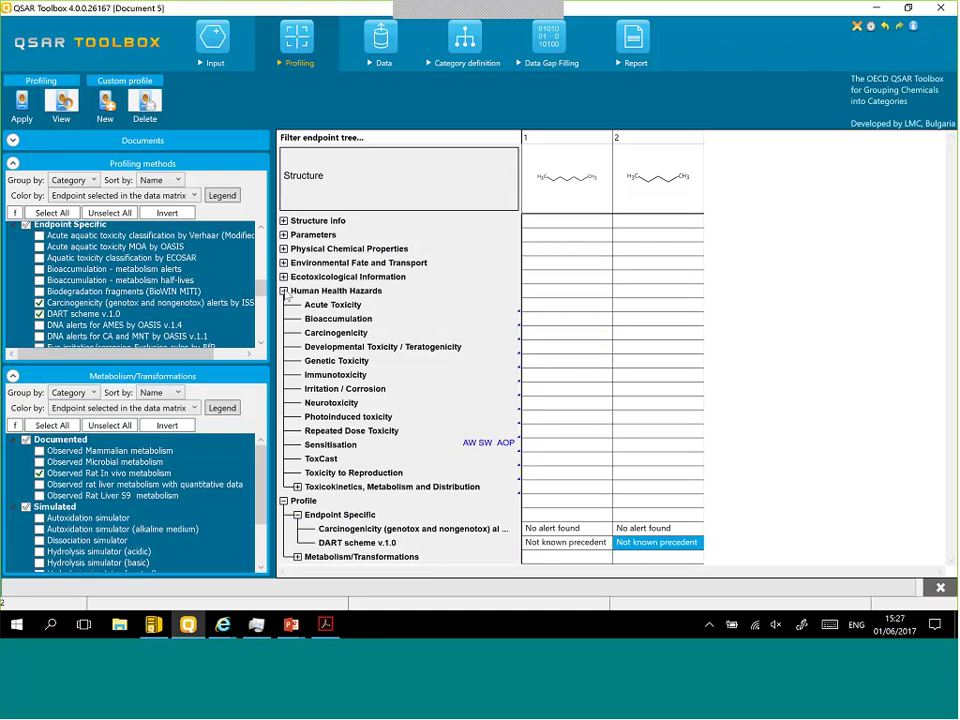
Step: Collapse Human Health Hazards and show the Endpoint Specific profiling results for the in vivo Rat metabolism simulator's metabolites
{"action": "left_click", "coordinate": [284, 291]}
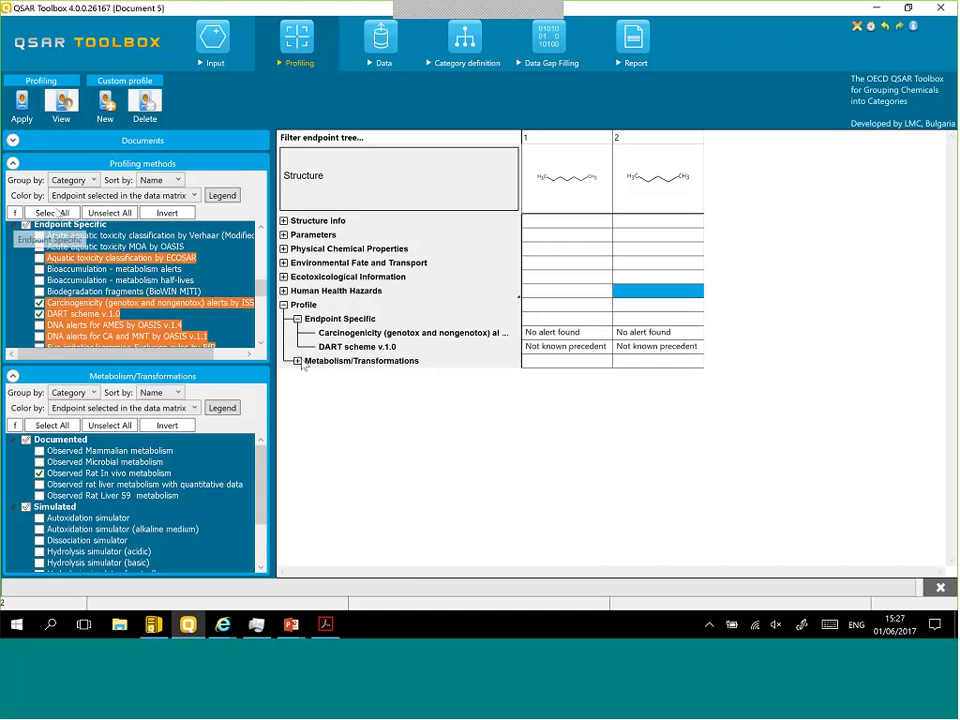
{"action": "left_click", "coordinate": [44, 162]}
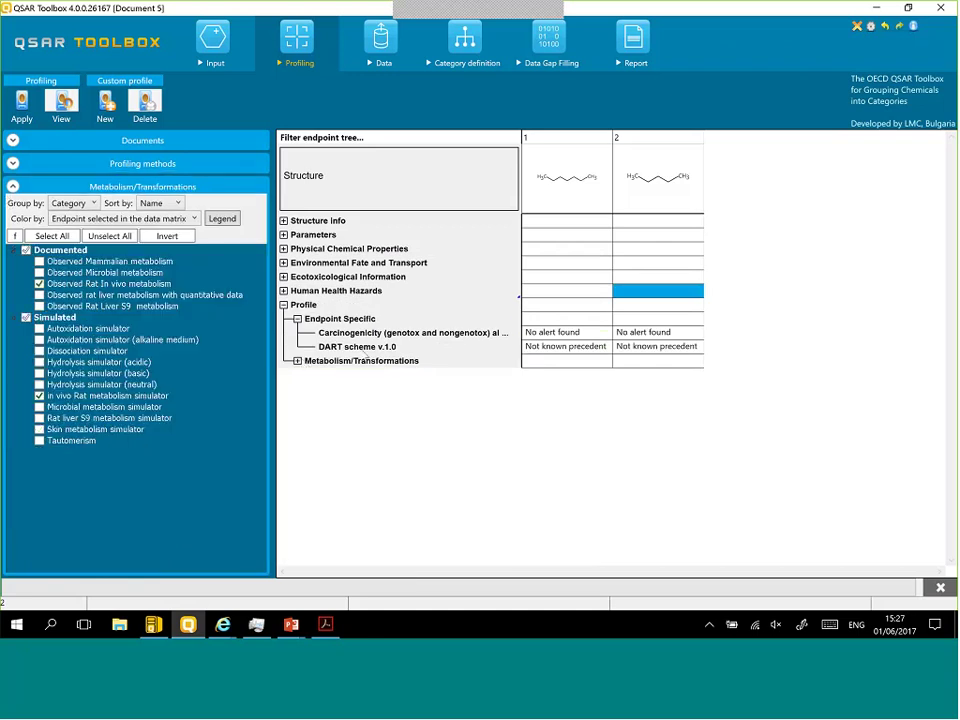
{"action": "left_click", "coordinate": [297, 361]}
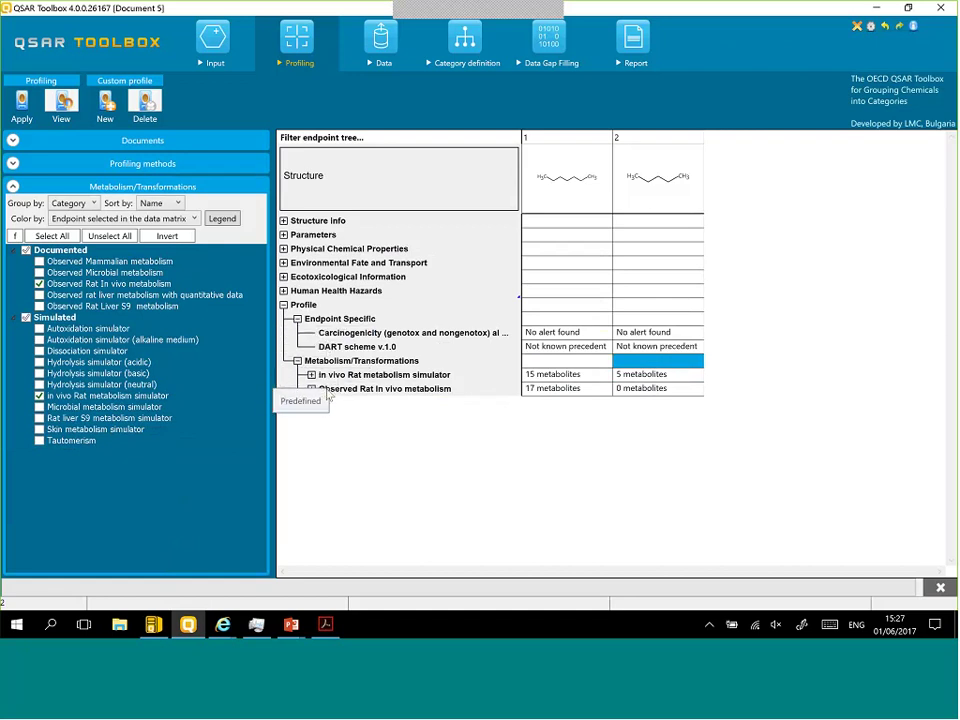
{"action": "key", "text": "Down"}
{"action": "key", "text": "Right"}
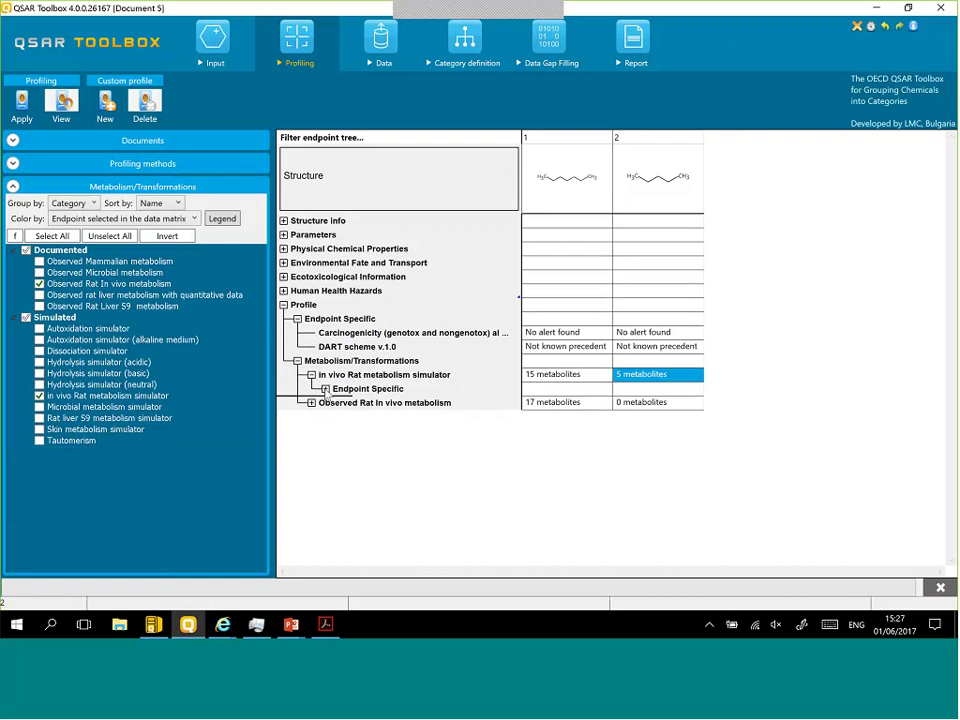
{"action": "key", "text": "Down"}
{"action": "key", "text": "Right"}
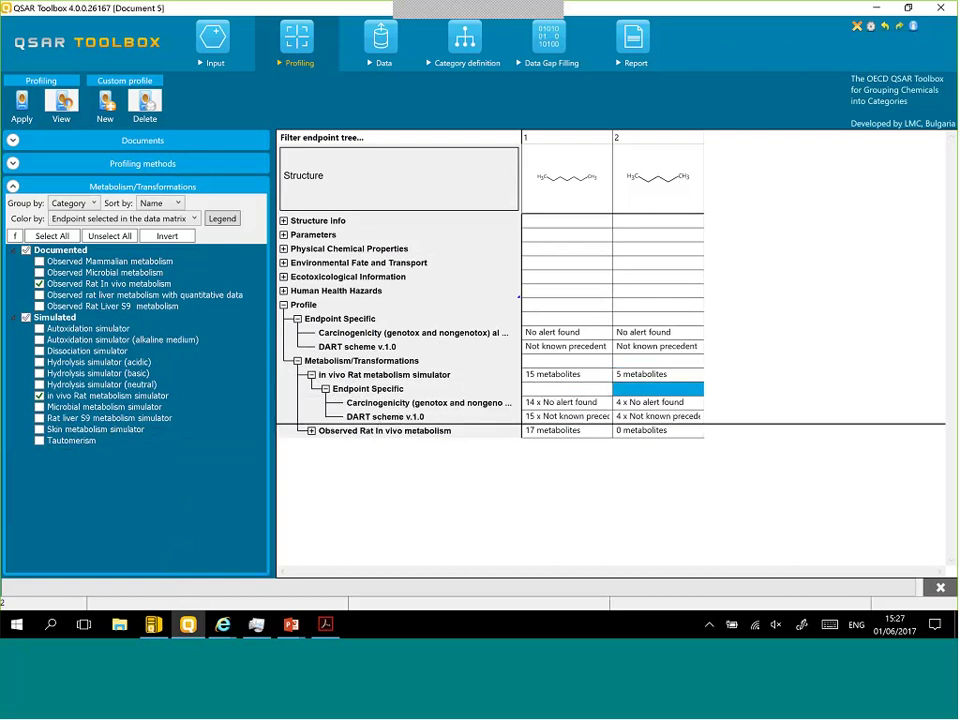
Step: Show the Endpoint Specific profiling results for the Observed Rat In vivo metabolism metabolites in the data matrix
{"action": "key", "text": "Down"}
{"action": "key", "text": "Down"}
{"action": "key", "text": "Down"}
{"action": "key", "text": "Right"}
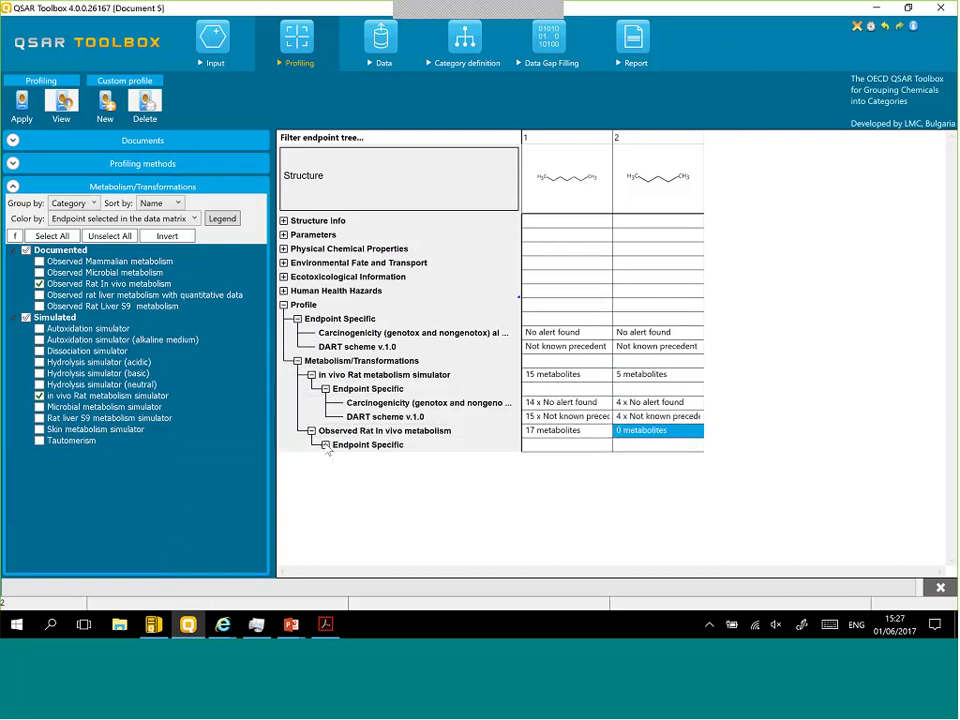
{"action": "key", "text": "Down"}
{"action": "key", "text": "Right"}
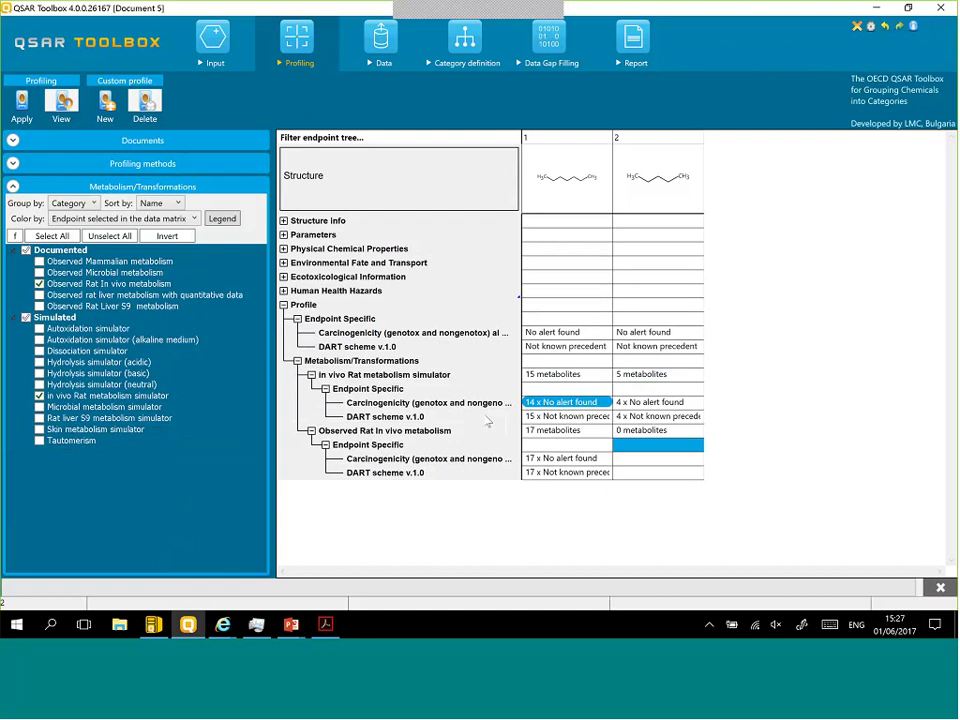
Step: Enlarge the in vivo Rat metabolism simulator's Carcinogenicity row and compare the metabolite alerts of both chemicals
{"action": "left_click_drag", "start_coordinate": [487, 409], "coordinate": [490, 424]}
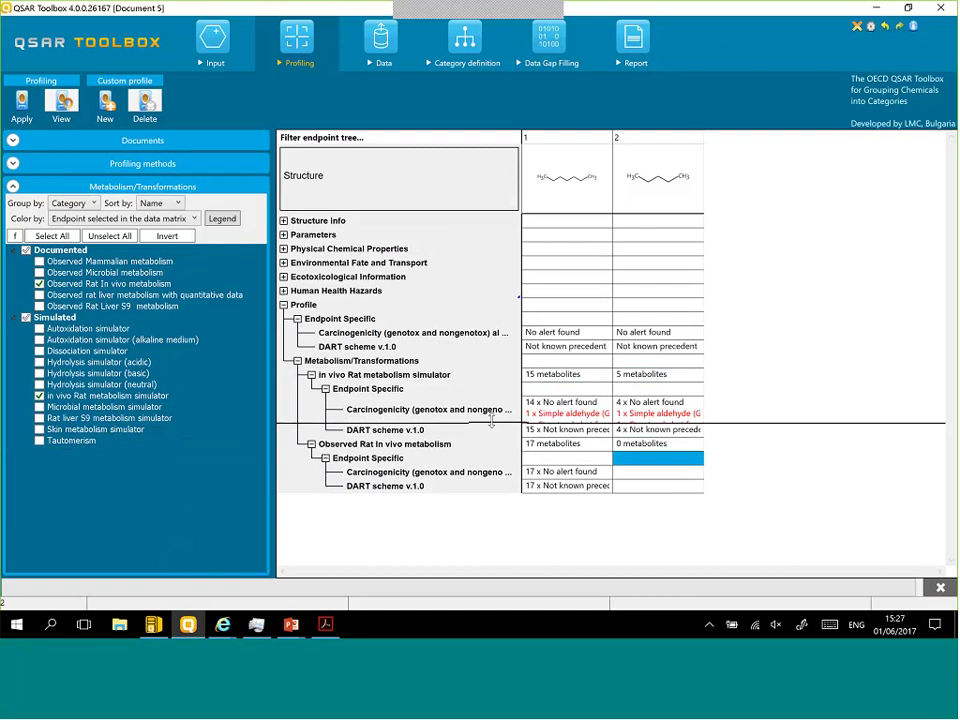
{"action": "left_click_drag", "start_coordinate": [490, 418], "coordinate": [499, 434]}
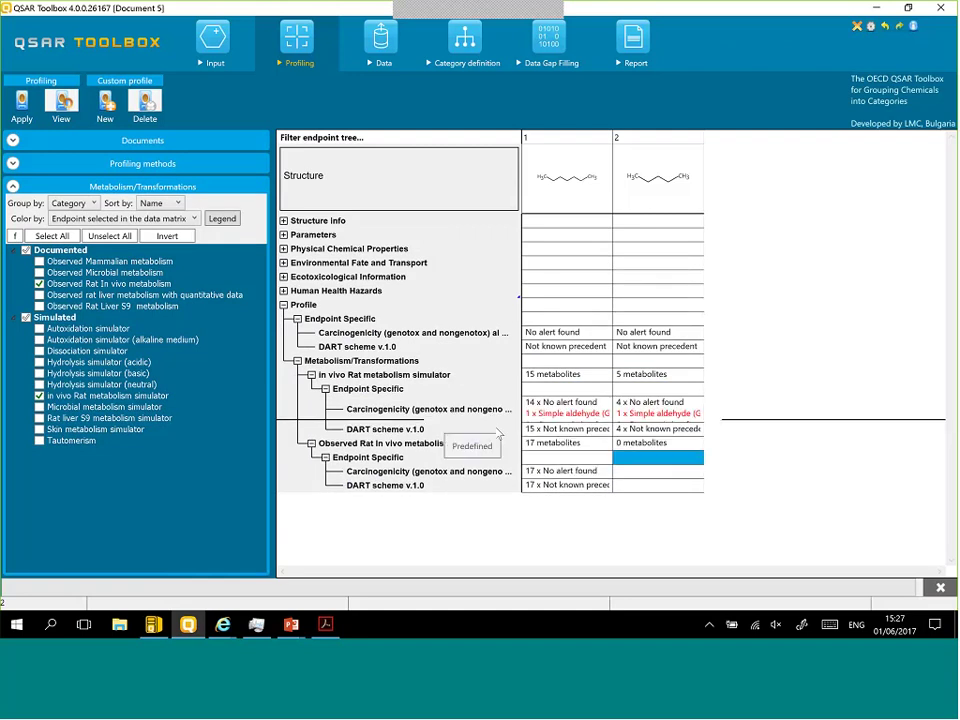
{"action": "left_click", "coordinate": [586, 375]}
{"action": "left_click", "coordinate": [584, 405]}
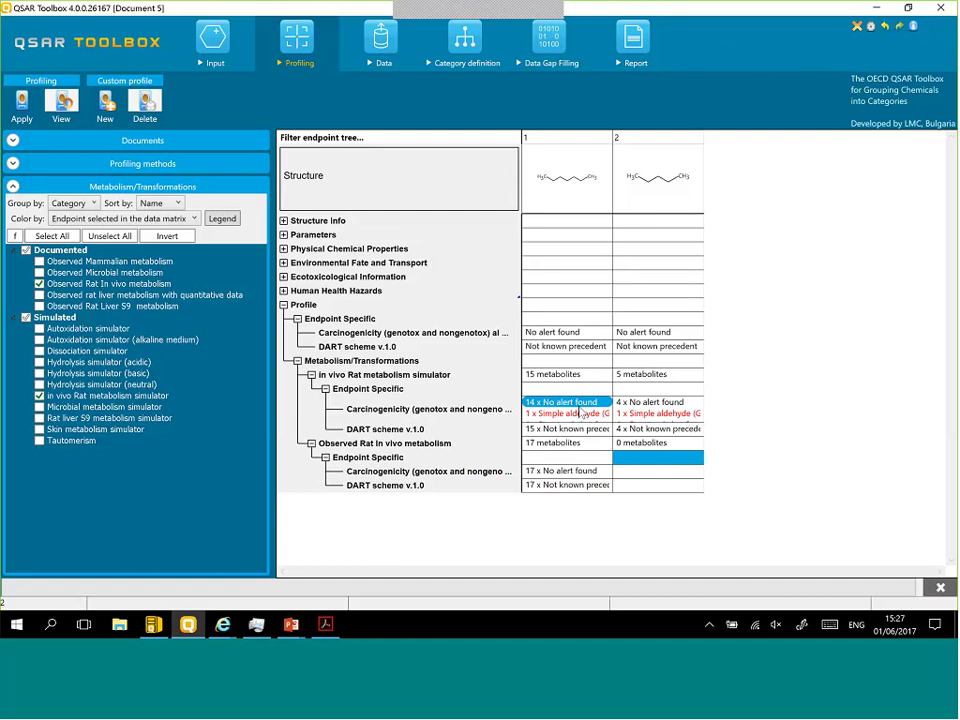
{"action": "left_click", "coordinate": [580, 414]}
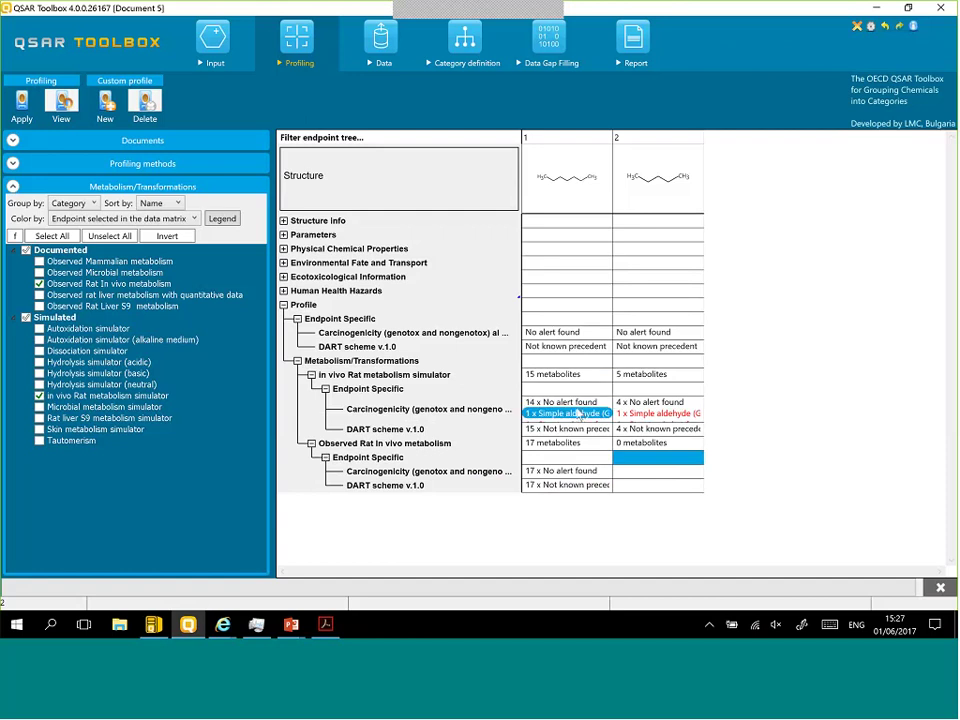
{"action": "left_click", "coordinate": [580, 404]}
{"action": "left_click", "coordinate": [632, 410]}
{"action": "left_click", "coordinate": [632, 414]}
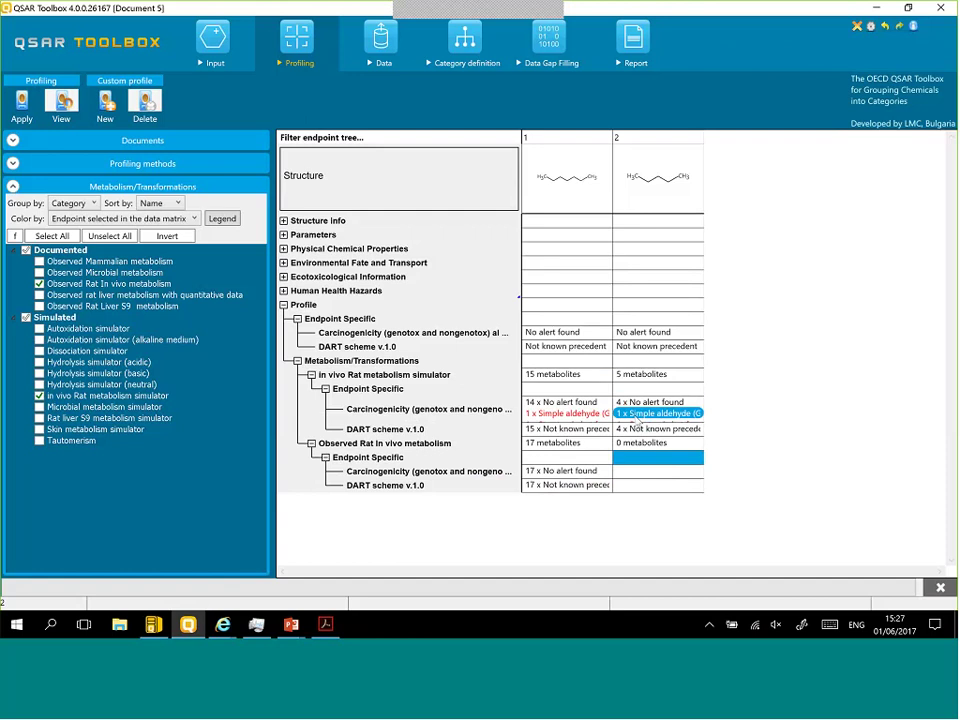
{"action": "left_click", "coordinate": [562, 406]}
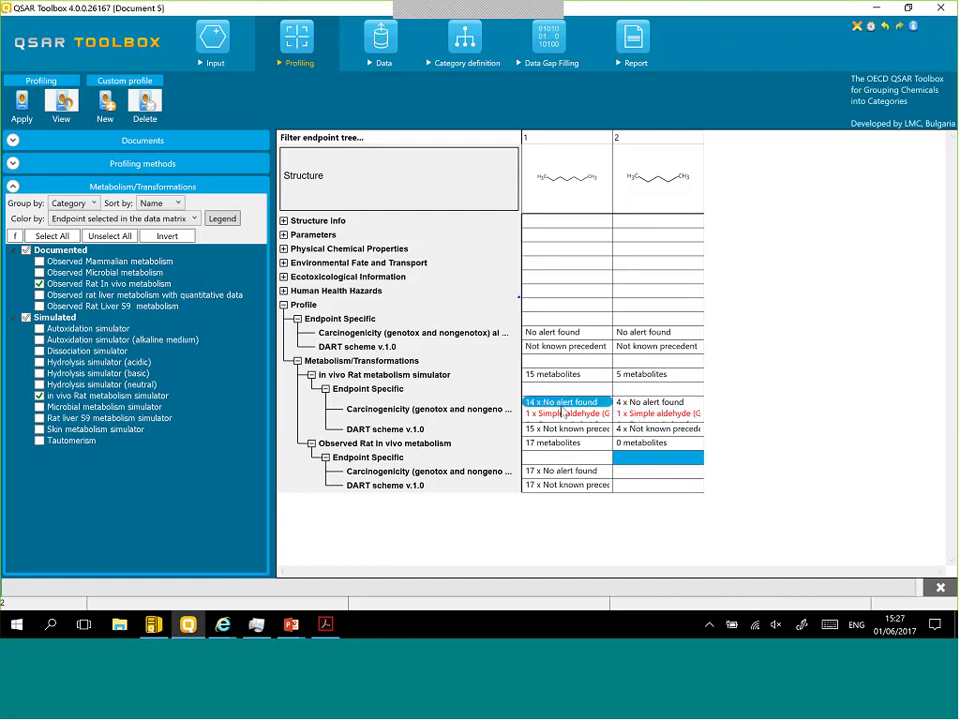
{"action": "left_click", "coordinate": [528, 413]}
{"action": "left_click", "coordinate": [542, 404]}
Step: Display the simulated metabolite of chemical 1 that carries the Simple aldehyde (Genotox) alert, and close the result windows
{"action": "double_click", "coordinate": [530, 404]}
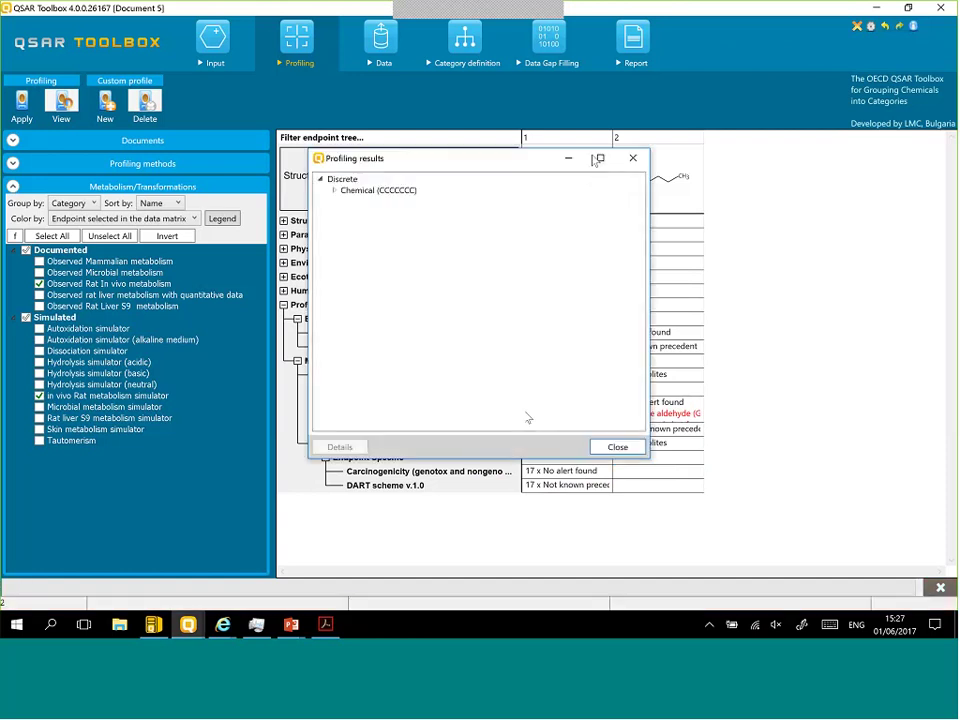
{"action": "double_click", "coordinate": [348, 191]}
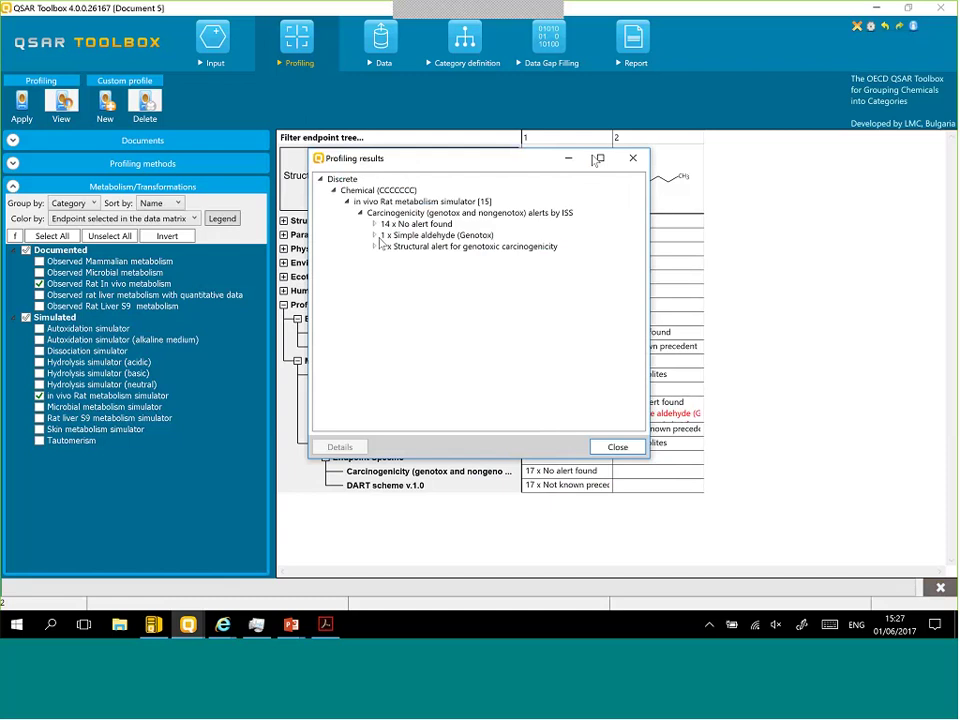
{"action": "left_click", "coordinate": [375, 236]}
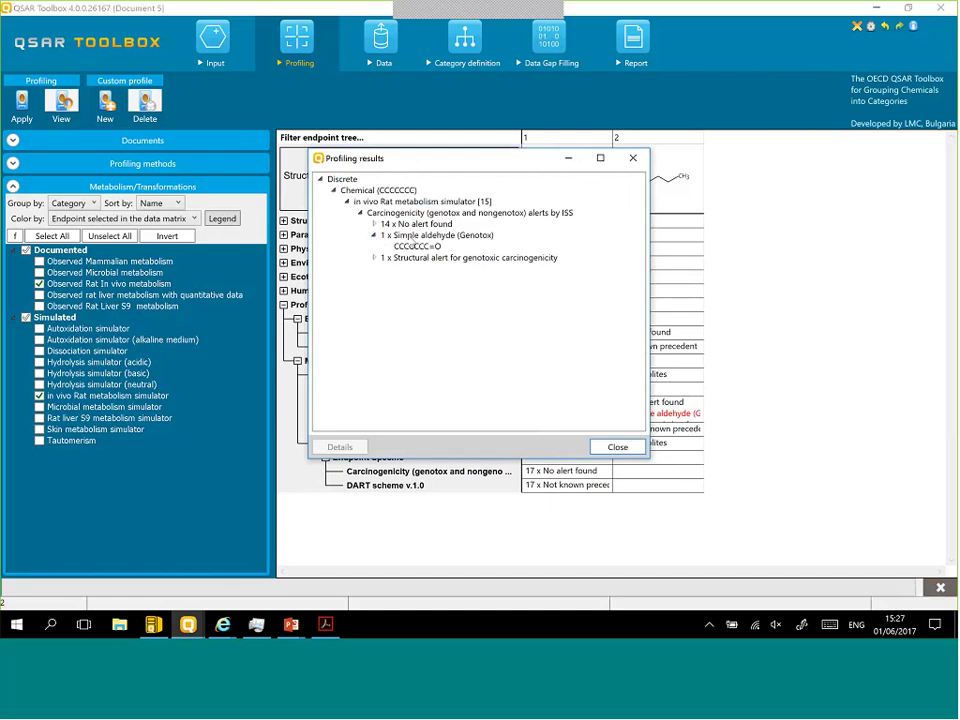
{"action": "left_click", "coordinate": [412, 246]}
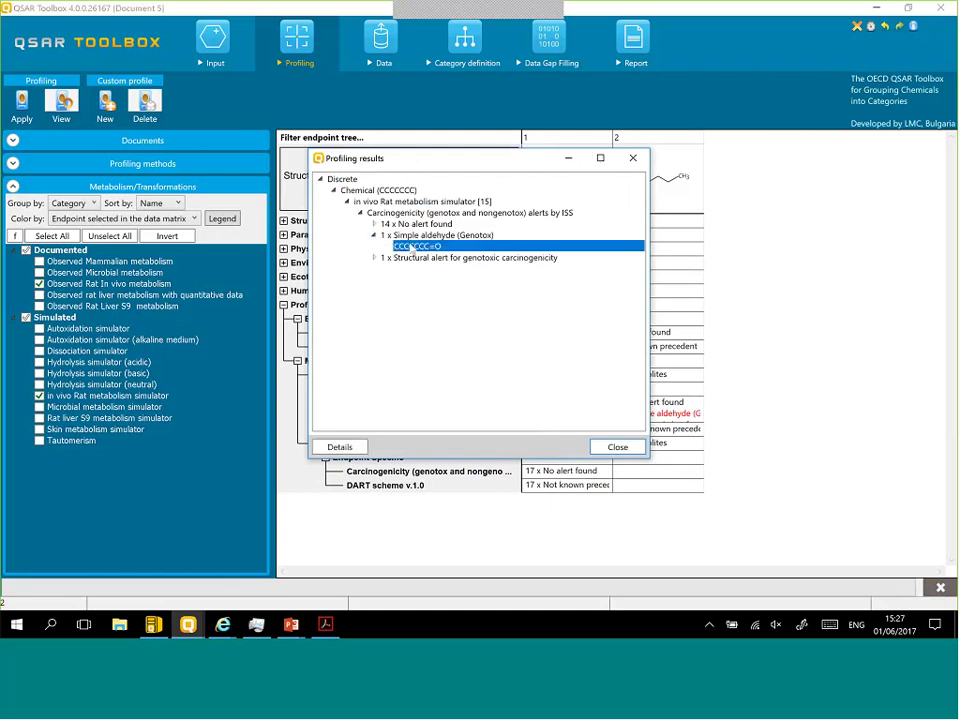
{"action": "right_click", "coordinate": [412, 248]}
{"action": "right_click", "coordinate": [395, 237]}
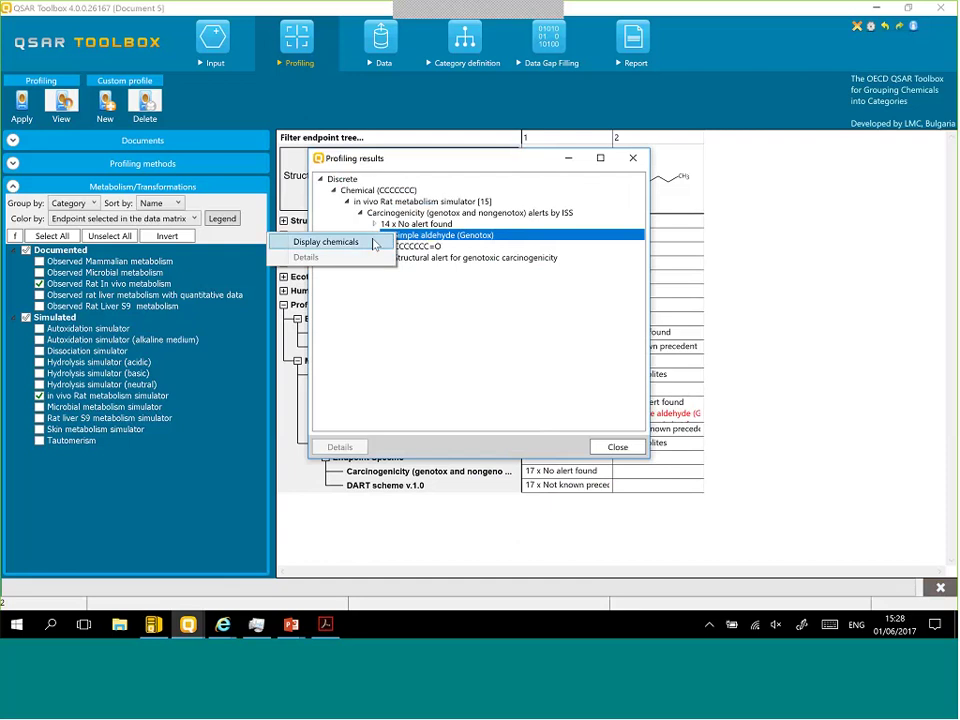
{"action": "left_click", "coordinate": [374, 243]}
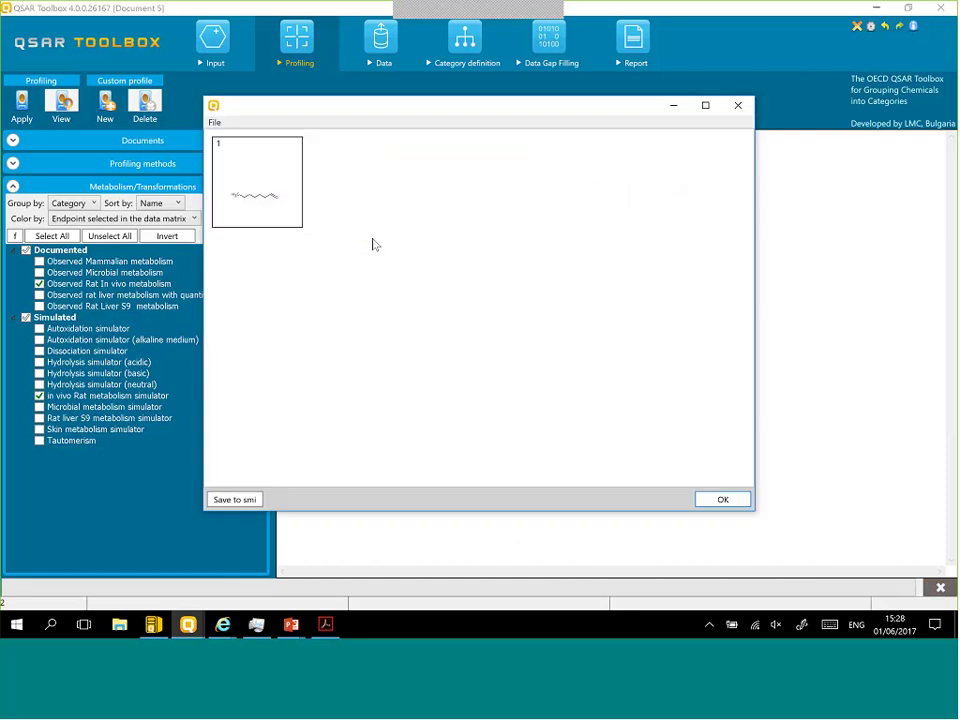
{"action": "left_click", "coordinate": [741, 112]}
{"action": "left_click", "coordinate": [628, 157]}
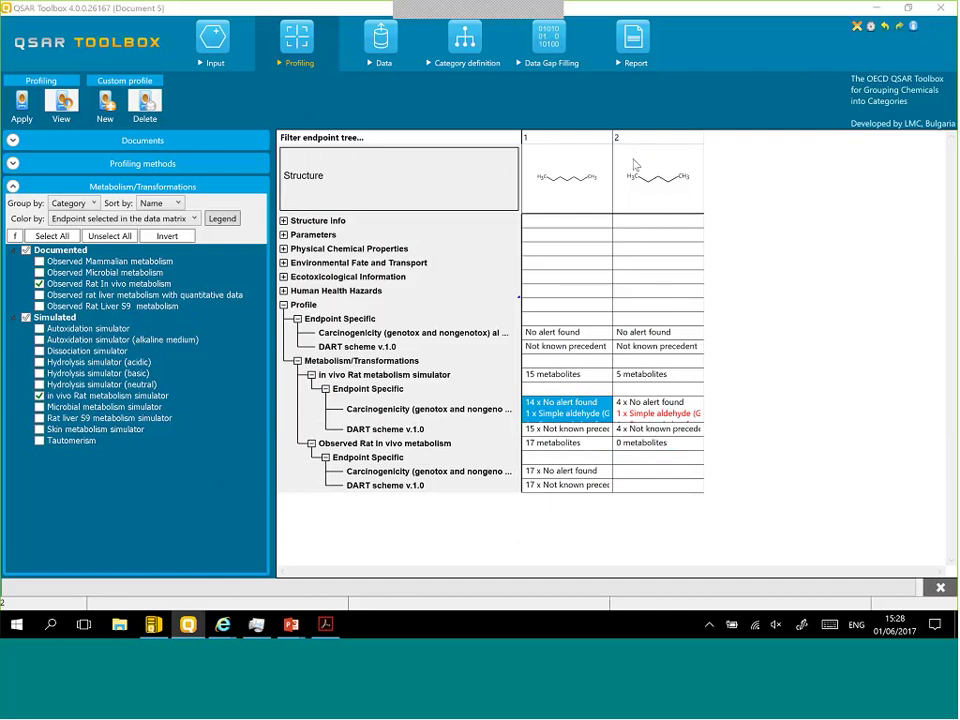
Step: List chemical 1's observed rat in vivo metabolites in the Carcinogenicity category No alert found, and close the profiling results
{"action": "left_click", "coordinate": [600, 413]}
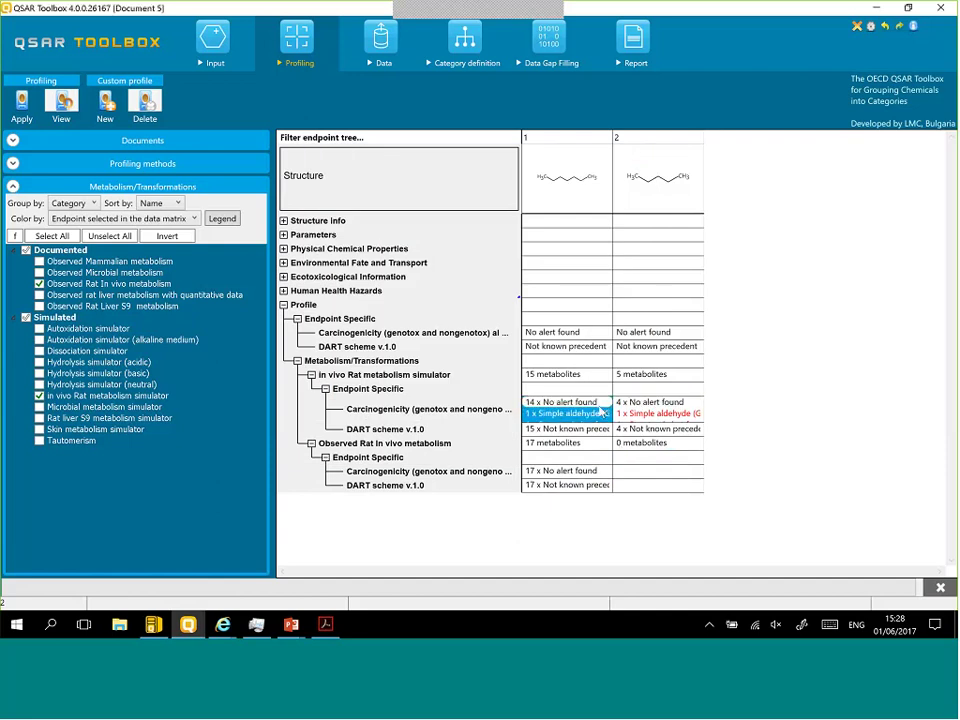
{"action": "left_click", "coordinate": [600, 410]}
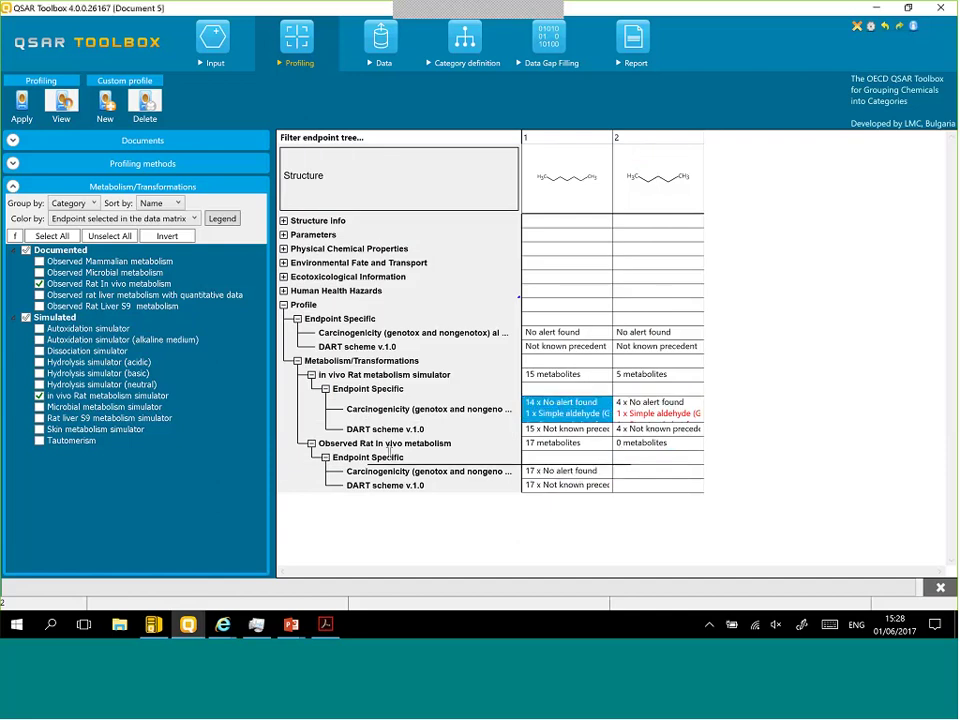
{"action": "double_click", "coordinate": [547, 481]}
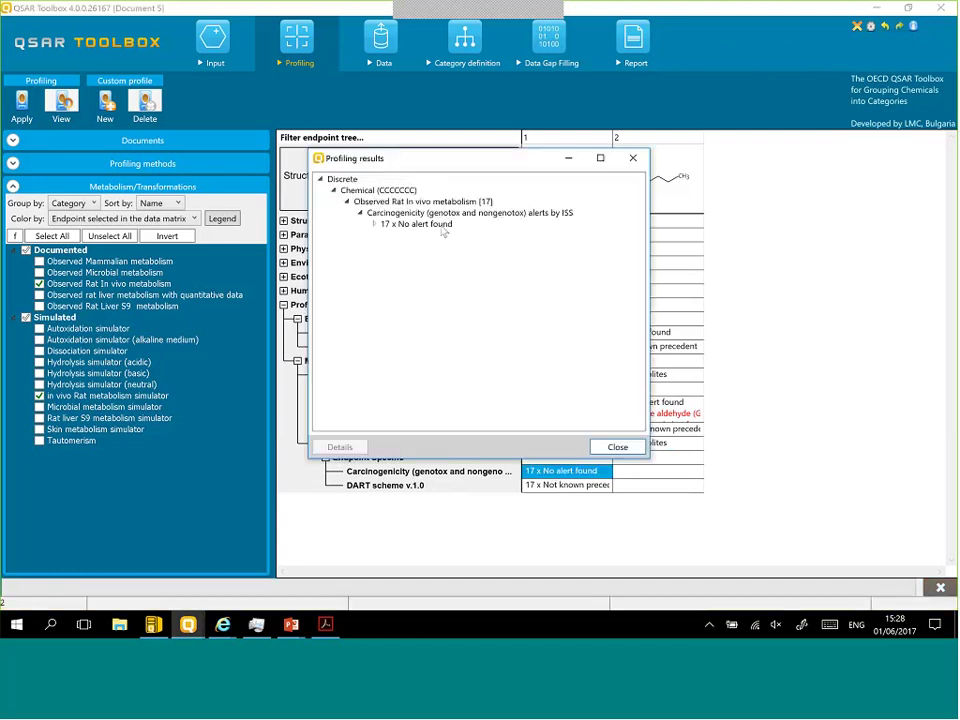
{"action": "left_click", "coordinate": [375, 225]}
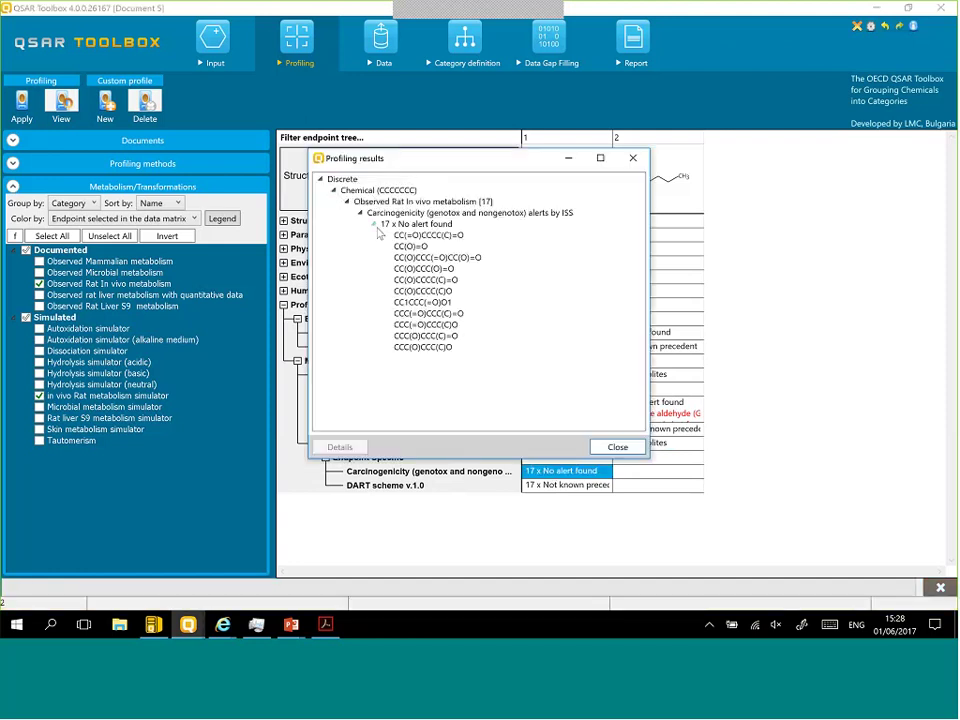
{"action": "left_click", "coordinate": [633, 158]}
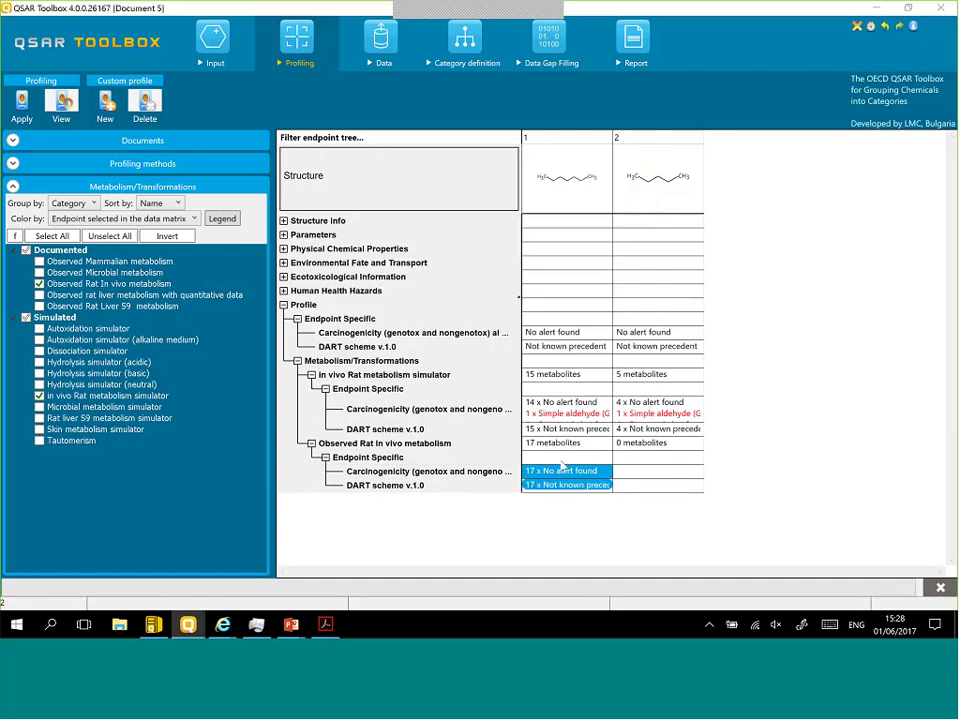
Step: Compare the carcinogenicity alerts of the simulated metabolites of both chemicals with those of chemical 1's observed metabolites
{"action": "left_click", "coordinate": [546, 410]}
{"action": "left_click", "coordinate": [652, 414]}
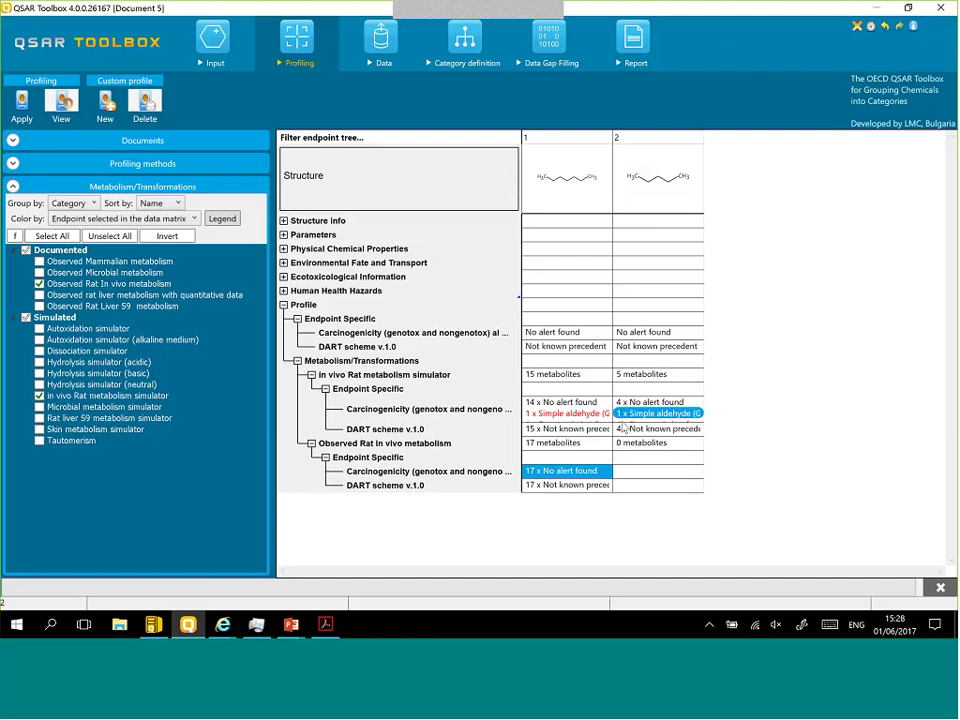
{"action": "left_click", "coordinate": [576, 414]}
{"action": "left_click", "coordinate": [563, 472]}
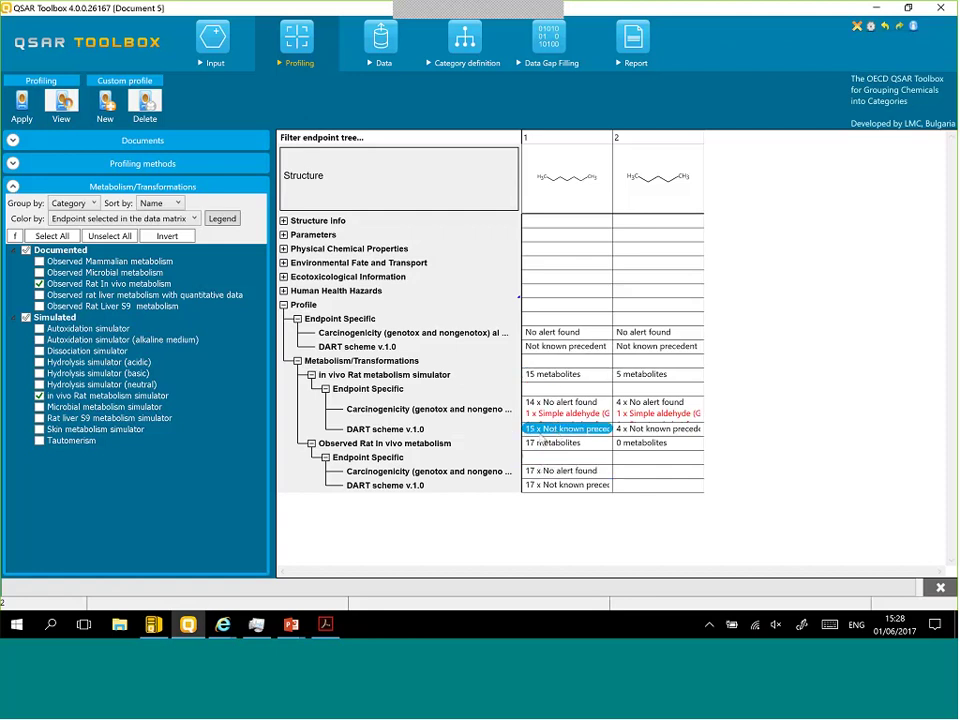
Step: Review the DART scheme v.1.0 profiling results for chemical 1's simulated rat metabolites and close them
{"action": "double_click", "coordinate": [556, 430]}
{"action": "left_click", "coordinate": [335, 191]}
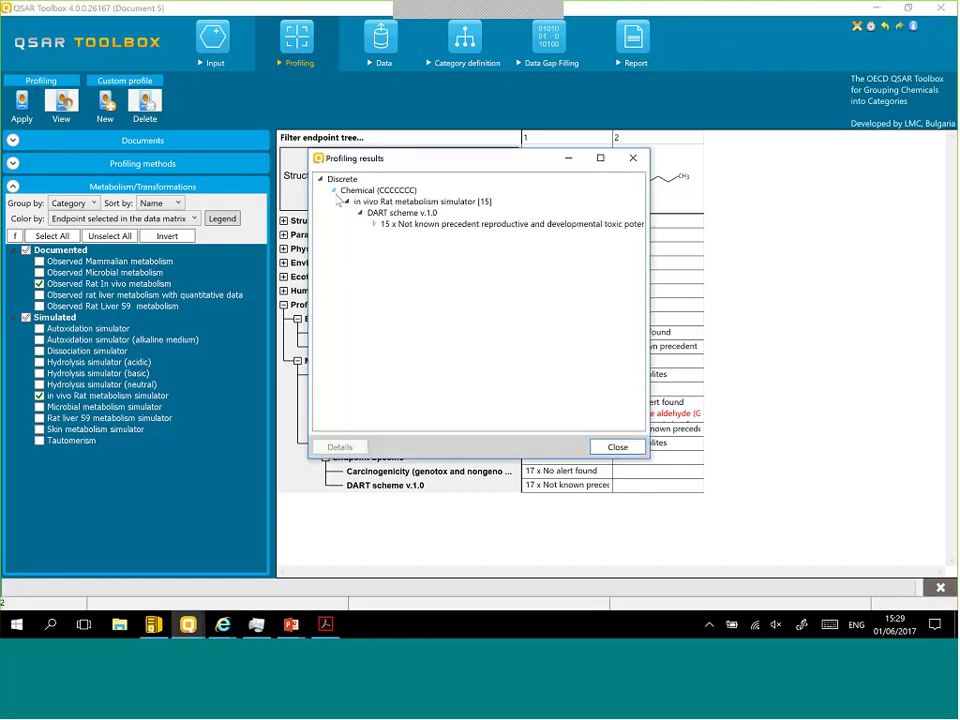
{"action": "left_click", "coordinate": [630, 158]}
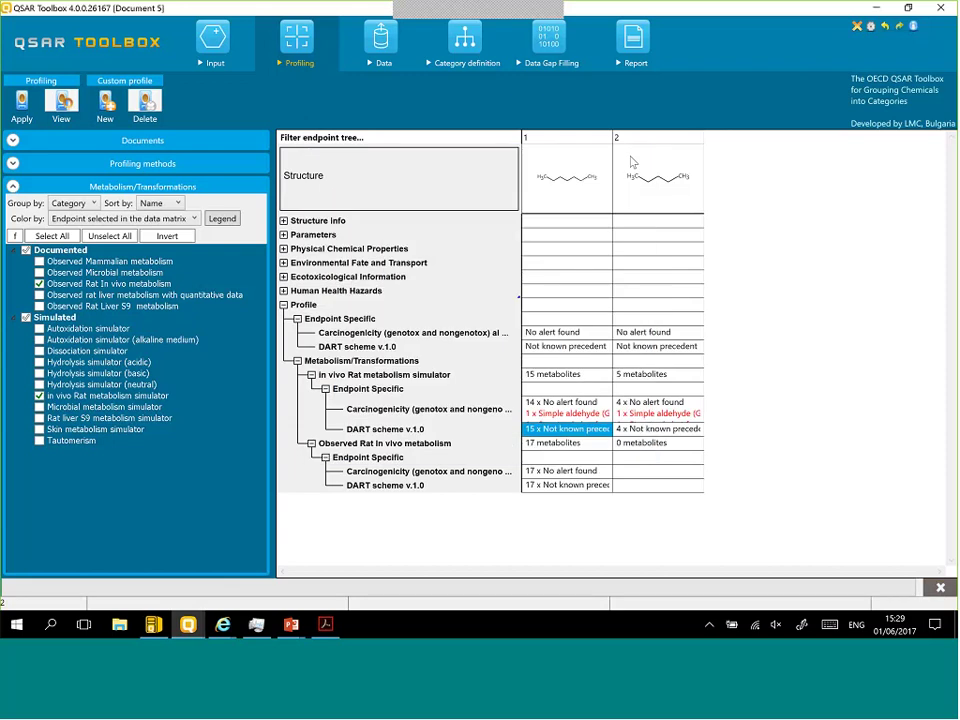
Step: Enlarge the simulator's DART scheme v.1.0 row and examine the metabolite alerts of chemical 2
{"action": "left_click_drag", "start_coordinate": [483, 437], "coordinate": [483, 451]}
{"action": "left_click", "coordinate": [640, 439]}
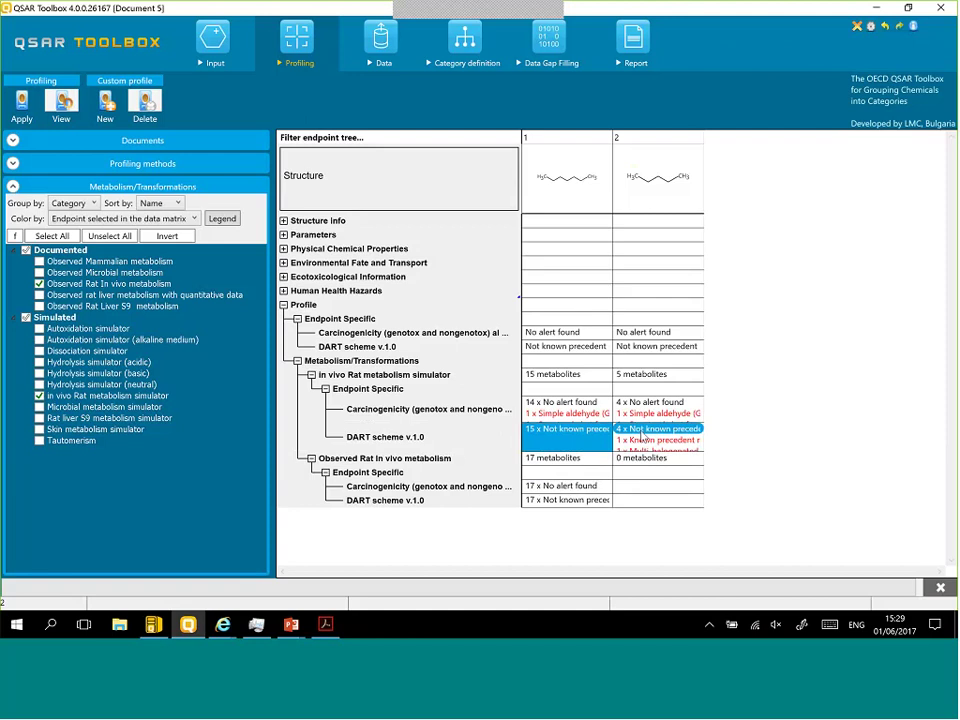
{"action": "left_click", "coordinate": [632, 410]}
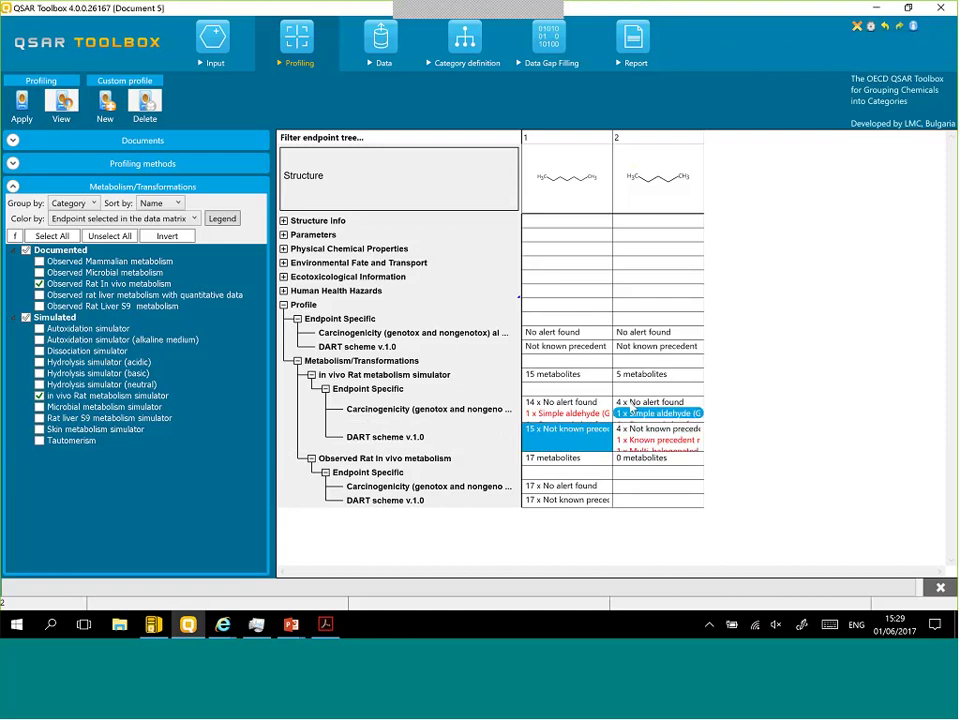
{"action": "left_click", "coordinate": [645, 440]}
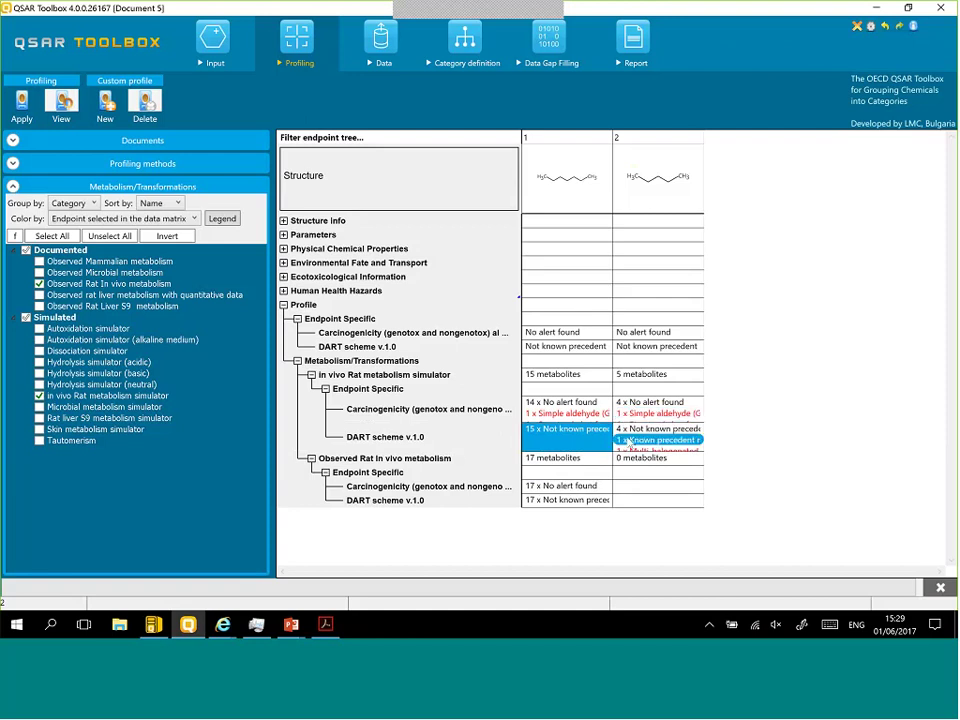
{"action": "left_click", "coordinate": [627, 438]}
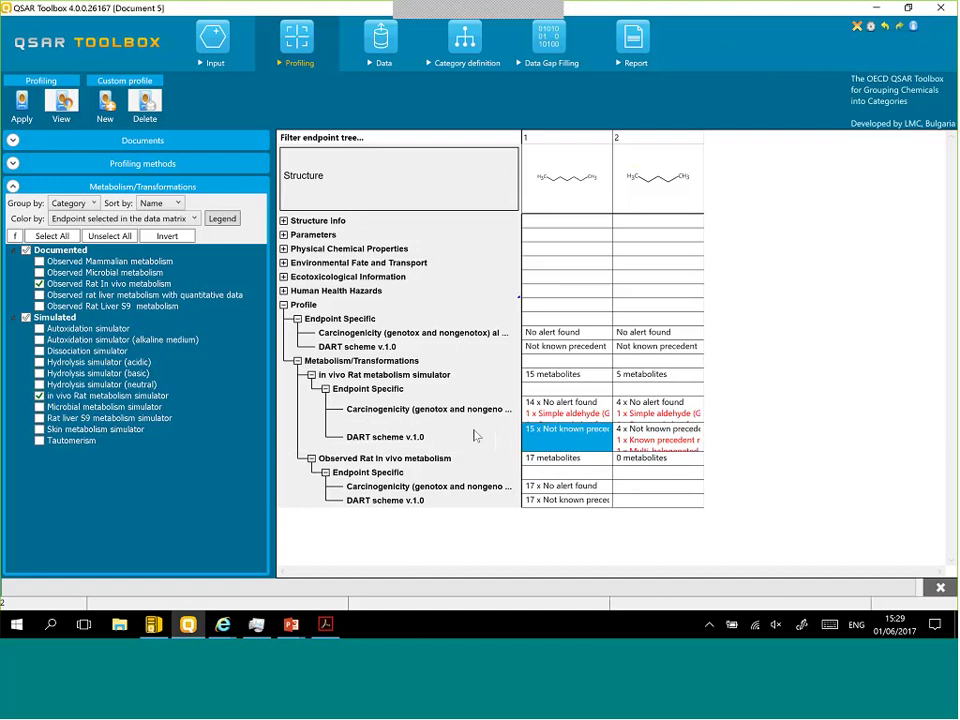
{"action": "left_click", "coordinate": [635, 441]}
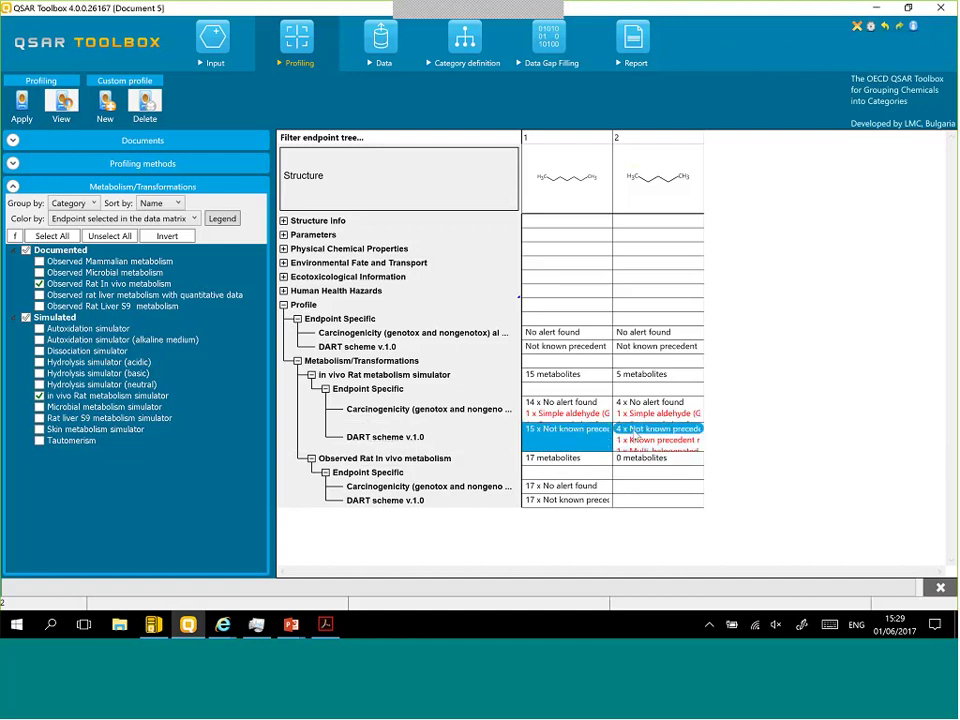
Step: Display chemical 2's simulated metabolite with known precedent reproductive and developmental toxic potential, close the results, and return to chemical 1's DART result
{"action": "double_click", "coordinate": [636, 442]}
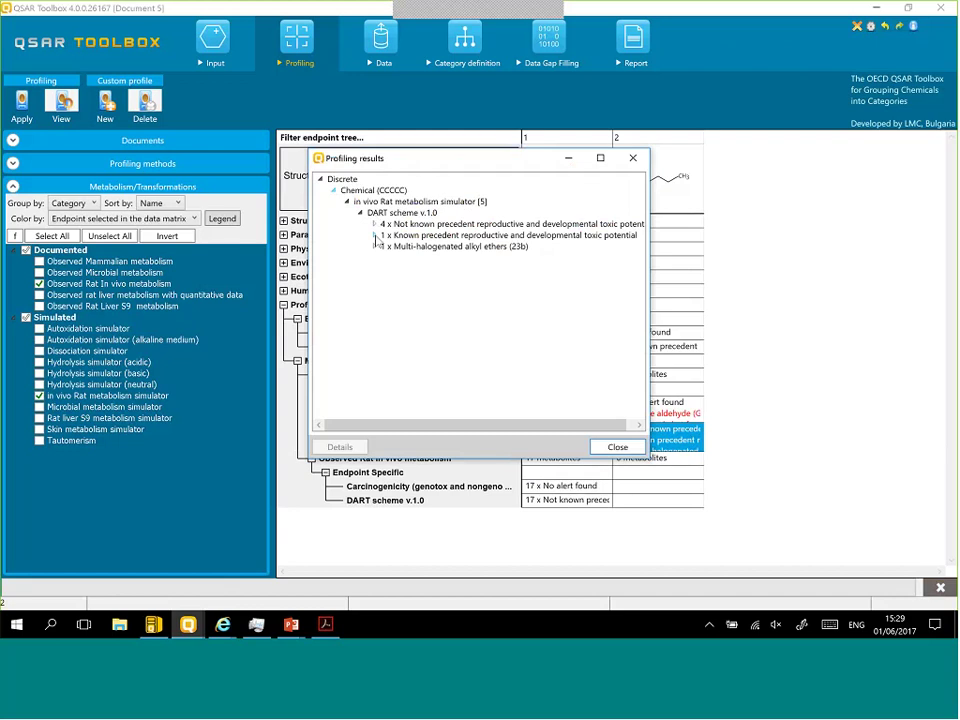
{"action": "left_click", "coordinate": [373, 235]}
{"action": "right_click", "coordinate": [407, 245]}
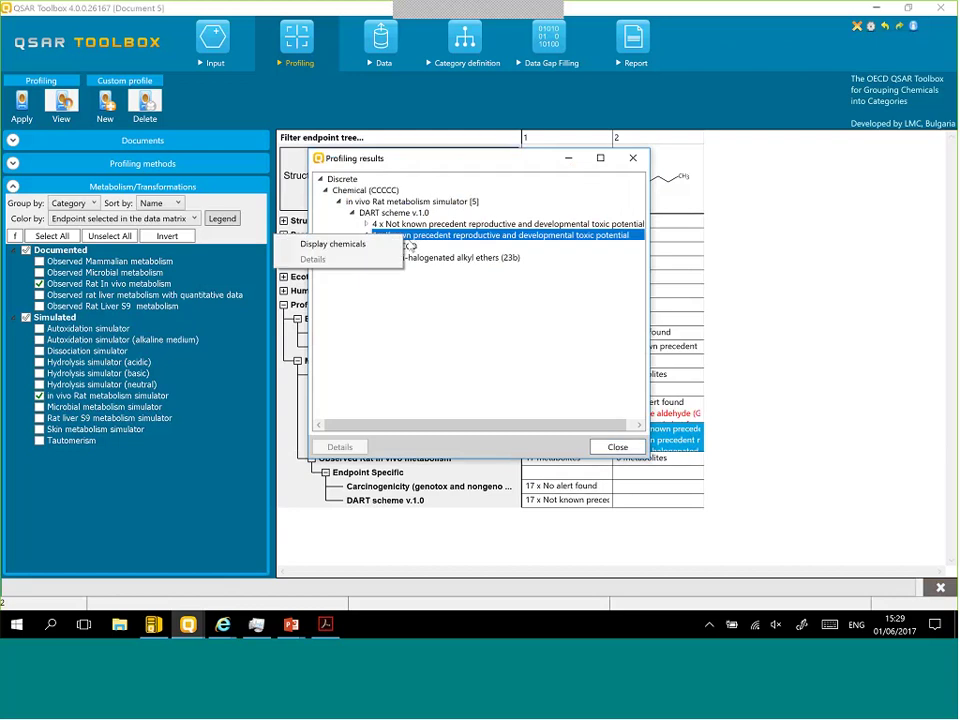
{"action": "left_click", "coordinate": [375, 243]}
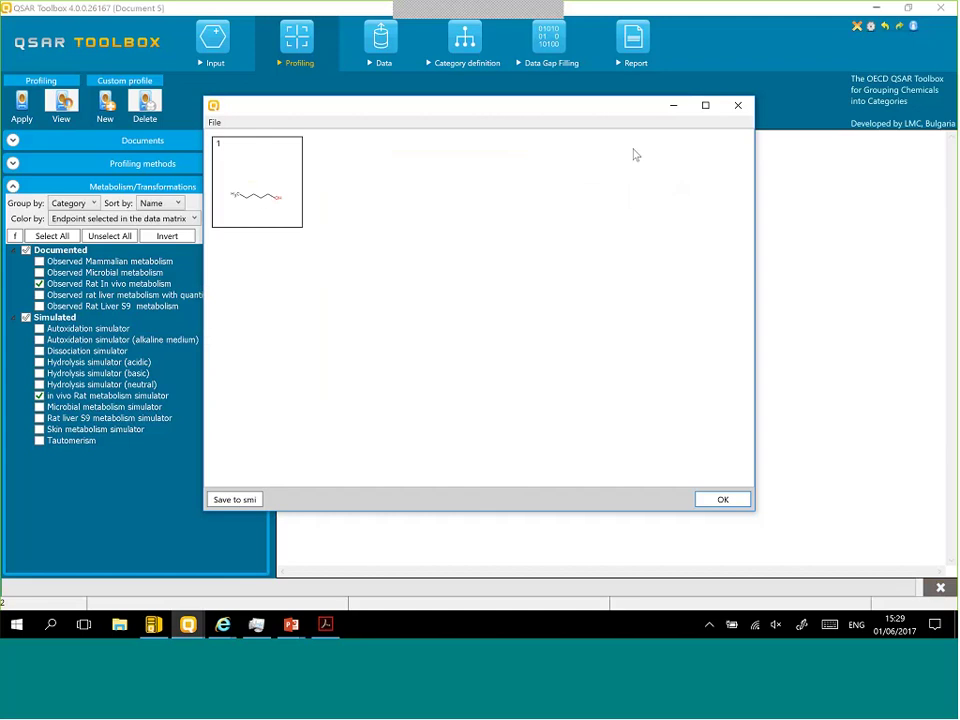
{"action": "left_click", "coordinate": [738, 105]}
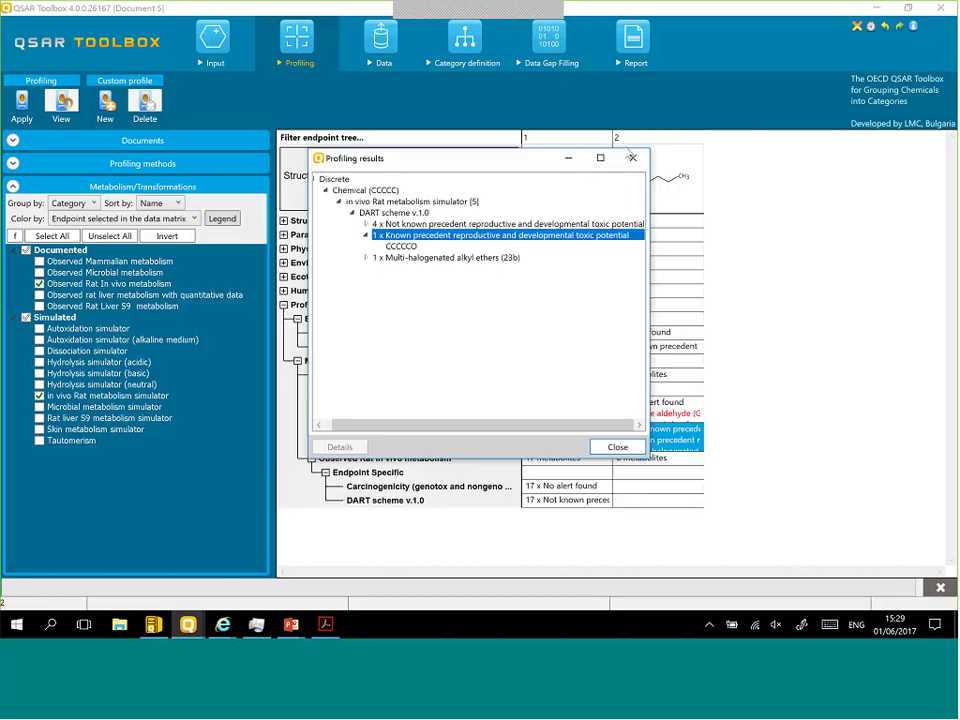
{"action": "left_click", "coordinate": [633, 158]}
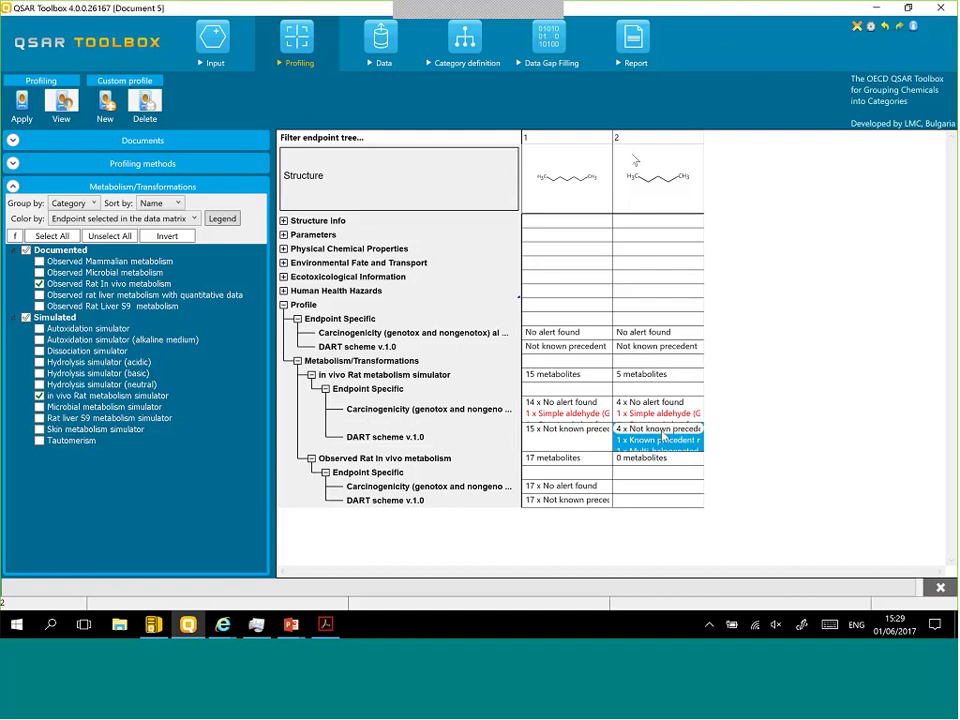
{"action": "left_click", "coordinate": [547, 432]}
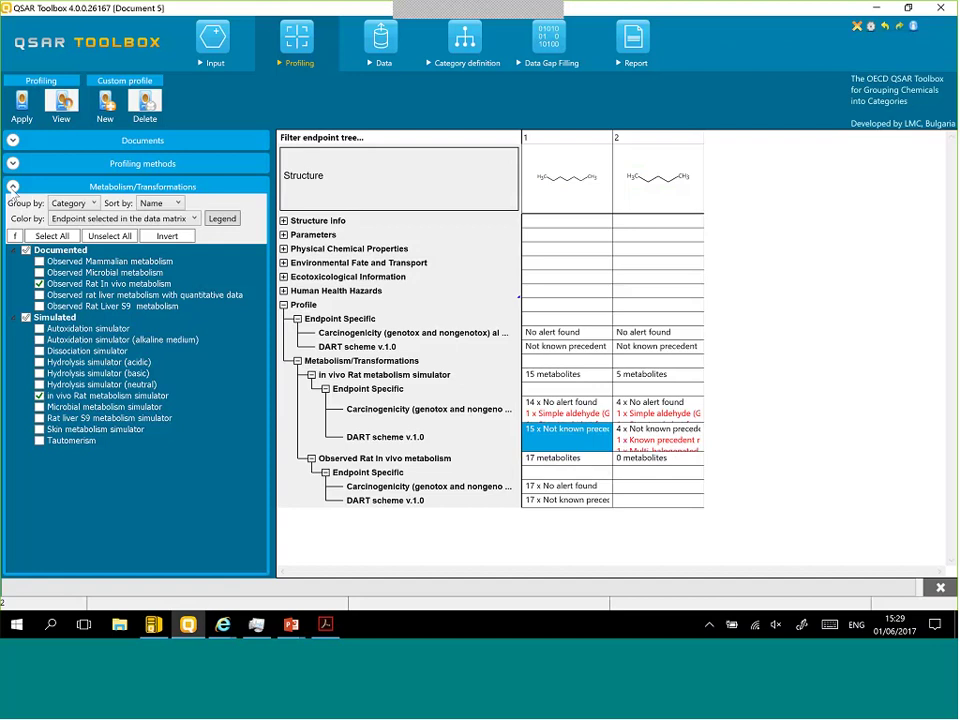
Step: Collapse the metabolism settings and create a new document for another set of chemicals
{"action": "left_click", "coordinate": [13, 187]}
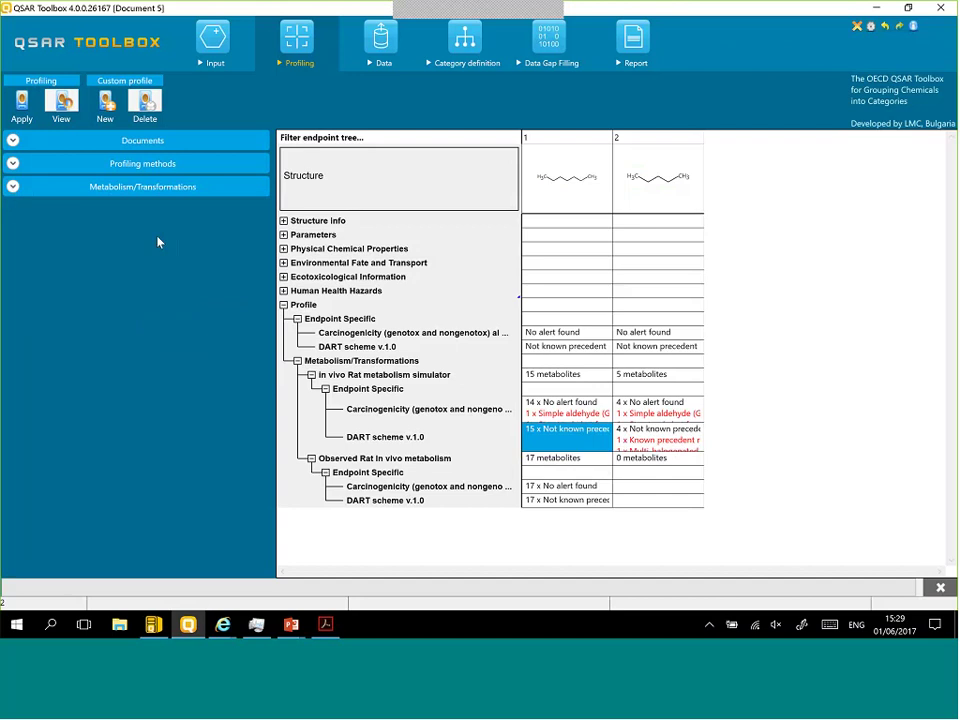
{"action": "left_click", "coordinate": [212, 48]}
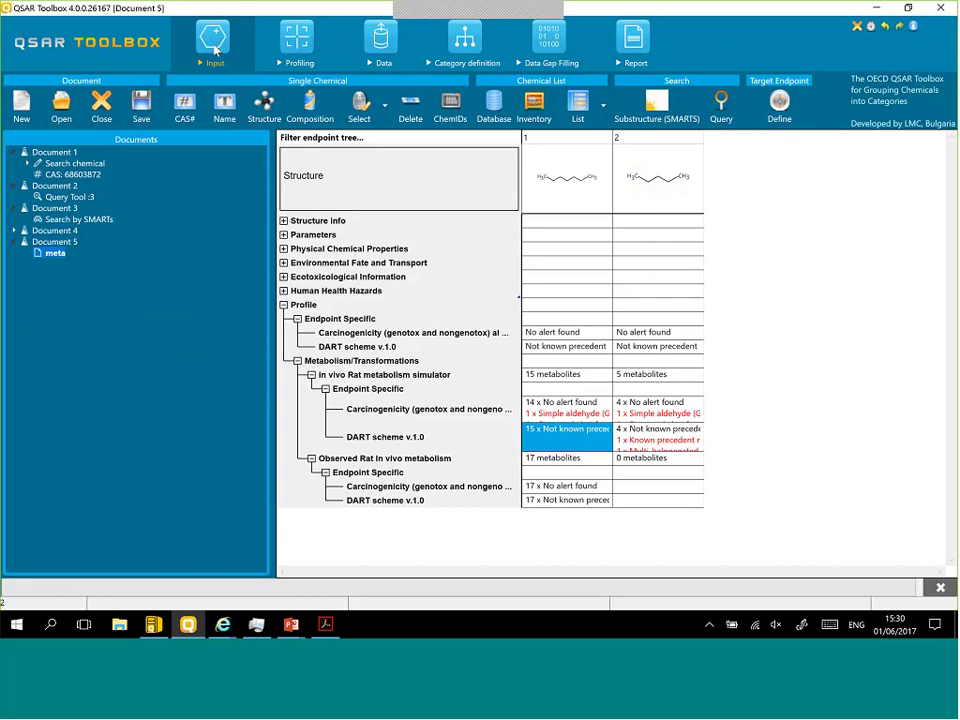
{"action": "left_click", "coordinate": [20, 108]}
{"action": "left_click", "coordinate": [533, 359]}
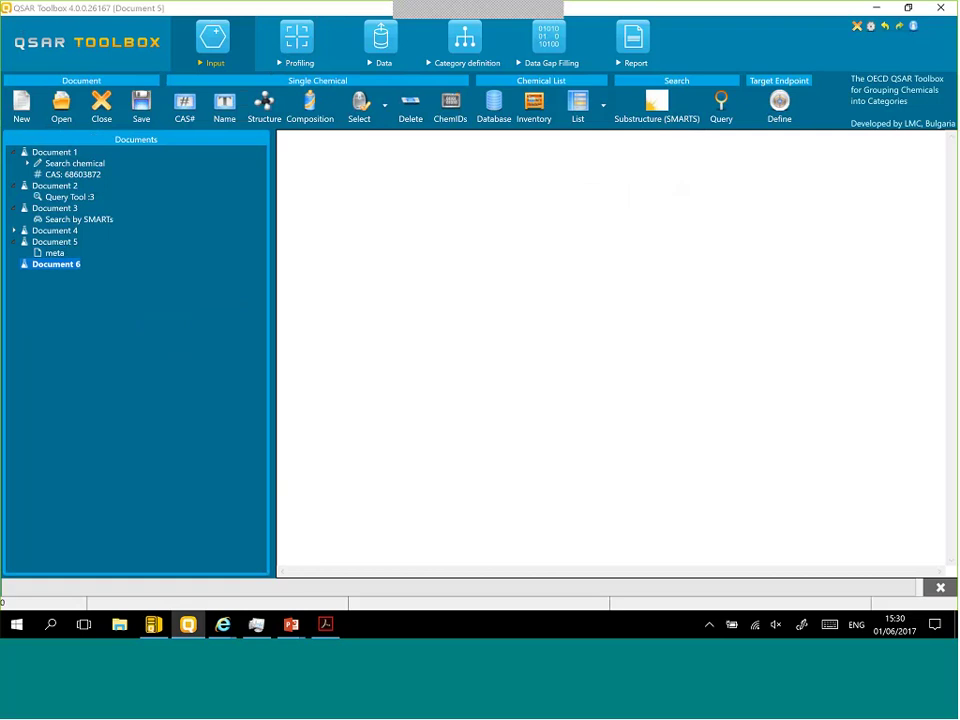
Step: Import the chemical list from observed half_life.smi and expand the structure info of its chemicals
{"action": "left_click", "coordinate": [578, 104]}
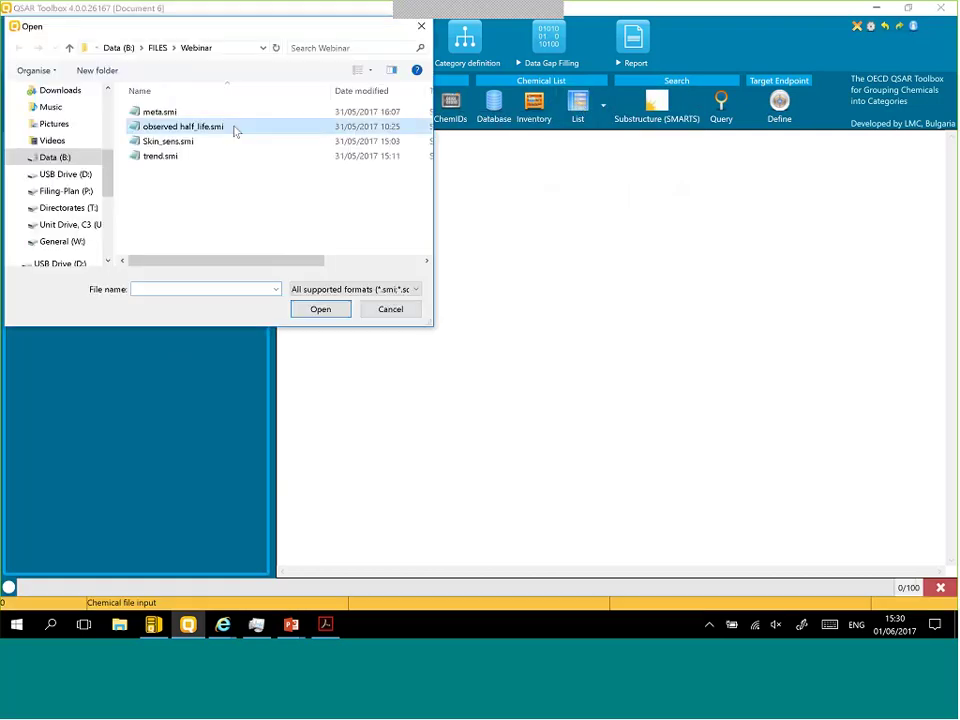
{"action": "left_click", "coordinate": [235, 128]}
{"action": "left_click", "coordinate": [323, 314]}
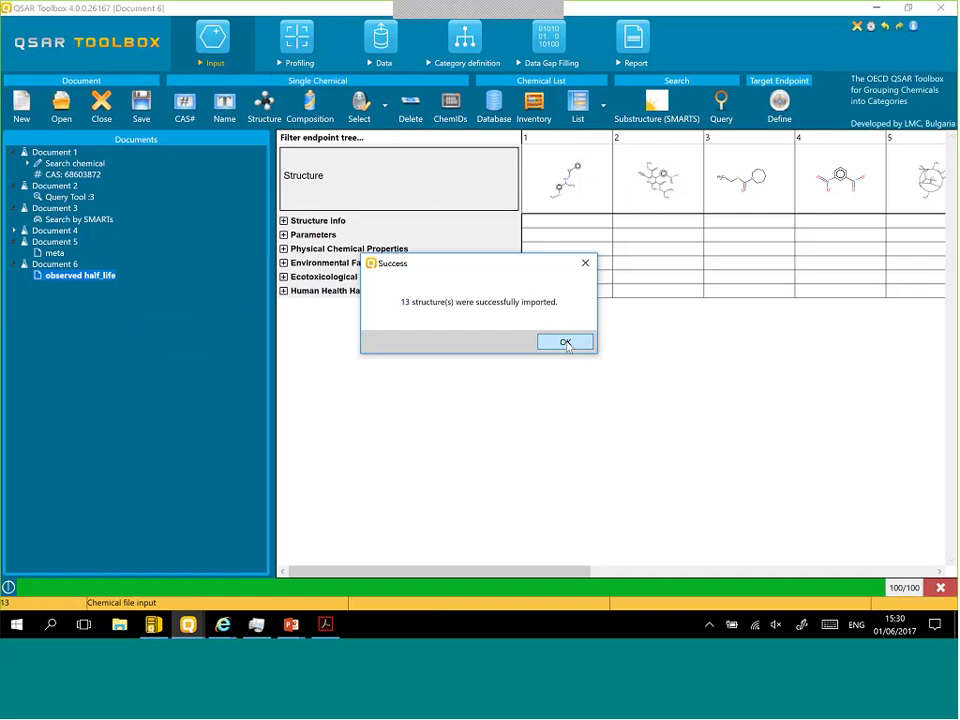
{"action": "left_click", "coordinate": [565, 342]}
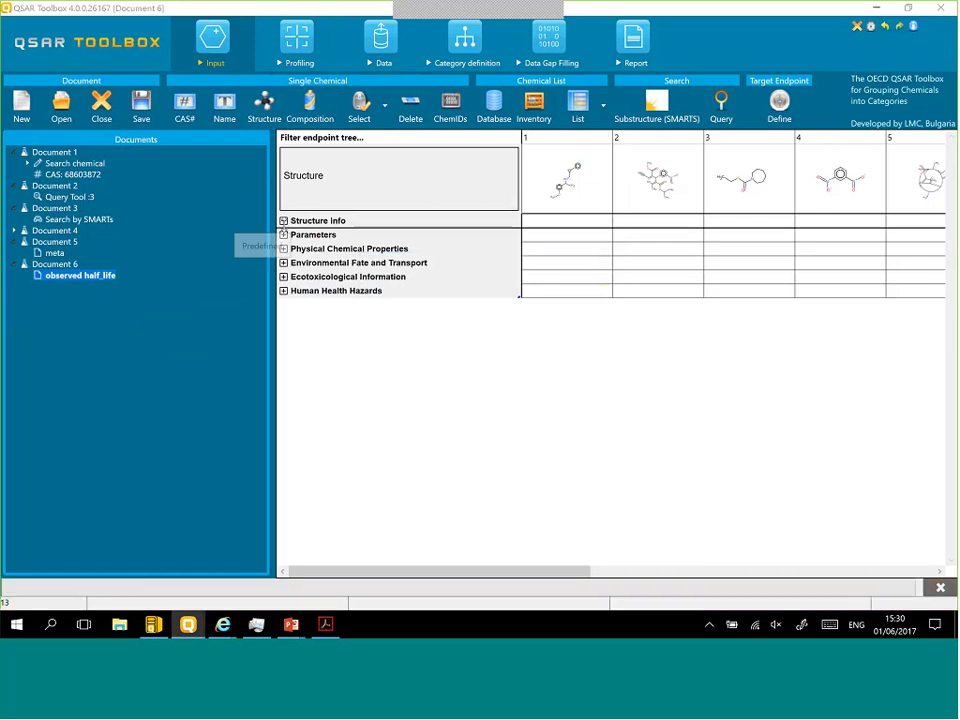
{"action": "left_click", "coordinate": [284, 221]}
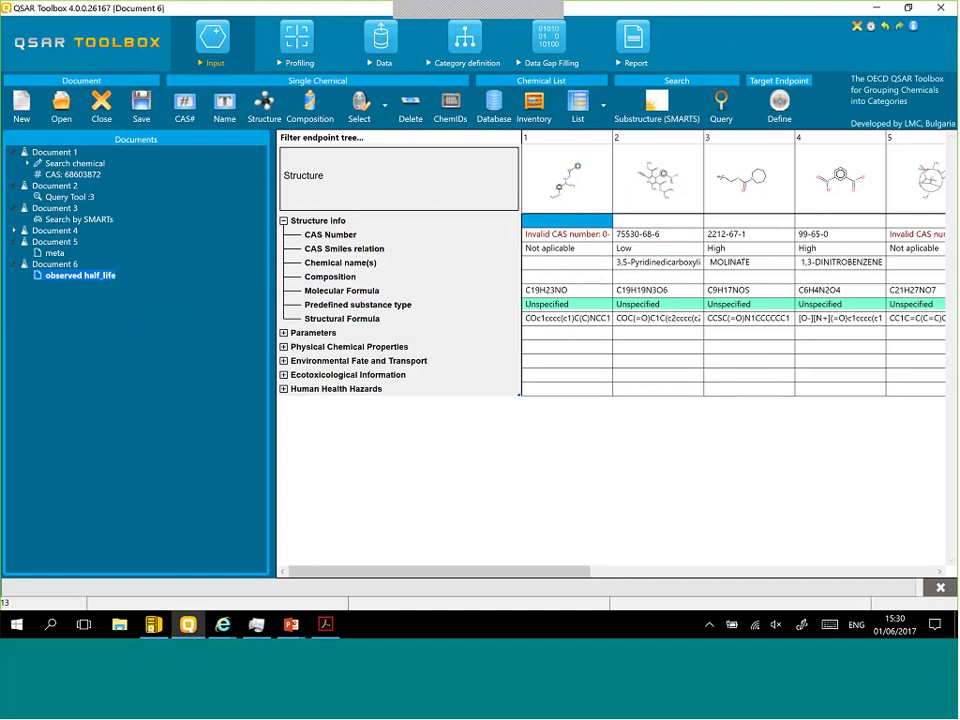
Step: View the CAS numbers, names and SMILES in observed half_life.smi from the Webinar folder on Data (B:), using Notepad, and close the file and folder
{"action": "left_click", "coordinate": [119, 625]}
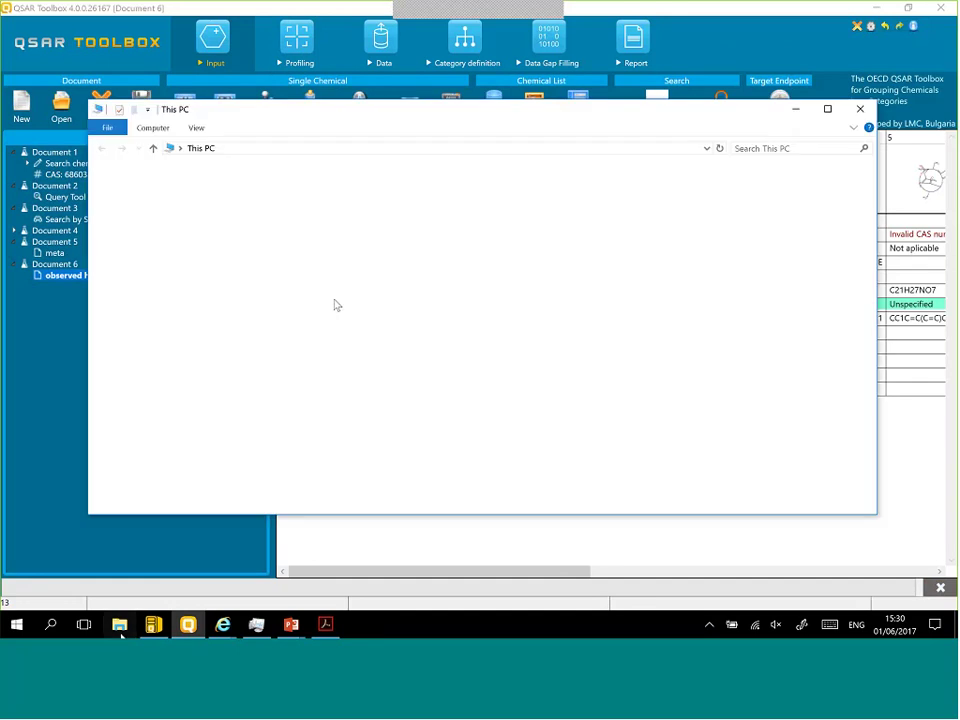
{"action": "double_click", "coordinate": [300, 300]}
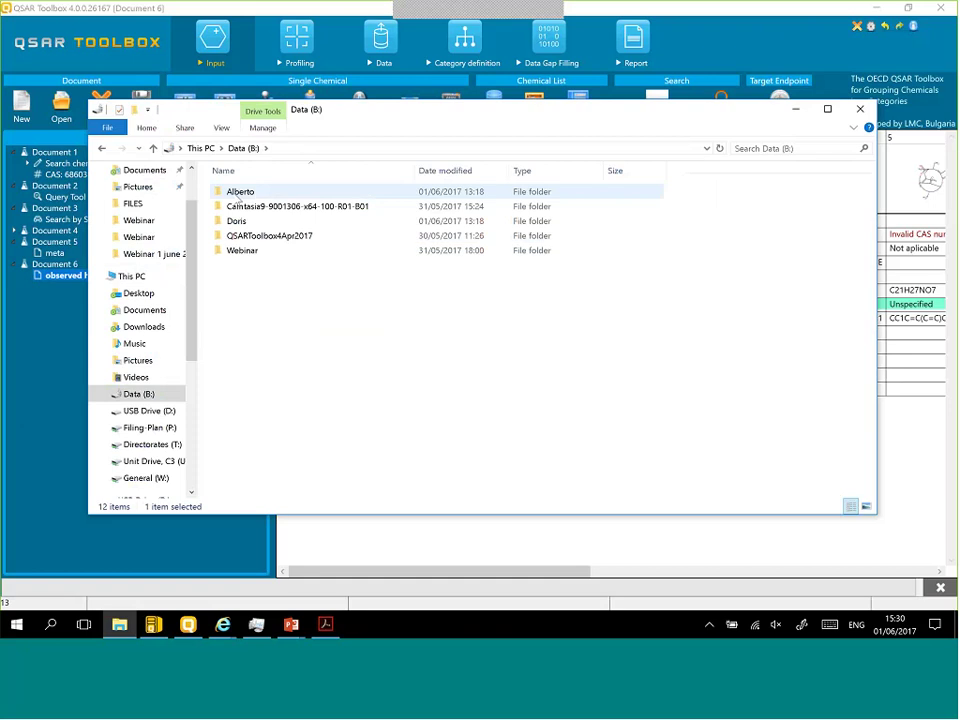
{"action": "double_click", "coordinate": [249, 253]}
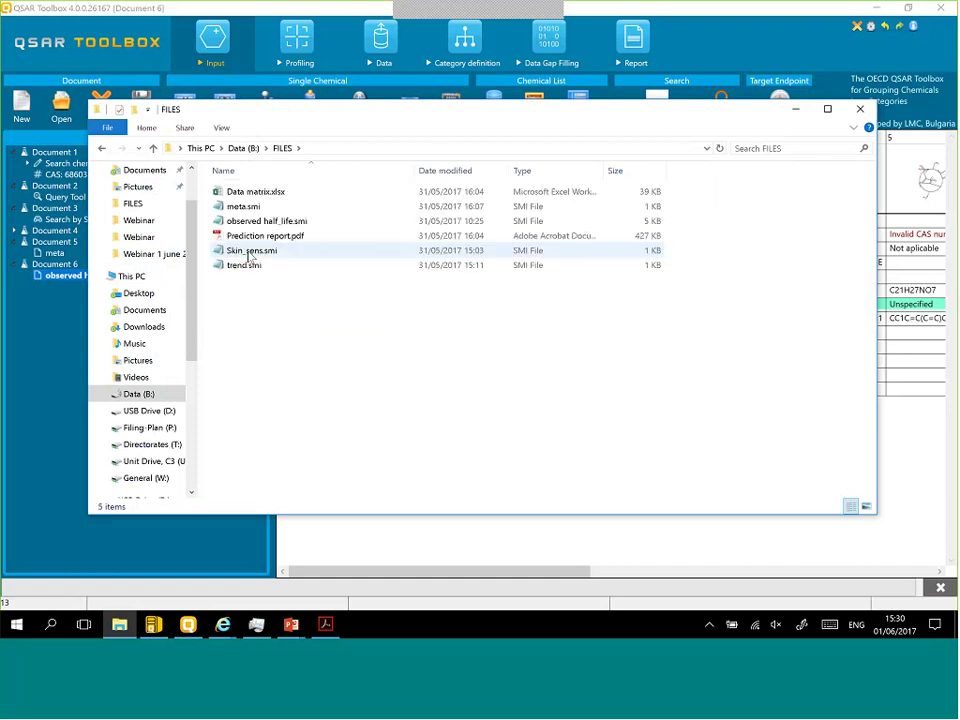
{"action": "double_click", "coordinate": [265, 220]}
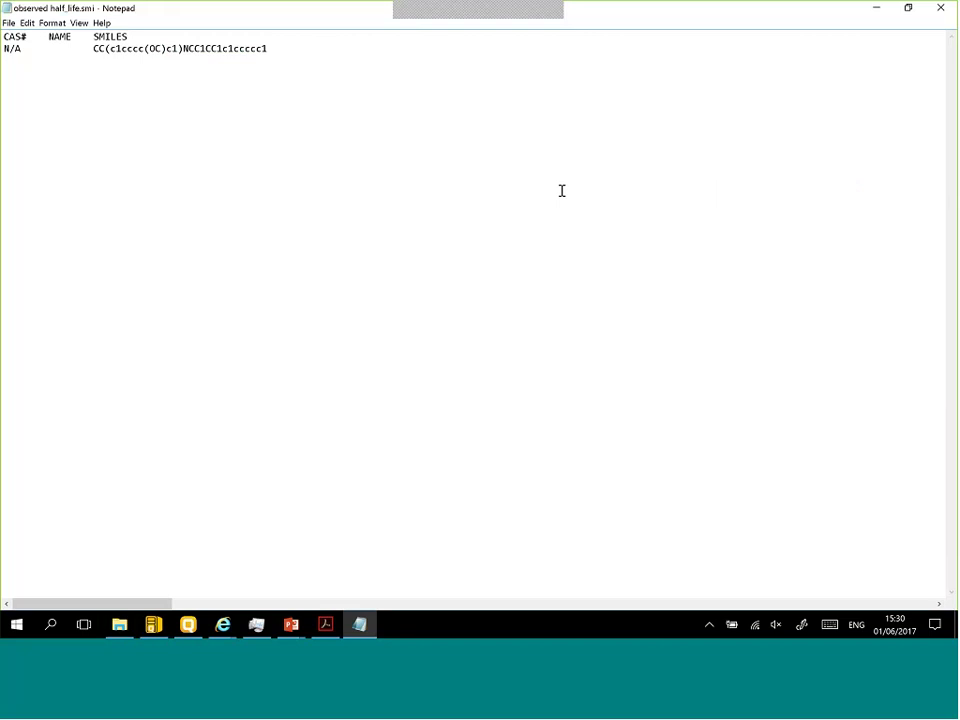
{"action": "key", "text": "ctrl+v"}
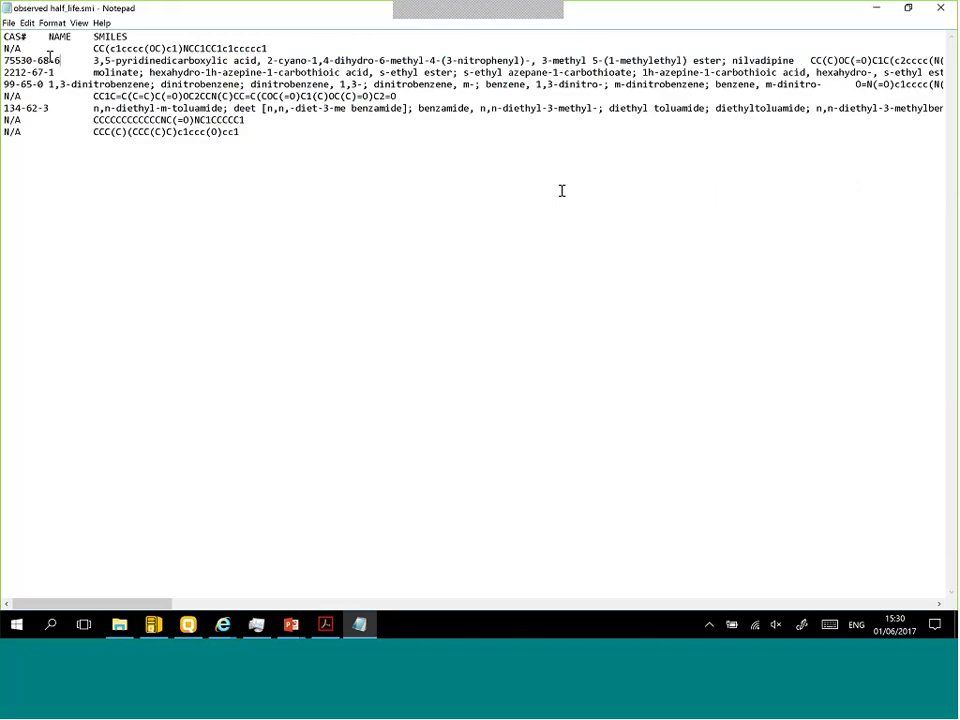
{"action": "key", "text": "ctrl+v"}
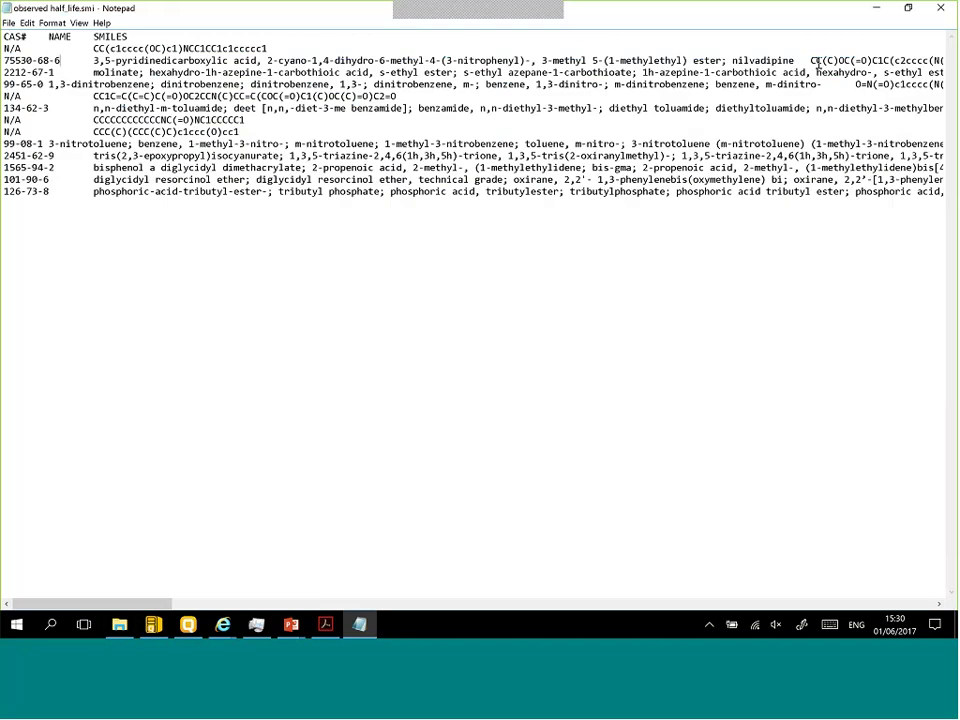
{"action": "left_click", "coordinate": [942, 8]}
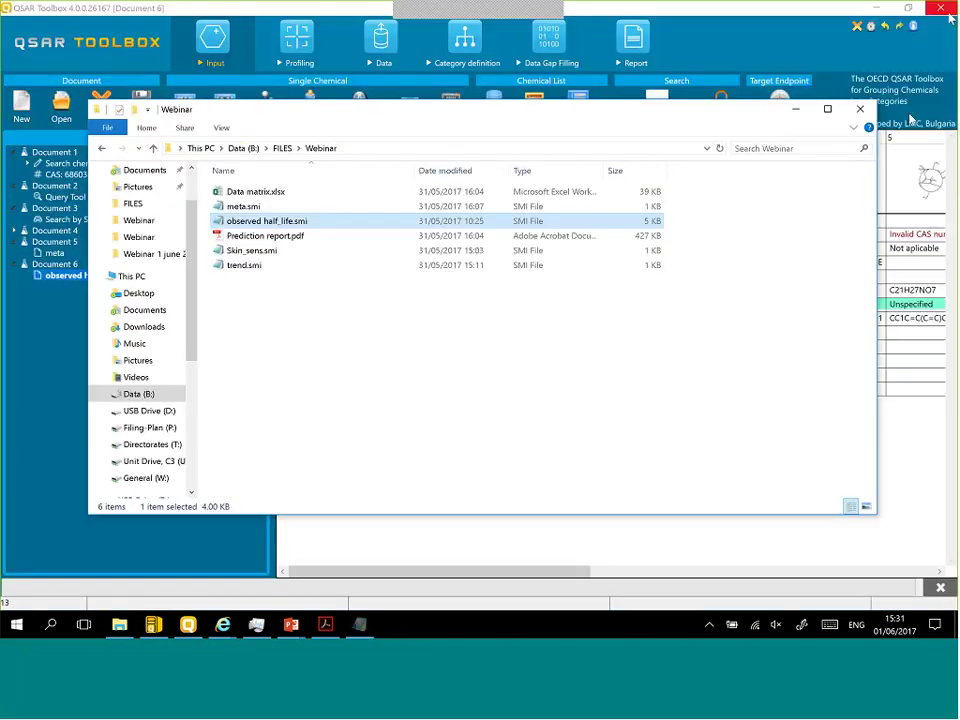
{"action": "left_click", "coordinate": [859, 112]}
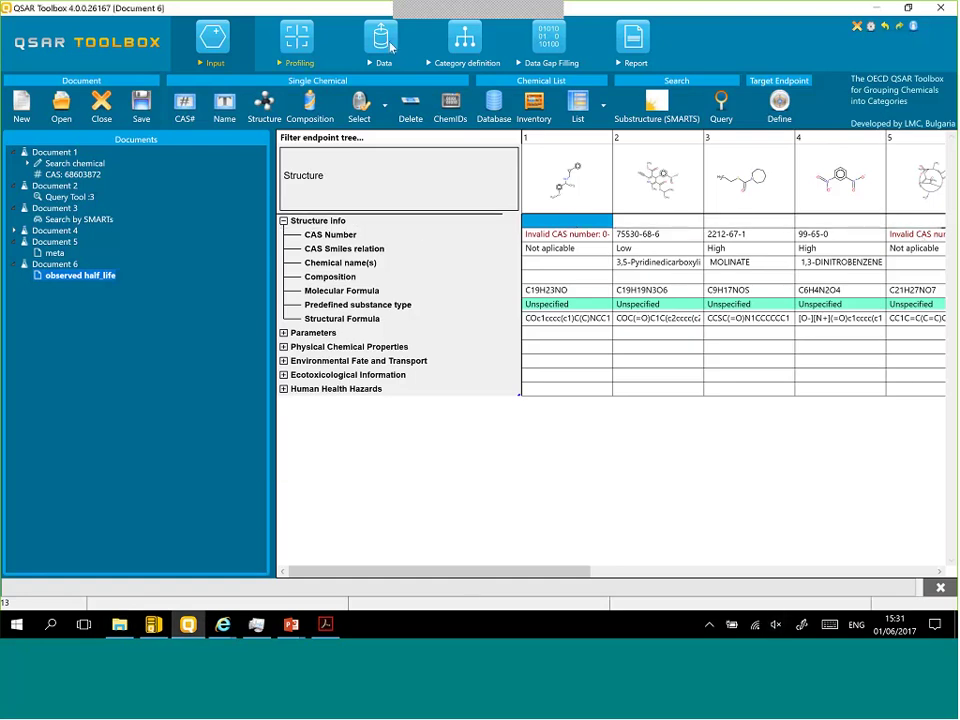
Step: Go to Profiling and deselect all profiling methods
{"action": "left_click", "coordinate": [315, 45]}
{"action": "left_click", "coordinate": [13, 140]}
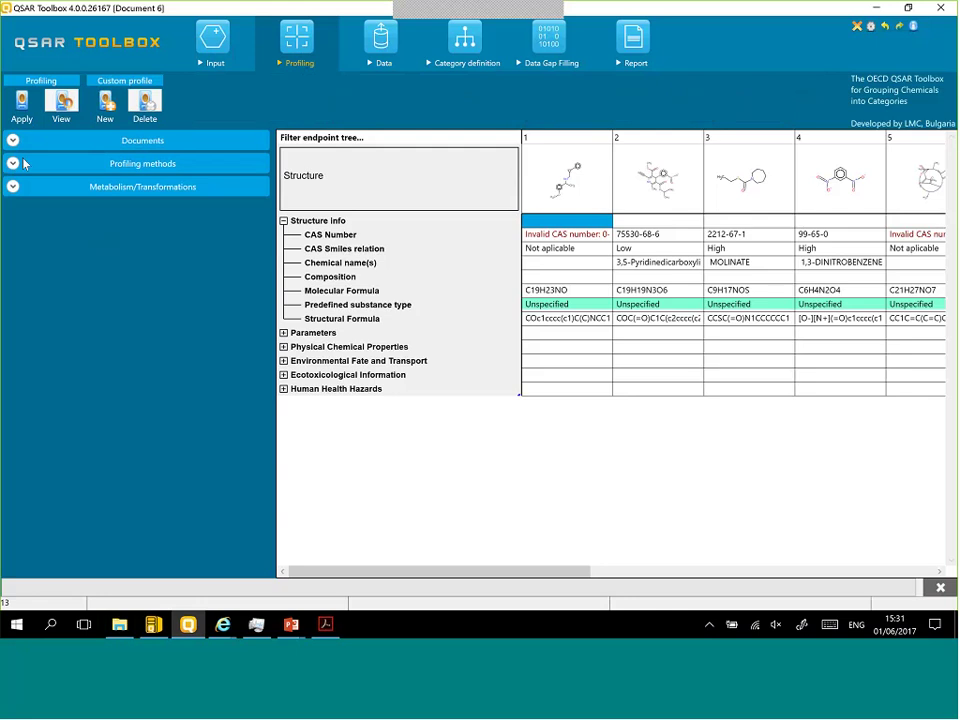
{"action": "left_click", "coordinate": [13, 163]}
{"action": "left_click", "coordinate": [102, 215]}
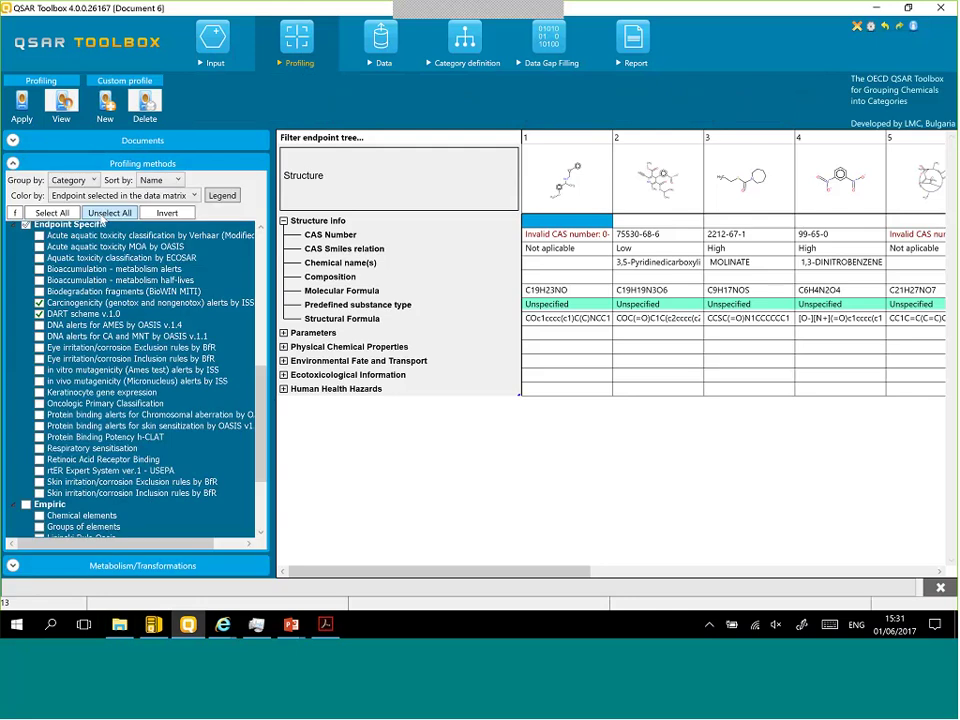
{"action": "left_click", "coordinate": [13, 164]}
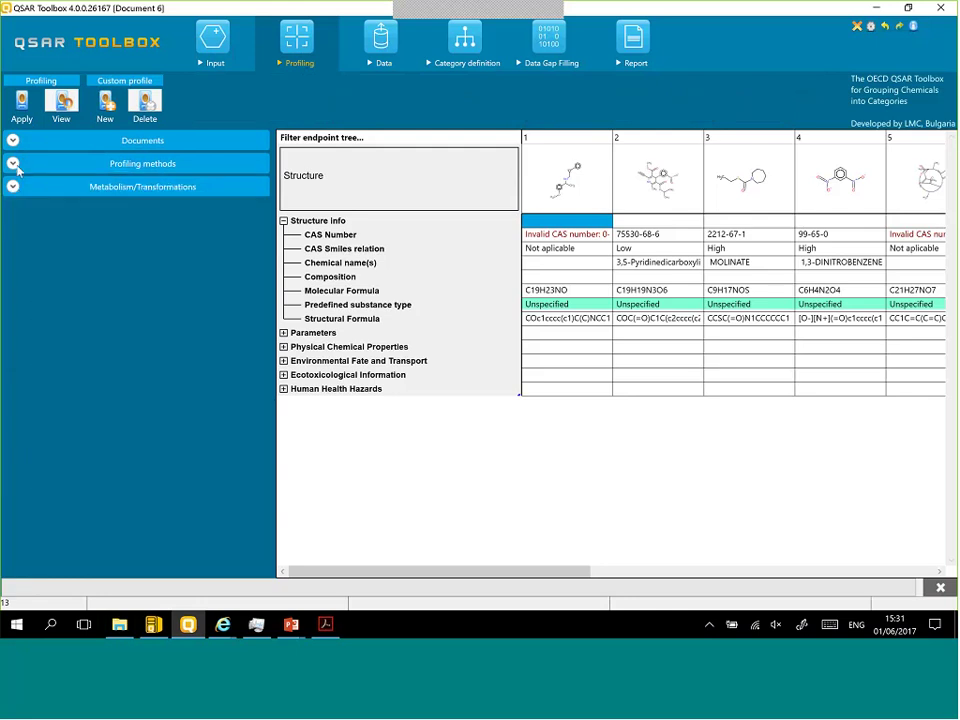
Step: Profile the chemicals with only Observed rat liver metabolism with quantitative data selected among the metabolism options
{"action": "left_click", "coordinate": [13, 186]}
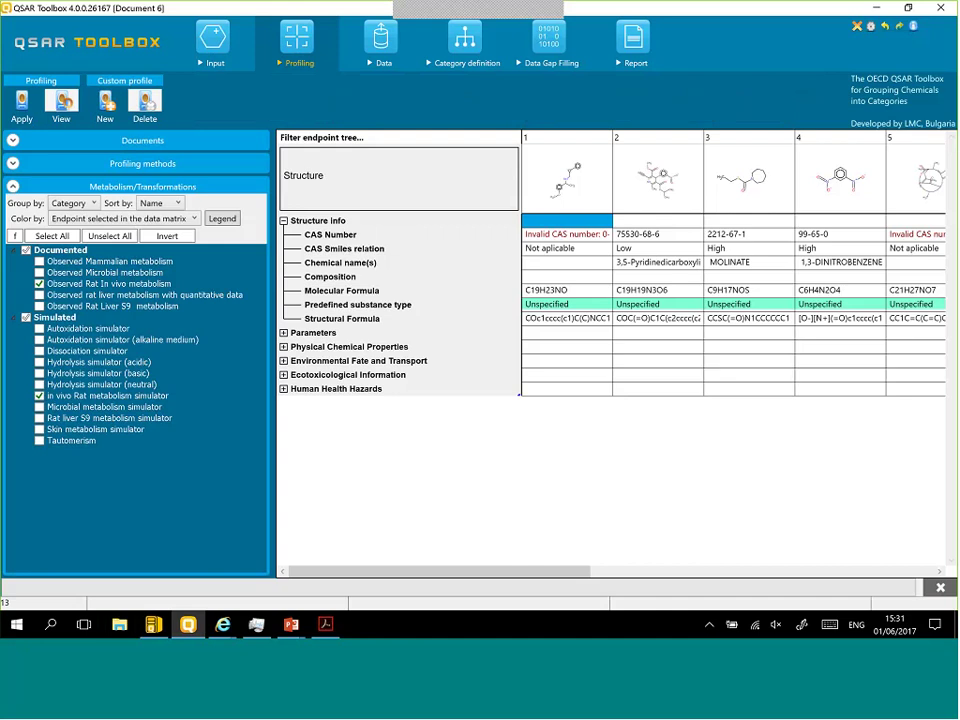
{"action": "left_click", "coordinate": [100, 236]}
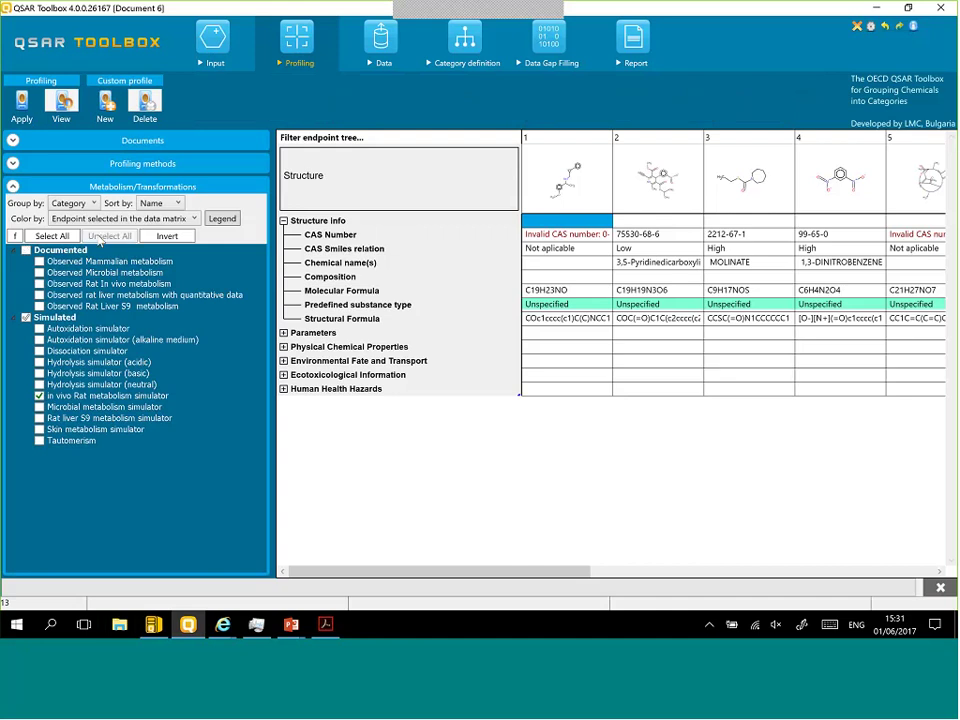
{"action": "left_click", "coordinate": [40, 295]}
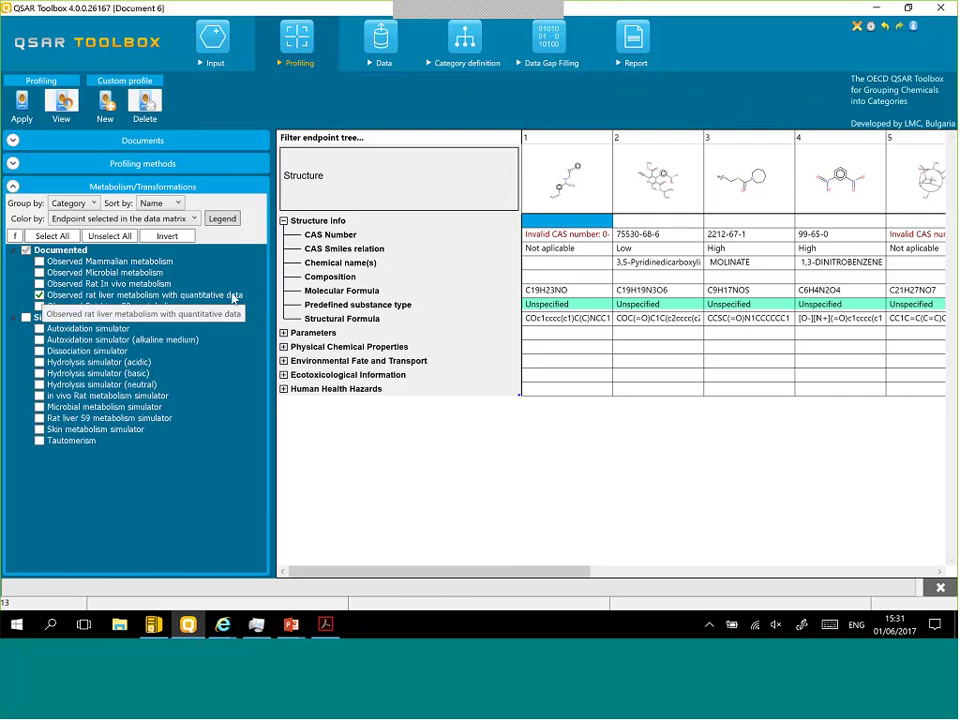
{"action": "left_click", "coordinate": [22, 103]}
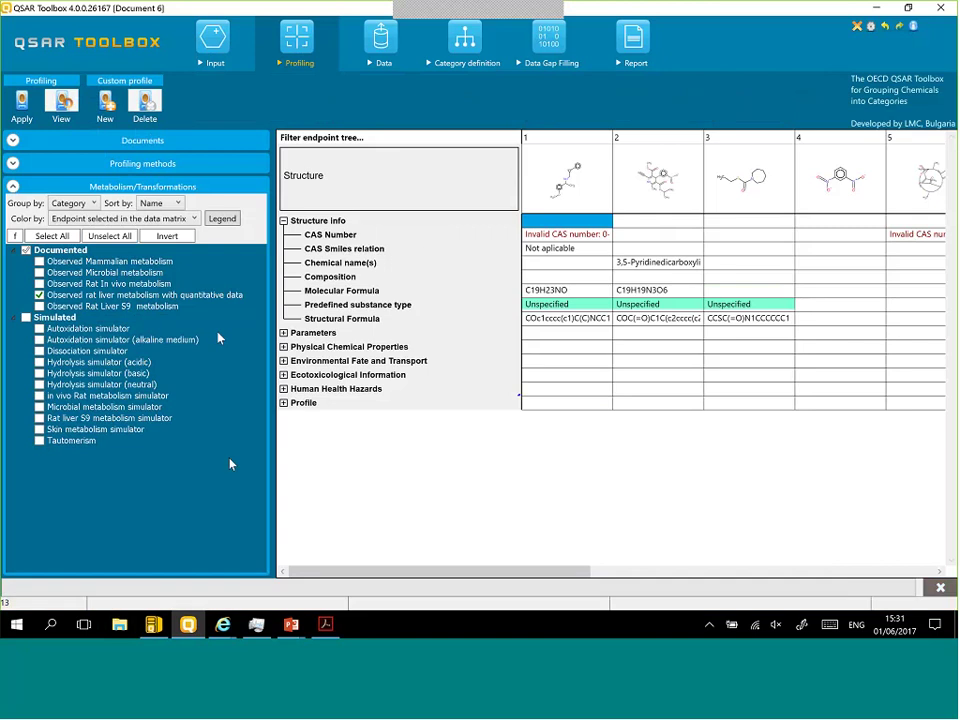
Step: Expand the profile's metabolism results, view chemical 1's observed rat liver metabolites and close the list
{"action": "left_click", "coordinate": [284, 402]}
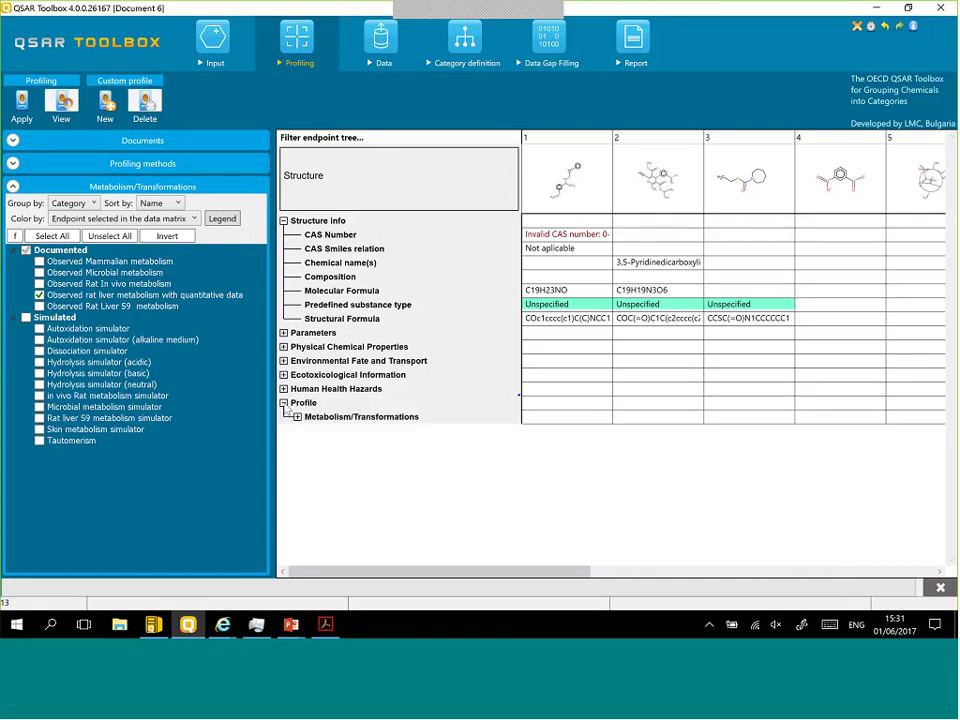
{"action": "left_click", "coordinate": [297, 417]}
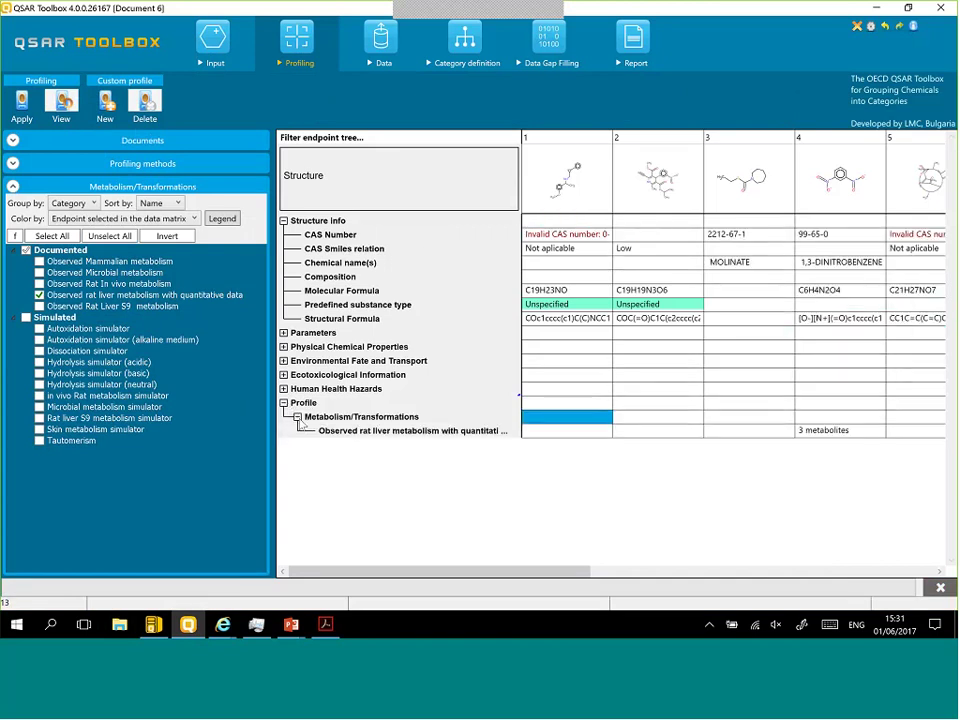
{"action": "double_click", "coordinate": [564, 431]}
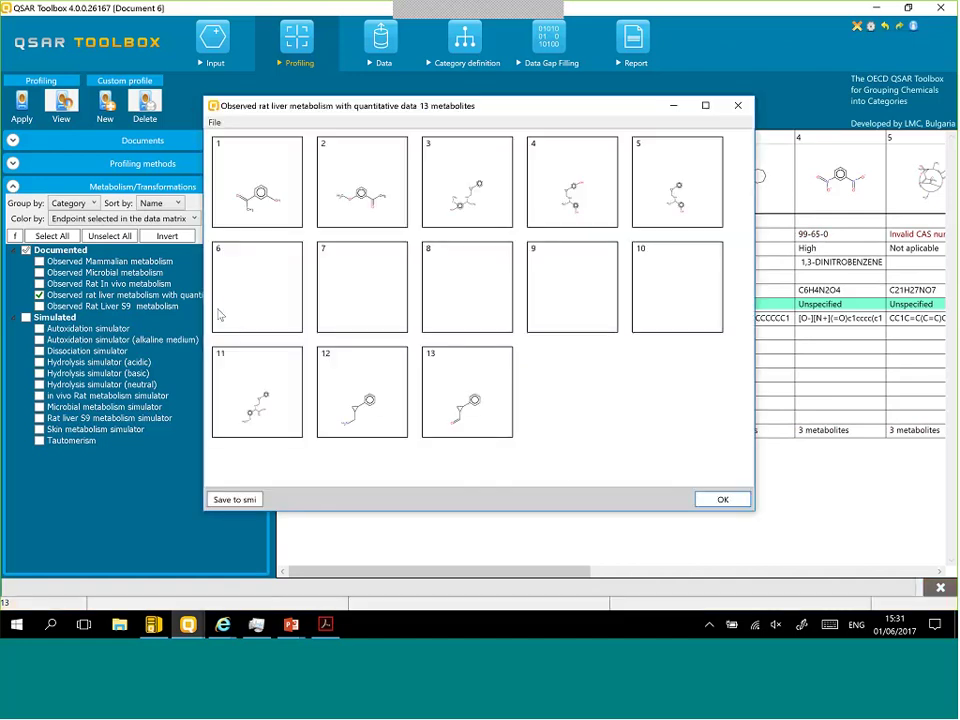
{"action": "left_click", "coordinate": [738, 106]}
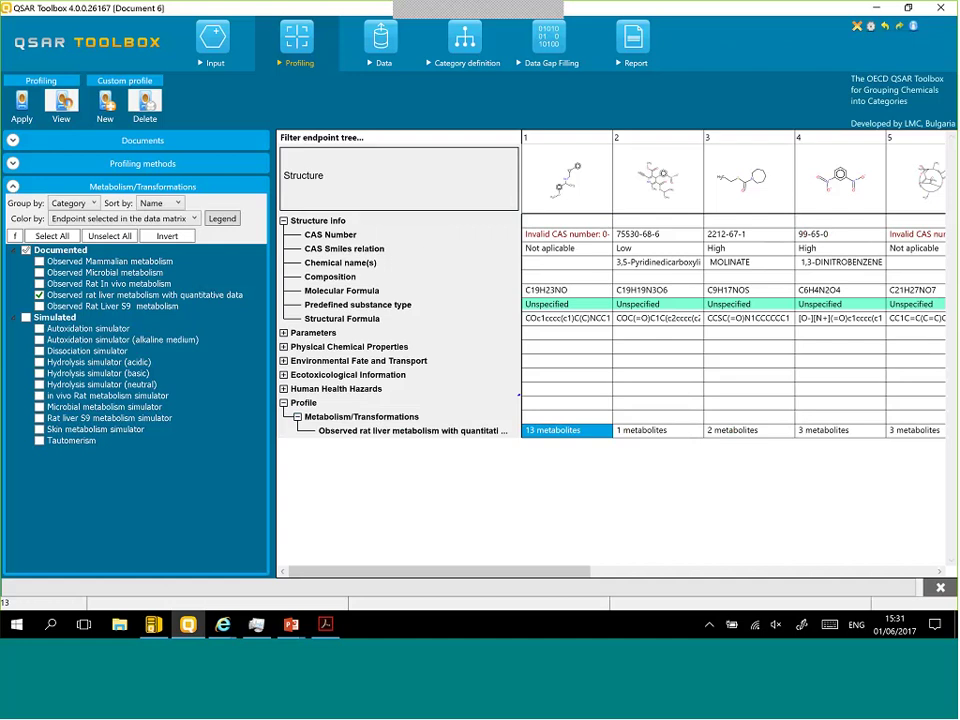
Step: Show chemical 1's metabolic map for observed rat liver metabolism with quantitative data and magnify the metabolite tree
{"action": "right_click", "coordinate": [470, 431]}
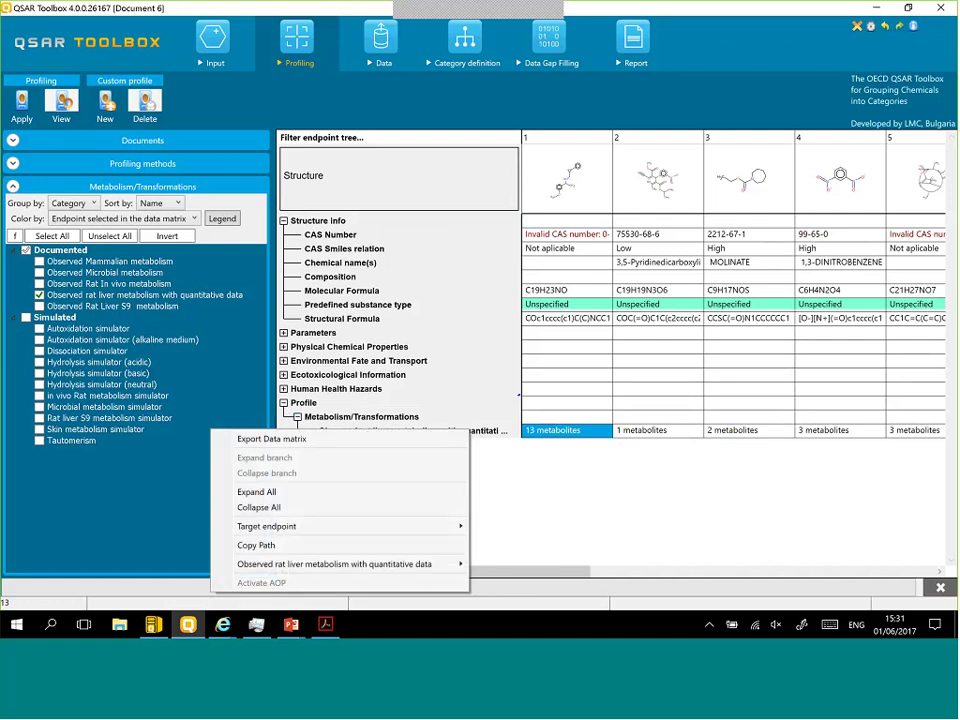
{"action": "mouse_move", "coordinate": [300, 564]}
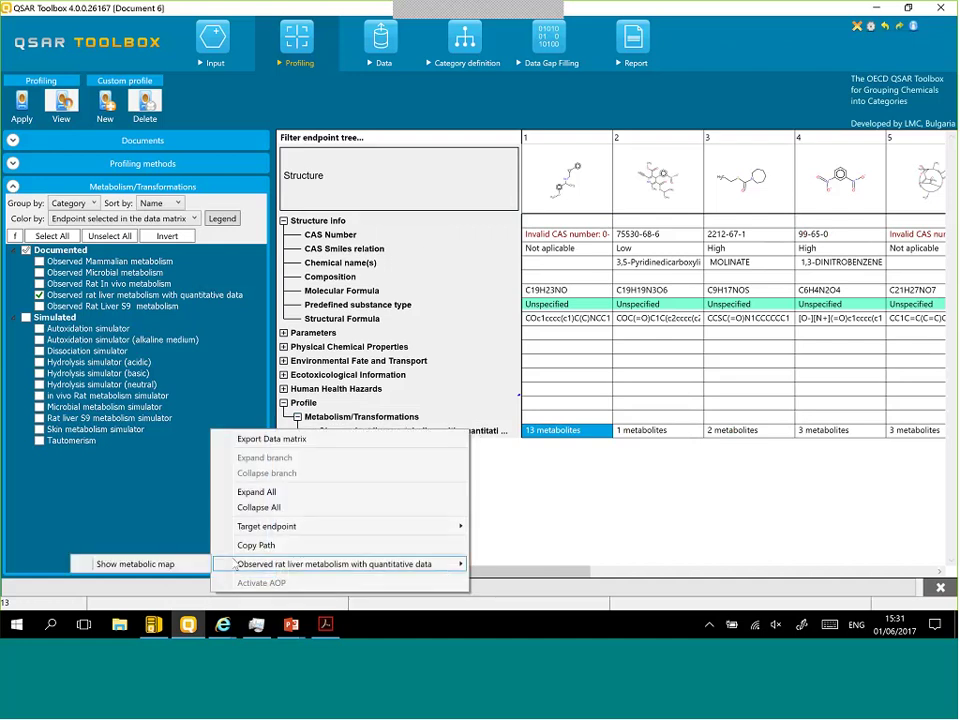
{"action": "left_click", "coordinate": [175, 564]}
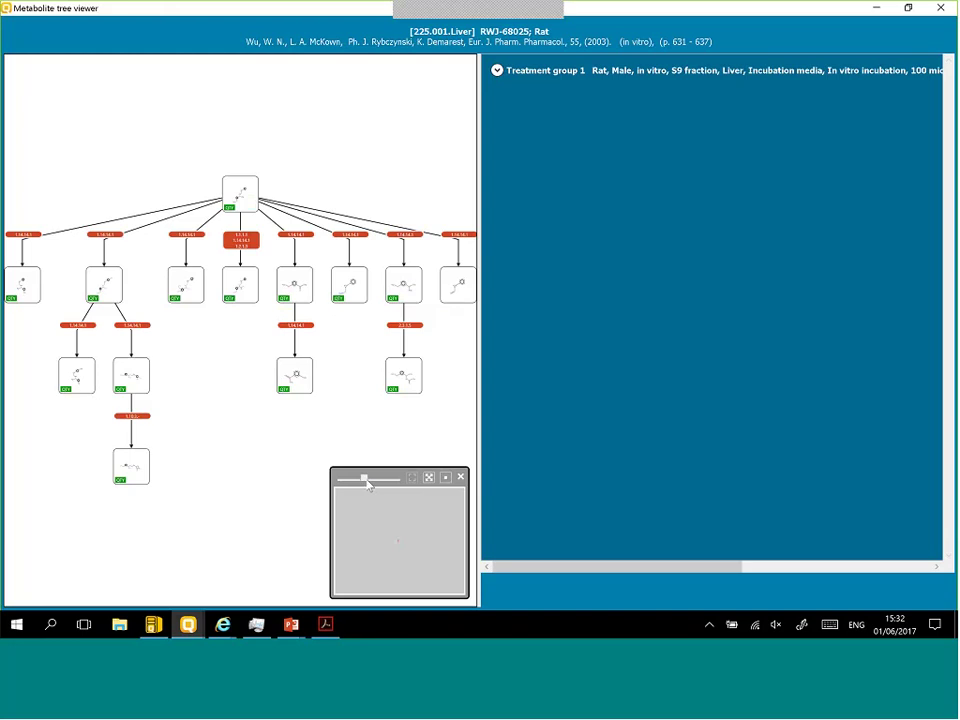
{"action": "left_click_drag", "start_coordinate": [367, 484], "coordinate": [371, 480]}
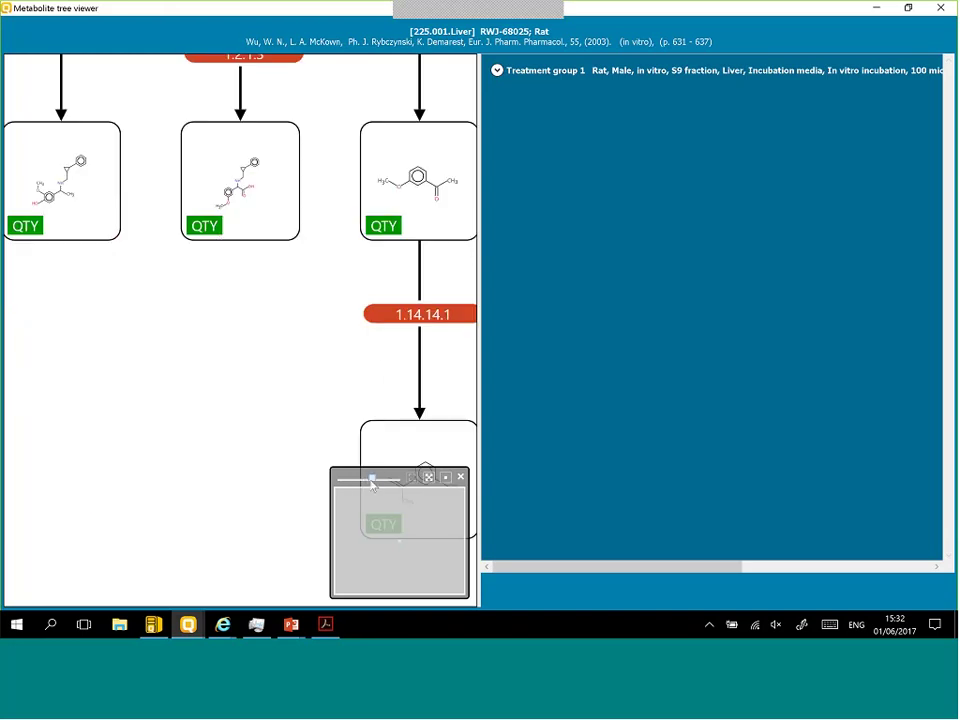
{"action": "scroll", "coordinate": [277, 360], "scroll_direction": "down", "scroll_amount": 3}
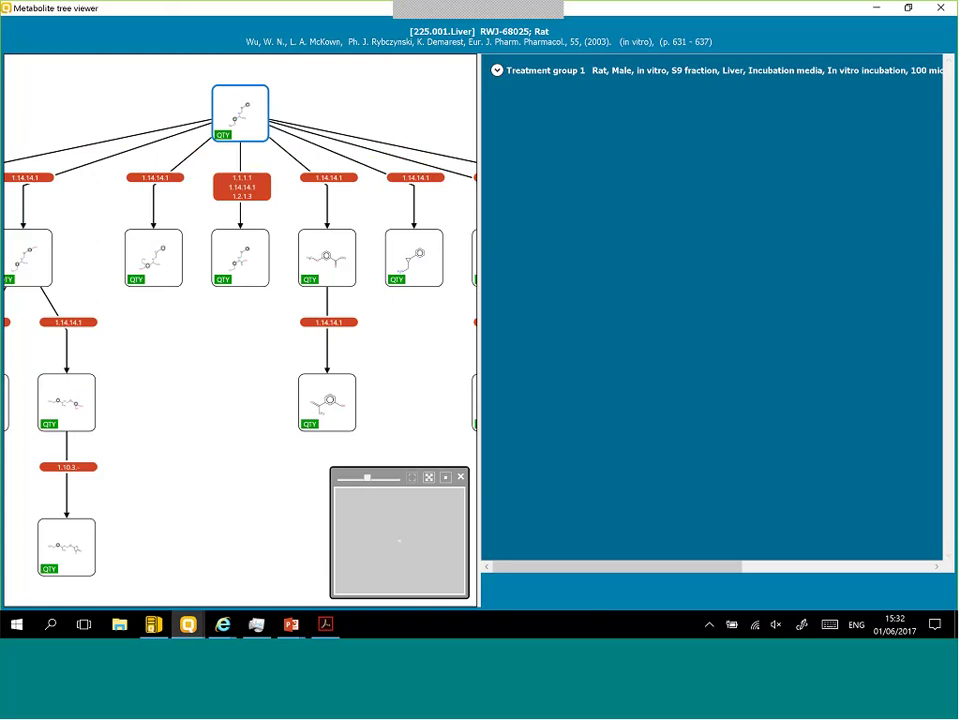
Step: Expand Treatment group 1 and examine the study details and quantity over time for individual metabolites, widening the tree area
{"action": "left_click", "coordinate": [497, 71]}
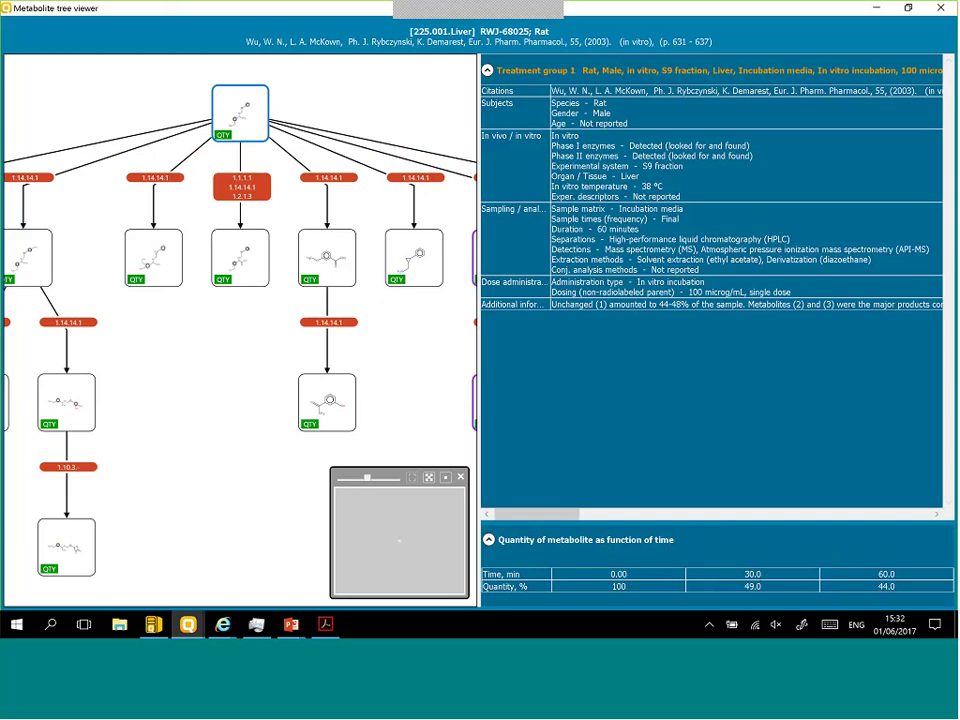
{"action": "left_click", "coordinate": [238, 274]}
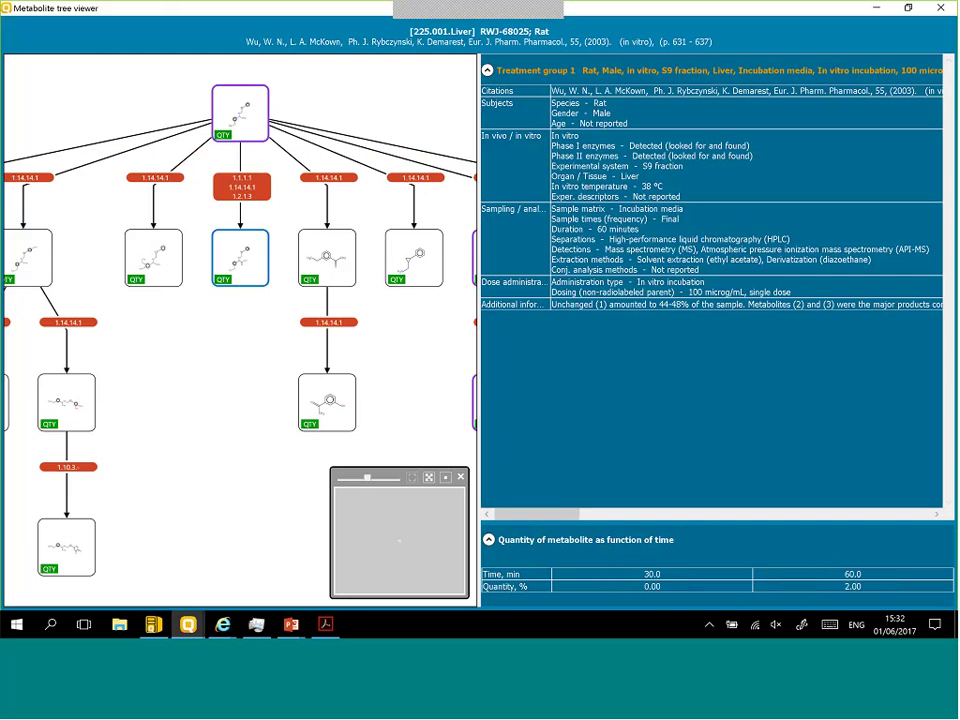
{"action": "left_click", "coordinate": [327, 257]}
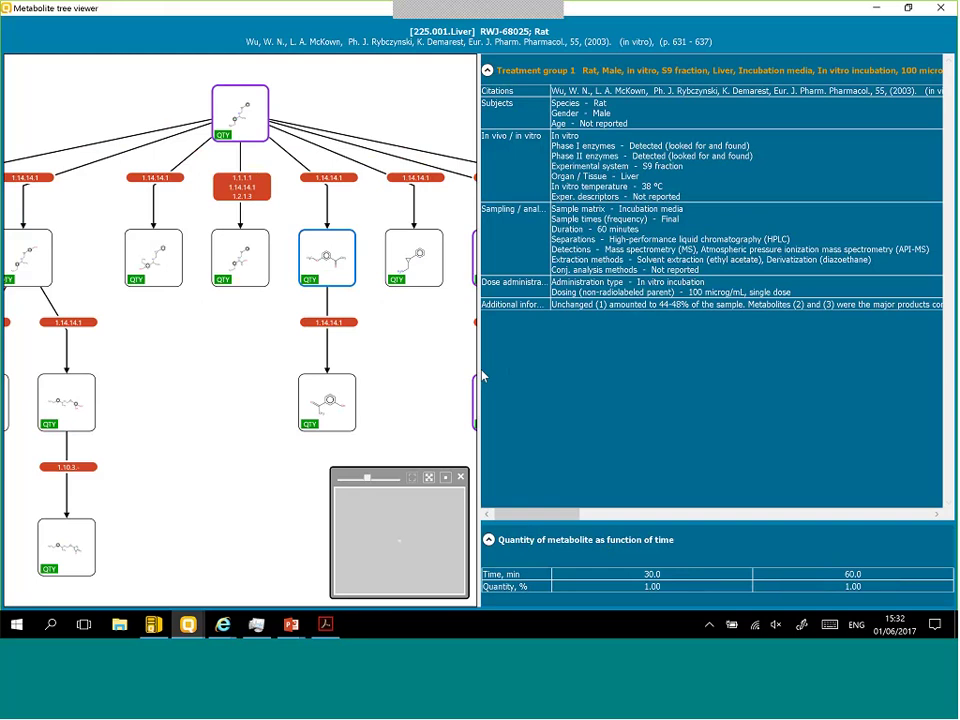
{"action": "left_click_drag", "start_coordinate": [491, 370], "coordinate": [492, 371]}
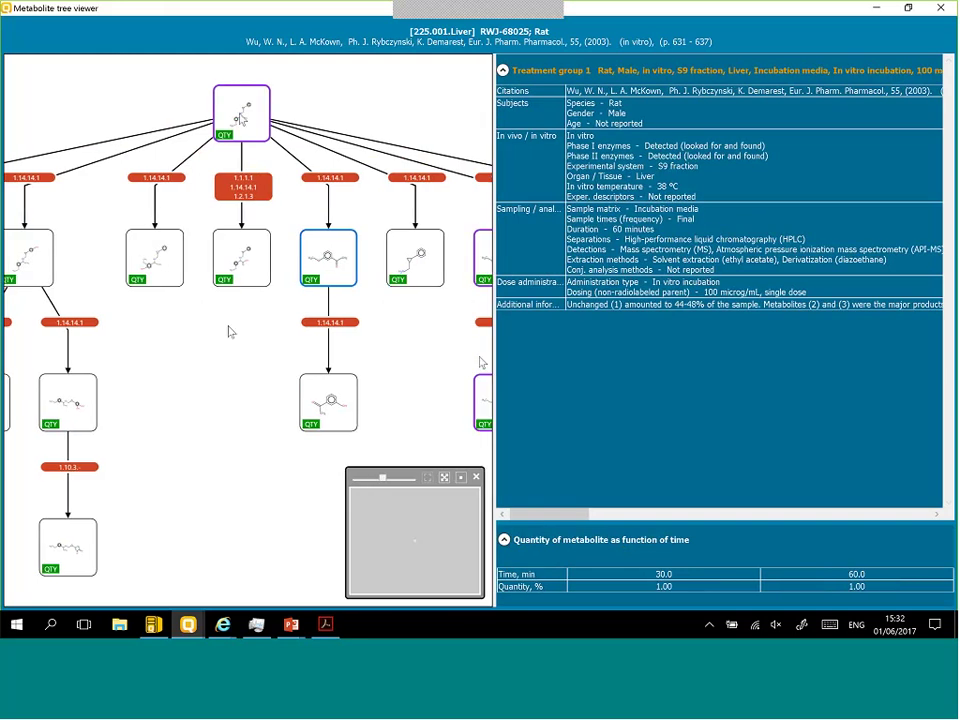
Step: Compare quantity over time for the parent chemical and its first-level metabolites, close the metabolite tree and reselect chemical 1's metabolism result
{"action": "key", "text": "Left"}
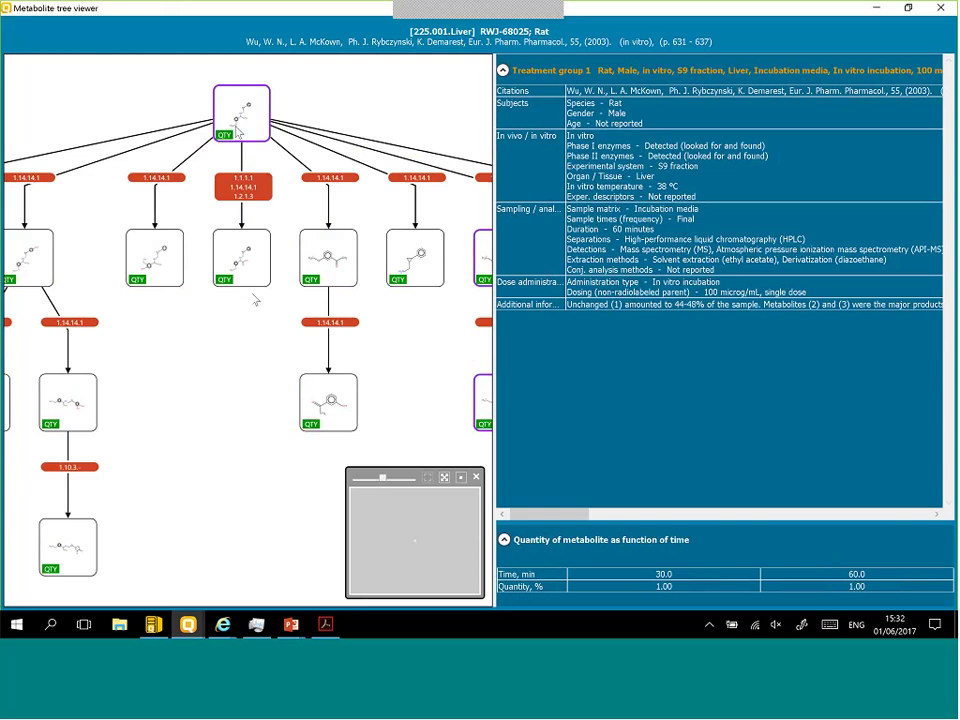
{"action": "key", "text": "Up"}
{"action": "key", "text": "Down"}
{"action": "key", "text": "Up"}
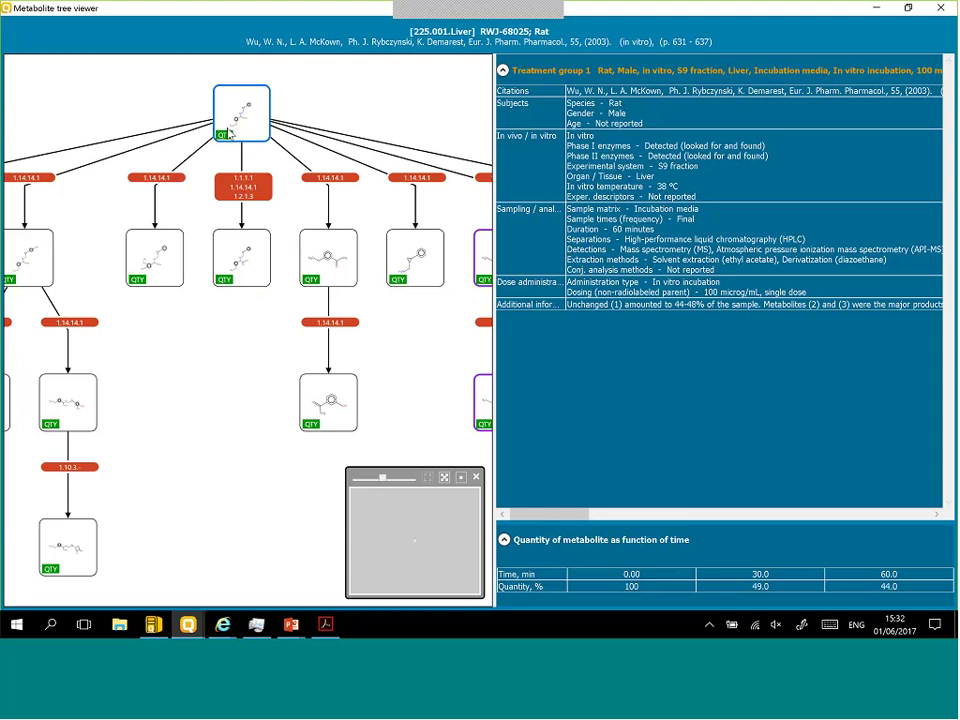
{"action": "left_click", "coordinate": [266, 262]}
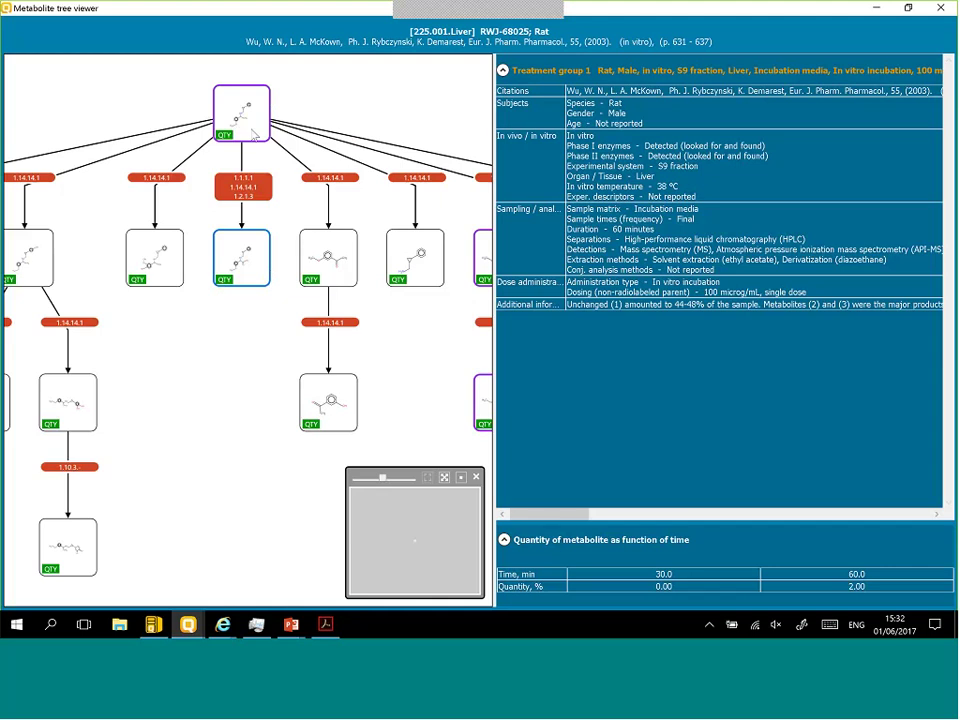
{"action": "left_click", "coordinate": [334, 268]}
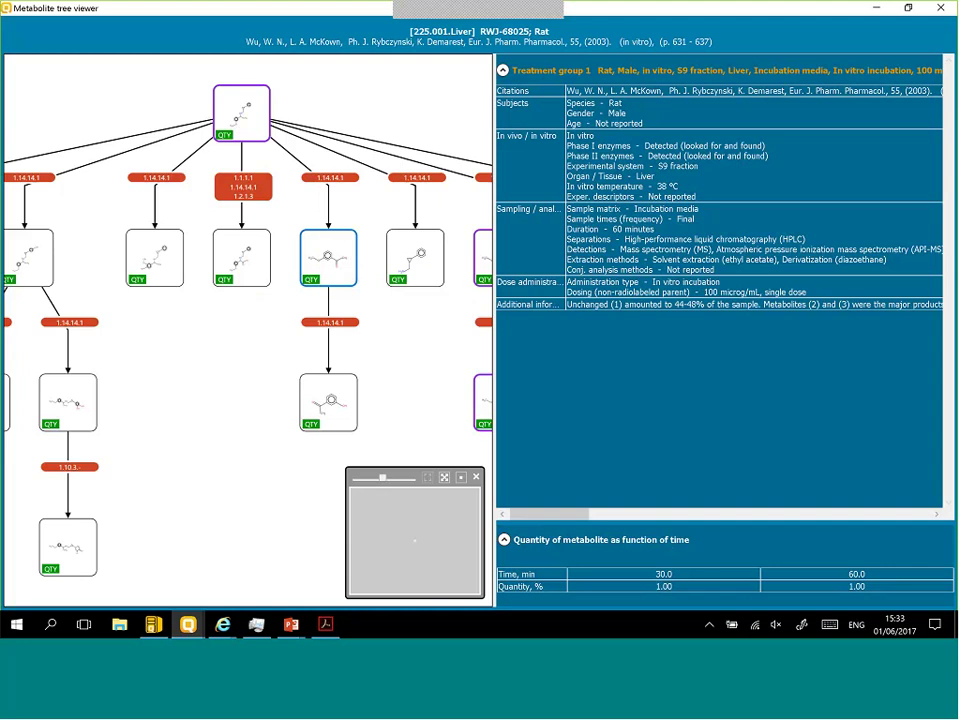
{"action": "left_click", "coordinate": [941, 8]}
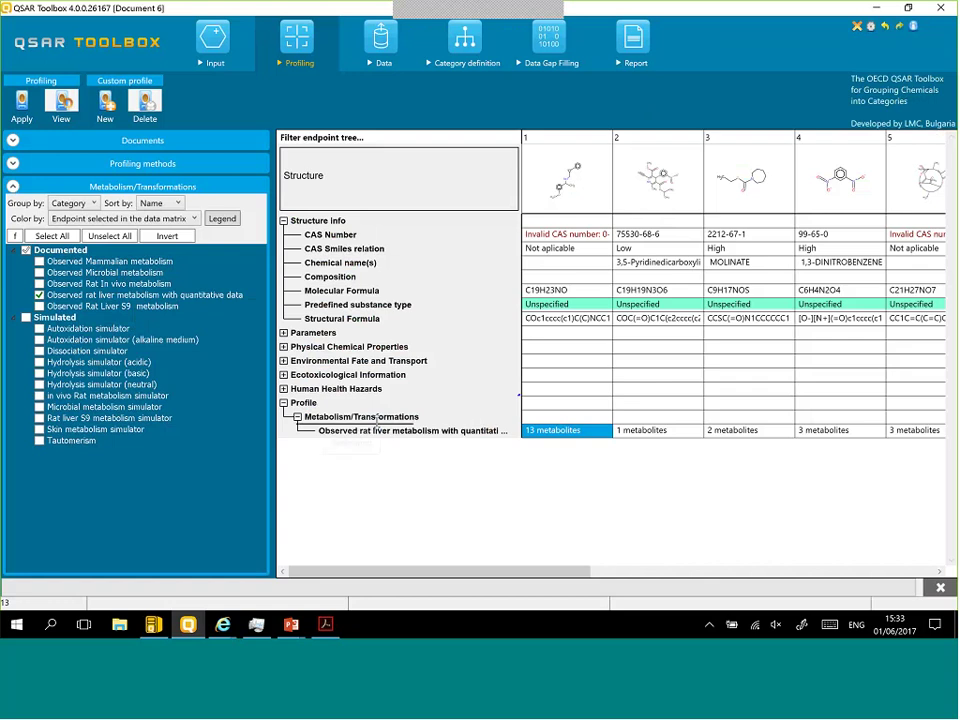
{"action": "left_click", "coordinate": [527, 434]}
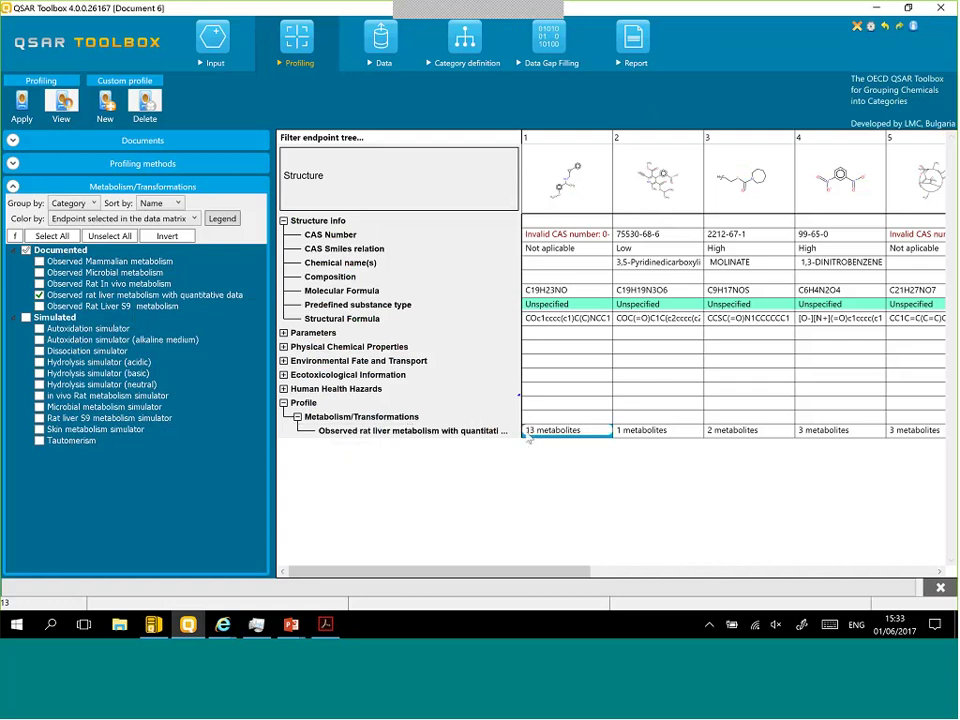
{"action": "left_click", "coordinate": [528, 434]}
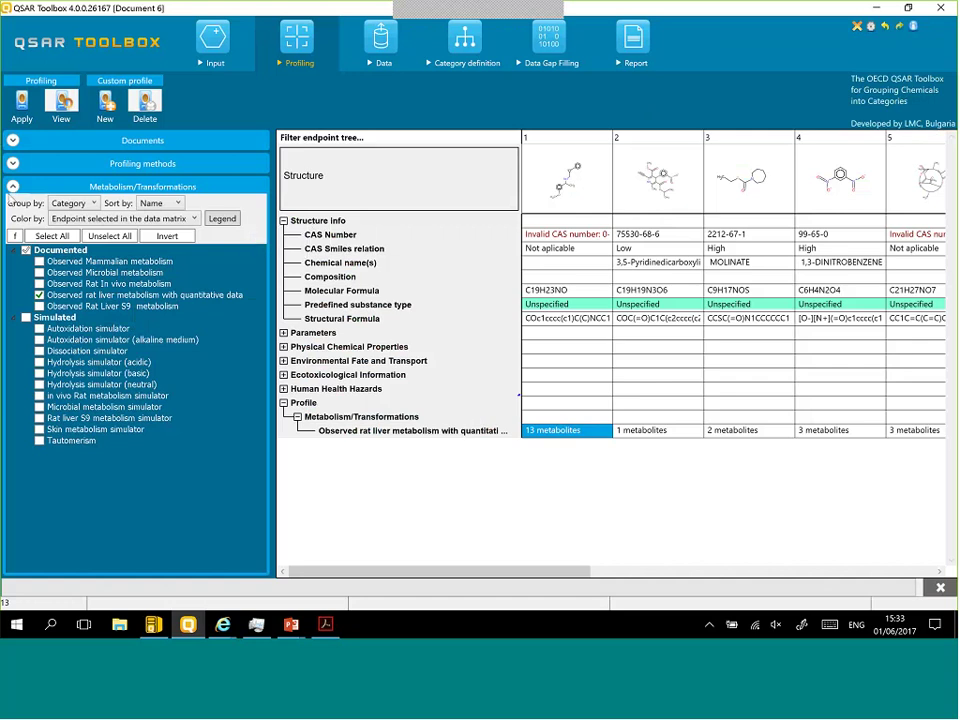
Step: Select the Acute Oral toxicity database under Human Health Hazards as the data source, collapsing the physical chemical and environmental fate groups
{"action": "left_click", "coordinate": [383, 38]}
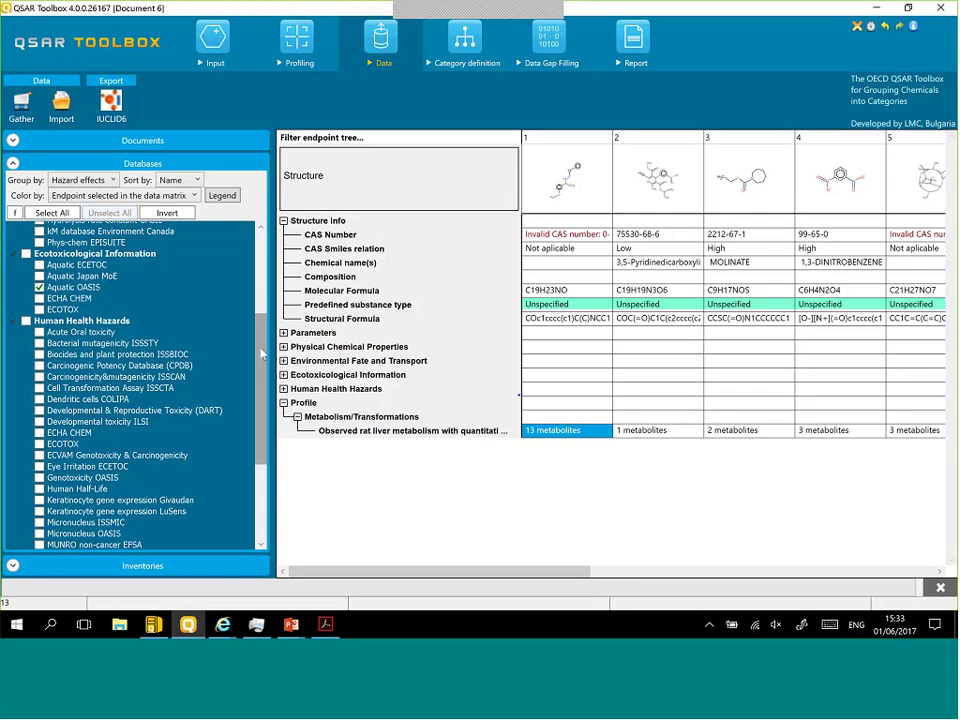
{"action": "scroll", "coordinate": [257, 345], "scroll_direction": "up", "scroll_amount": 5}
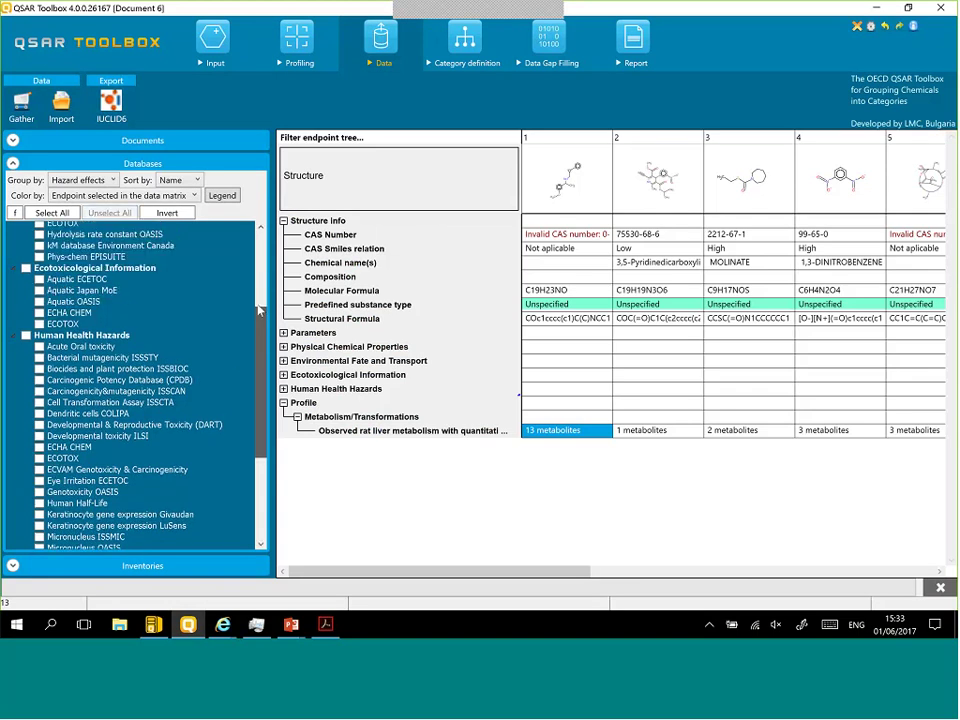
{"action": "left_click", "coordinate": [14, 227]}
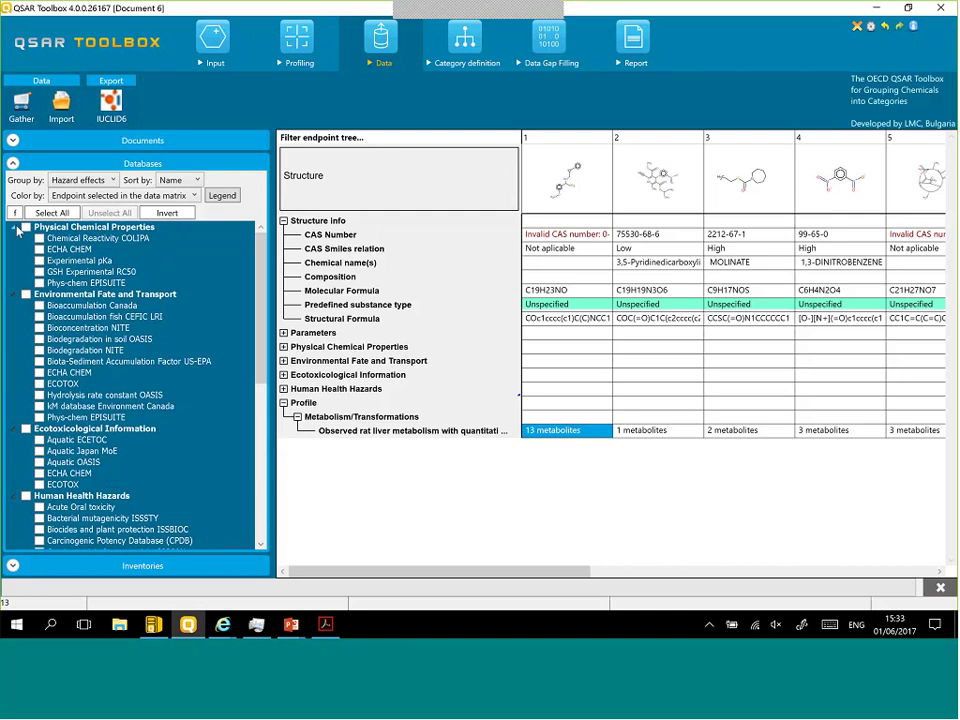
{"action": "left_click", "coordinate": [14, 238]}
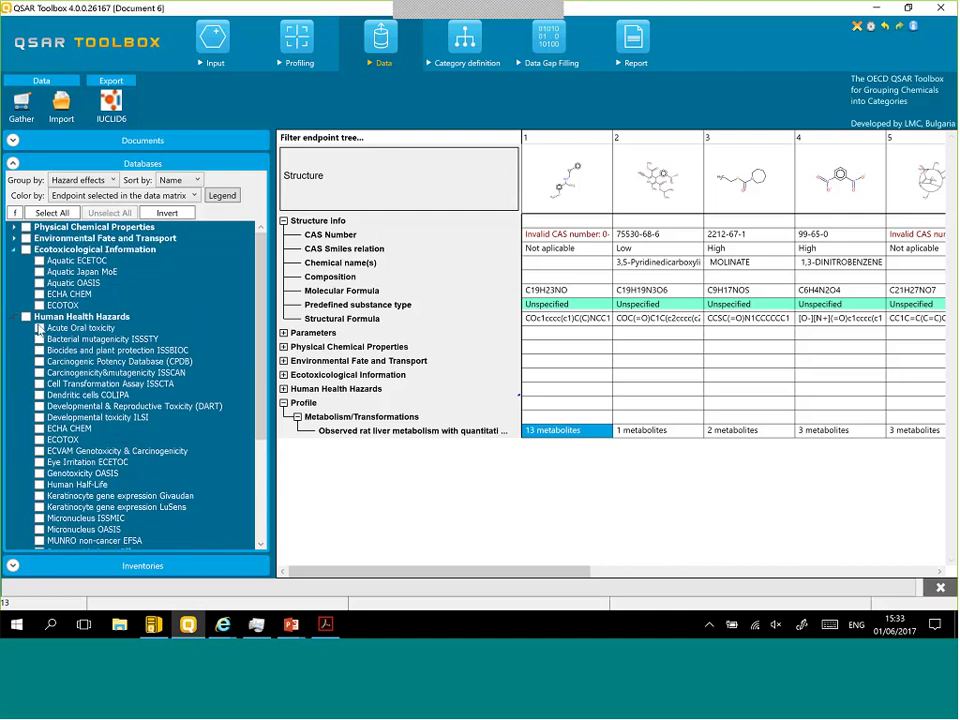
{"action": "left_click", "coordinate": [39, 328]}
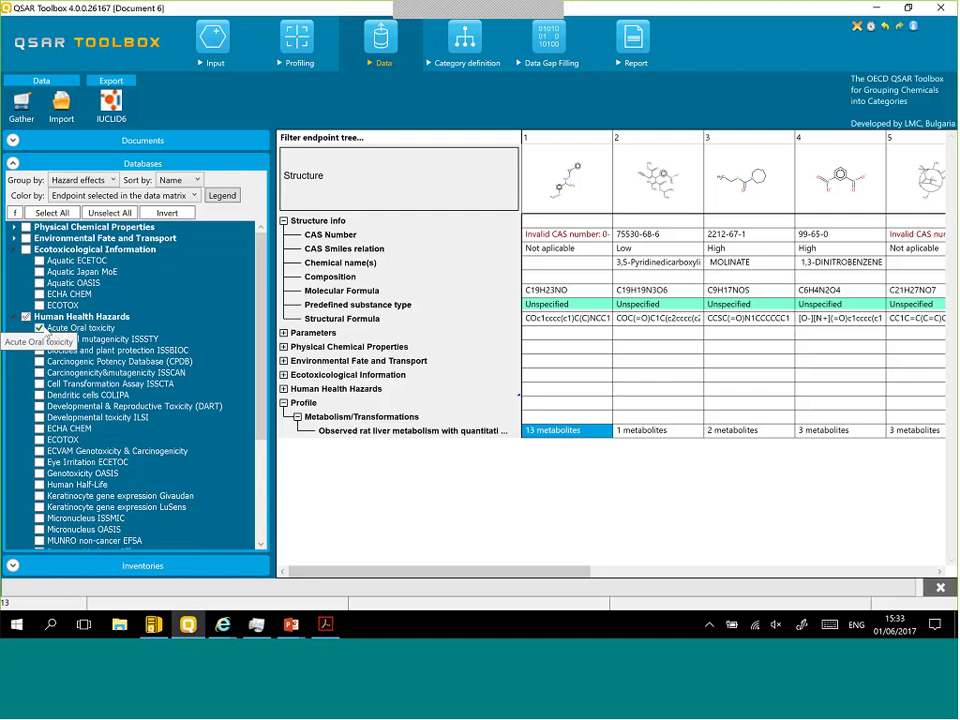
Step: Gather data from the selected database for only the Acute Toxicity endpoint under Human Health Hazards
{"action": "left_click", "coordinate": [16, 104]}
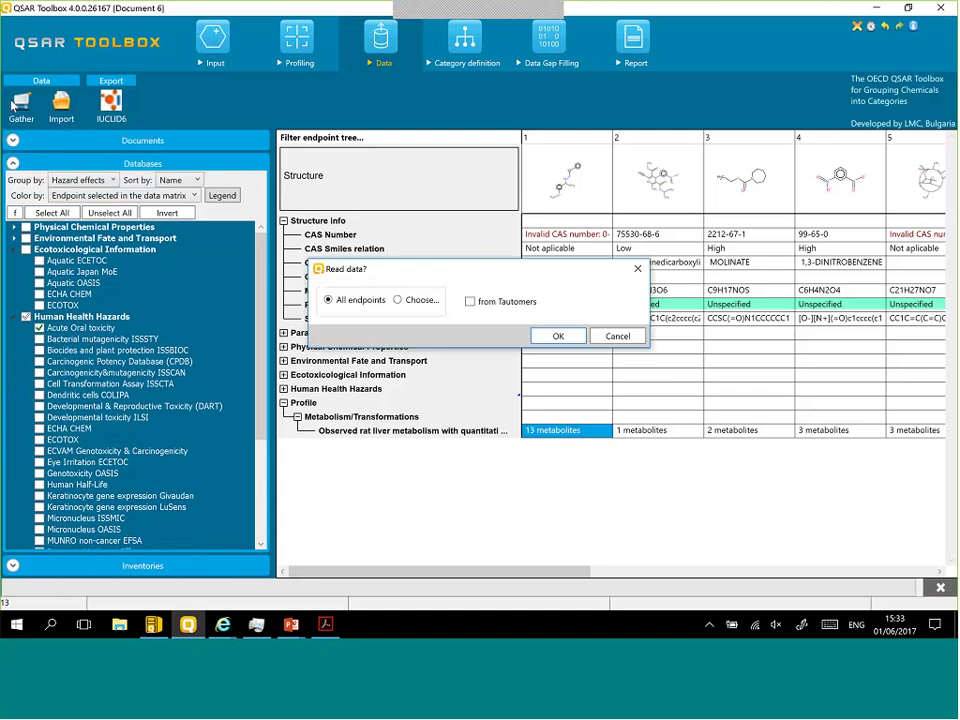
{"action": "left_click", "coordinate": [399, 300]}
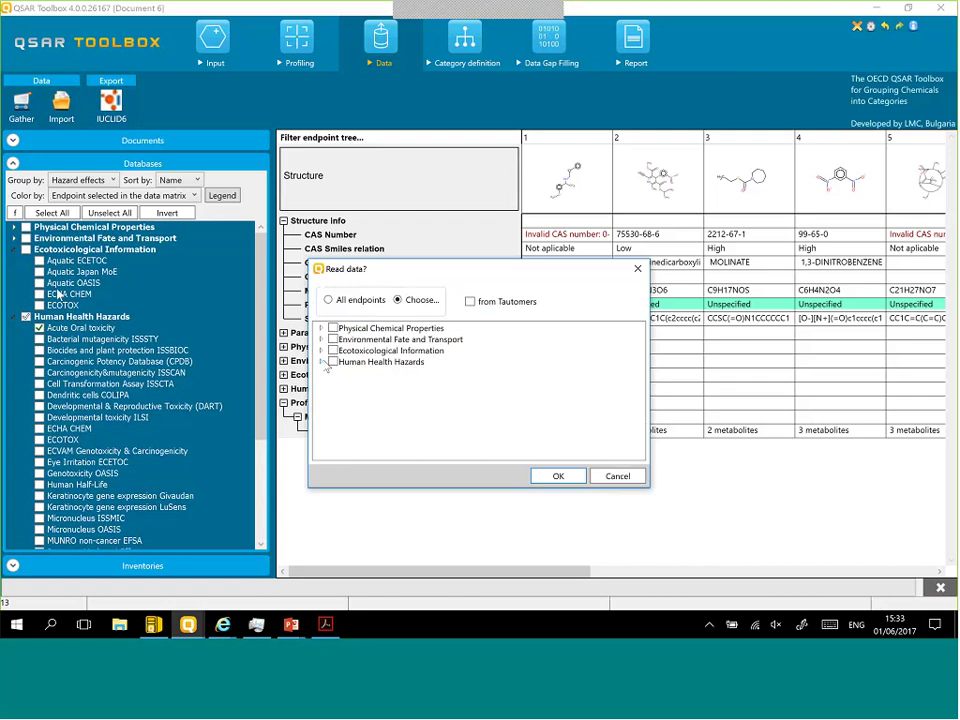
{"action": "left_click", "coordinate": [321, 362]}
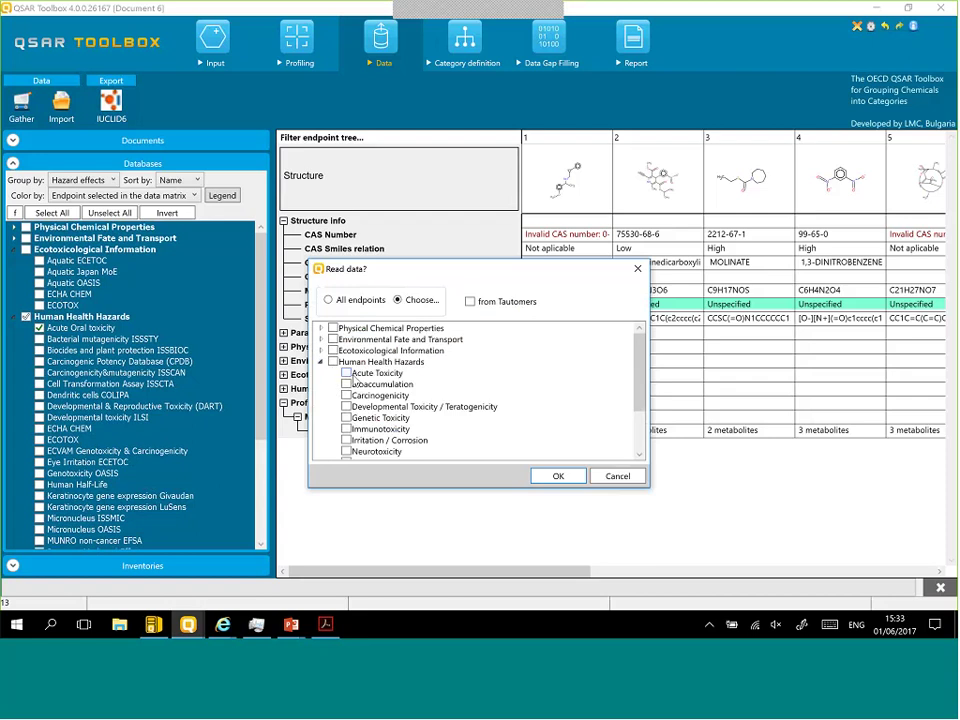
{"action": "left_click", "coordinate": [346, 372]}
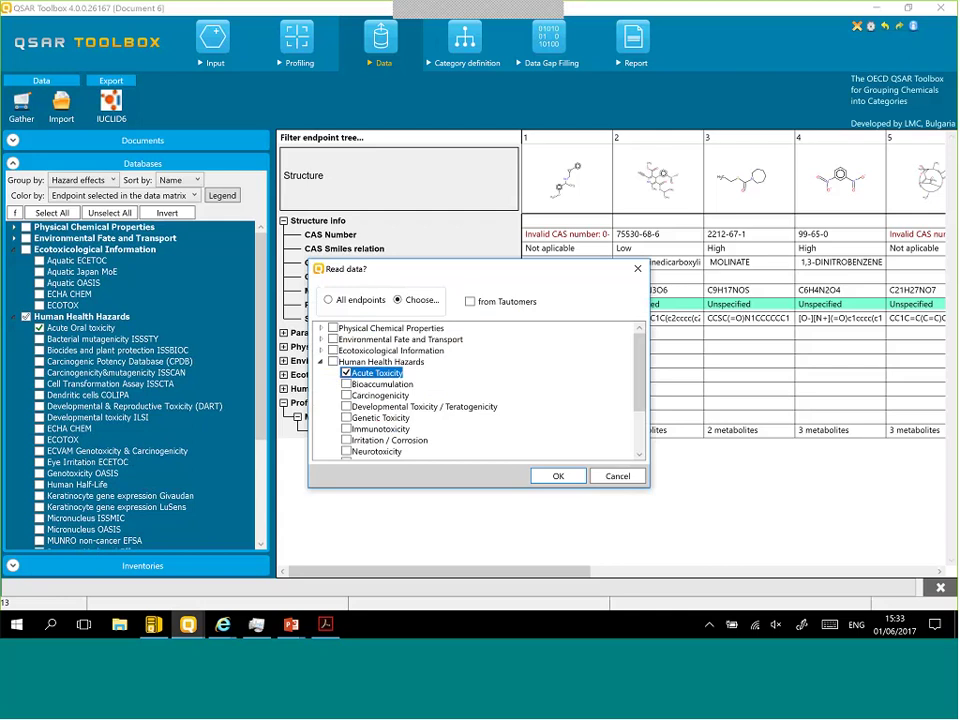
{"action": "left_click", "coordinate": [558, 476]}
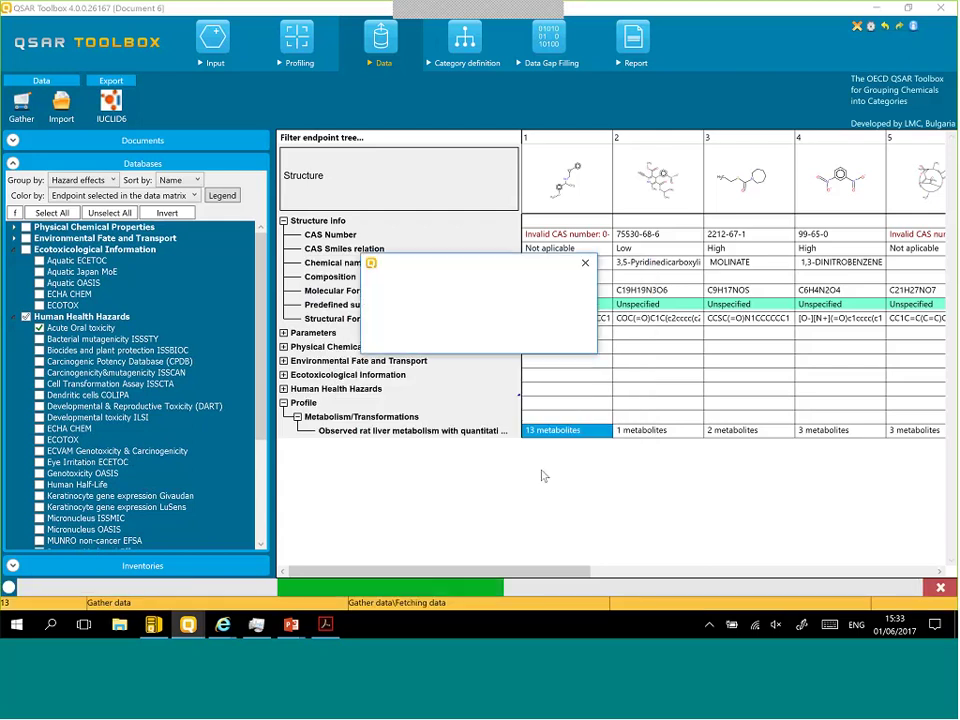
{"action": "left_click", "coordinate": [567, 346]}
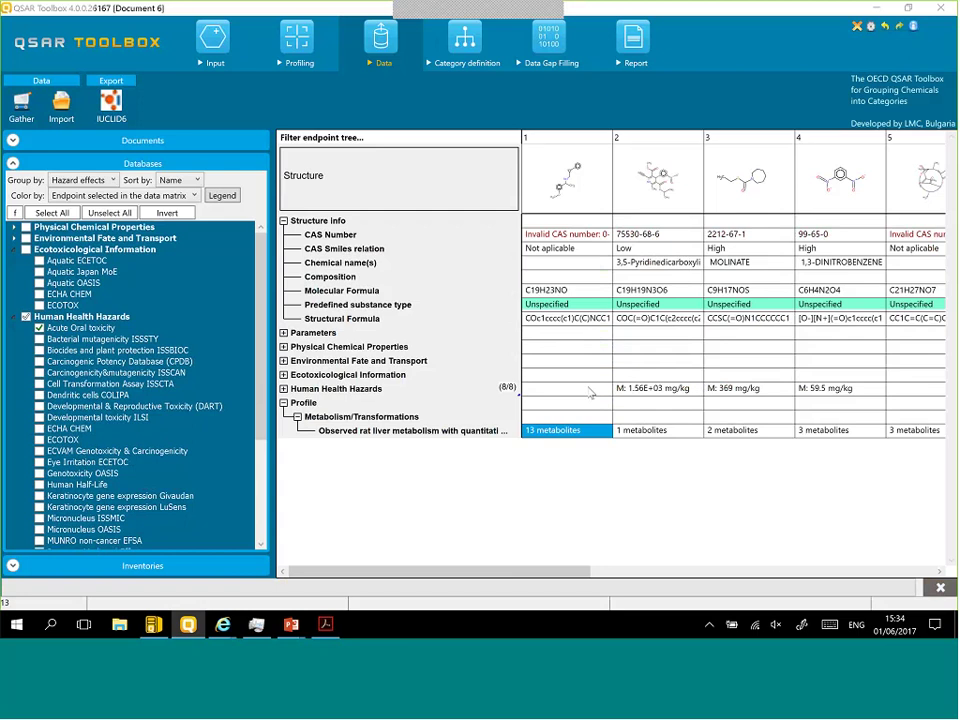
Step: Expand the endpoint tree through Human Health Hazards, Acute Toxicity, LD50, Oral and Rat to show the 24 h data
{"action": "left_click", "coordinate": [285, 389]}
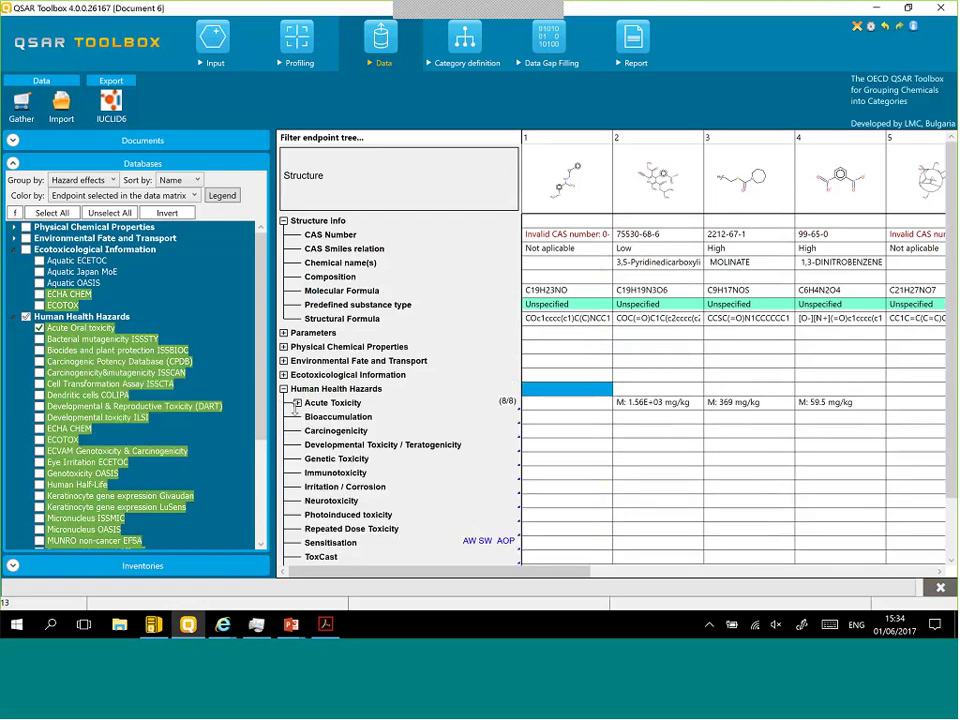
{"action": "left_click", "coordinate": [297, 402]}
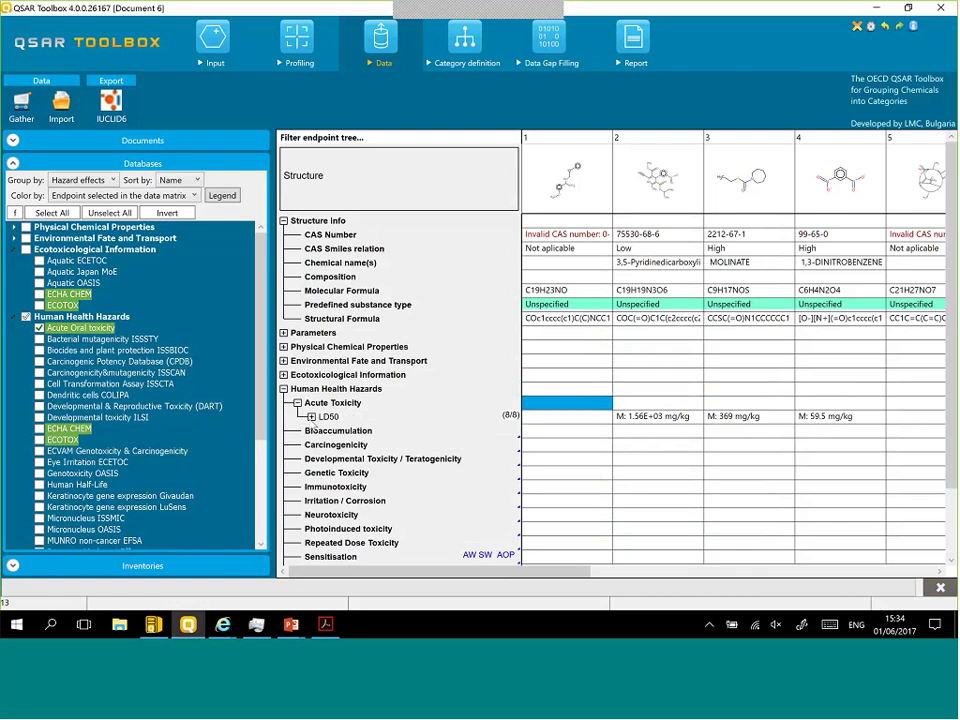
{"action": "left_click", "coordinate": [312, 417]}
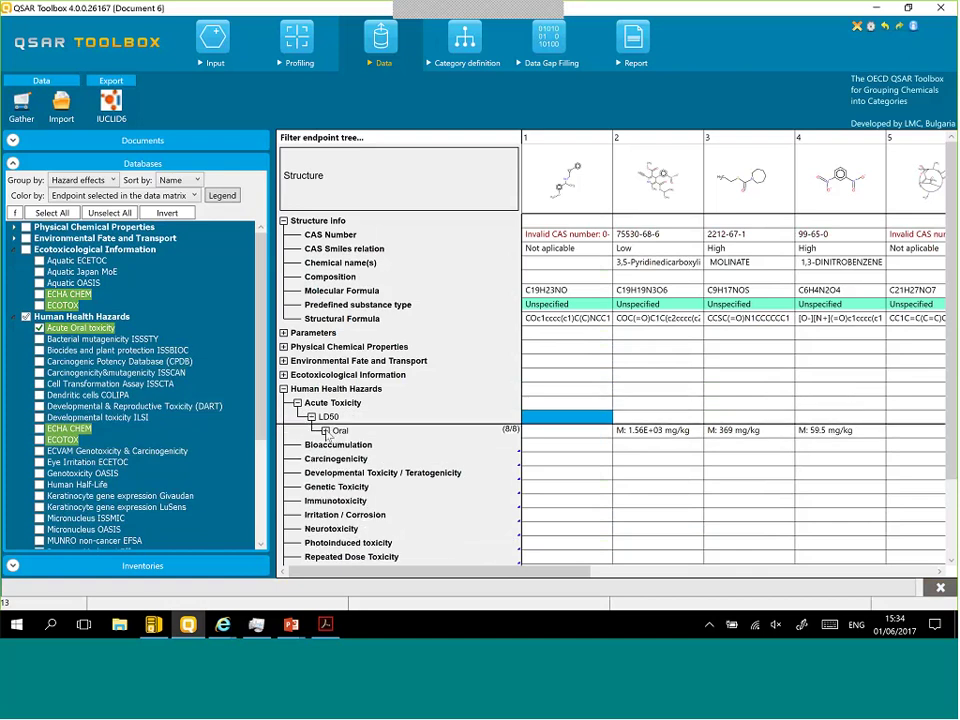
{"action": "left_click", "coordinate": [325, 430]}
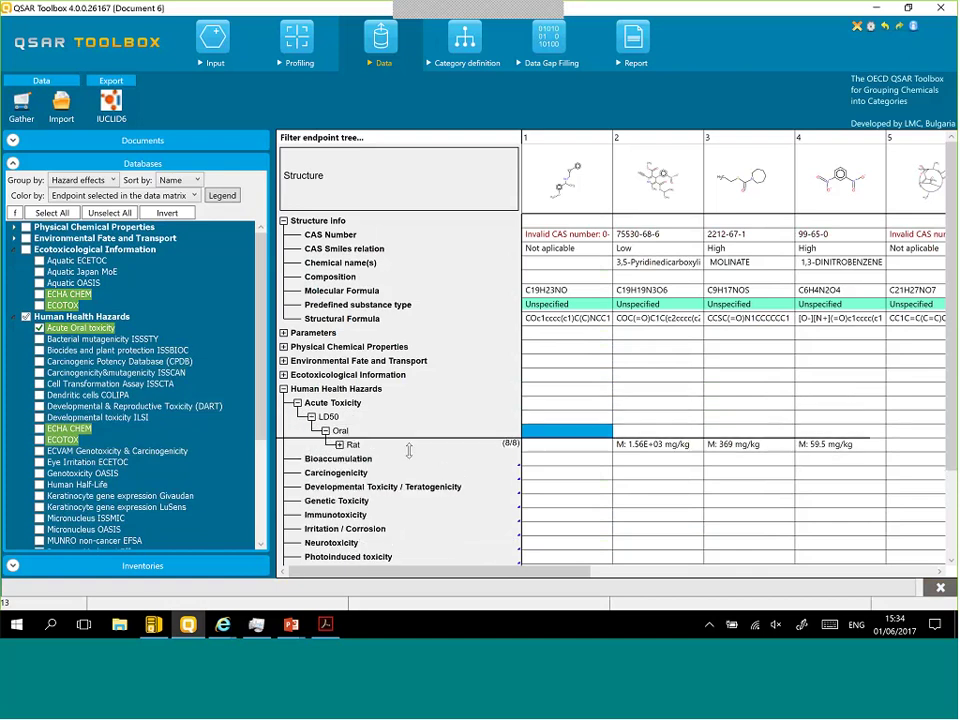
{"action": "left_click", "coordinate": [340, 444]}
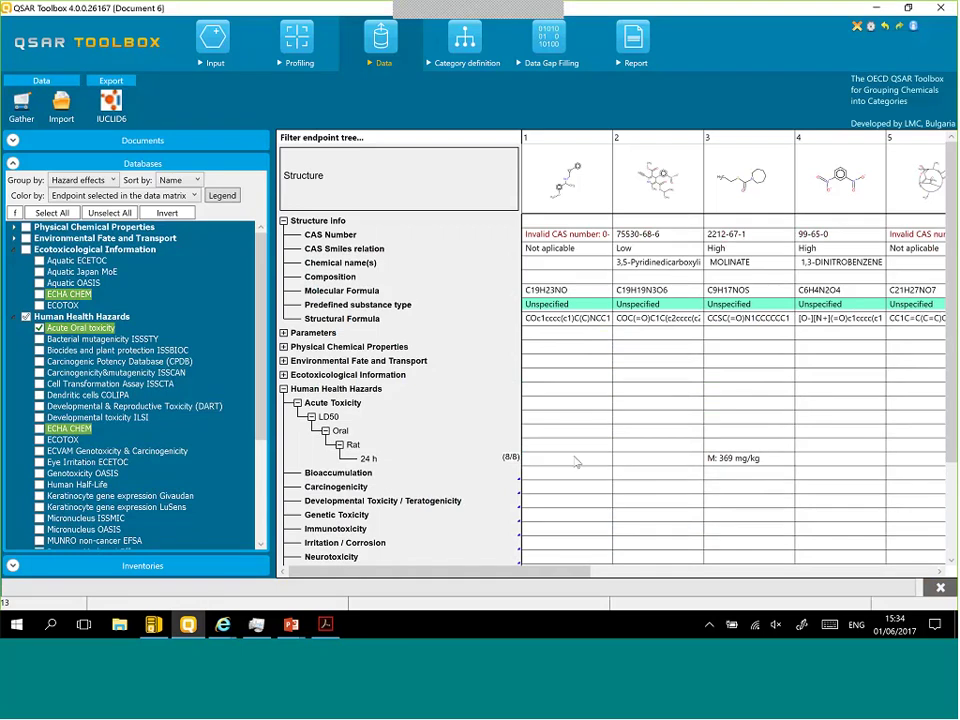
Step: Run read-across for chemical 1's 24 h oral rat LD50 using the log(1/mol/kg) scale, and enlarge the prediction chart area
{"action": "left_click", "coordinate": [724, 453]}
{"action": "left_click", "coordinate": [551, 48]}
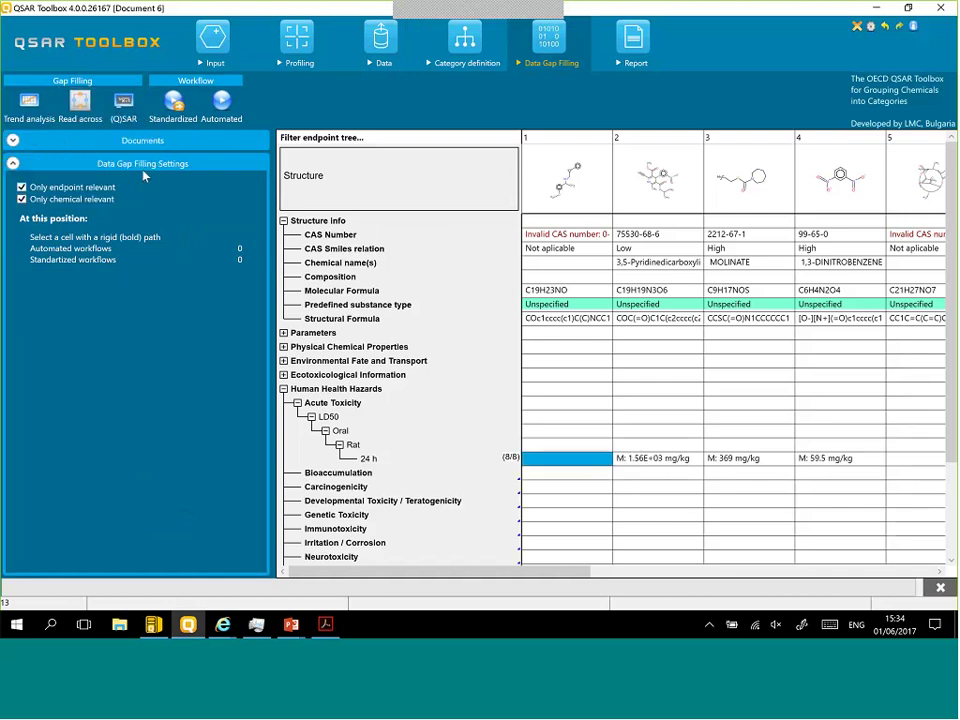
{"action": "left_click", "coordinate": [75, 103]}
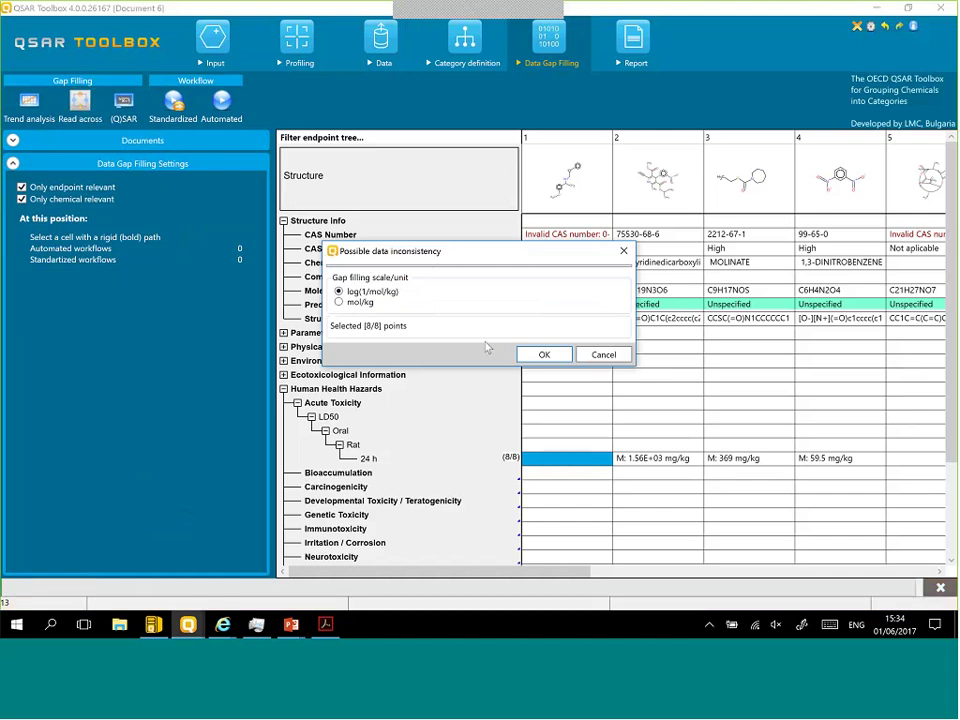
{"action": "left_click", "coordinate": [544, 354]}
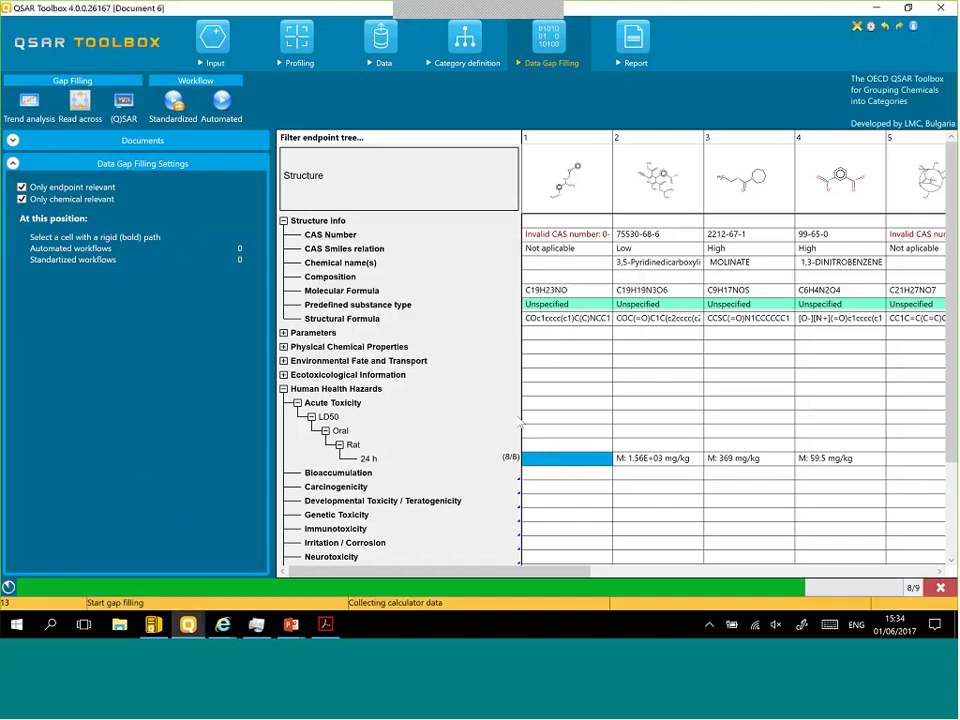
{"action": "left_click_drag", "start_coordinate": [439, 408], "coordinate": [467, 408]}
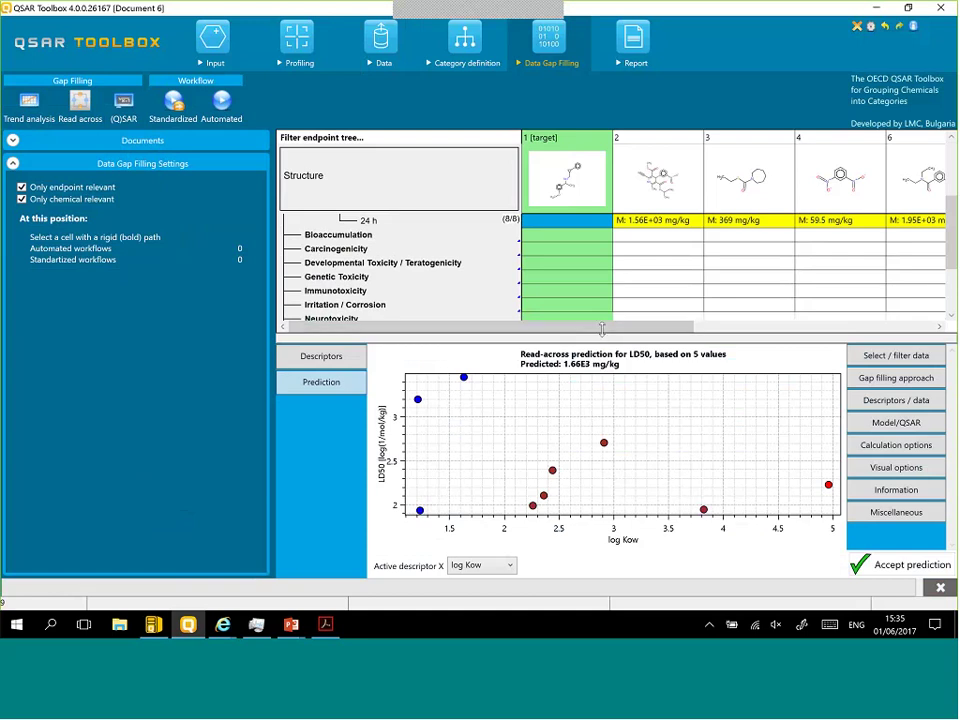
{"action": "left_click_drag", "start_coordinate": [602, 330], "coordinate": [602, 322]}
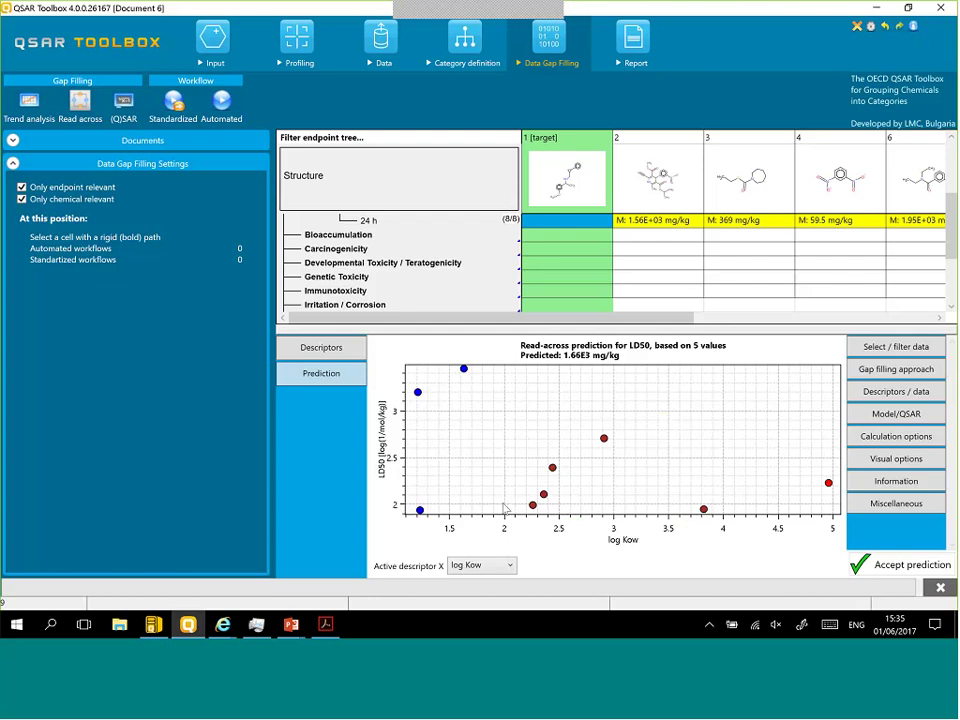
Step: Replace log Kow with Half-Life (Observed metabolism) as the active descriptor and display the read-across prediction
{"action": "left_click", "coordinate": [305, 352]}
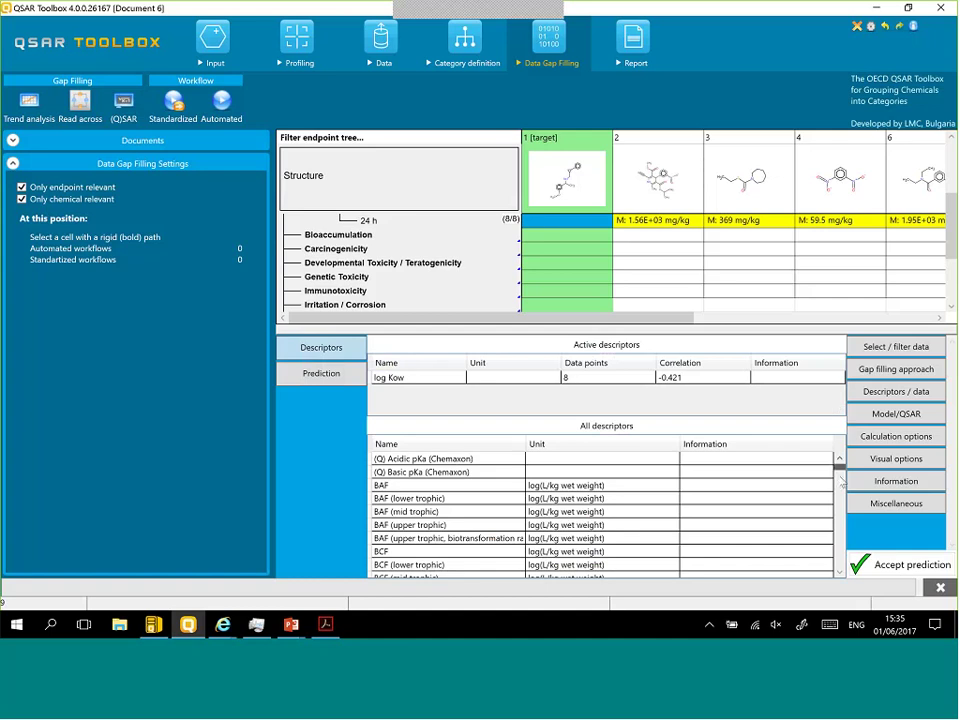
{"action": "left_click_drag", "start_coordinate": [838, 476], "coordinate": [843, 521]}
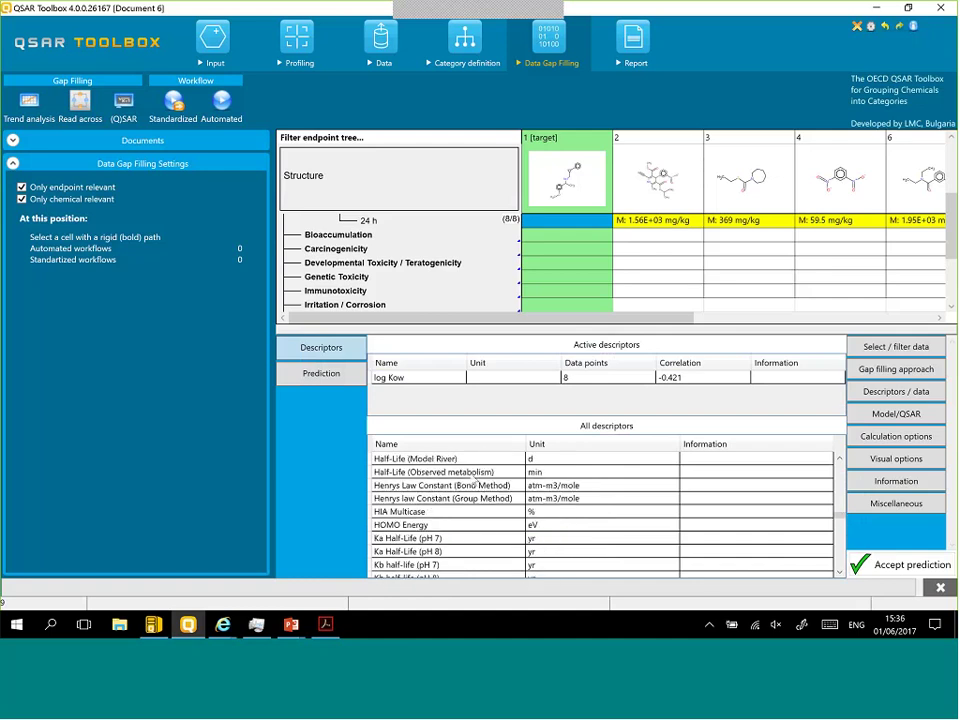
{"action": "left_click", "coordinate": [476, 474]}
{"action": "double_click", "coordinate": [476, 474]}
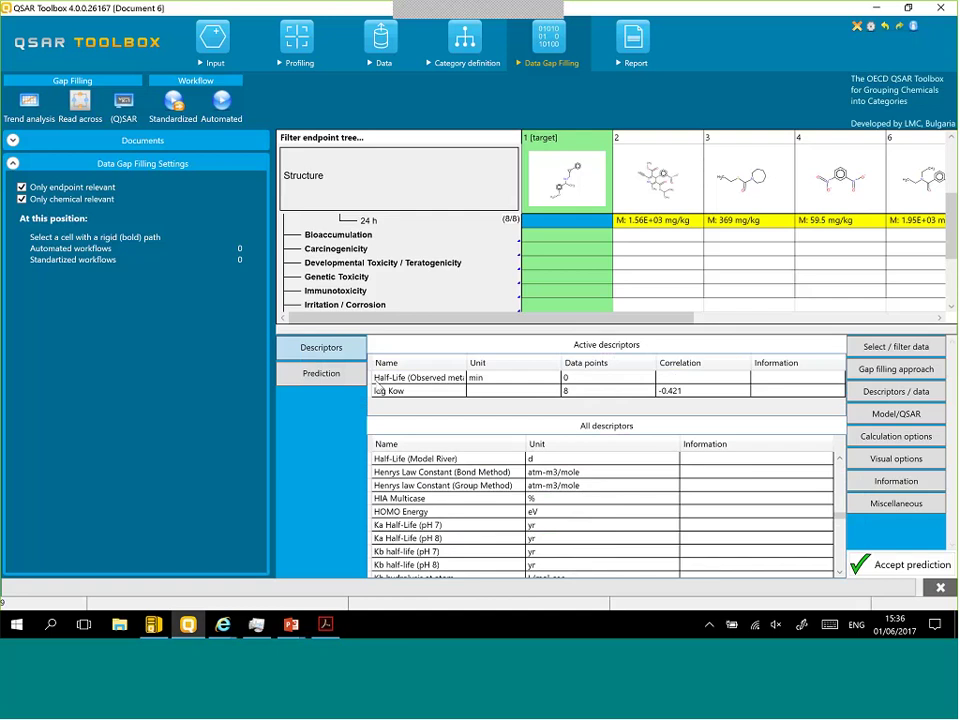
{"action": "left_click", "coordinate": [396, 392]}
{"action": "double_click", "coordinate": [396, 392]}
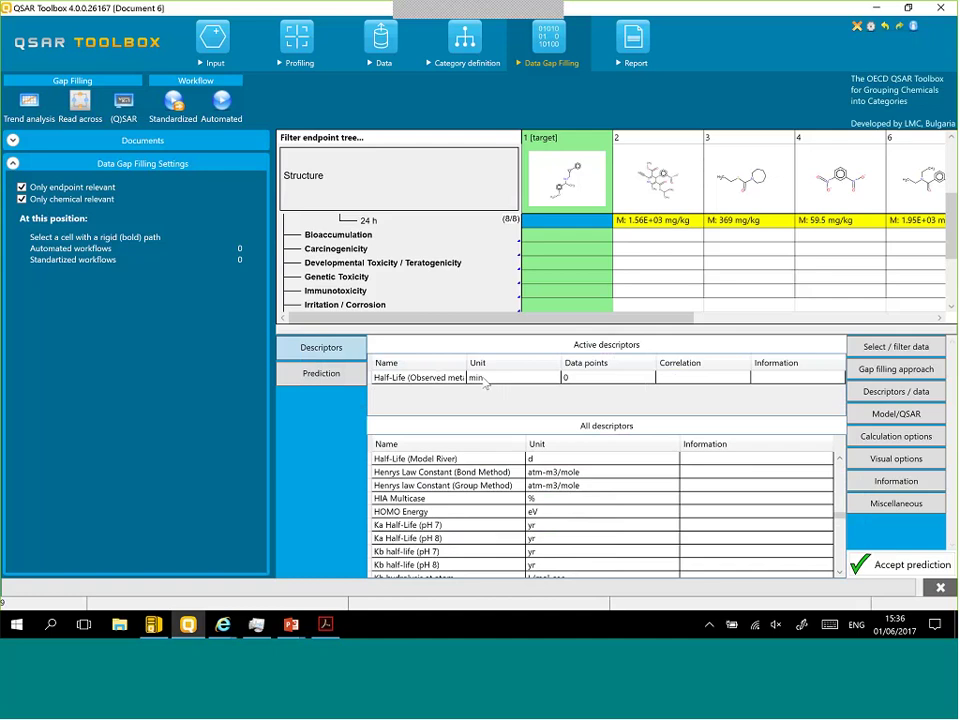
{"action": "left_click", "coordinate": [323, 376]}
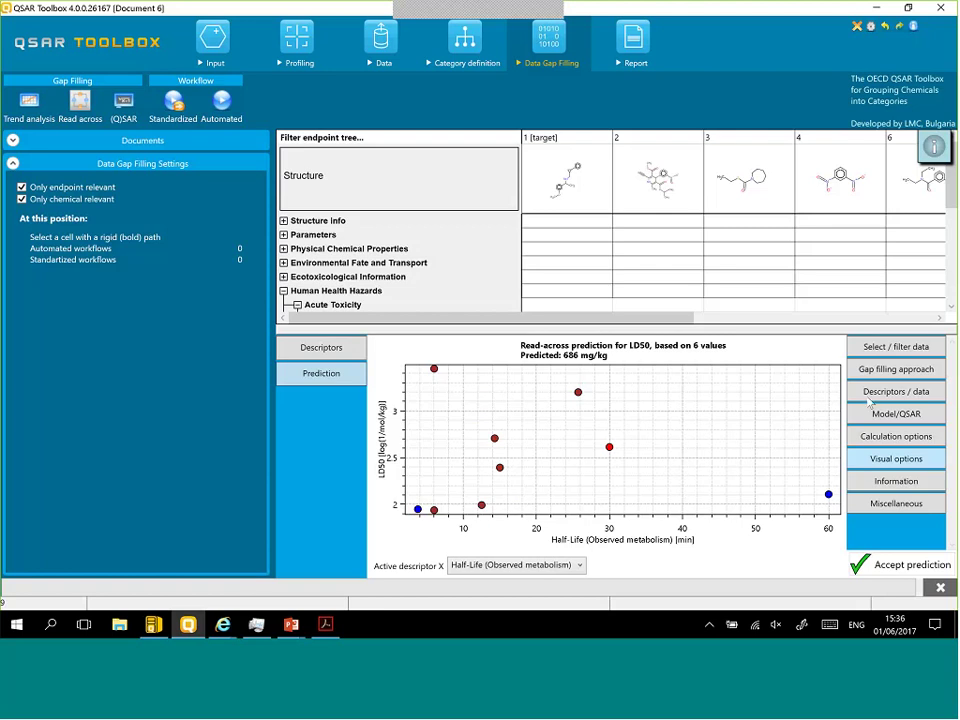
Step: Mark chemicals with a Half-Life (Observed metabolism) value of at most 8, and remove the marked data from the read-across
{"action": "left_click", "coordinate": [871, 347]}
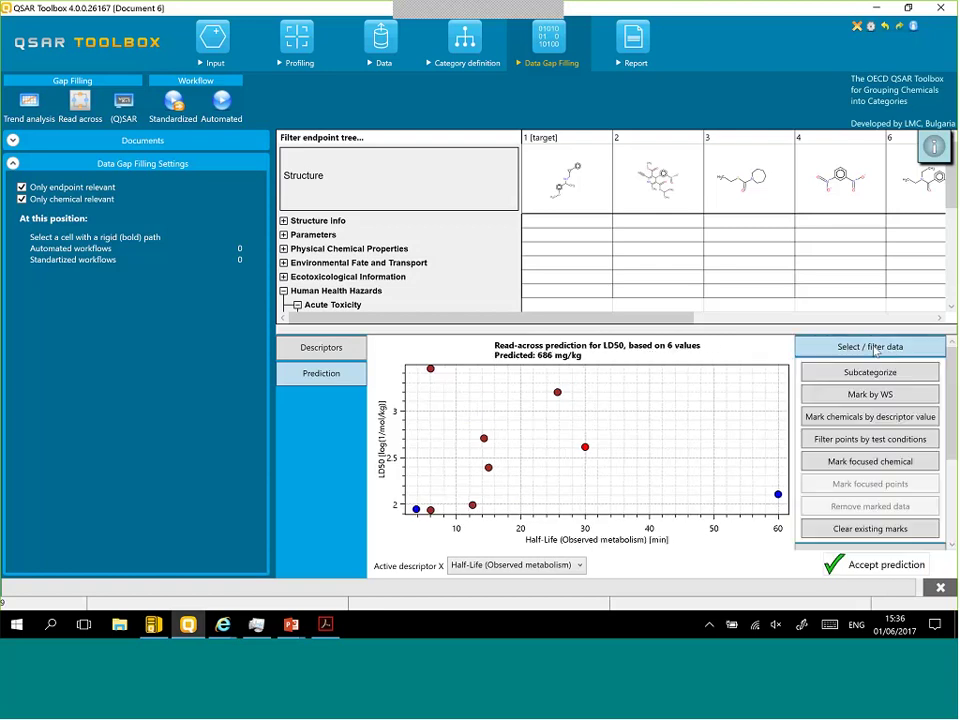
{"action": "left_click", "coordinate": [866, 420]}
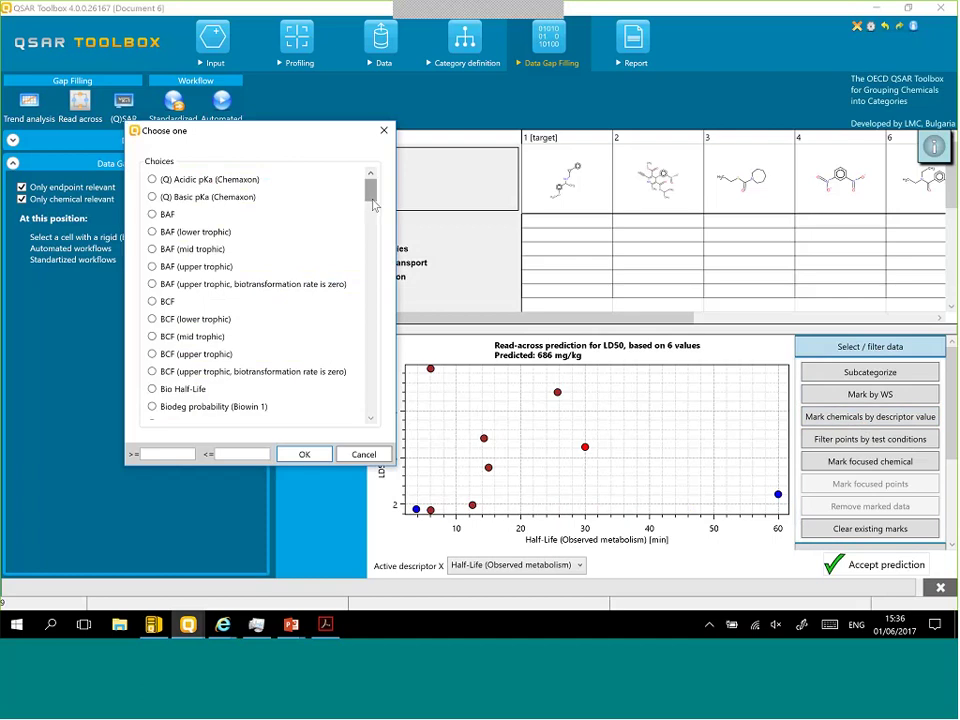
{"action": "left_click_drag", "start_coordinate": [372, 205], "coordinate": [381, 315]}
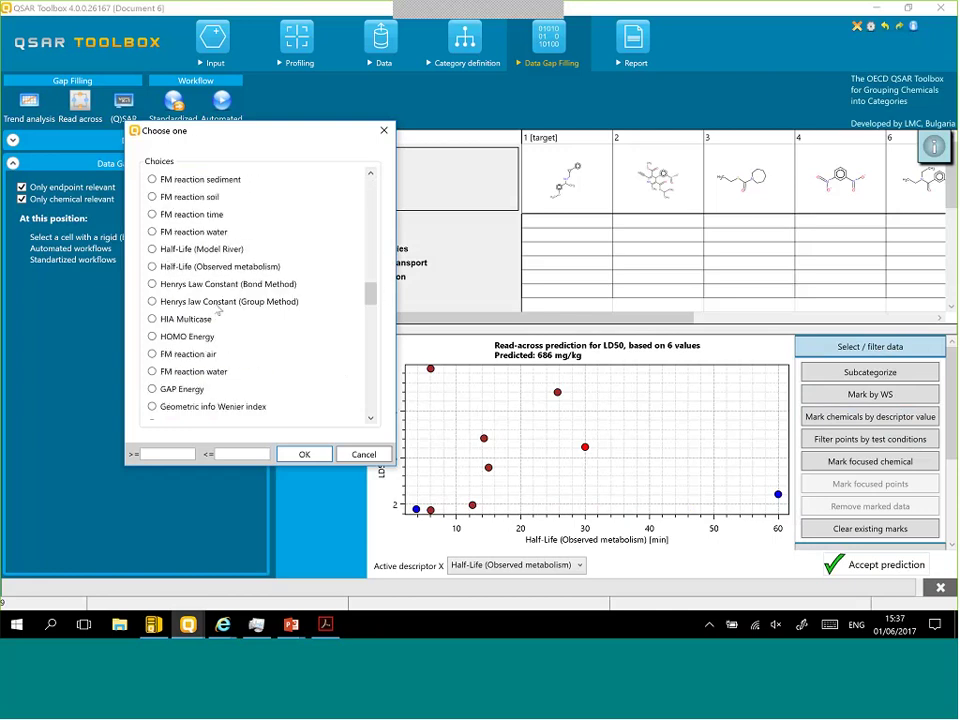
{"action": "left_click", "coordinate": [152, 266]}
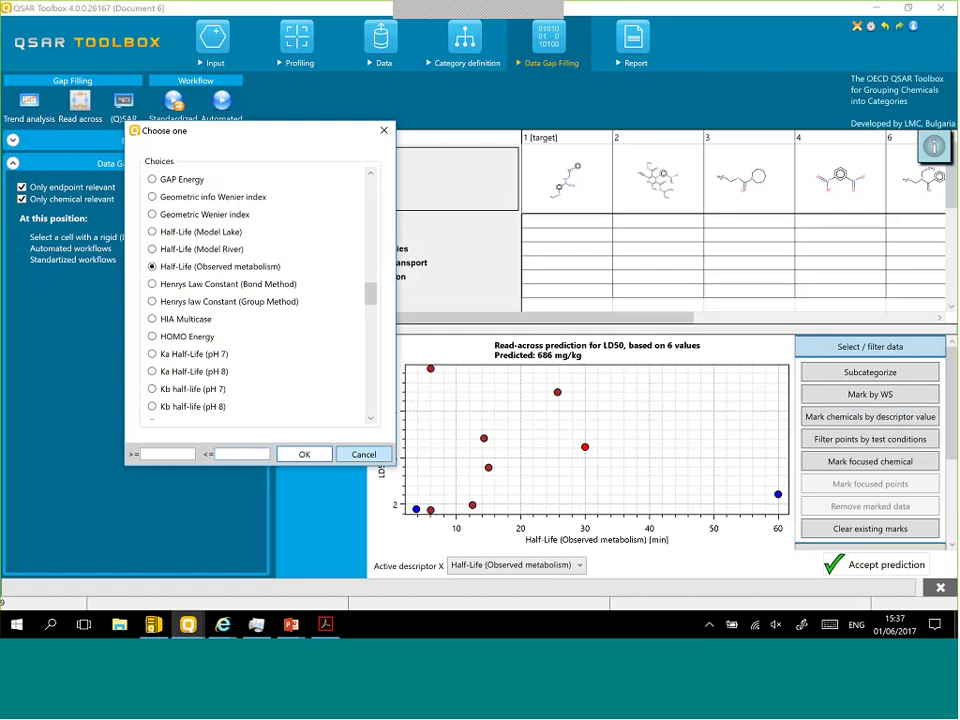
{"action": "type", "text": "8"}
{"action": "left_click", "coordinate": [305, 455]}
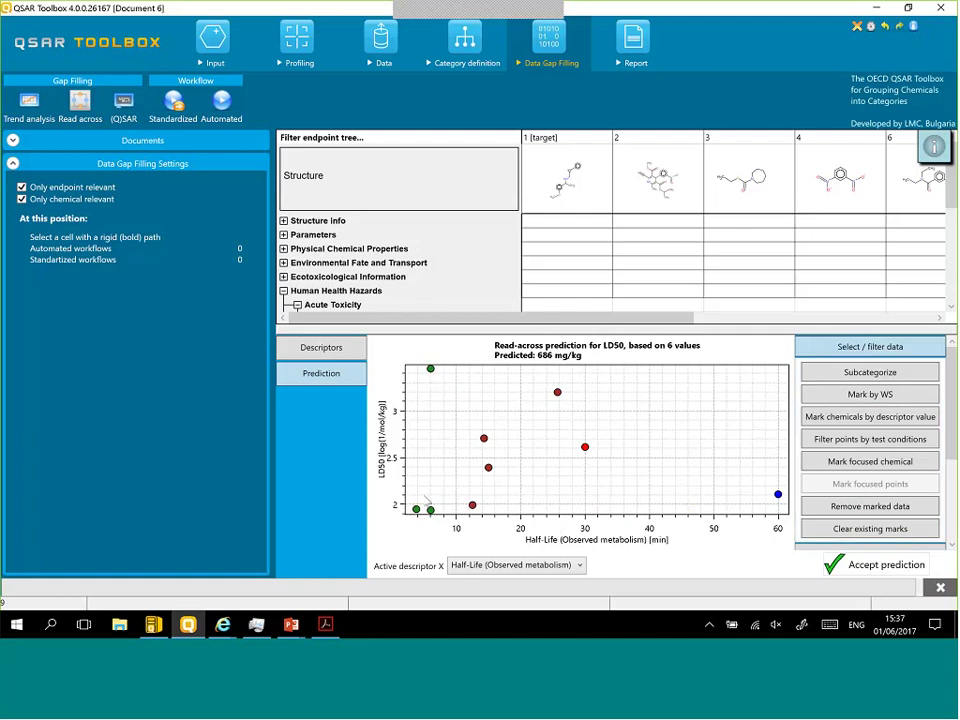
{"action": "left_click", "coordinate": [884, 506]}
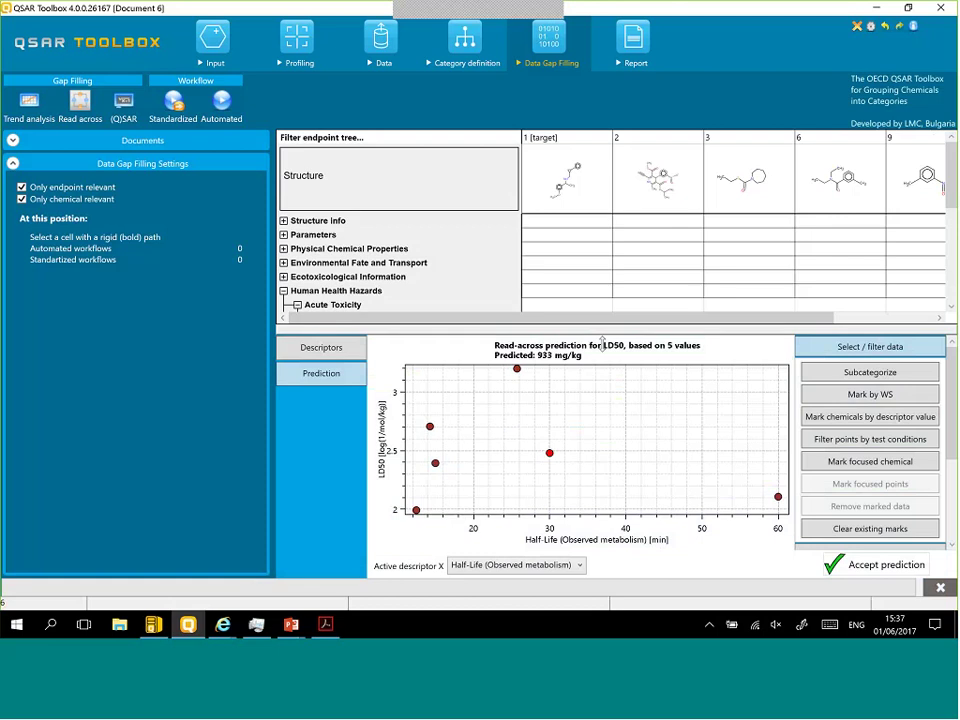
{"action": "left_click_drag", "start_coordinate": [603, 341], "coordinate": [601, 368]}
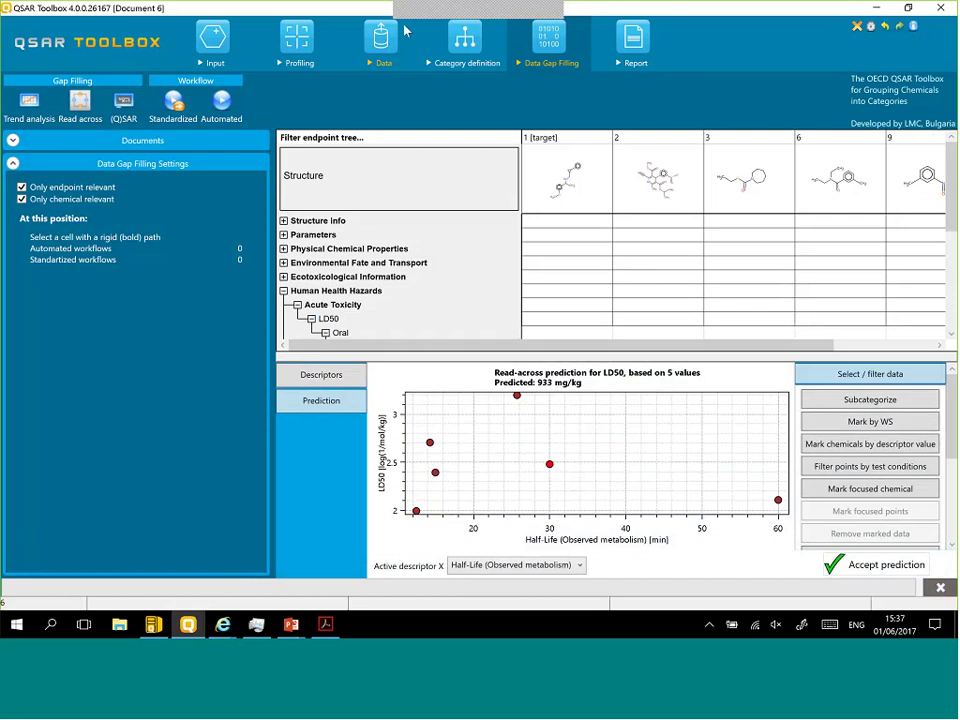
Step: Create a new document named Document 7 that ignores stereo, and open the file selection for importing a chemical list
{"action": "left_click", "coordinate": [381, 45]}
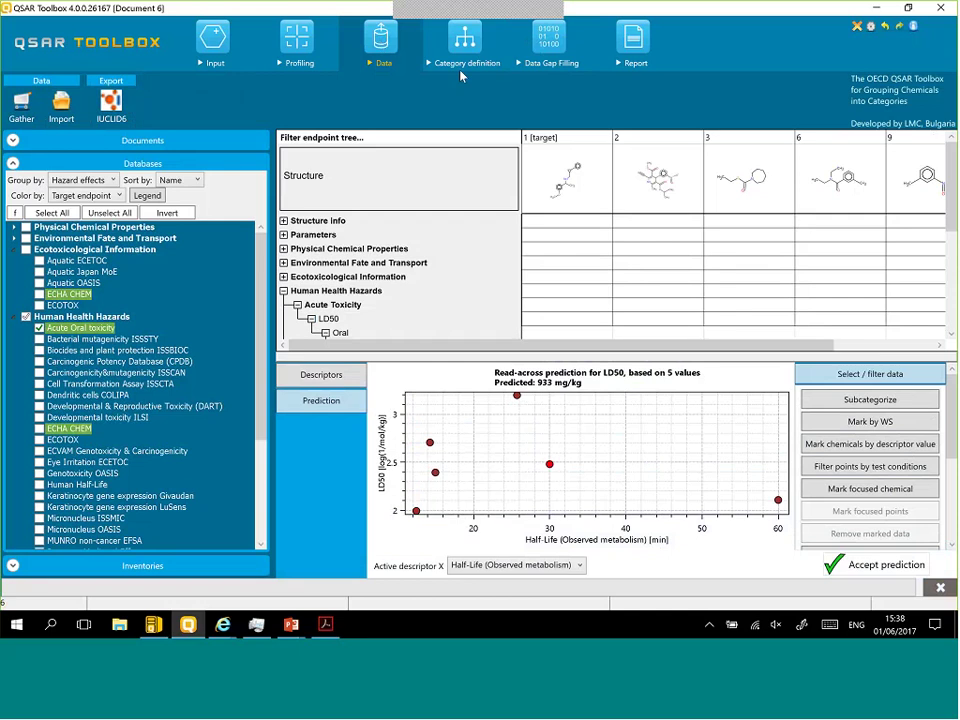
{"action": "left_click", "coordinate": [212, 36]}
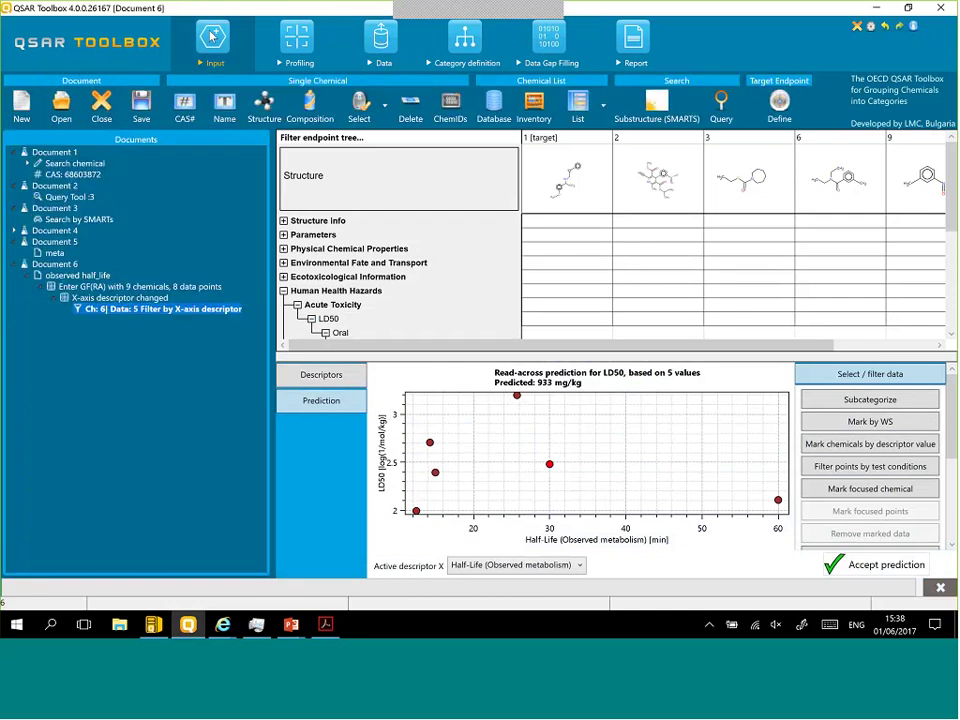
{"action": "left_click", "coordinate": [14, 265]}
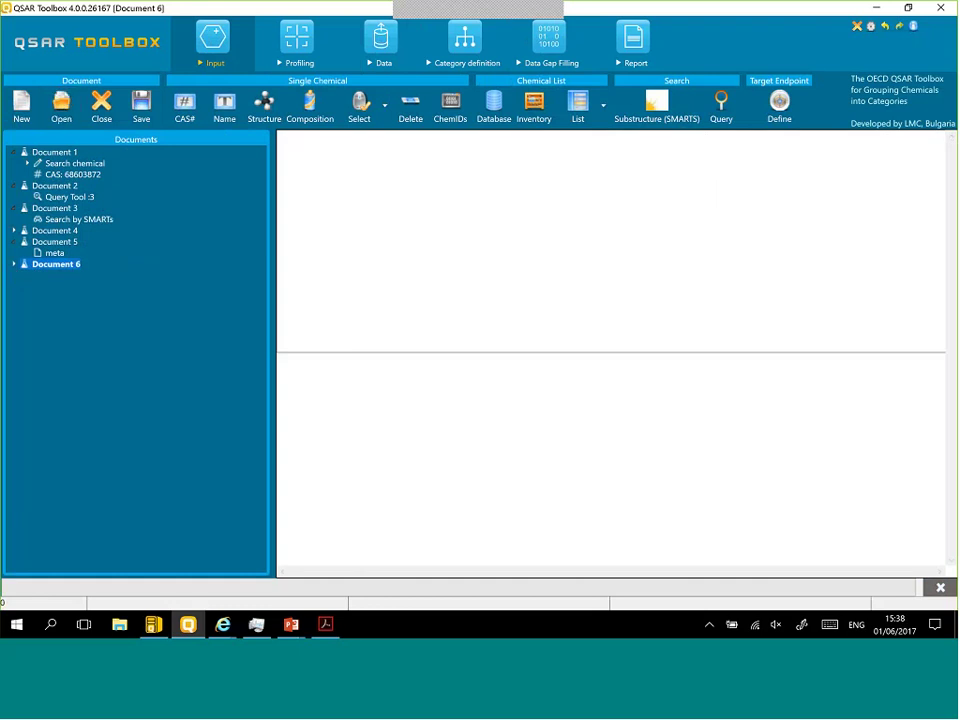
{"action": "left_click", "coordinate": [22, 110]}
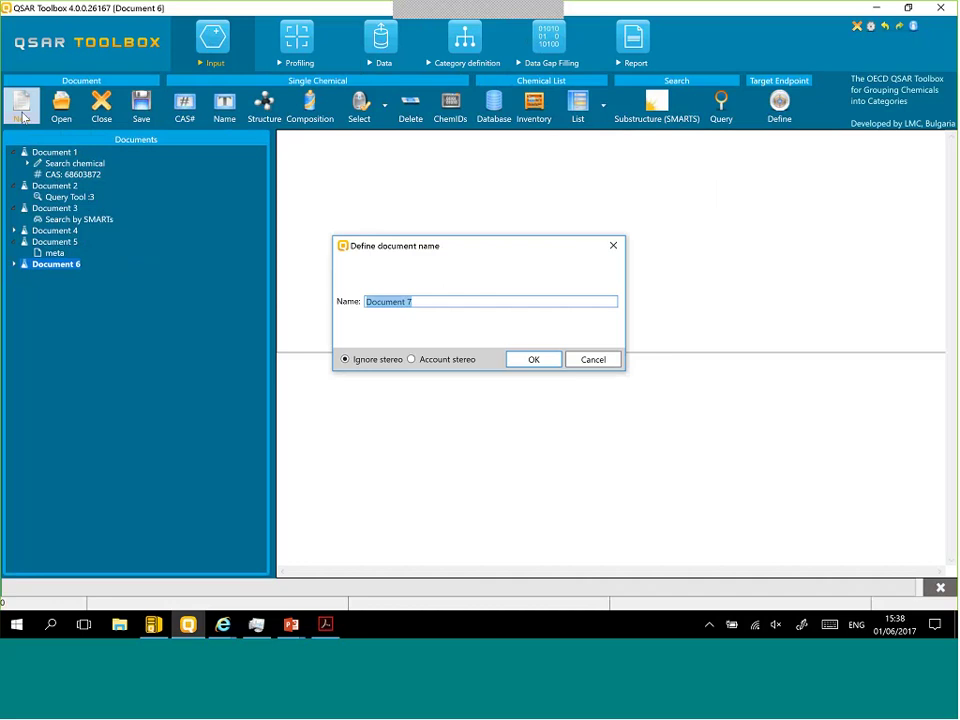
{"action": "left_click", "coordinate": [527, 361]}
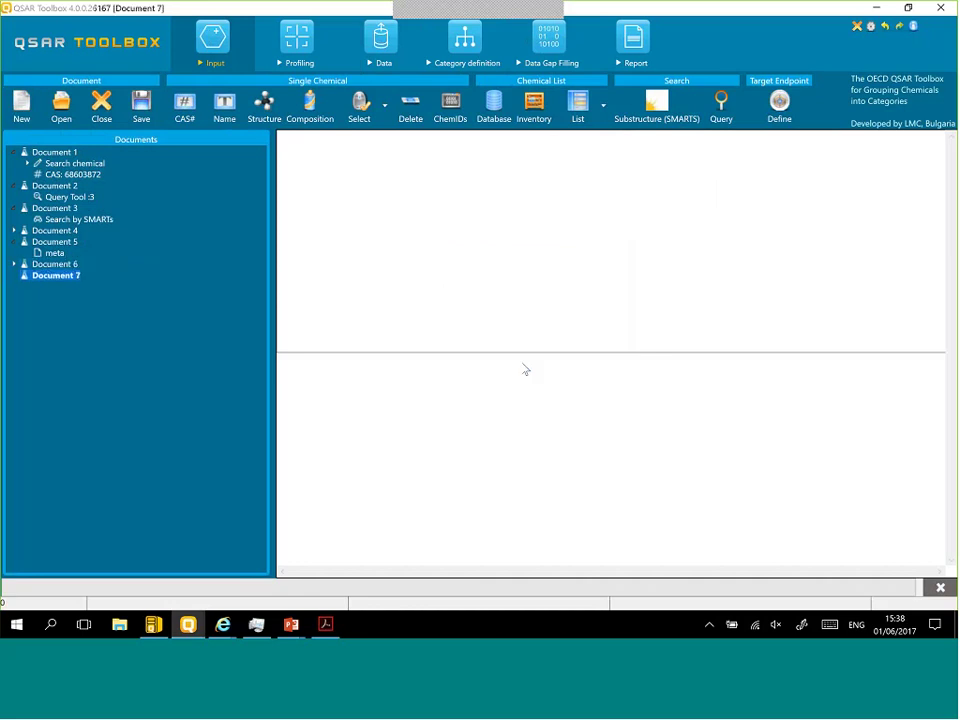
{"action": "left_click", "coordinate": [579, 107]}
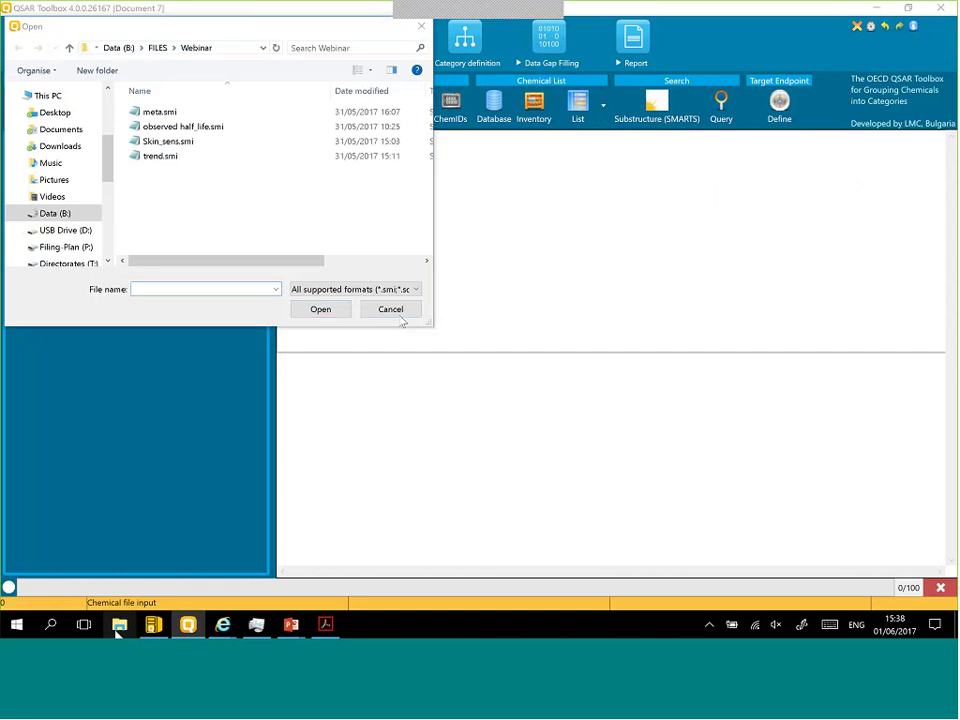
Step: Examine the chemicals listed in Skin_sens.smi from the FILES\Webinar folder on Data (B:), and return to the import
{"action": "key", "text": "super+e"}
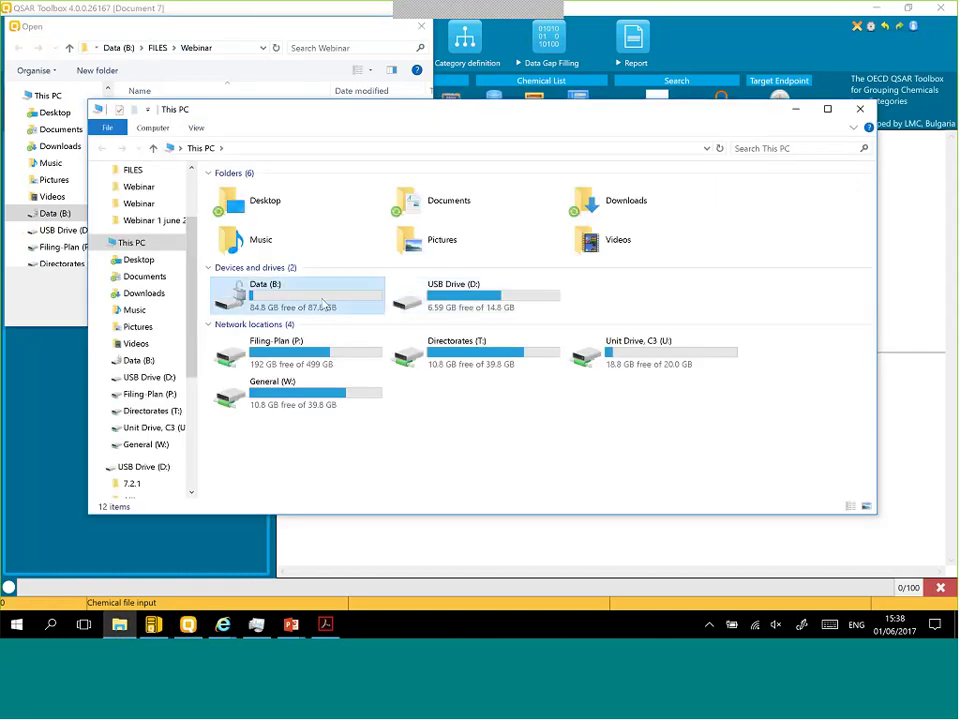
{"action": "key", "text": "Return"}
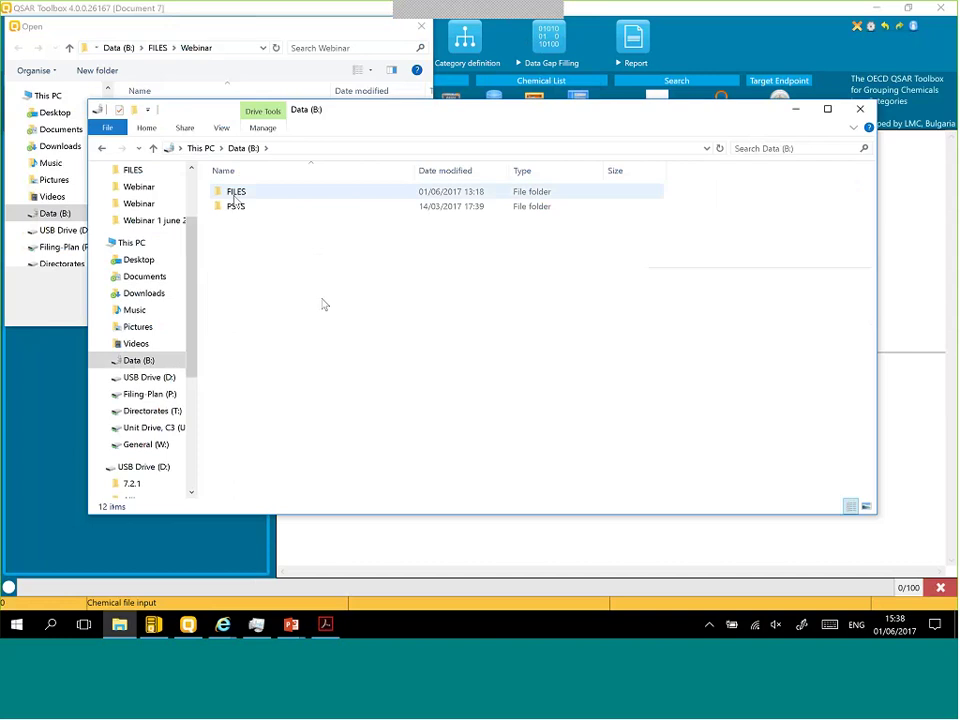
{"action": "double_click", "coordinate": [236, 198]}
{"action": "double_click", "coordinate": [249, 253]}
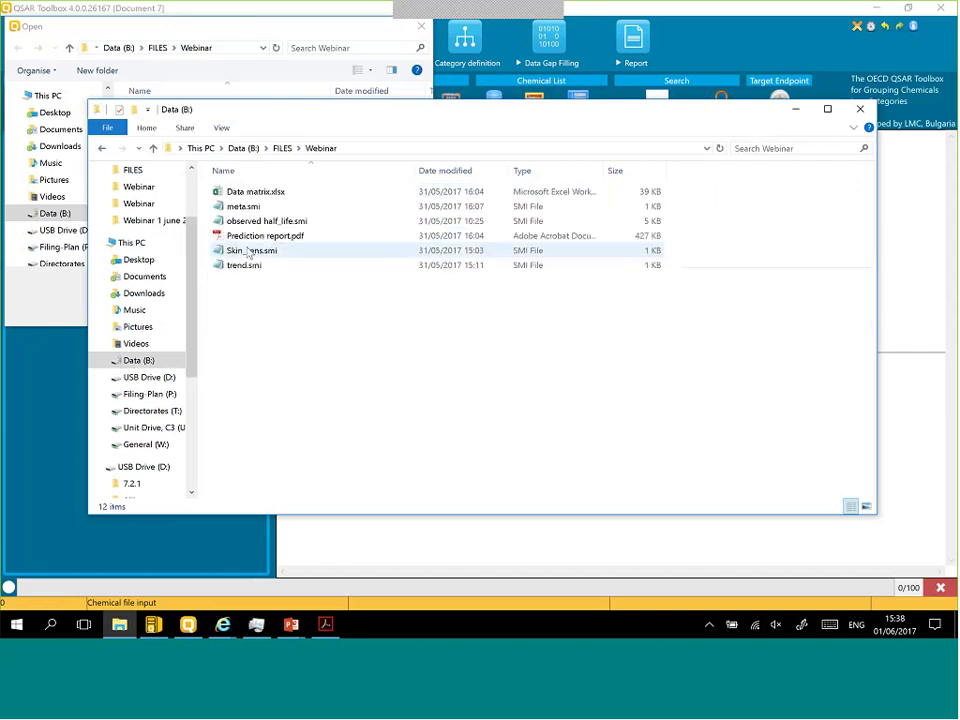
{"action": "double_click", "coordinate": [248, 252]}
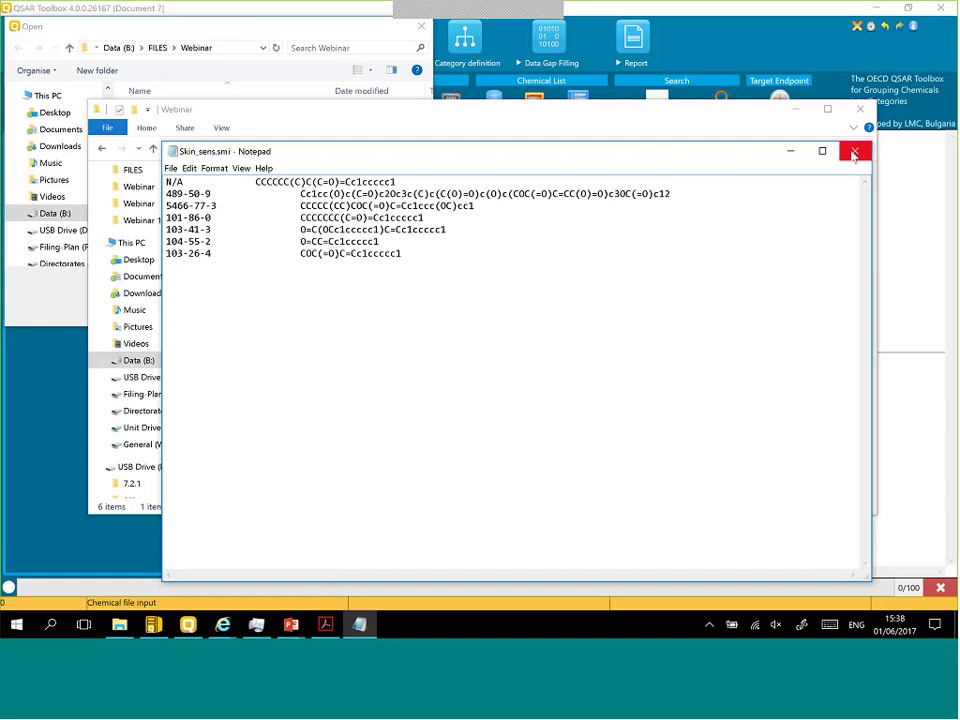
{"action": "left_click", "coordinate": [855, 150]}
{"action": "left_click", "coordinate": [795, 109]}
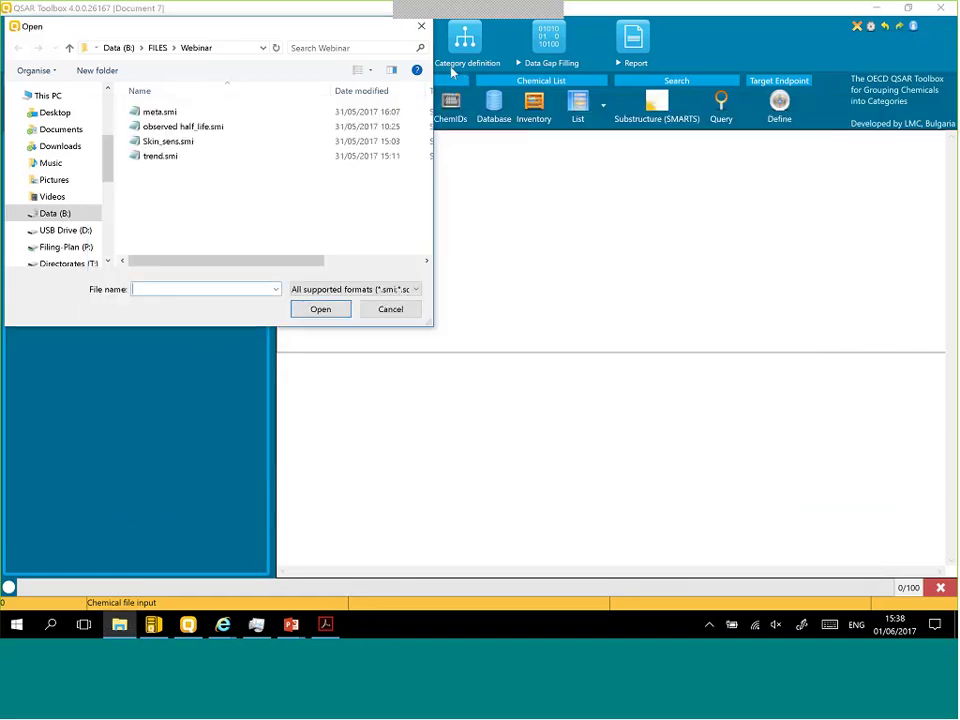
Step: Import the chemical list Skin_sens.smi into Document 7
{"action": "left_click", "coordinate": [150, 143]}
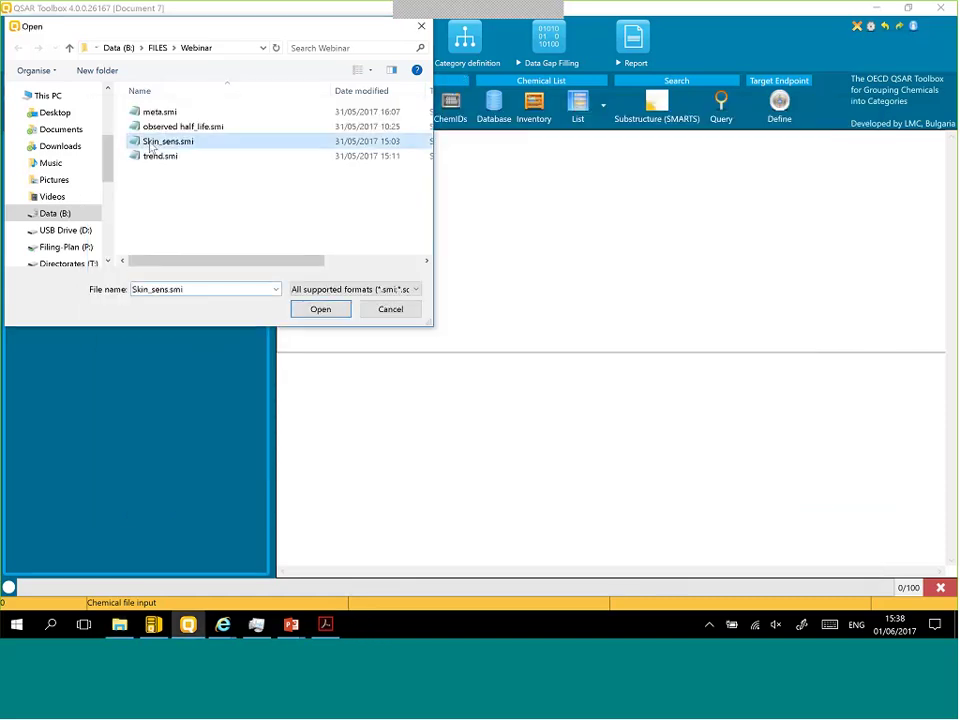
{"action": "left_click", "coordinate": [321, 310]}
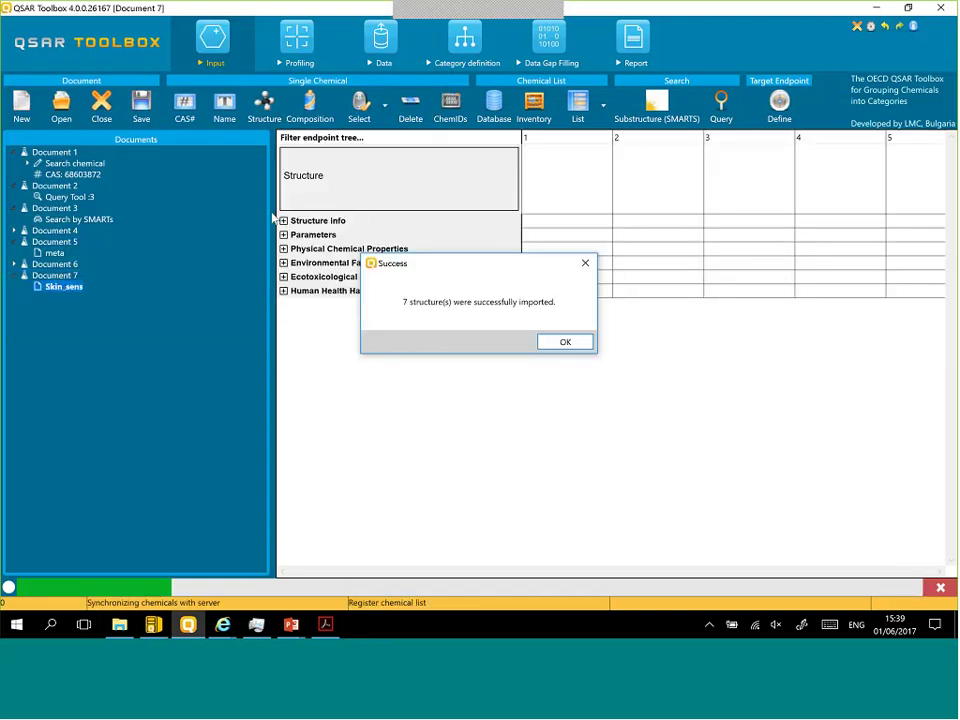
{"action": "key", "text": "Return"}
Step: Expand Structure info in the endpoint tree and examine the CAS numbers and chemical names of the imported structures
{"action": "left_click", "coordinate": [284, 221]}
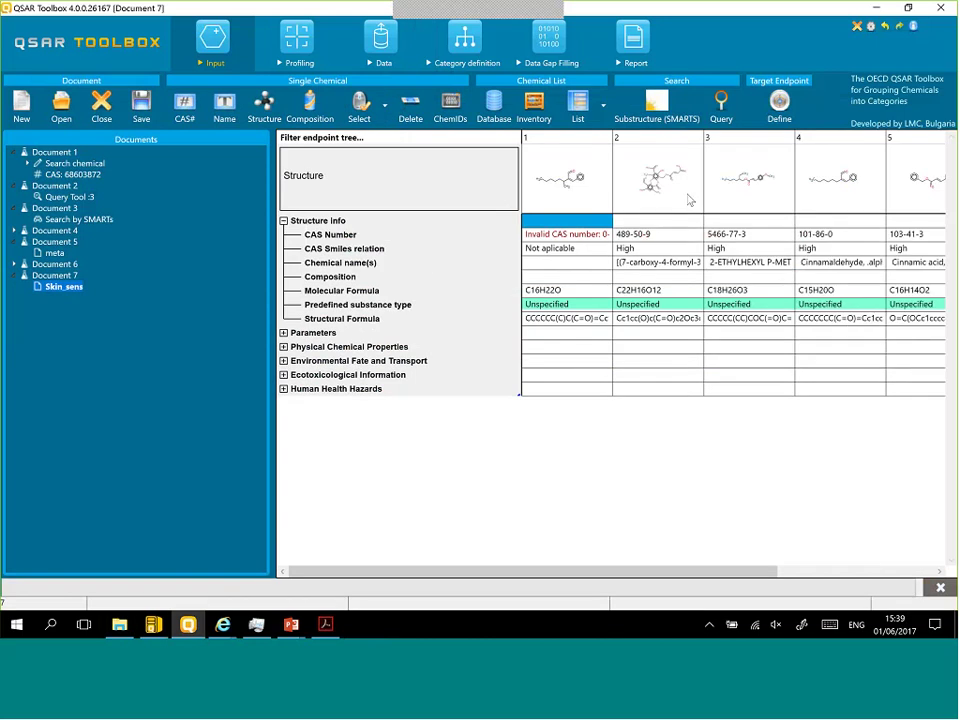
{"action": "left_click", "coordinate": [660, 234]}
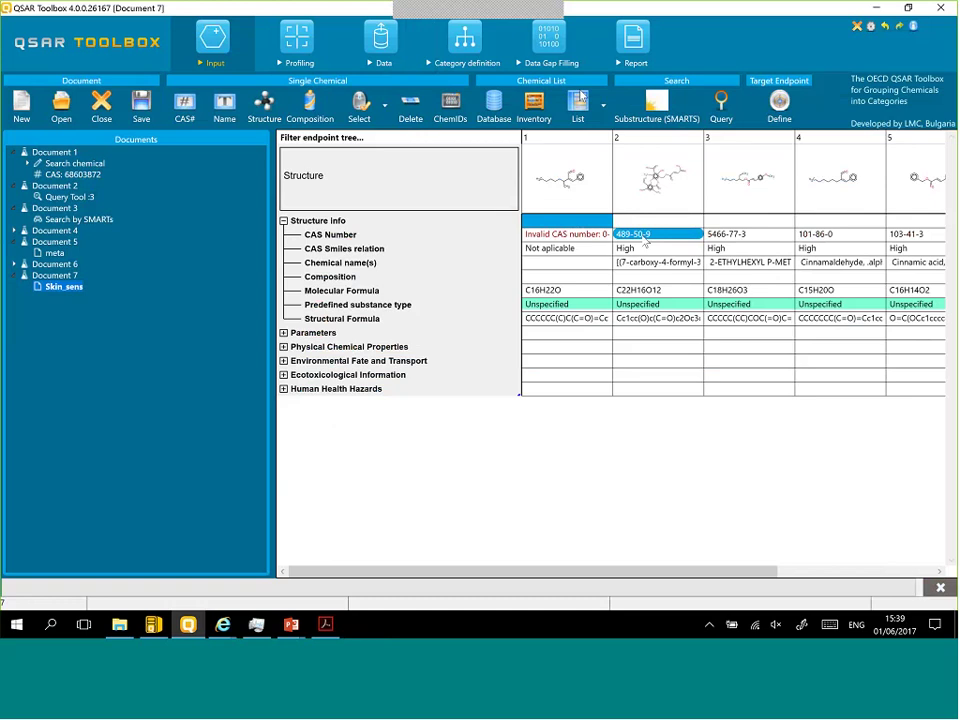
{"action": "left_click", "coordinate": [697, 264]}
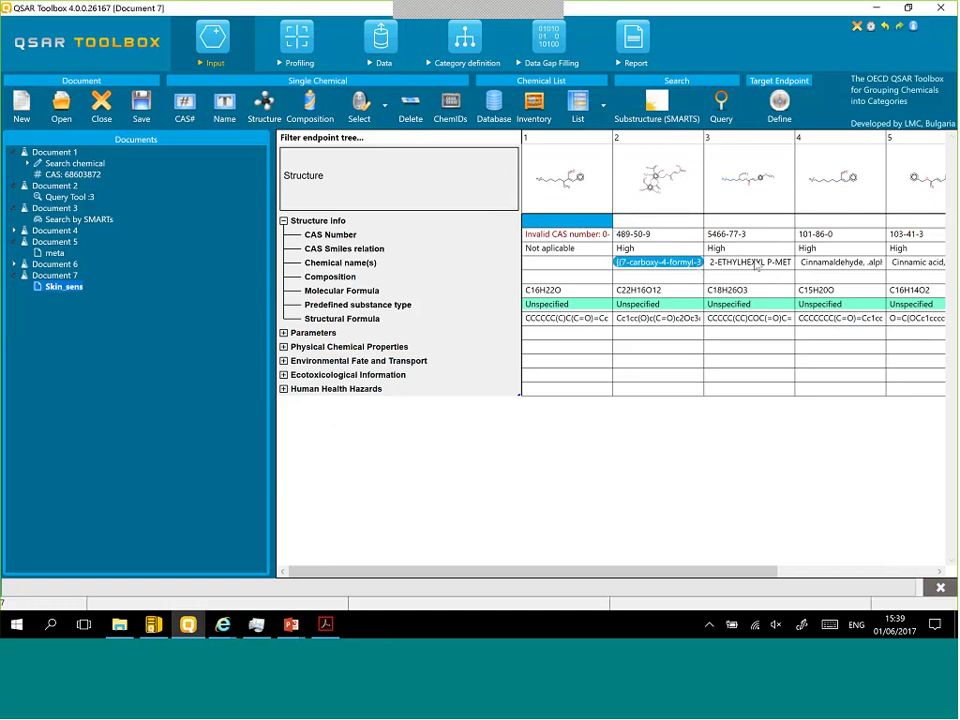
{"action": "left_click", "coordinate": [838, 262]}
{"action": "left_click", "coordinate": [915, 262]}
{"action": "left_click", "coordinate": [655, 234]}
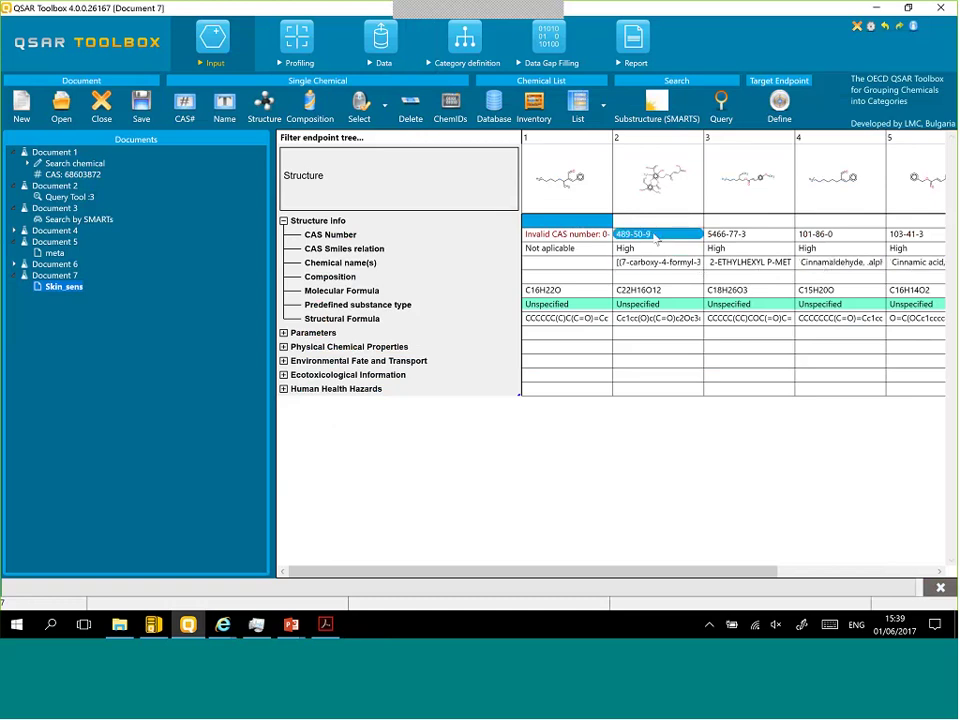
{"action": "left_click", "coordinate": [647, 214]}
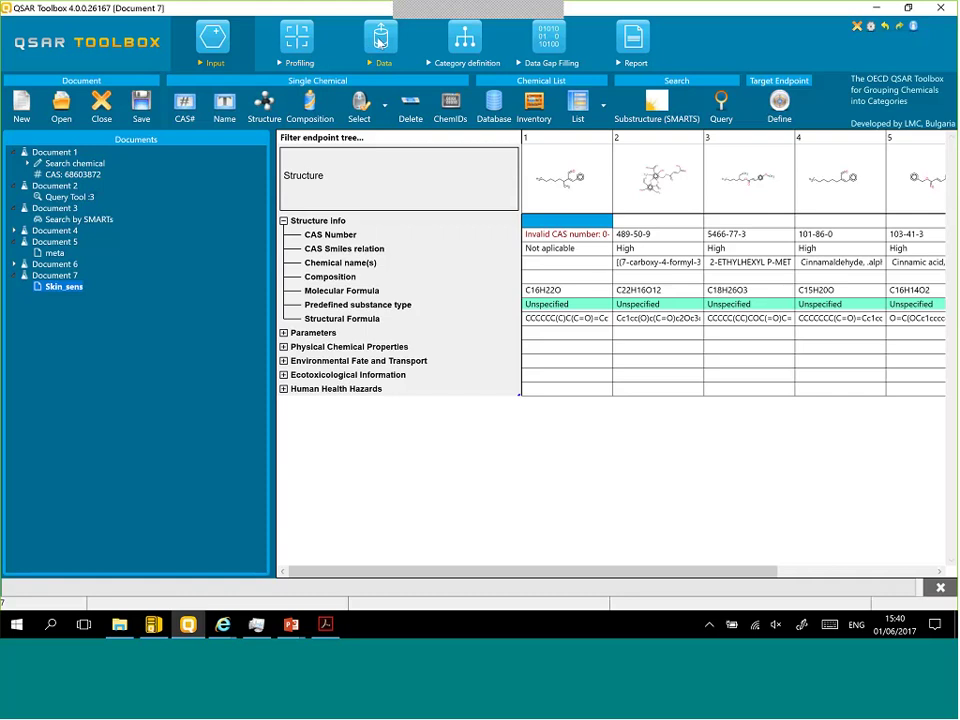
Step: Deselect the Human Health Hazards databases, filter the database list by "skin" and select only Skin Sensitization
{"action": "left_click", "coordinate": [380, 42]}
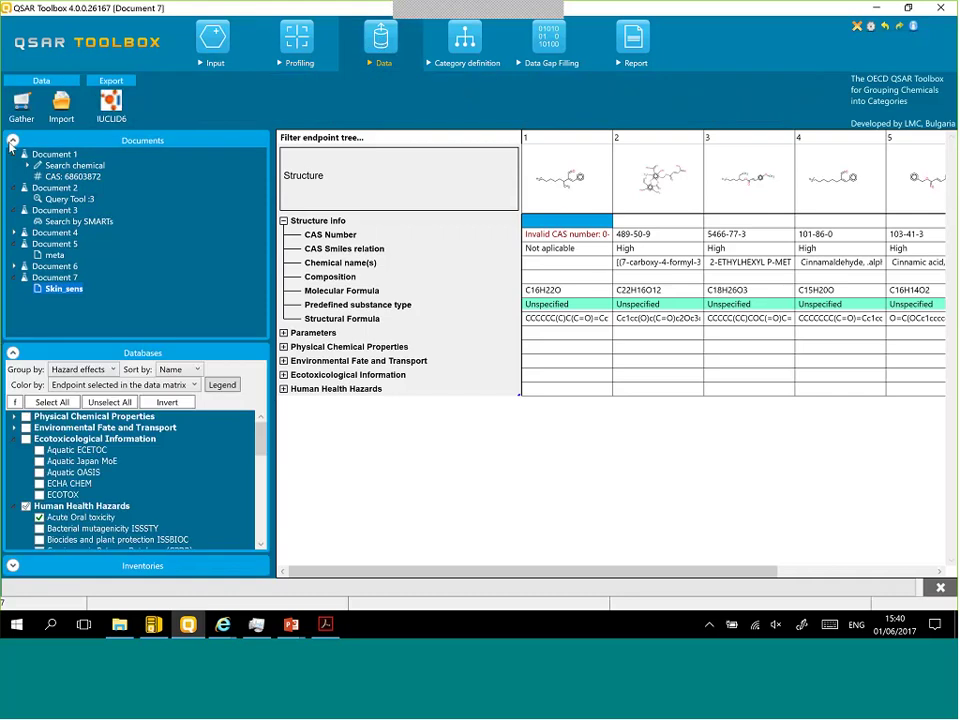
{"action": "left_click", "coordinate": [12, 141]}
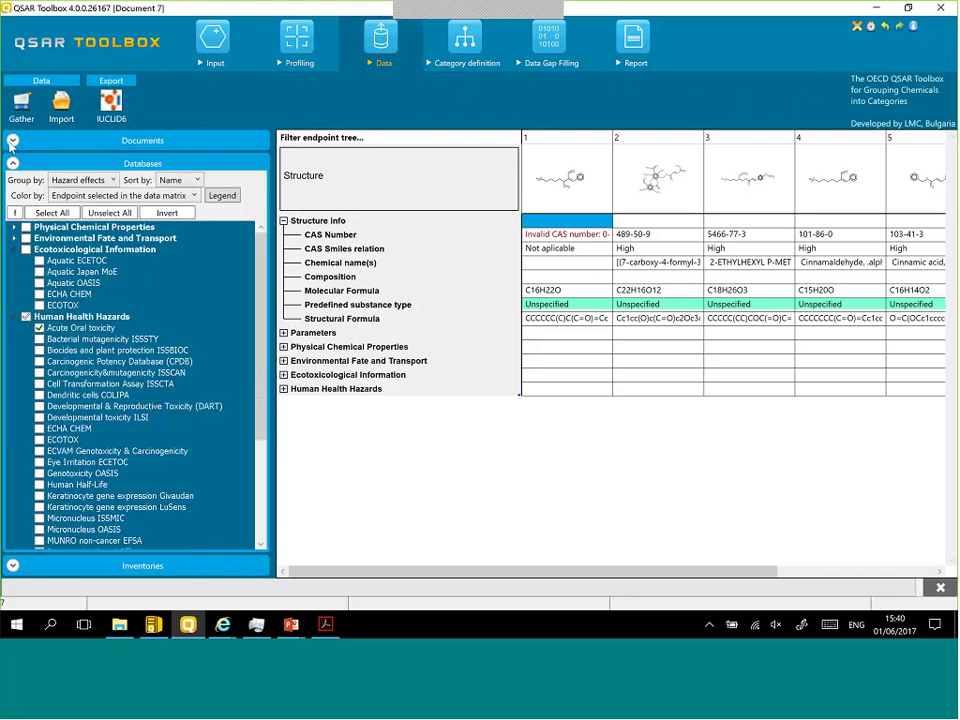
{"action": "left_click", "coordinate": [26, 316]}
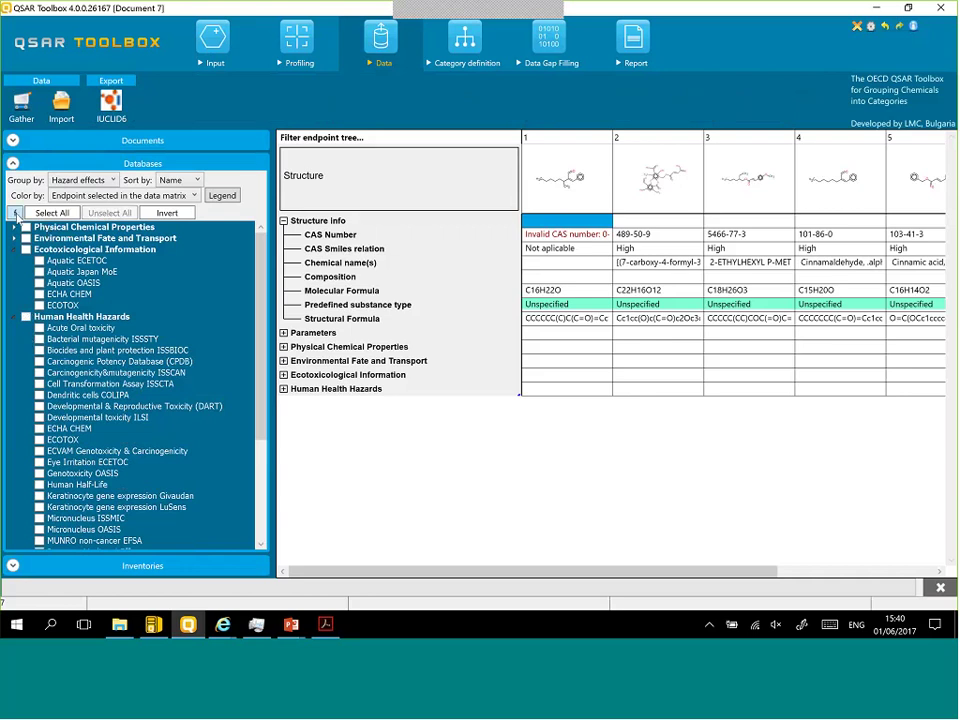
{"action": "left_click", "coordinate": [15, 213]}
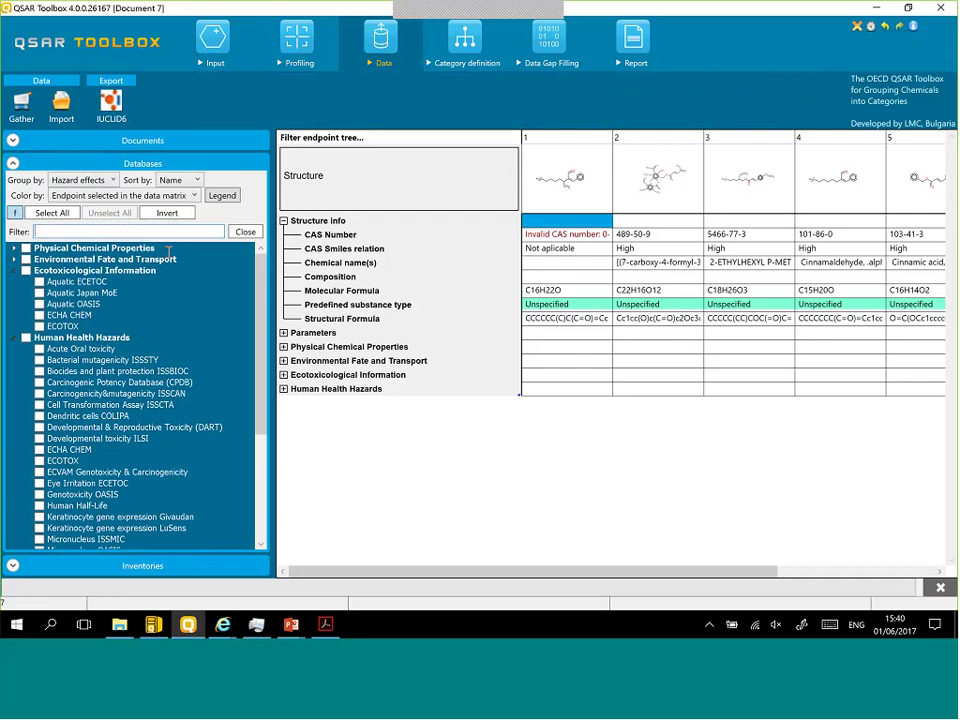
{"action": "type", "text": "skin"}
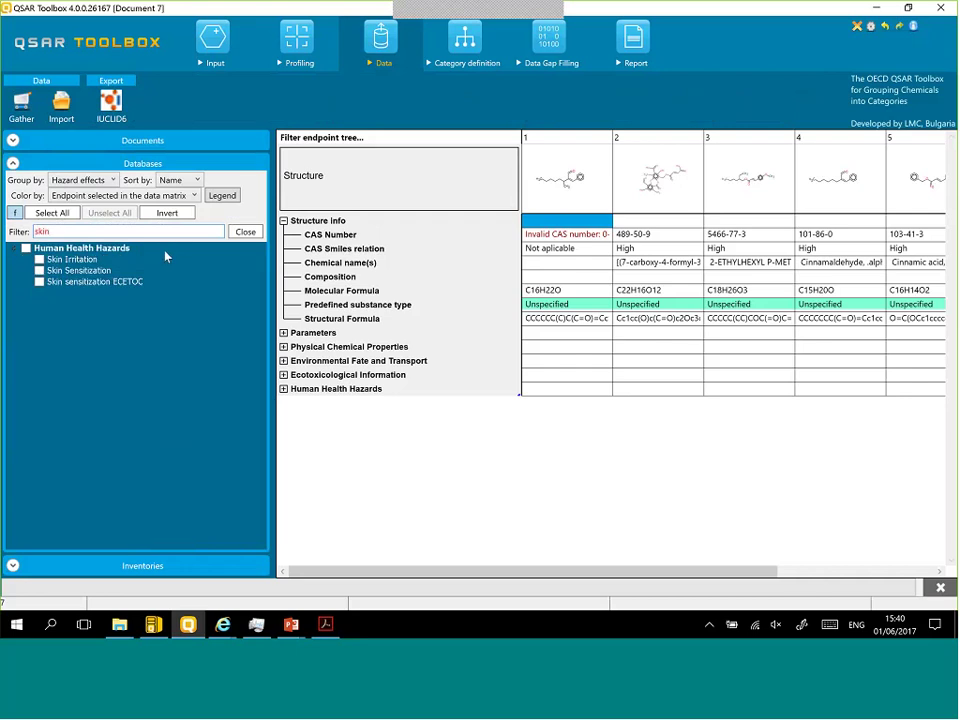
{"action": "left_click", "coordinate": [40, 271]}
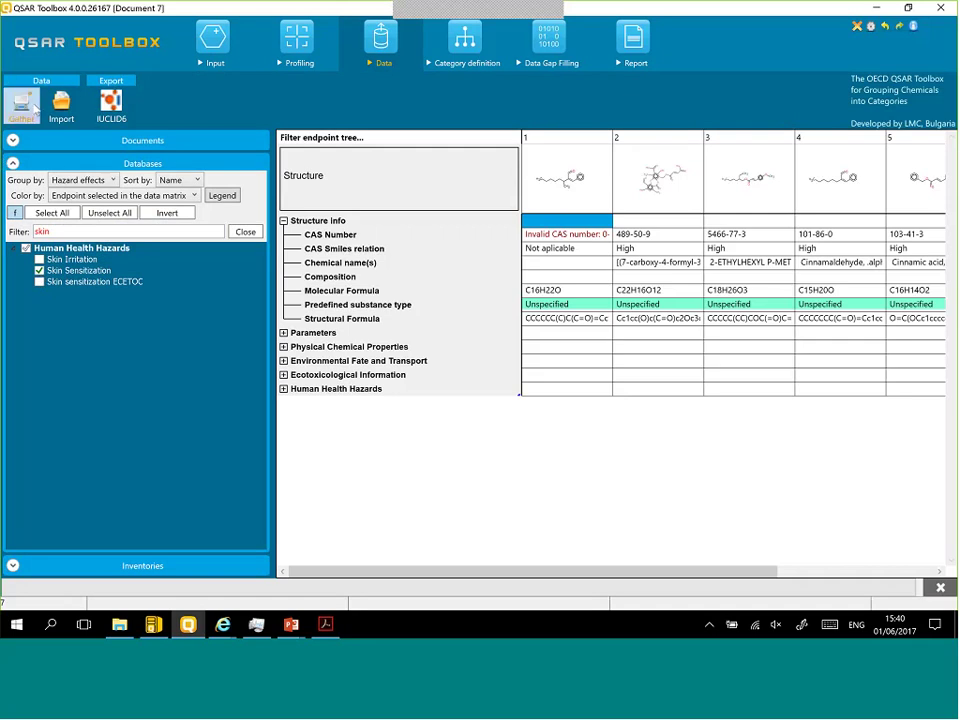
Step: Gather data from the selected database for only the Sensitisation endpoint under Human Health Hazards
{"action": "left_click", "coordinate": [28, 104]}
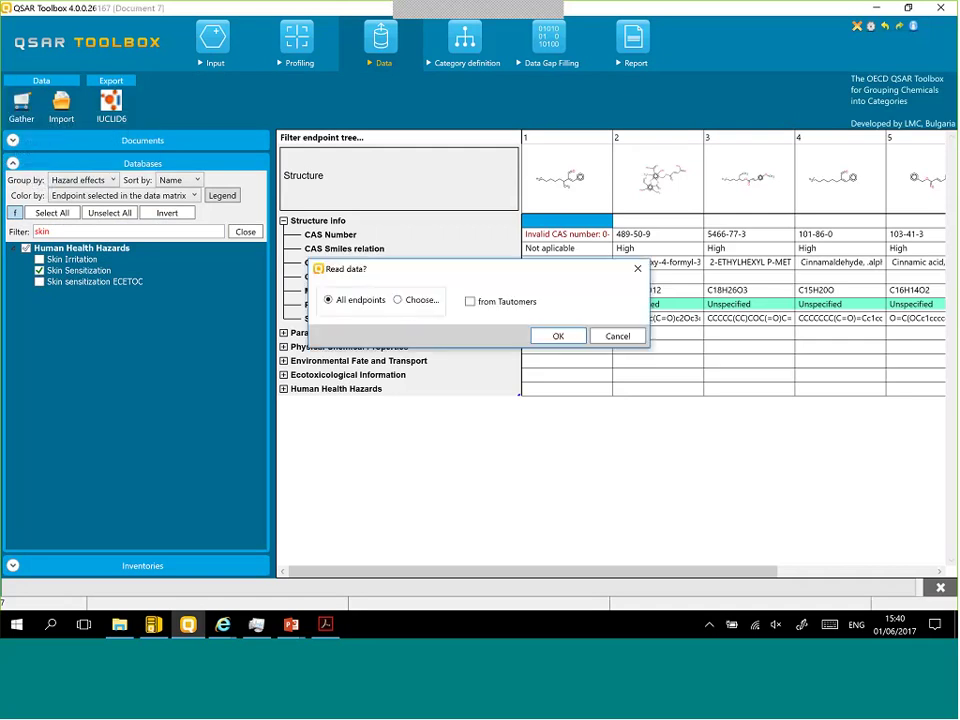
{"action": "left_click", "coordinate": [410, 305]}
{"action": "left_click", "coordinate": [321, 362]}
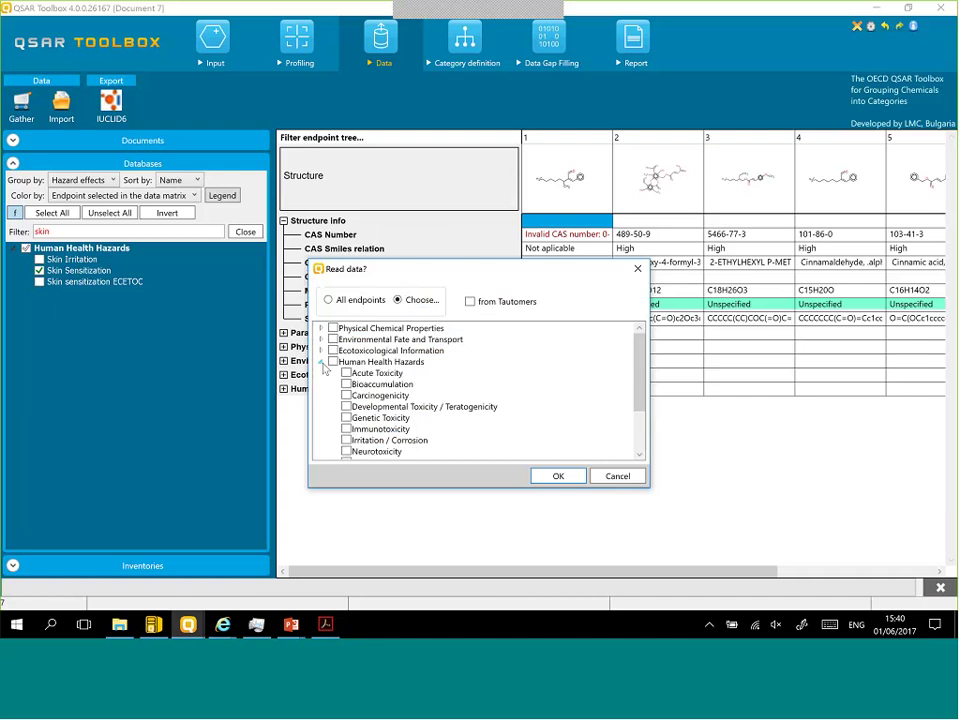
{"action": "scroll", "coordinate": [323, 368], "scroll_direction": "down", "scroll_amount": 2}
{"action": "left_click", "coordinate": [346, 421]}
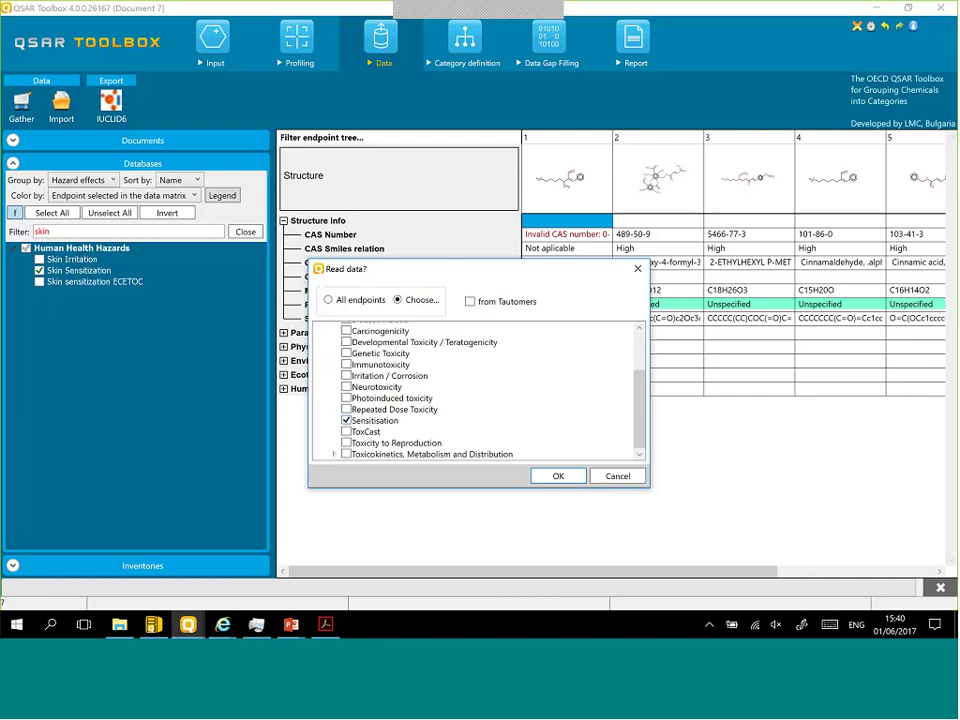
{"action": "left_click", "coordinate": [553, 477]}
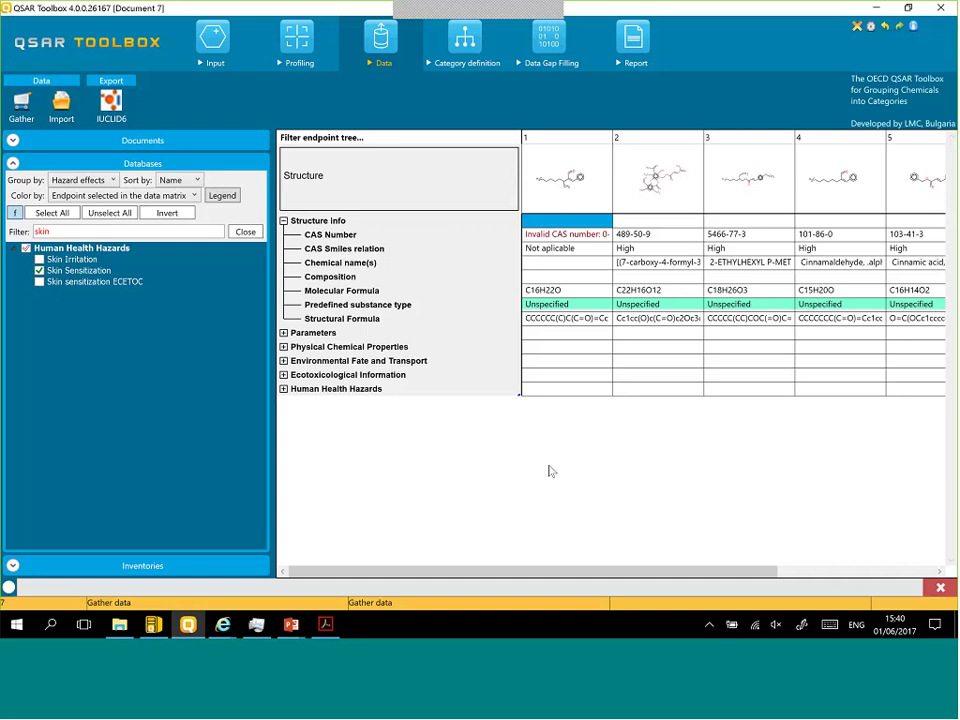
Step: Expand the Human Health Hazards endpoints through Sensitisation, Skin and in Vivo to the GPMT S M W N data row
{"action": "left_click", "coordinate": [565, 341]}
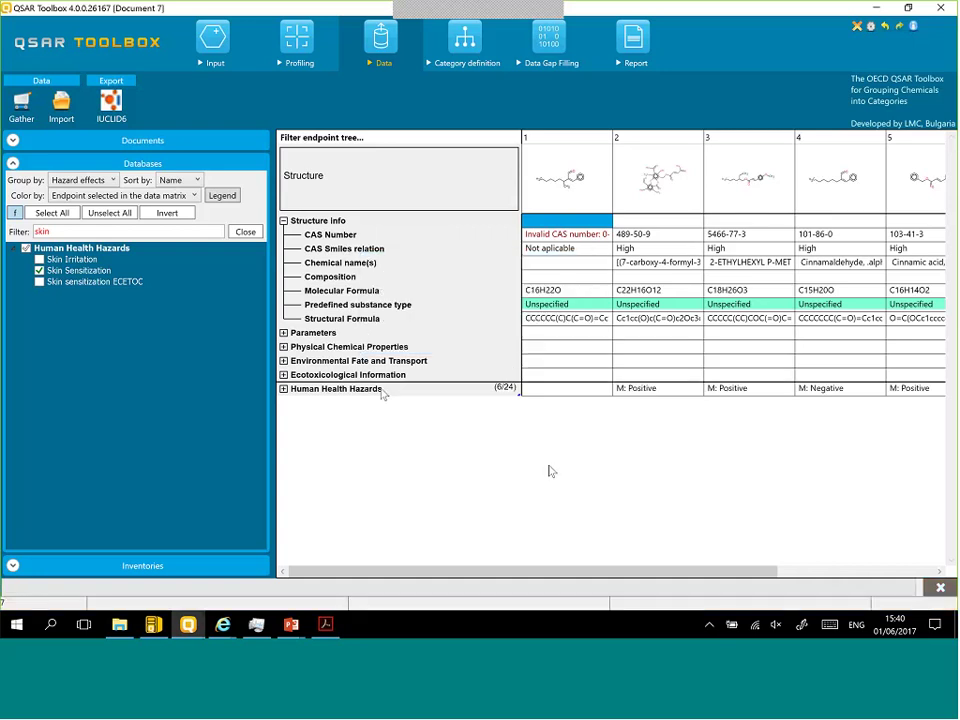
{"action": "double_click", "coordinate": [336, 388]}
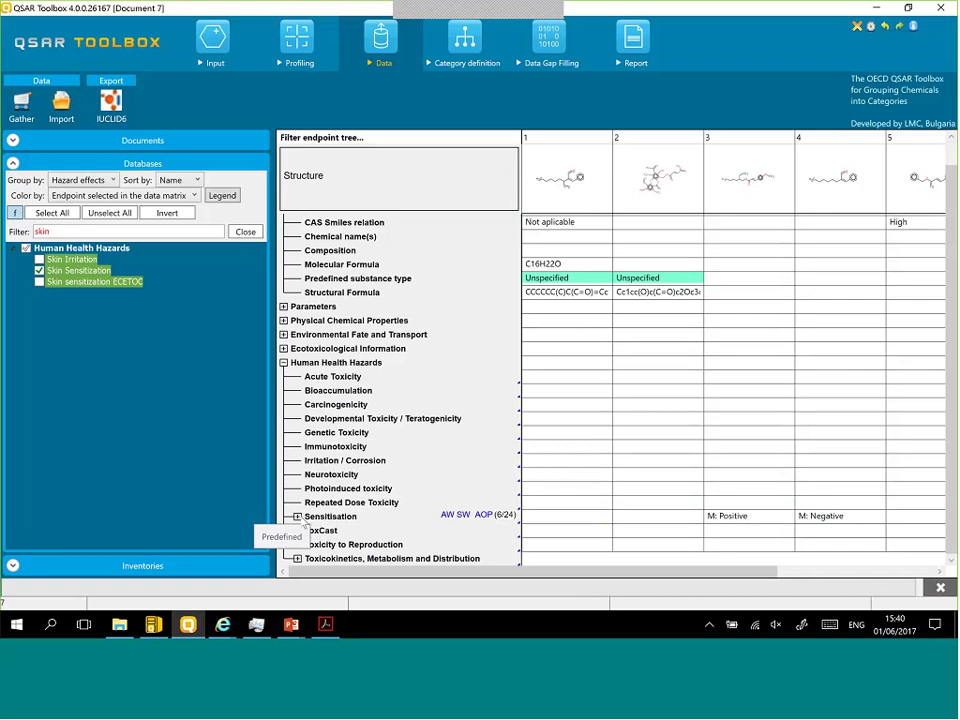
{"action": "left_click", "coordinate": [297, 516]}
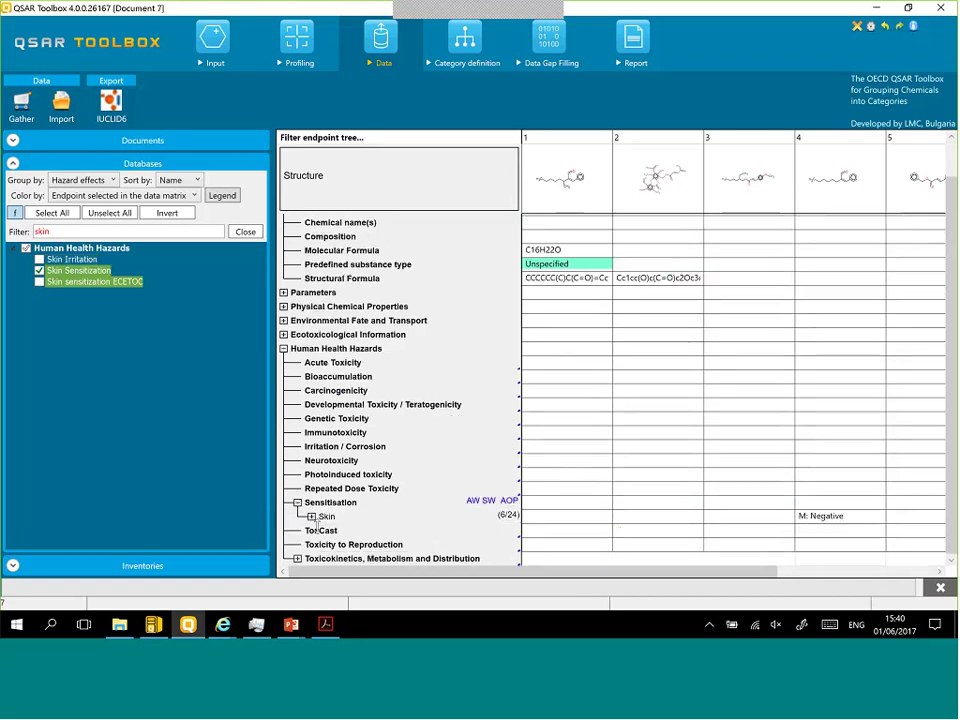
{"action": "left_click", "coordinate": [311, 516]}
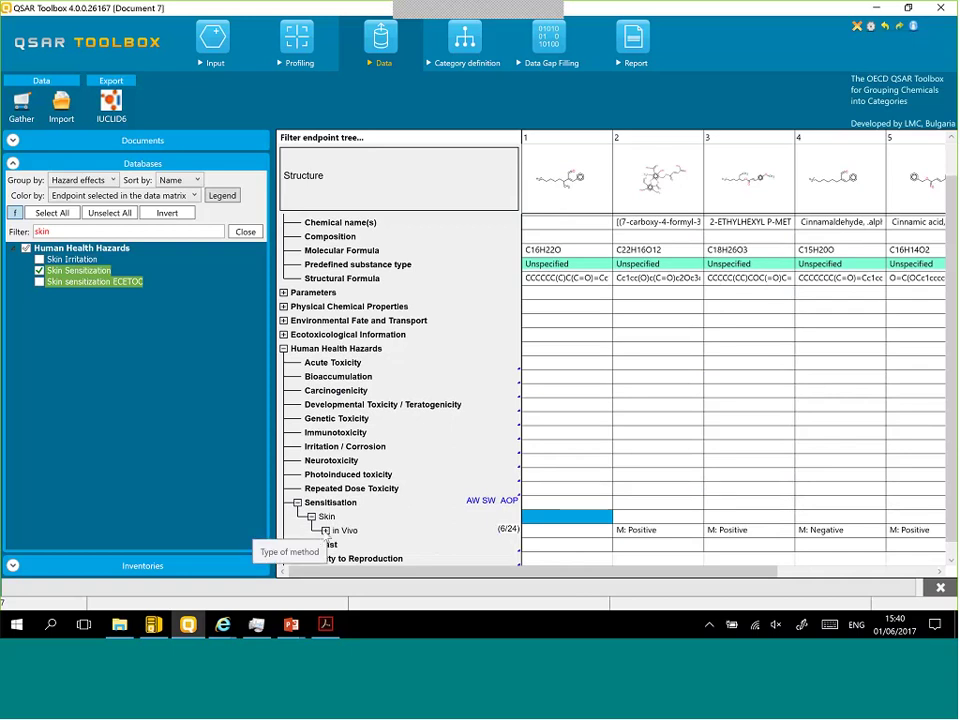
{"action": "left_click", "coordinate": [325, 530]}
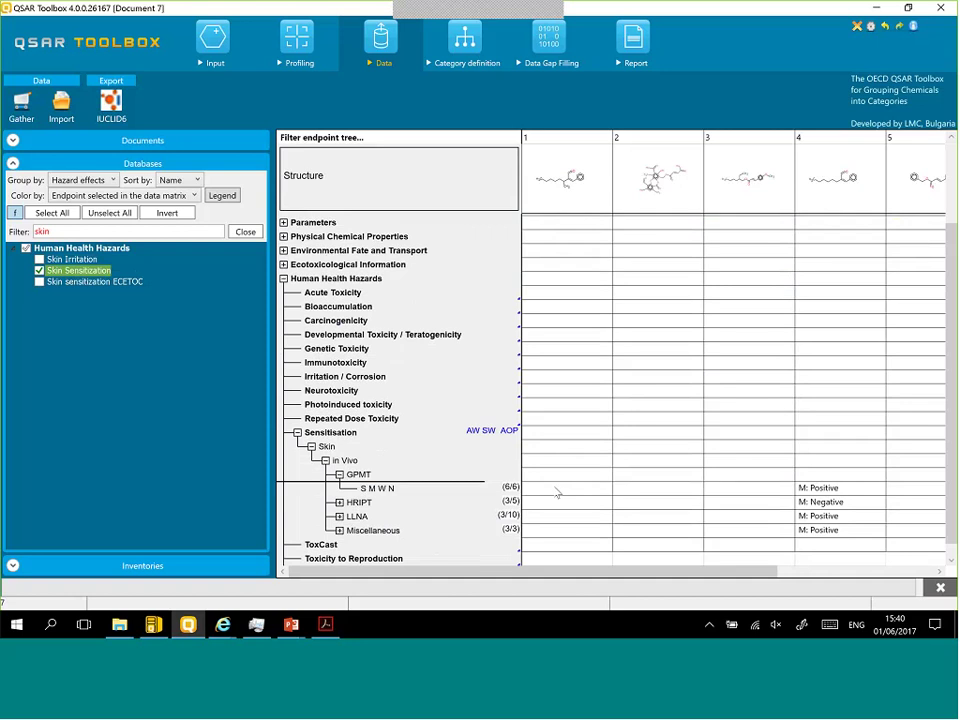
Step: Run a read-across for the first chemical on the GPMT S M W N endpoint and enlarge the prediction chart area
{"action": "left_click_drag", "start_coordinate": [557, 492], "coordinate": [643, 489]}
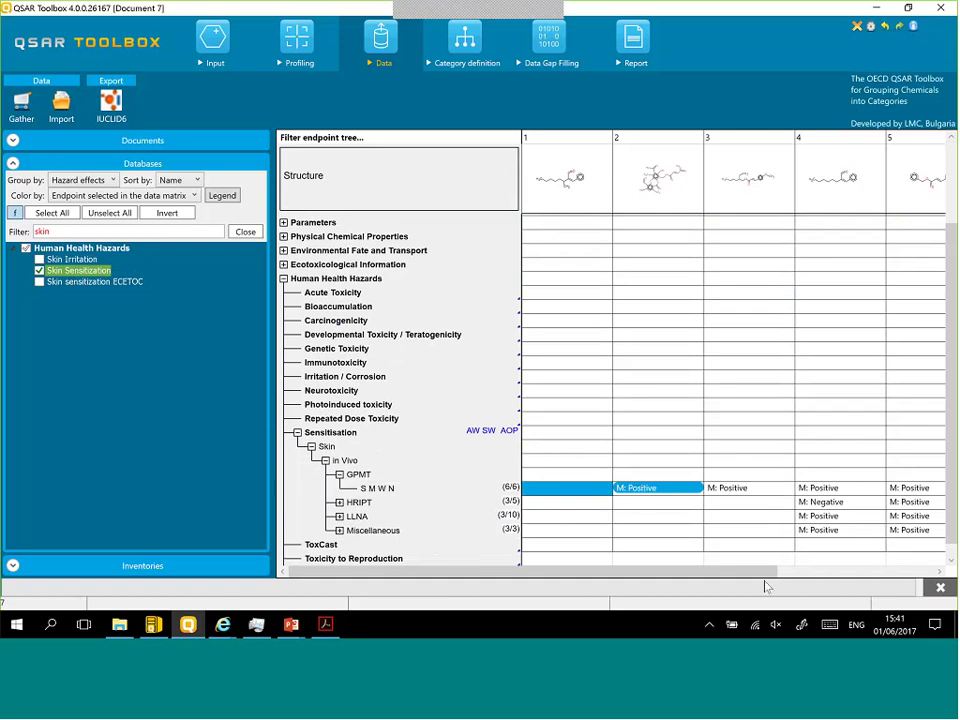
{"action": "left_click", "coordinate": [838, 568]}
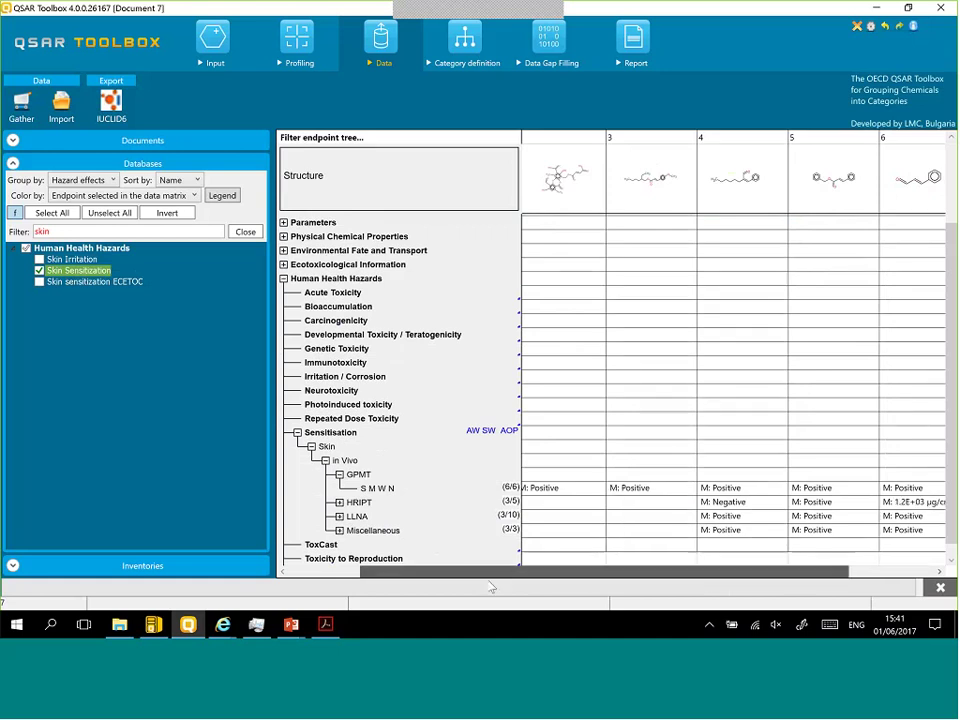
{"action": "left_click", "coordinate": [551, 45]}
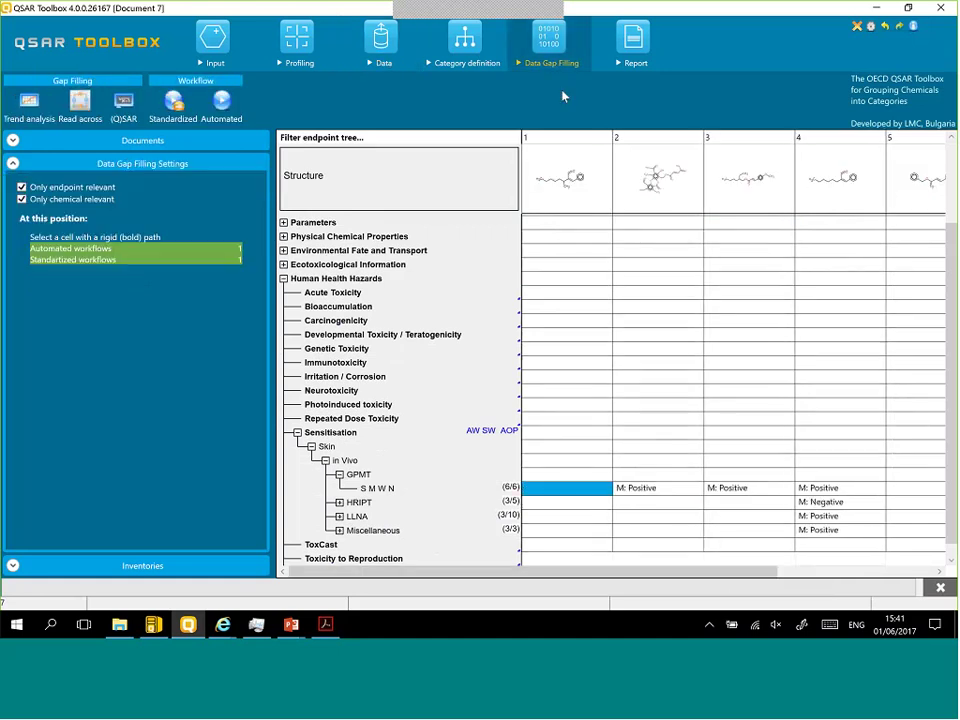
{"action": "left_click", "coordinate": [79, 104]}
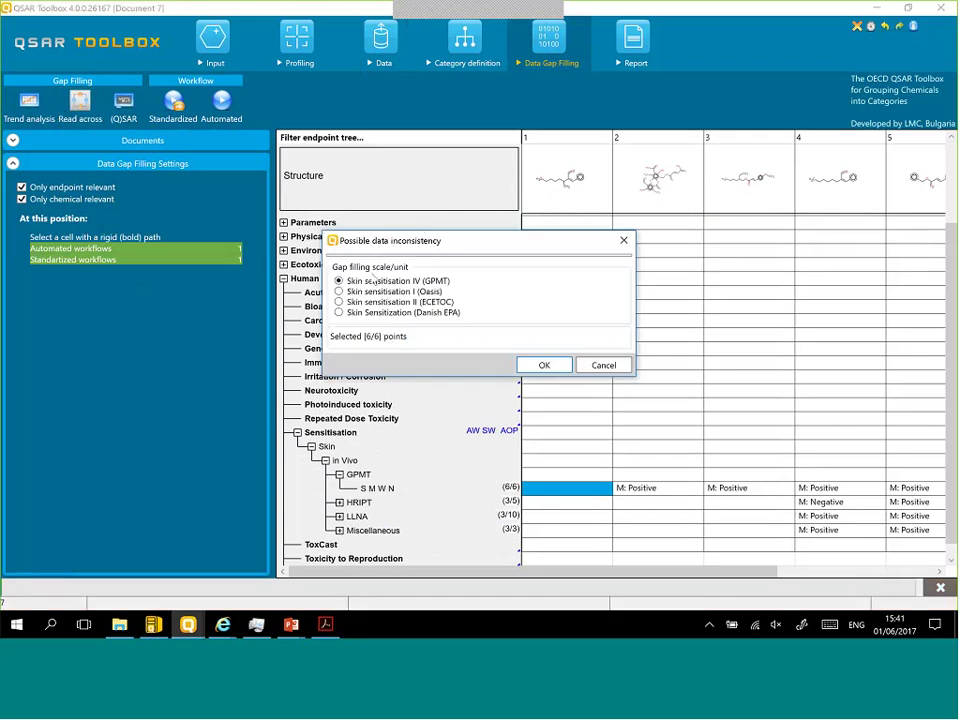
{"action": "mouse_move", "coordinate": [437, 288]}
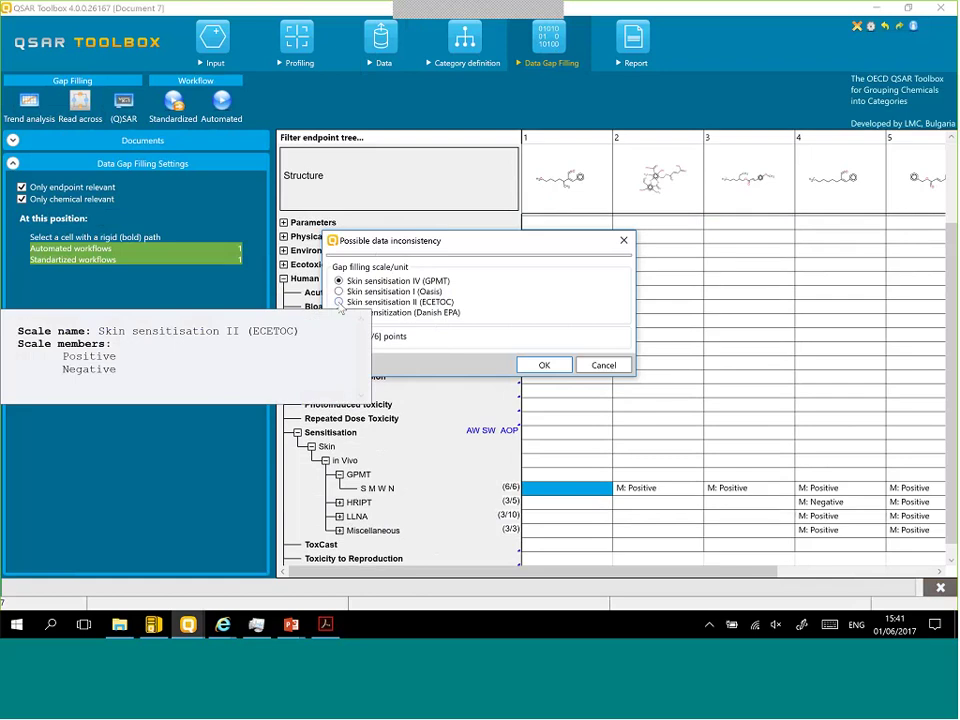
{"action": "left_click", "coordinate": [545, 397]}
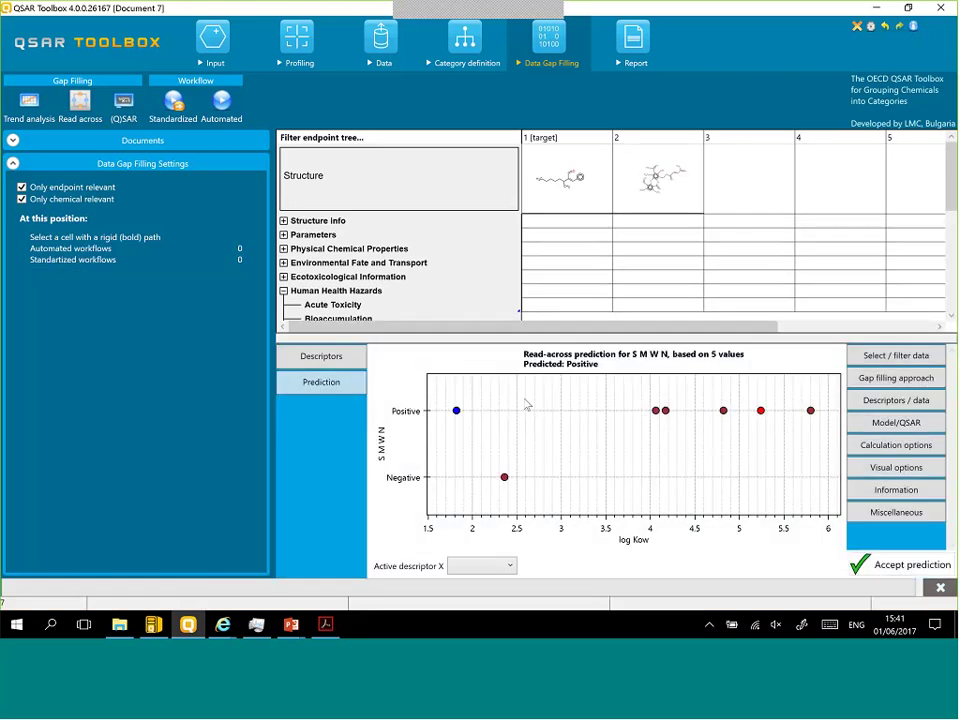
{"action": "left_click_drag", "start_coordinate": [540, 334], "coordinate": [542, 318]}
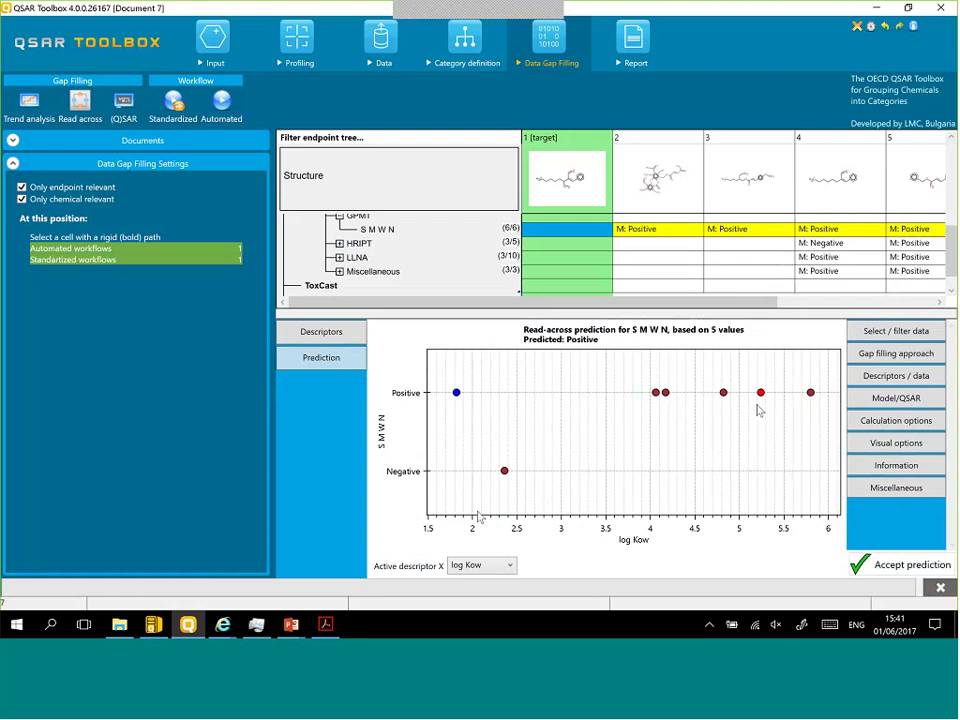
Step: Set the neighbours count to 3 in the read-across prediction approach options
{"action": "left_click", "coordinate": [896, 420]}
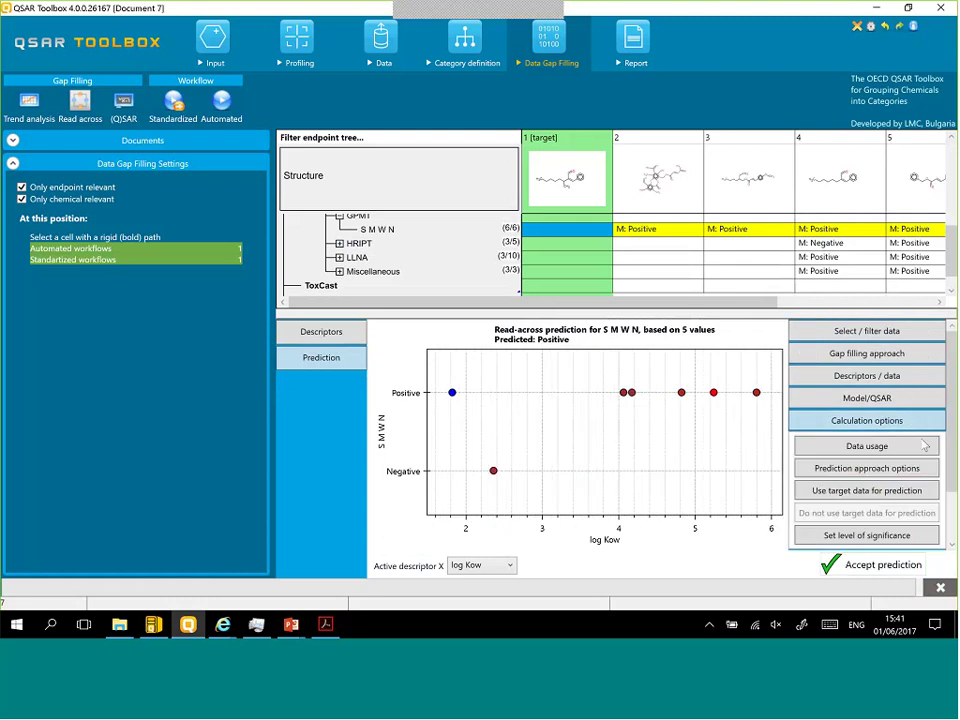
{"action": "left_click", "coordinate": [914, 475]}
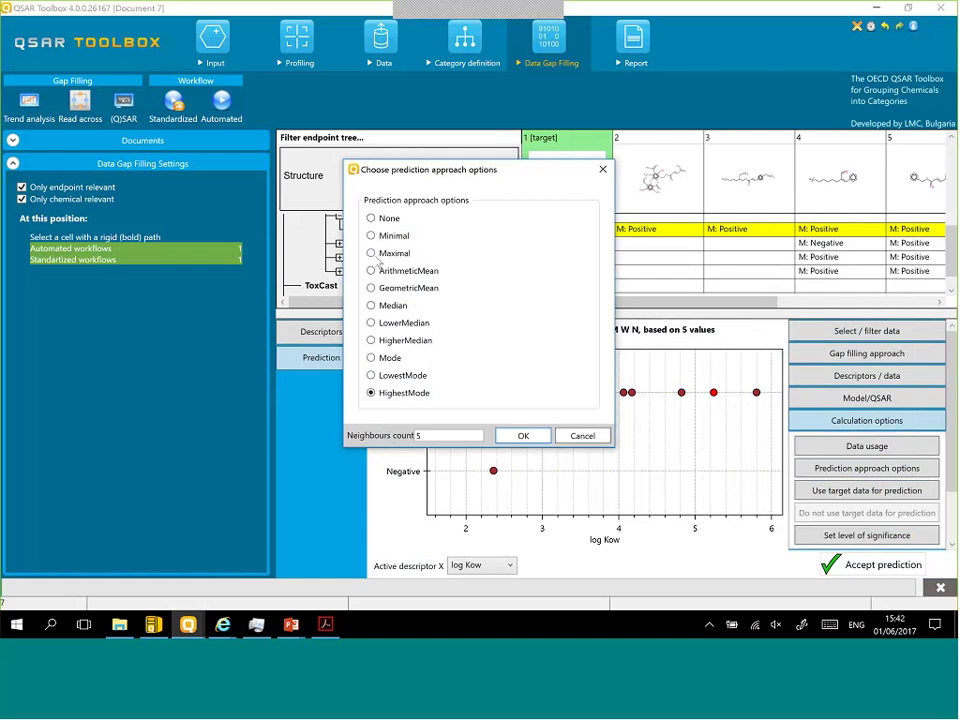
{"action": "left_click", "coordinate": [418, 436]}
{"action": "type", "text": "3"}
{"action": "left_click", "coordinate": [523, 436]}
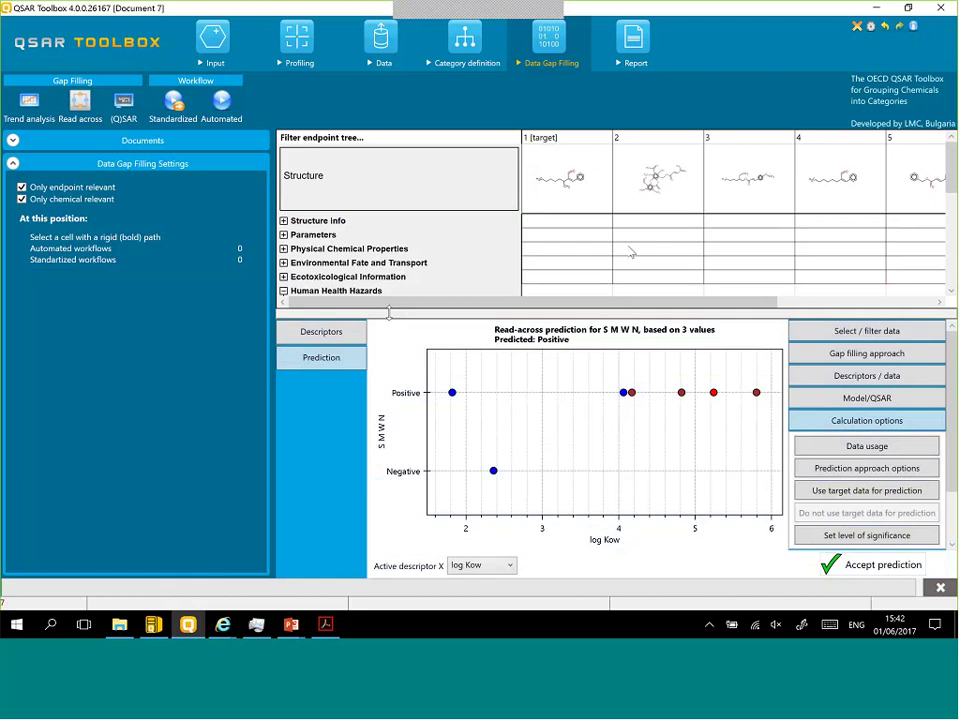
Step: Create a new document, load the chemical list trend.smi into it and look through the imported structures
{"action": "left_click", "coordinate": [210, 55]}
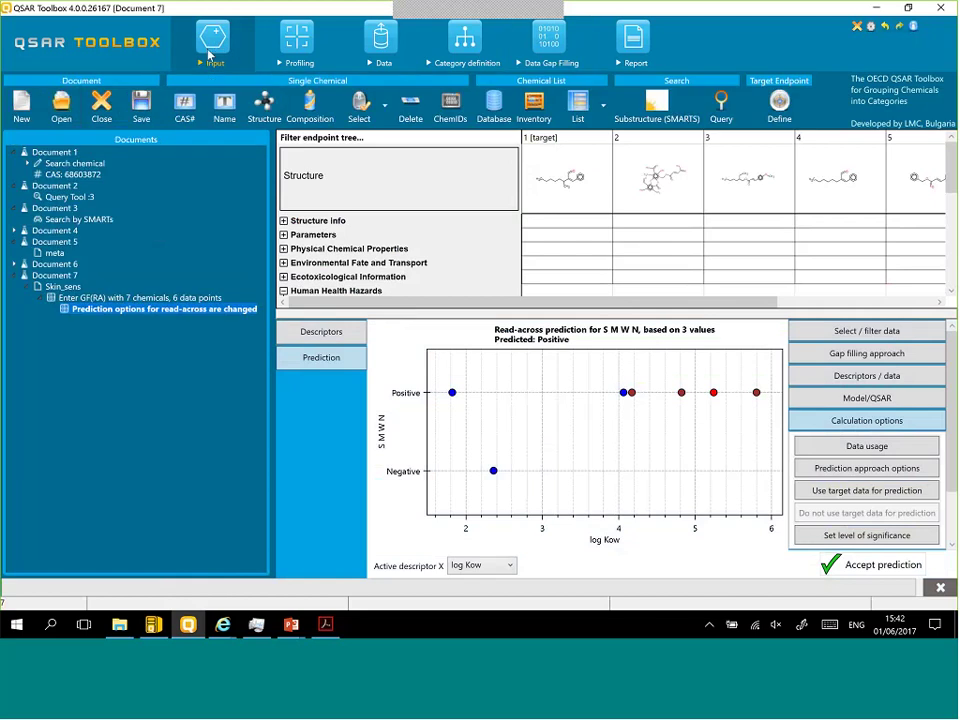
{"action": "left_click", "coordinate": [20, 102]}
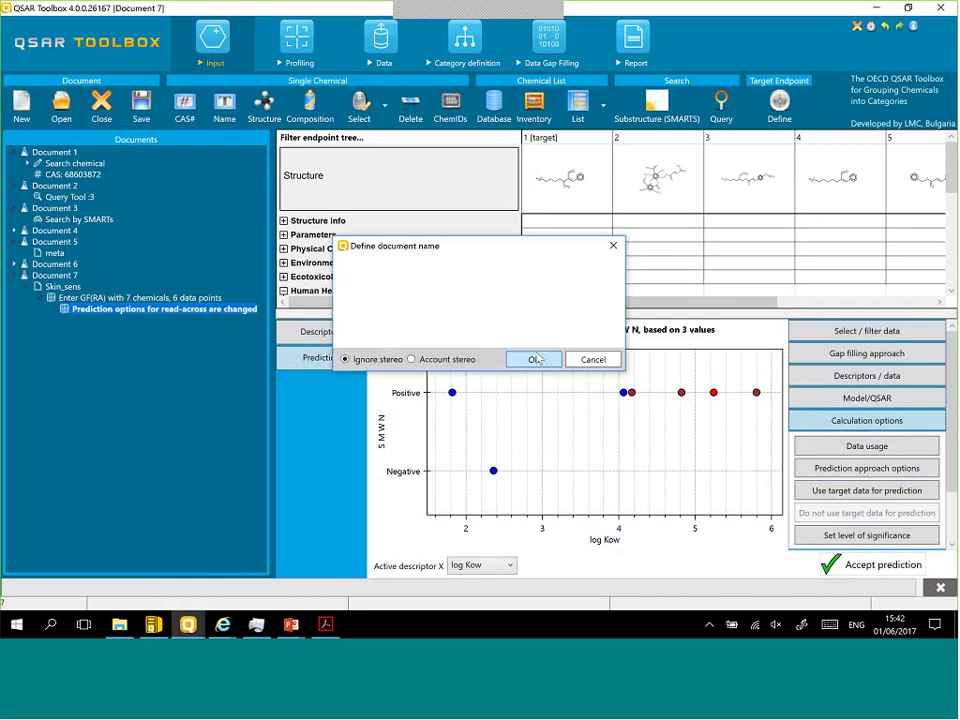
{"action": "left_click", "coordinate": [535, 359]}
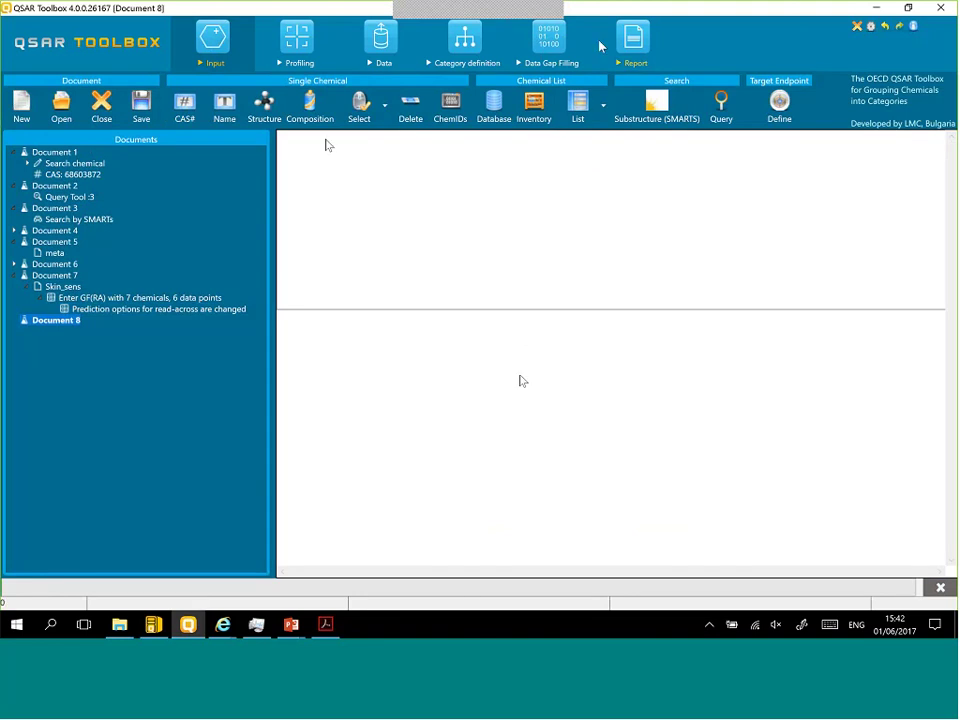
{"action": "left_click", "coordinate": [580, 110]}
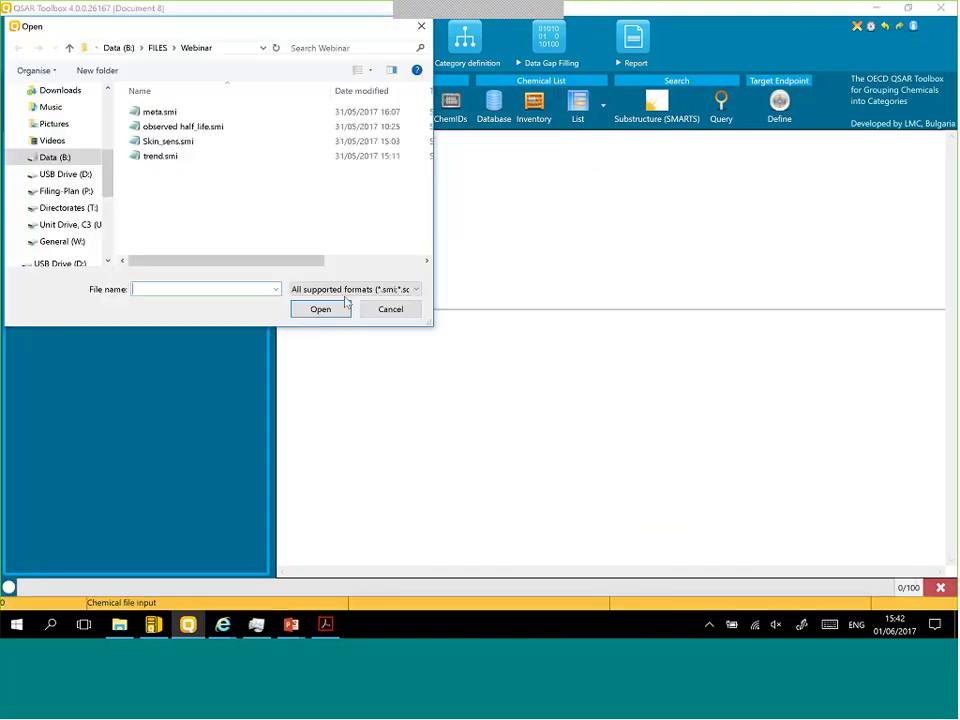
{"action": "left_click", "coordinate": [155, 157]}
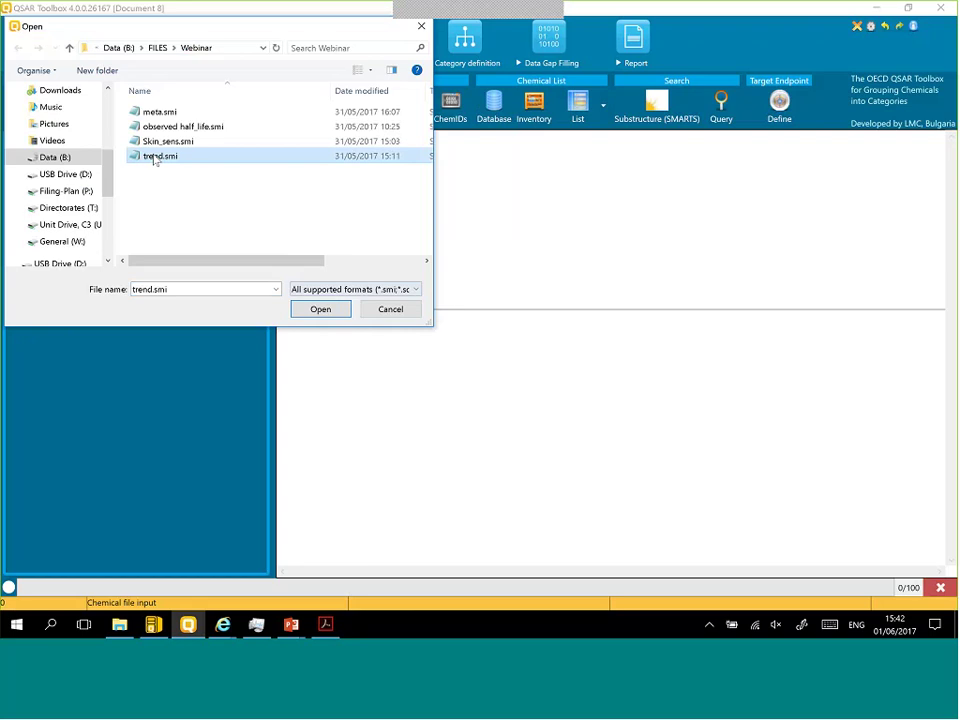
{"action": "left_click", "coordinate": [320, 309]}
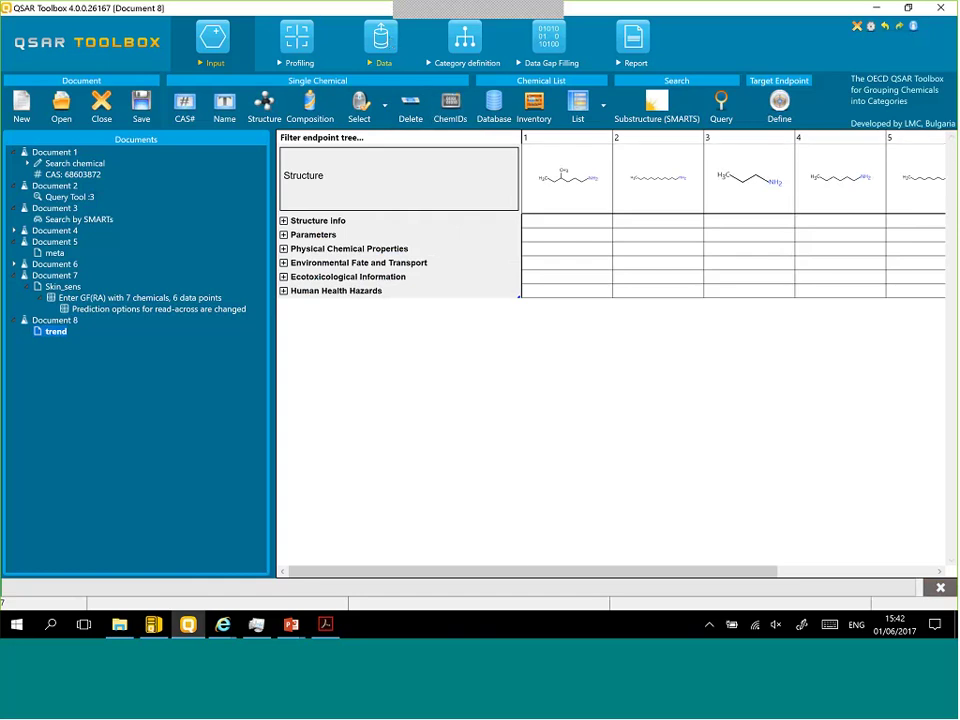
{"action": "left_click", "coordinate": [869, 570]}
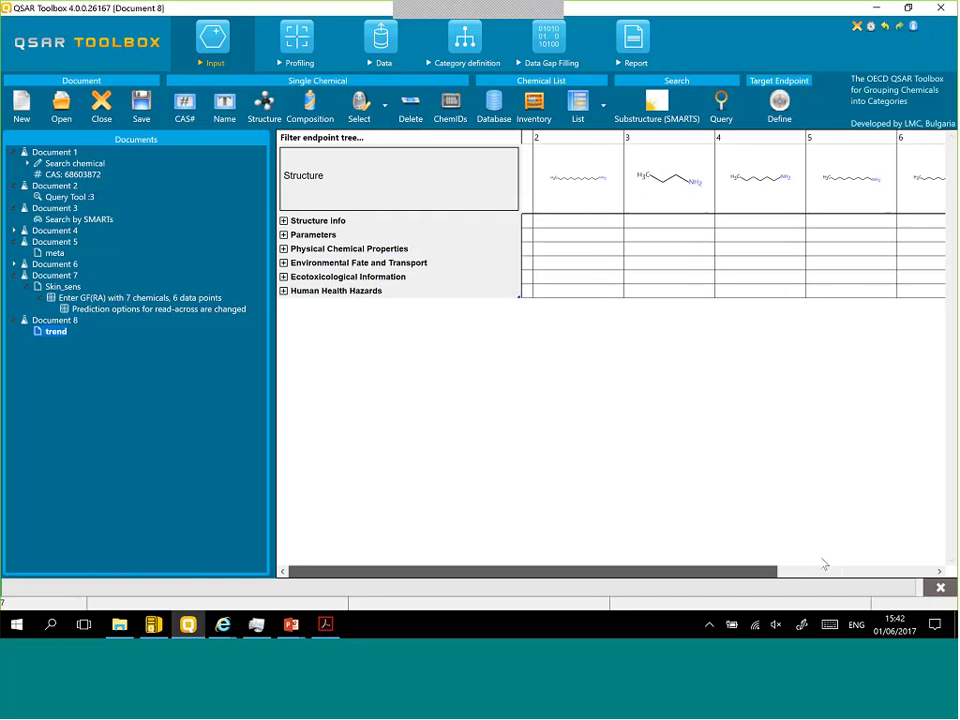
{"action": "left_click_drag", "start_coordinate": [868, 562], "coordinate": [463, 581]}
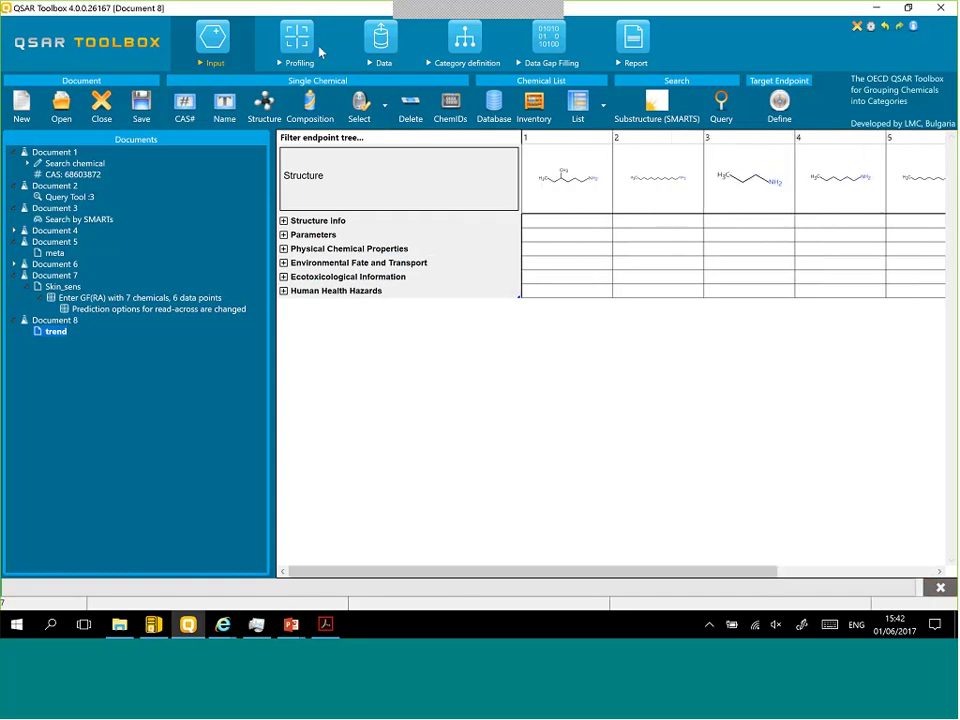
Step: Clear the "skin" database filter, expand the Ecotoxicological Information endpoints and select the ECOTOX database
{"action": "left_click", "coordinate": [389, 58]}
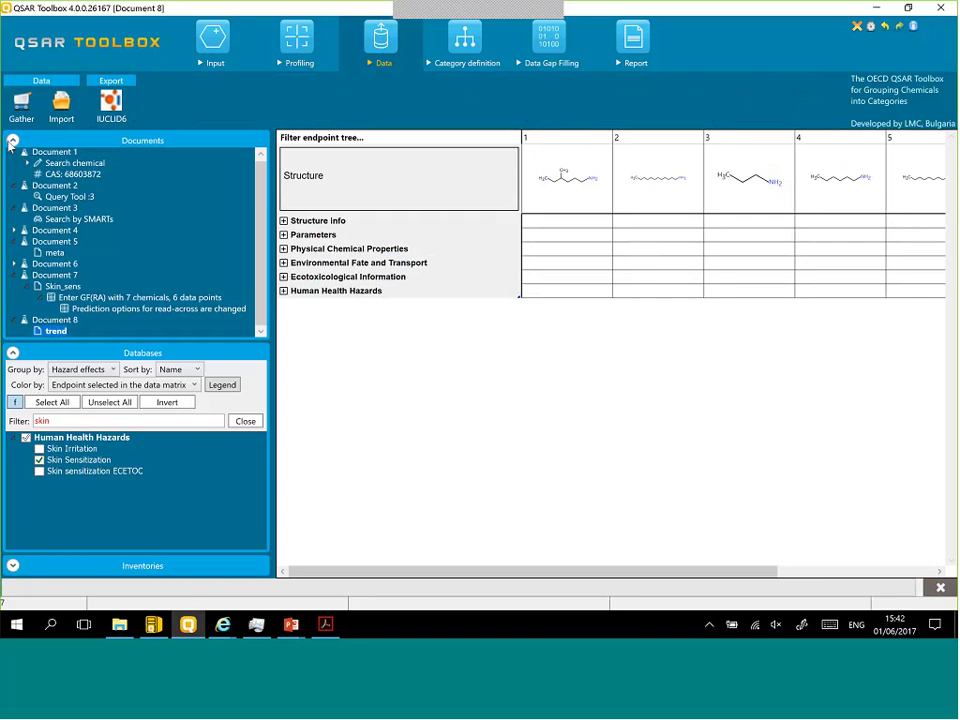
{"action": "left_click", "coordinate": [12, 141]}
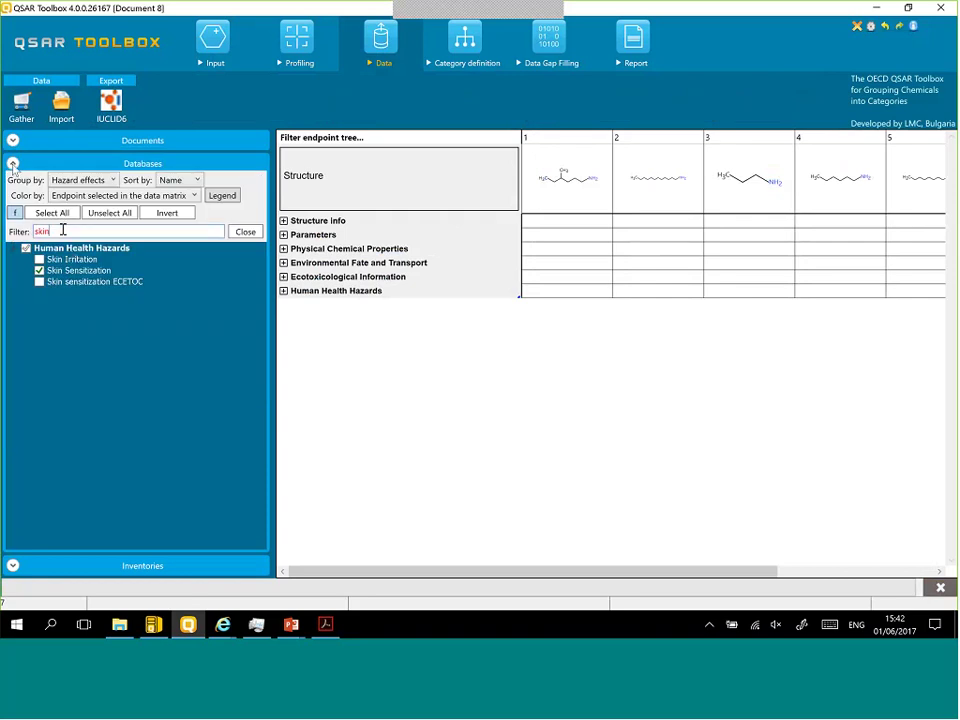
{"action": "left_click_drag", "start_coordinate": [64, 231], "coordinate": [30, 232]}
{"action": "key", "text": "BackSpace"}
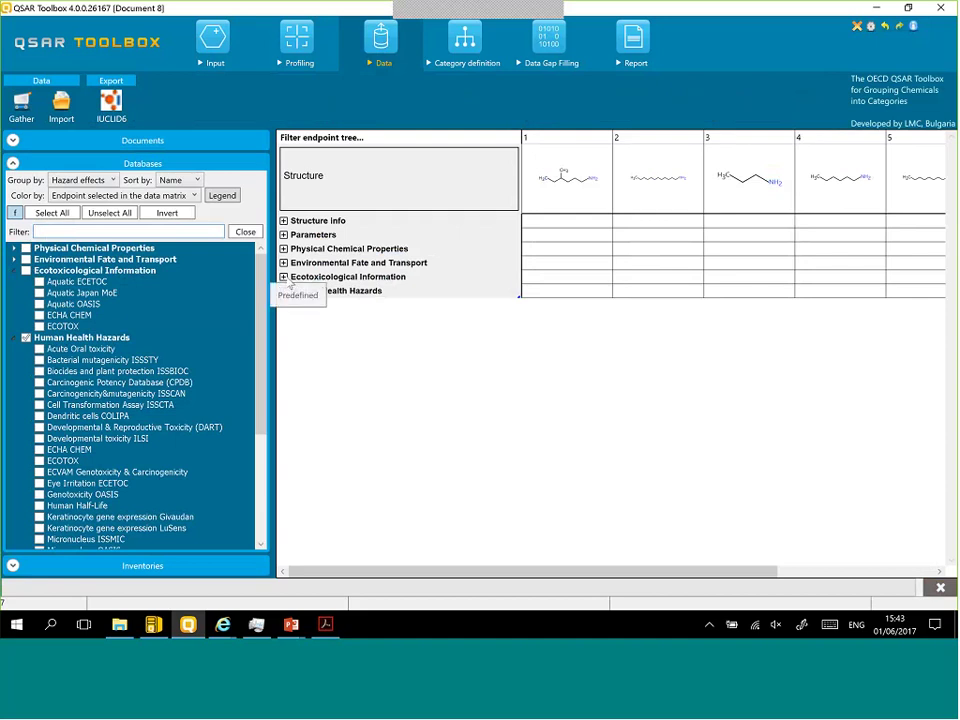
{"action": "double_click", "coordinate": [565, 277]}
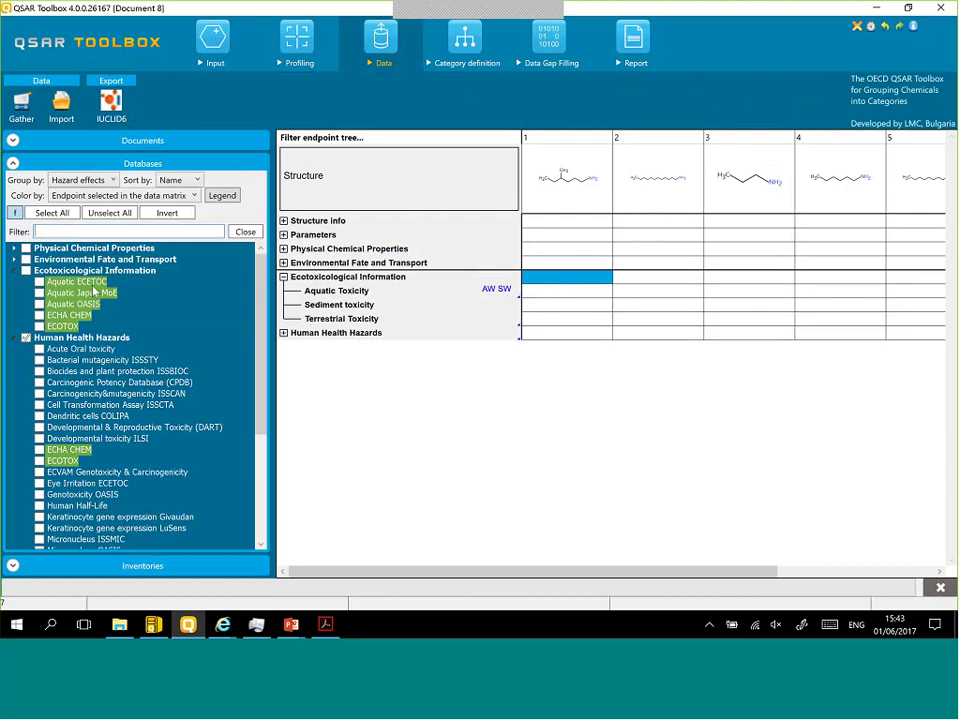
{"action": "left_click", "coordinate": [39, 326]}
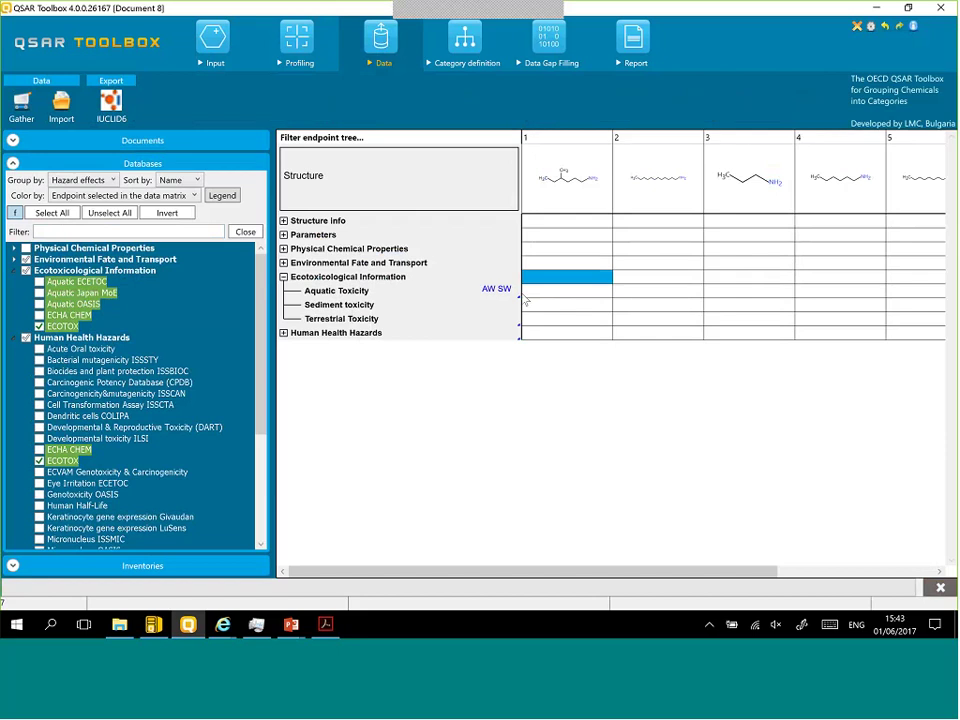
Step: Gather data for only the Aquatic Toxicity endpoint under Ecotoxicological Information and look through the retrieved values
{"action": "left_click", "coordinate": [527, 292]}
{"action": "left_click", "coordinate": [21, 103]}
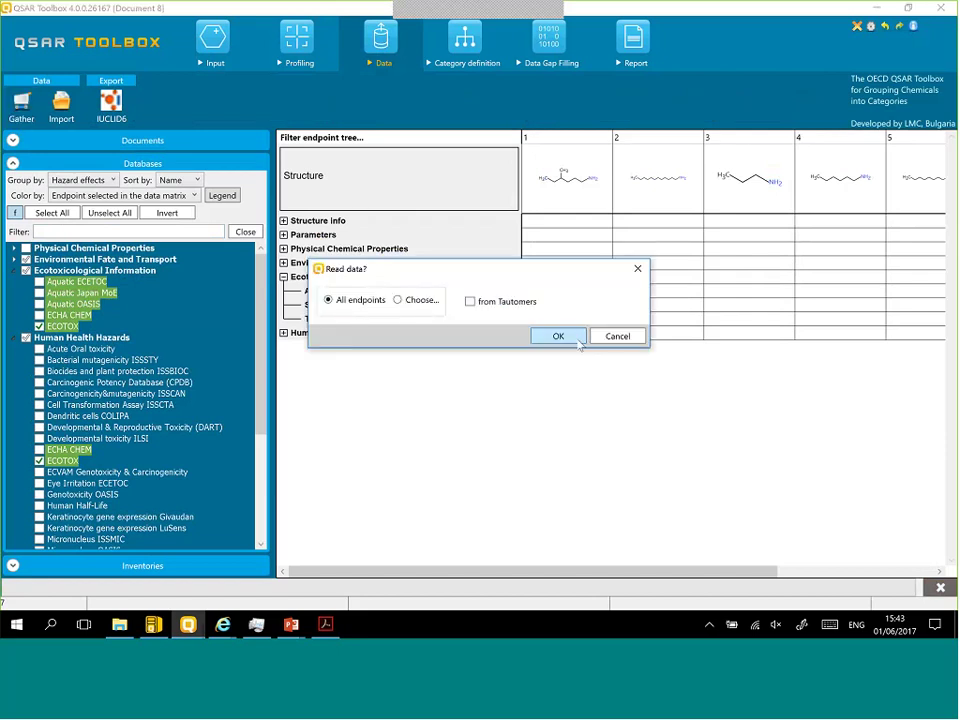
{"action": "left_click", "coordinate": [397, 299]}
{"action": "left_click", "coordinate": [320, 350]}
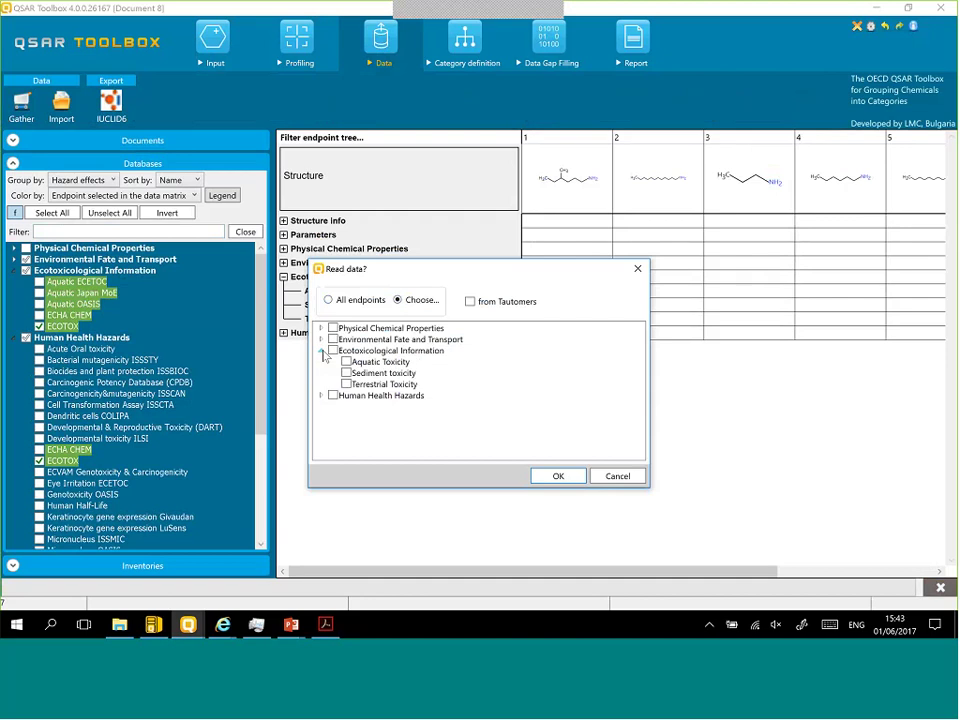
{"action": "left_click", "coordinate": [346, 361]}
{"action": "left_click", "coordinate": [558, 476]}
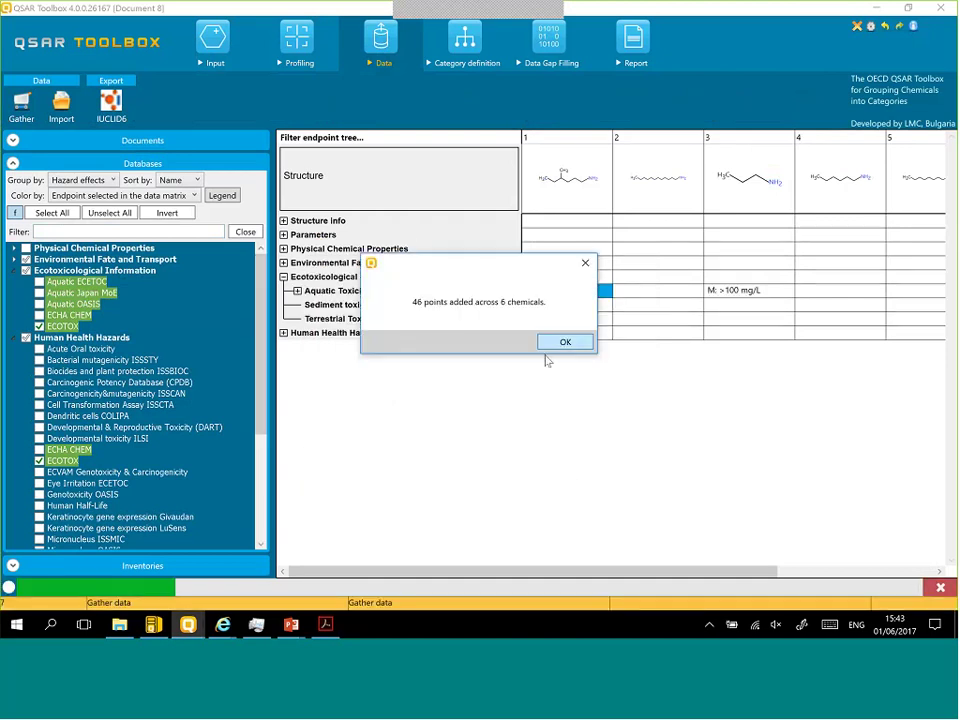
{"action": "left_click", "coordinate": [551, 346]}
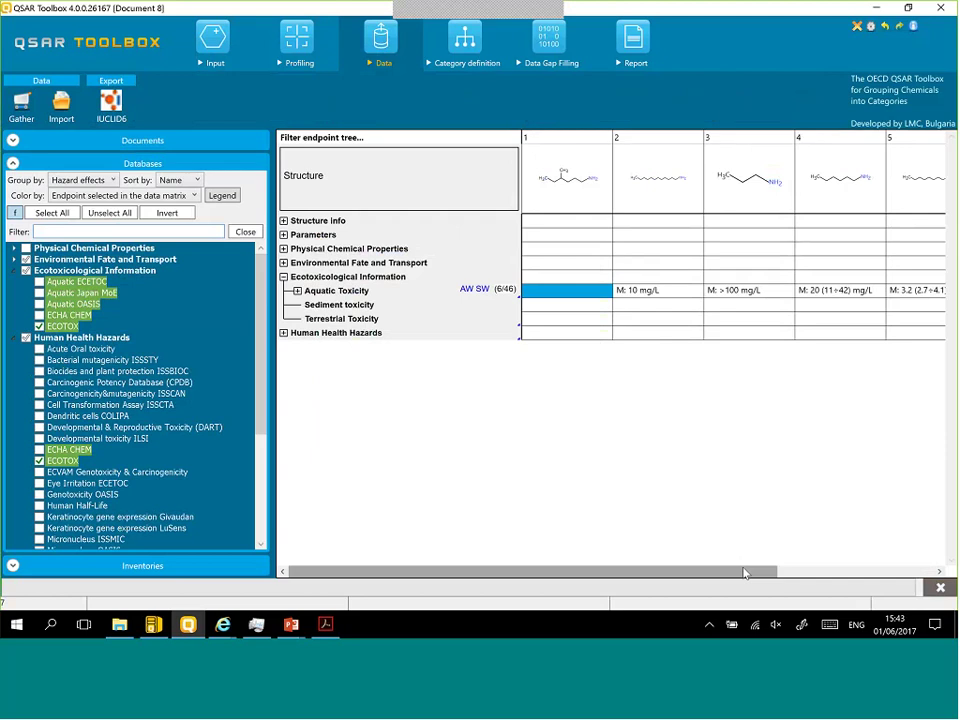
{"action": "left_click_drag", "start_coordinate": [744, 573], "coordinate": [396, 564]}
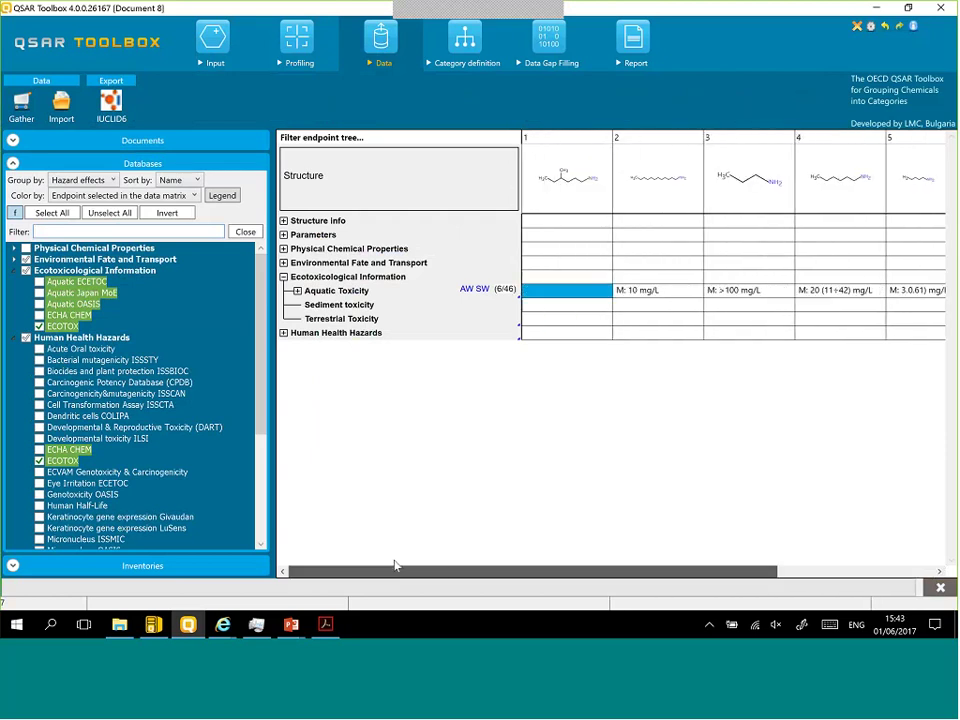
{"action": "left_click", "coordinate": [549, 42]}
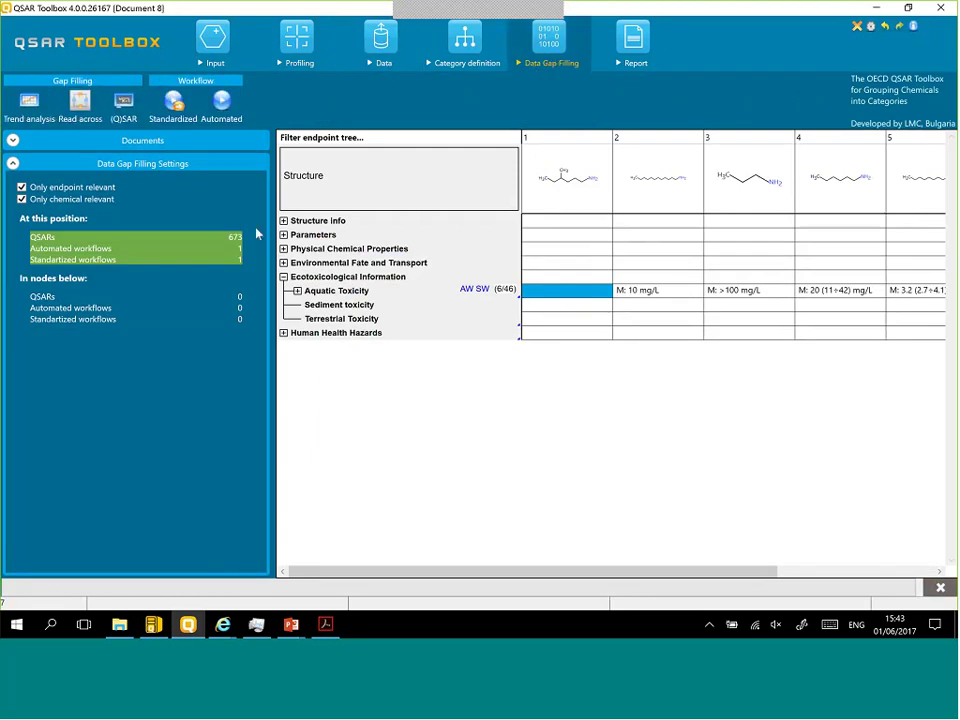
{"action": "left_click", "coordinate": [28, 106]}
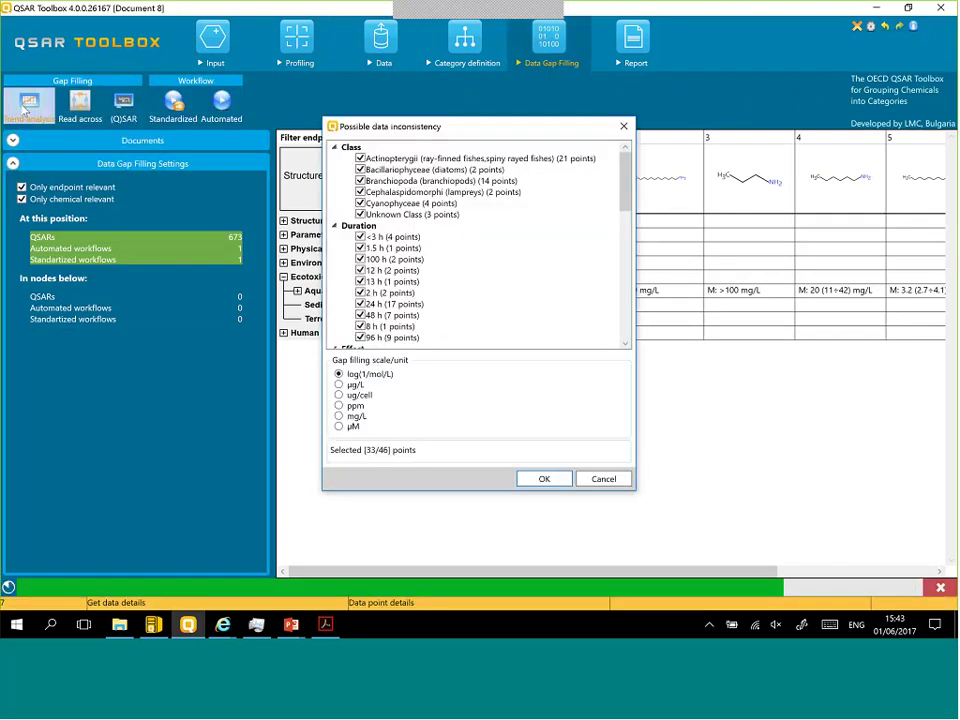
{"action": "left_click", "coordinate": [542, 480]}
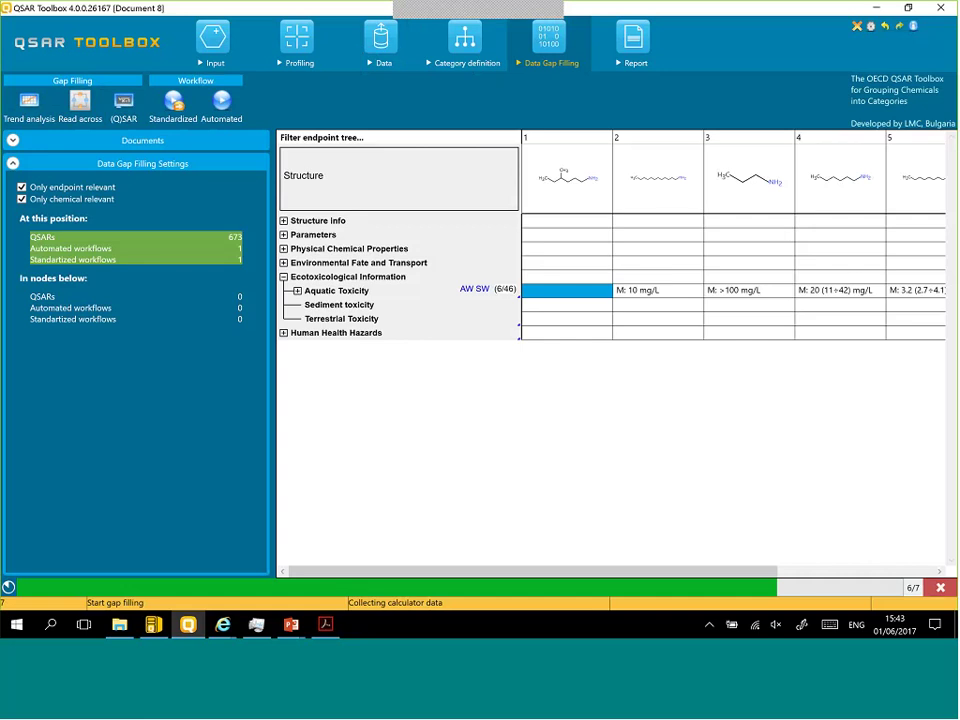
{"action": "left_click", "coordinate": [940, 587]}
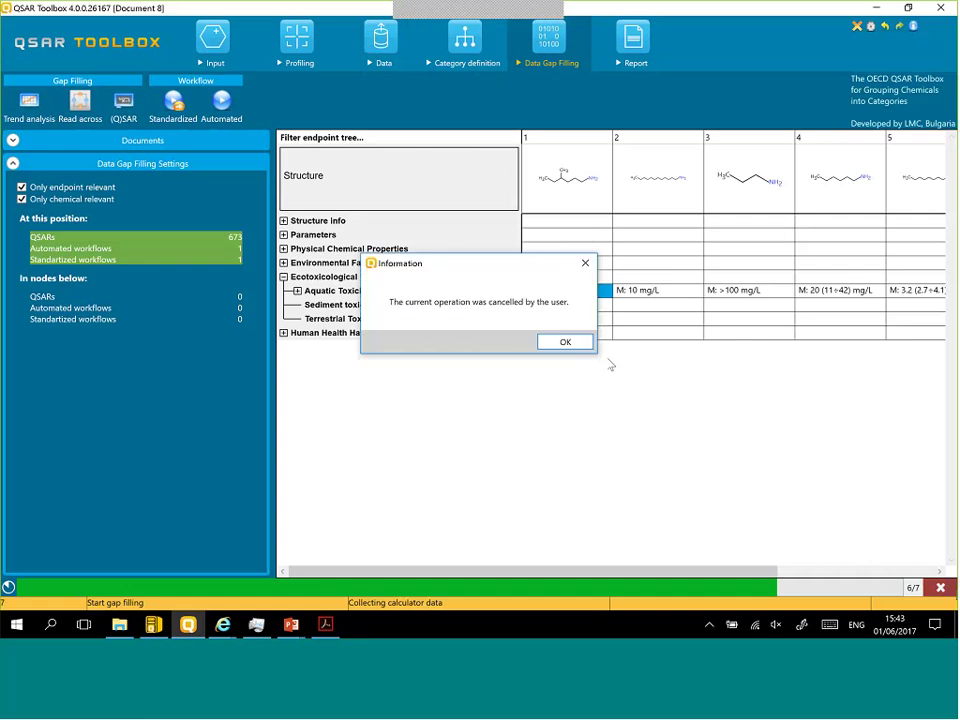
{"action": "left_click", "coordinate": [564, 342]}
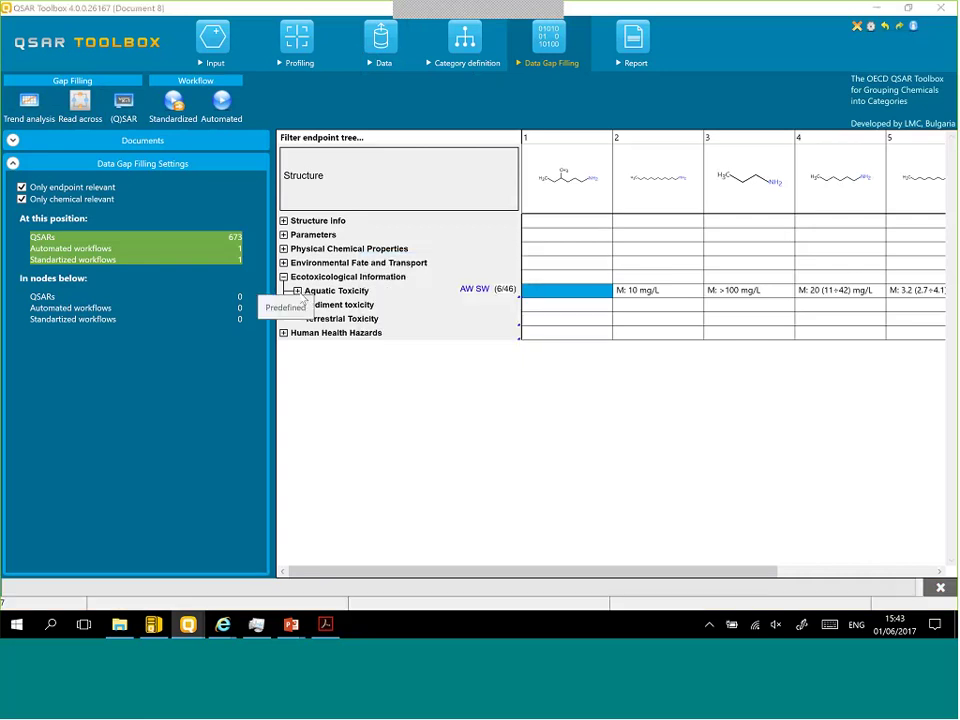
Step: Expand the Aquatic Toxicity endpoint and filter the endpoint tree by "pimephales"
{"action": "left_click", "coordinate": [298, 291]}
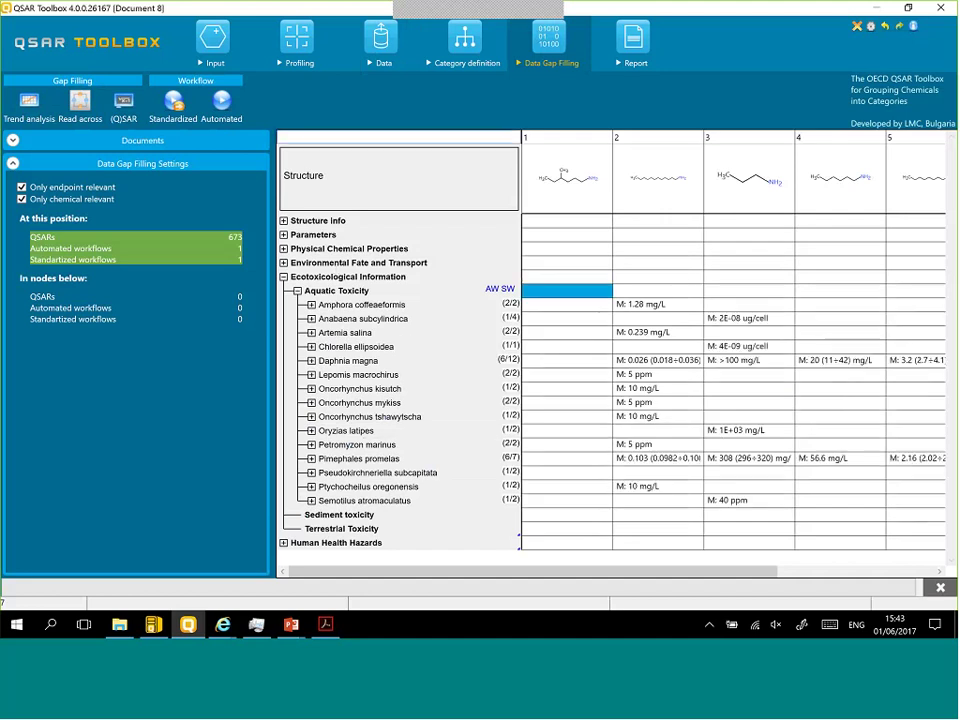
{"action": "type", "text": "pi"}
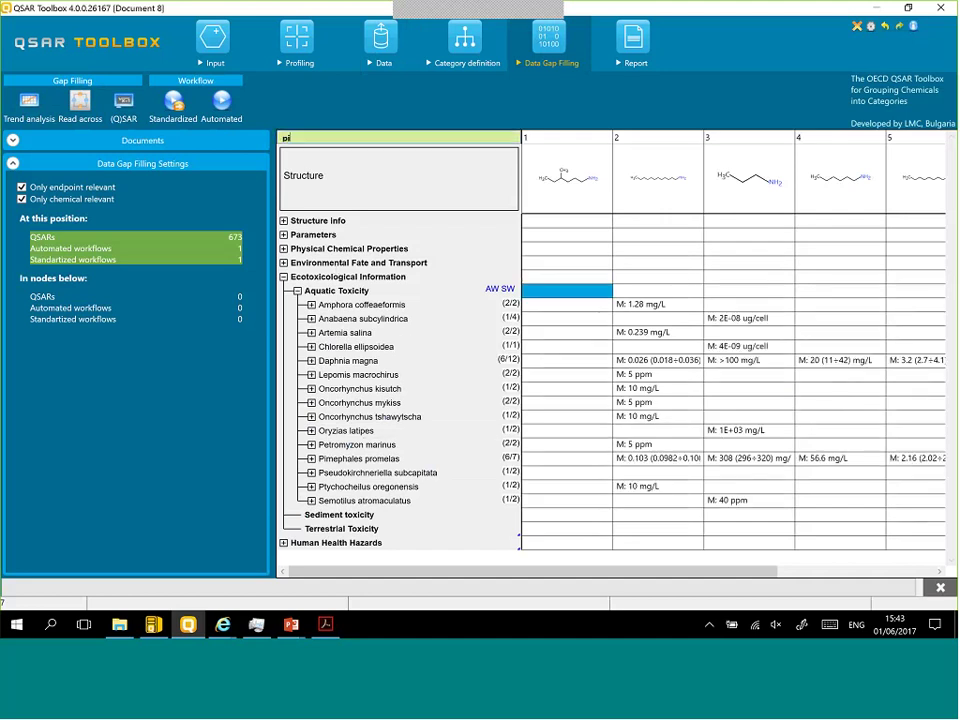
{"action": "type", "text": "mephales"}
{"action": "key", "text": "Return"}
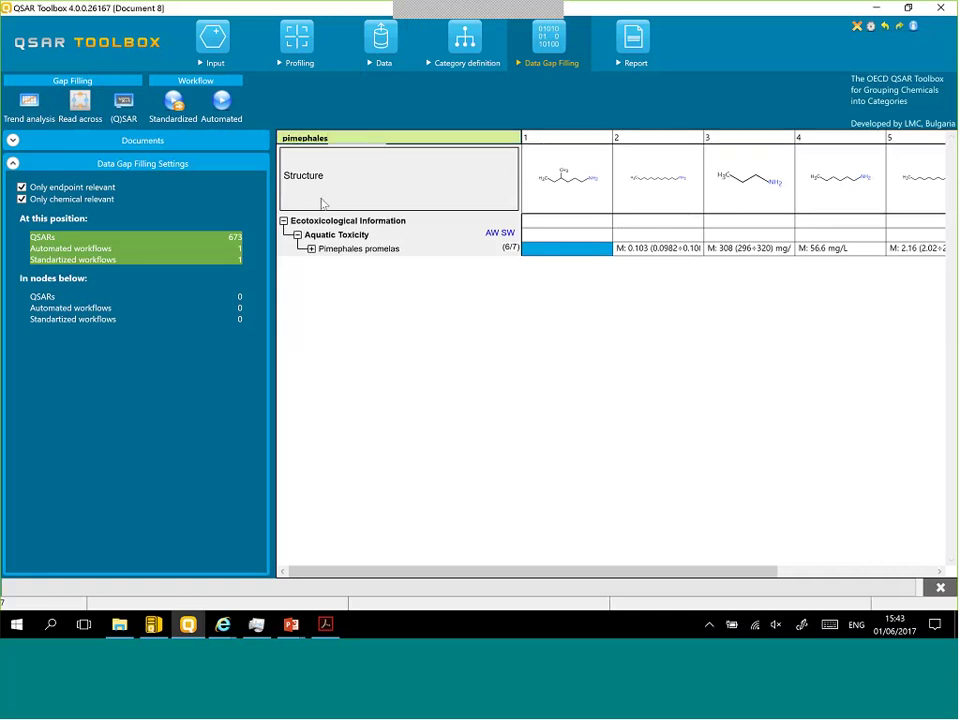
Step: Expand Pimephales promelas through 96 h, Mortality, LC50, Animalia and Chordata, and select chemical 1's empty Actinopterygii cell
{"action": "left_click", "coordinate": [311, 248]}
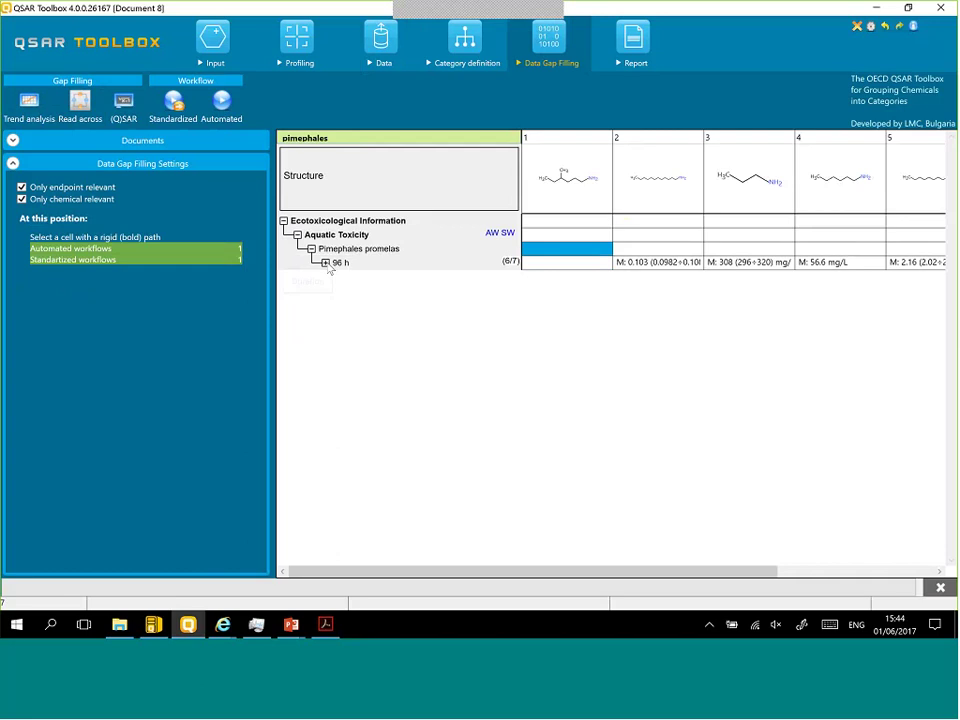
{"action": "left_click", "coordinate": [325, 262]}
{"action": "left_click", "coordinate": [339, 276]}
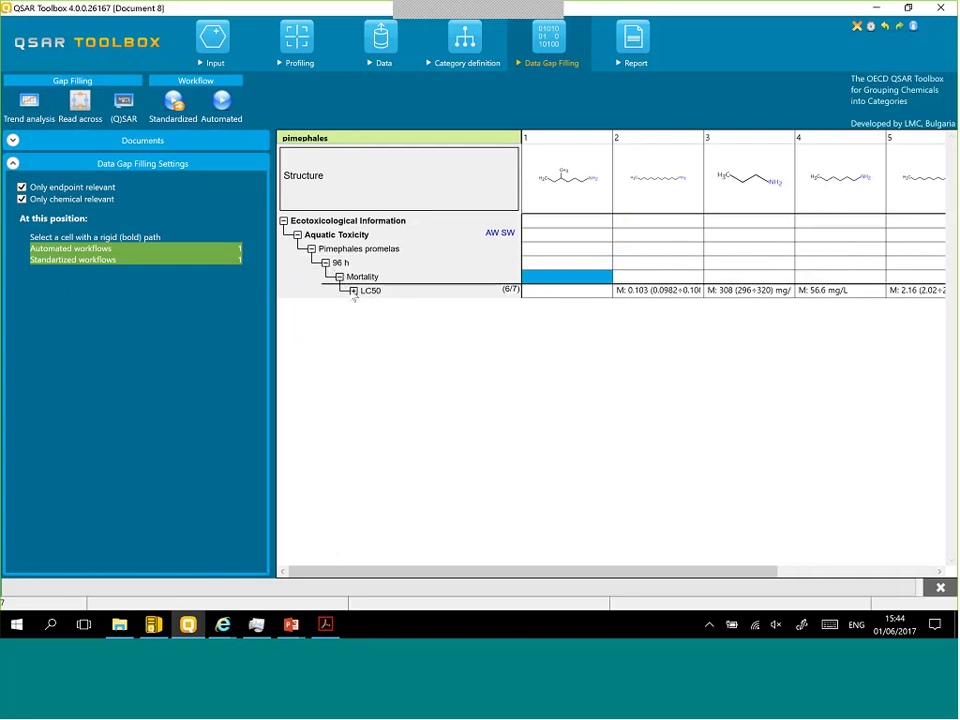
{"action": "left_click", "coordinate": [353, 290]}
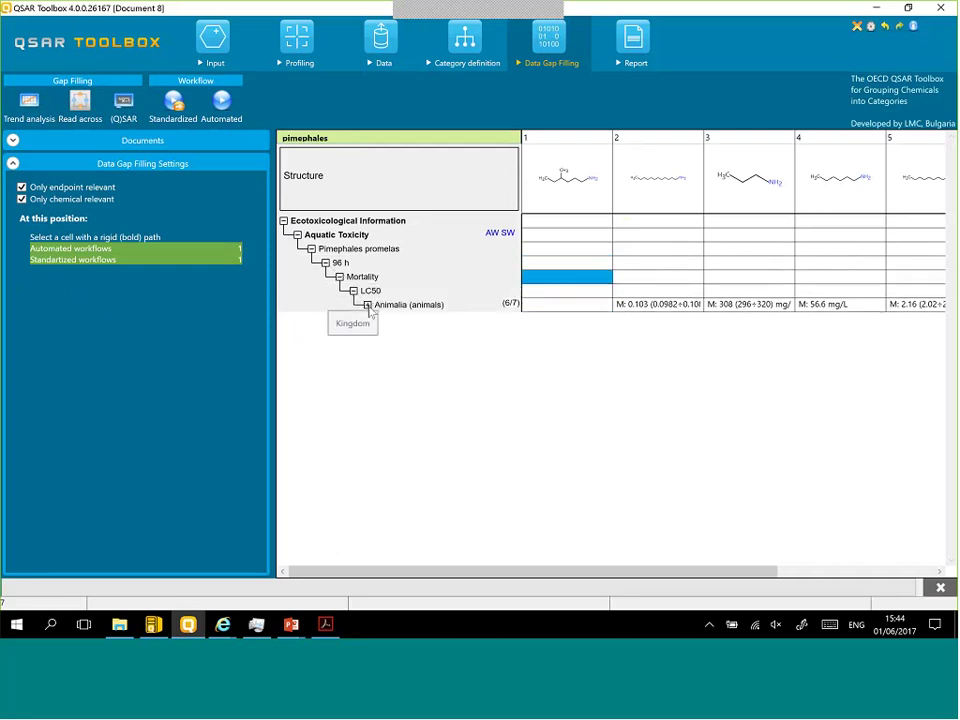
{"action": "left_click", "coordinate": [368, 305]}
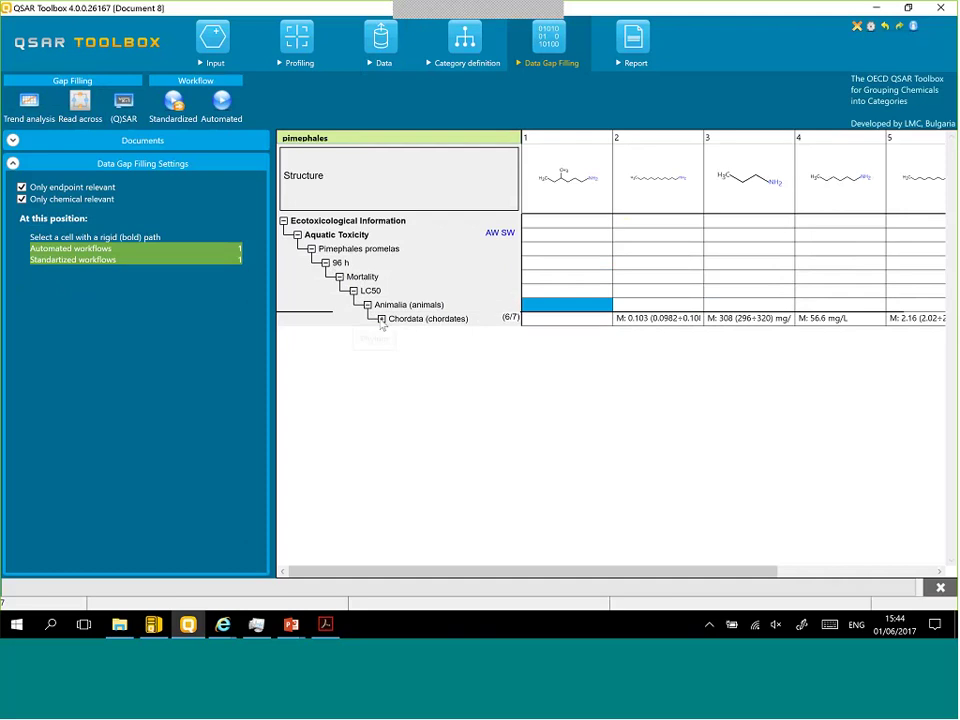
{"action": "left_click", "coordinate": [381, 319]}
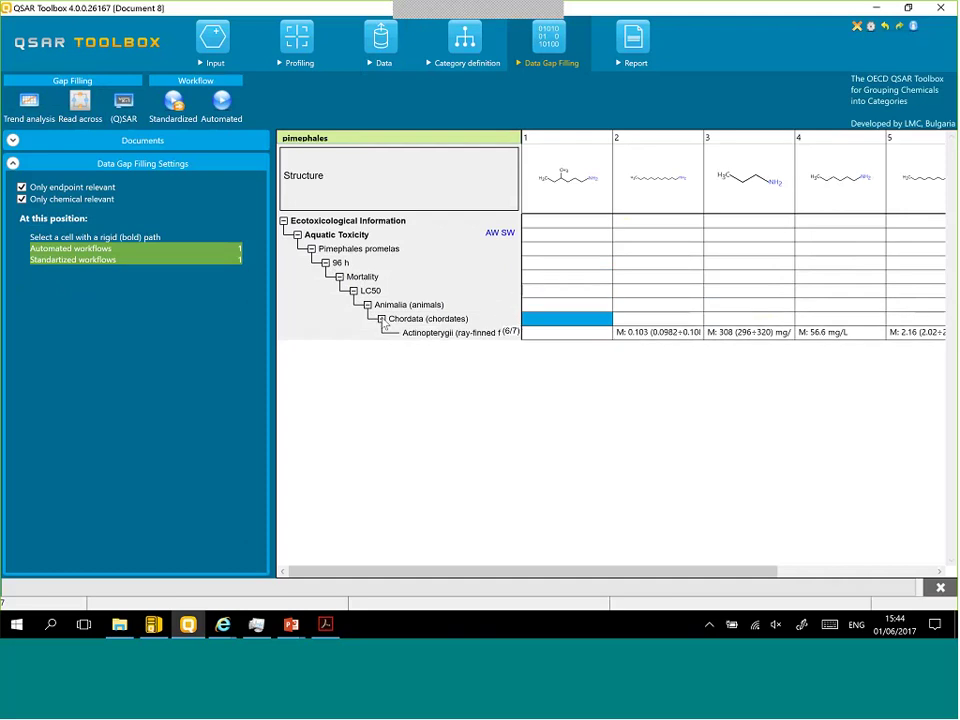
{"action": "left_click", "coordinate": [538, 334]}
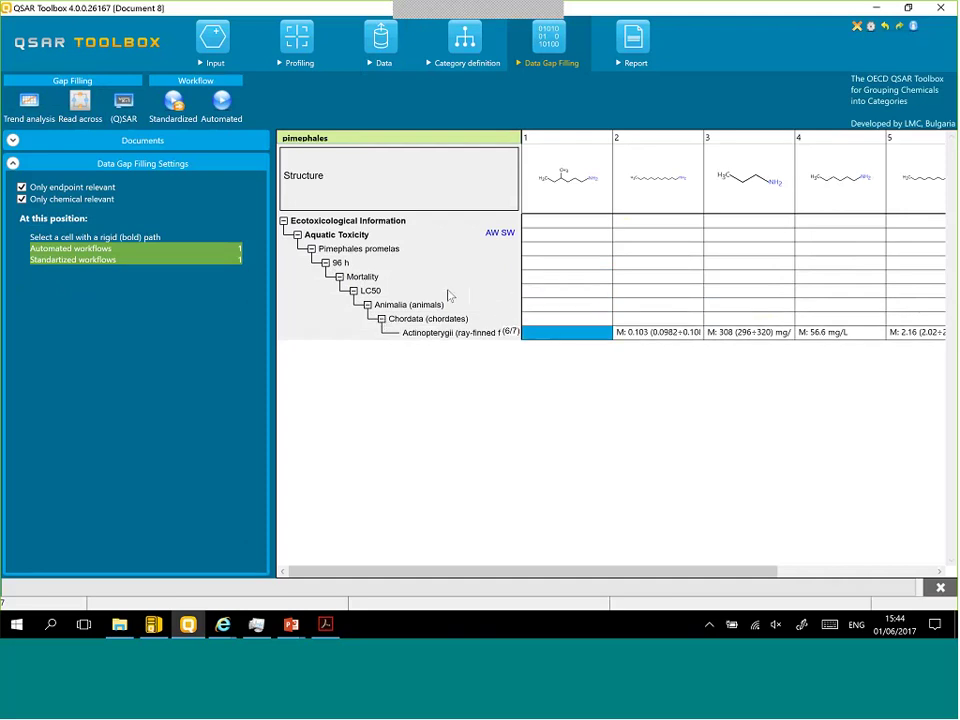
Step: Run trend analysis on the selected Pimephales promelas LC50 cell, using the log(1/mol/L) scale
{"action": "left_click_drag", "start_coordinate": [486, 241], "coordinate": [486, 237]}
{"action": "left_click", "coordinate": [27, 103]}
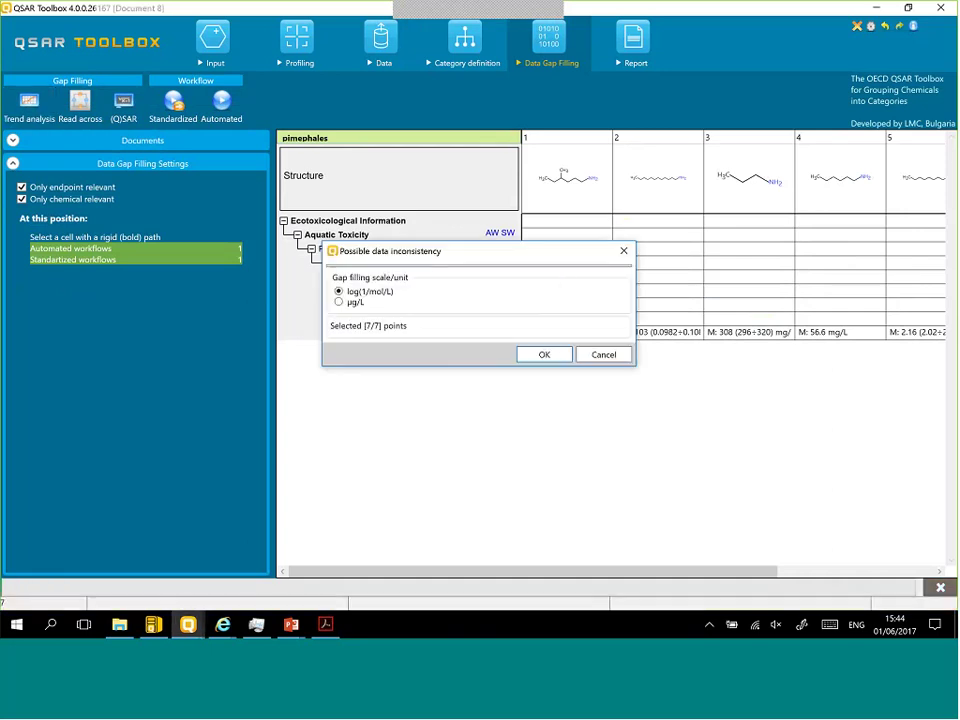
{"action": "left_click", "coordinate": [544, 355]}
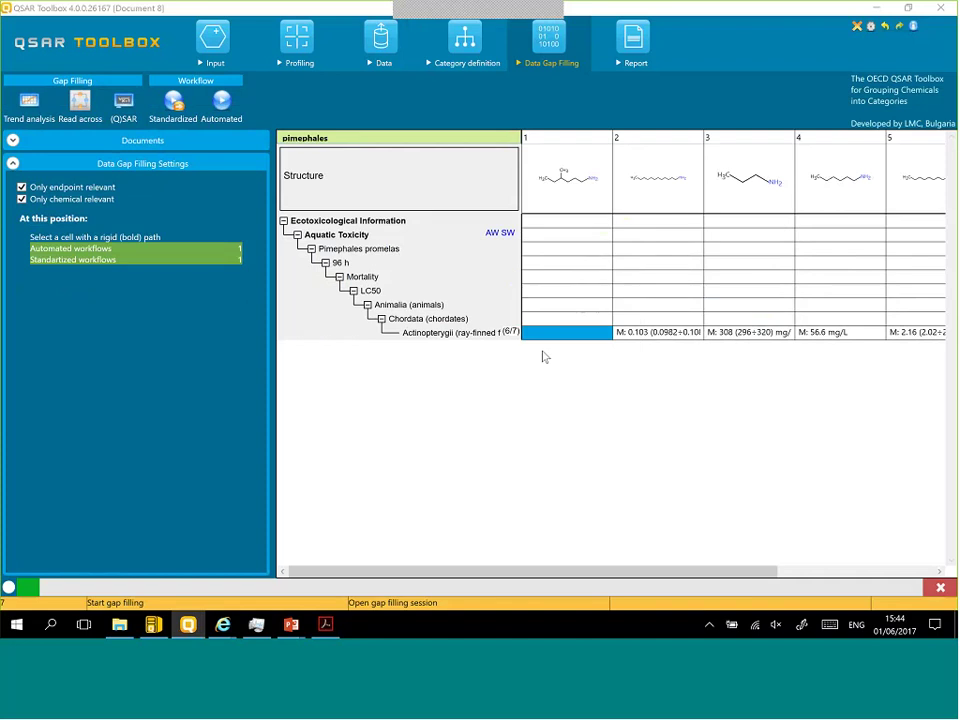
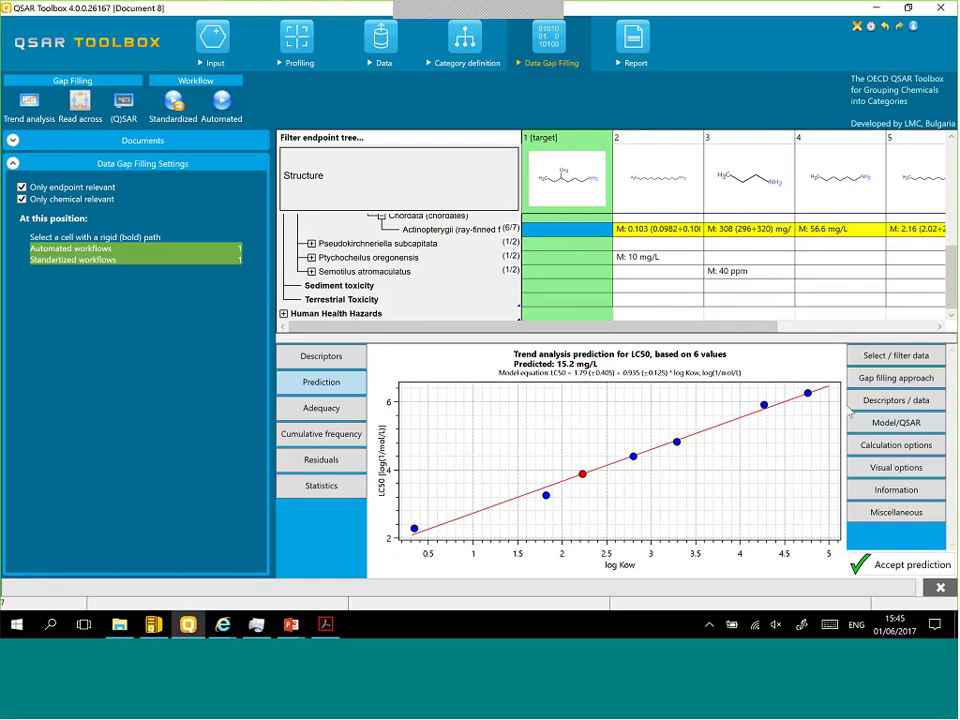
Step: Switch the gap filling approach from trend analysis to Read-across and expand the calculation options
{"action": "left_click", "coordinate": [868, 380]}
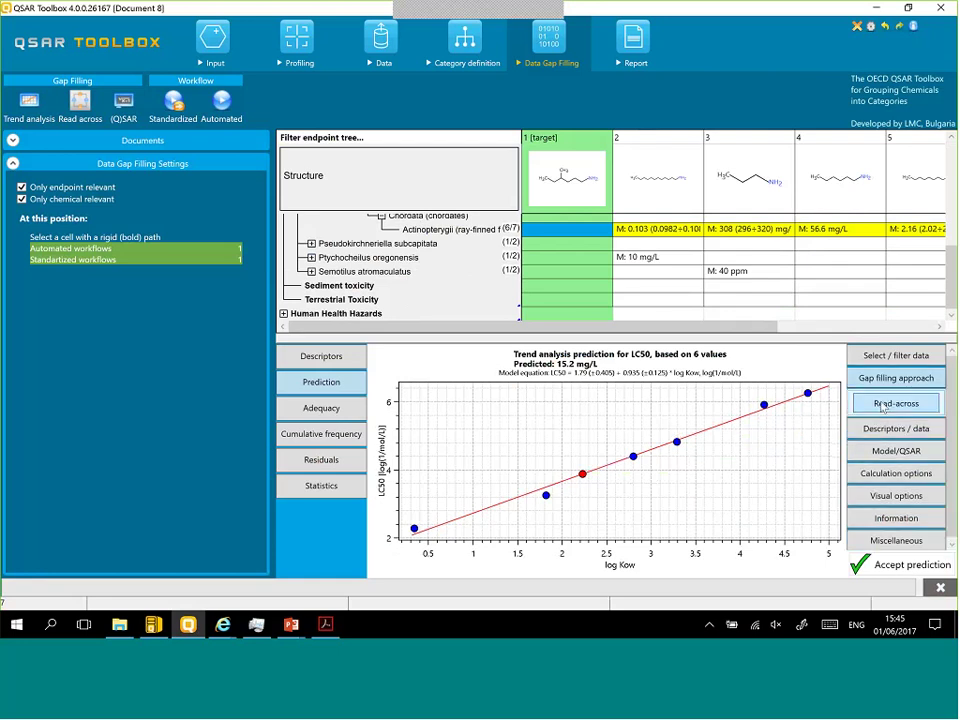
{"action": "left_click", "coordinate": [882, 406]}
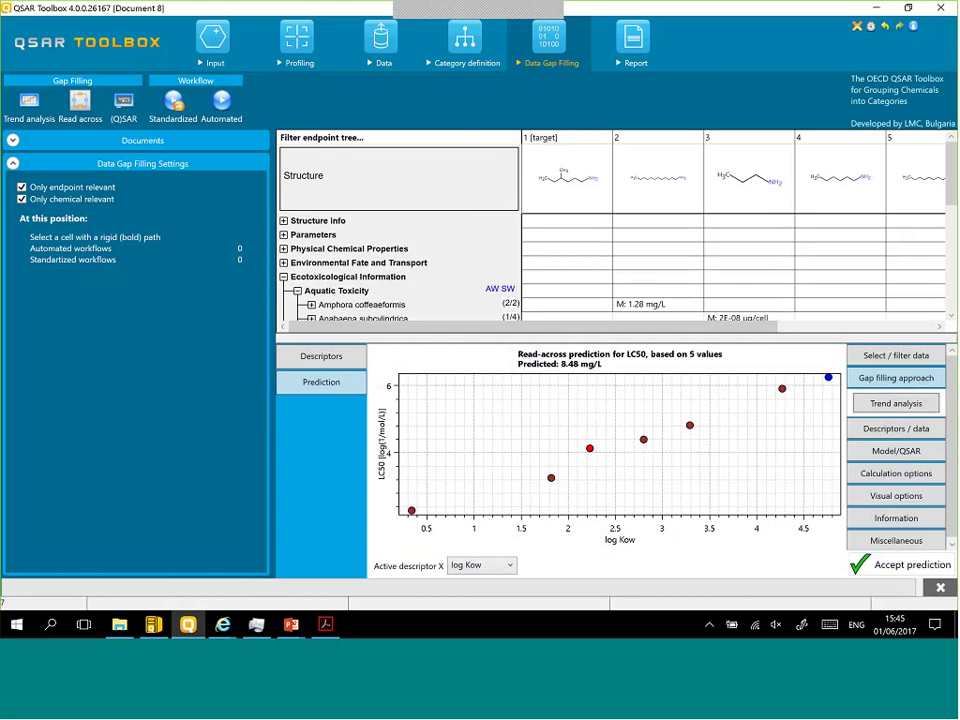
{"action": "left_click", "coordinate": [885, 473]}
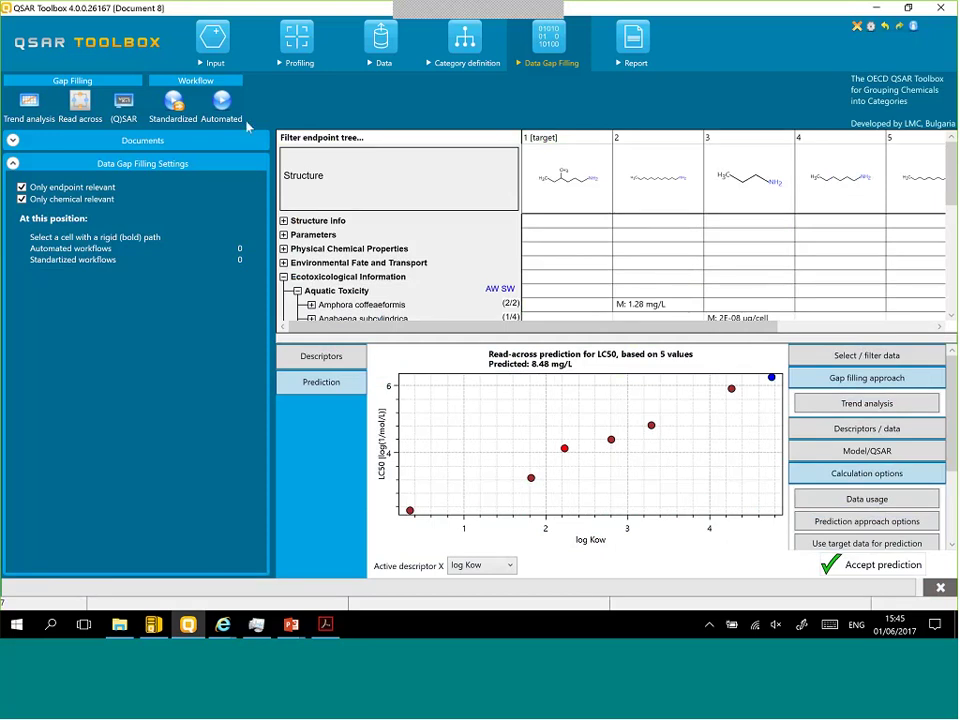
Step: Return to the trend node of Document 8 and clear the "pimephales" filter from the endpoint tree
{"action": "left_click", "coordinate": [231, 44]}
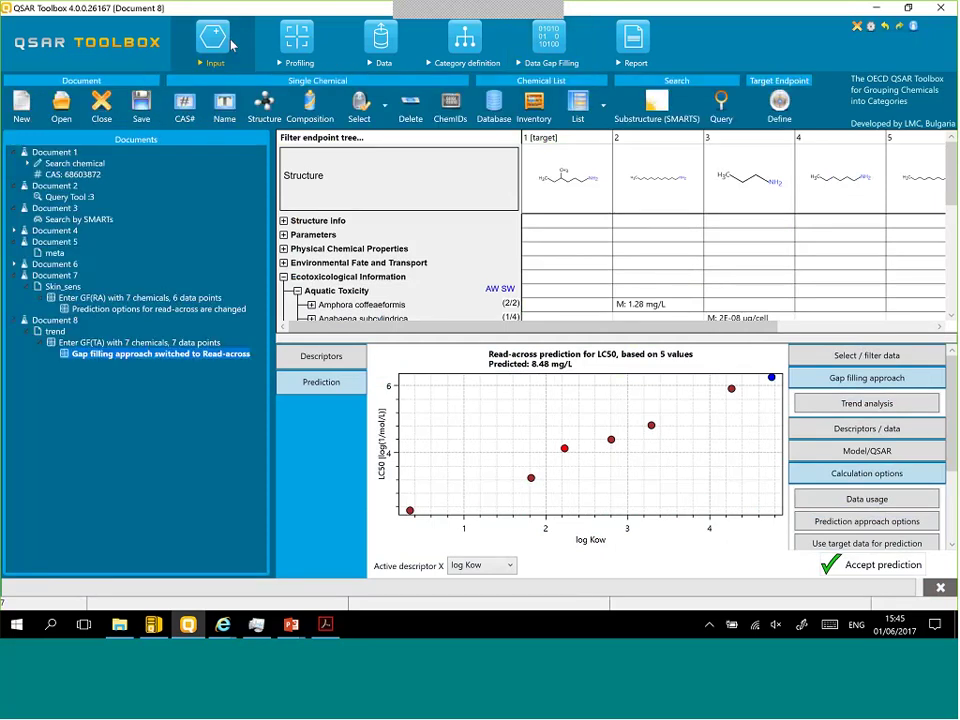
{"action": "left_click", "coordinate": [152, 344]}
{"action": "left_click", "coordinate": [52, 332]}
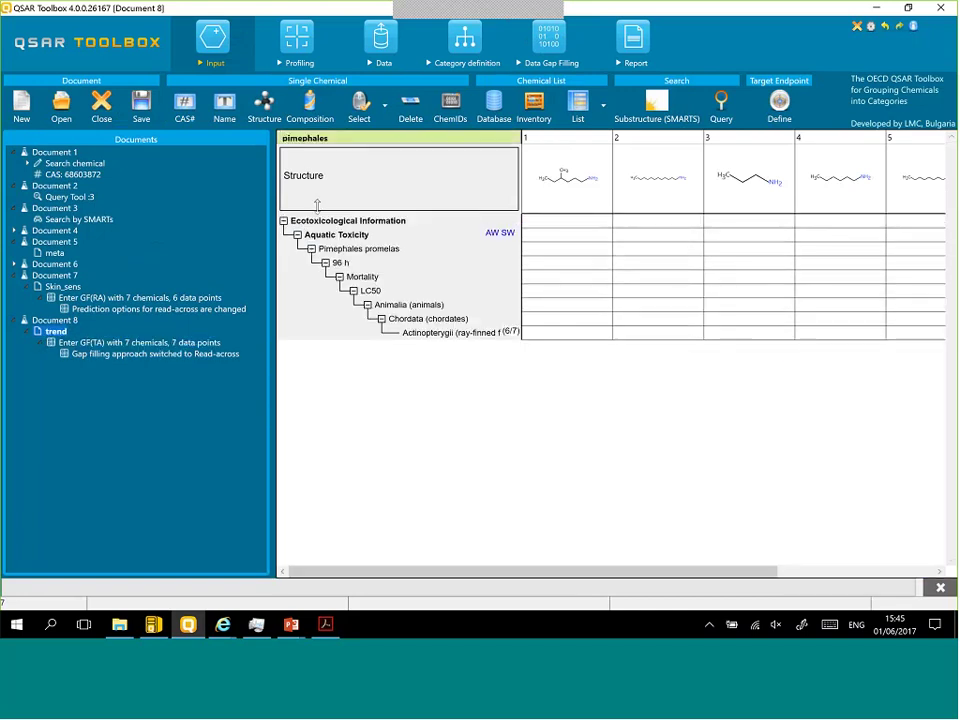
{"action": "left_click", "coordinate": [337, 141]}
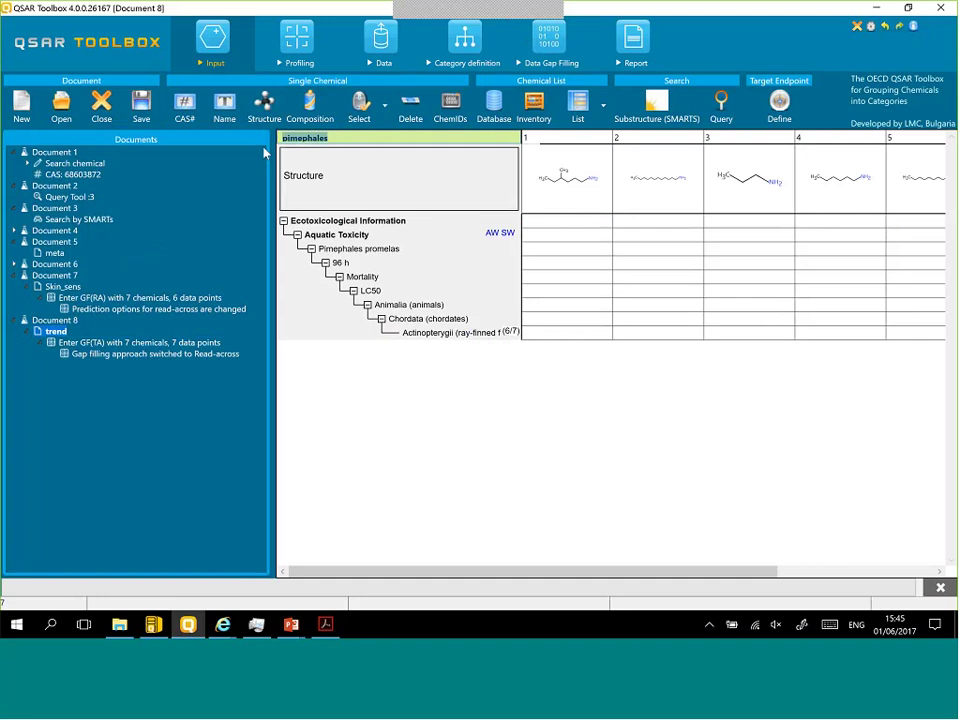
{"action": "key", "text": "BackSpace"}
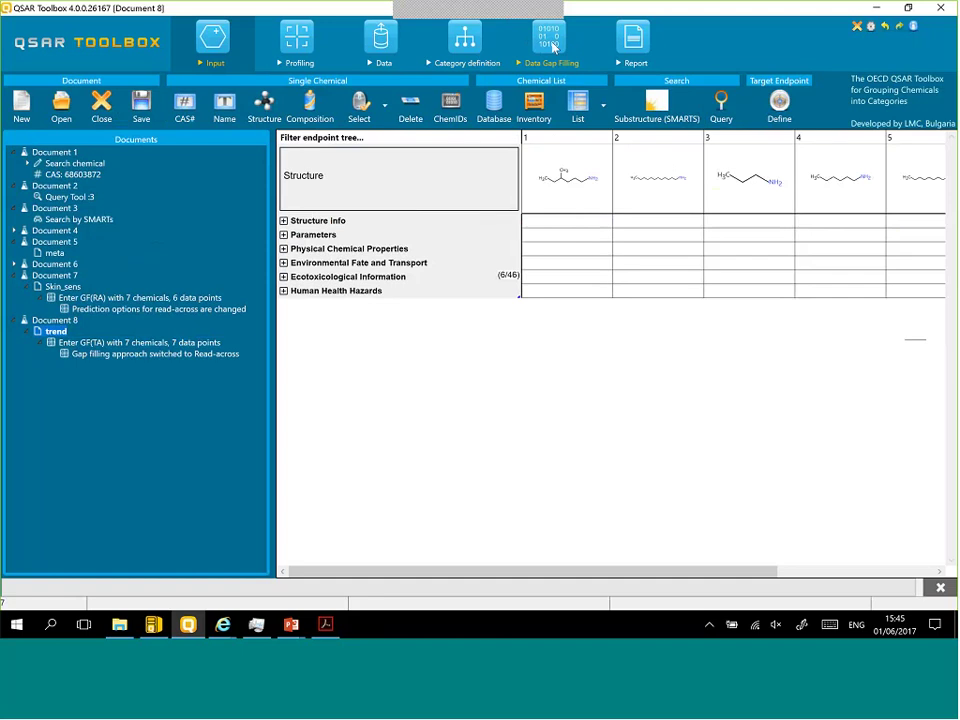
Step: For data gap filling, expand Environmental Fate and Transport and select chemical 1's Bioaccumulation: aquatic cell
{"action": "left_click", "coordinate": [552, 47]}
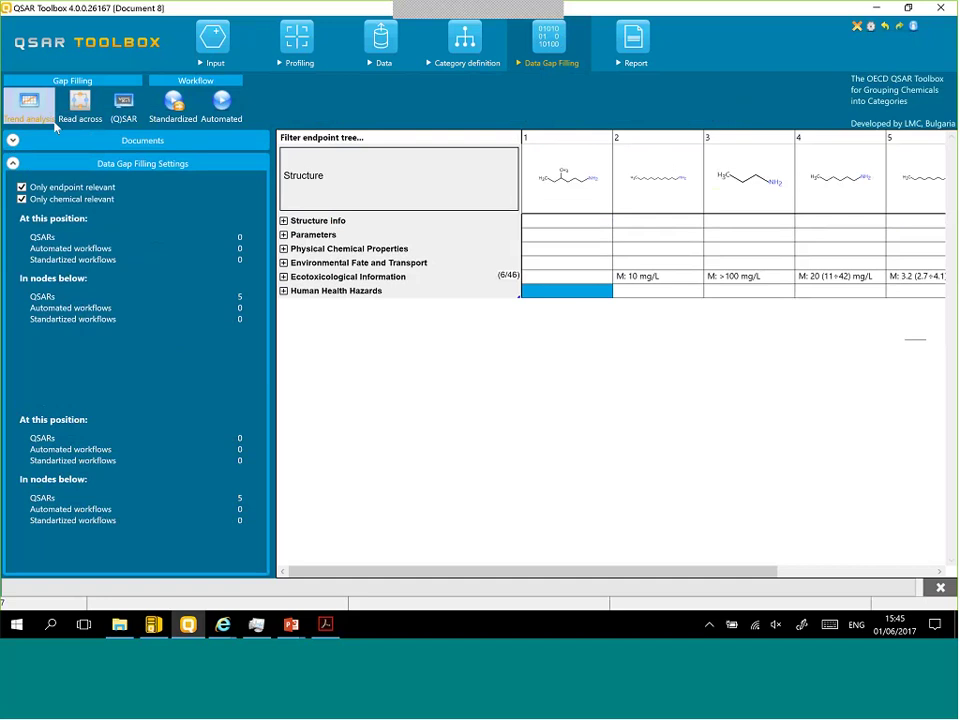
{"action": "left_click", "coordinate": [577, 279]}
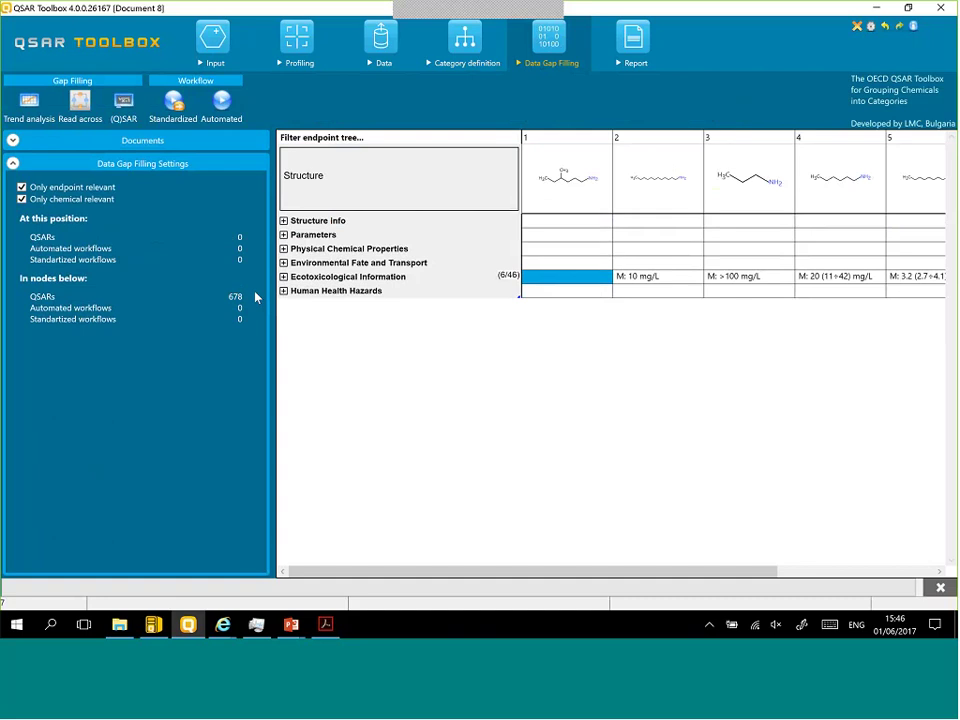
{"action": "left_click", "coordinate": [543, 265]}
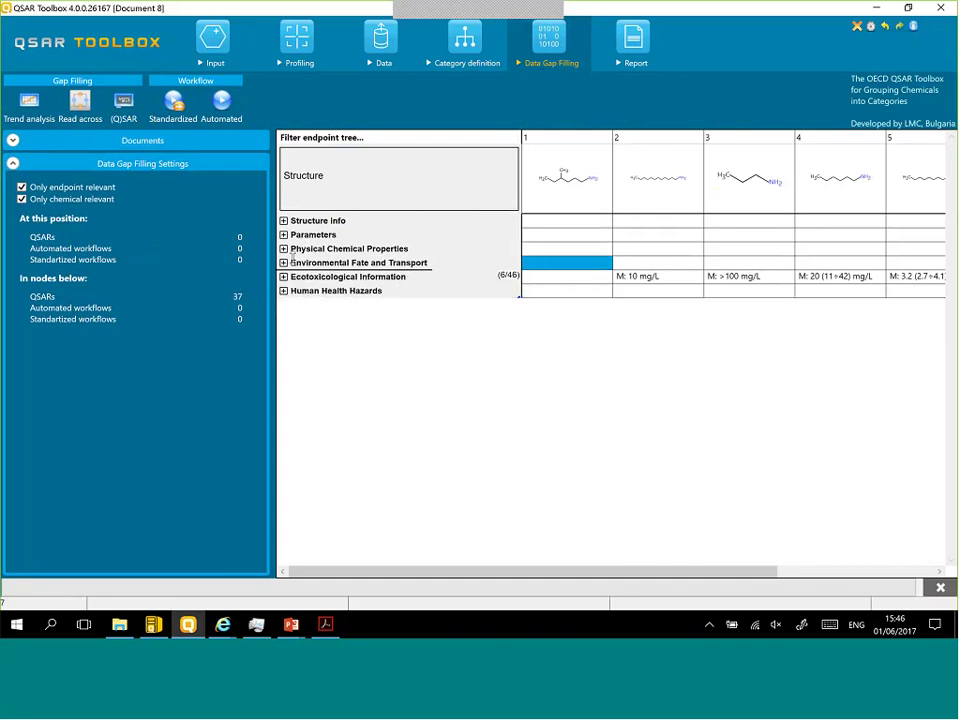
{"action": "left_click", "coordinate": [283, 262]}
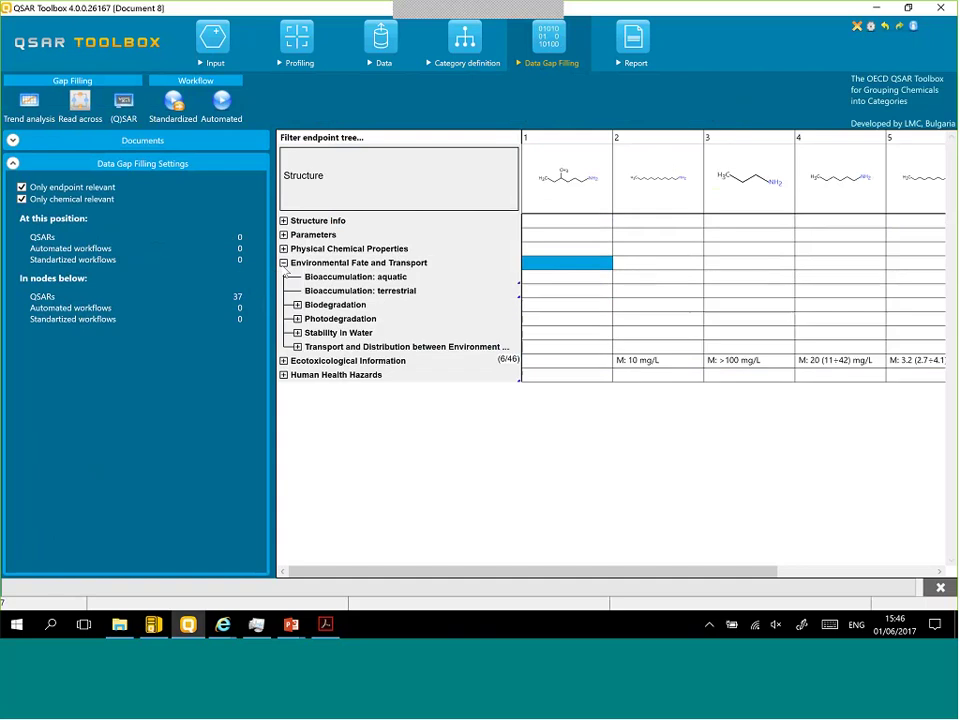
{"action": "left_click", "coordinate": [543, 279]}
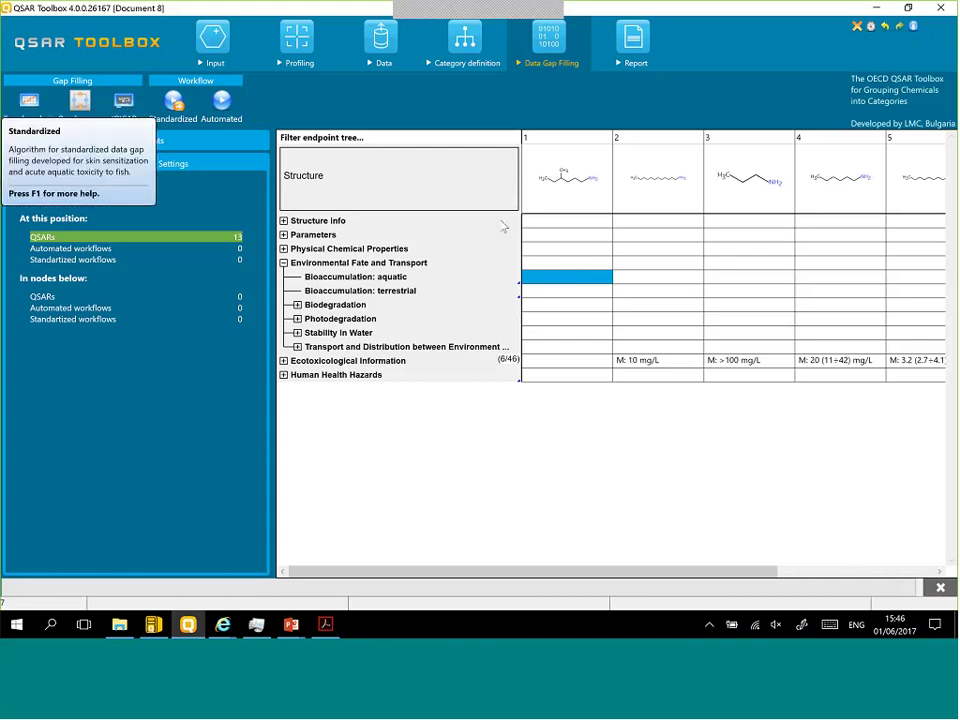
Step: Open the (Q)SAR models available for chemical 1's aquatic bioaccumulation cell and review their predictions, endpoints, statistics and set sizes
{"action": "left_click", "coordinate": [118, 106]}
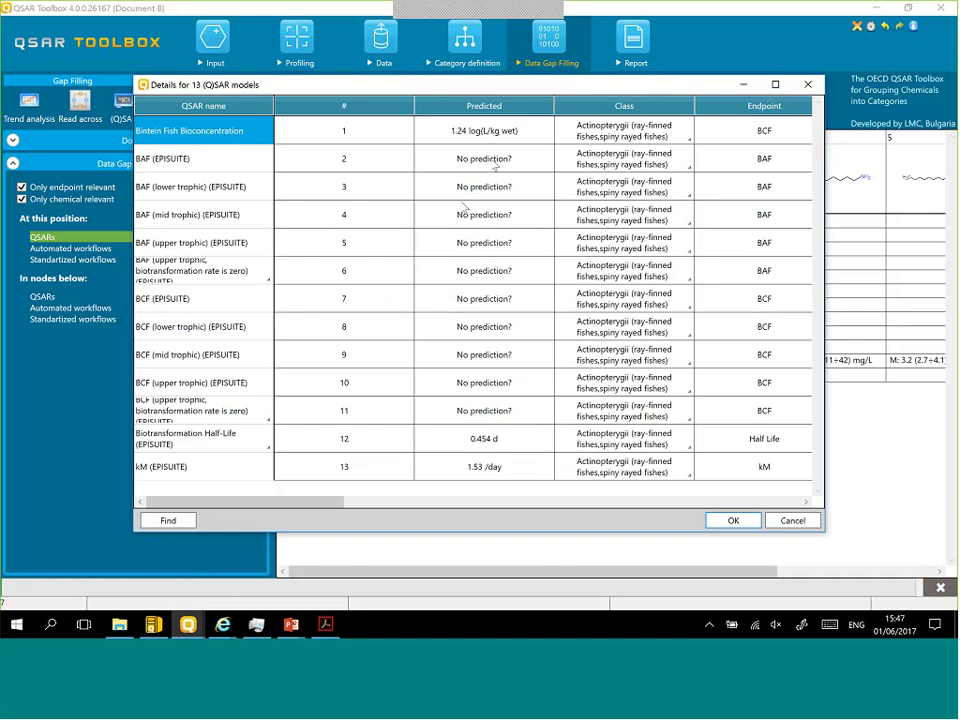
{"action": "left_click_drag", "start_coordinate": [338, 501], "coordinate": [371, 500]}
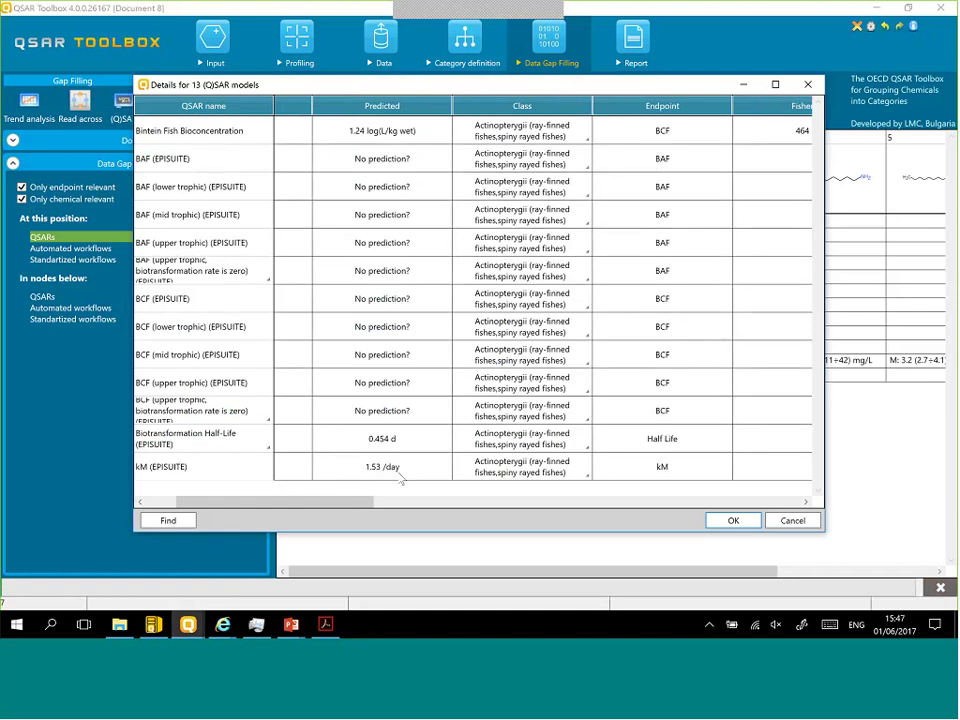
{"action": "left_click", "coordinate": [428, 506]}
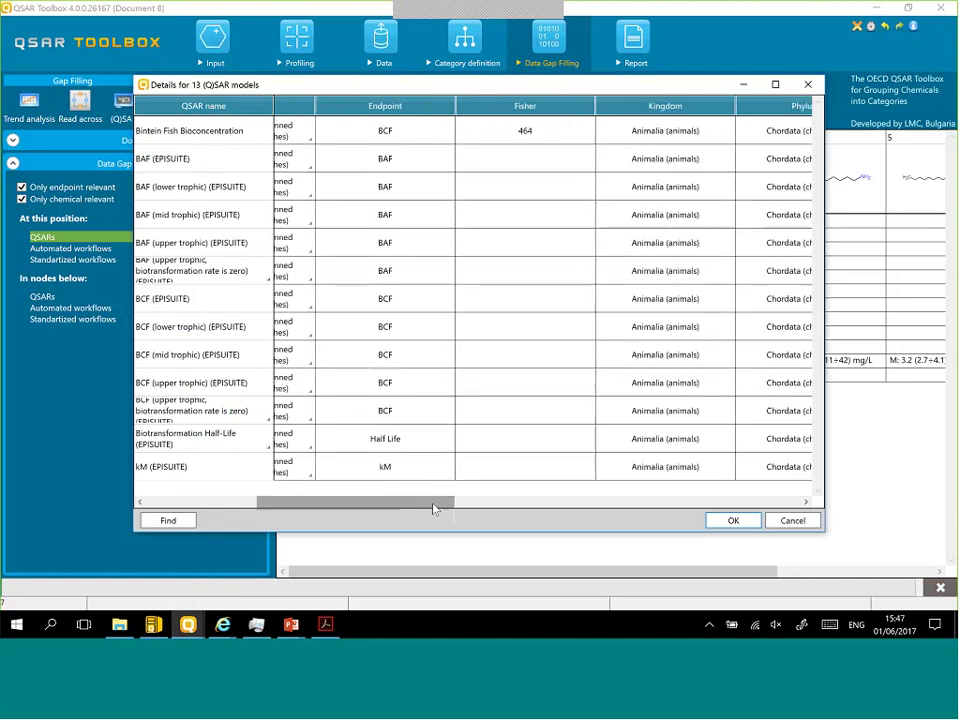
{"action": "left_click_drag", "start_coordinate": [433, 508], "coordinate": [666, 508]}
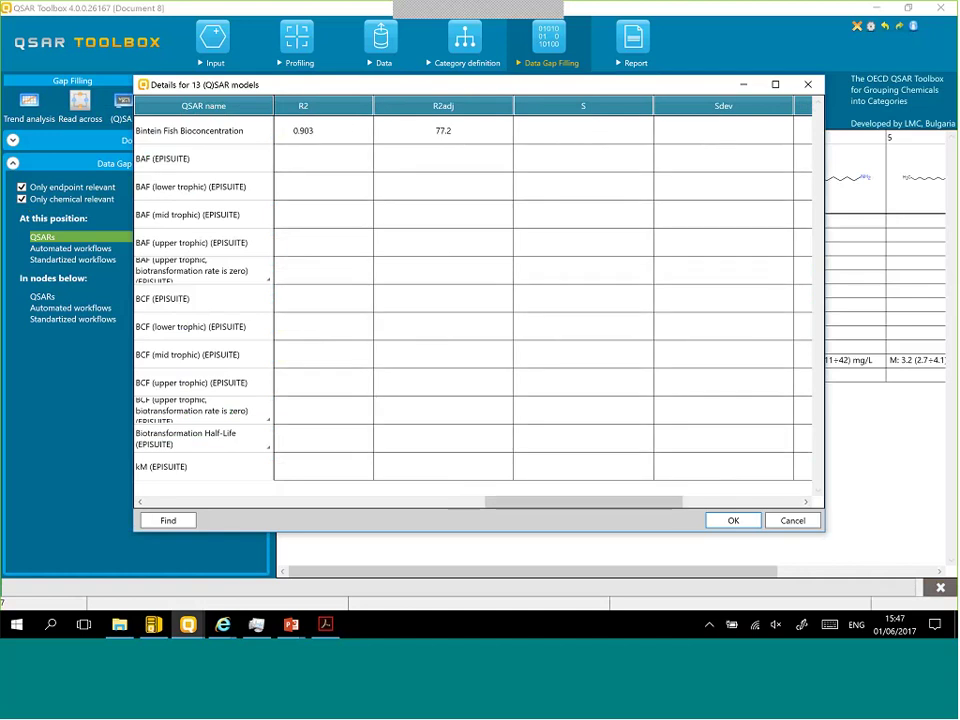
{"action": "left_click_drag", "start_coordinate": [677, 508], "coordinate": [792, 502]}
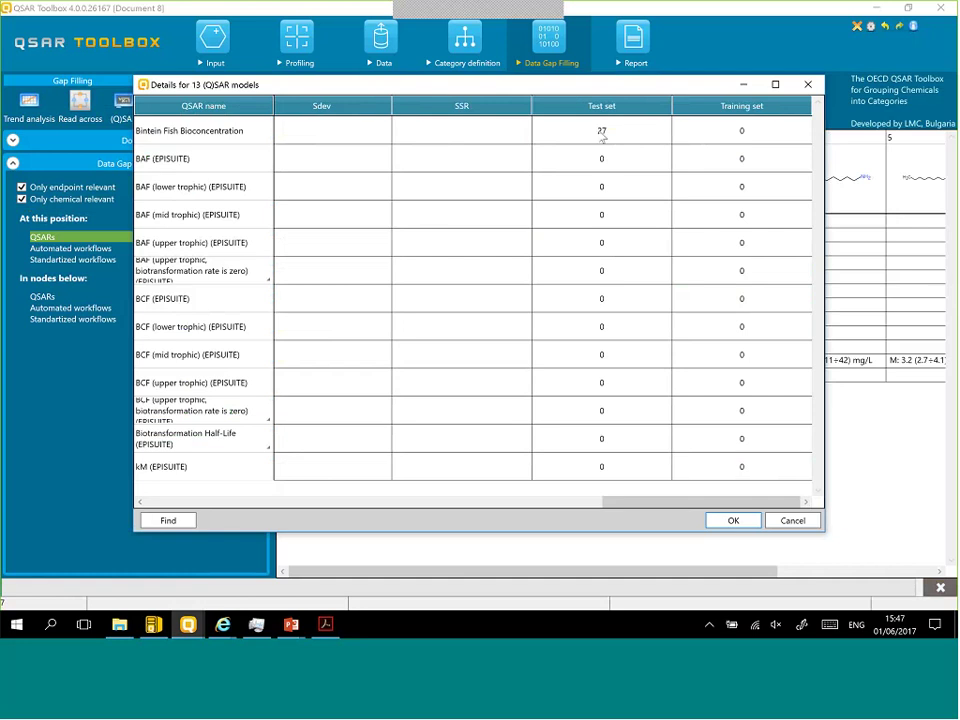
Step: View the test set chemicals of the Bintein Fish Bioconcentration model and close the list
{"action": "right_click", "coordinate": [546, 135]}
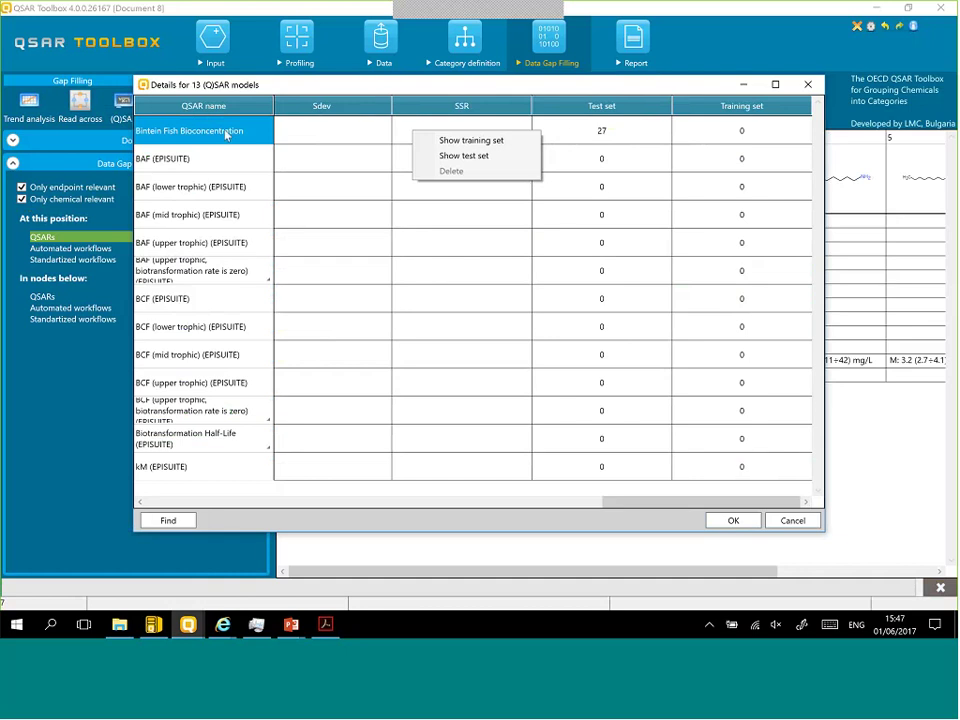
{"action": "left_click", "coordinate": [524, 157]}
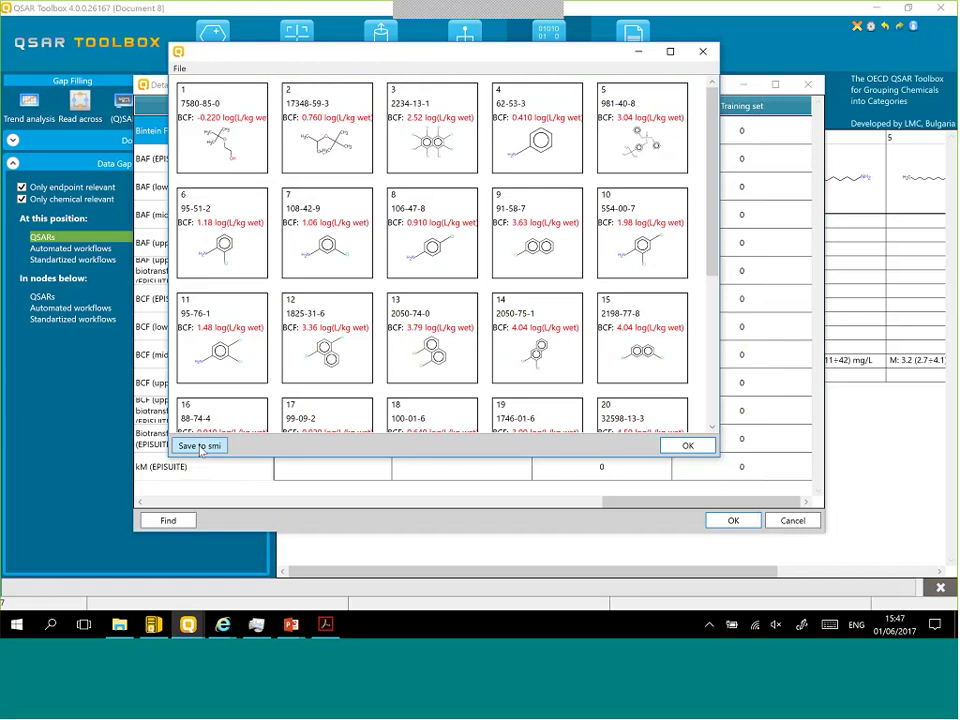
{"action": "left_click", "coordinate": [705, 51]}
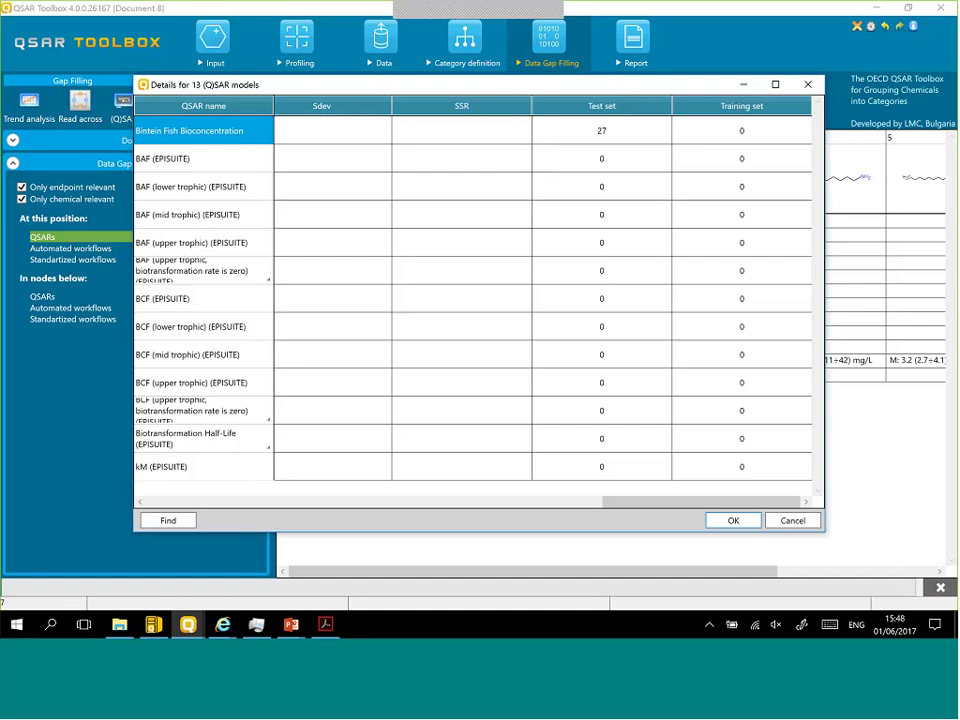
Step: Apply the Bintein Fish Bioconcentration model with the Predict selected chemical option
{"action": "left_click", "coordinate": [733, 520]}
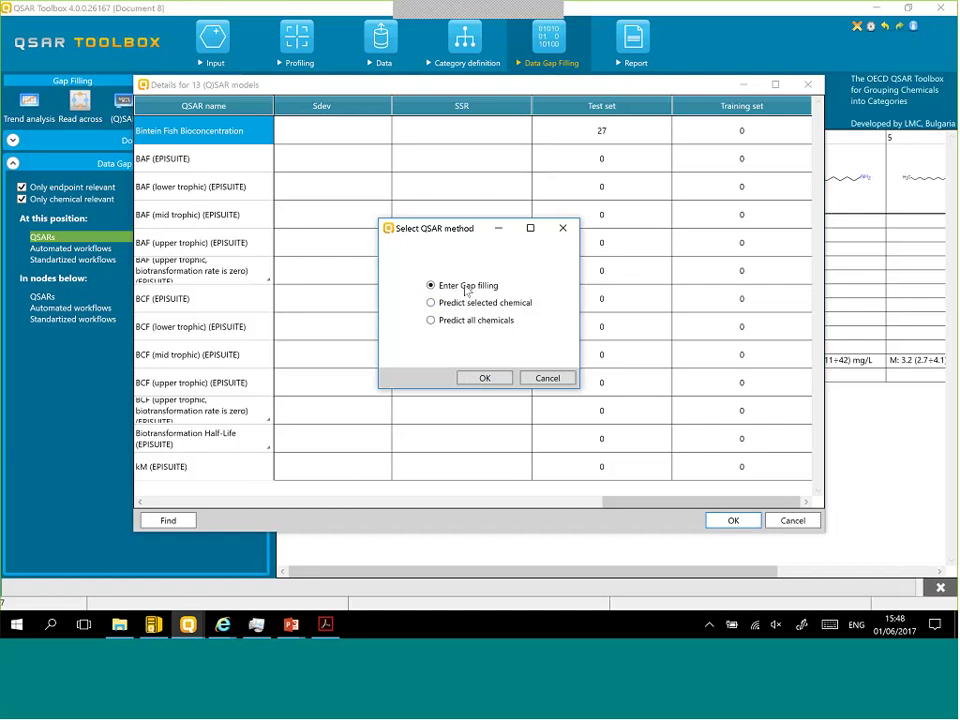
{"action": "left_click", "coordinate": [432, 304]}
{"action": "left_click", "coordinate": [436, 323]}
{"action": "left_click", "coordinate": [436, 306]}
{"action": "left_click", "coordinate": [484, 378]}
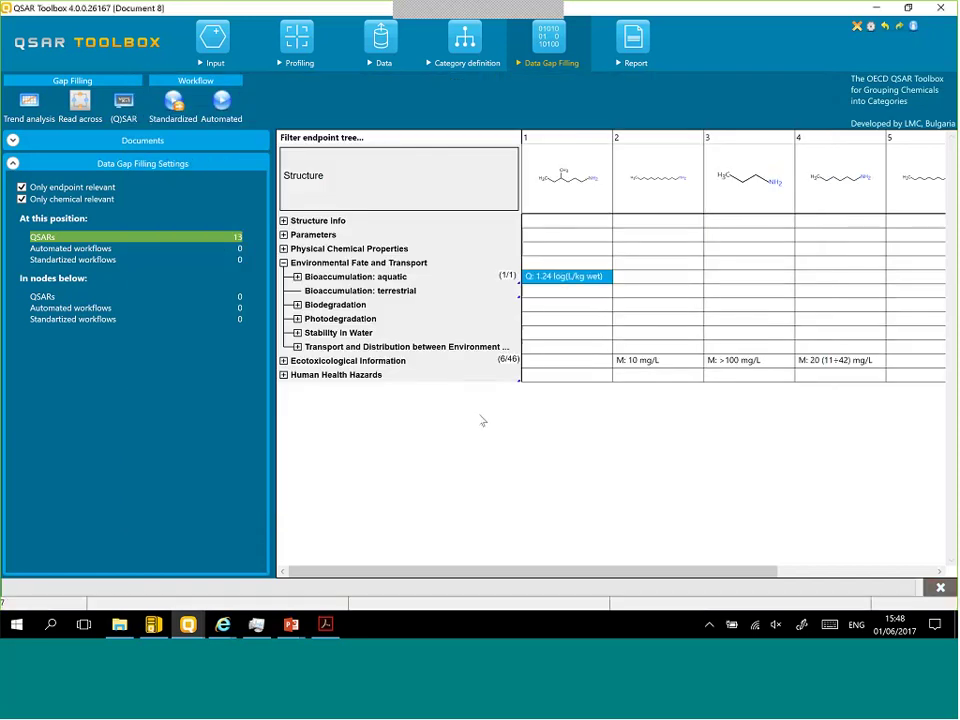
{"action": "left_click", "coordinate": [585, 277]}
Step: For Ready Biodegradability under Biodegradation in Water: Screening Tests, predict all chemicals with the Ready Biodegradability Prediction (EPISUITE) model
{"action": "left_click", "coordinate": [297, 305]}
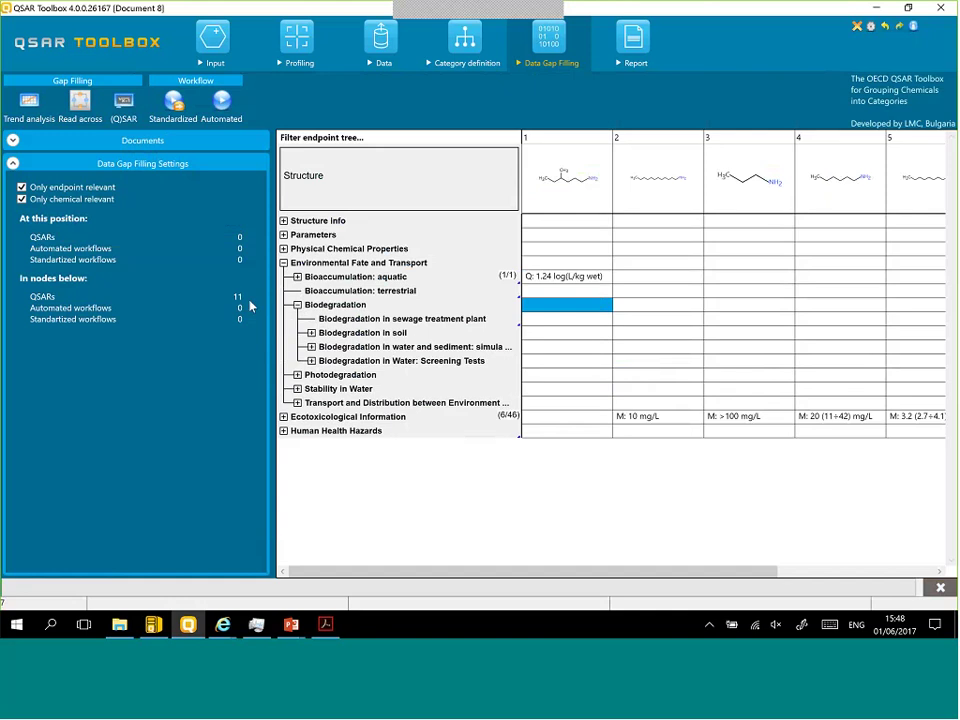
{"action": "left_click", "coordinate": [312, 361]}
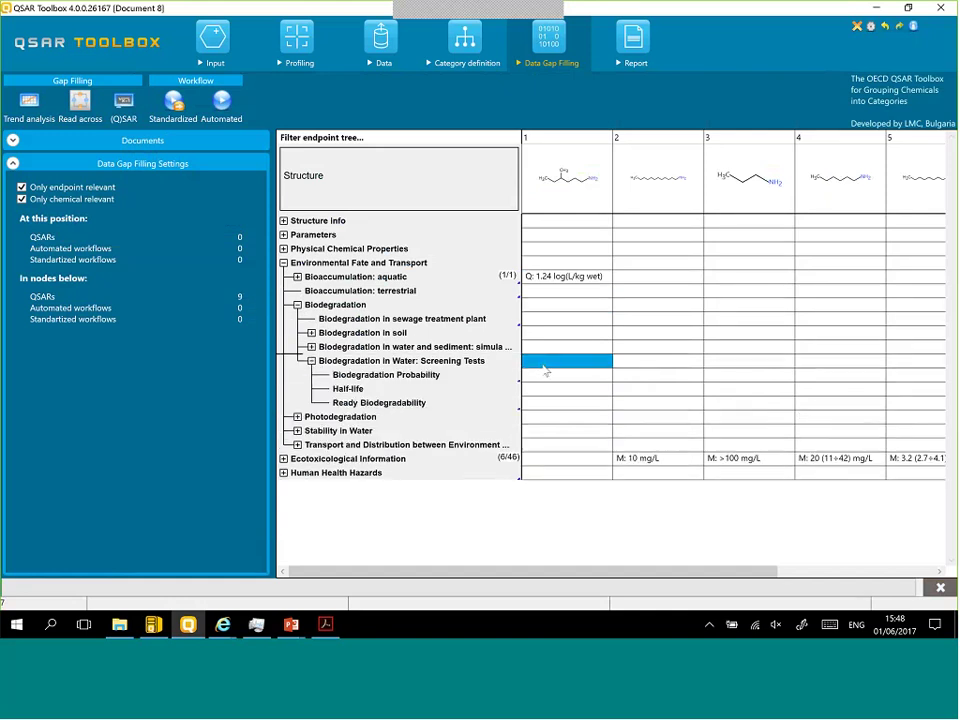
{"action": "left_click", "coordinate": [534, 403]}
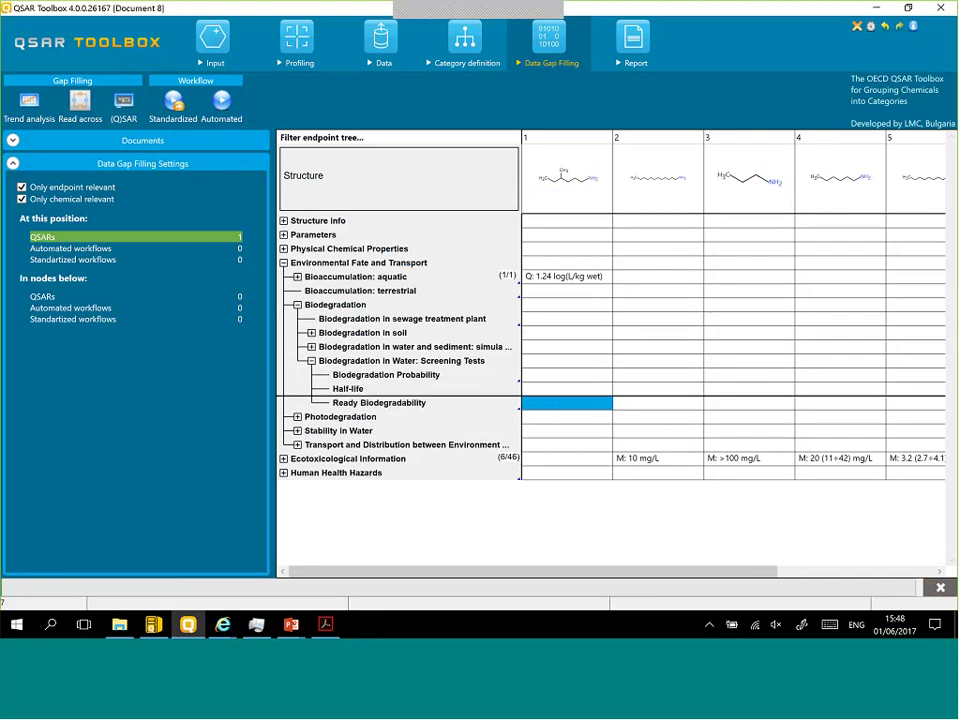
{"action": "left_click", "coordinate": [125, 105]}
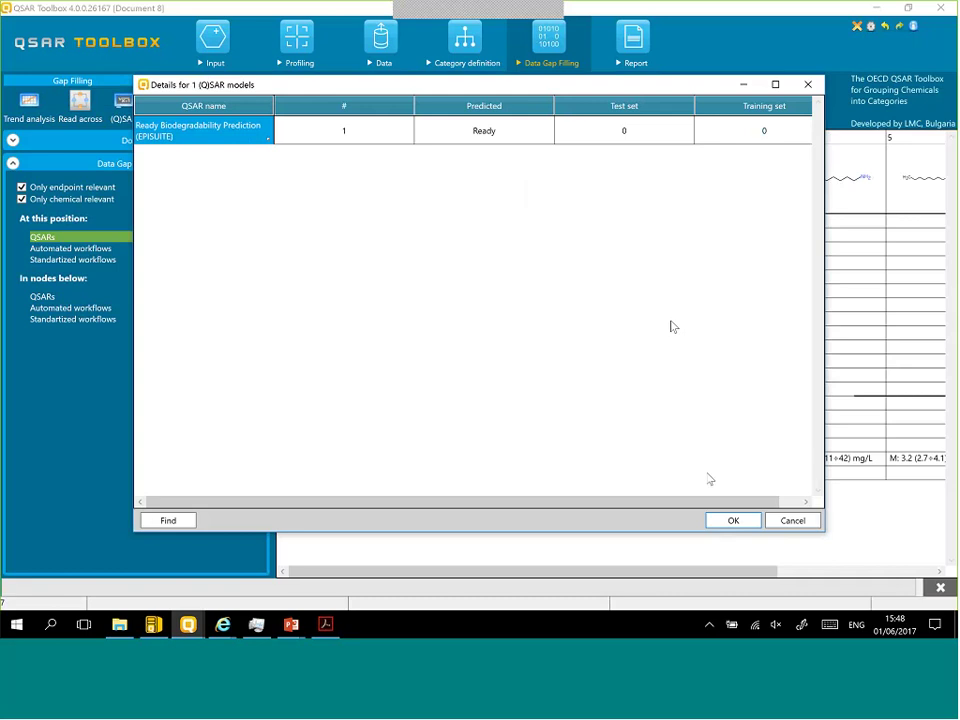
{"action": "left_click", "coordinate": [733, 521]}
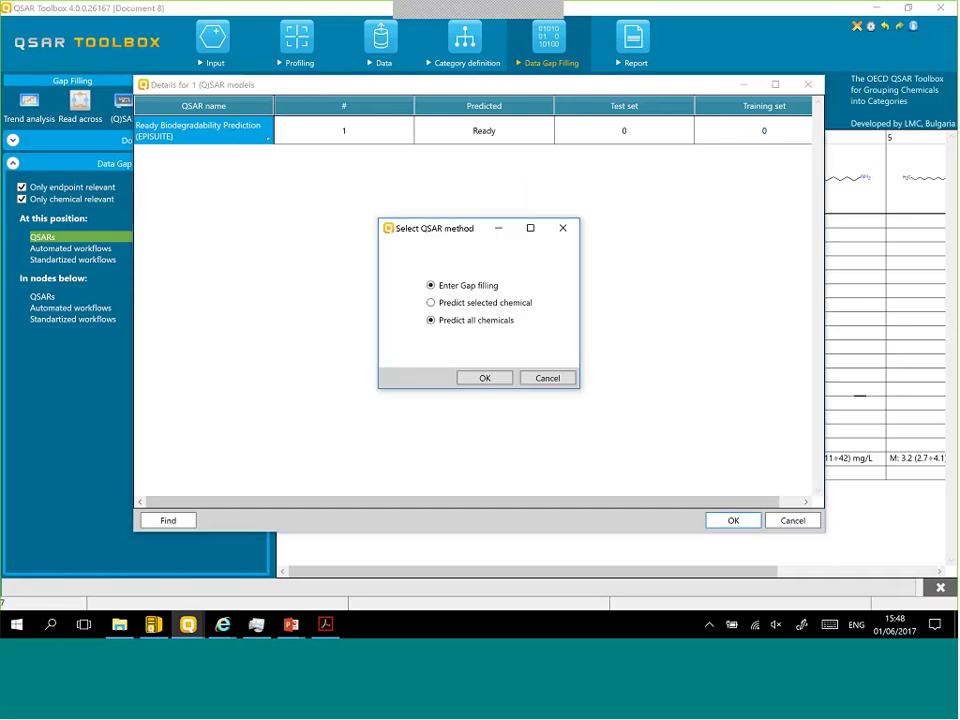
{"action": "left_click", "coordinate": [484, 378]}
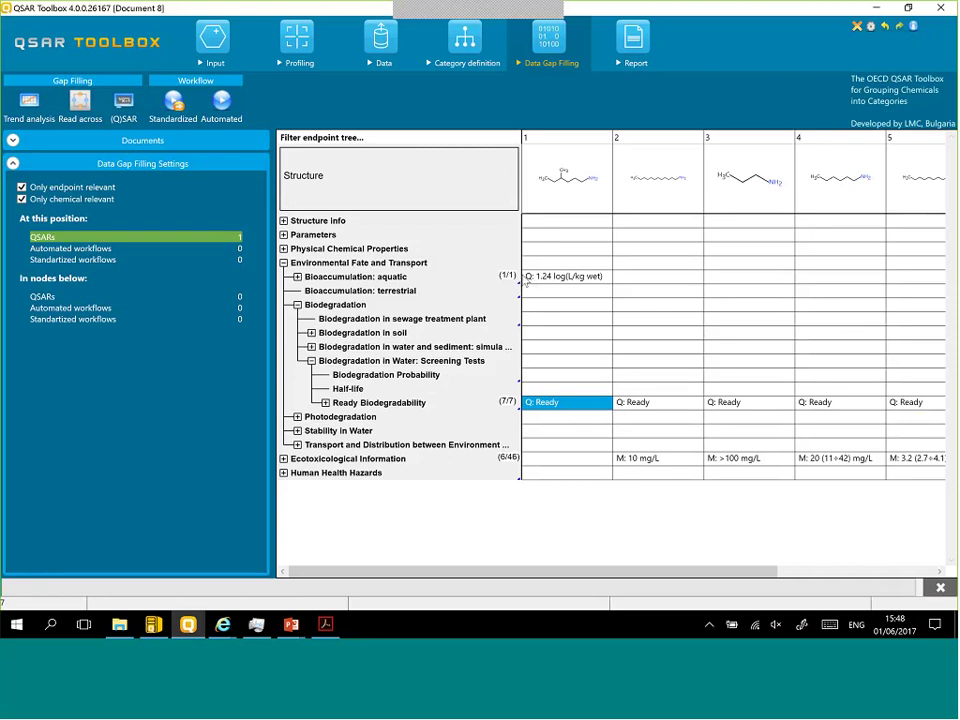
Step: Examine the ready biodegradability predictions across the chemicals and the data point behind chemical 1's aquatic bioaccumulation prediction
{"action": "left_click_drag", "start_coordinate": [546, 406], "coordinate": [617, 408]}
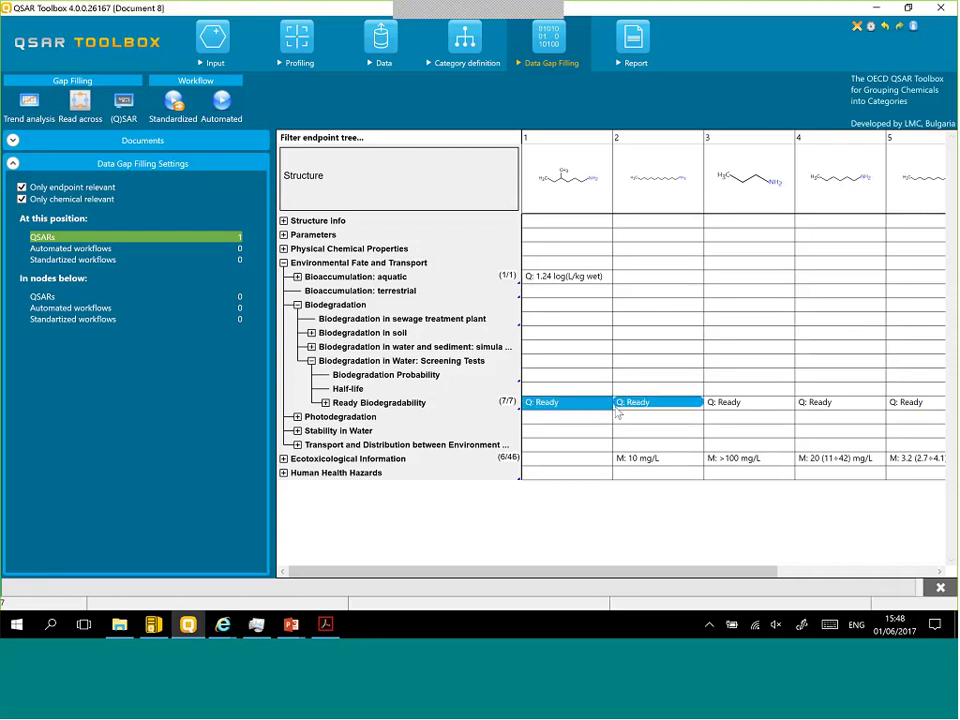
{"action": "left_click", "coordinate": [627, 459]}
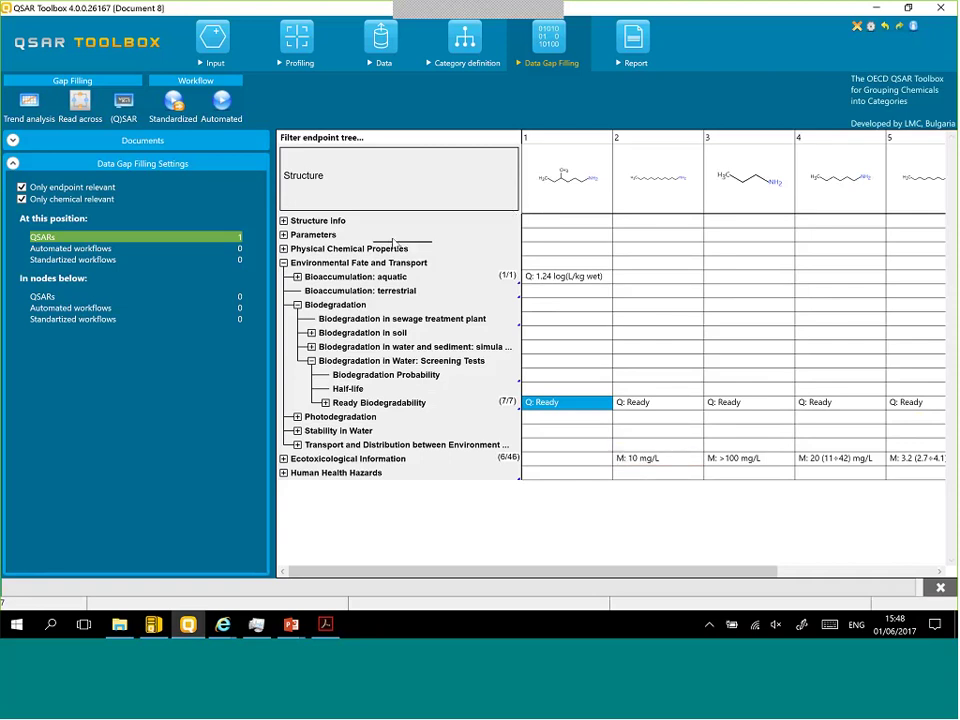
{"action": "left_click", "coordinate": [556, 280]}
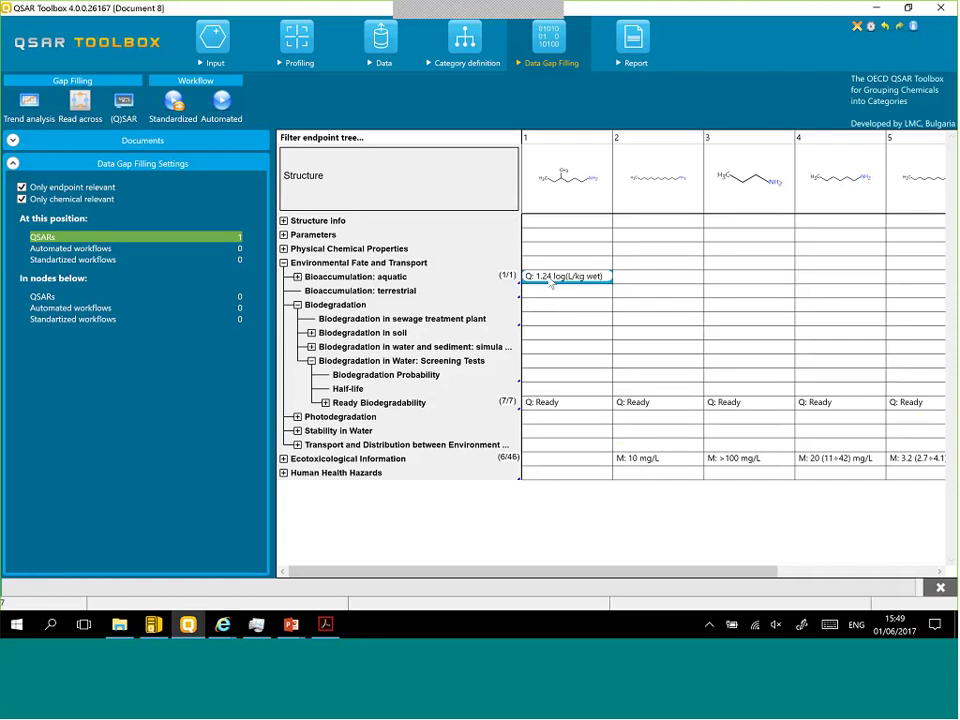
{"action": "double_click", "coordinate": [550, 283]}
{"action": "left_click", "coordinate": [510, 397]}
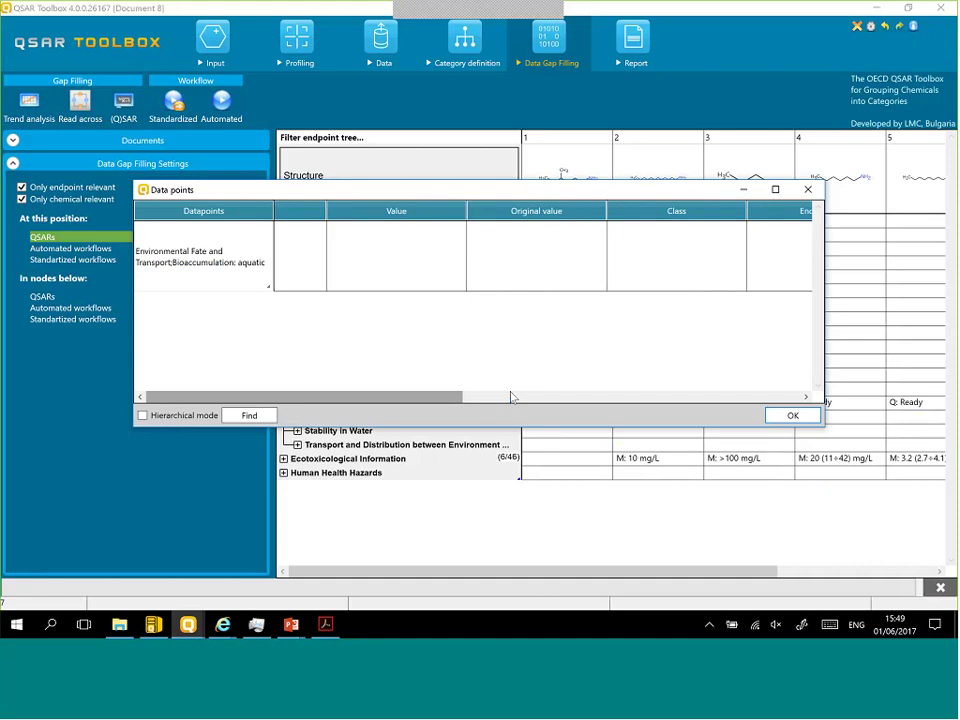
{"action": "left_click", "coordinate": [809, 190]}
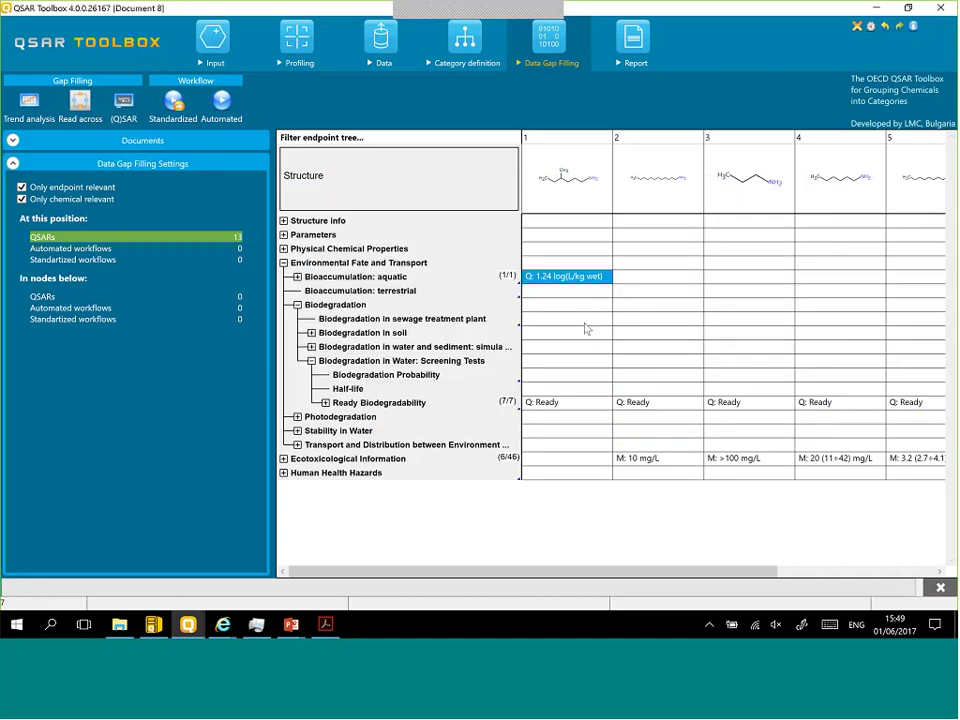
{"action": "left_click", "coordinate": [557, 403]}
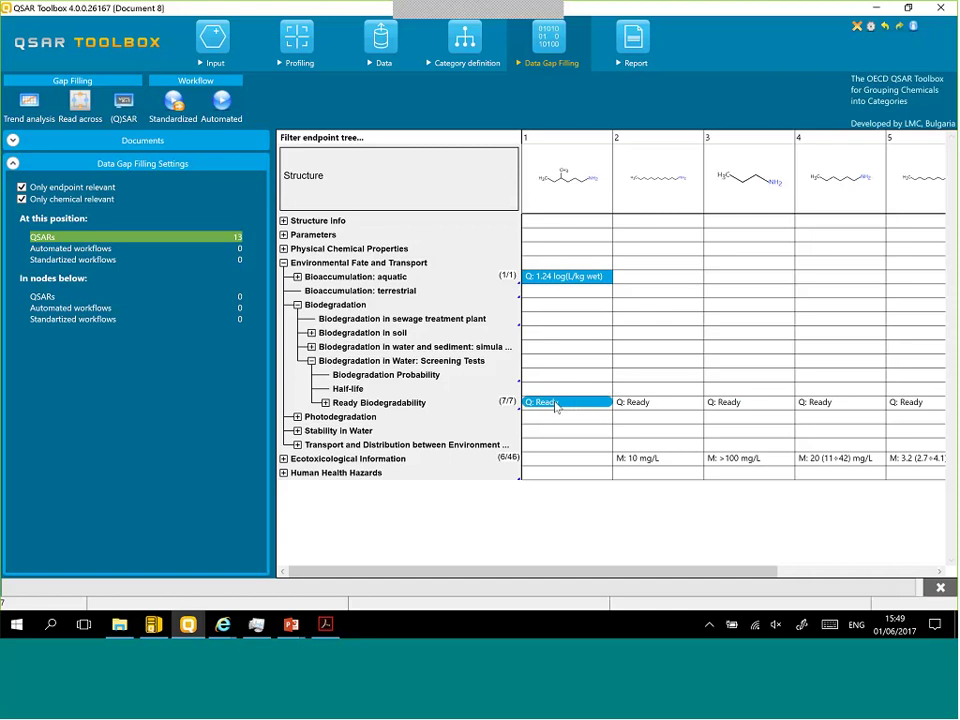
{"action": "left_click", "coordinate": [837, 404]}
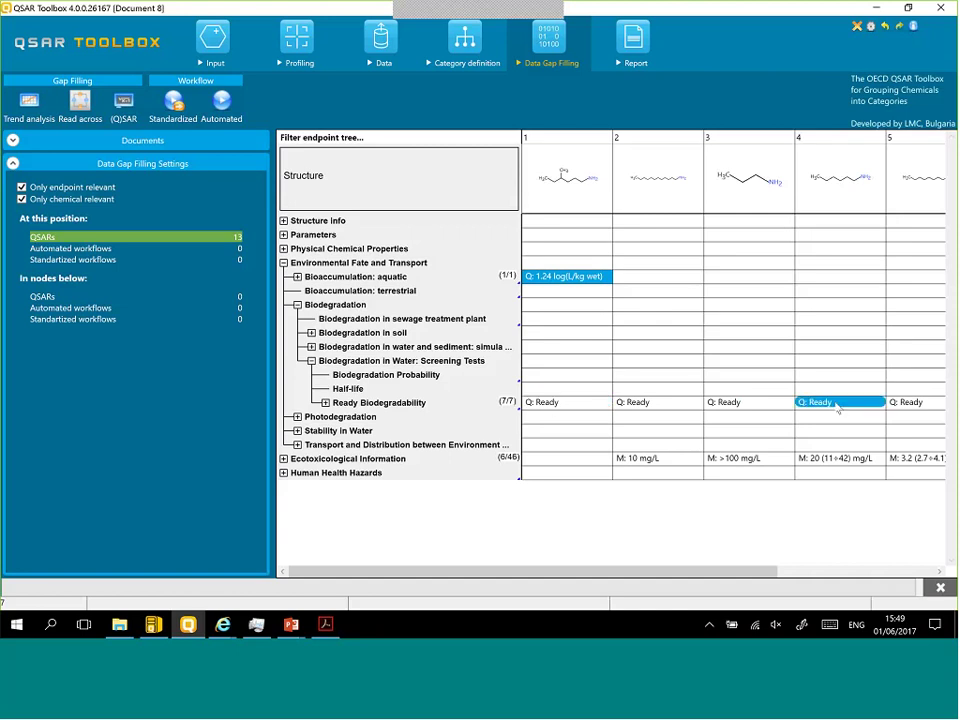
{"action": "left_click", "coordinate": [630, 300]}
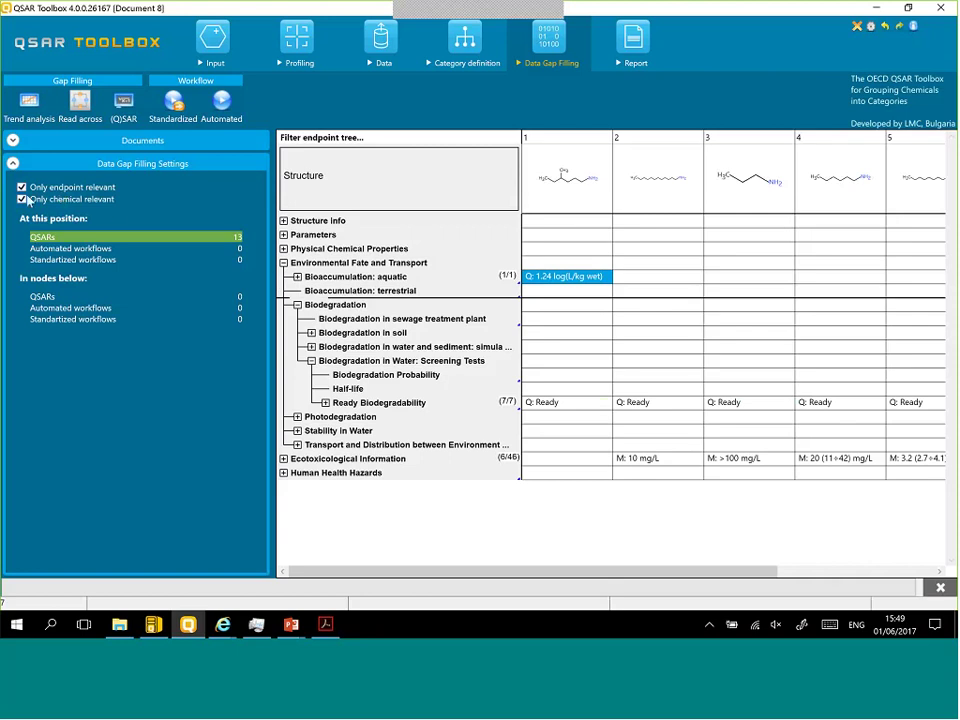
Step: Compare the QSARs available for chemical 1's Physical Chemical Properties cell with and without the endpoint-relevant and chemical-relevant restrictions
{"action": "left_click", "coordinate": [553, 249]}
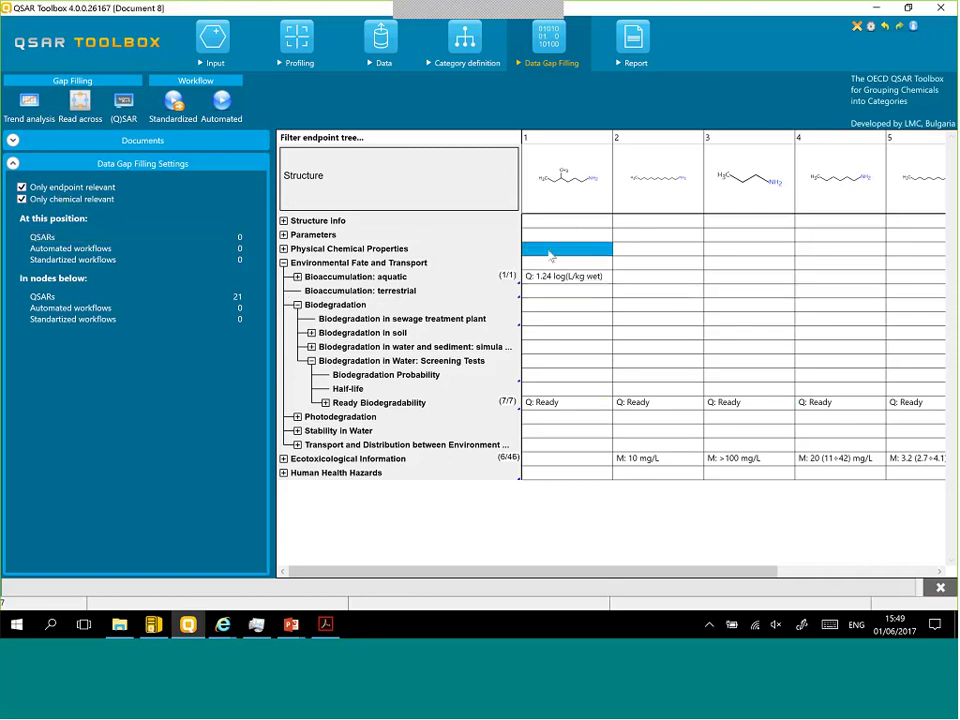
{"action": "left_click", "coordinate": [21, 187]}
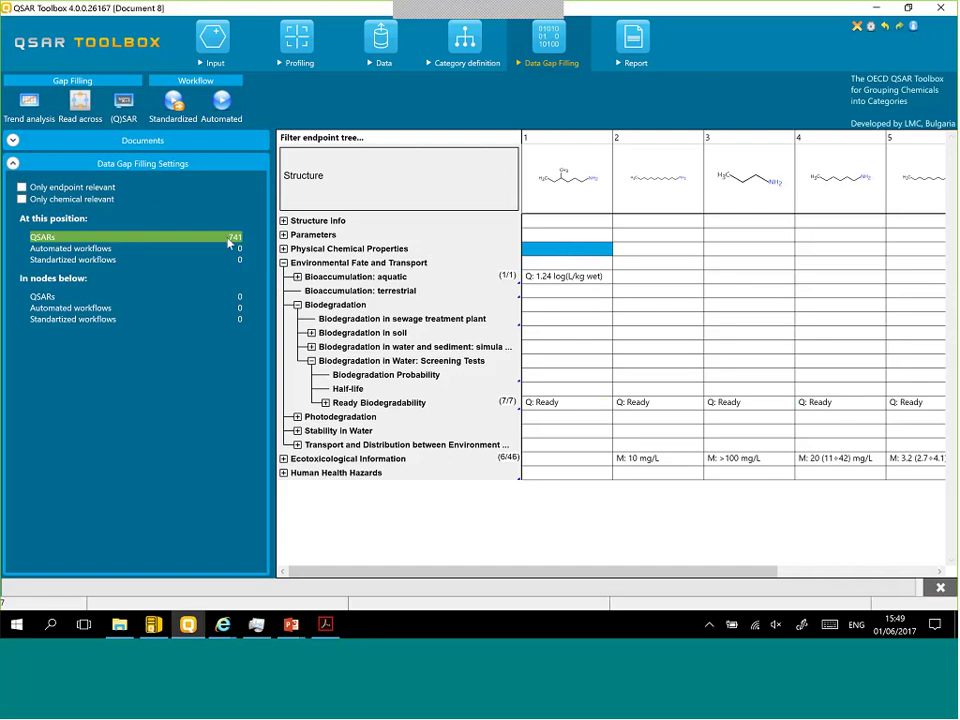
{"action": "left_click", "coordinate": [22, 199]}
{"action": "left_click", "coordinate": [22, 187]}
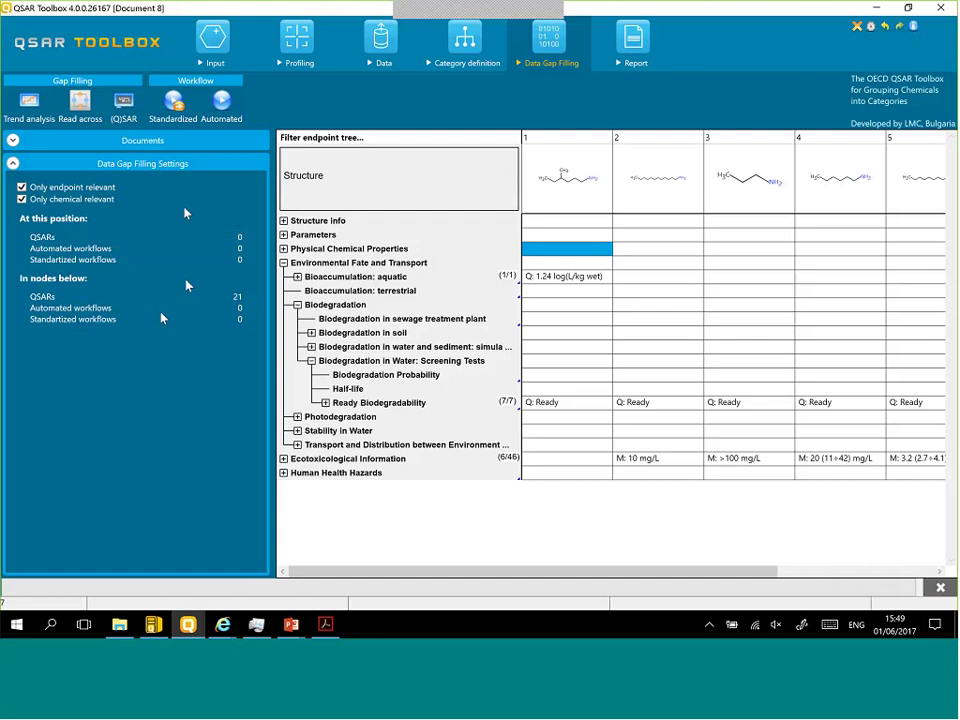
Step: Switch to the Search chemical node of Document 1 and return to data gap filling for its target chemical
{"action": "left_click", "coordinate": [212, 42]}
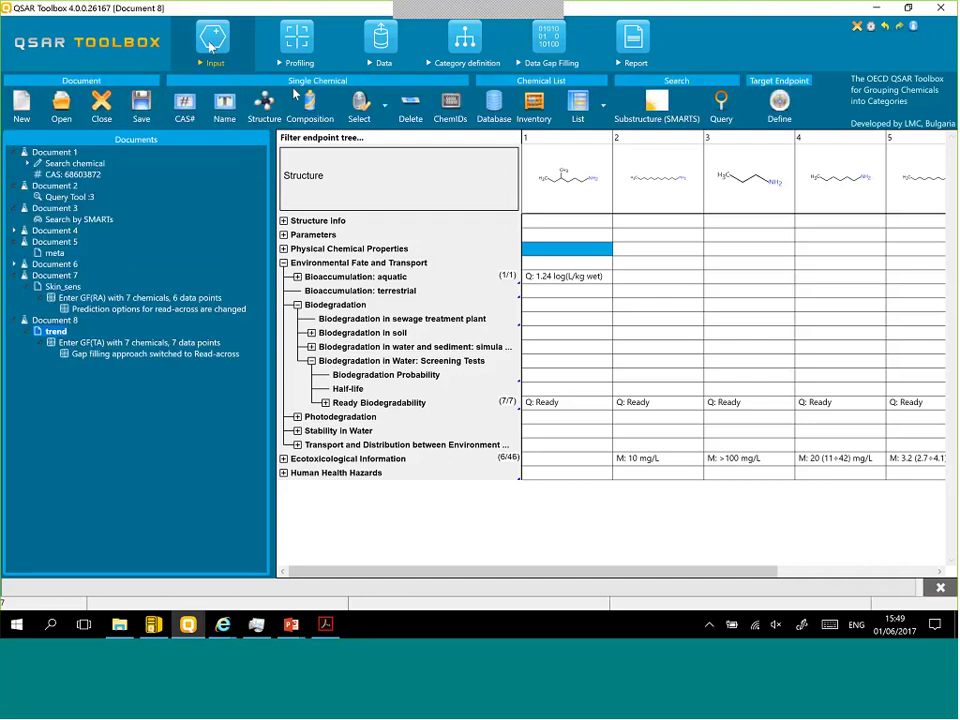
{"action": "left_click", "coordinate": [77, 165]}
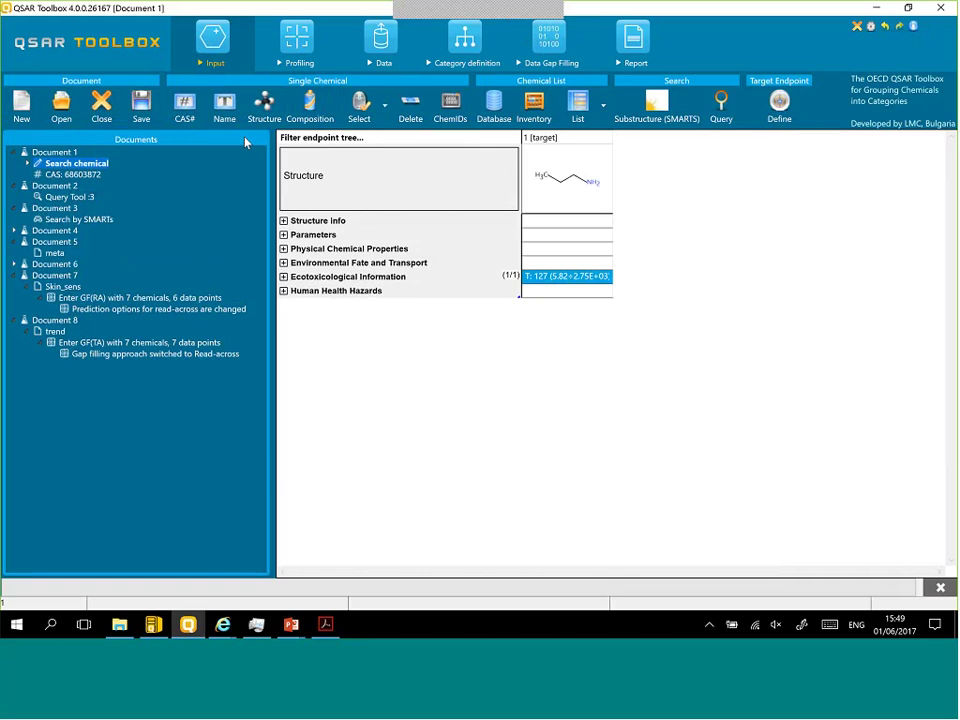
{"action": "left_click", "coordinate": [560, 43]}
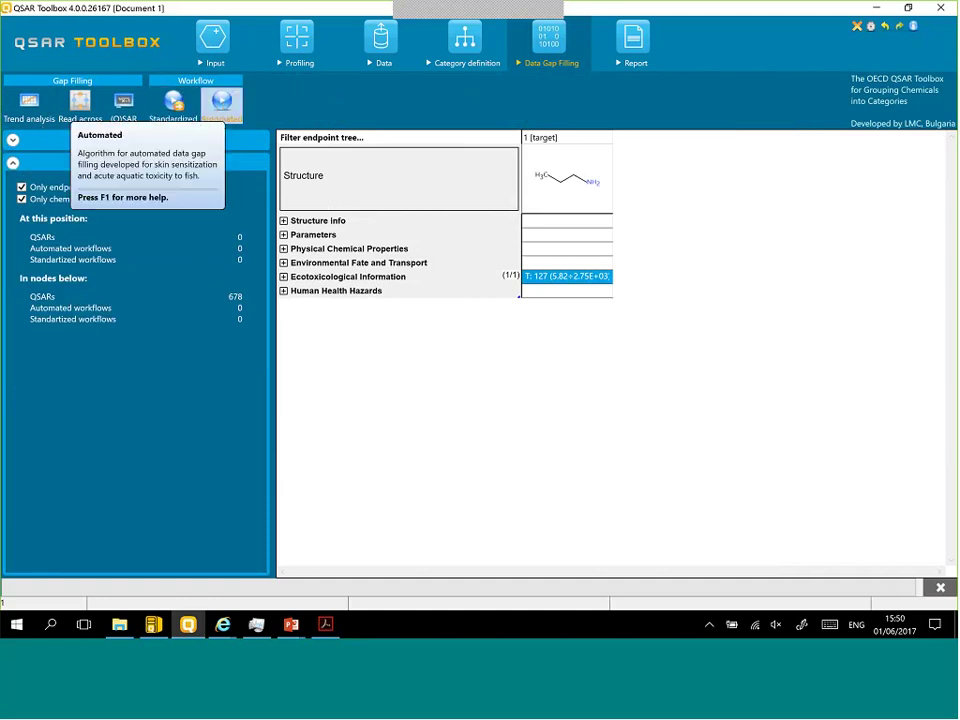
Step: Run the automated Ecotoxicological Endpoint workflow using Fish, LC50(EC50) at 96h for Pimephales promelas (mortality), accepting the overwrite of the target endpoint
{"action": "left_click", "coordinate": [218, 103]}
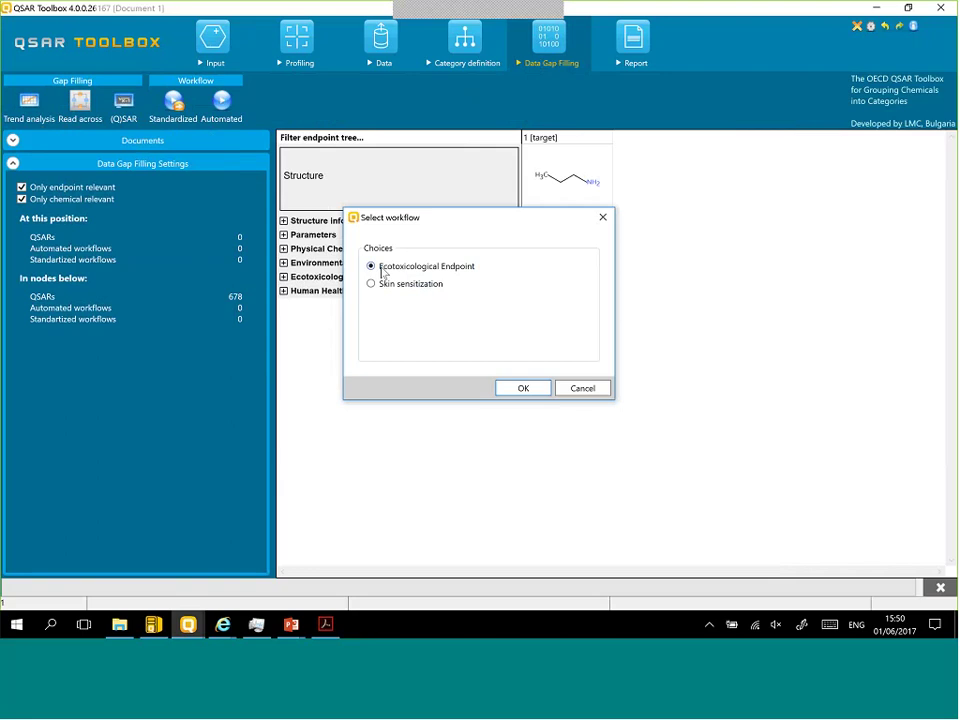
{"action": "left_click", "coordinate": [523, 388]}
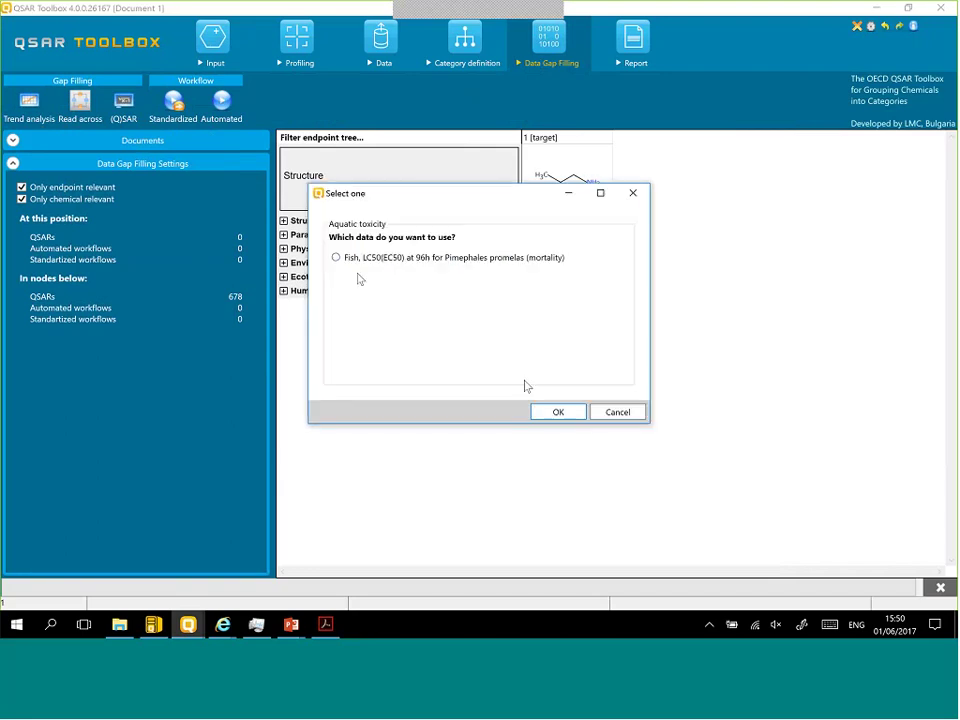
{"action": "left_click", "coordinate": [337, 258]}
{"action": "left_click", "coordinate": [559, 412]}
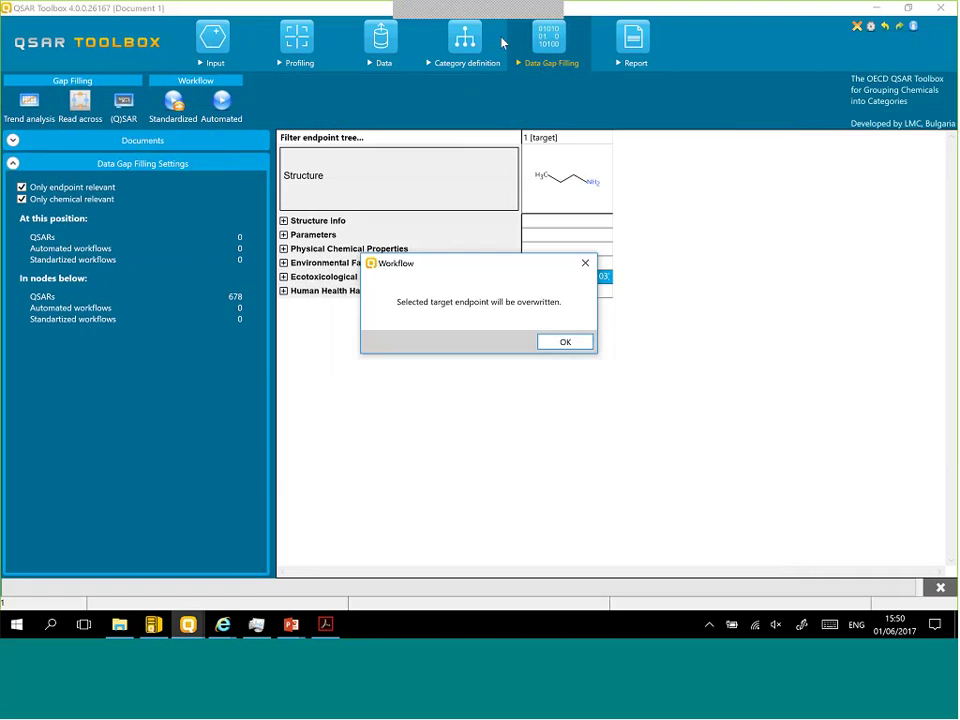
{"action": "left_click", "coordinate": [564, 341]}
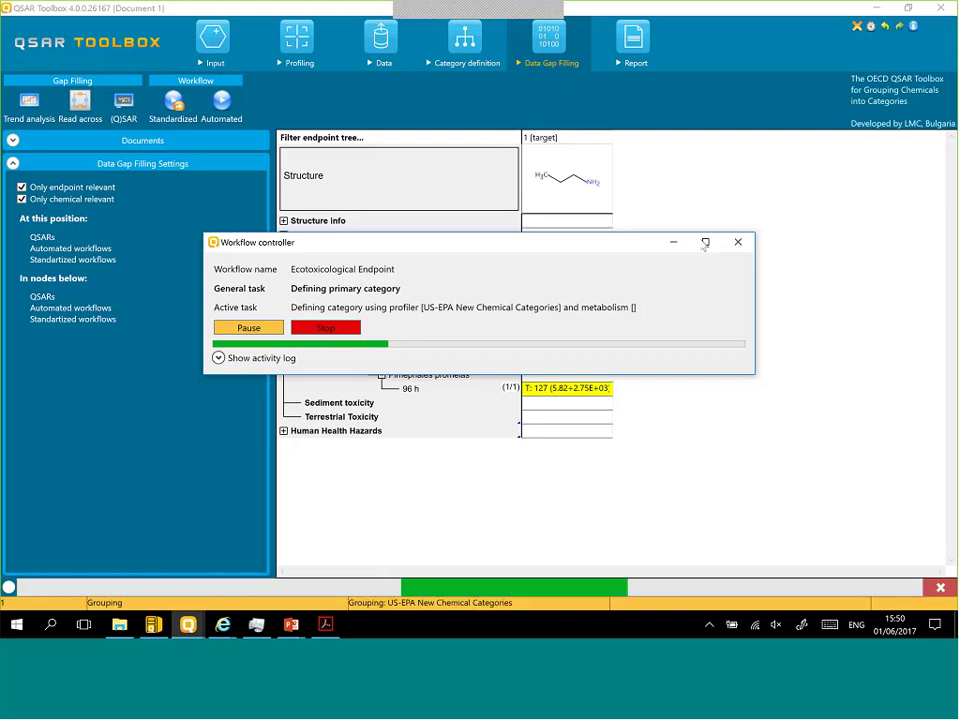
Step: Stop the running Ecotoxicological Endpoint workflow, confirming the exit, and switch from the slides back to QSAR Toolbox
{"action": "left_click", "coordinate": [344, 334]}
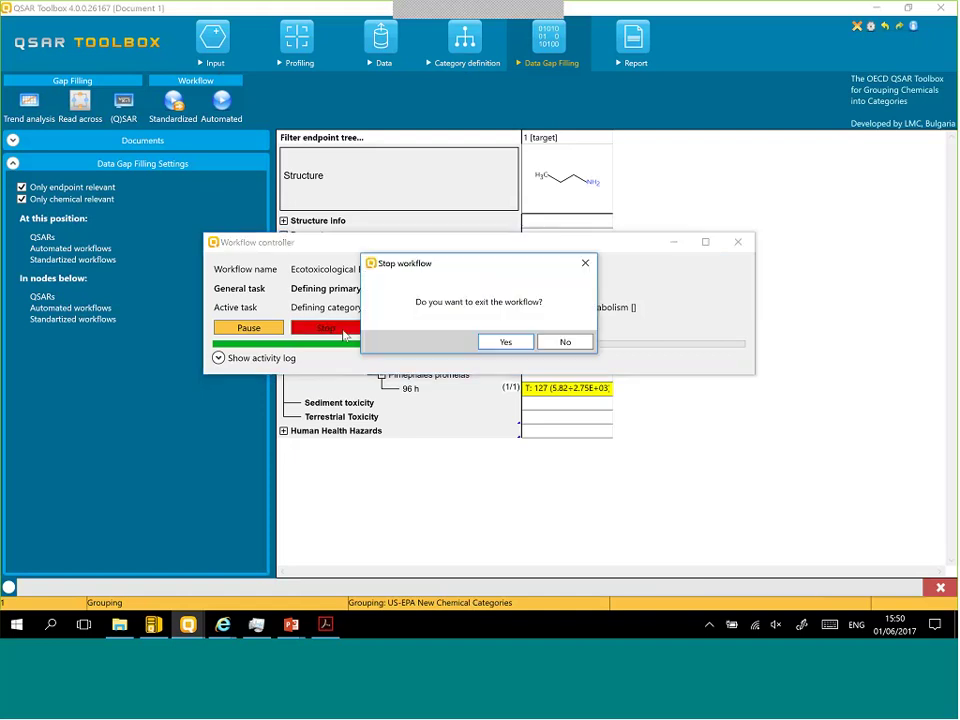
{"action": "left_click", "coordinate": [490, 342]}
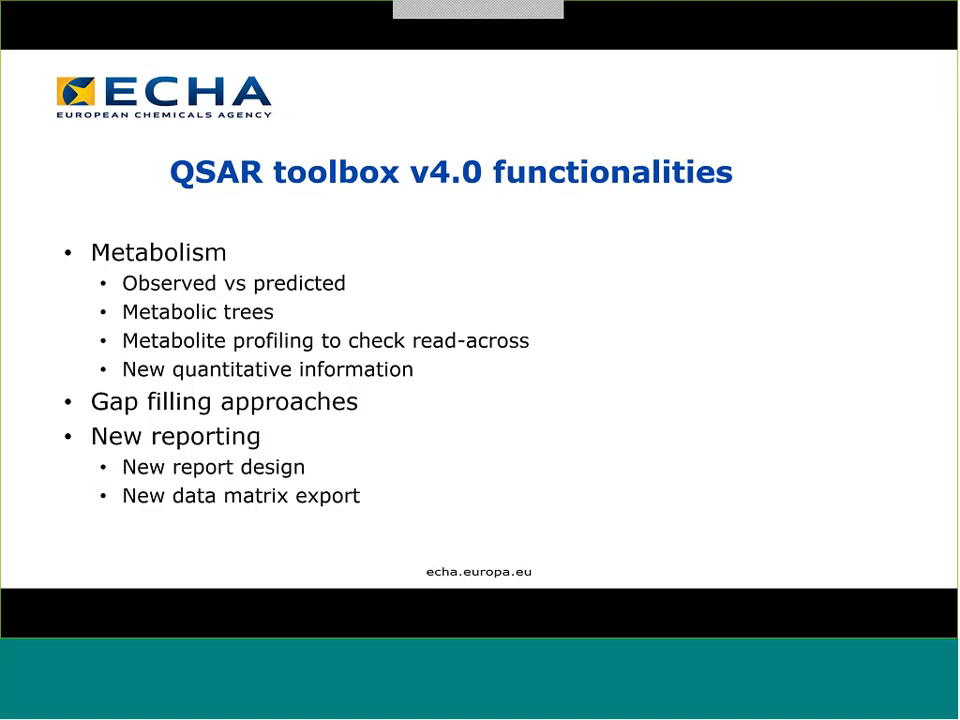
{"action": "key", "text": "alt+Tab"}
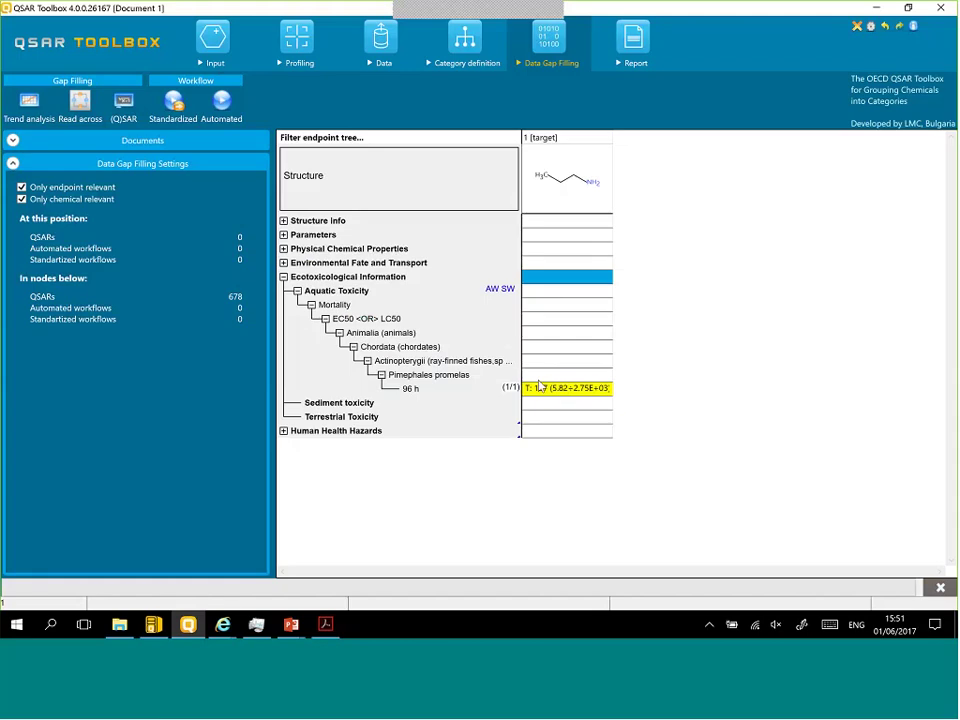
Step: Create a report for the target's 96 h Pimephales promelas mortality prediction with all report sections included
{"action": "left_click", "coordinate": [548, 390]}
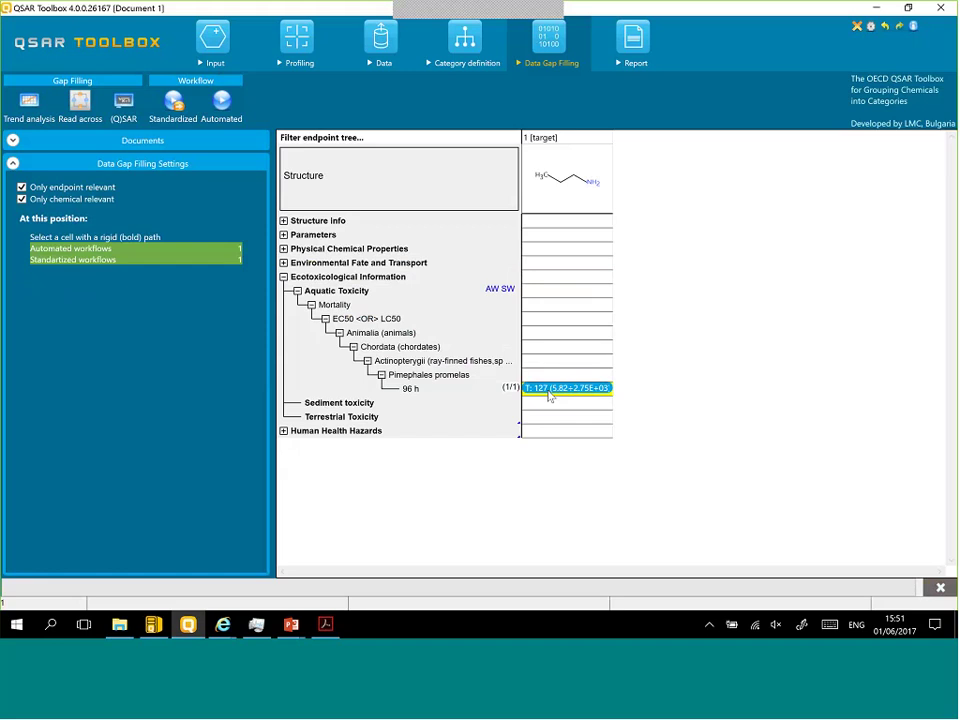
{"action": "left_click", "coordinate": [632, 38]}
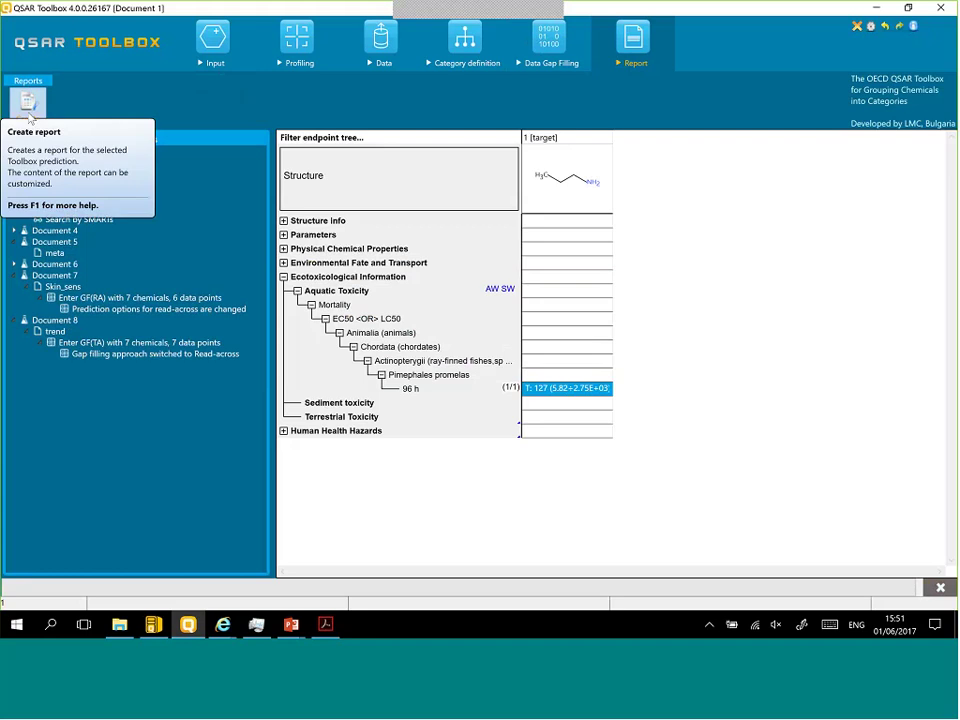
{"action": "left_click", "coordinate": [547, 392]}
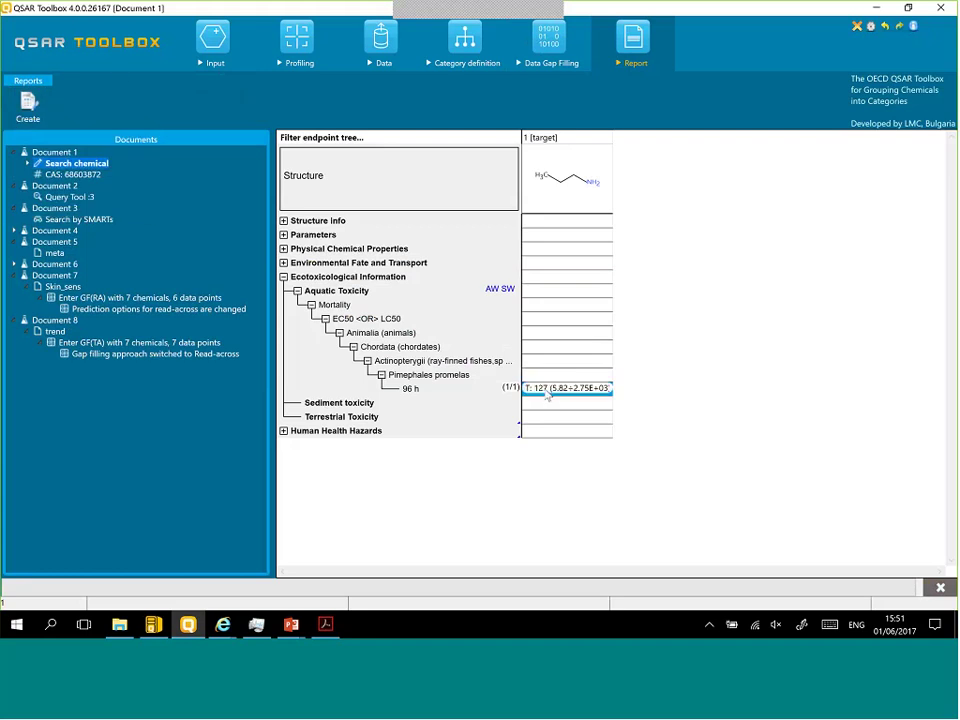
{"action": "left_click", "coordinate": [28, 104]}
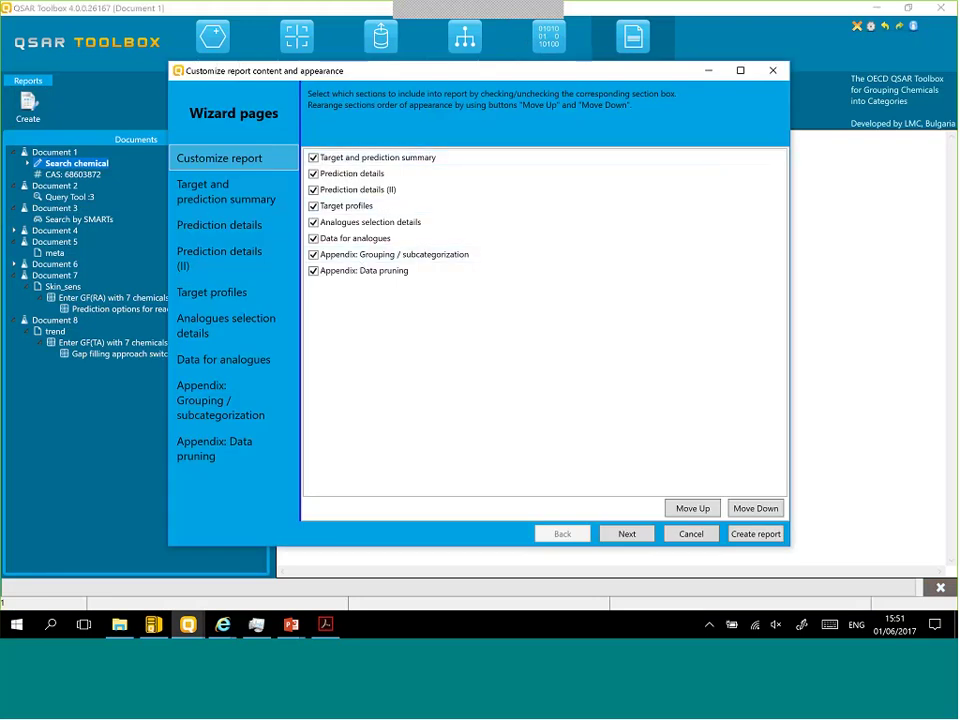
{"action": "left_click", "coordinate": [313, 157]}
{"action": "left_click", "coordinate": [744, 537]}
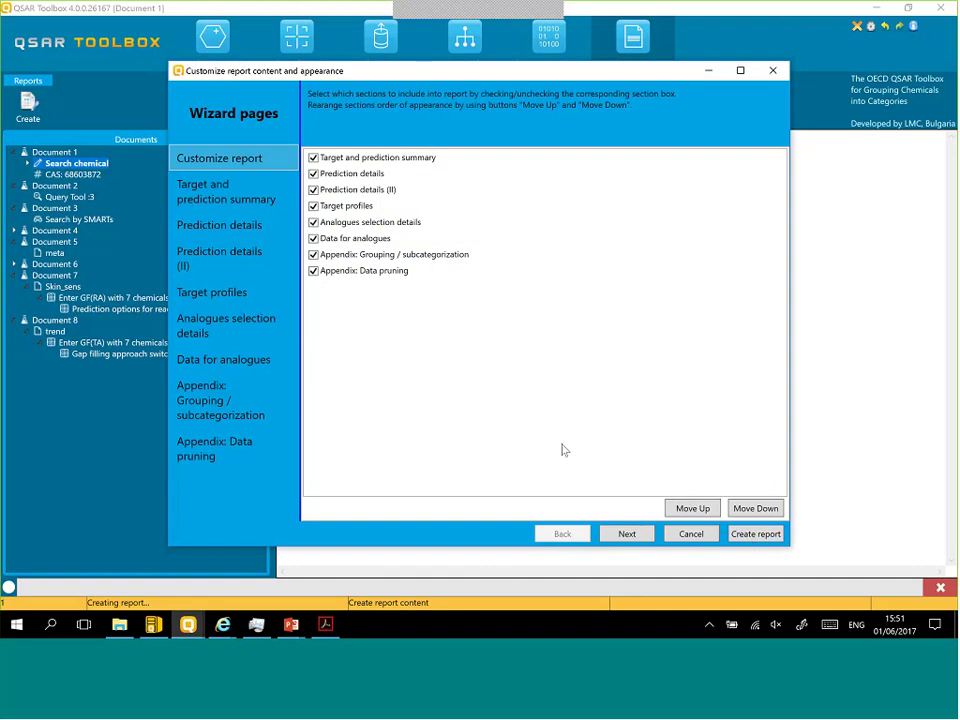
{"action": "left_click", "coordinate": [750, 533]}
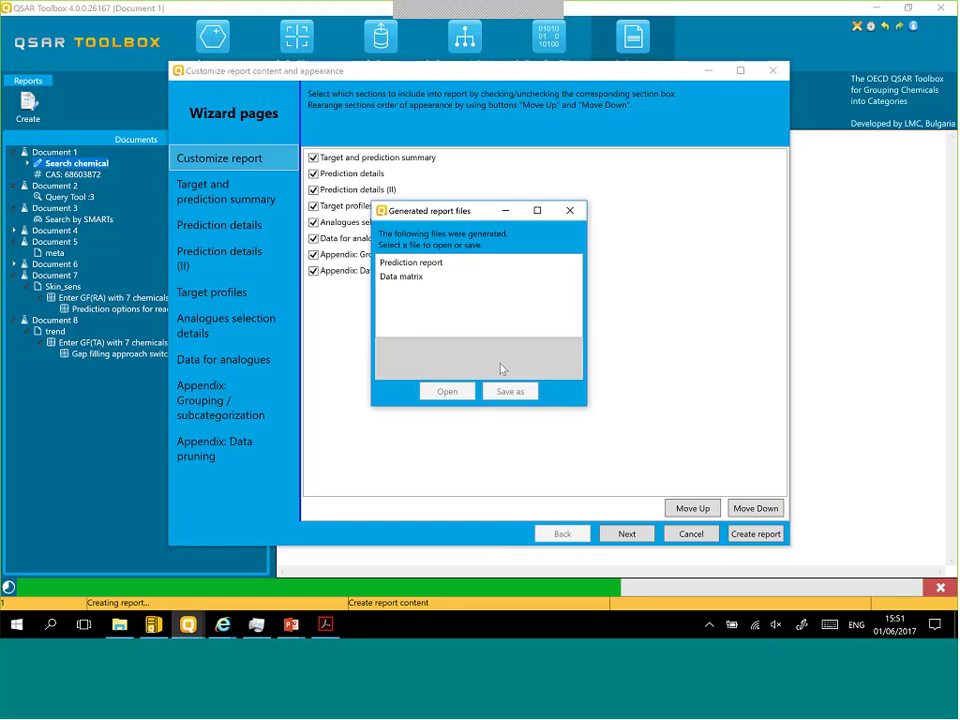
Step: Compare the descriptions of the generated Prediction report and Data matrix files, and open the Prediction report PDF
{"action": "left_click", "coordinate": [440, 266]}
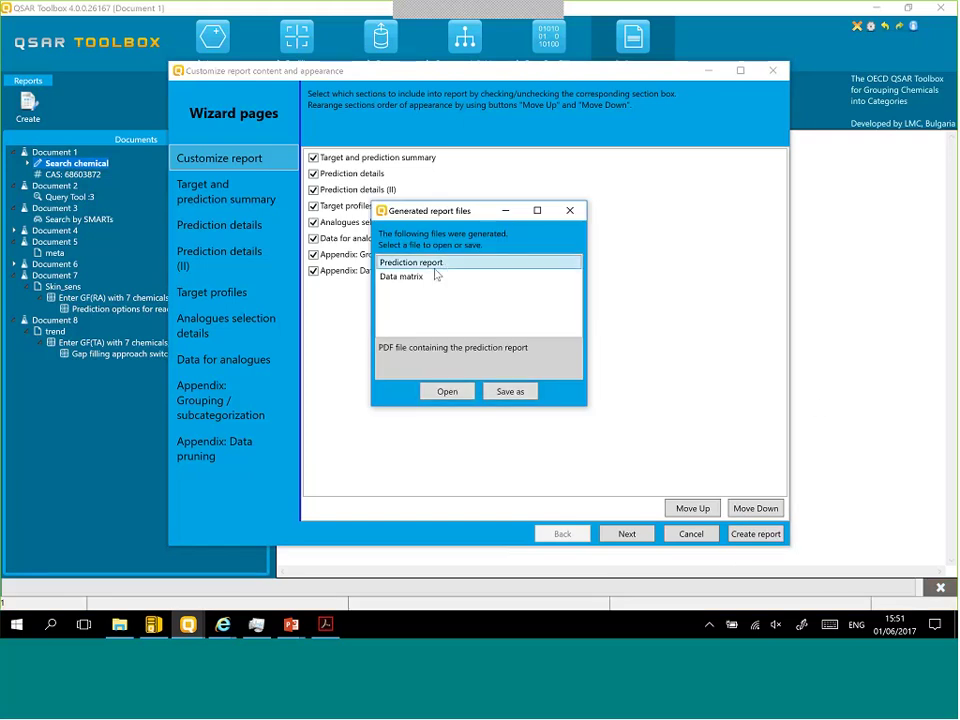
{"action": "left_click", "coordinate": [420, 286]}
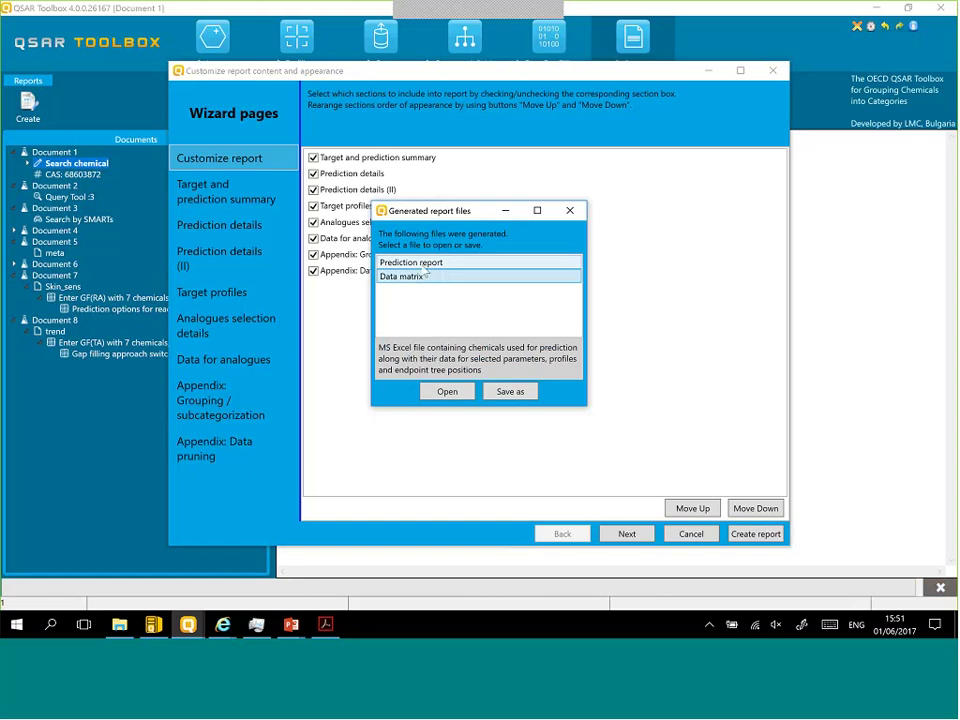
{"action": "left_click", "coordinate": [415, 263]}
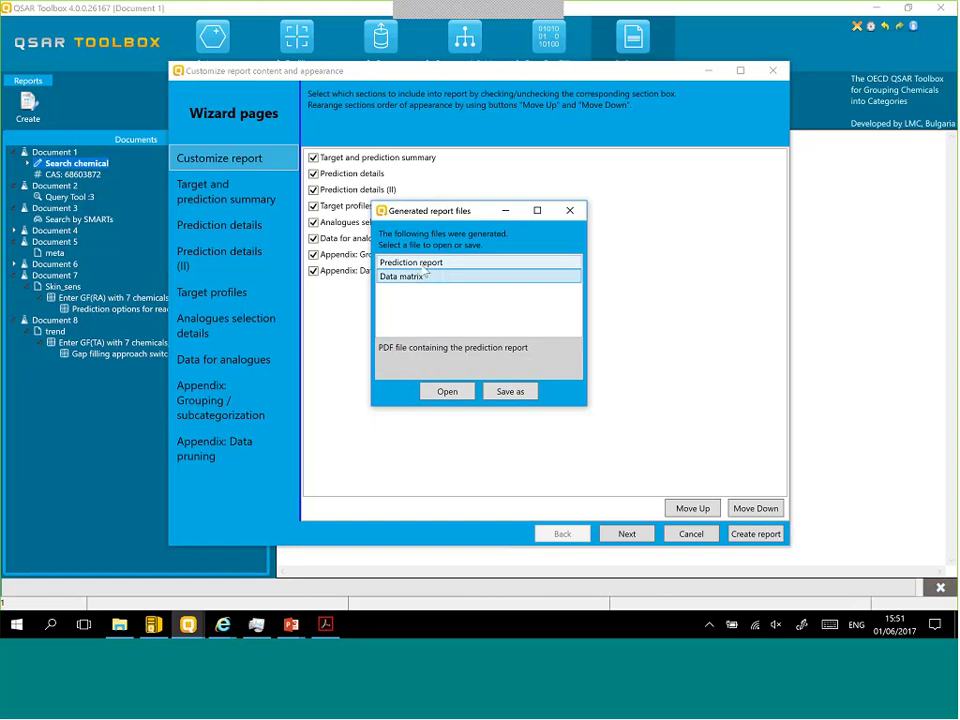
{"action": "left_click", "coordinate": [448, 391]}
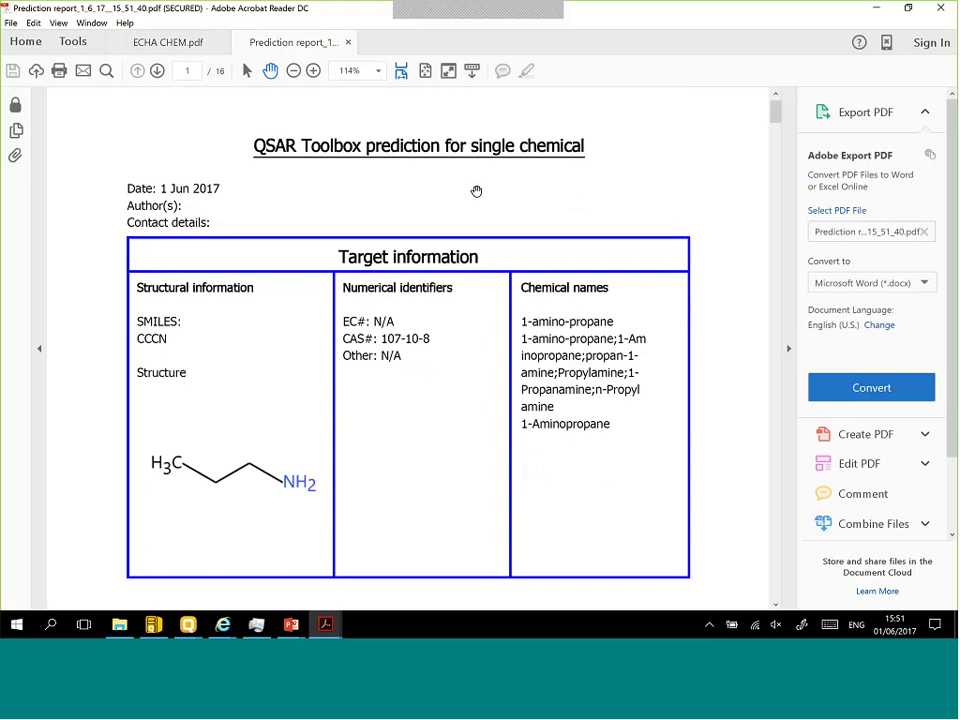
Step: Examine the report's target information, prediction summary, trend plot, model statistics, adequacy plot and cumulative frequency chart
{"action": "scroll", "coordinate": [424, 360], "scroll_direction": "down", "scroll_amount": 3}
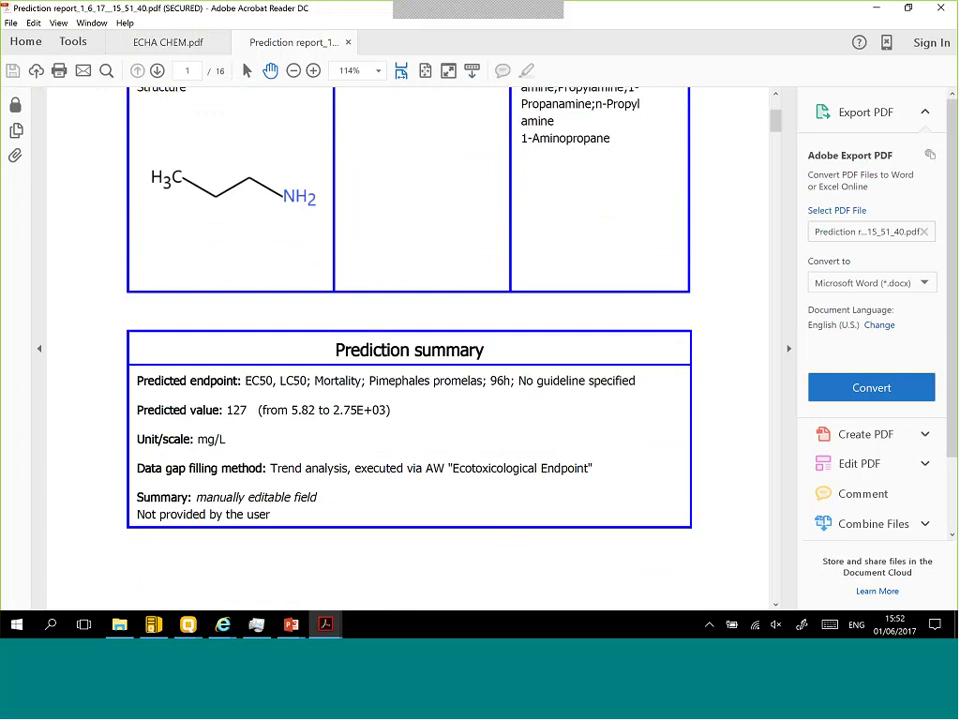
{"action": "scroll", "coordinate": [375, 468], "scroll_direction": "down", "scroll_amount": 6}
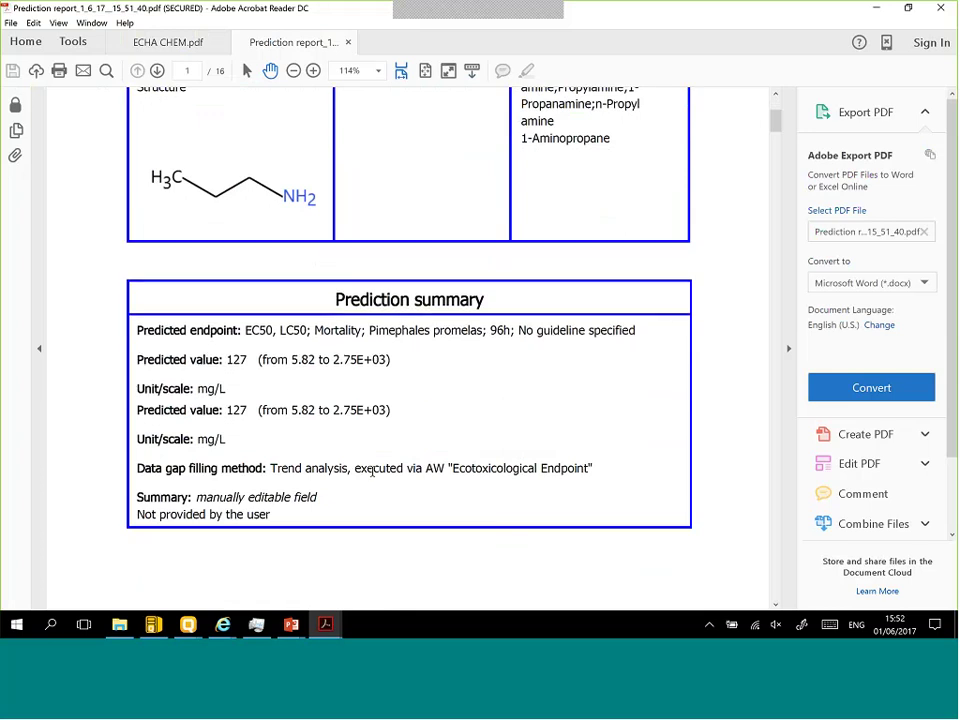
{"action": "scroll", "coordinate": [649, 334], "scroll_direction": "down", "scroll_amount": 3}
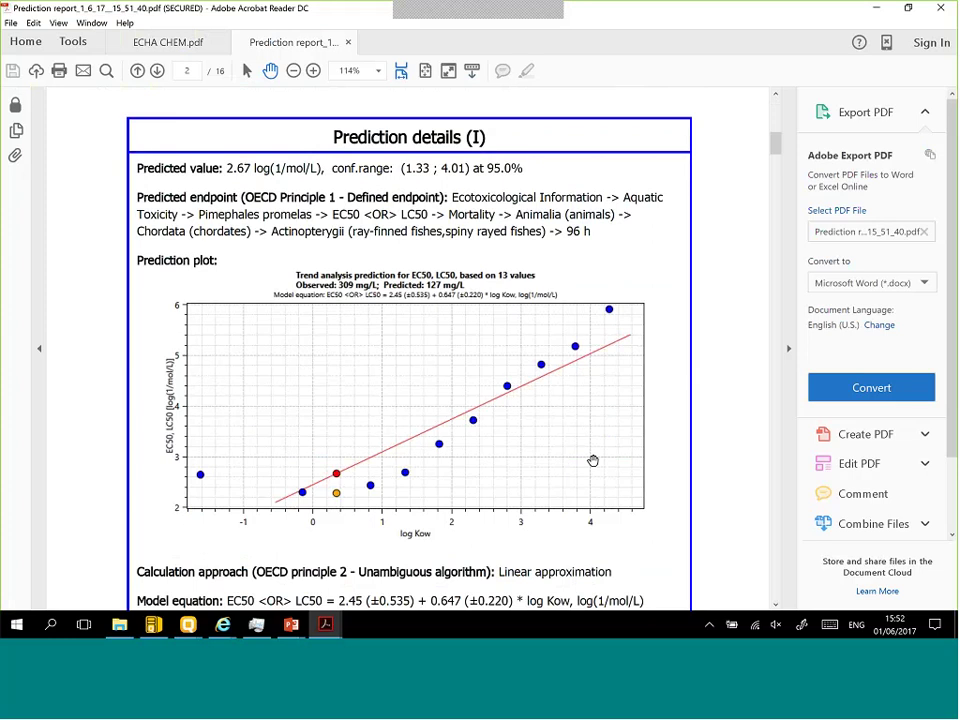
{"action": "scroll", "coordinate": [593, 456], "scroll_direction": "down", "scroll_amount": 3}
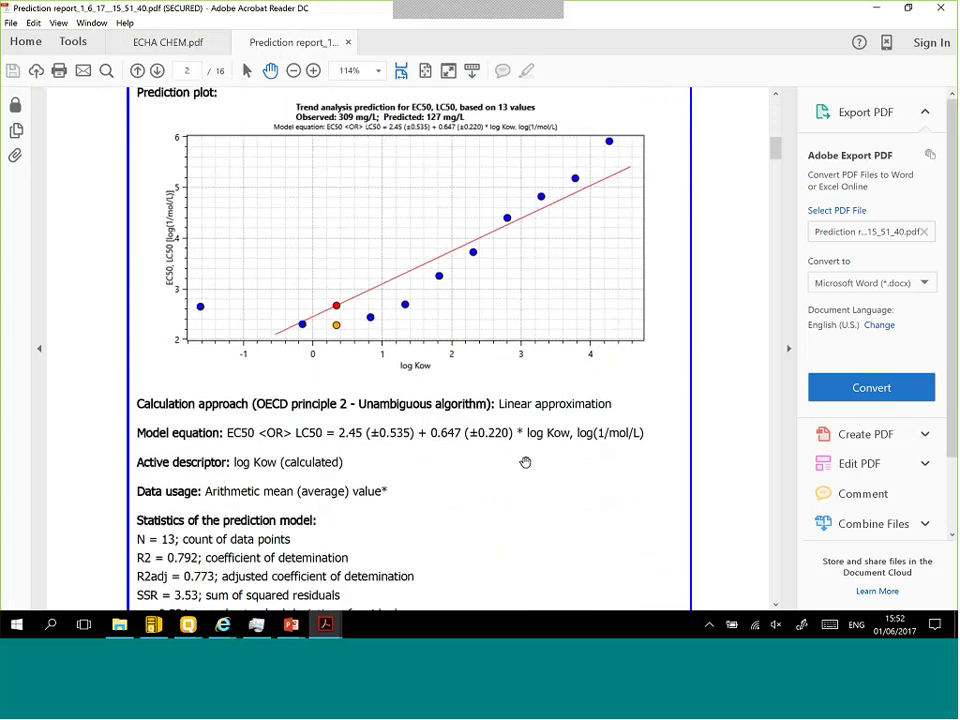
{"action": "scroll", "coordinate": [218, 502], "scroll_direction": "down", "scroll_amount": 1}
{"action": "scroll", "coordinate": [218, 502], "scroll_direction": "down", "scroll_amount": 3}
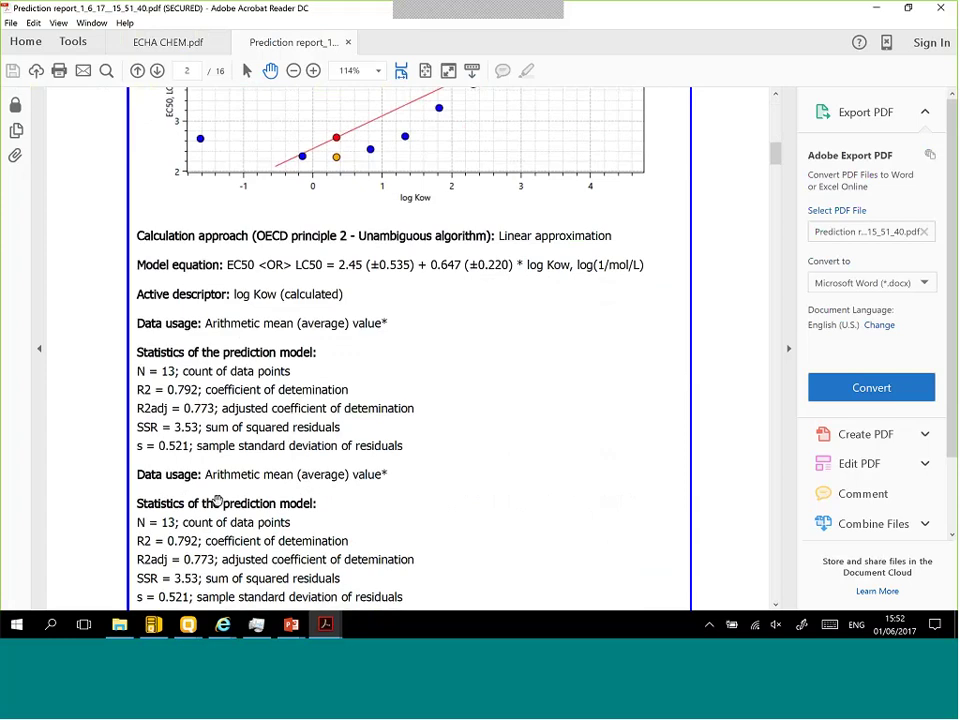
{"action": "scroll", "coordinate": [218, 463], "scroll_direction": "down", "scroll_amount": 4}
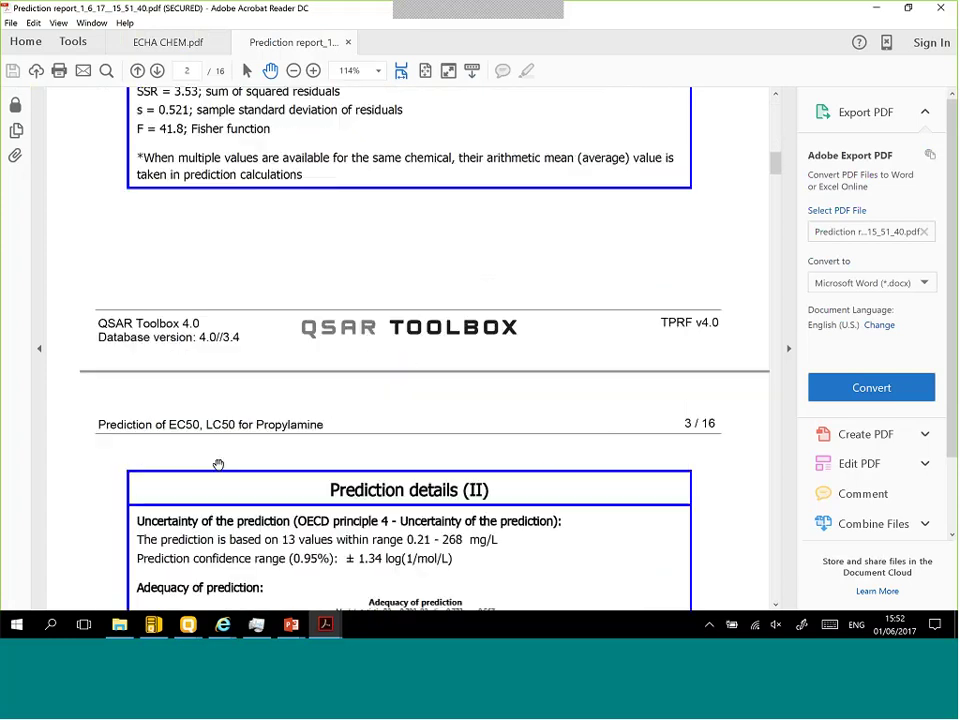
{"action": "scroll", "coordinate": [218, 463], "scroll_direction": "down", "scroll_amount": 5}
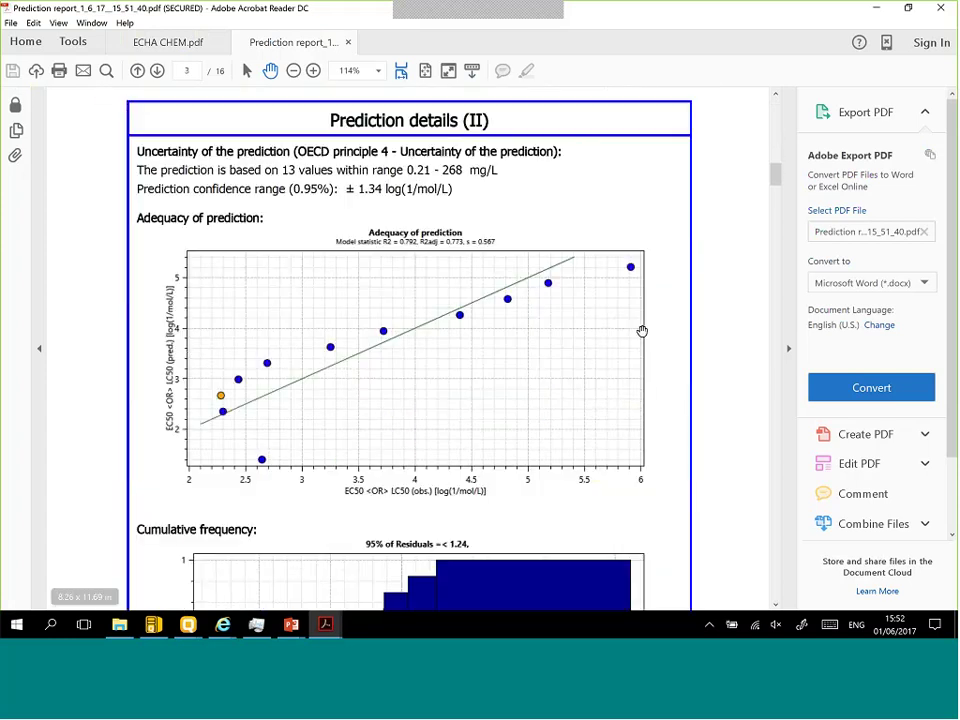
{"action": "scroll", "coordinate": [577, 408], "scroll_direction": "down", "scroll_amount": 1}
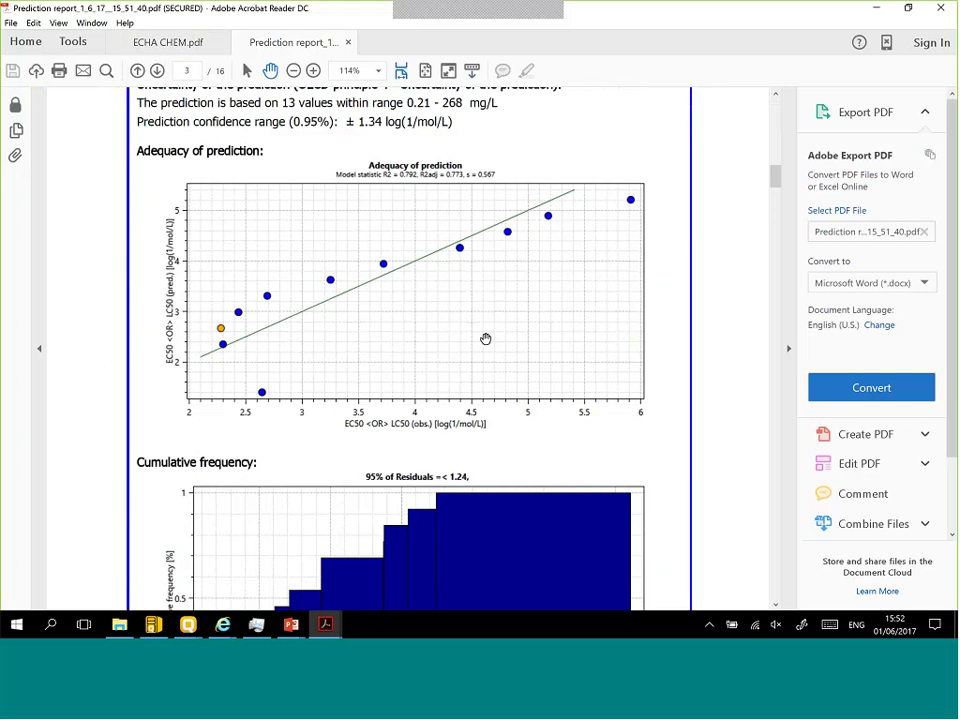
{"action": "scroll", "coordinate": [309, 216], "scroll_direction": "down", "scroll_amount": 5}
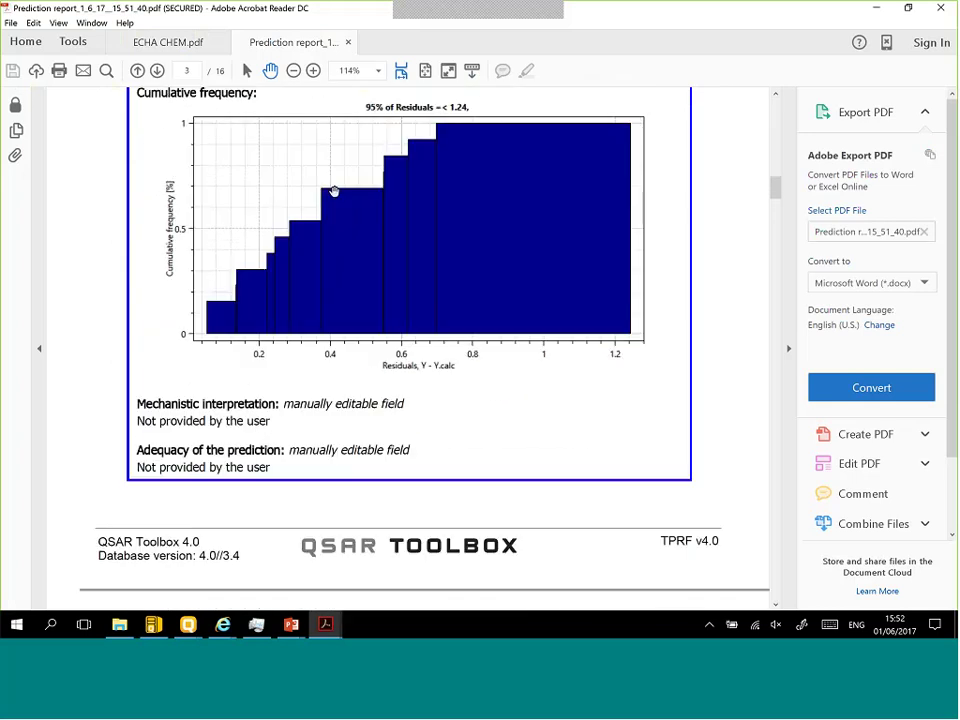
Step: Review the report's target profiles and the analogue selection section with its databases, category boundaries and profilers
{"action": "scroll", "coordinate": [334, 190], "scroll_direction": "down", "scroll_amount": 4}
{"action": "scroll", "coordinate": [326, 182], "scroll_direction": "down", "scroll_amount": 4}
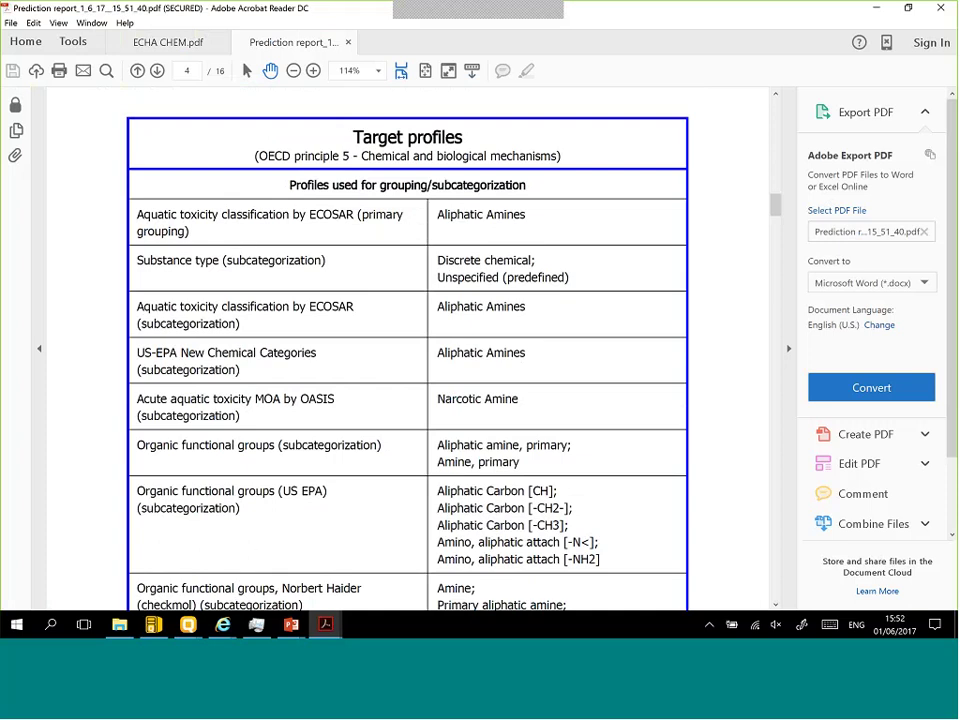
{"action": "scroll", "coordinate": [285, 485], "scroll_direction": "down", "scroll_amount": 1}
{"action": "scroll", "coordinate": [292, 484], "scroll_direction": "down", "scroll_amount": 10}
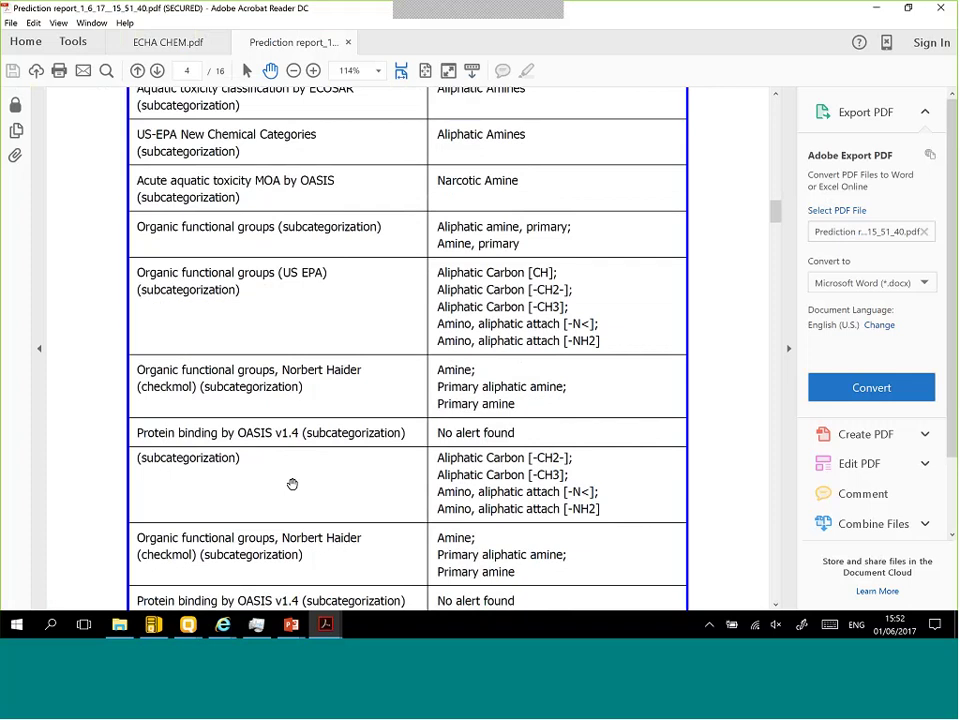
{"action": "scroll", "coordinate": [320, 473], "scroll_direction": "down", "scroll_amount": 5}
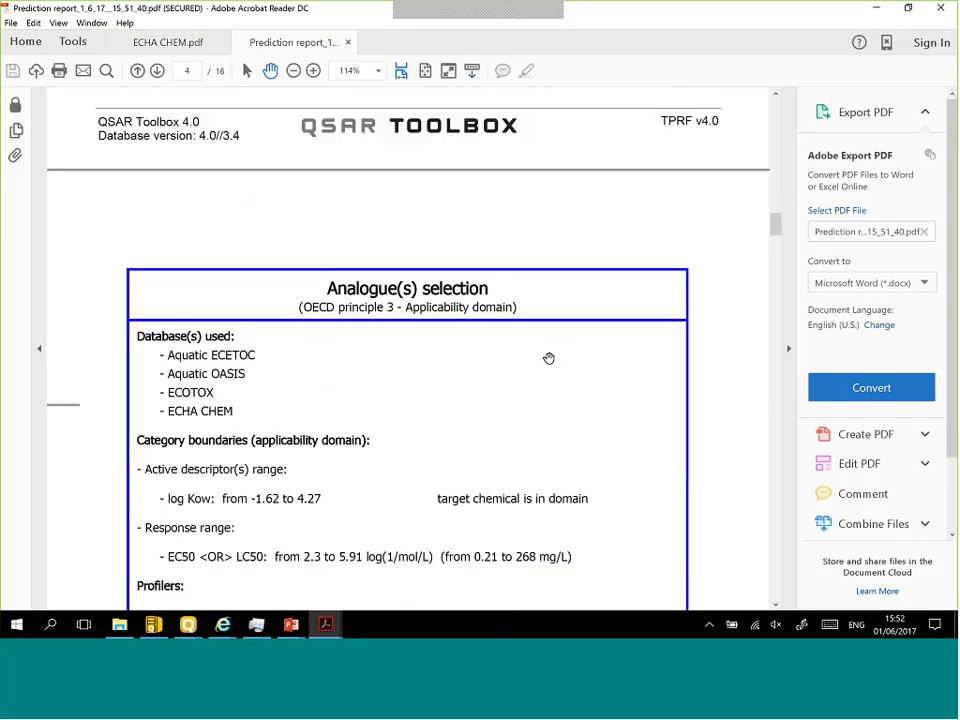
{"action": "scroll", "coordinate": [392, 235], "scroll_direction": "down", "scroll_amount": 2}
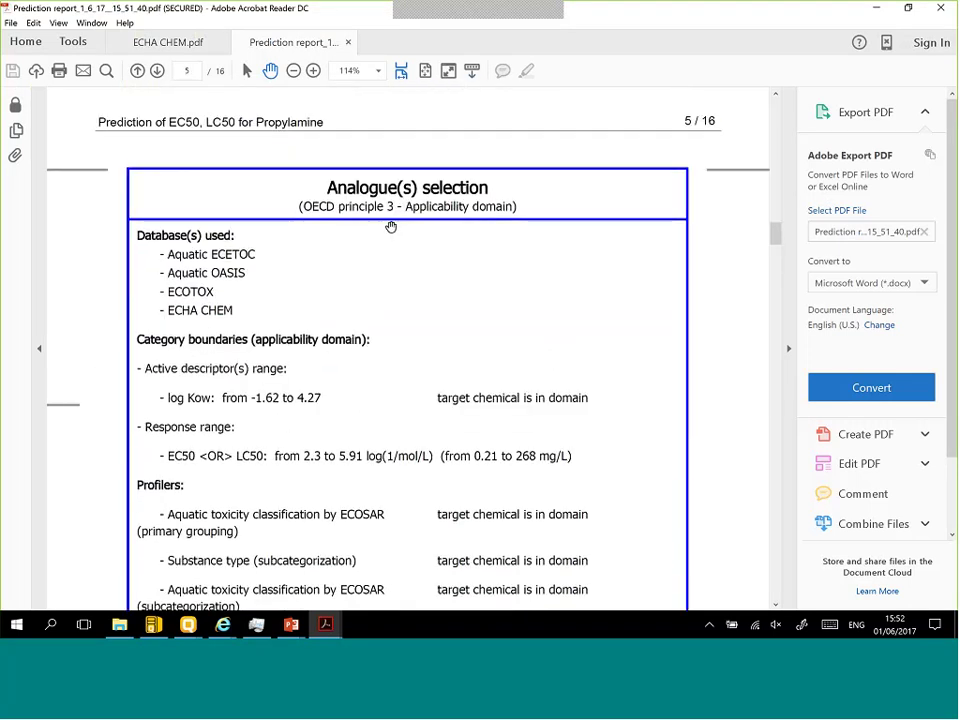
{"action": "scroll", "coordinate": [335, 336], "scroll_direction": "down", "scroll_amount": 2}
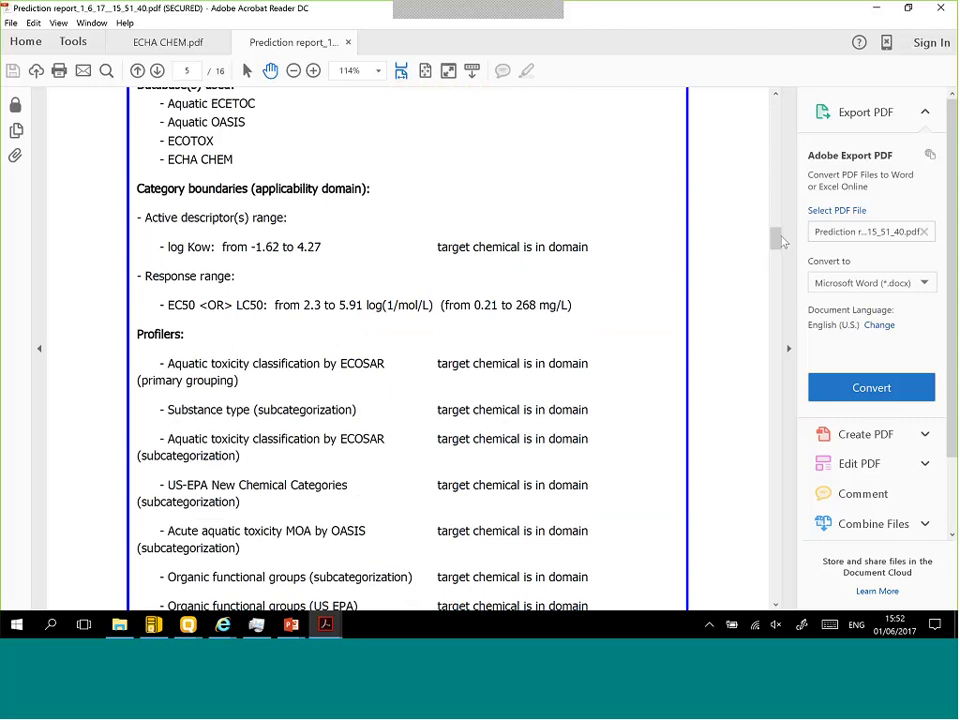
Step: Examine the report's Grouping / subcategorization appendix and the reasons for removal in the Data pruning appendix
{"action": "left_click_drag", "start_coordinate": [775, 240], "coordinate": [762, 332]}
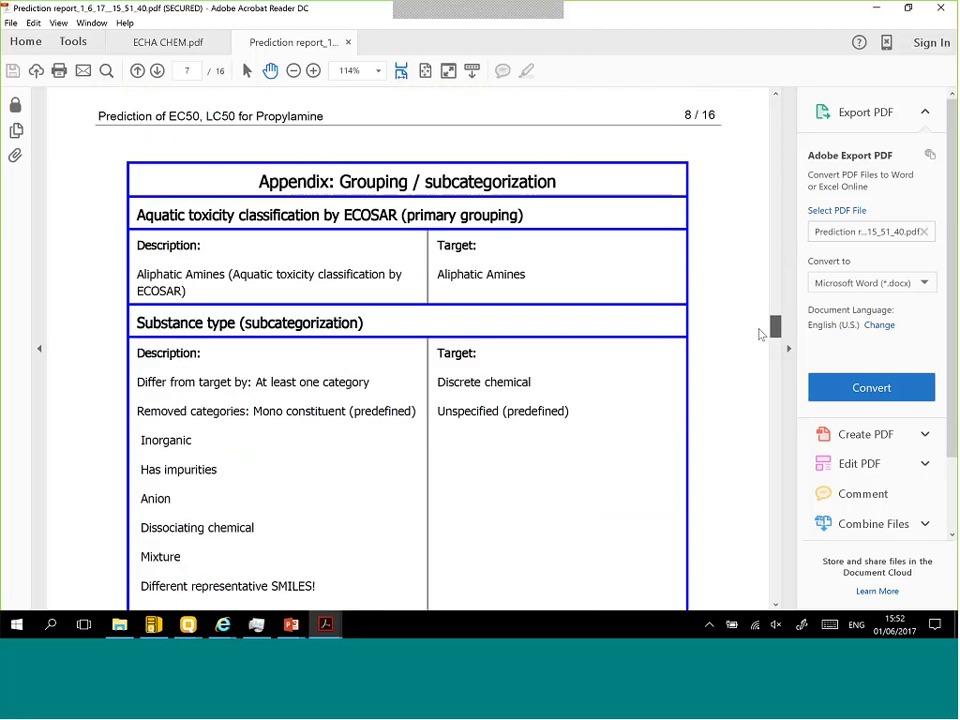
{"action": "scroll", "coordinate": [759, 380], "scroll_direction": "down", "scroll_amount": 1}
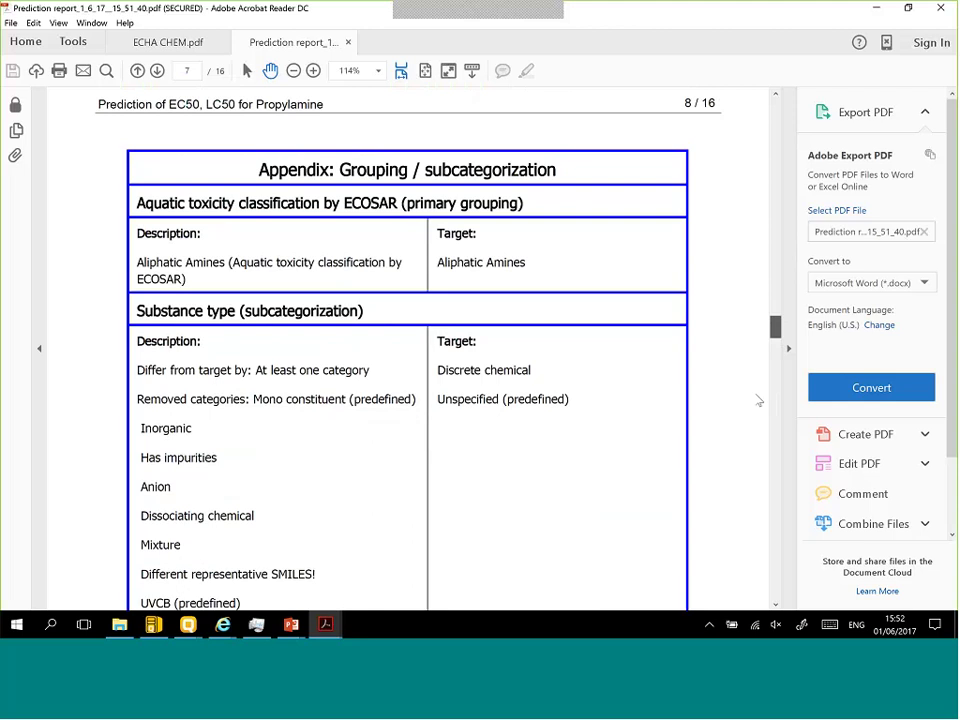
{"action": "left_click_drag", "start_coordinate": [759, 401], "coordinate": [745, 331]}
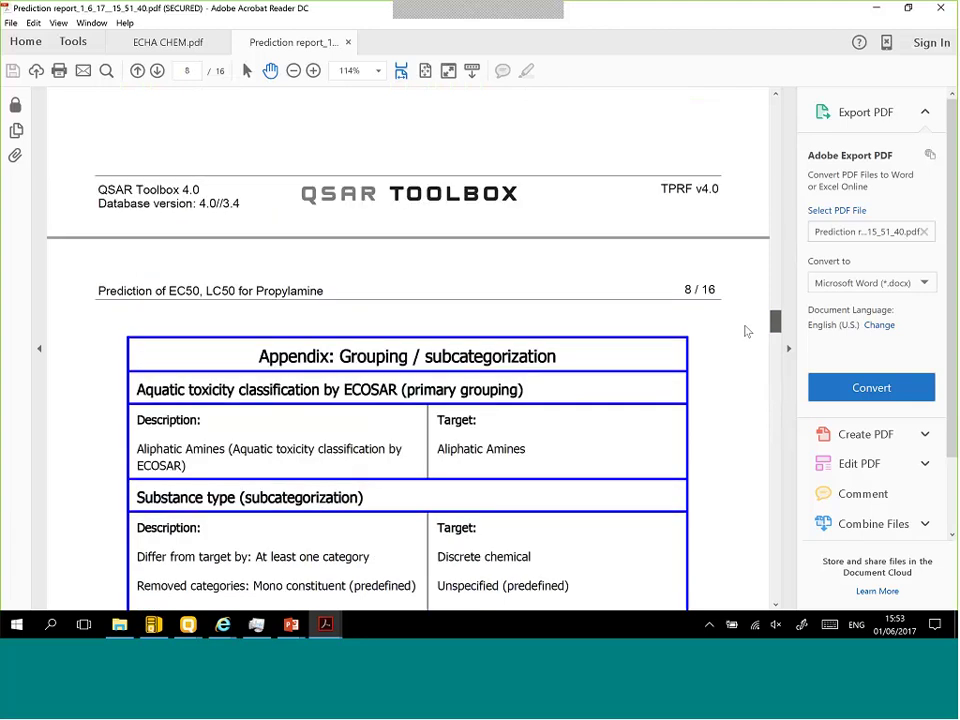
{"action": "scroll", "coordinate": [604, 399], "scroll_direction": "down", "scroll_amount": 20}
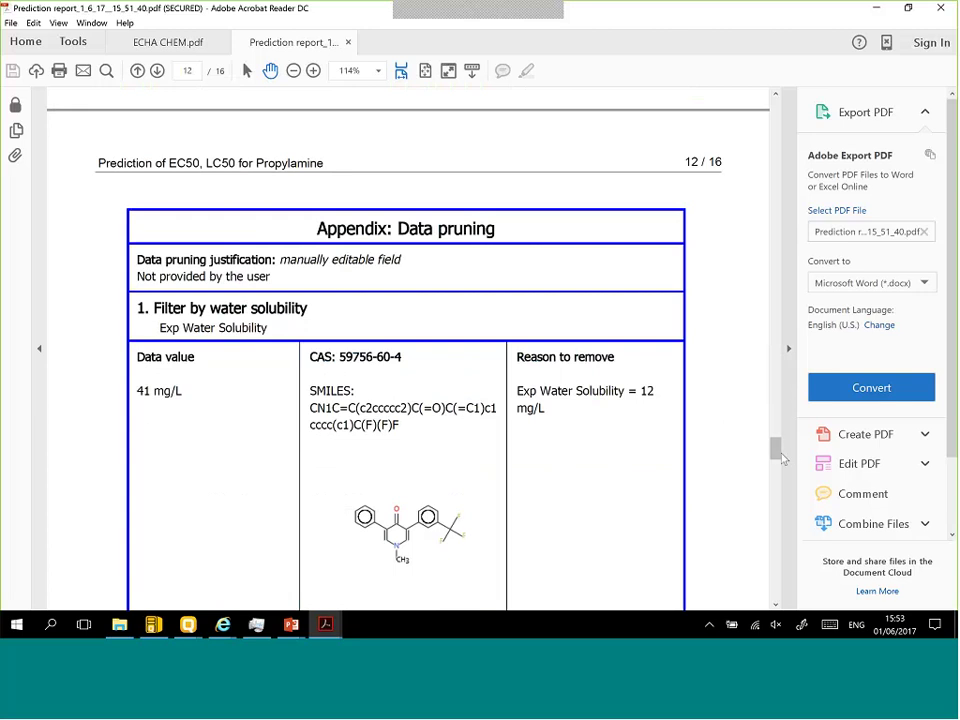
{"action": "left_click_drag", "start_coordinate": [776, 444], "coordinate": [778, 460]}
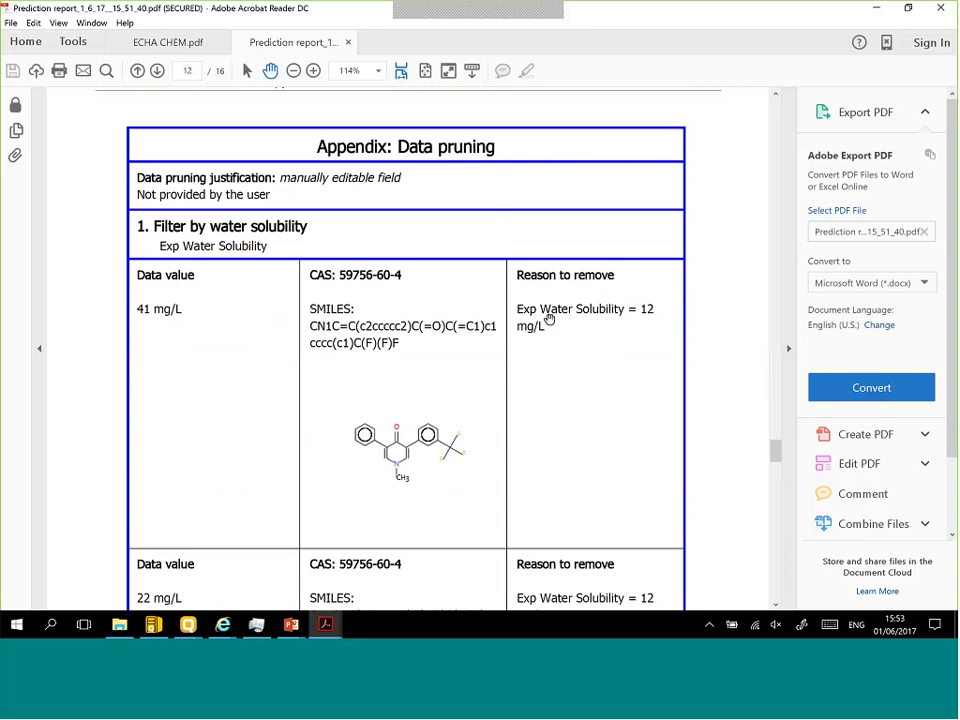
{"action": "scroll", "coordinate": [548, 318], "scroll_direction": "down", "scroll_amount": 2}
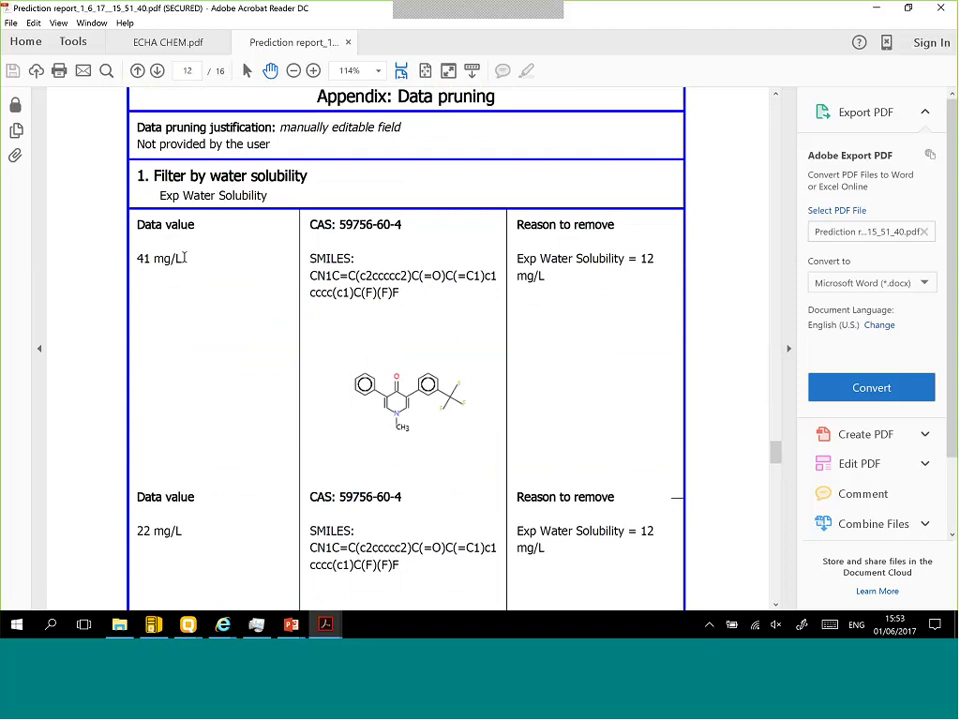
{"action": "scroll", "coordinate": [180, 258], "scroll_direction": "down", "scroll_amount": 15}
{"action": "scroll", "coordinate": [161, 268], "scroll_direction": "down", "scroll_amount": 15}
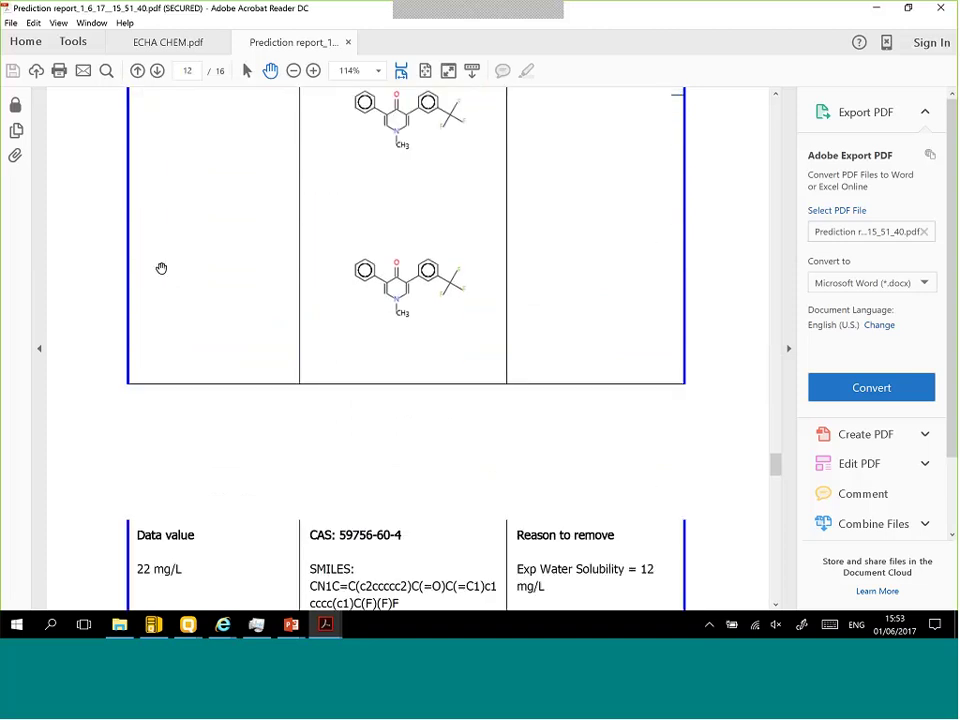
{"action": "scroll", "coordinate": [718, 384], "scroll_direction": "down", "scroll_amount": 3}
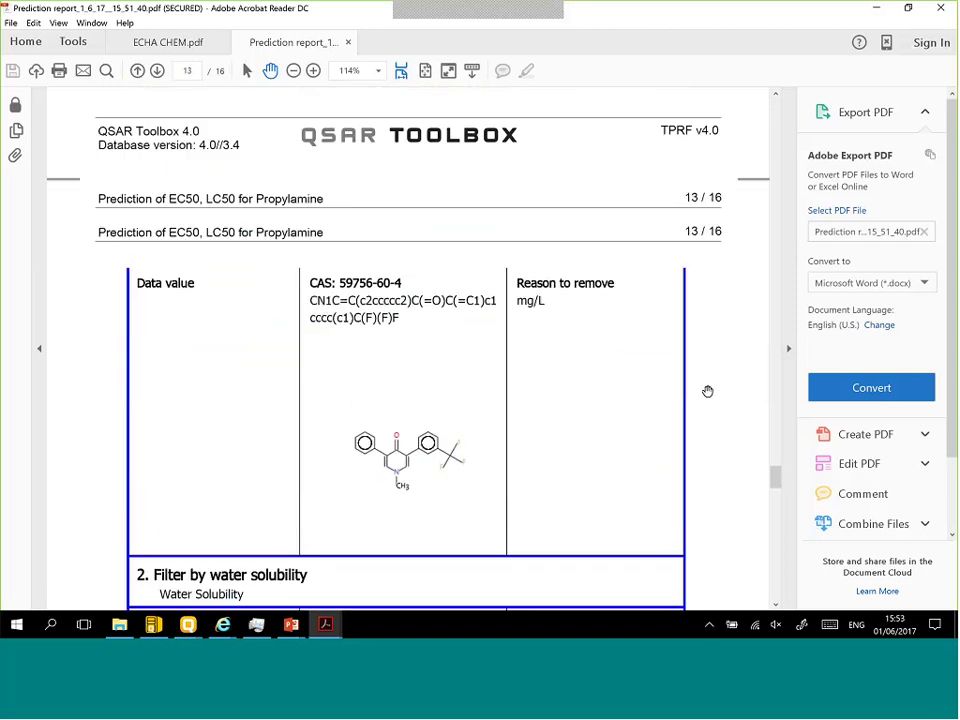
Step: Review the report's opening pages again, covering the target information and Prediction details (I)
{"action": "left_click", "coordinate": [773, 177]}
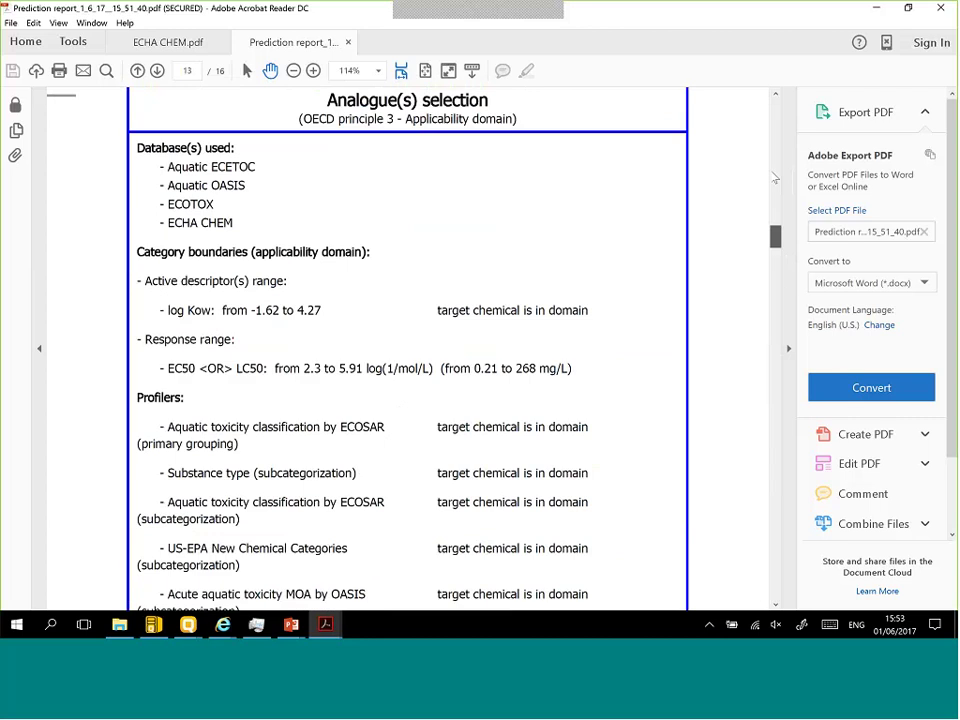
{"action": "scroll", "coordinate": [684, 282], "scroll_direction": "up", "scroll_amount": 20}
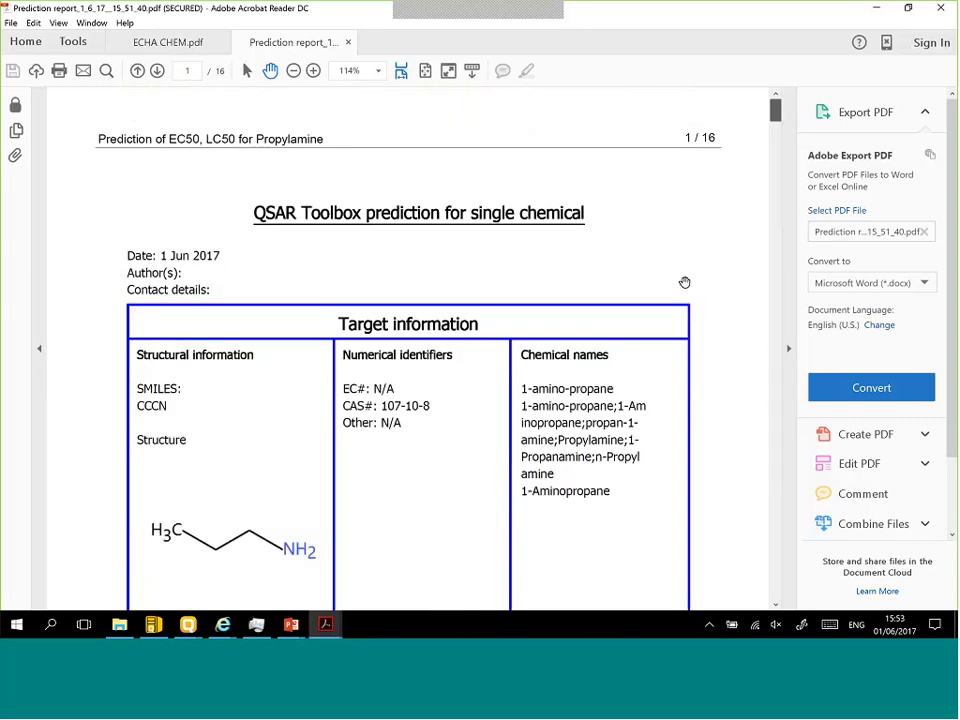
{"action": "scroll", "coordinate": [684, 282], "scroll_direction": "down", "scroll_amount": 10}
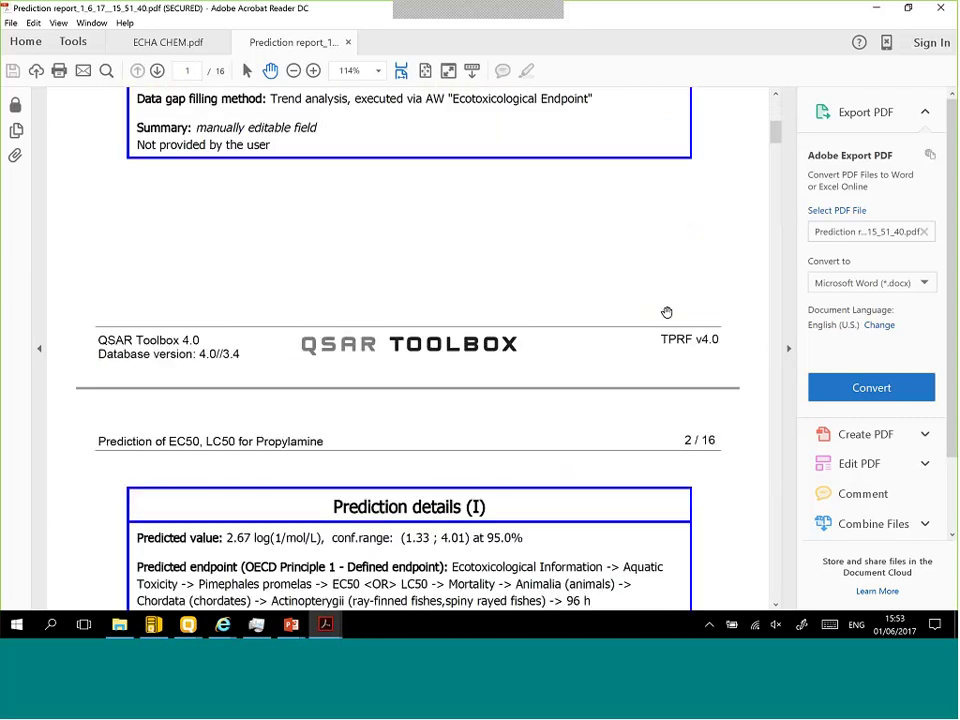
{"action": "scroll", "coordinate": [667, 313], "scroll_direction": "down", "scroll_amount": 3}
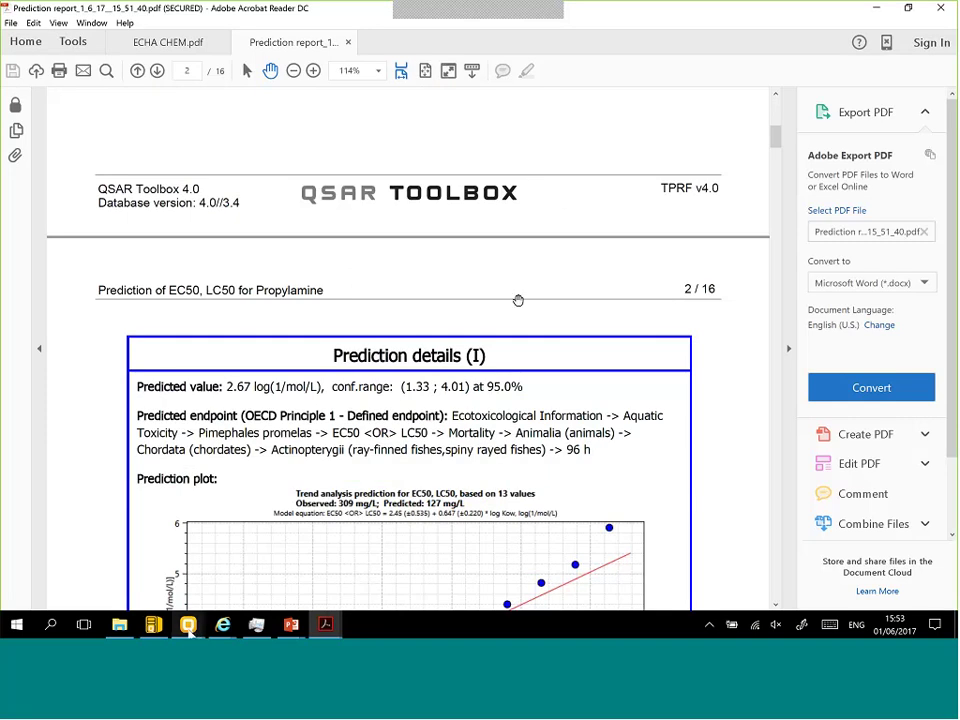
Step: Switch to QSAR Toolbox and open the generated Data matrix file in Excel
{"action": "mouse_move", "coordinate": [188, 625]}
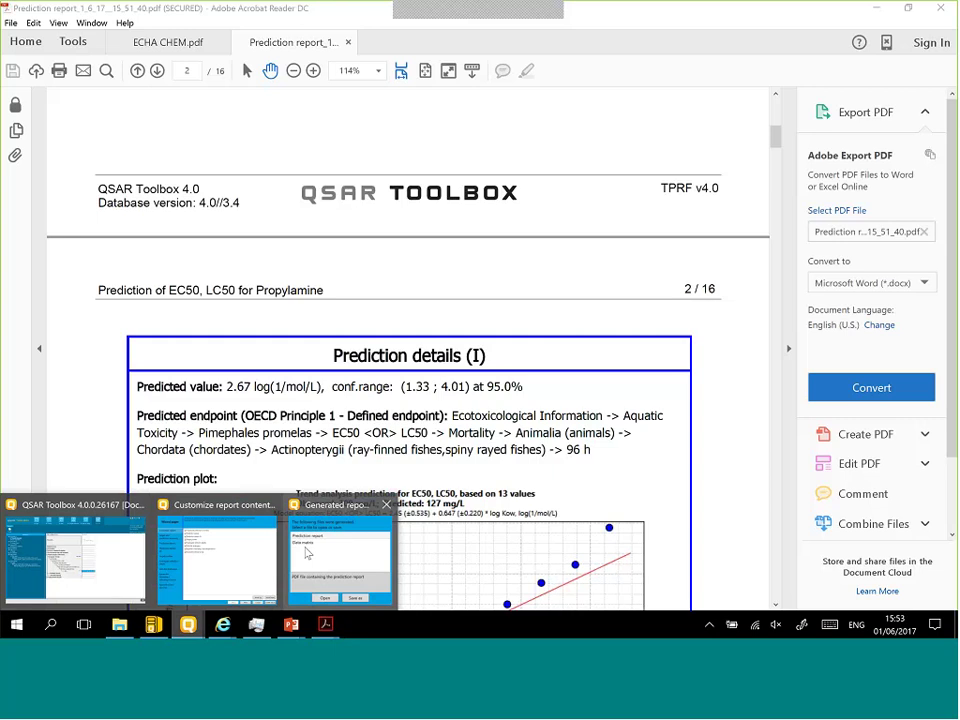
{"action": "left_click", "coordinate": [310, 555]}
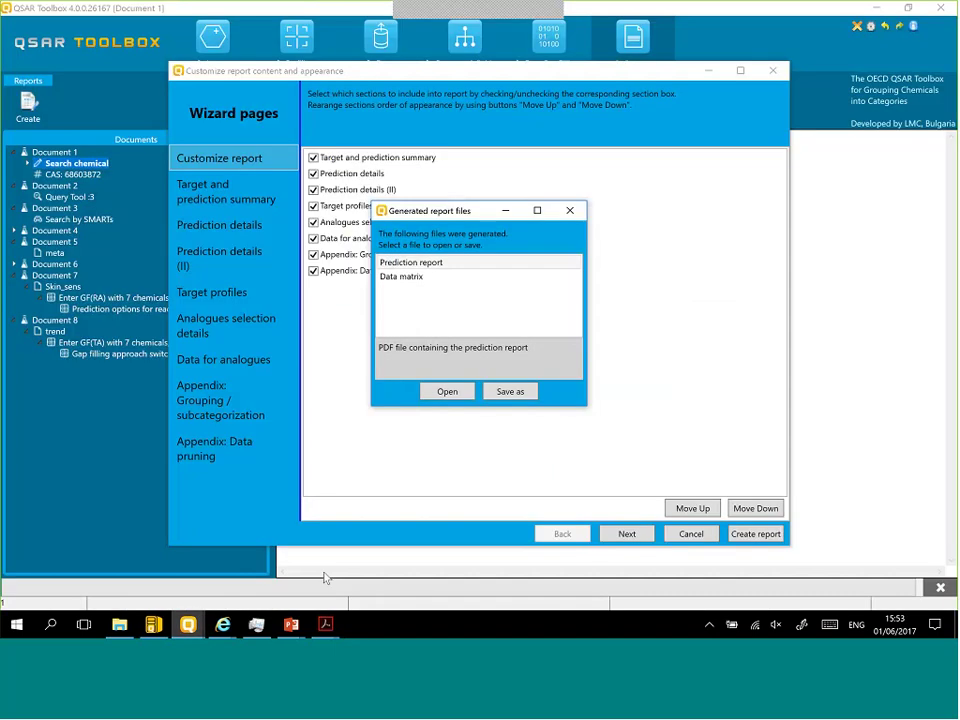
{"action": "left_click", "coordinate": [424, 277]}
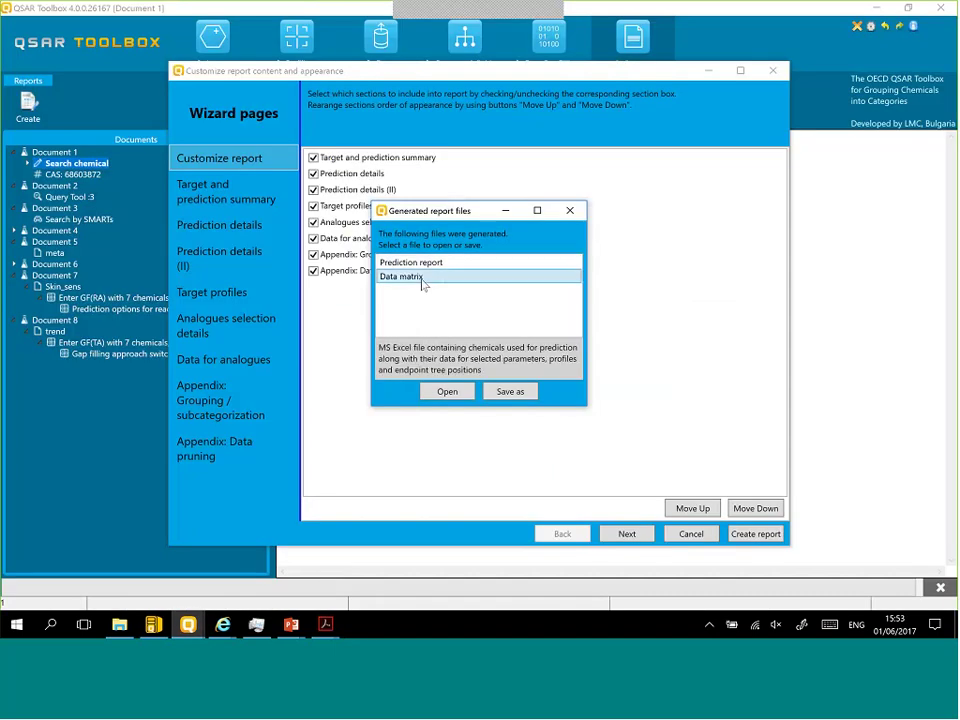
{"action": "left_click", "coordinate": [459, 393]}
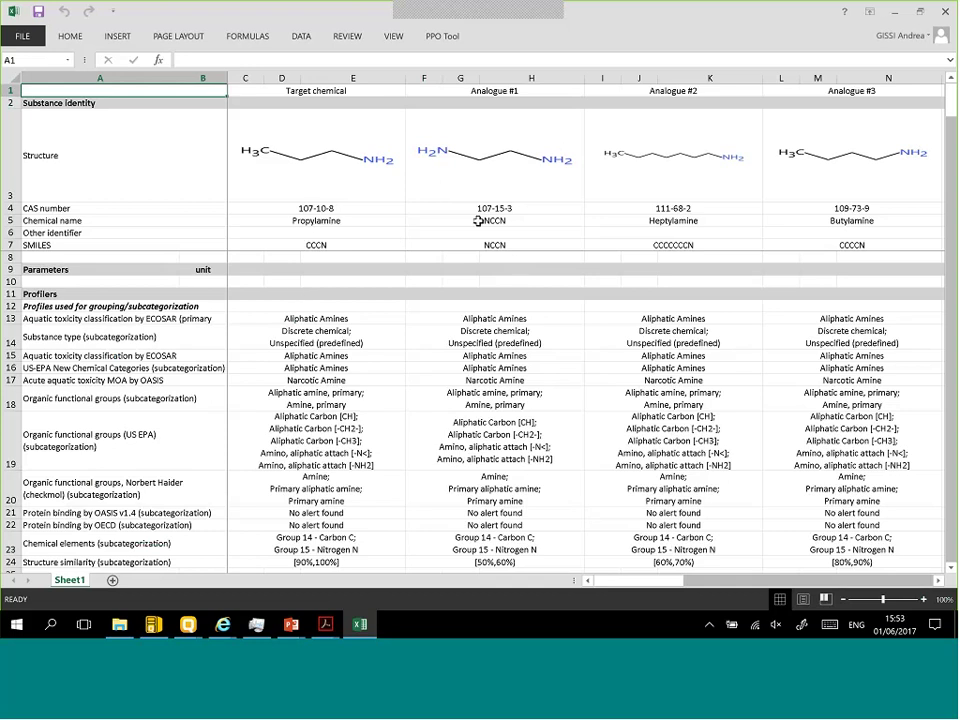
Step: Examine the data matrix's profilers and its measured and predicted data across the target and all analogues, then close the workbook
{"action": "left_click", "coordinate": [114, 318]}
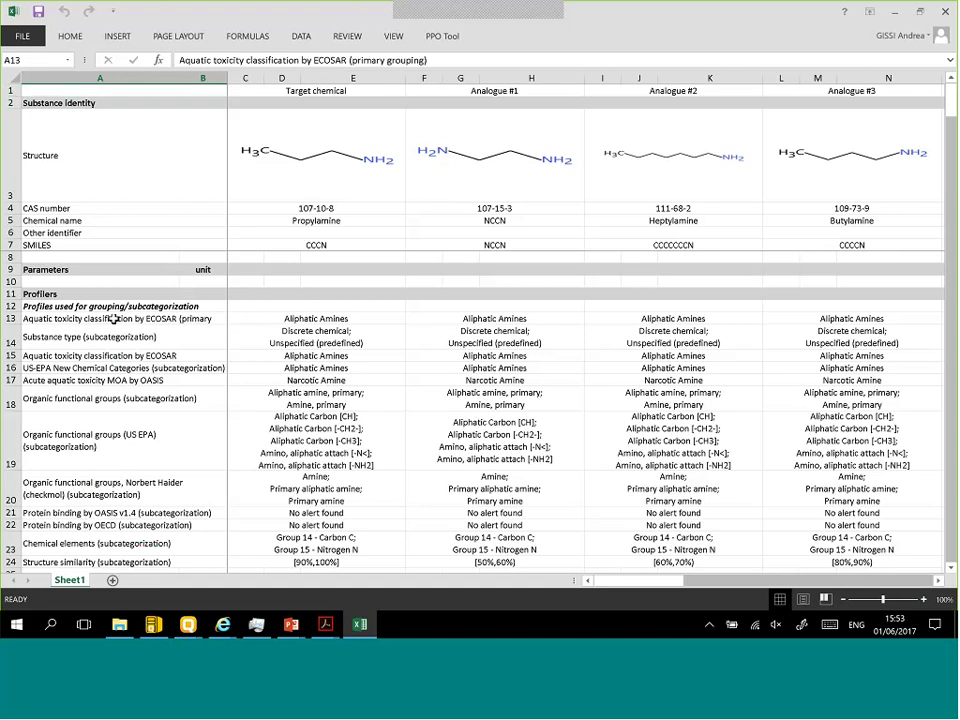
{"action": "scroll", "coordinate": [120, 320], "scroll_direction": "down", "scroll_amount": 2}
{"action": "scroll", "coordinate": [128, 323], "scroll_direction": "down", "scroll_amount": 4}
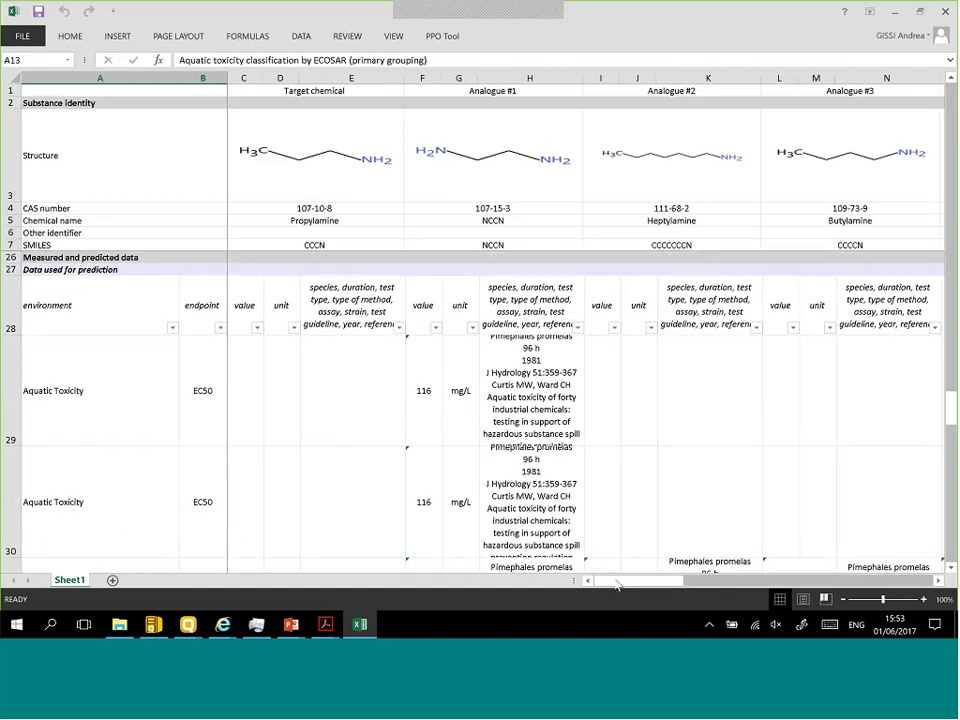
{"action": "scroll", "coordinate": [611, 586], "scroll_direction": "down", "scroll_amount": 1}
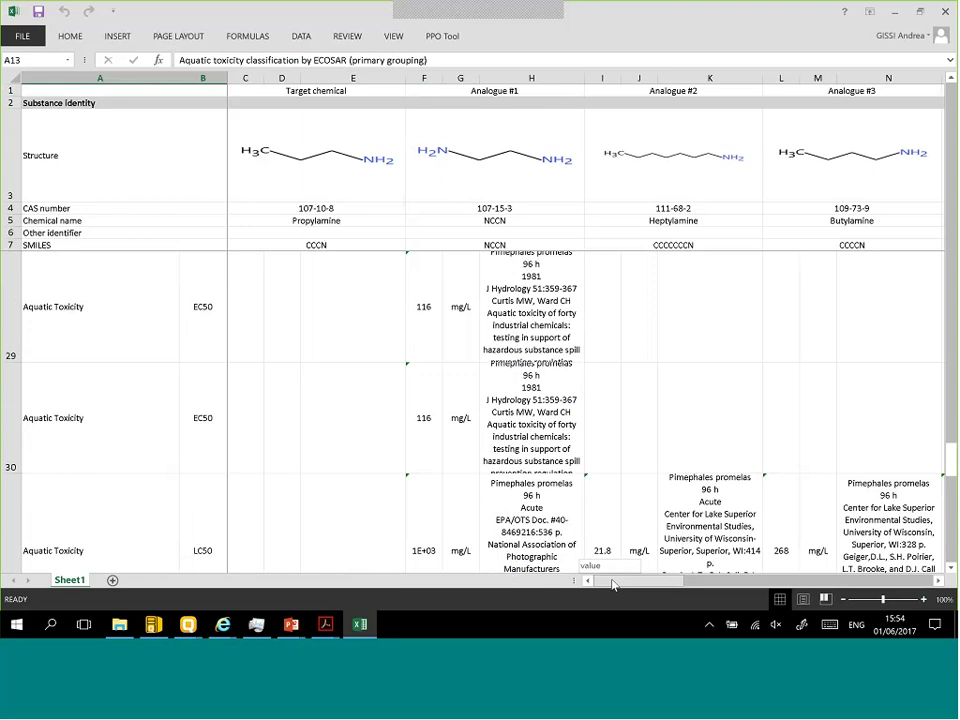
{"action": "left_click_drag", "start_coordinate": [613, 585], "coordinate": [760, 590]}
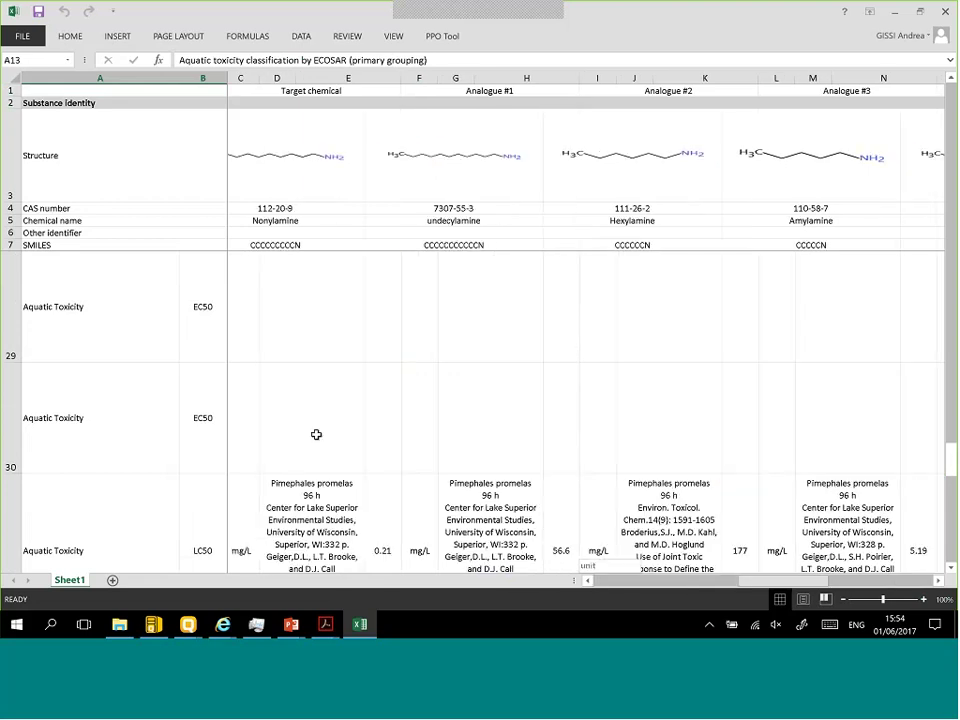
{"action": "scroll", "coordinate": [314, 434], "scroll_direction": "left", "scroll_amount": 3}
{"action": "scroll", "coordinate": [312, 434], "scroll_direction": "up", "scroll_amount": 6}
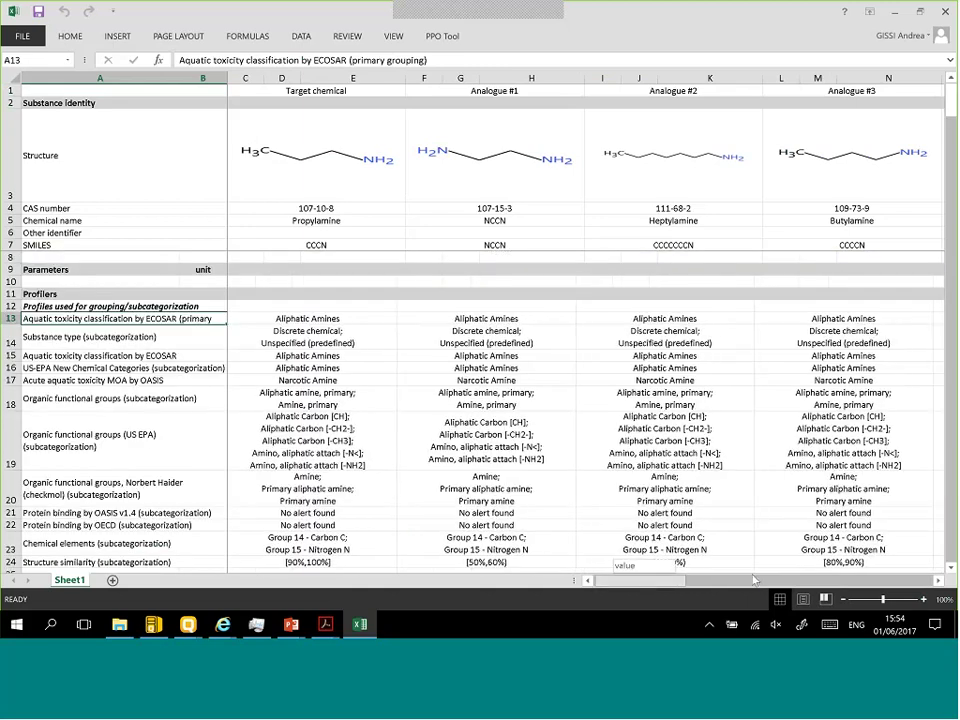
{"action": "left_click_drag", "start_coordinate": [647, 586], "coordinate": [785, 572]}
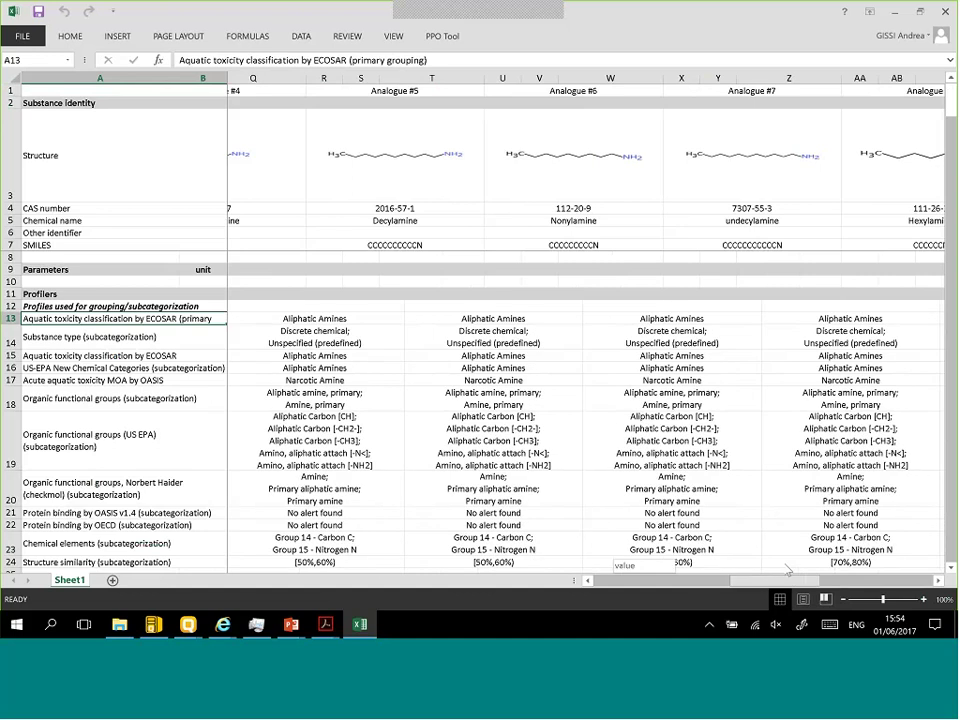
{"action": "scroll", "coordinate": [431, 324], "scroll_direction": "right", "scroll_amount": 5}
{"action": "scroll", "coordinate": [431, 324], "scroll_direction": "left", "scroll_amount": 10}
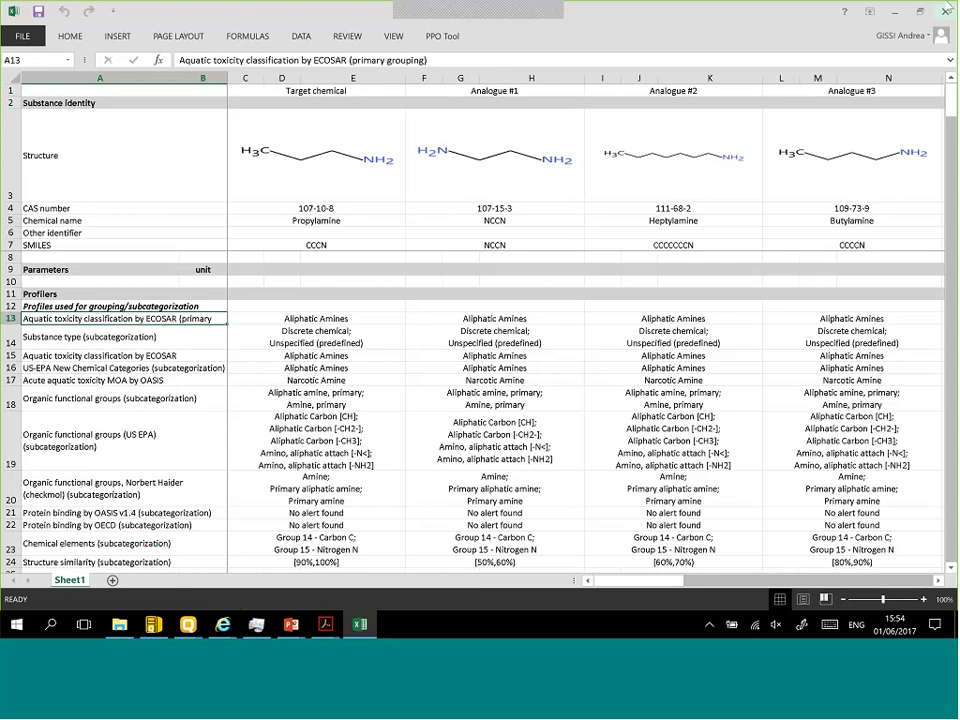
{"action": "key", "text": "alt+F4"}
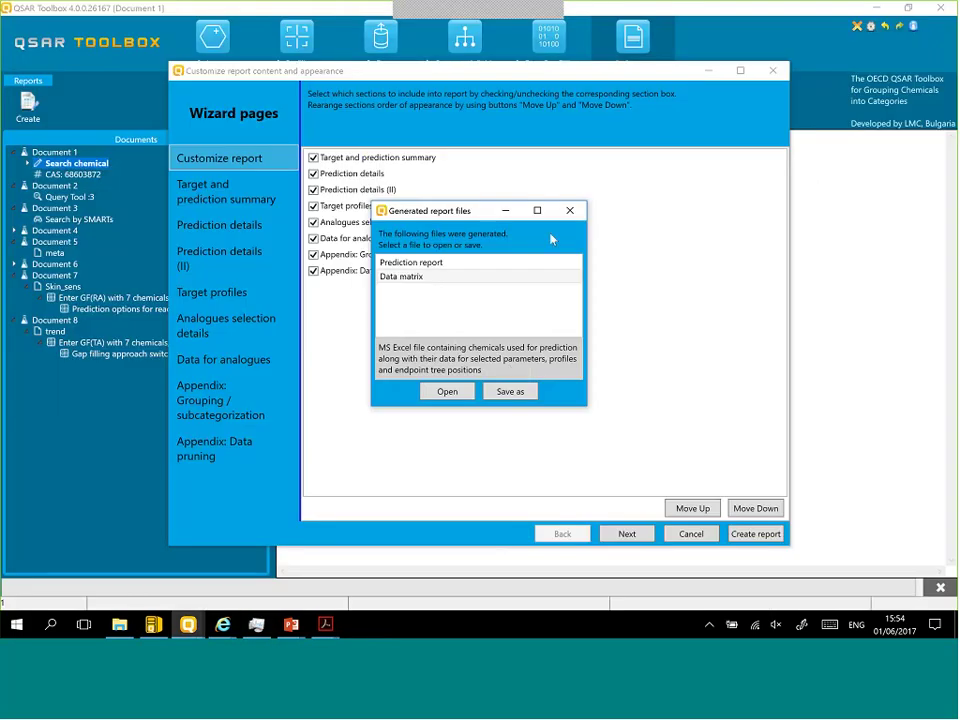
Step: Dismiss the generated report files and review the grouping and subcategorization profiles in the wizard's Target profiles page
{"action": "left_click", "coordinate": [570, 210]}
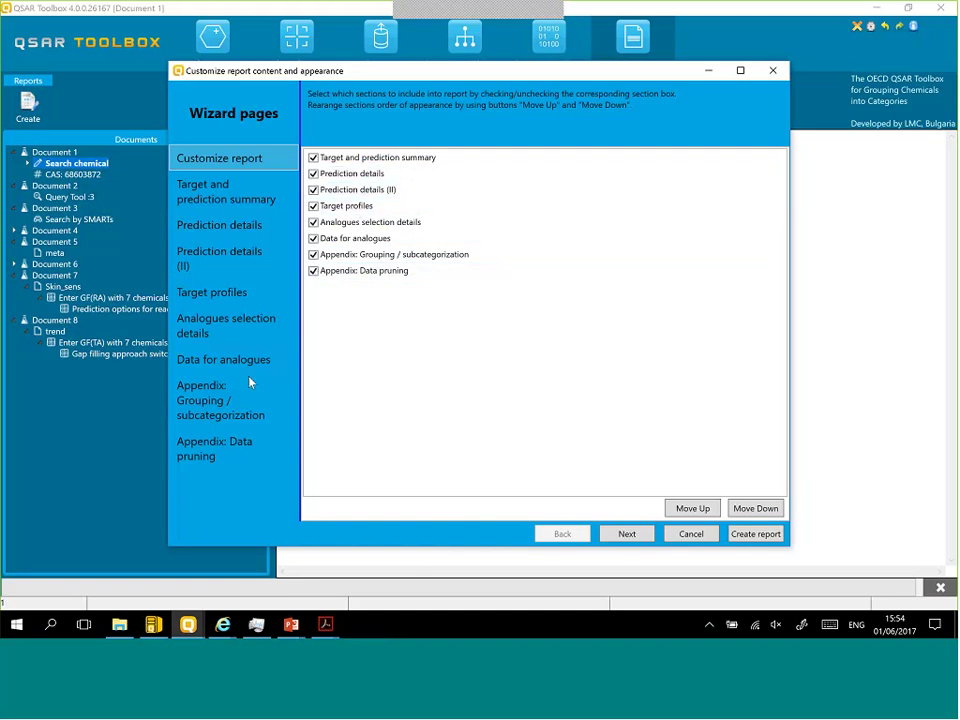
{"action": "left_click", "coordinate": [207, 300]}
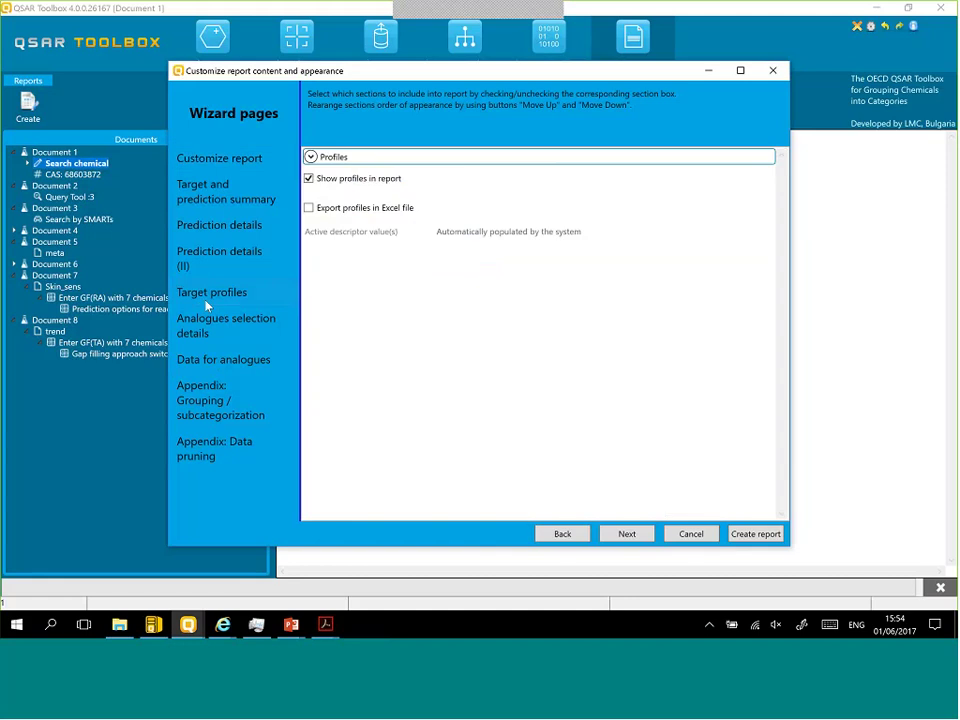
{"action": "left_click", "coordinate": [310, 157]}
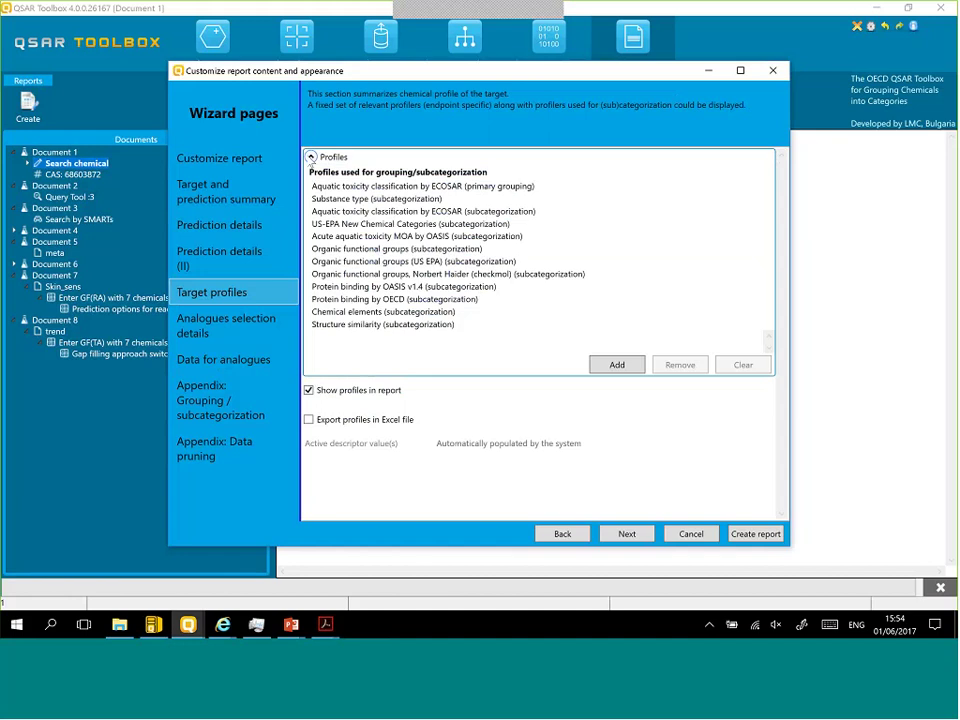
{"action": "left_click", "coordinate": [310, 157]}
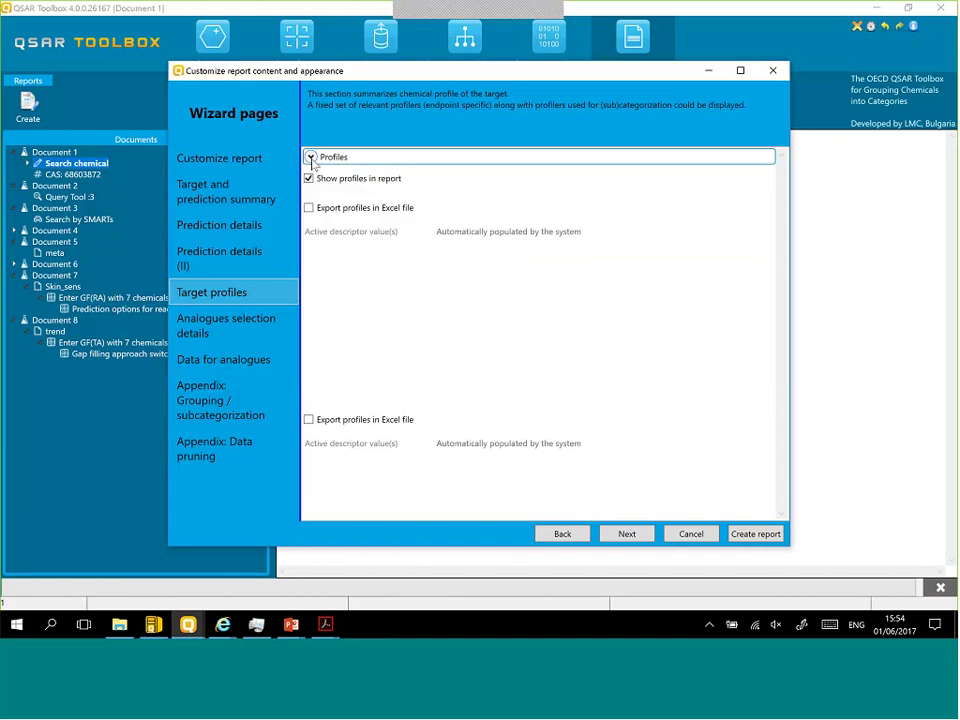
Step: Include the log Kow parameter in the report's Data for analogues section
{"action": "left_click", "coordinate": [193, 404]}
{"action": "left_click", "coordinate": [205, 362]}
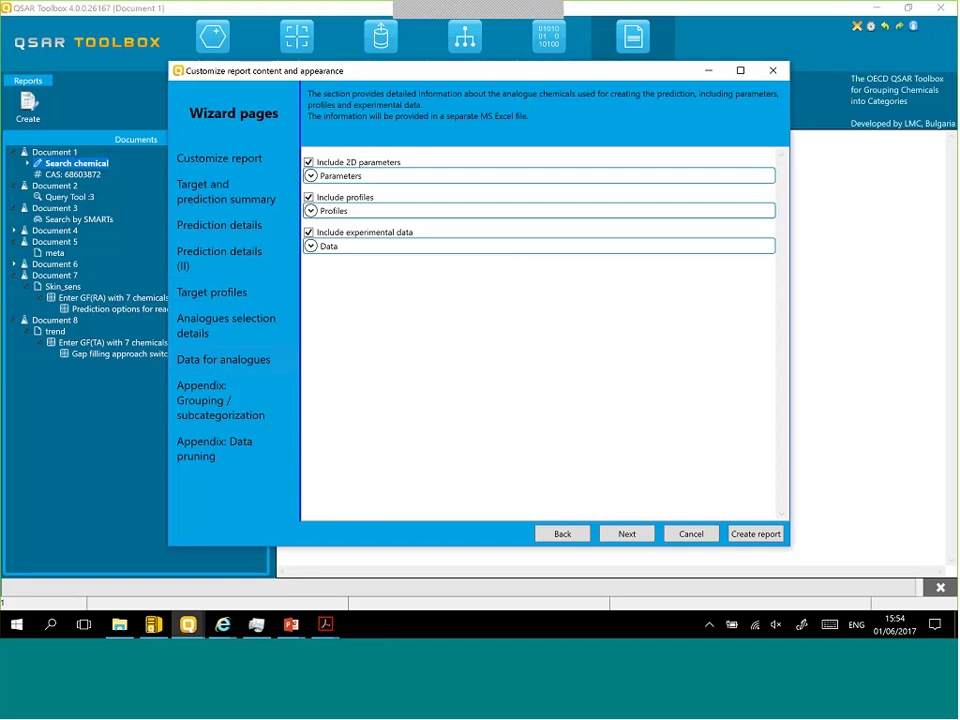
{"action": "left_click", "coordinate": [311, 177]}
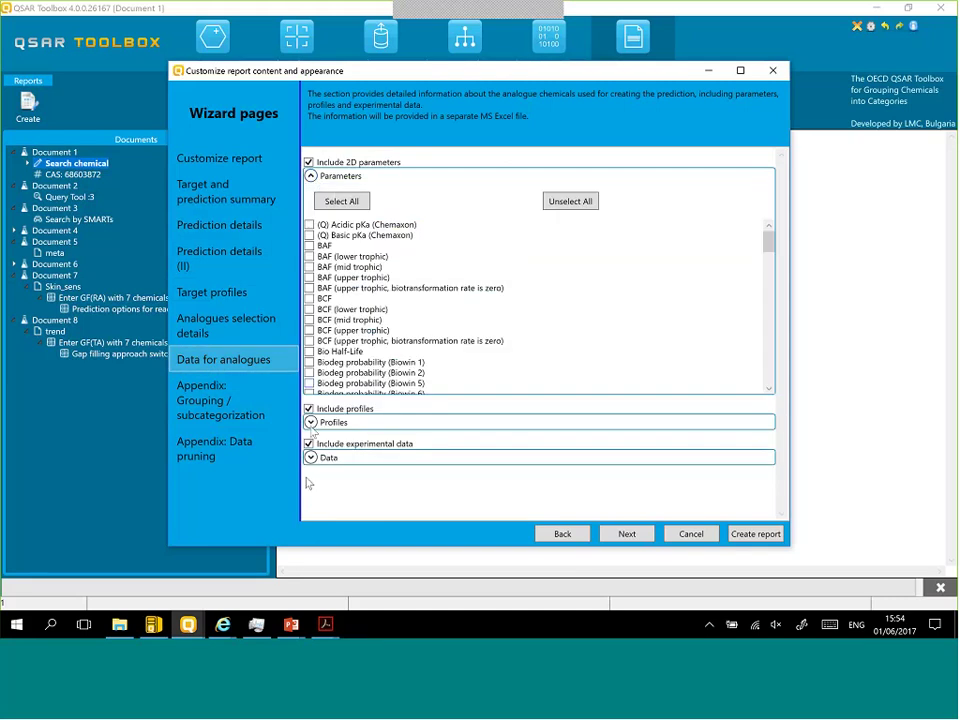
{"action": "left_click", "coordinate": [311, 422]}
{"action": "left_click", "coordinate": [311, 422]}
{"action": "left_click_drag", "start_coordinate": [769, 250], "coordinate": [621, 347]}
{"action": "left_click", "coordinate": [309, 300]}
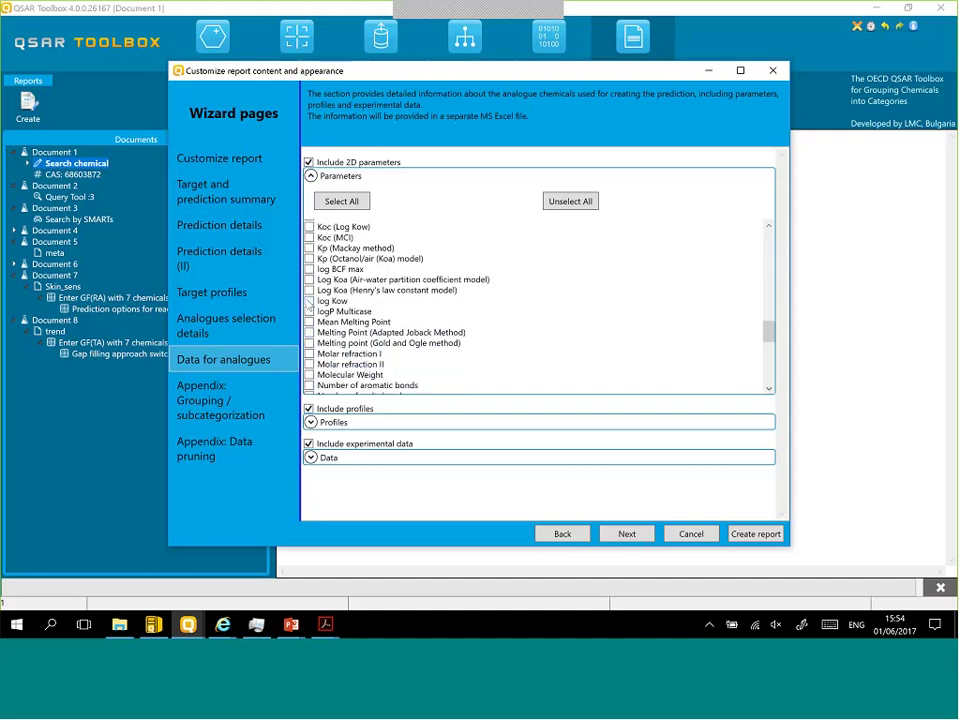
Step: Include Water Solubility, Water Solubility (fragments), Vapor Pressure (Antoine method) and BCF among the 2D parameters for the analogues
{"action": "left_click_drag", "start_coordinate": [766, 340], "coordinate": [770, 400]}
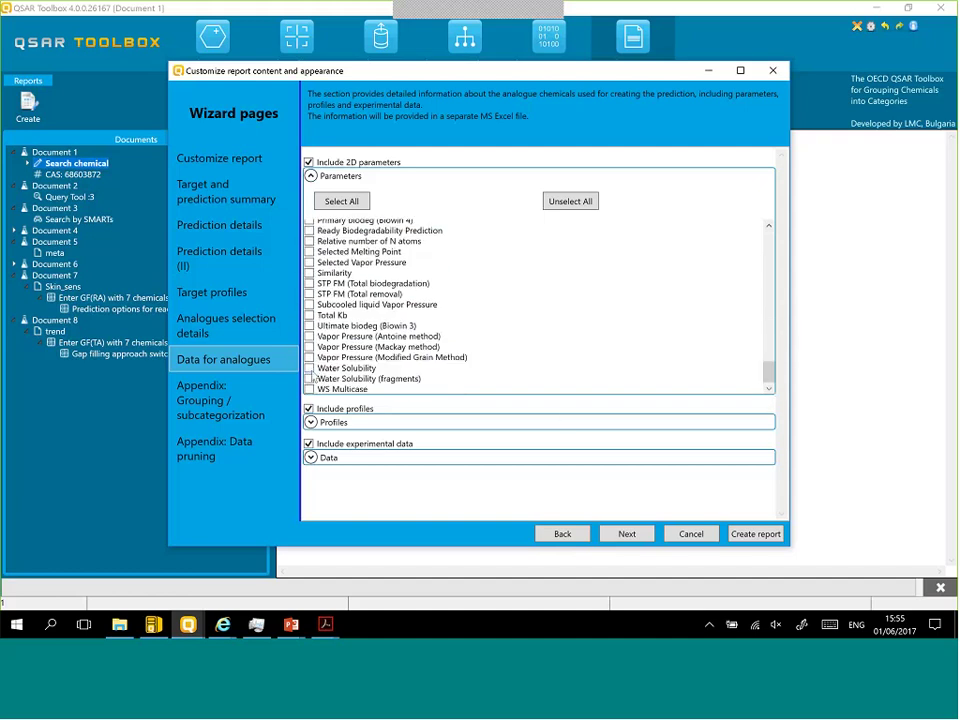
{"action": "left_click", "coordinate": [309, 368]}
{"action": "left_click", "coordinate": [309, 378]}
{"action": "left_click", "coordinate": [309, 336]}
{"action": "left_click_drag", "start_coordinate": [767, 368], "coordinate": [767, 248]}
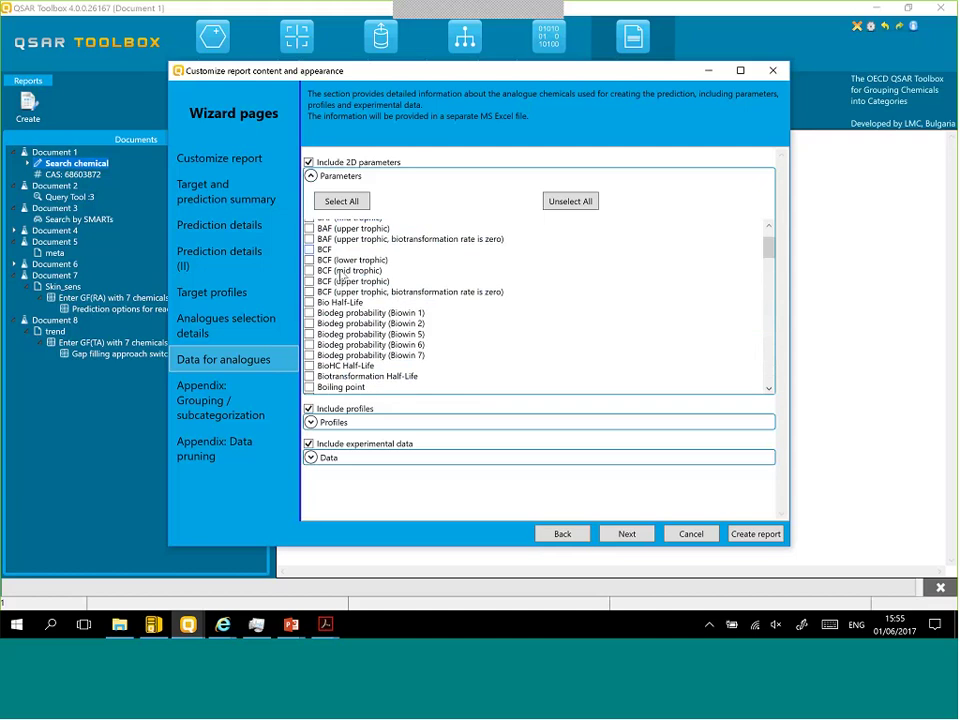
{"action": "left_click", "coordinate": [309, 249]}
Step: Generate the report again, open its Data matrix and highlight the parameter rows from log Kow to BCF for the target and Analogue #1
{"action": "left_click", "coordinate": [746, 538]}
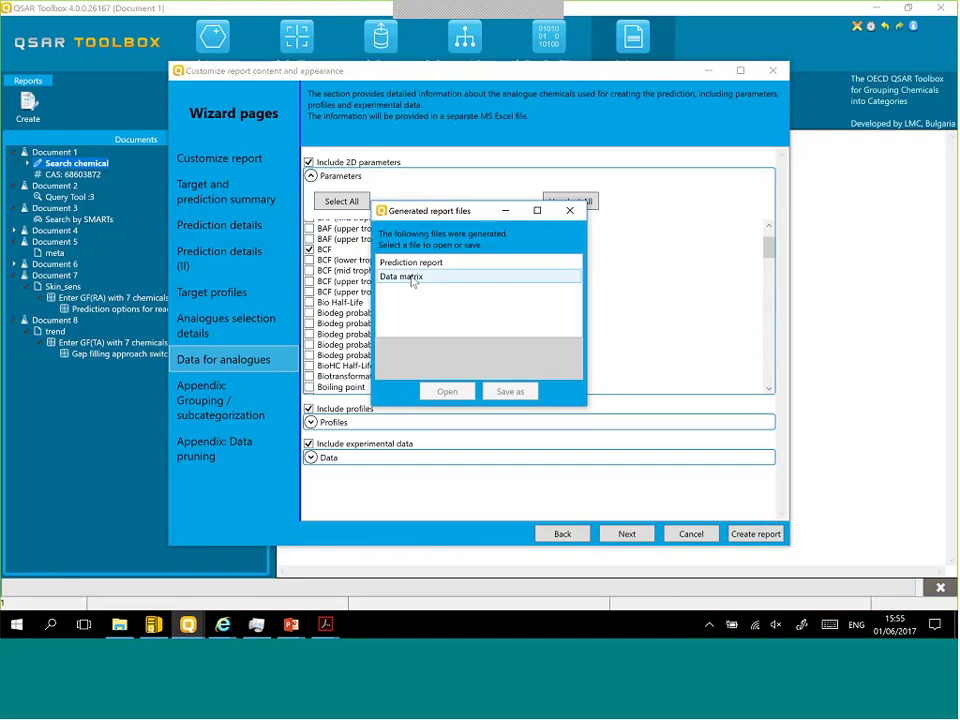
{"action": "left_click", "coordinate": [412, 279]}
{"action": "left_click", "coordinate": [452, 393]}
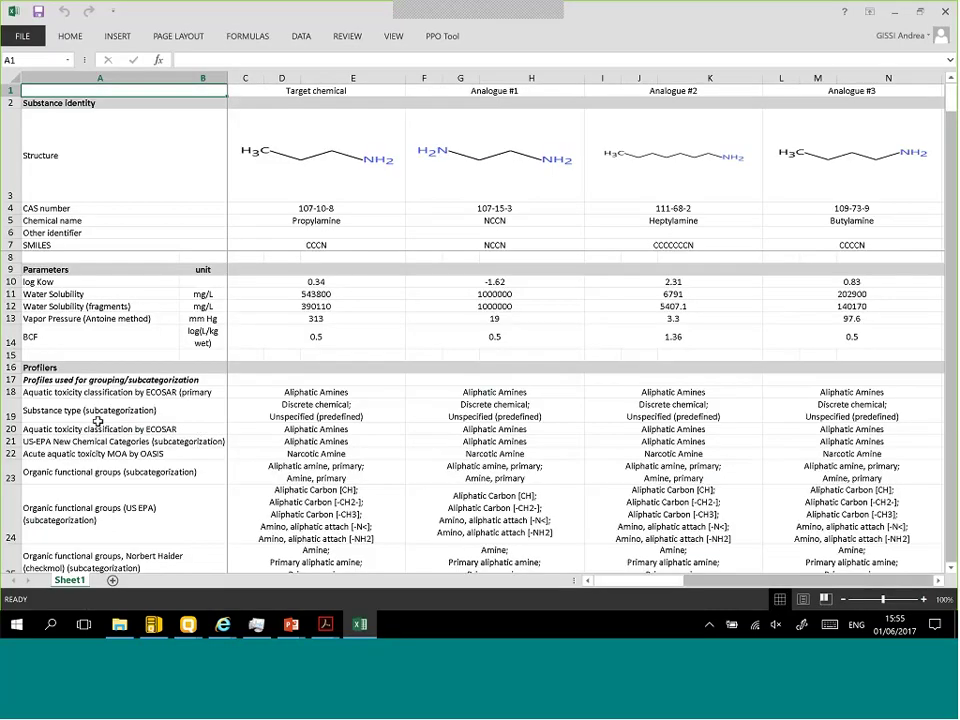
{"action": "left_click_drag", "start_coordinate": [60, 281], "coordinate": [474, 336]}
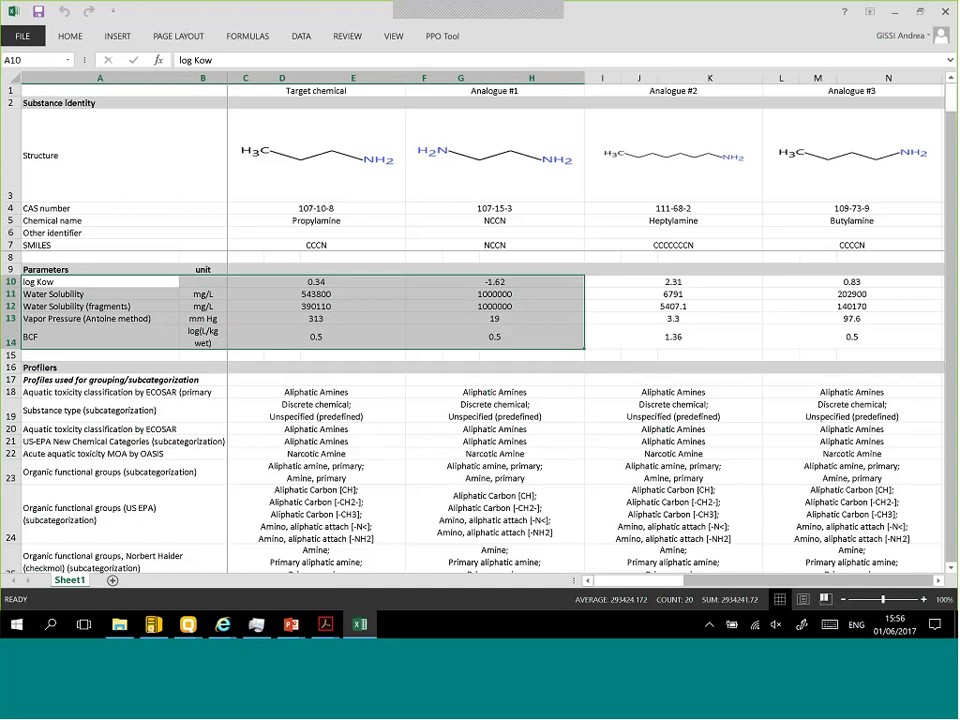
Step: Switch back to QSAR Toolbox, leave the report dialogs and select benzoic acid's Leuciscus idus value in Document 2's data matrix
{"action": "left_click", "coordinate": [190, 630]}
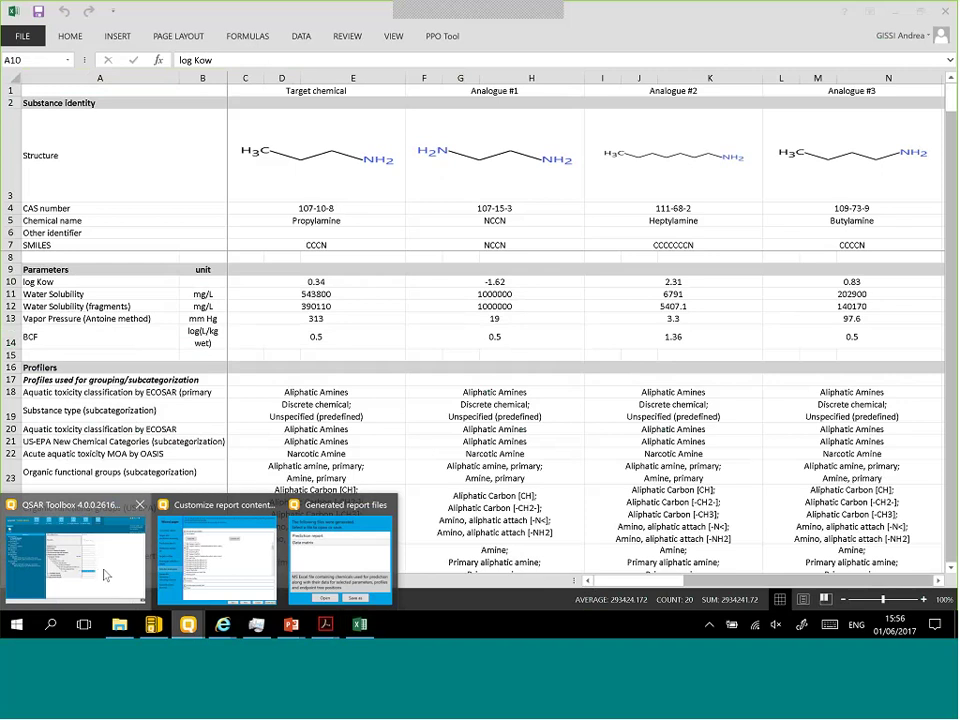
{"action": "left_click", "coordinate": [105, 575]}
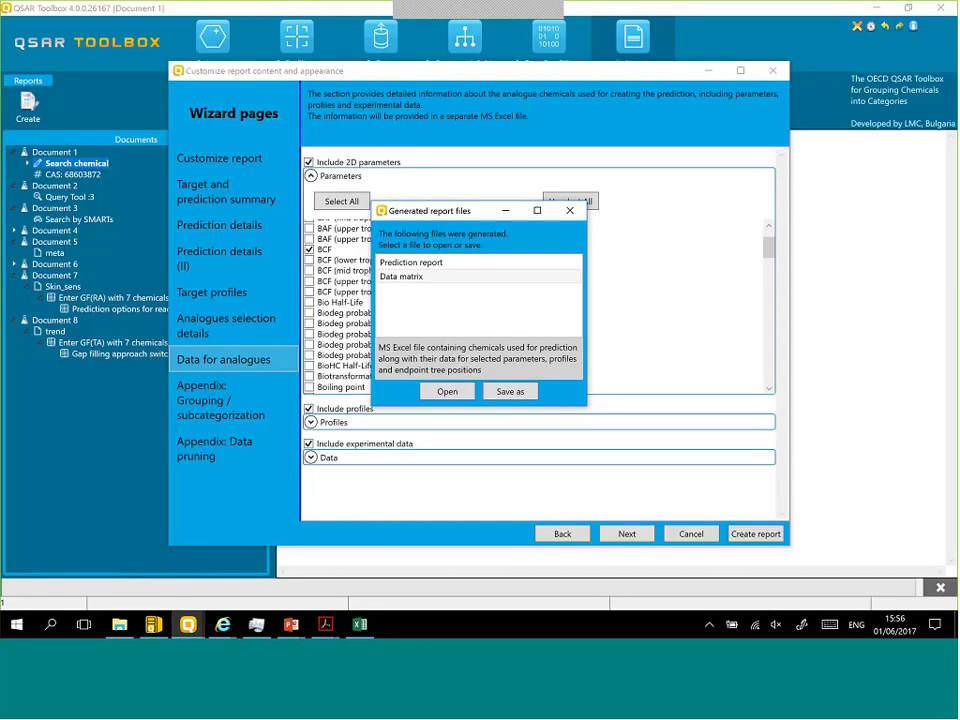
{"action": "left_click", "coordinate": [570, 211]}
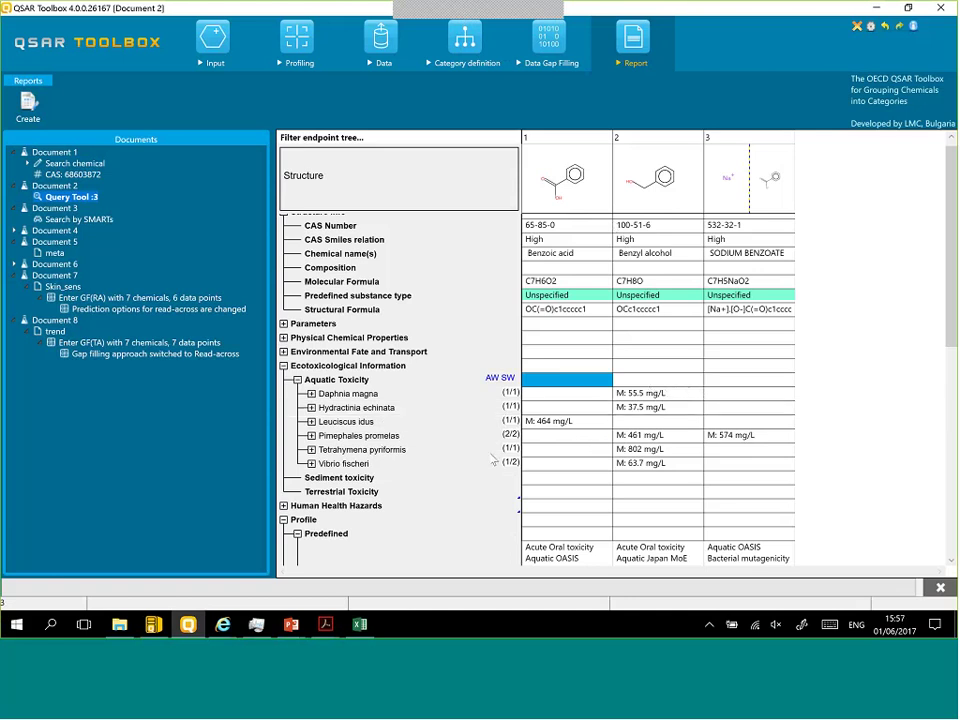
{"action": "left_click", "coordinate": [545, 422]}
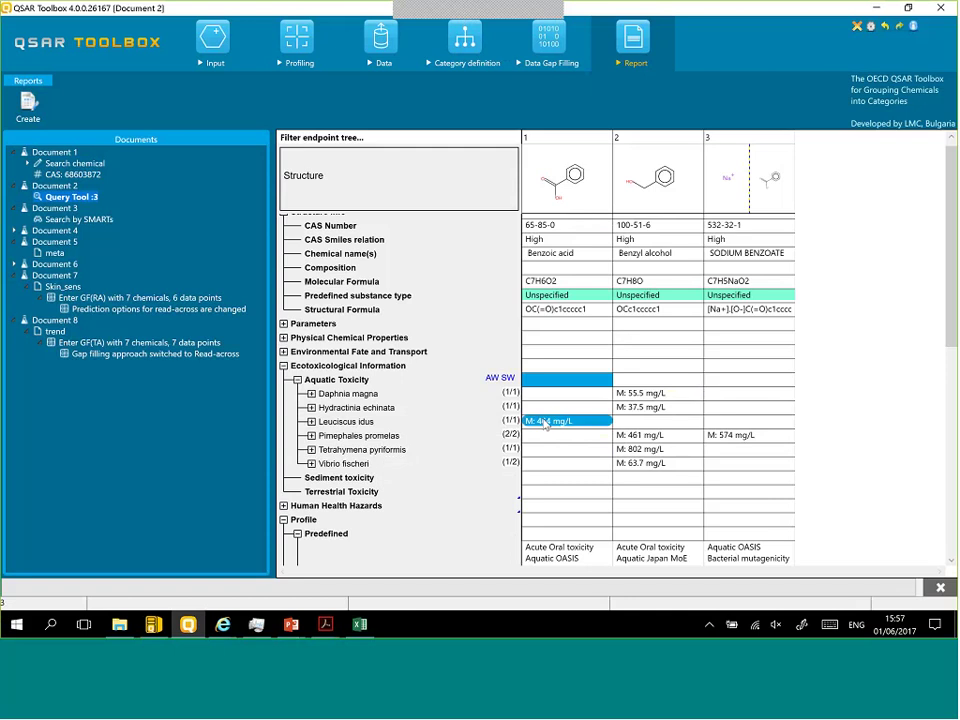